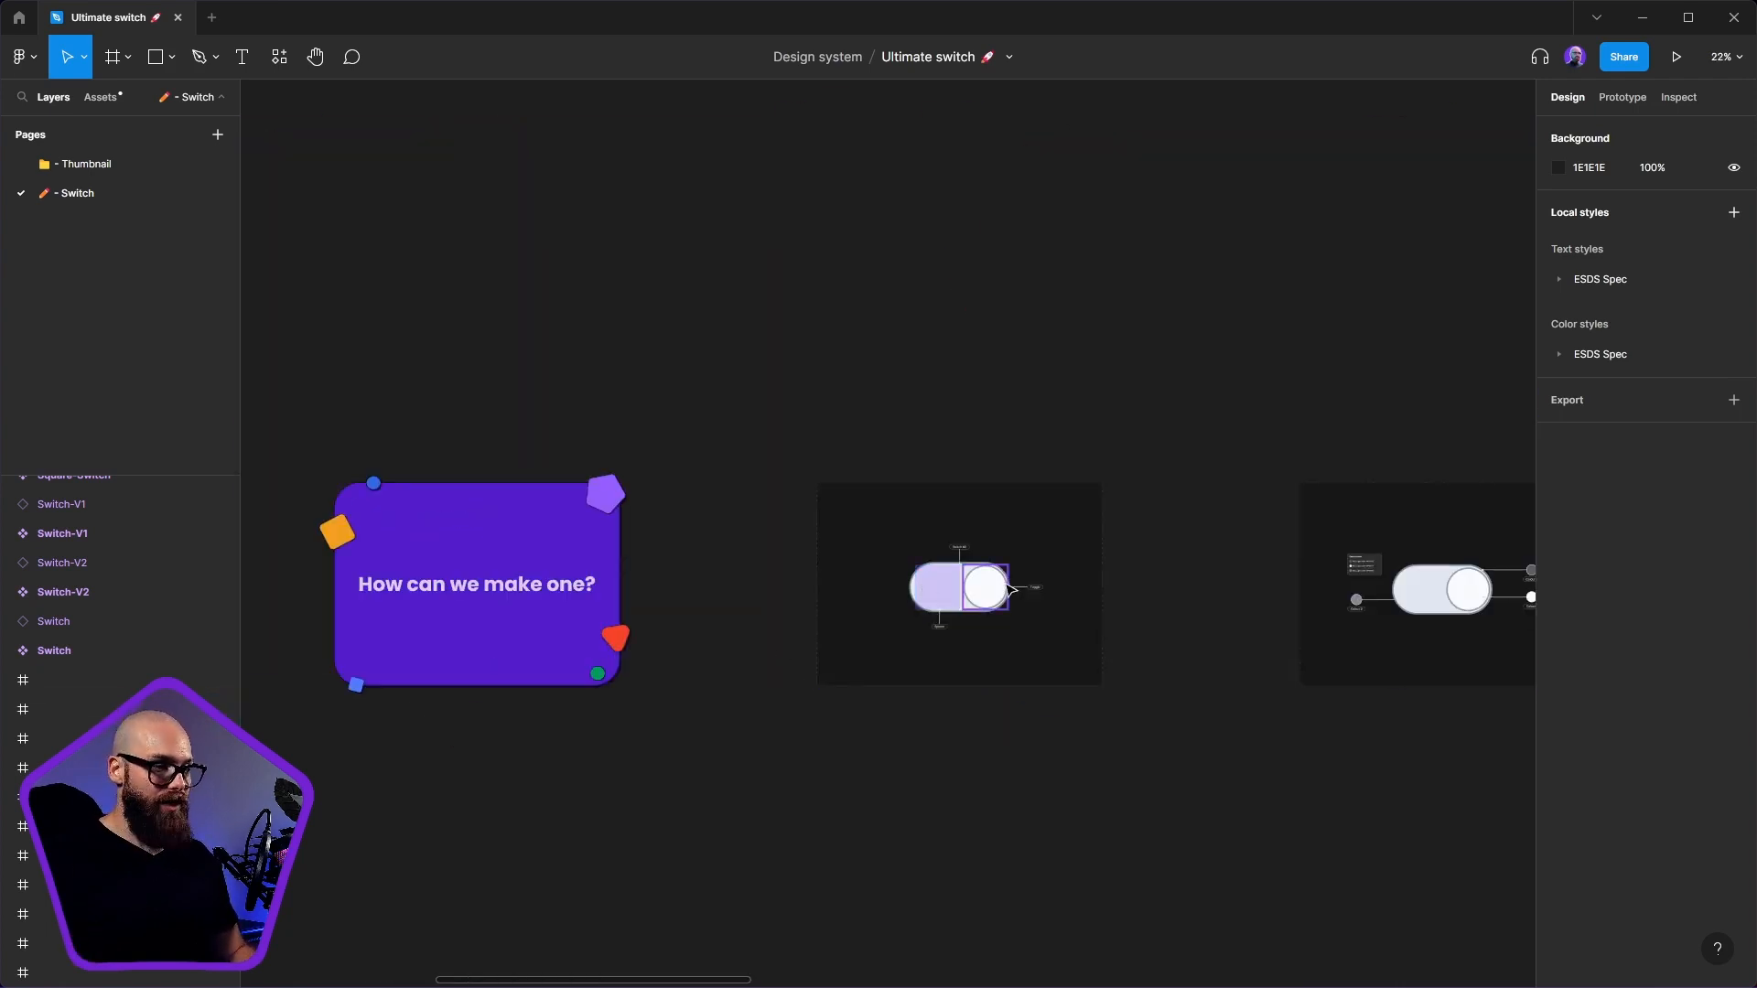
- Examine the annotated switch anatomy frame and the neighbouring frame that maps the switch's colours
ctrl+scroll(1011, 590, up, 5)
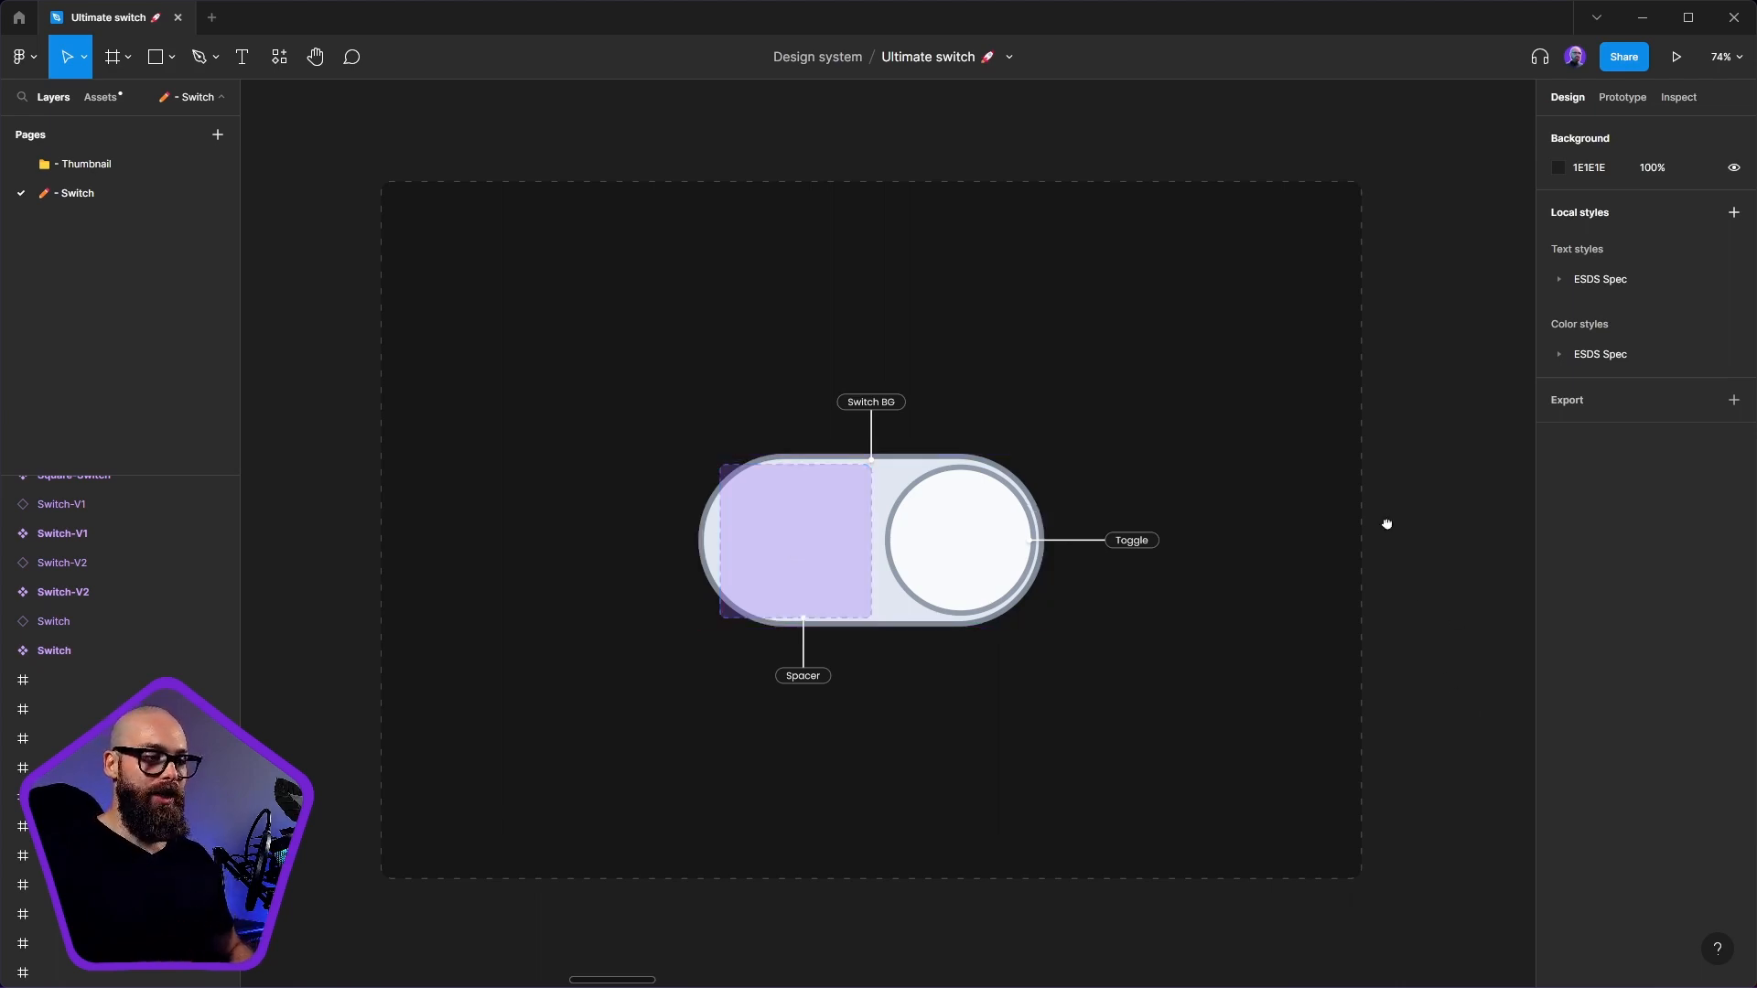
drag(1387, 523, 753, 505)
drag(1152, 448, 368, 574)
drag(1050, 588, 926, 442)
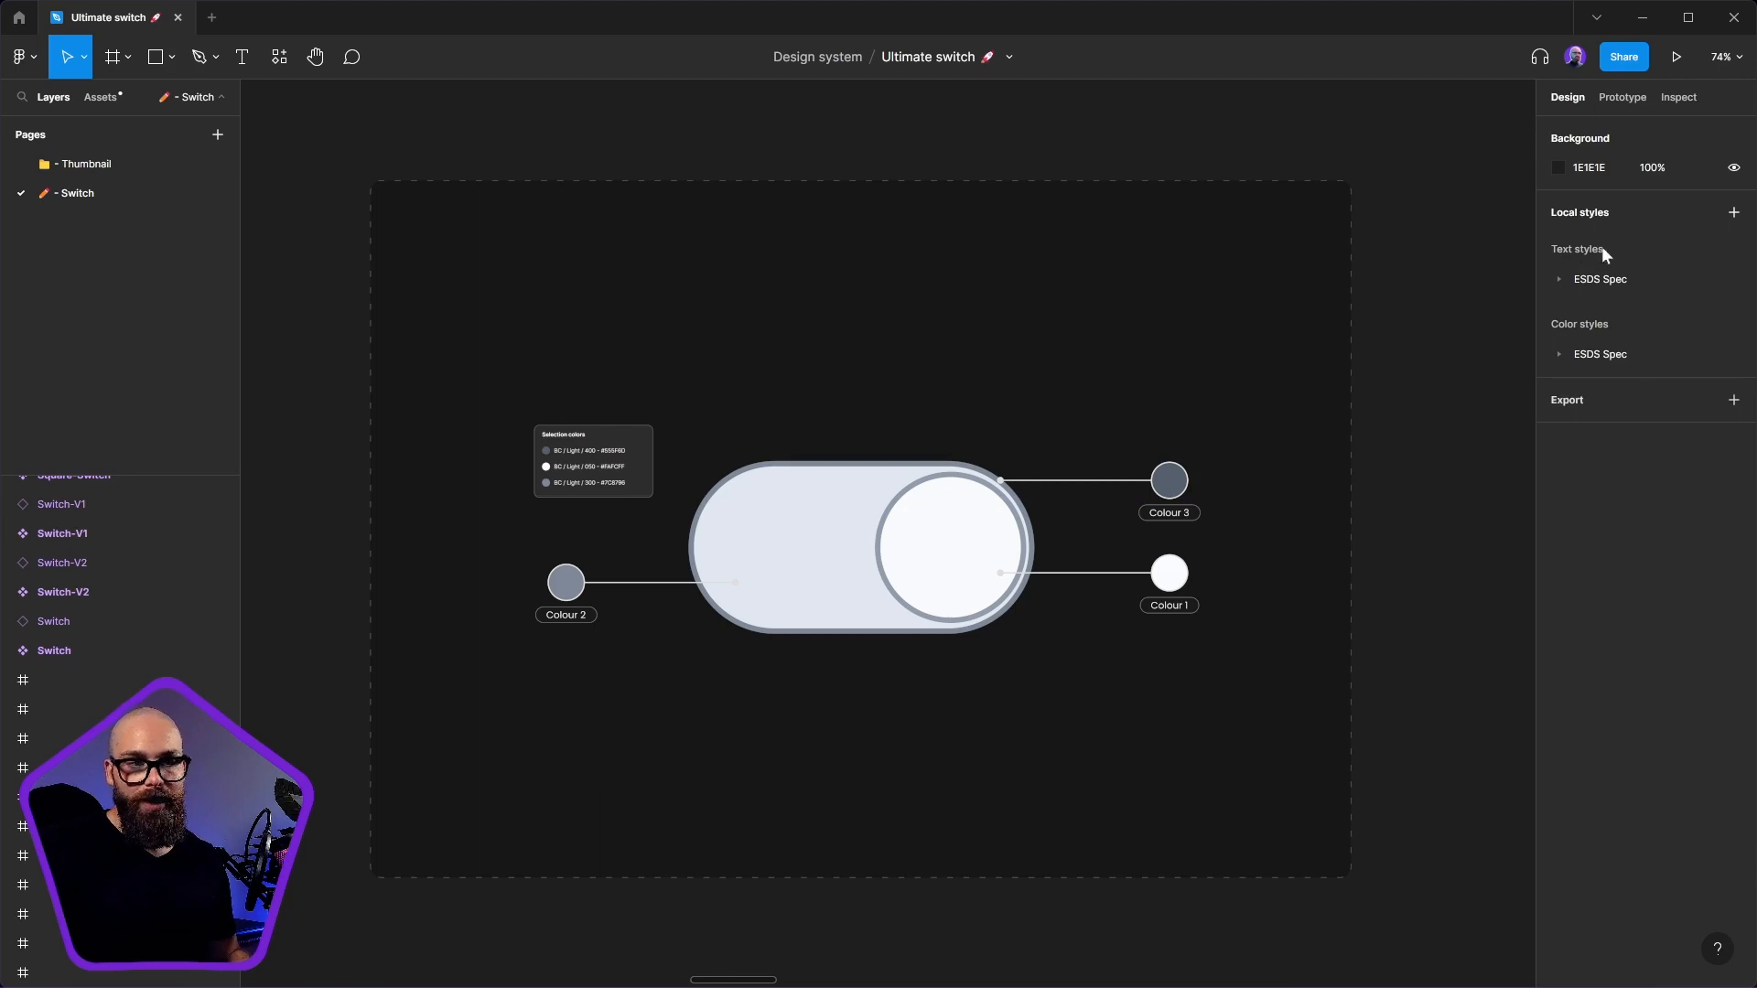
click(1595, 357)
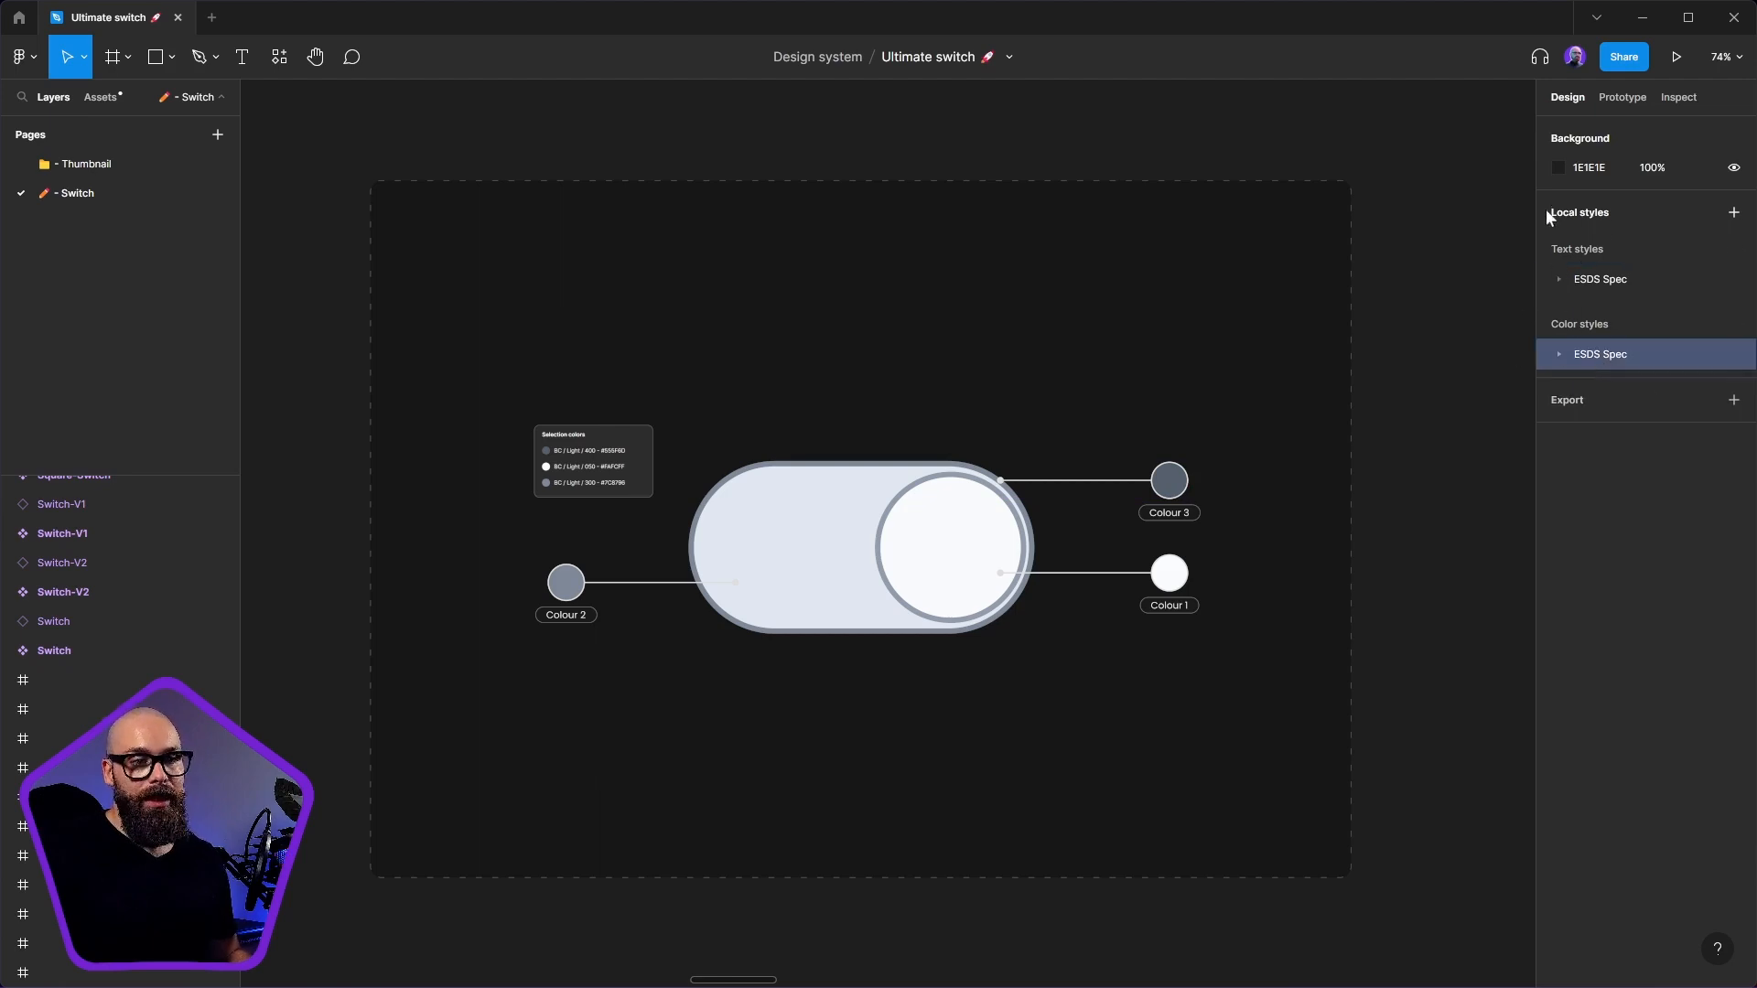
- Draw a 280 × 280 circle above the colour frame and place two copies of it in the same row
click(157, 59)
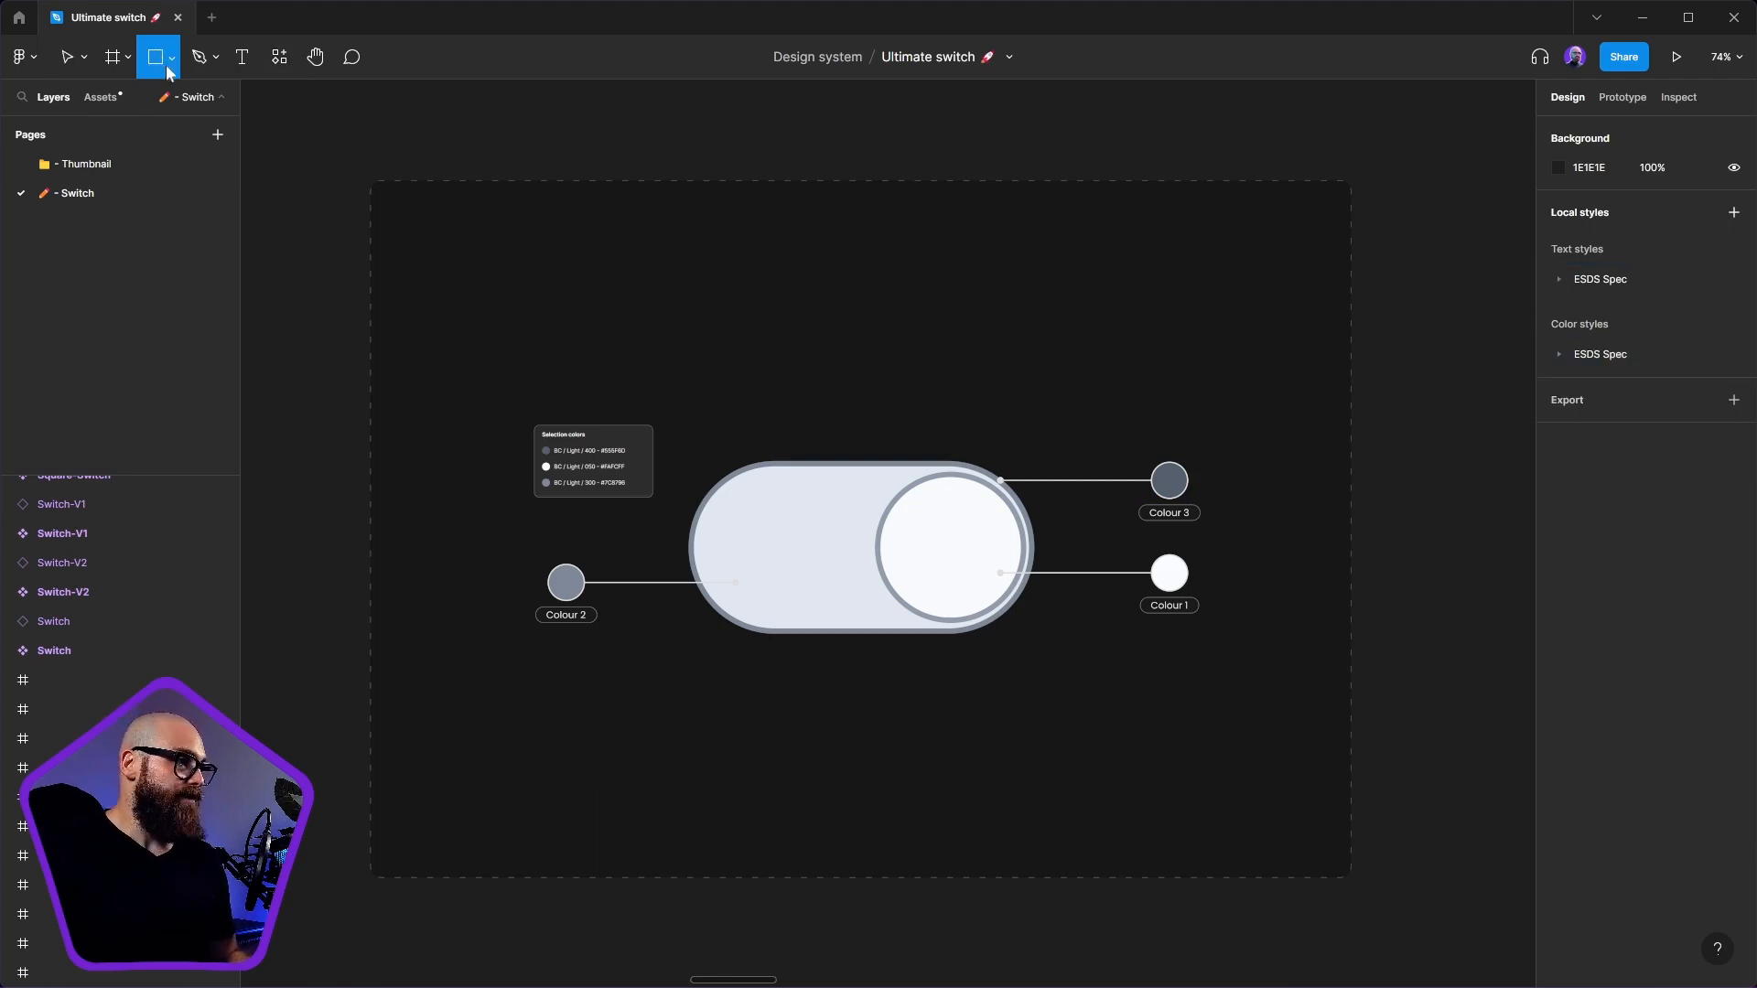
click(172, 57)
click(151, 169)
scroll(831, 580, up, 4)
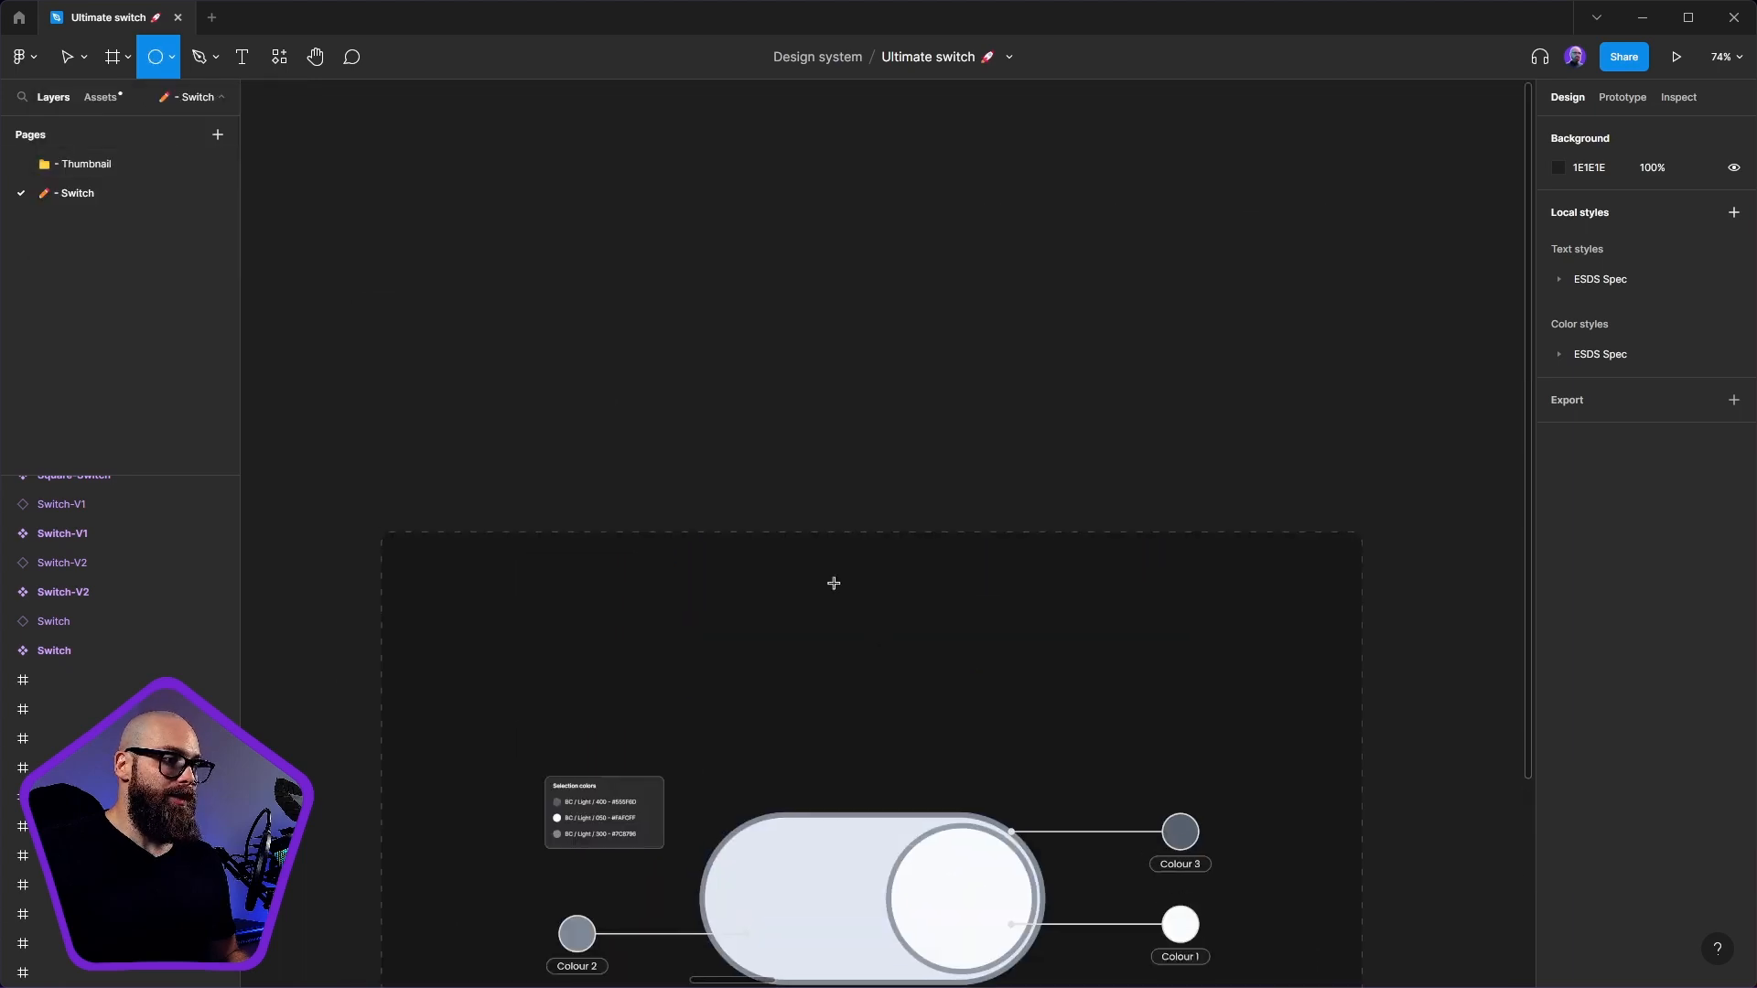
drag(520, 292, 710, 481)
drag(603, 406, 1339, 421)
shift+click(903, 390)
drag(903, 390, 866, 392)
- Browse the colour styles available for the first circle's fill, down to the BC/Light group
click(645, 412)
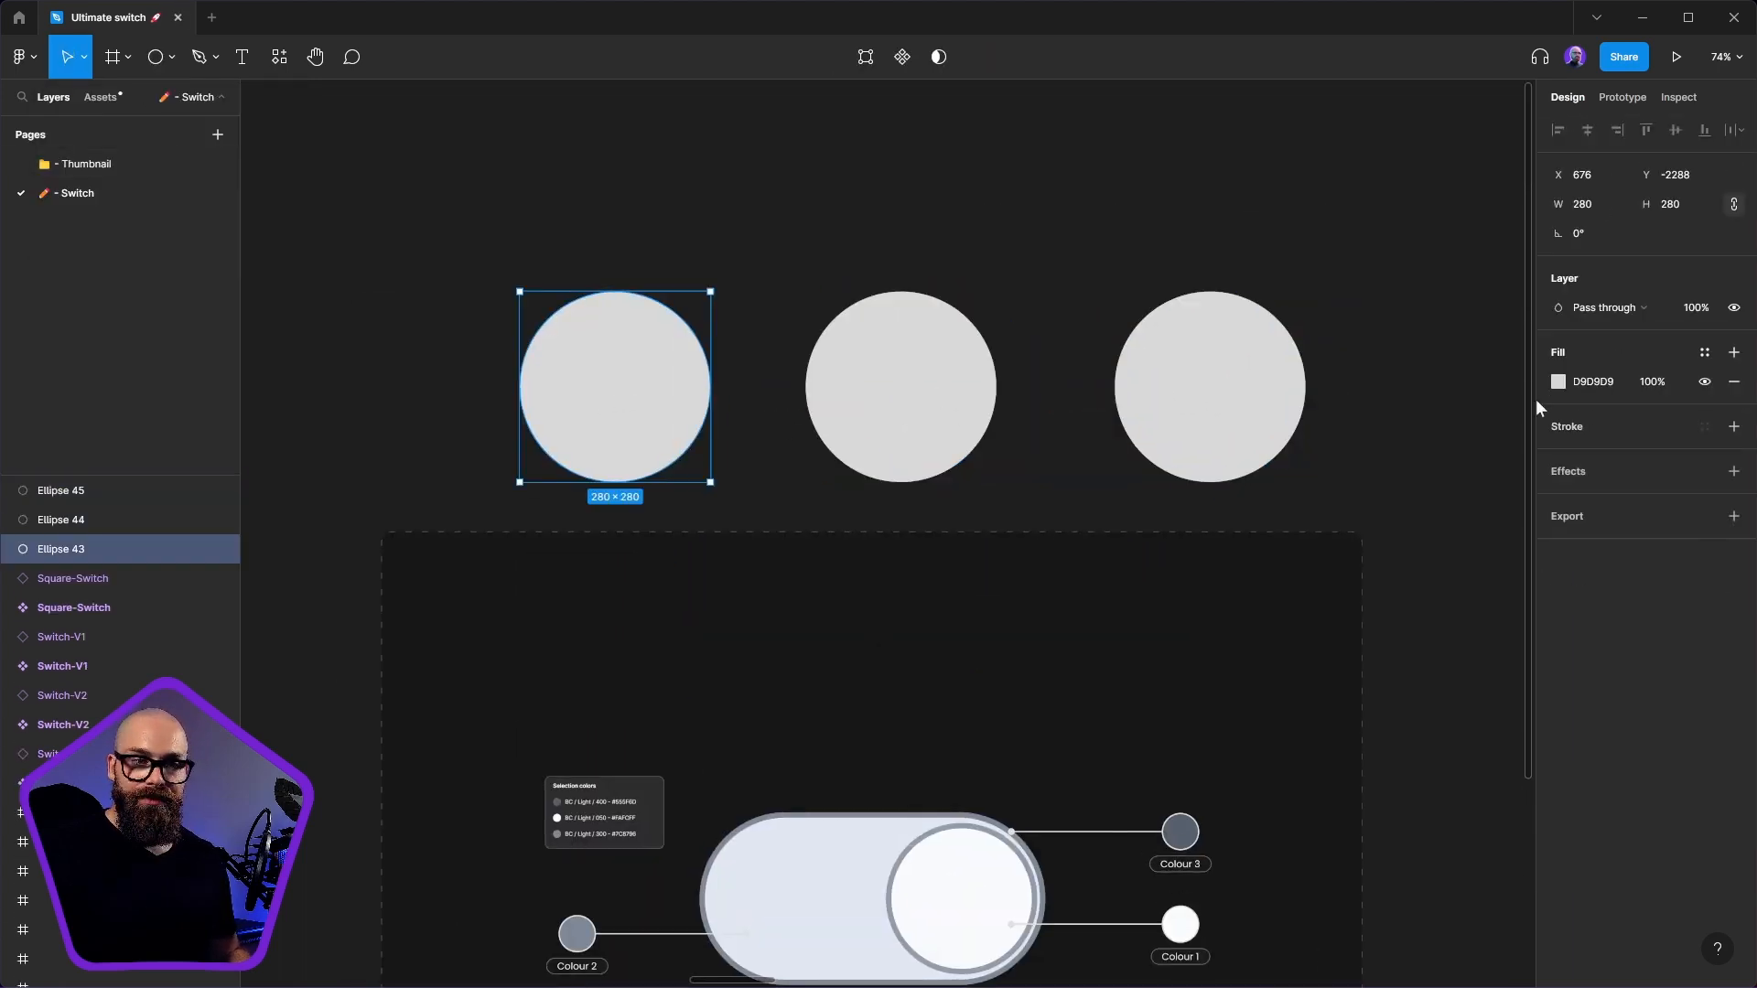
click(1558, 381)
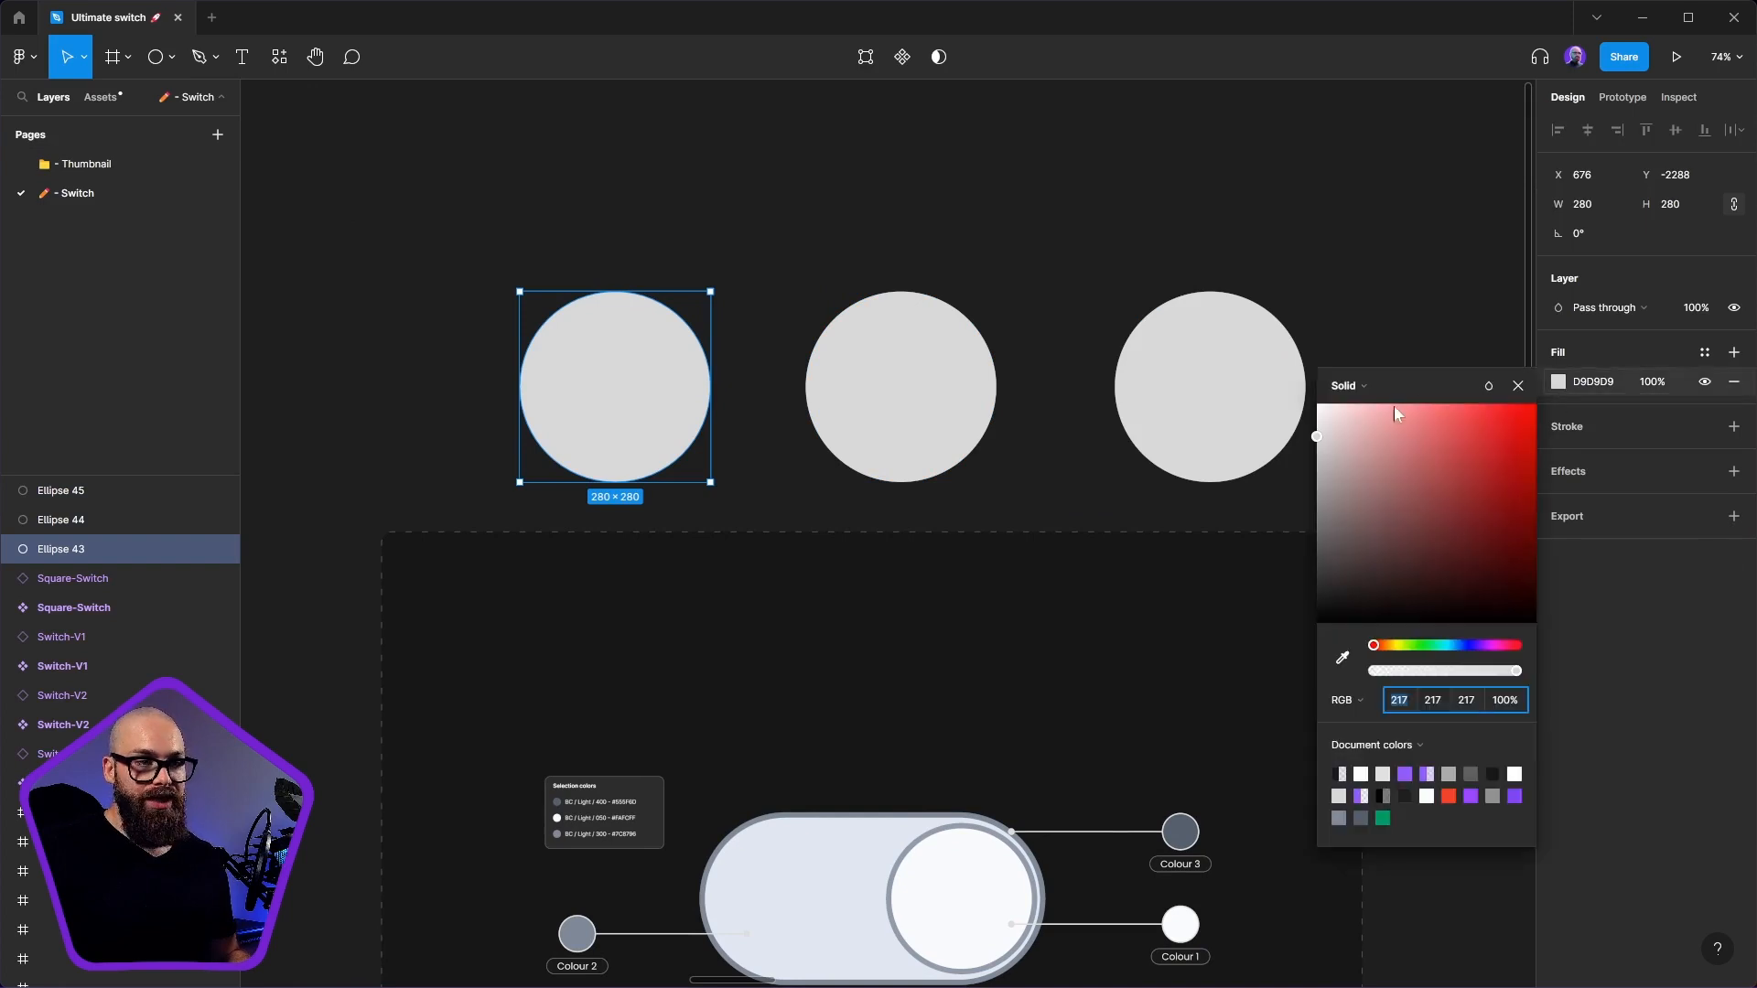
click(1704, 353)
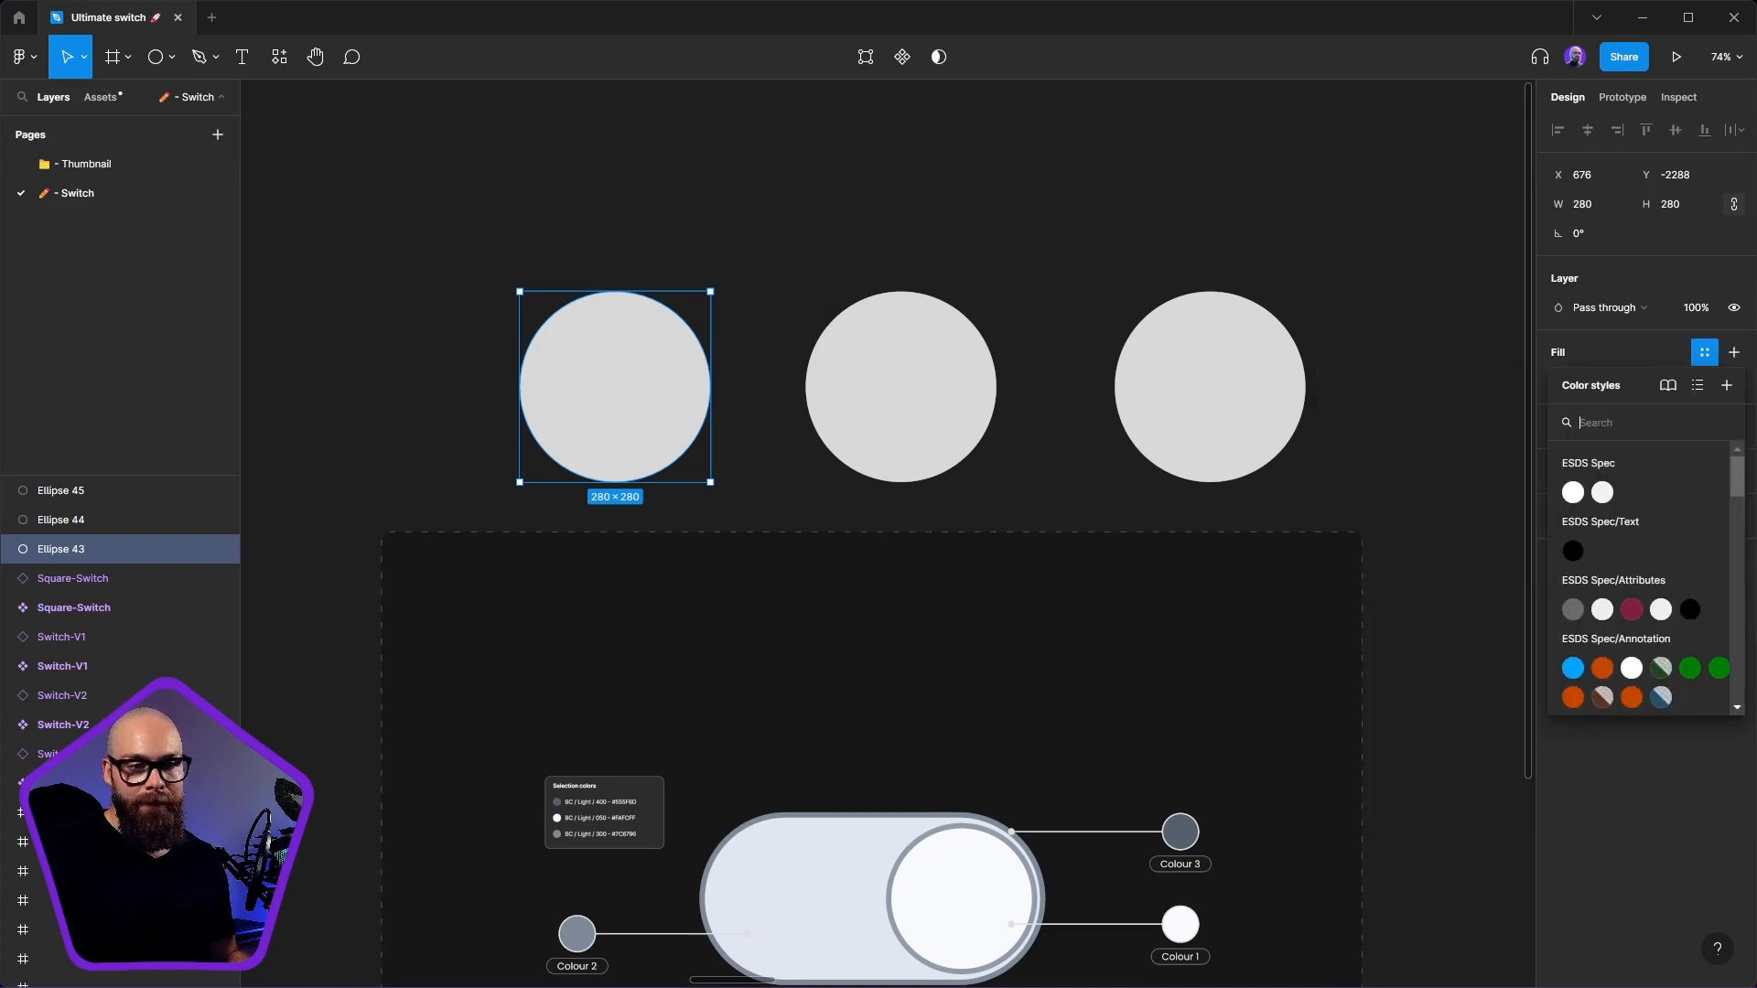
scroll(1619, 505, down, 5)
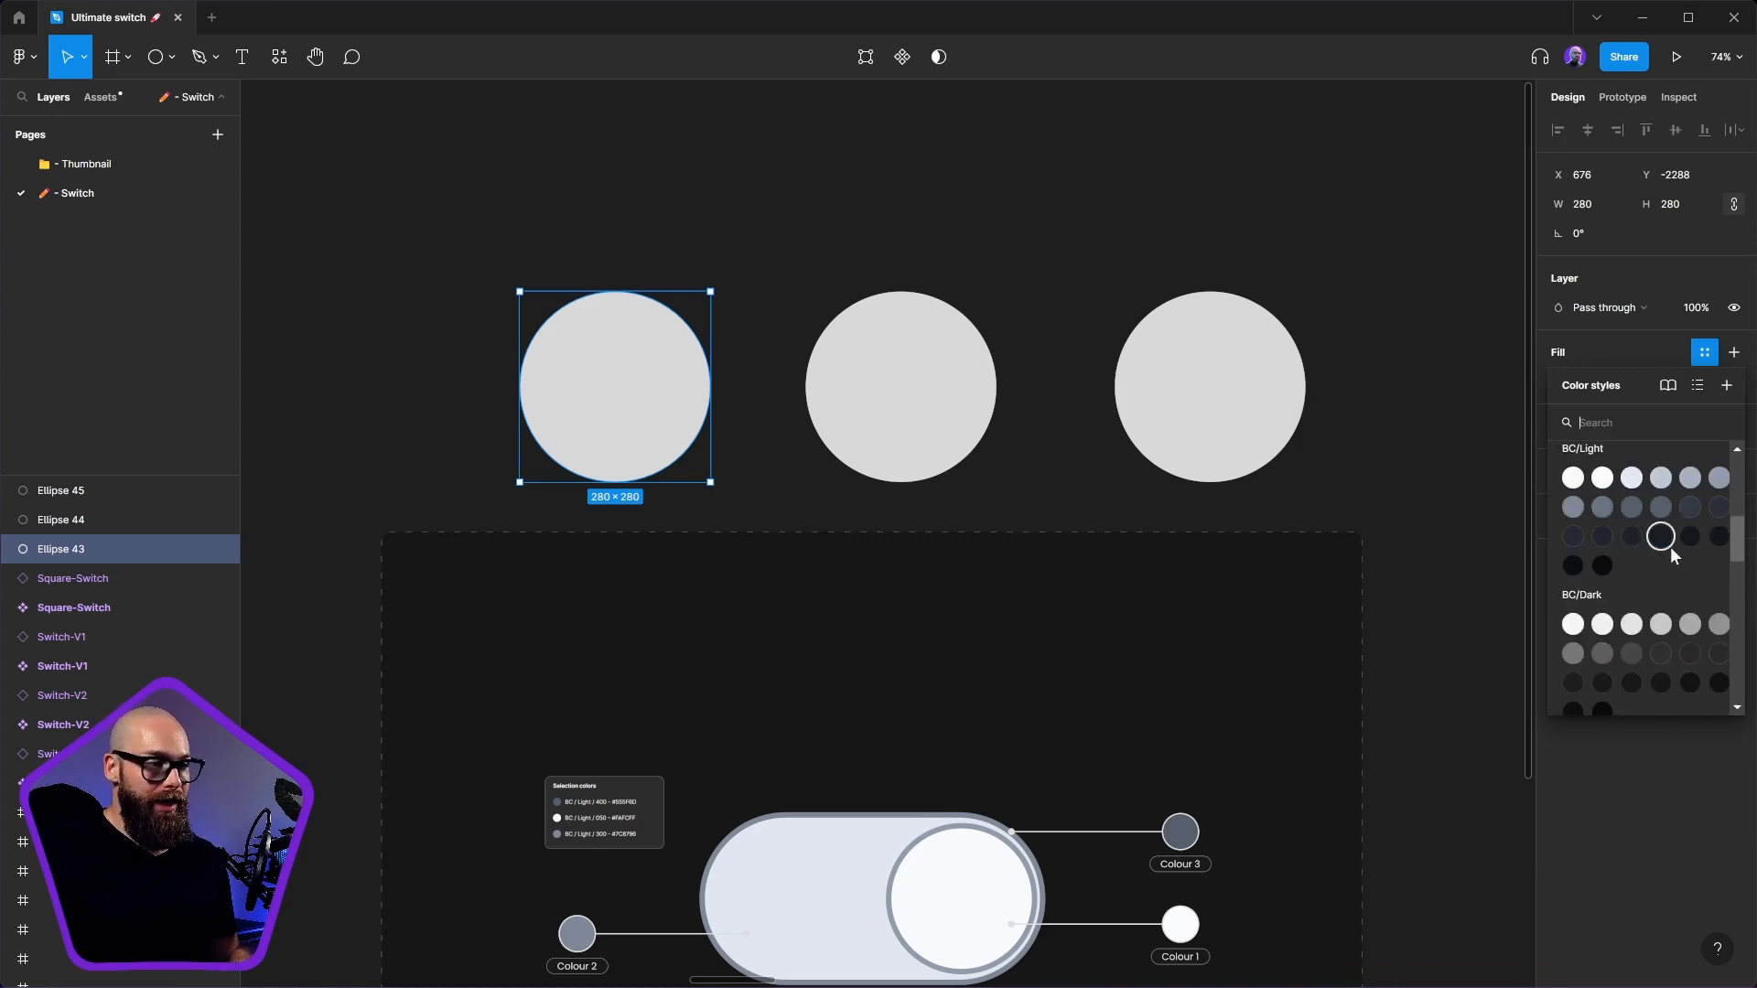
- Delete the three circles above the colour frame
drag(483, 225, 1321, 437)
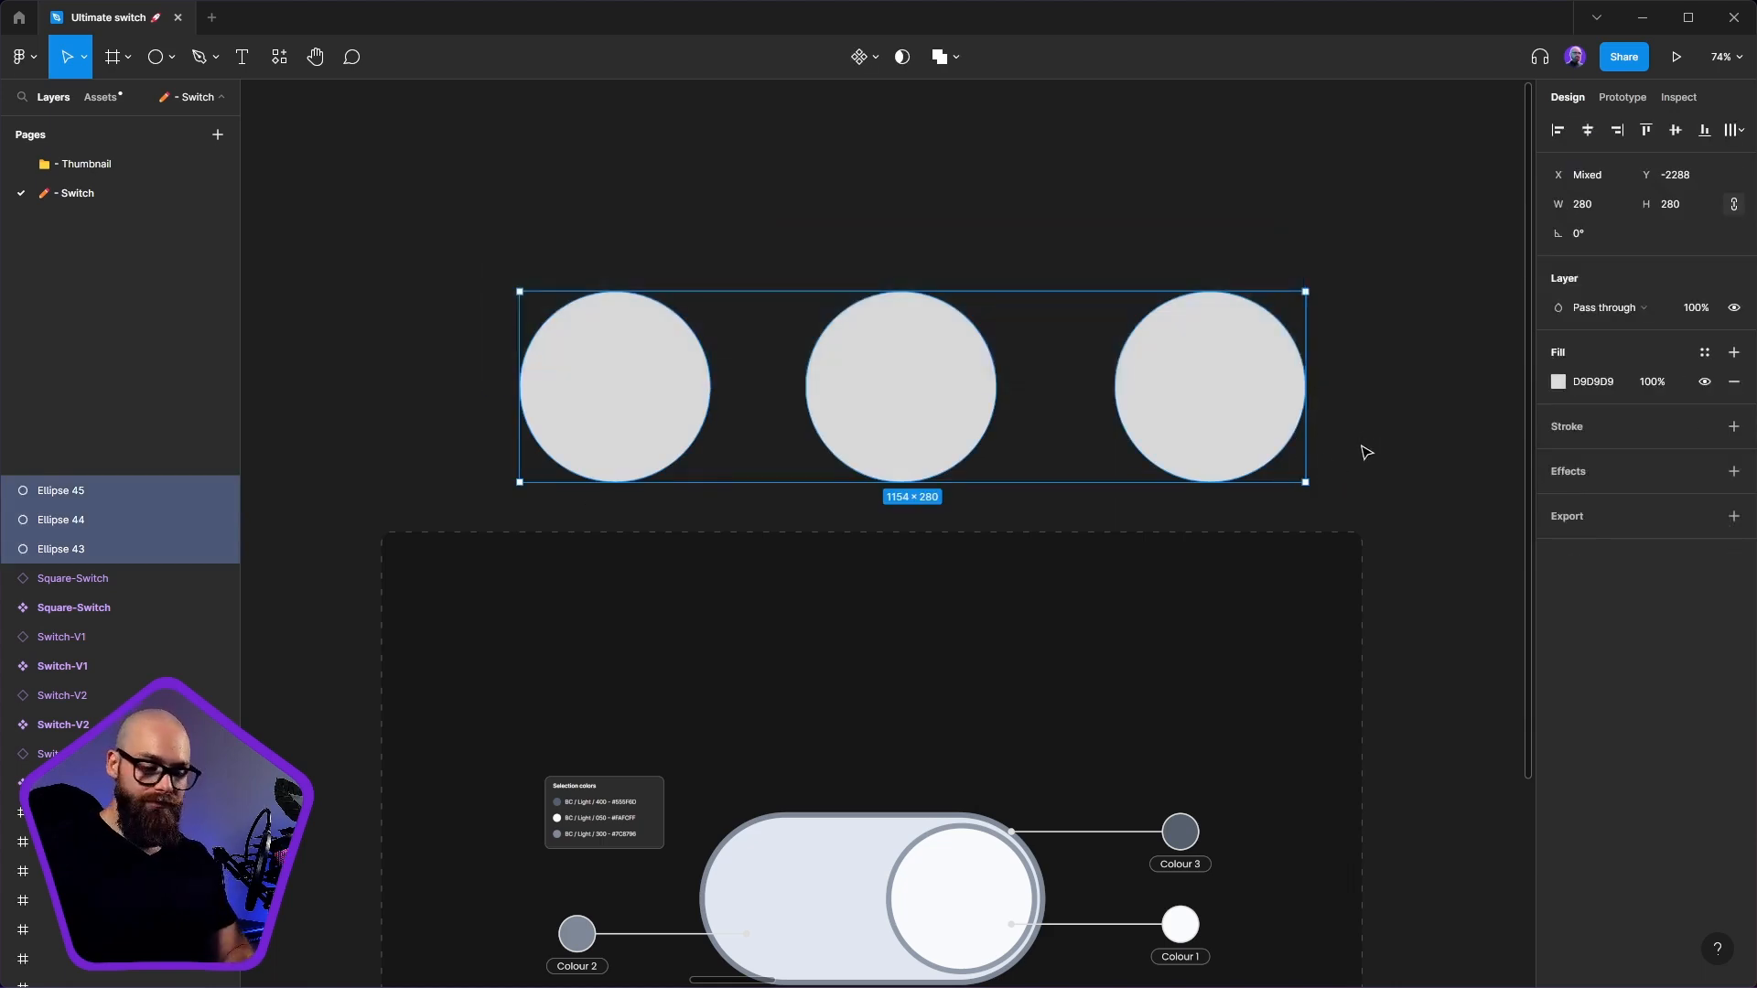
key(Delete)
scroll(1205, 466, down, 5)
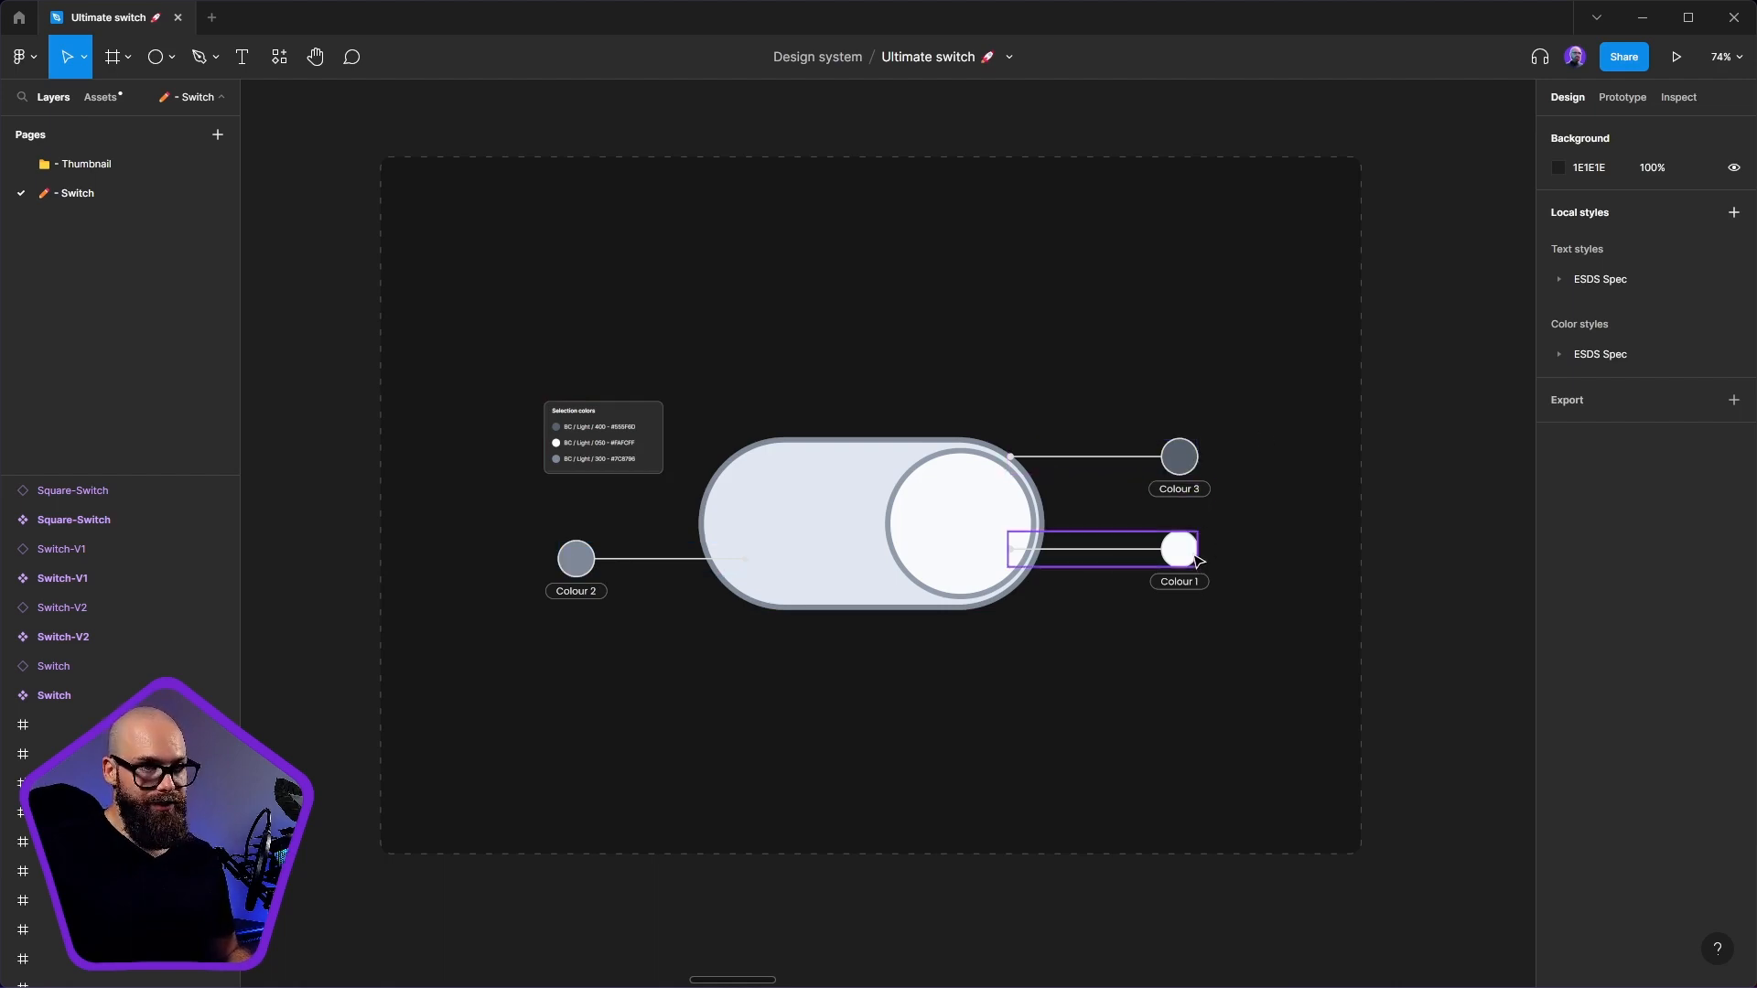
- Select the large switch in the colour frame and replace its BC/Light/300 outer border colour with BC/Purple/600
scroll(1310, 510, right, 3)
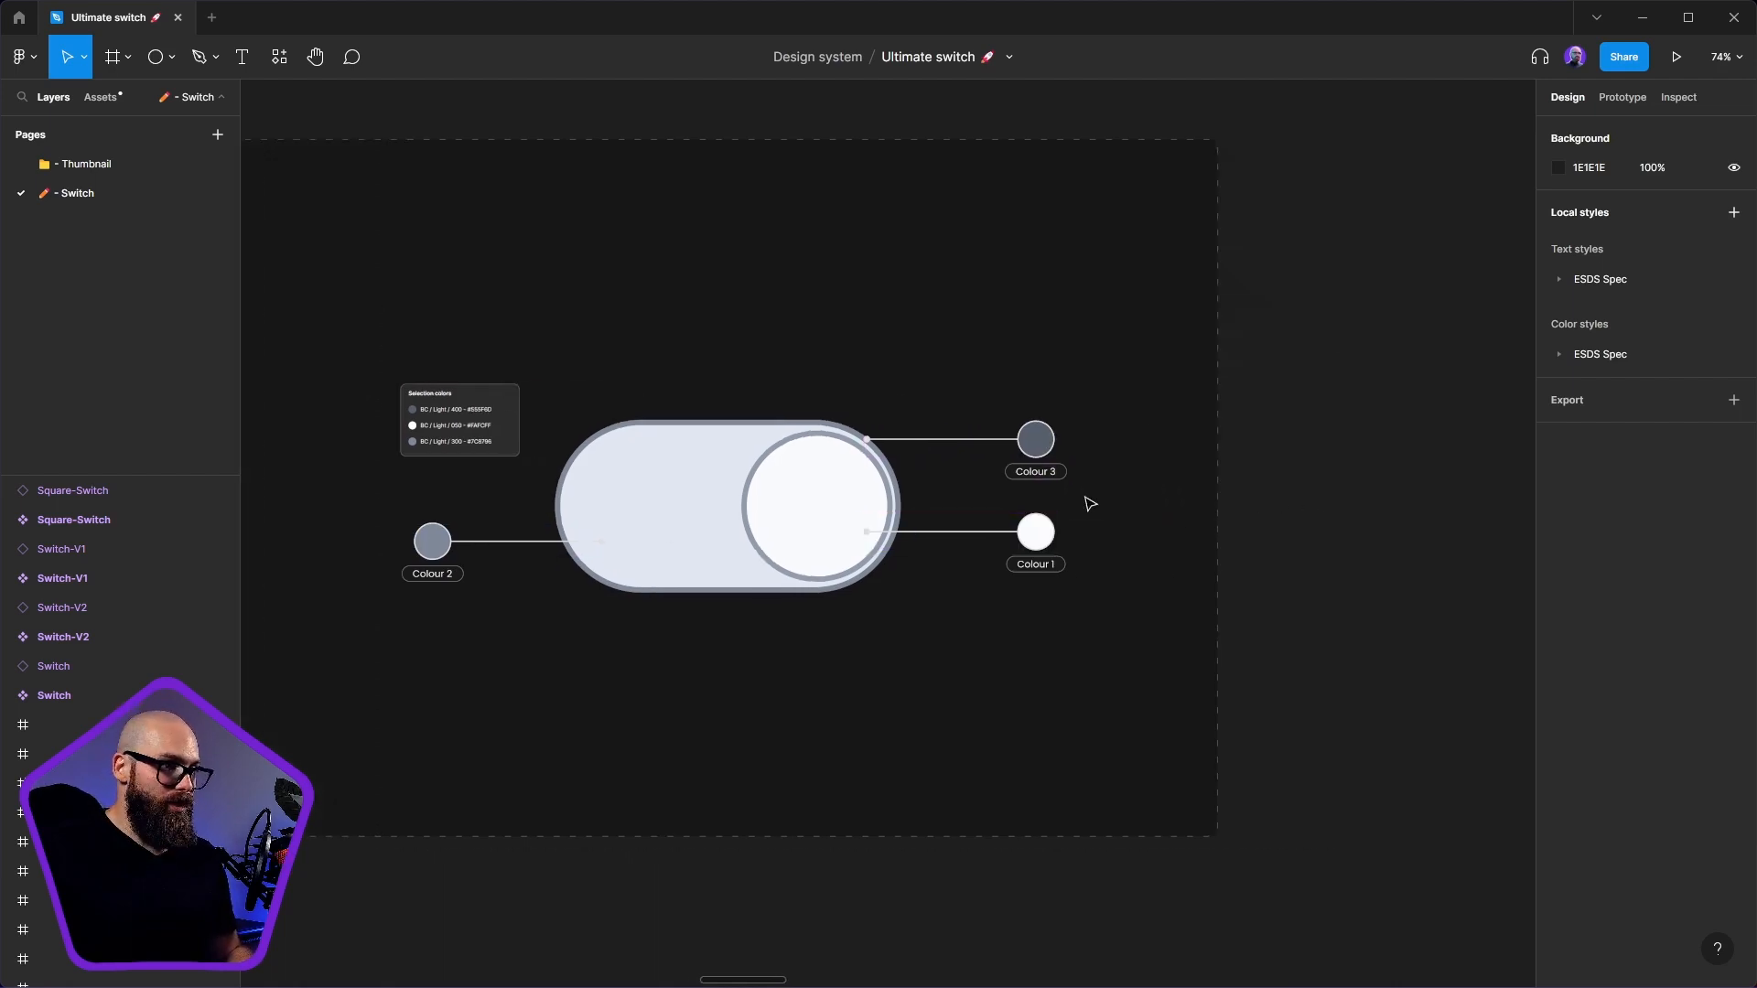
scroll(588, 484, up, 5)
scroll(588, 485, up, 2)
scroll(569, 447, down, 5)
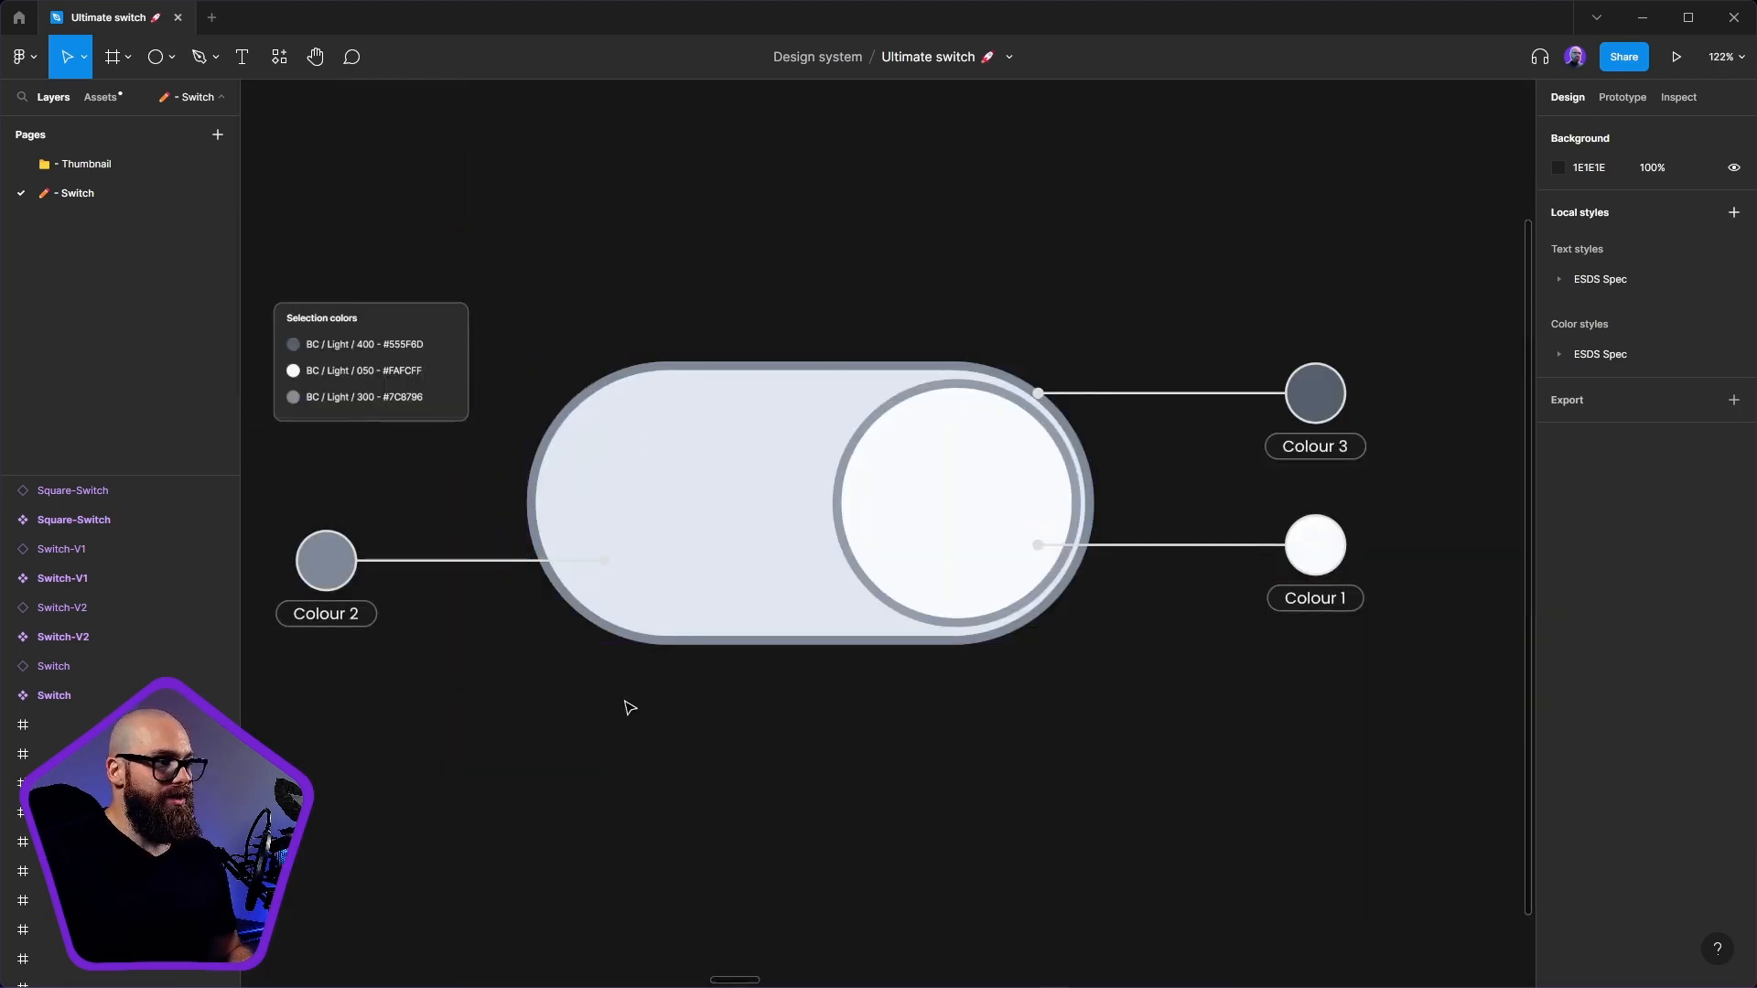
click(328, 379)
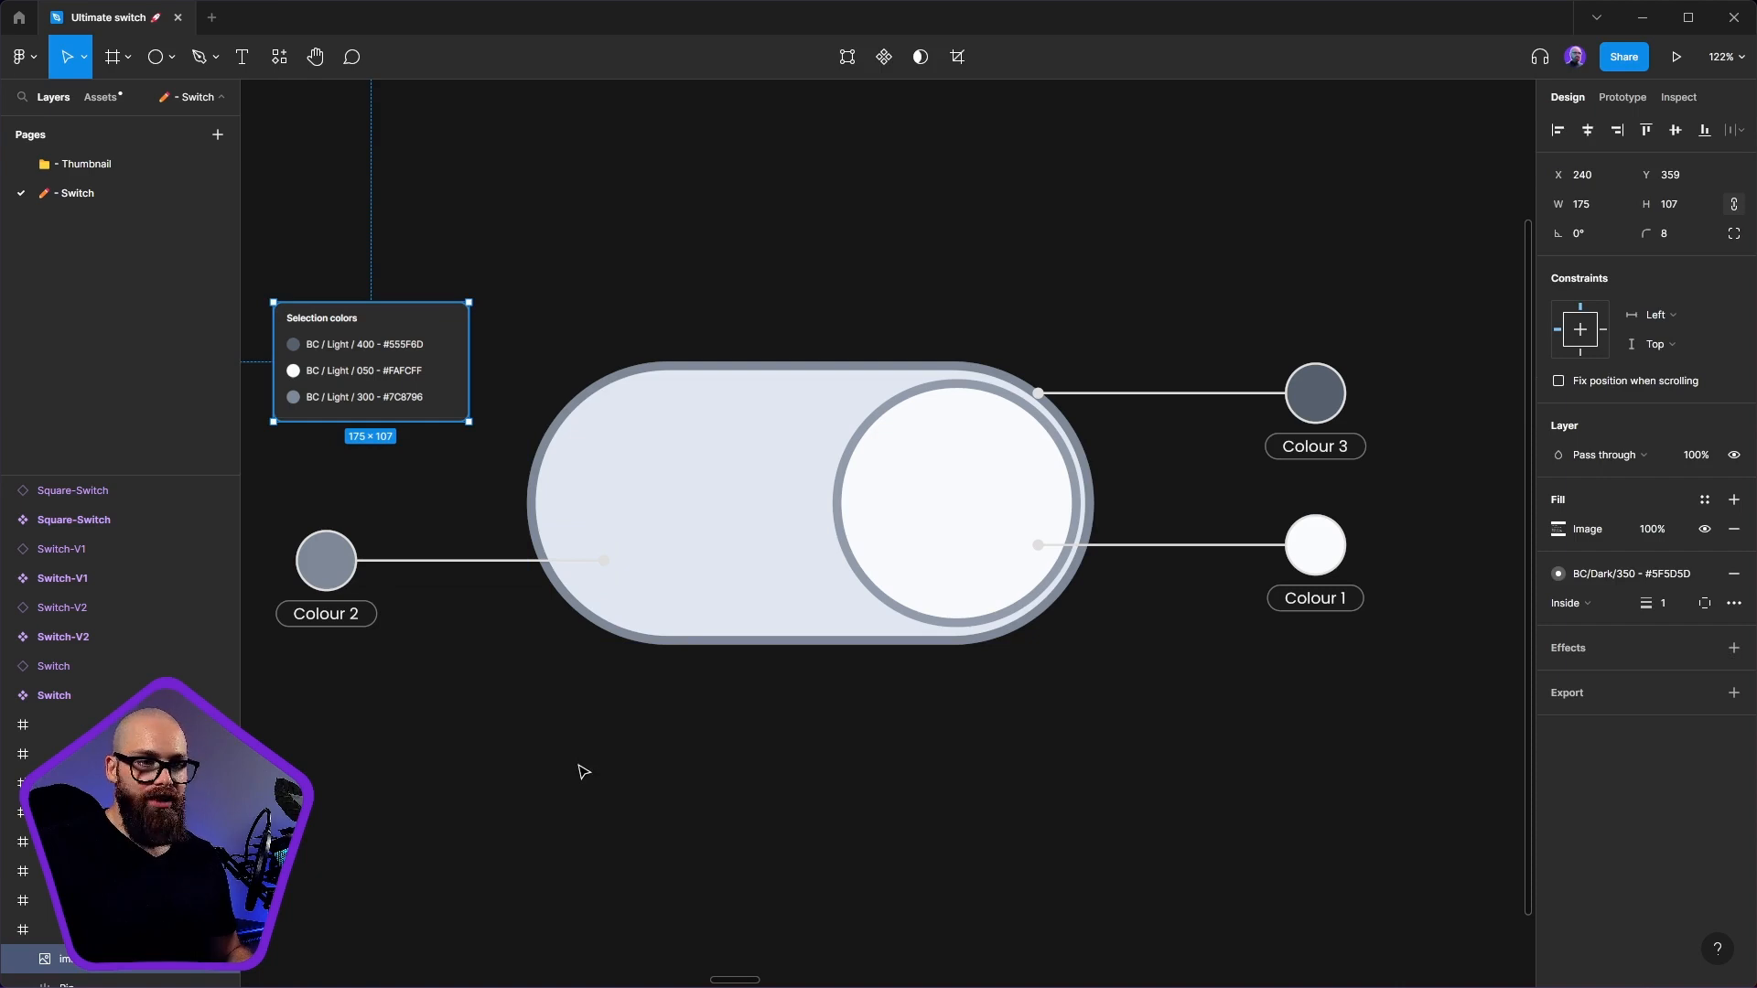
click(792, 471)
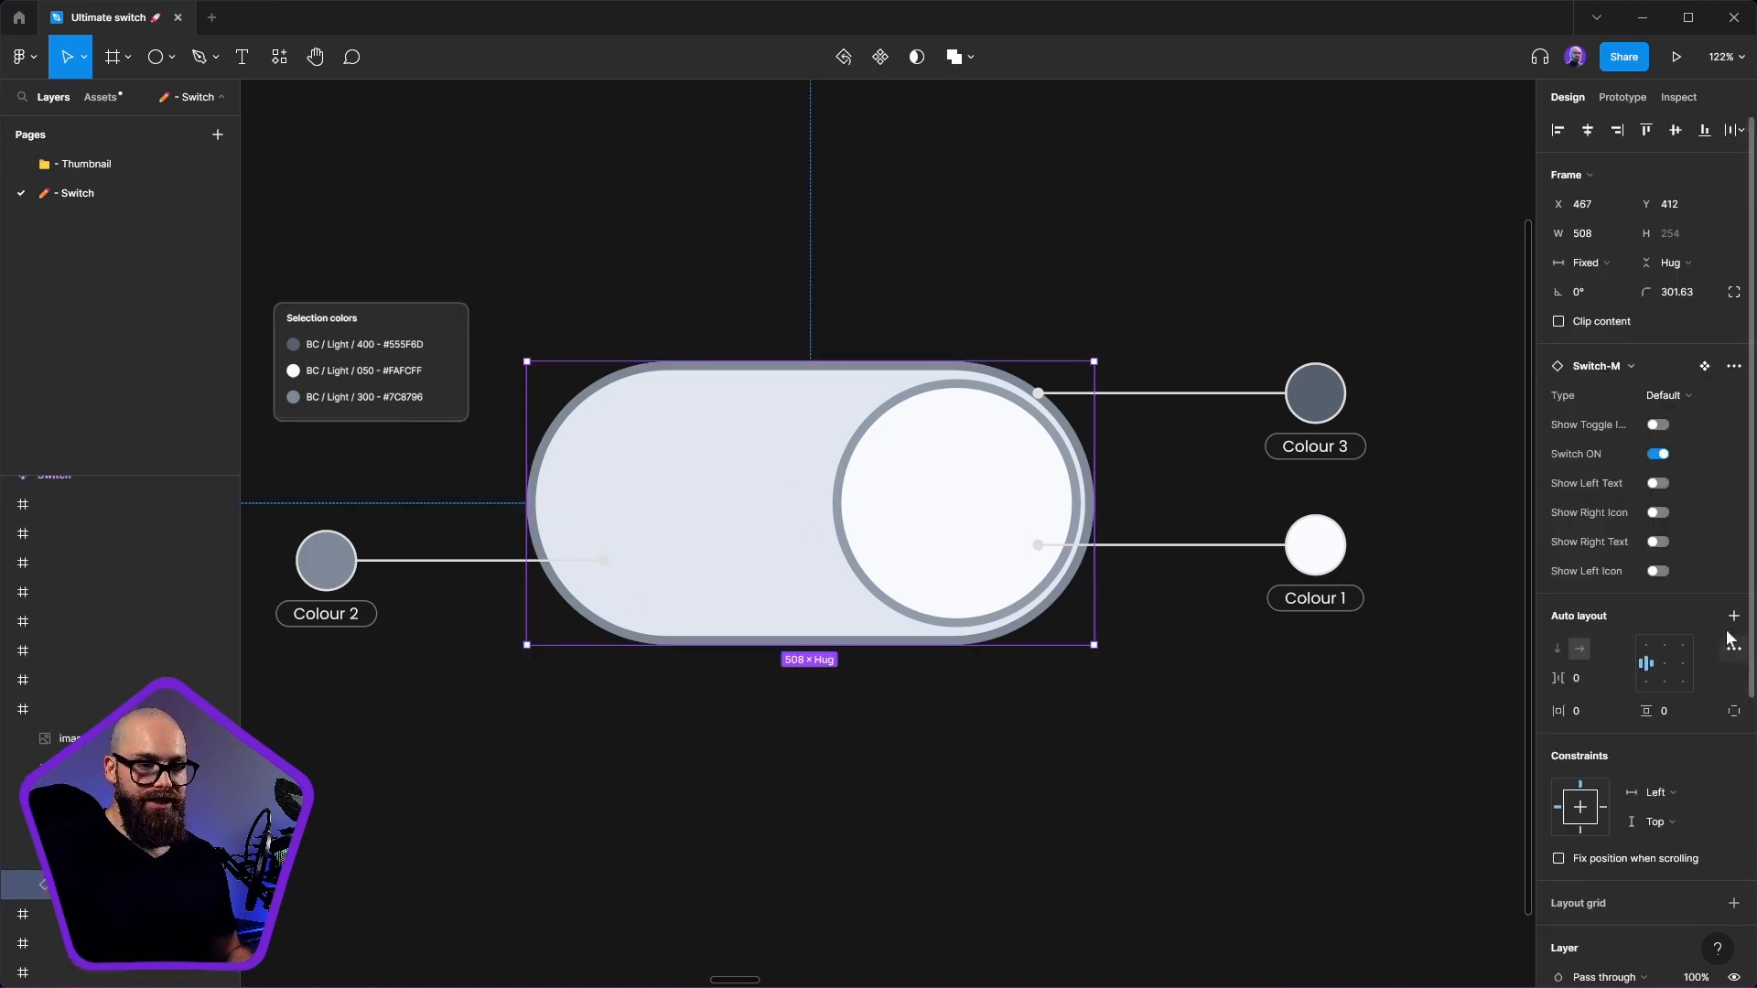
scroll(1622, 593, down, 5)
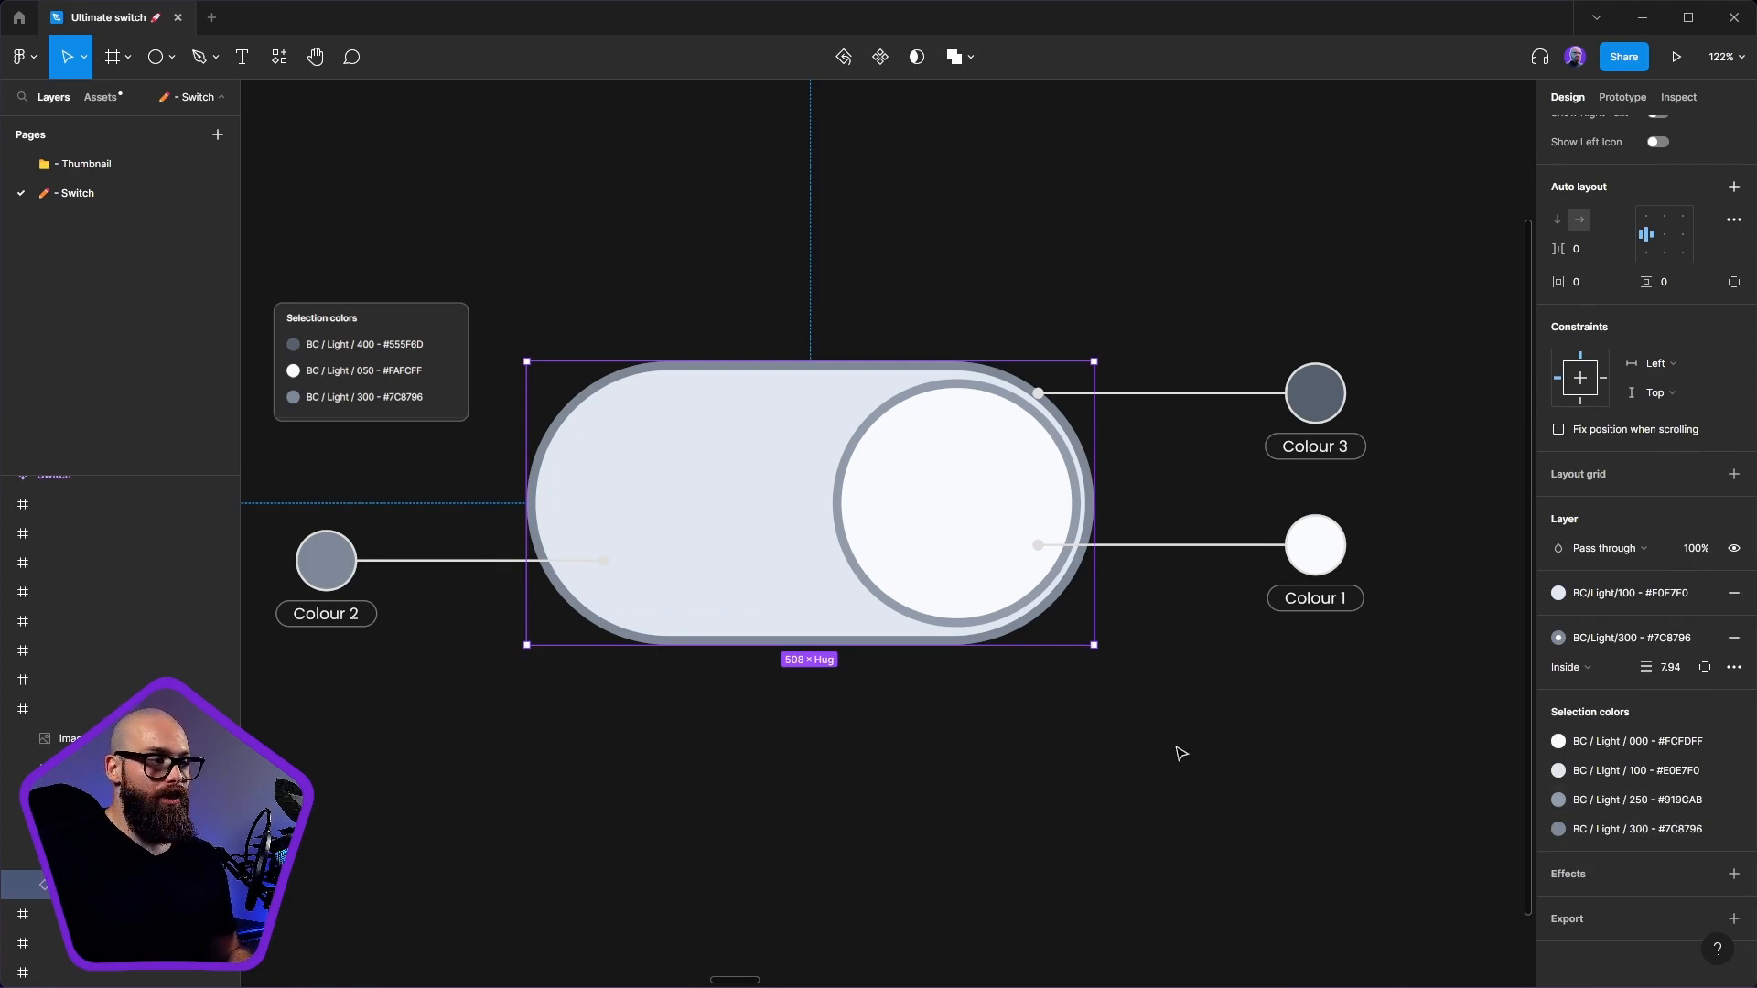
click(1626, 831)
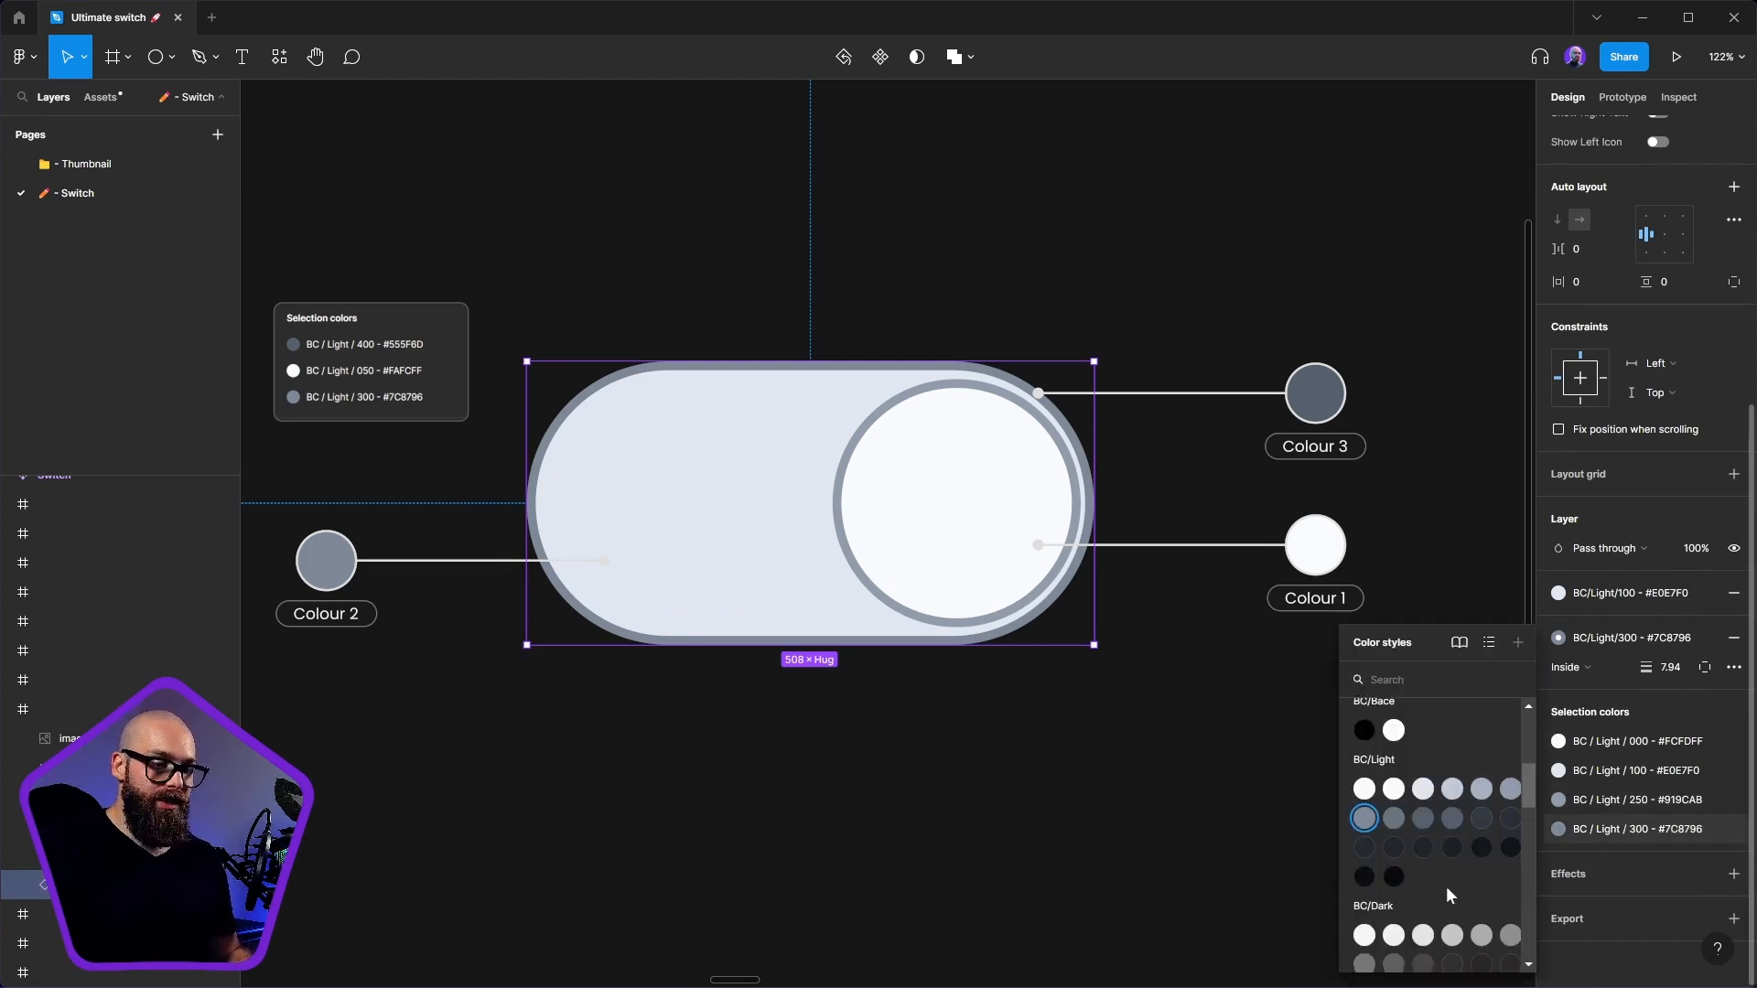
scroll(1445, 892, up, 1)
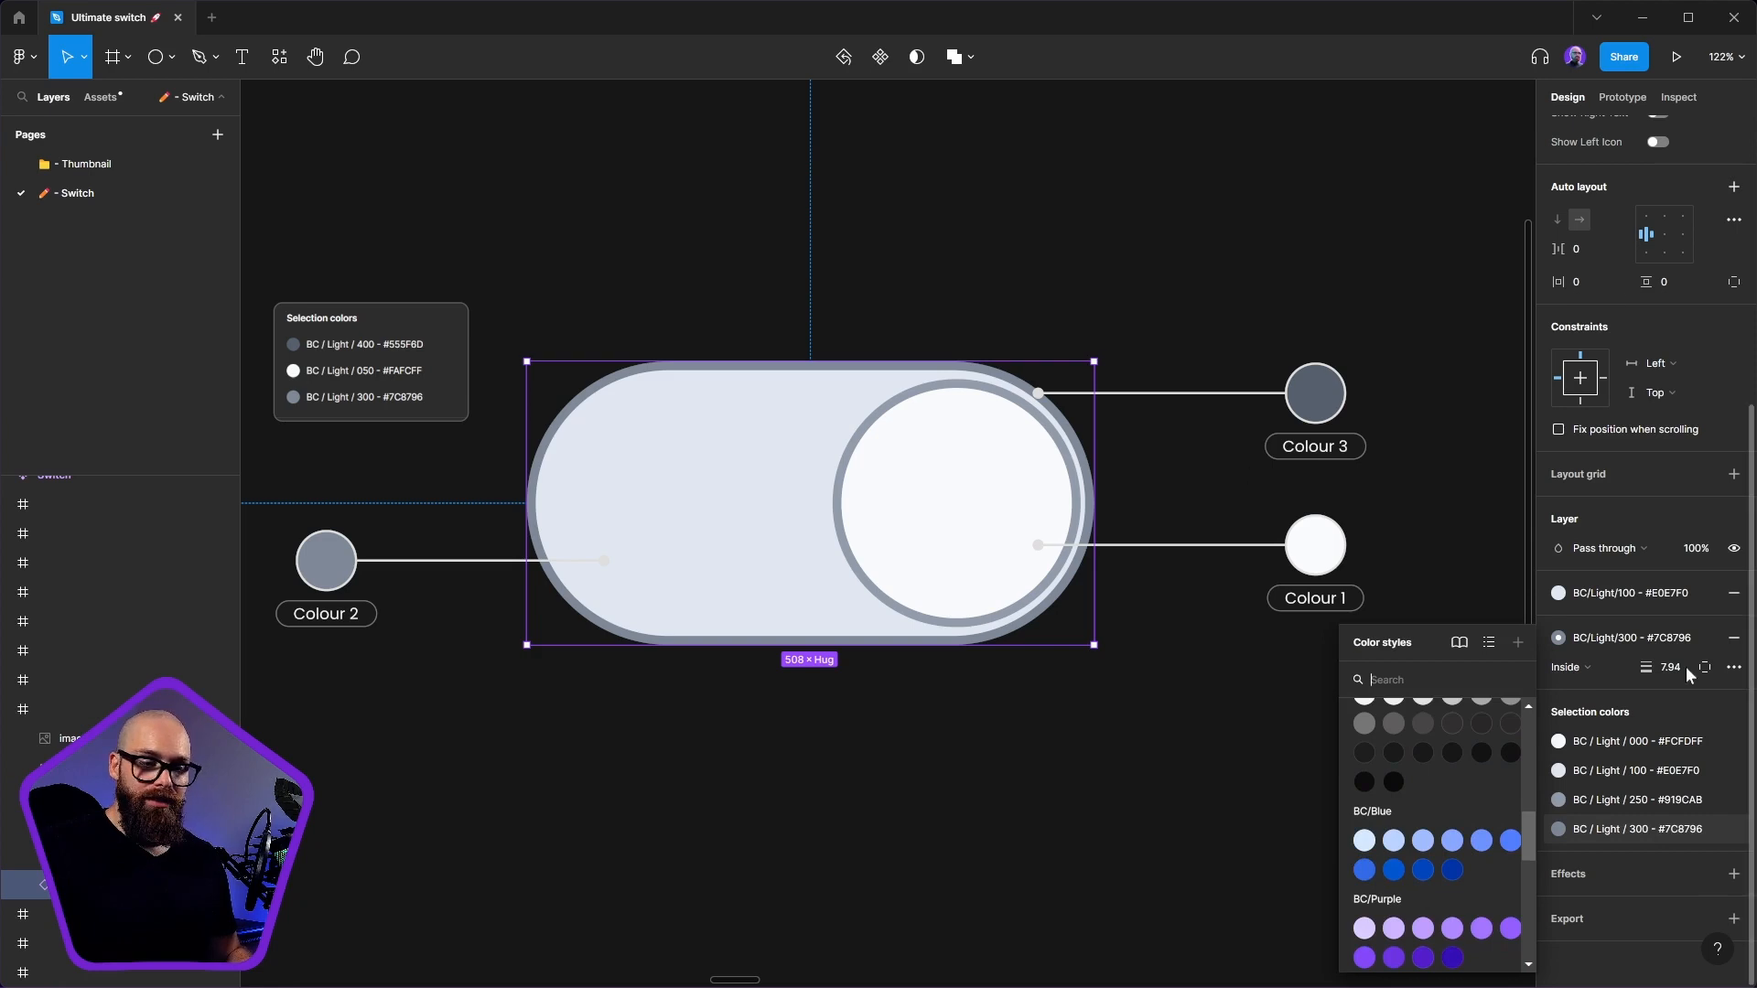
click(1363, 957)
- Replace the BC/Light/250 colour of the toggle's ring with BC/Purple/300
click(1575, 803)
scroll(1427, 878, down, 5)
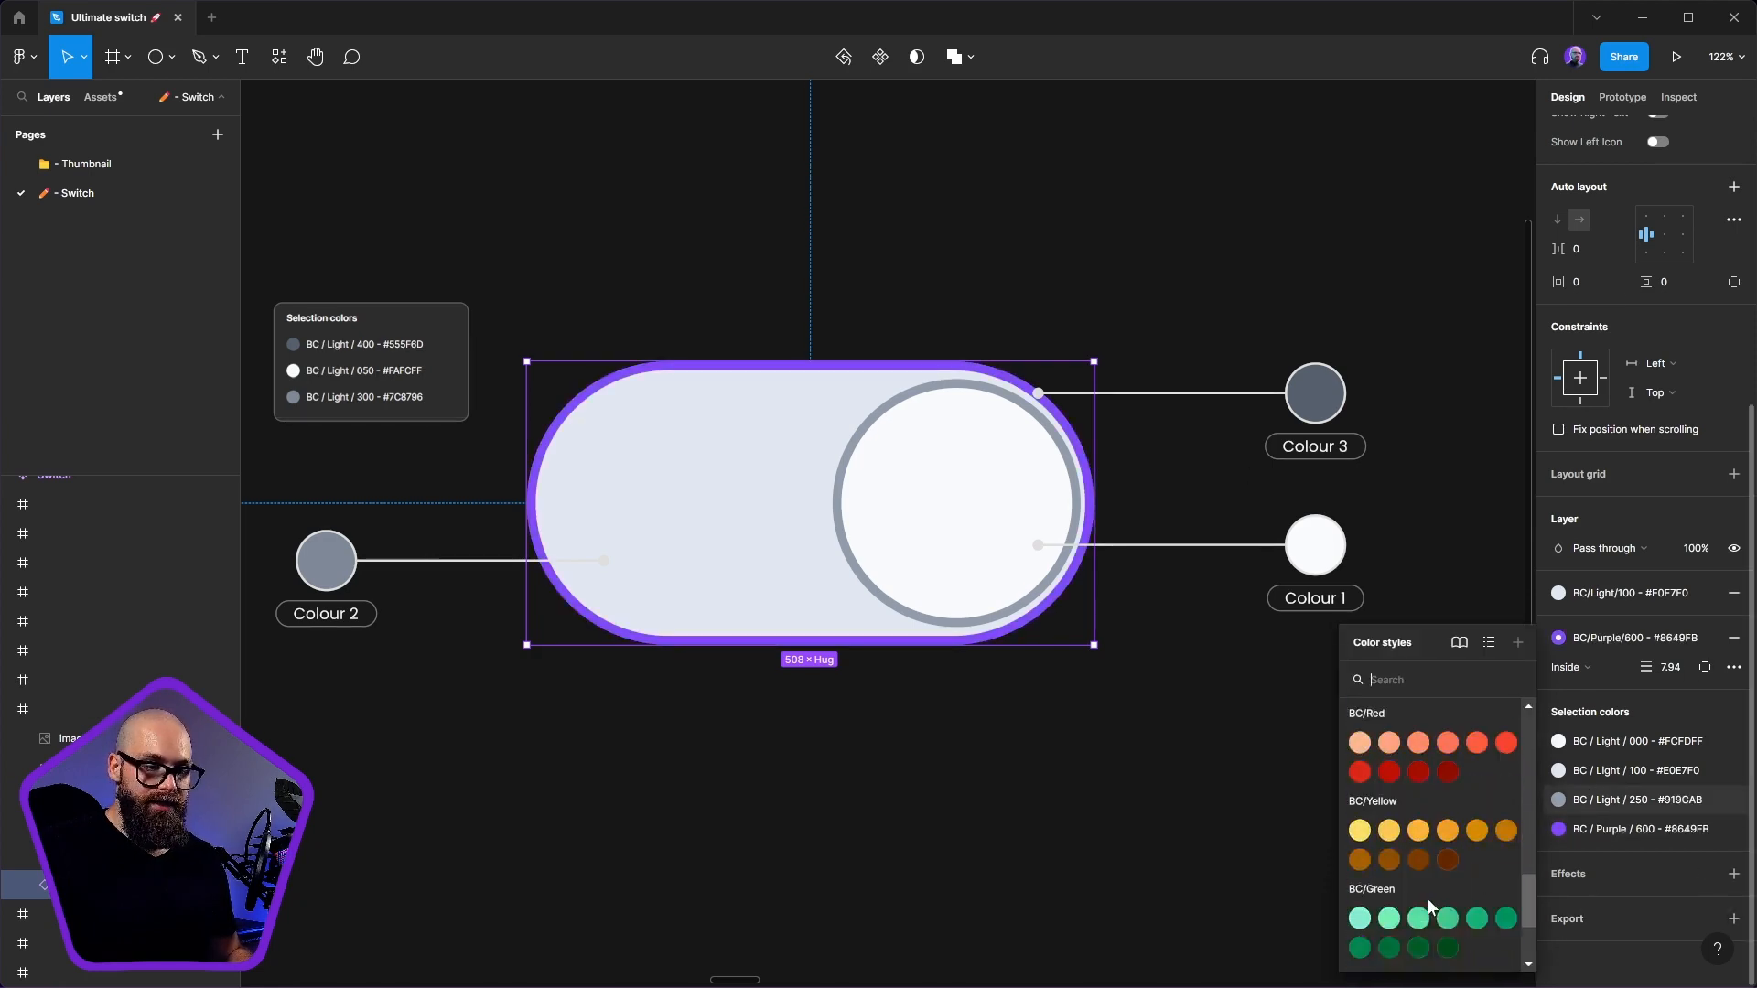
scroll(1428, 824, up, 4)
click(1445, 835)
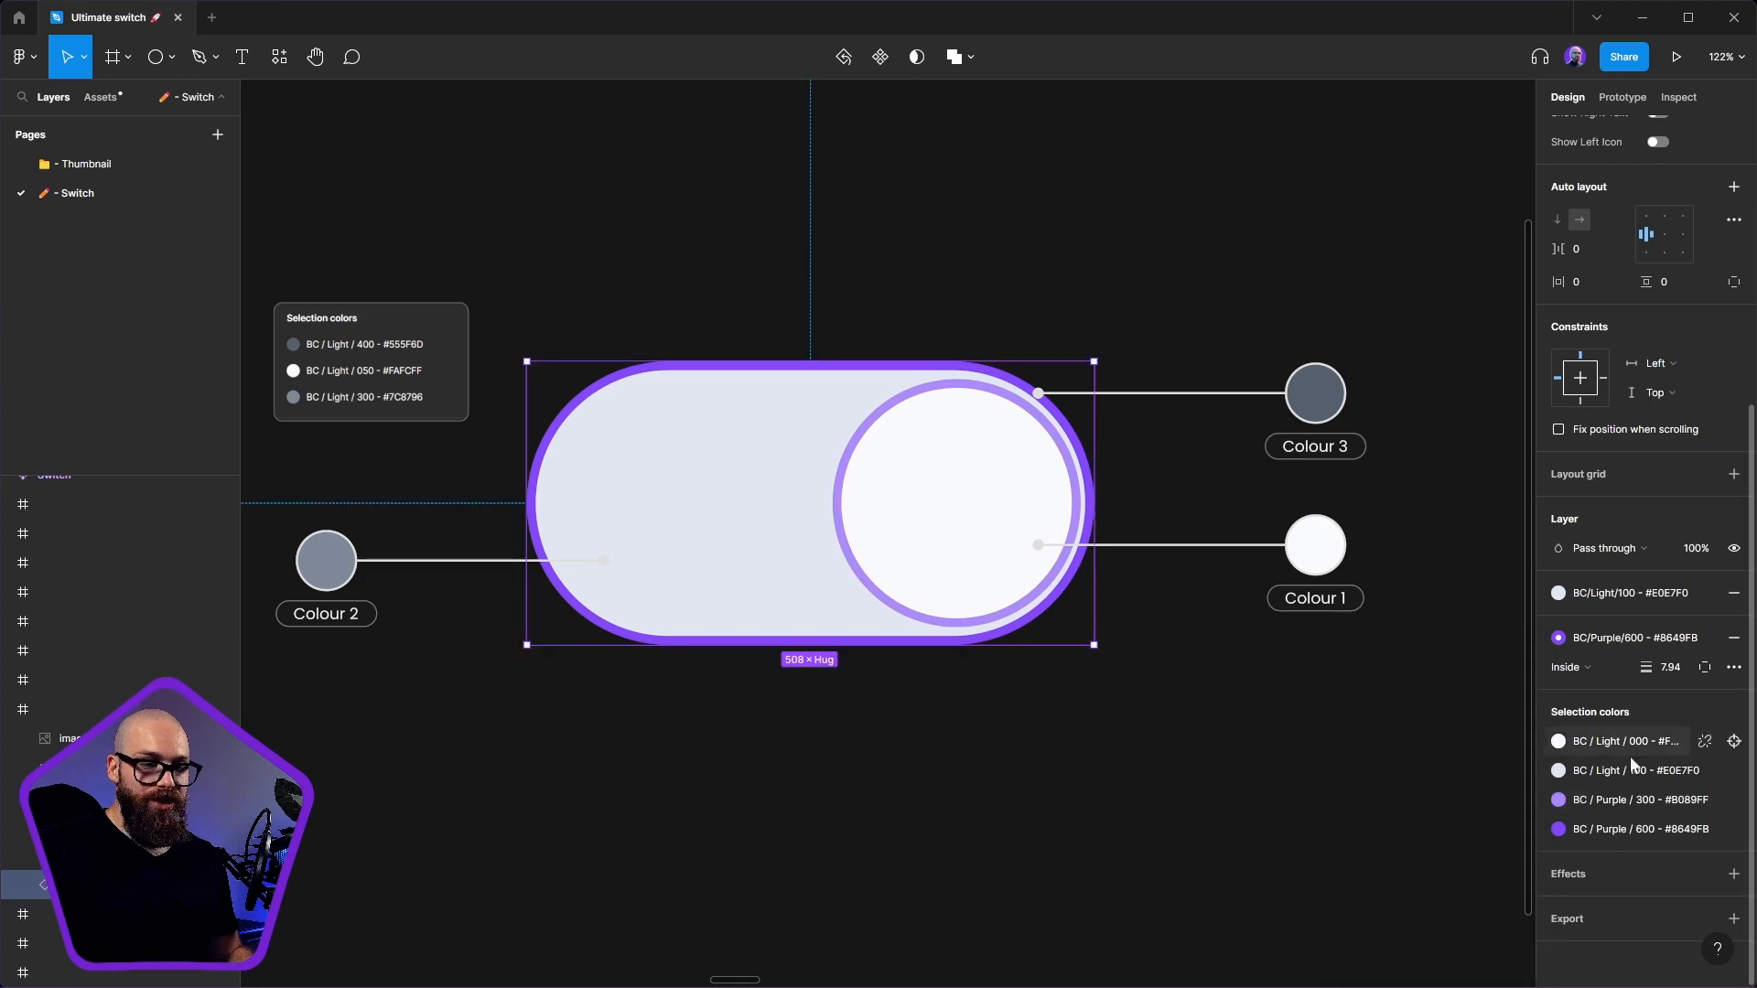
- Change the switch background to BC/Purple/200 and the toggle fill to BC/Purple/50
click(1619, 772)
scroll(1436, 824, down, 5)
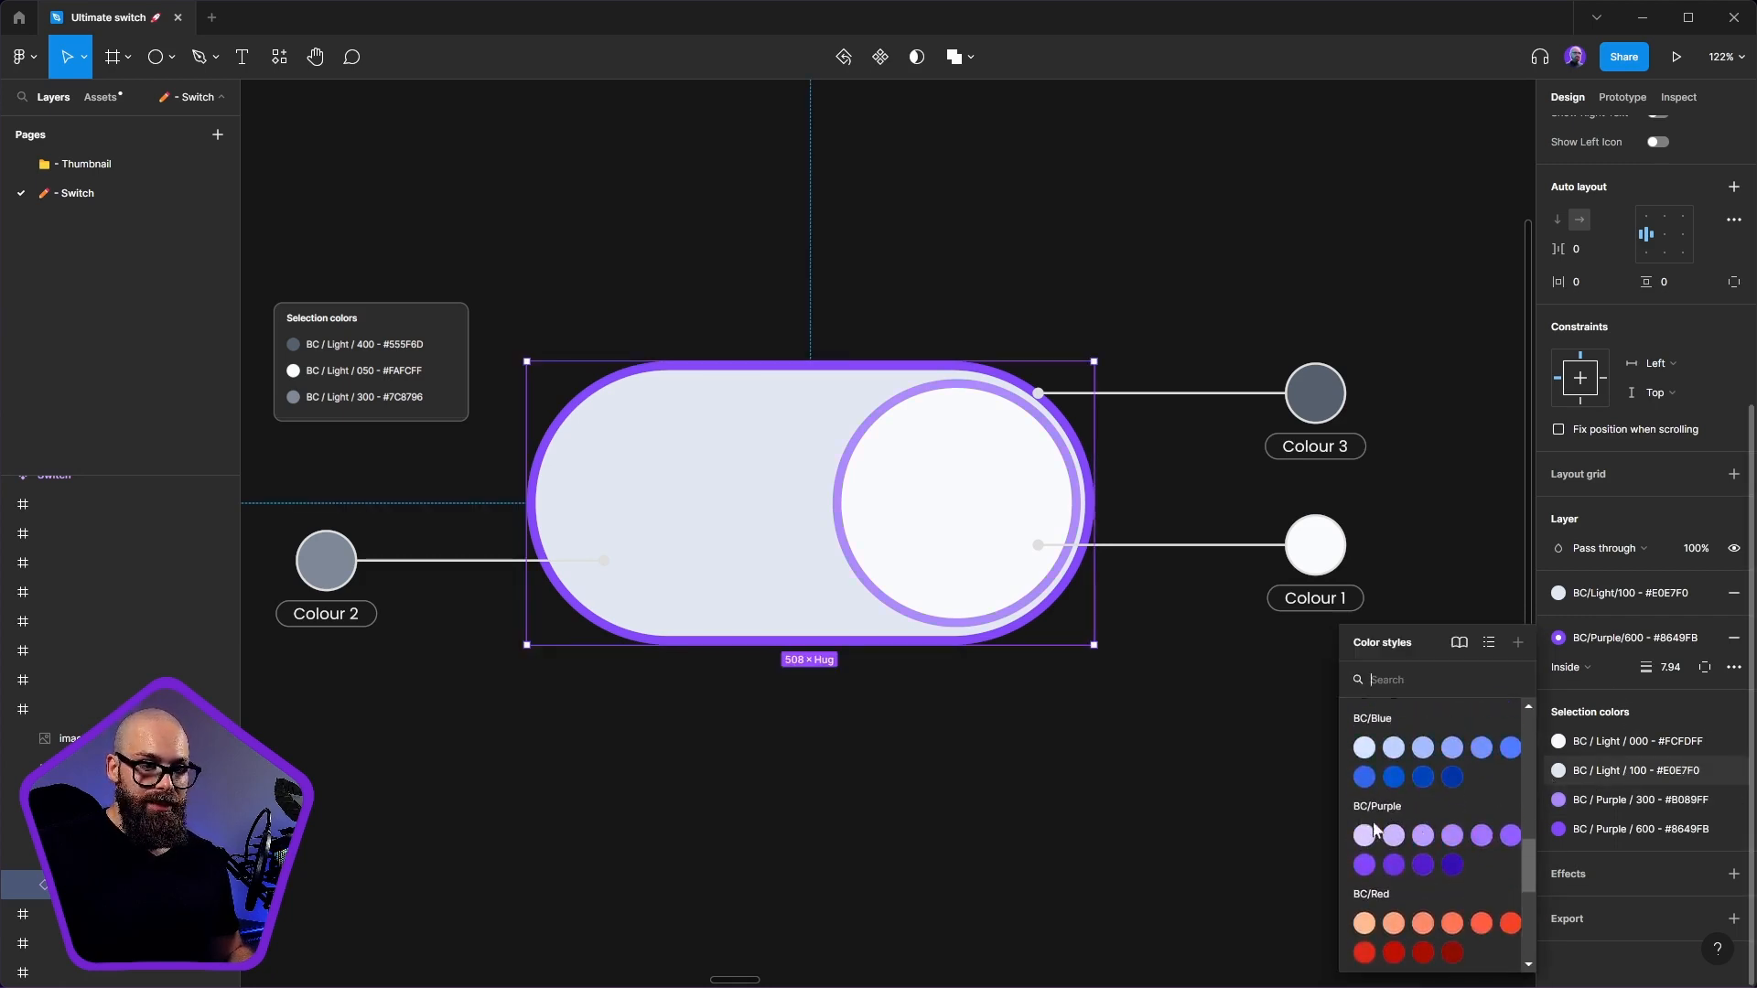
click(1422, 836)
click(1639, 743)
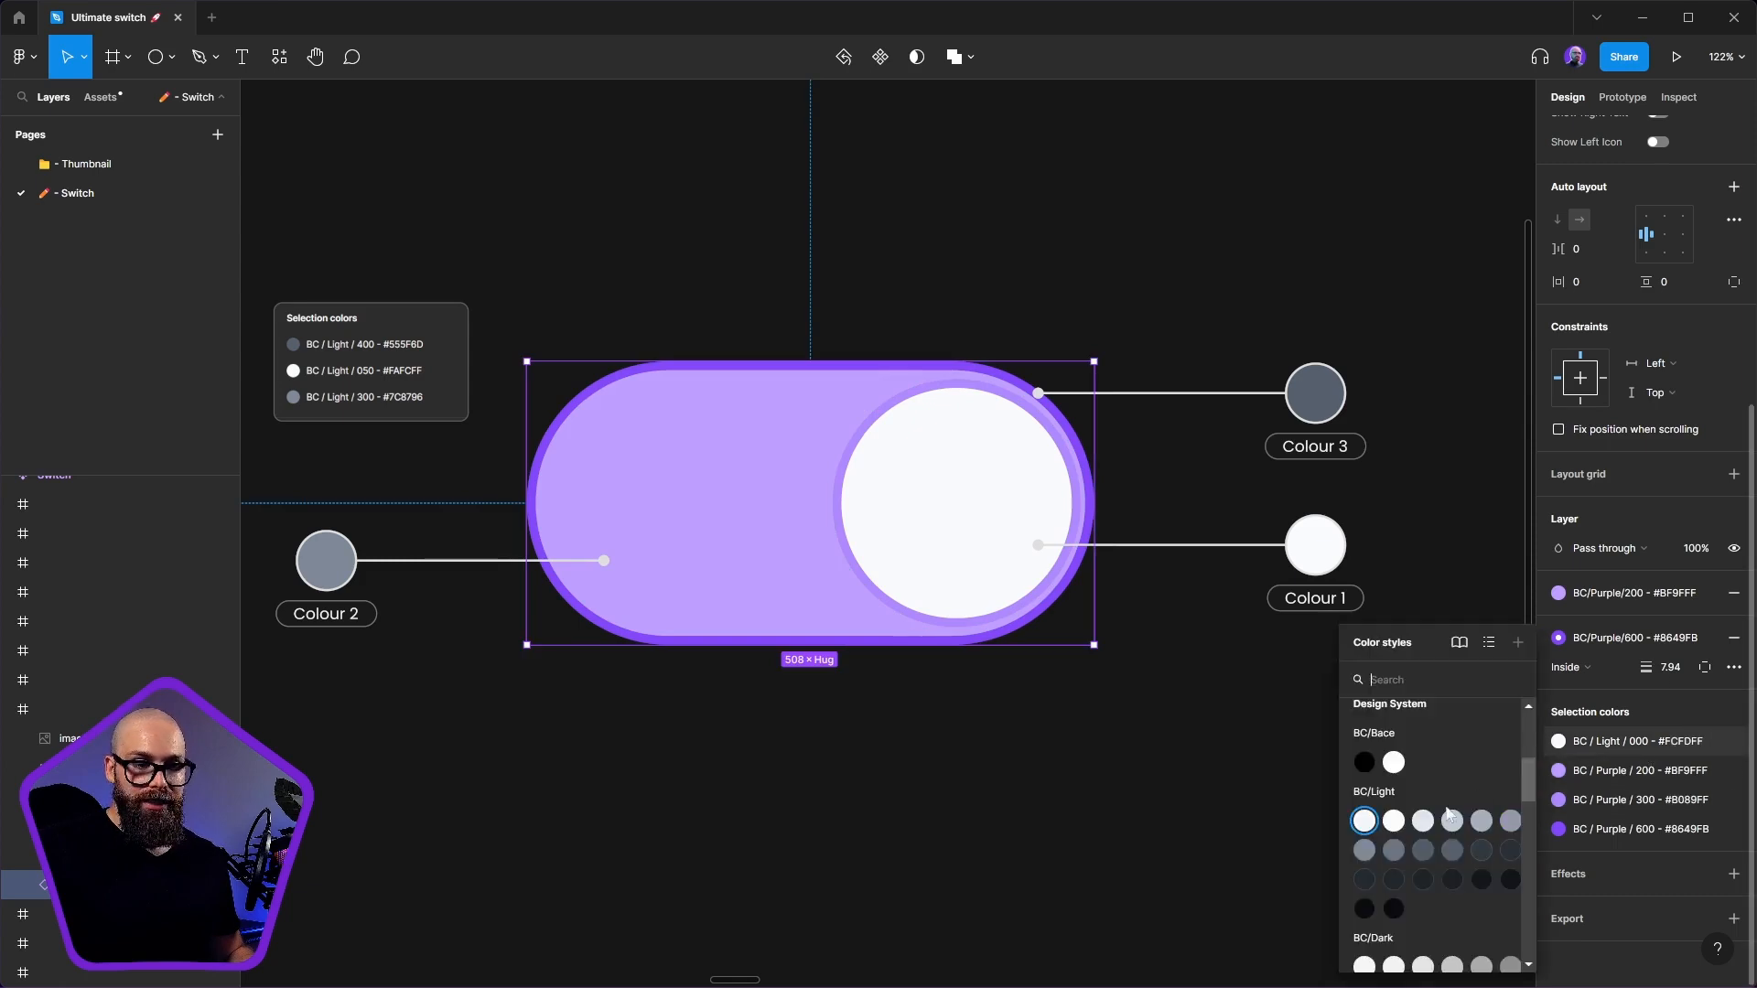
scroll(1441, 812, down, 5)
click(1364, 726)
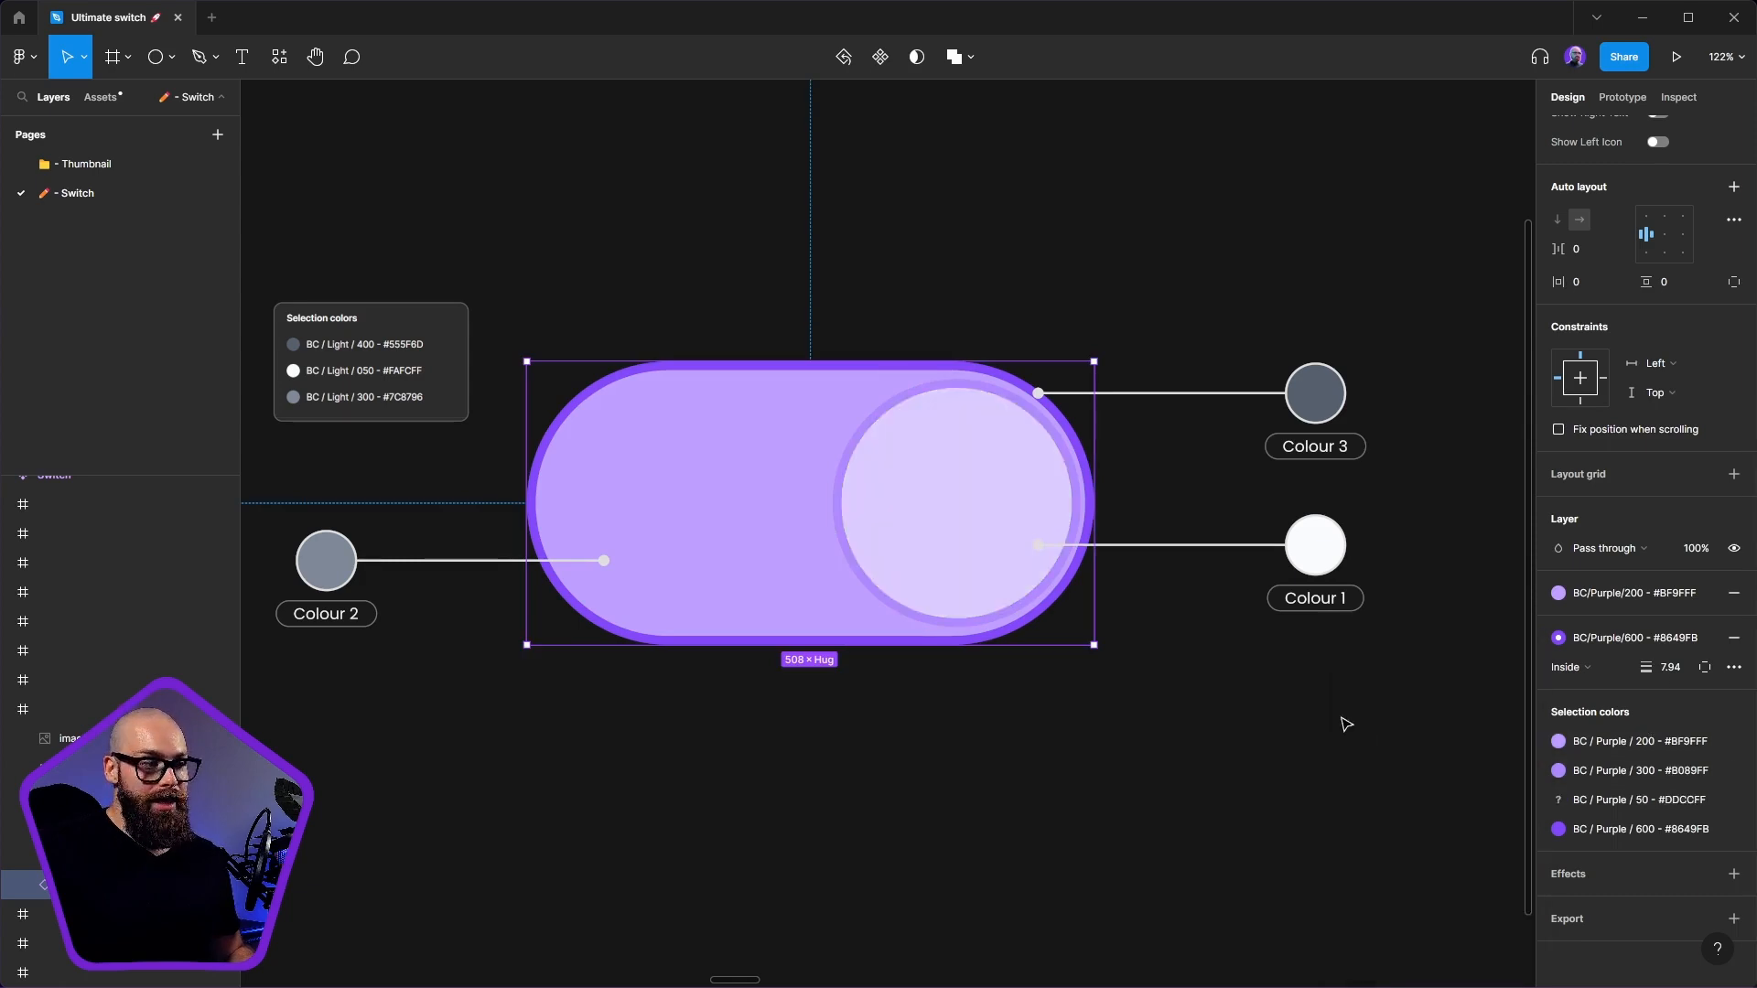
click(1032, 753)
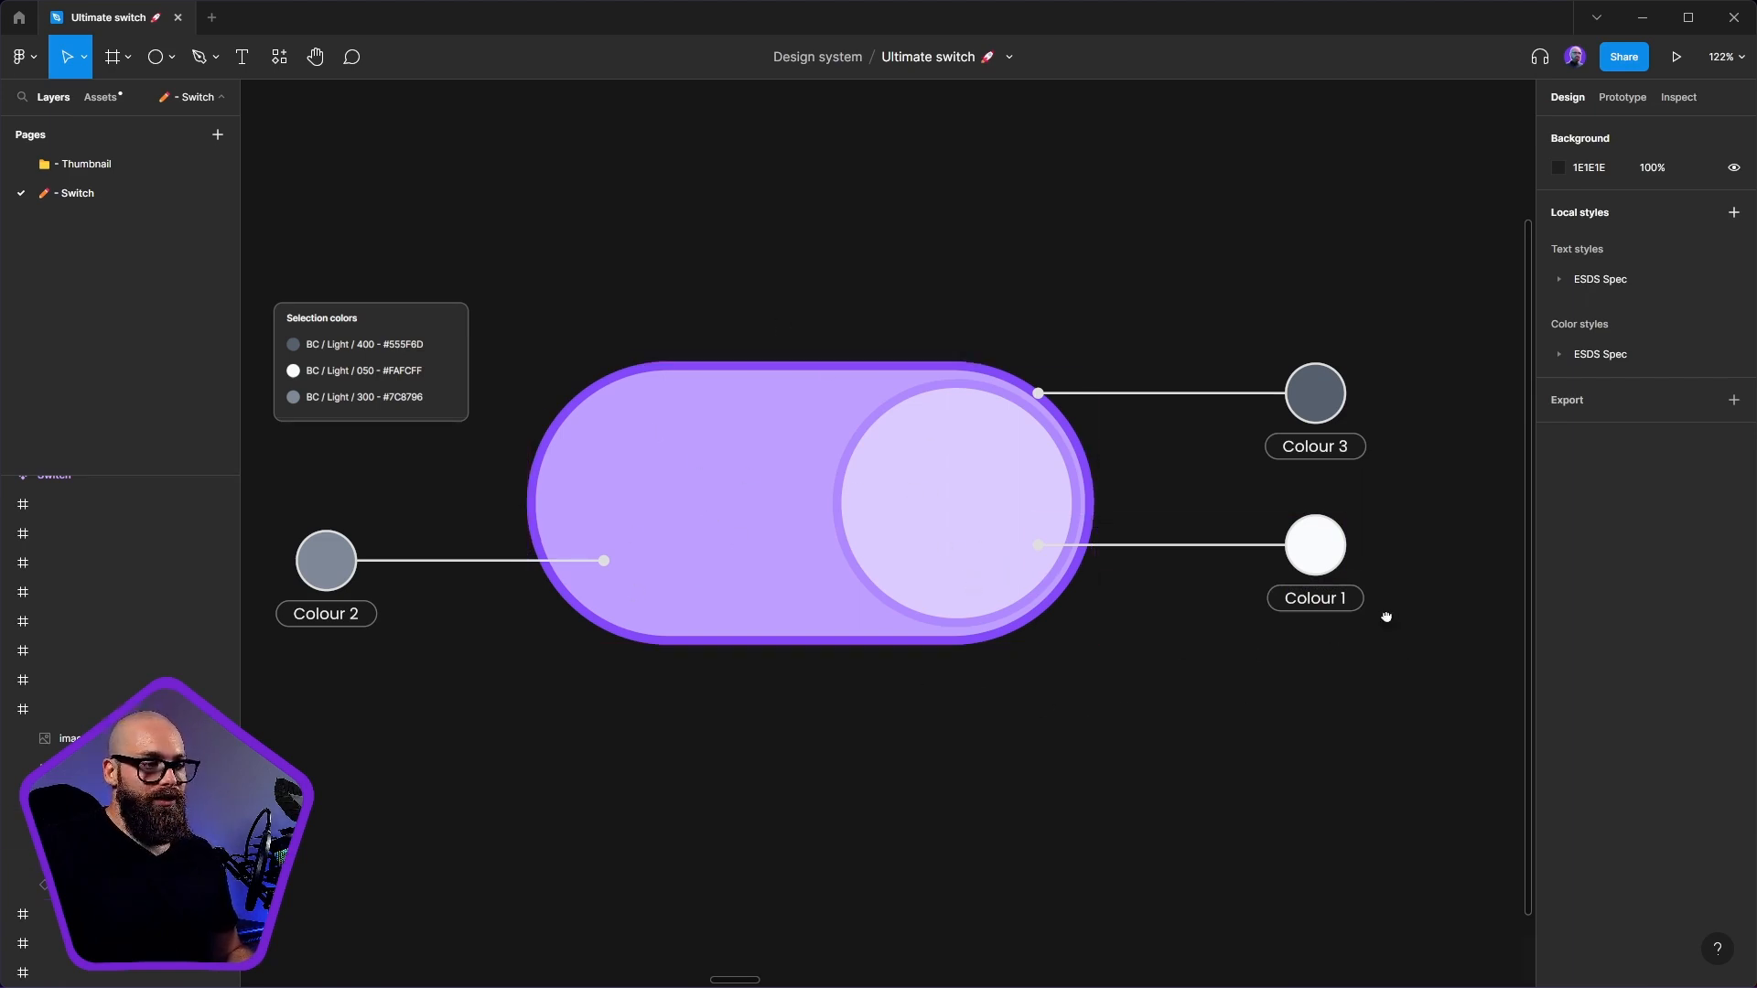
- Examine the frame with the switch's spacing and size annotations and the frame with the icon inside the toggle
scroll(933, 639, right, 5)
scroll(1003, 635, down, 5)
drag(1226, 587, 692, 571)
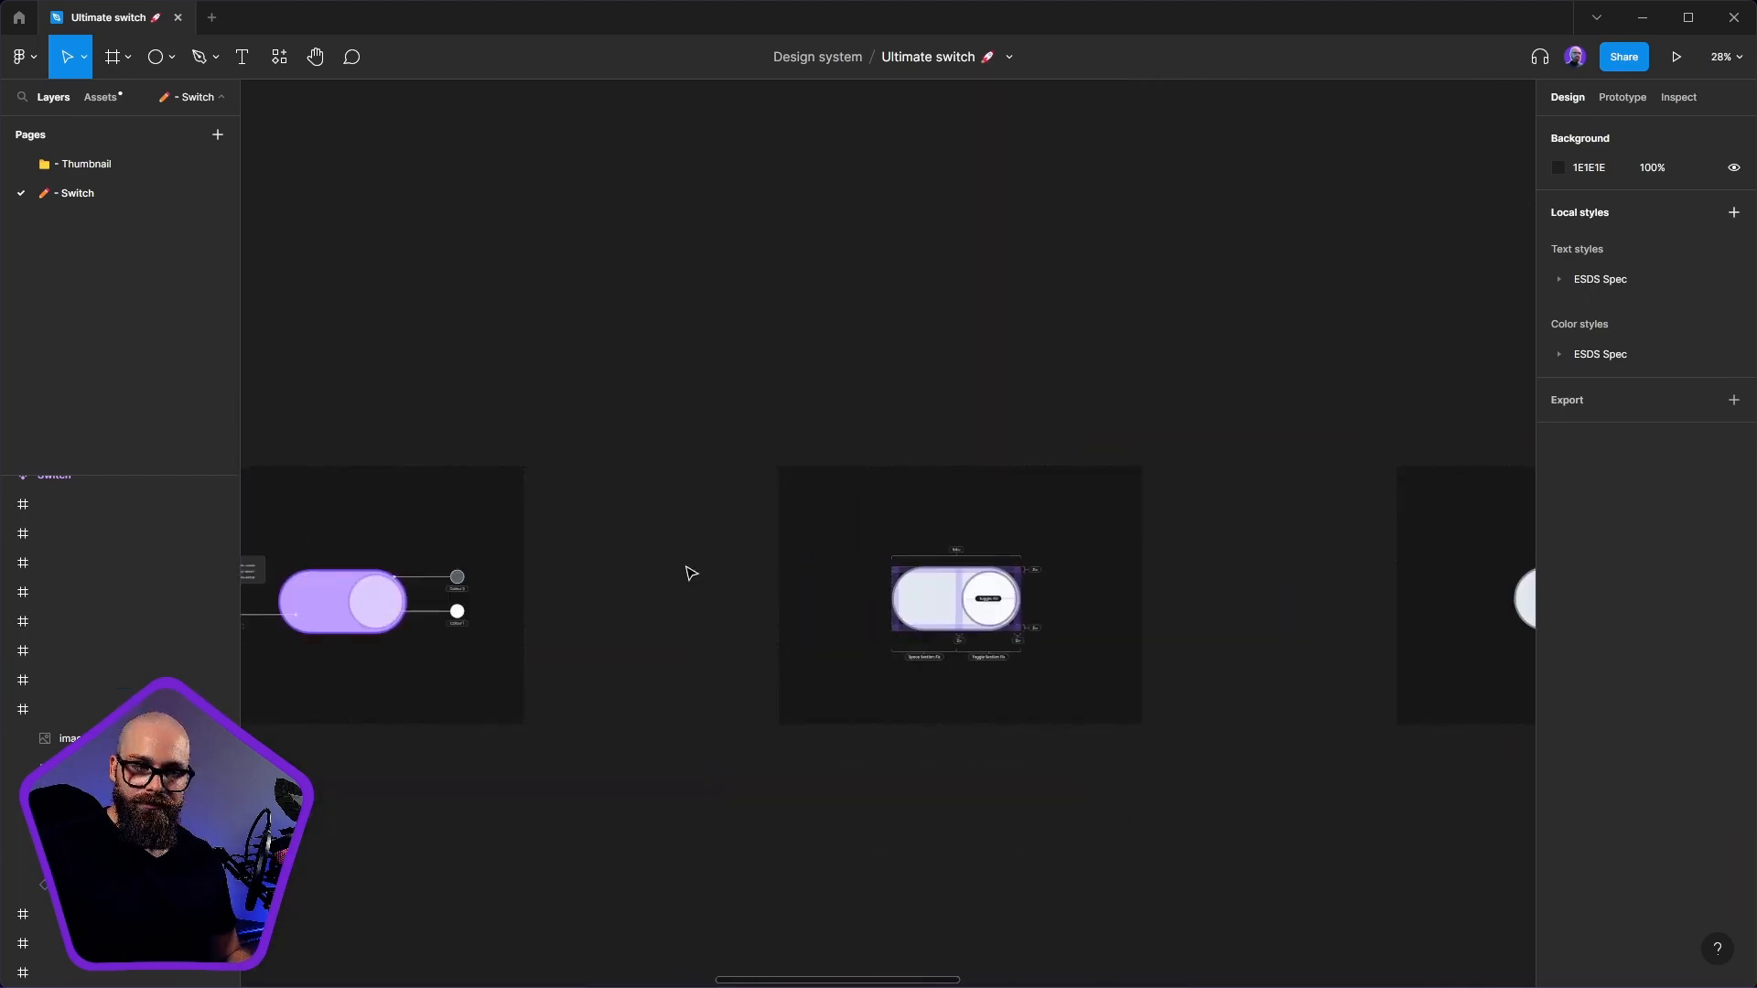
scroll(869, 569, up, 5)
drag(1189, 715, 773, 495)
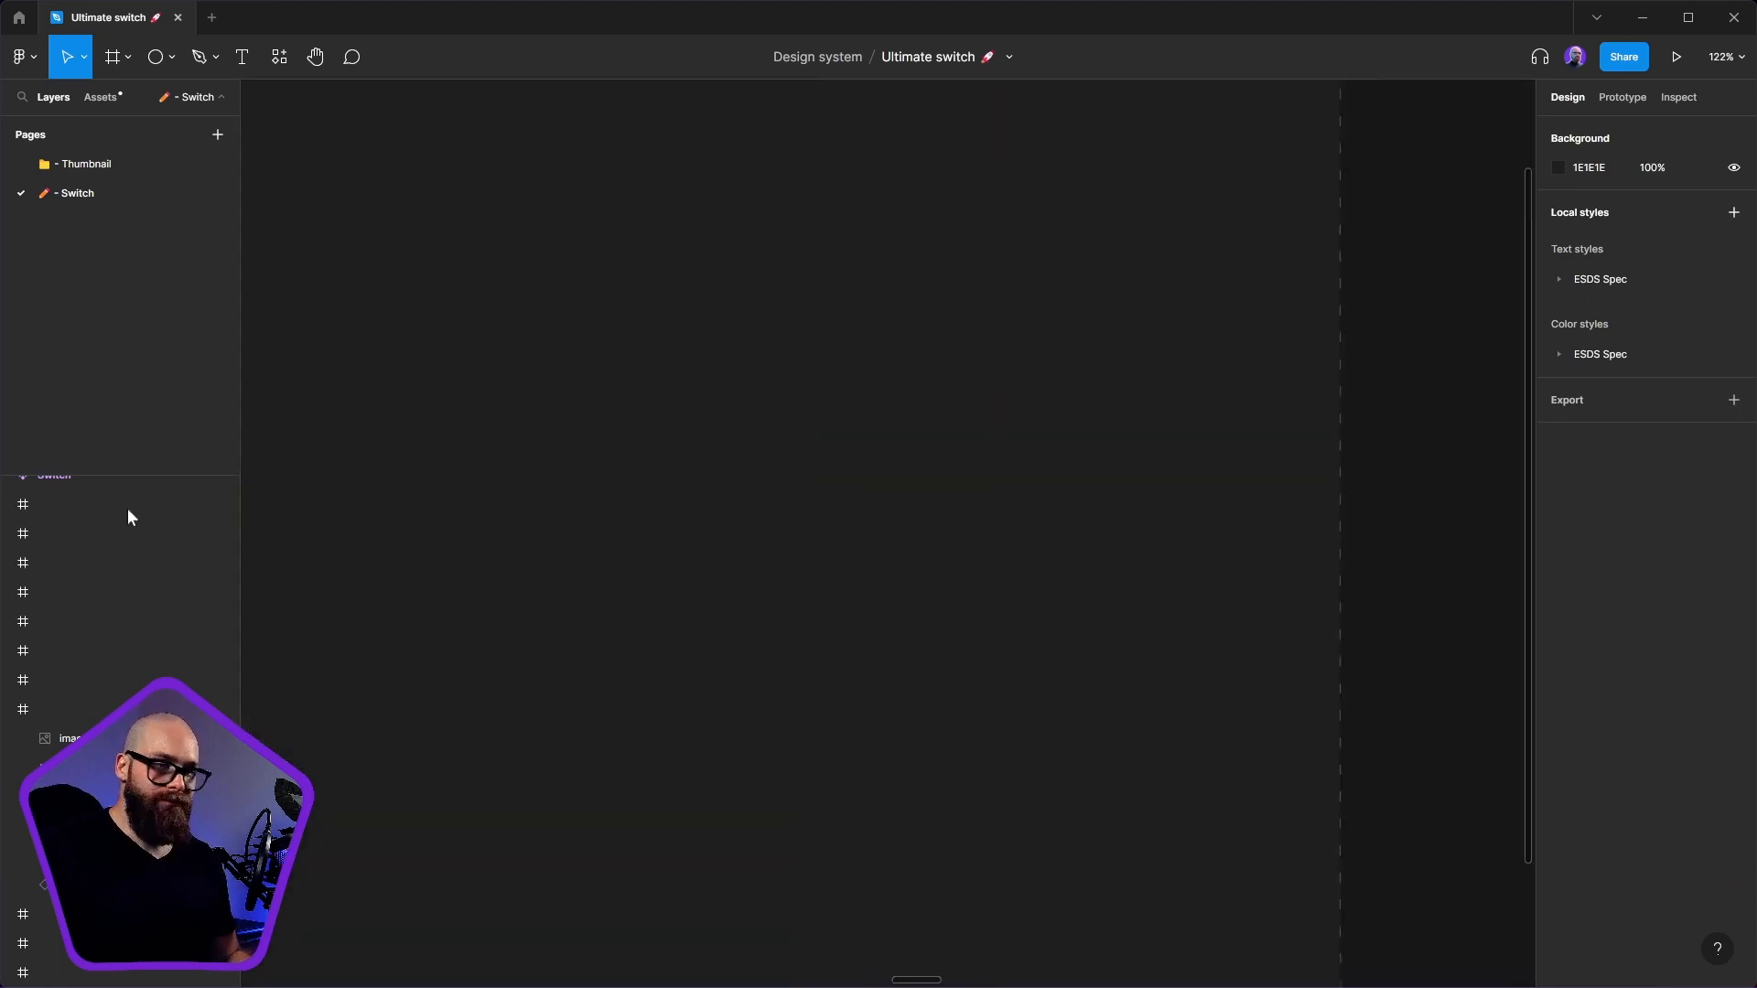
mouse_move(639, 549)
mouse_down()
mouse_move(808, 613)
mouse_move(883, 609)
mouse_up()
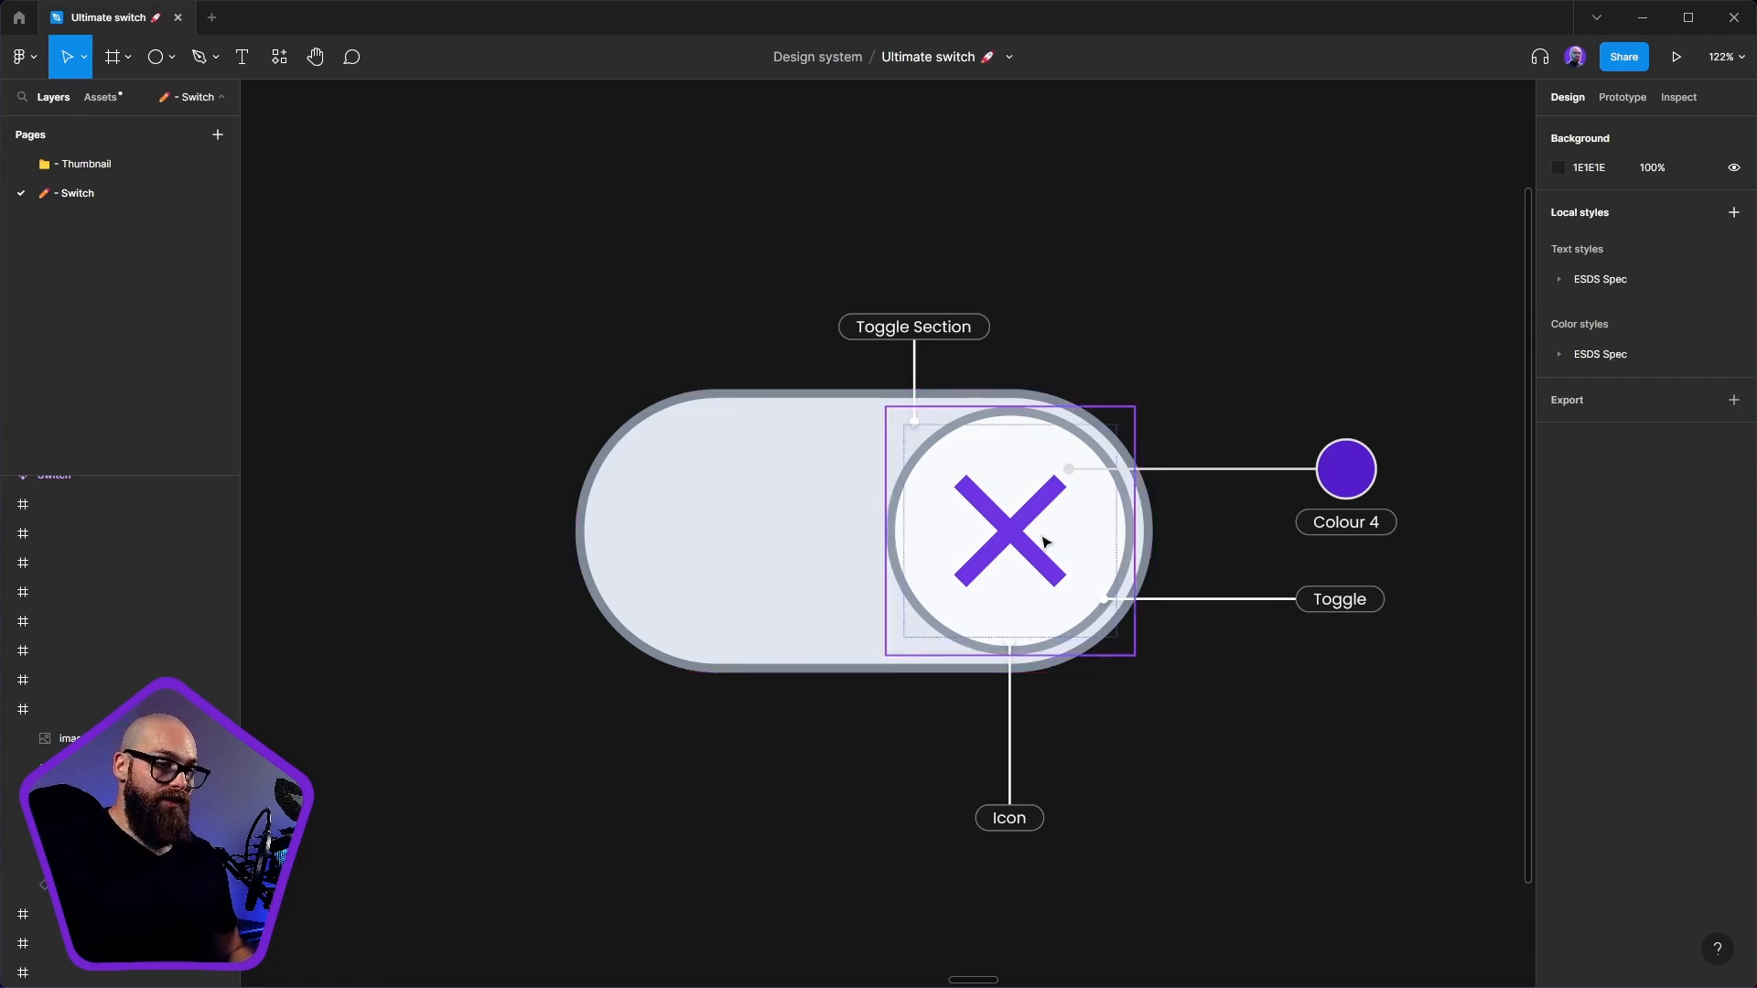
- Examine the layer breakdown frame with the toggle, icon and text layers, the layer tree and the background shape
scroll(1043, 542, down, 5)
drag(1187, 586, 641, 562)
scroll(999, 559, up, 4)
scroll(999, 559, up, 5)
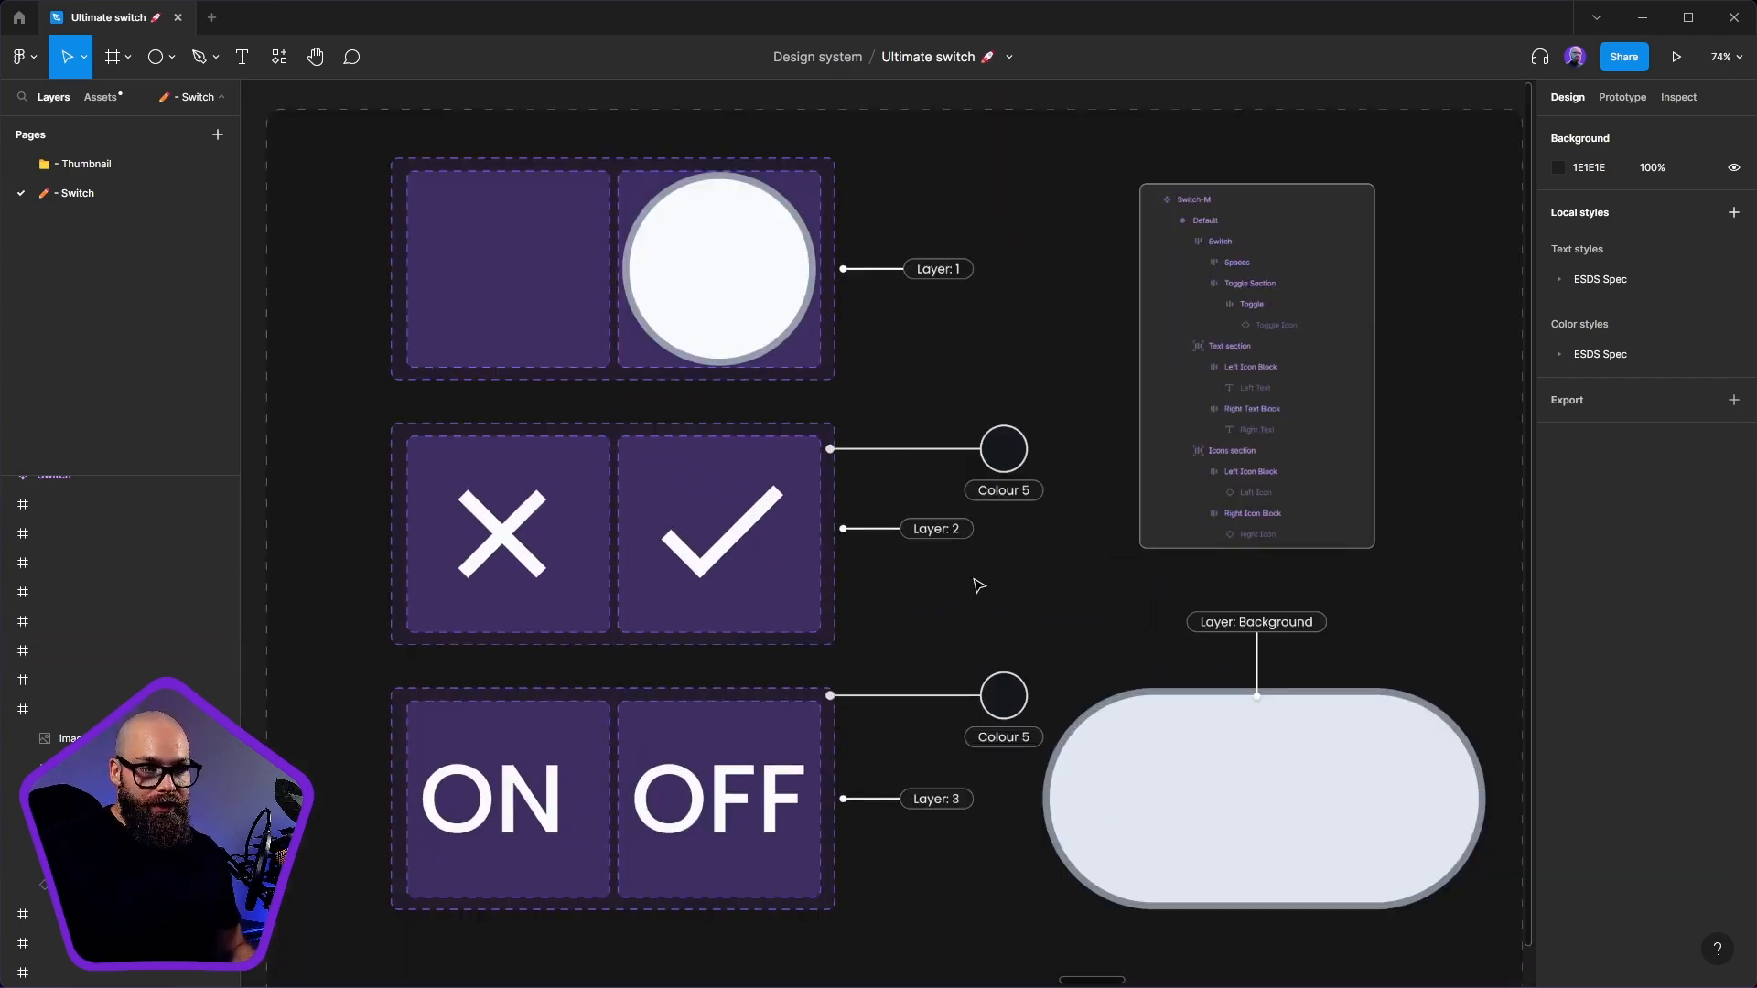
scroll(991, 578, down, 3)
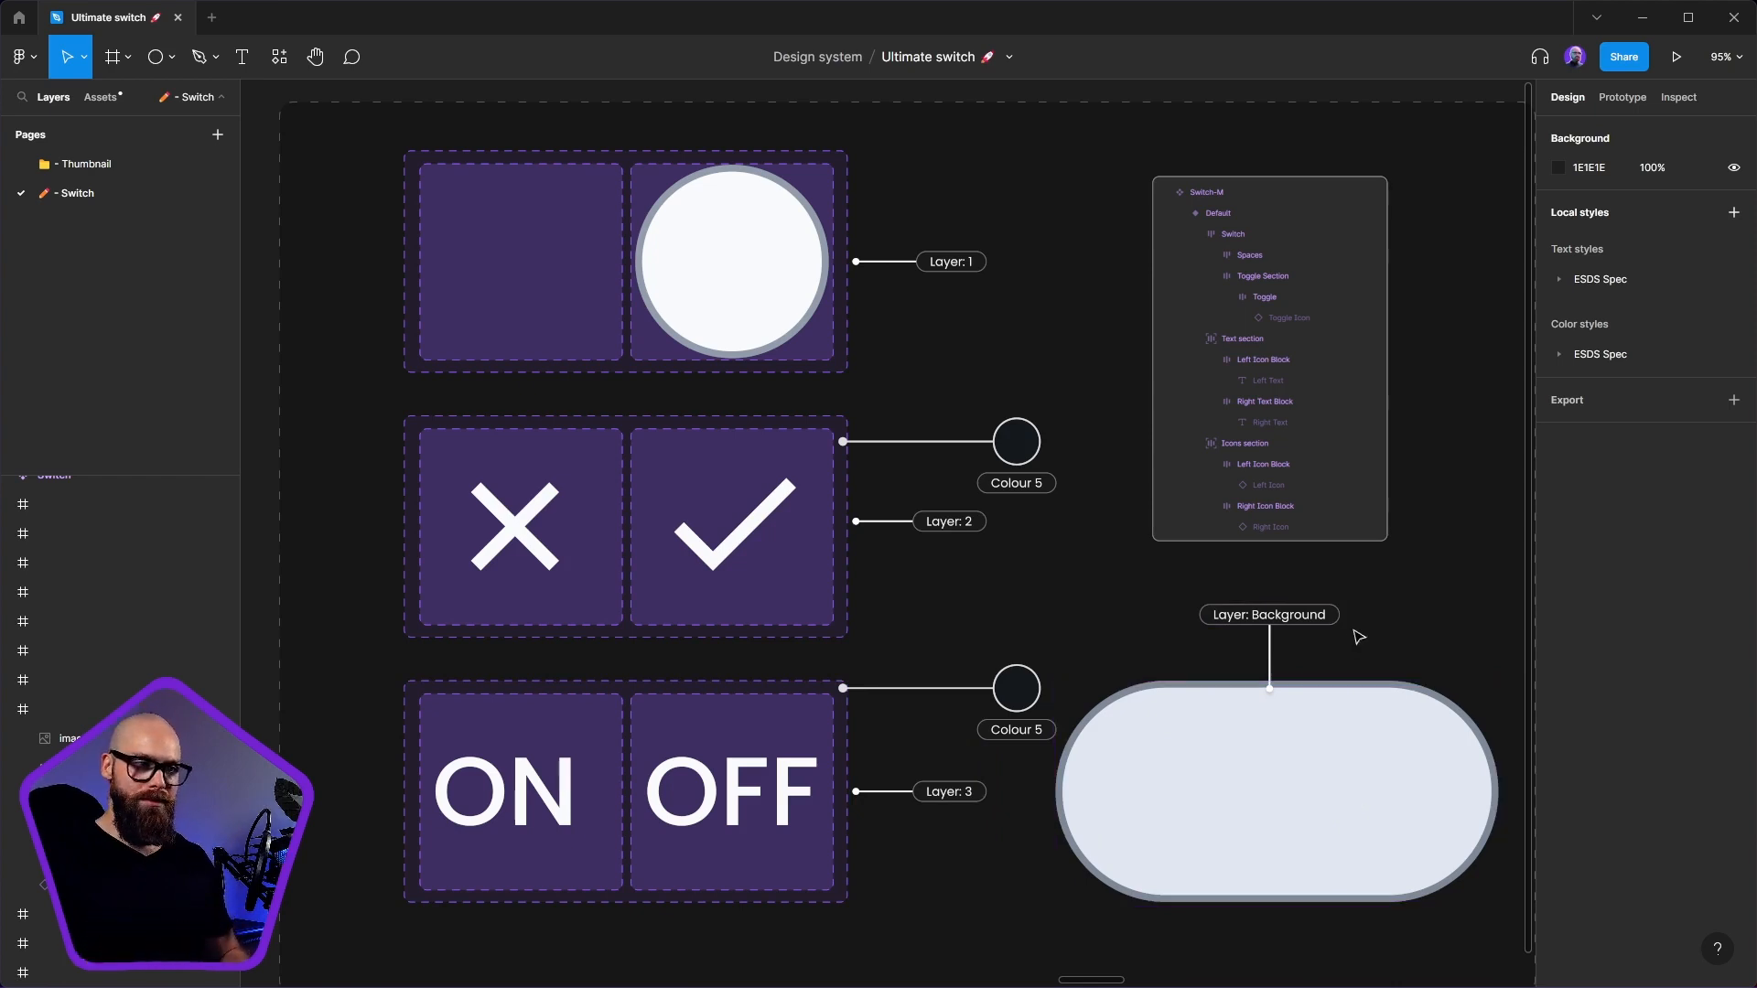
scroll(1297, 410, up, 3)
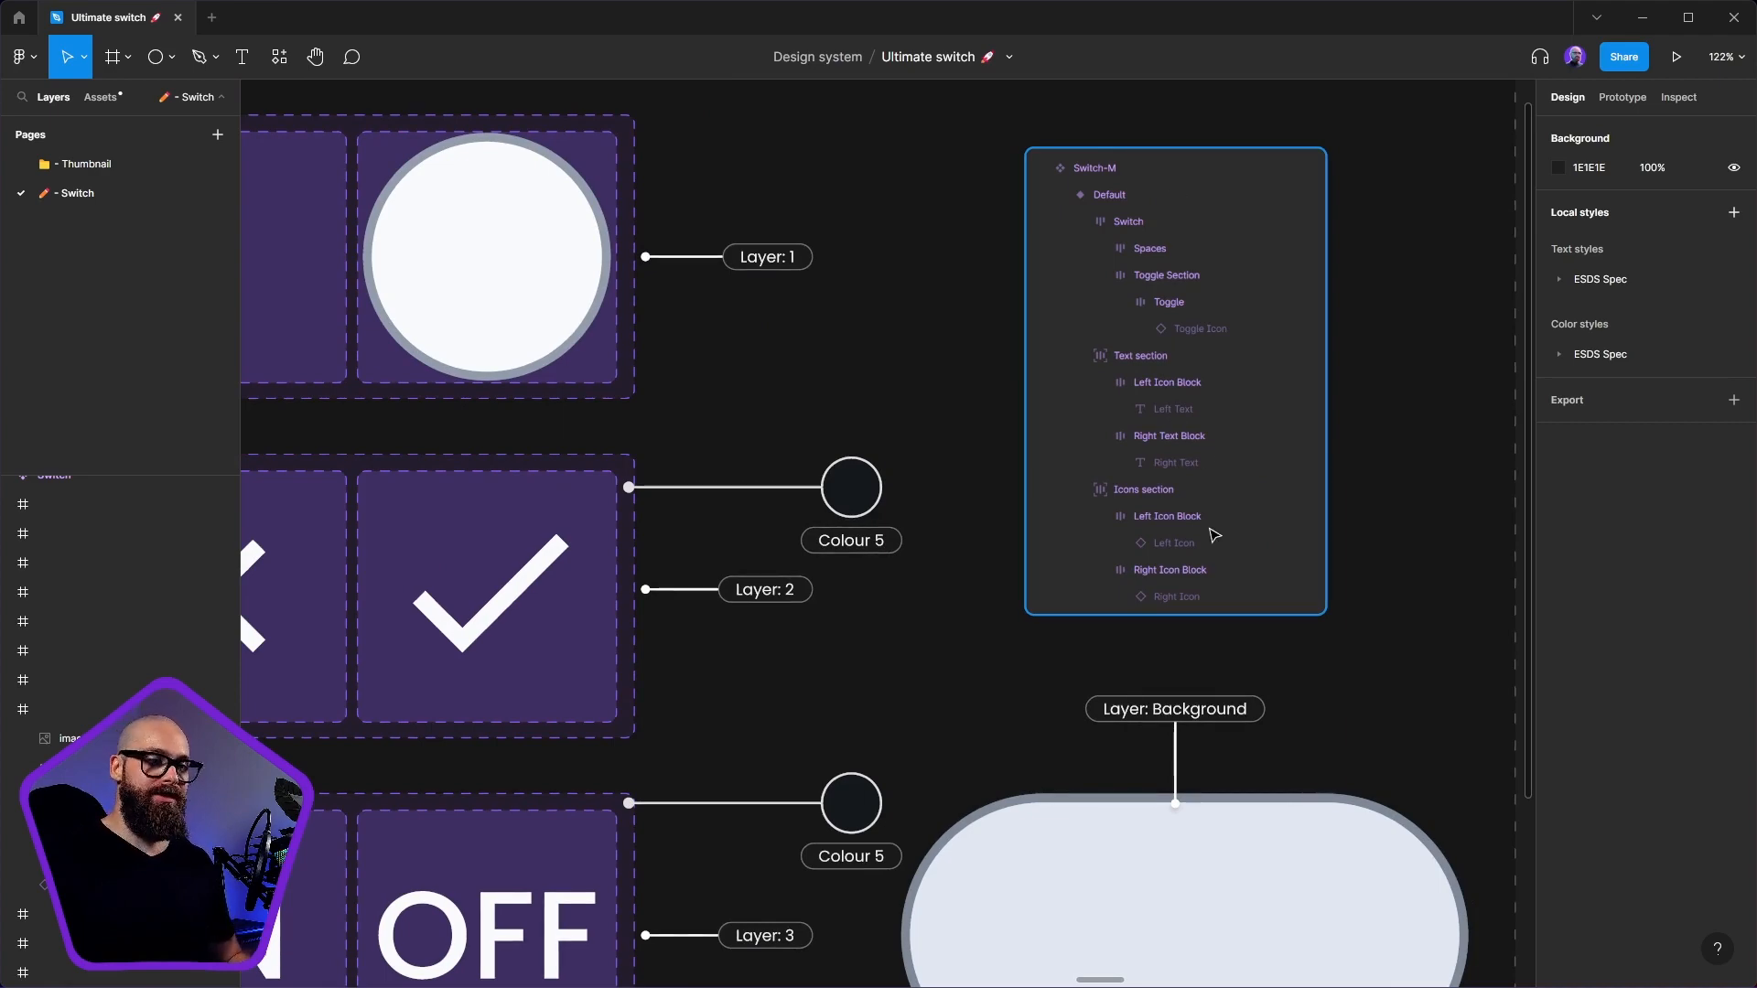
scroll(1223, 542, down, 3)
scroll(1226, 640, down, 4)
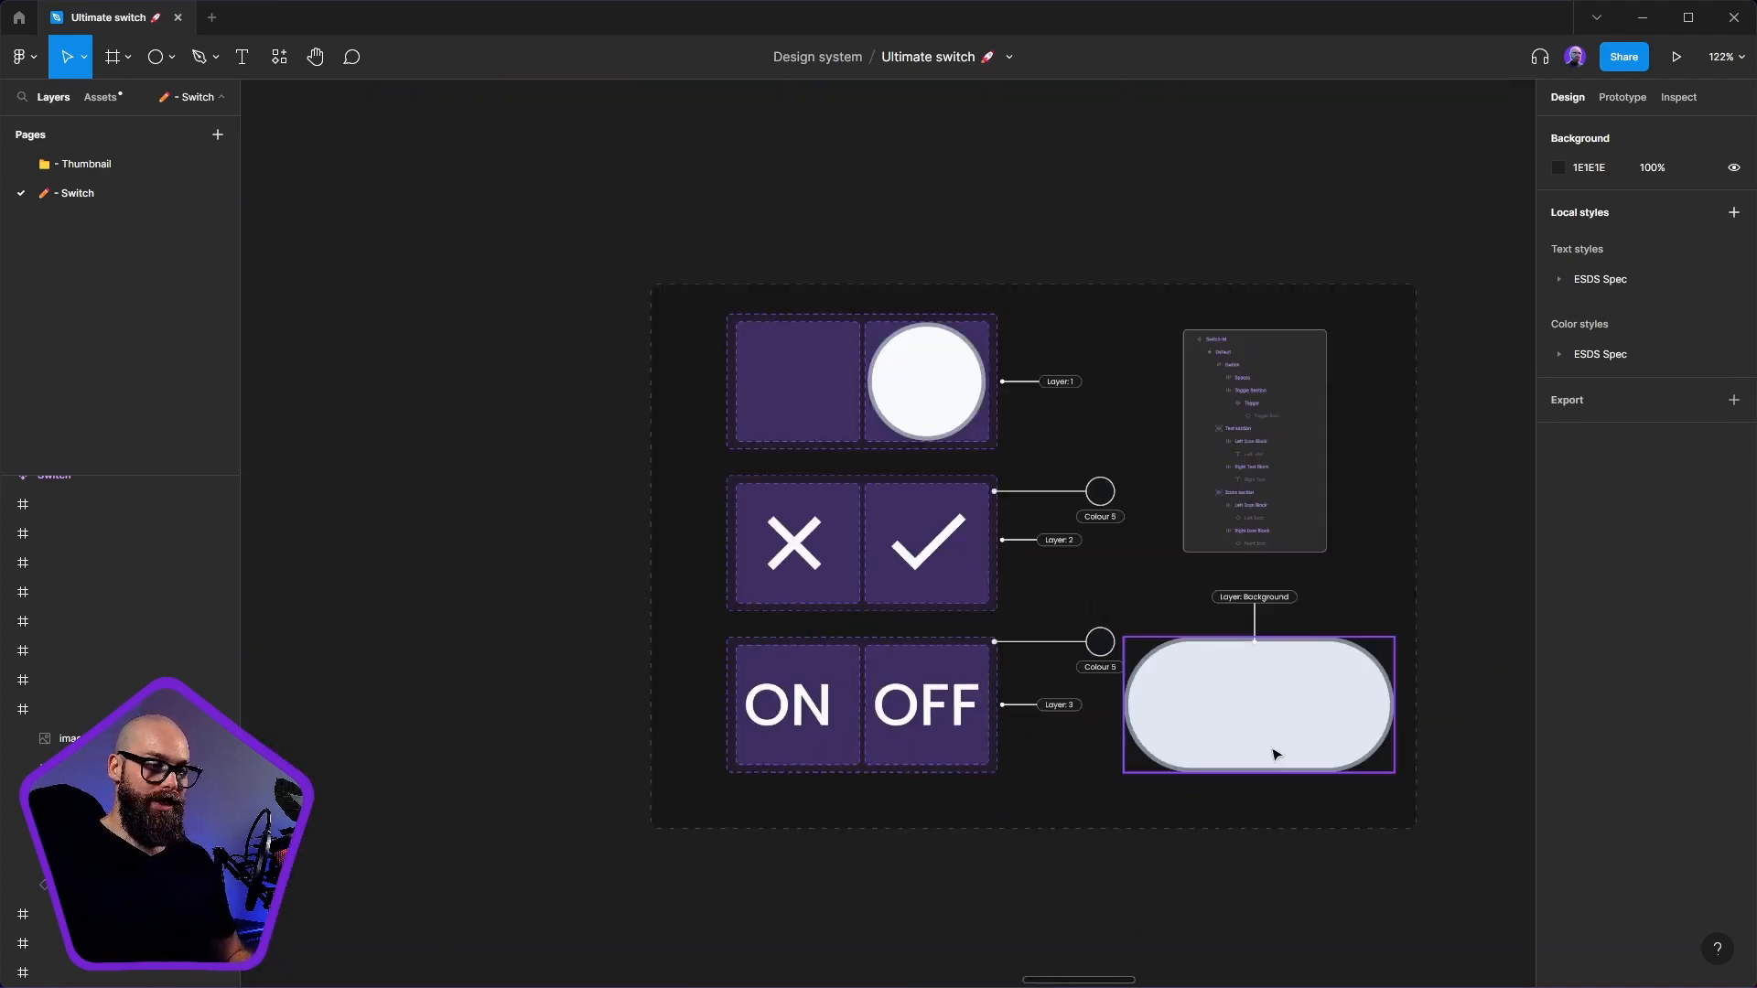
click(1235, 773)
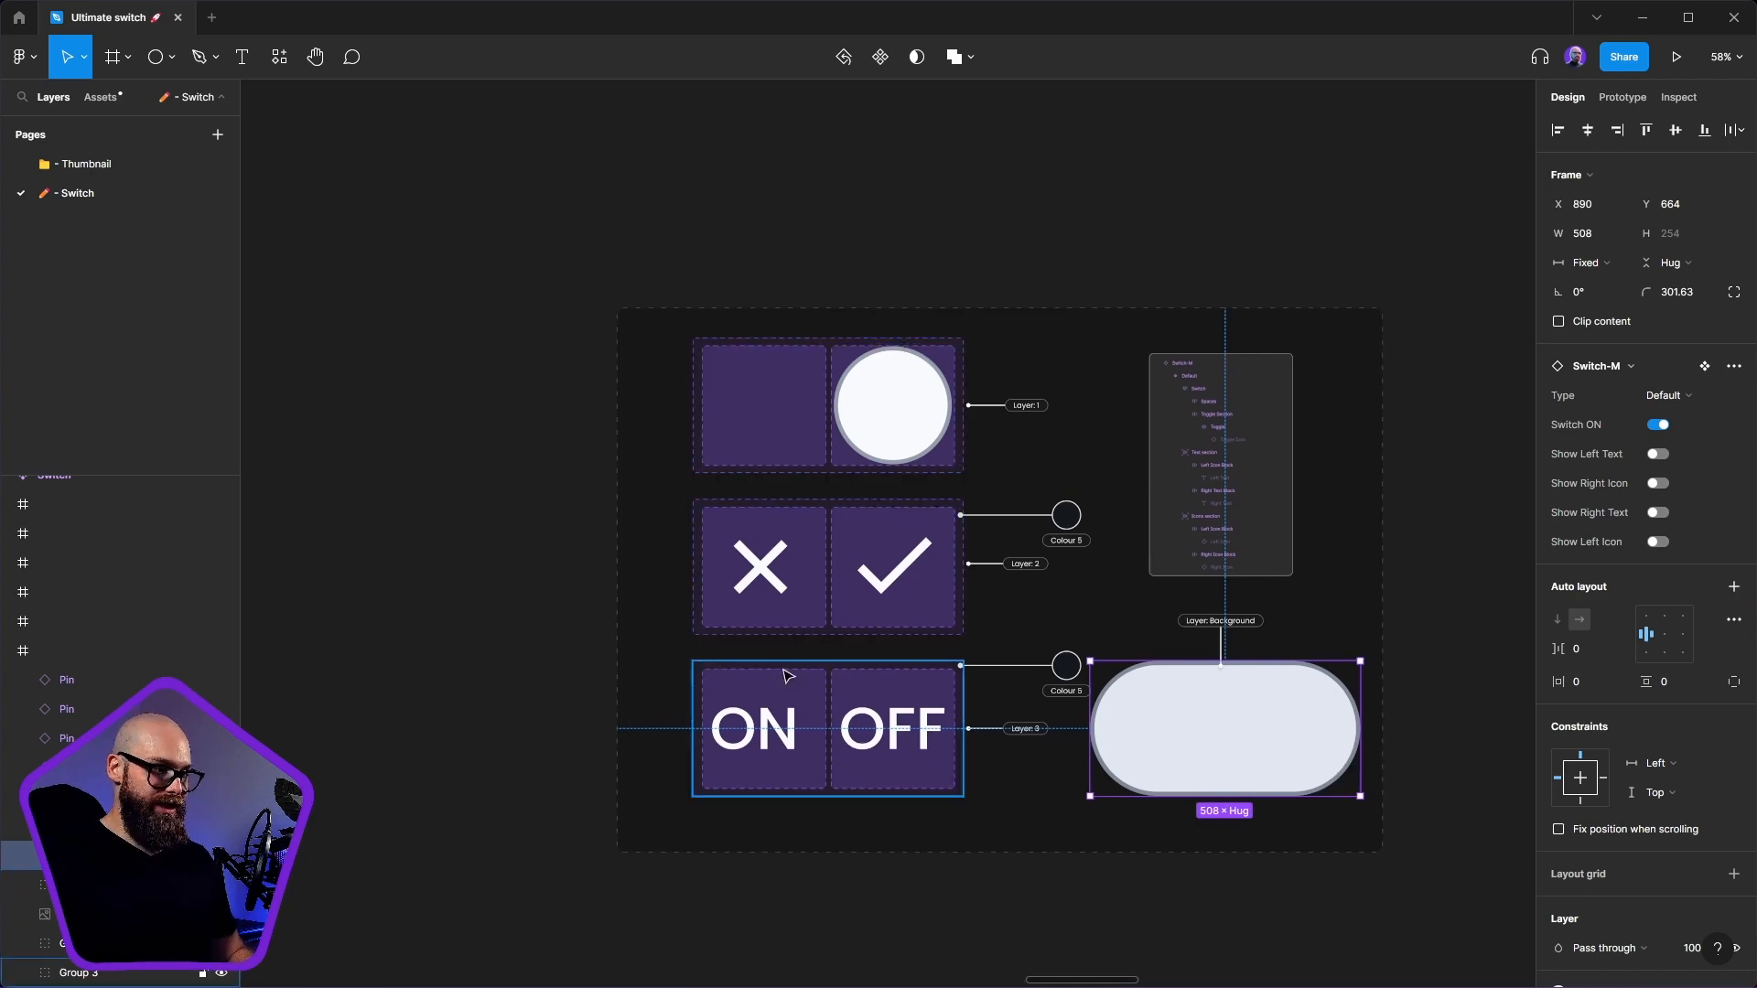
- View the component hierarchy diagram and select the Master parent switch to inspect its properties
drag(836, 593, 781, 583)
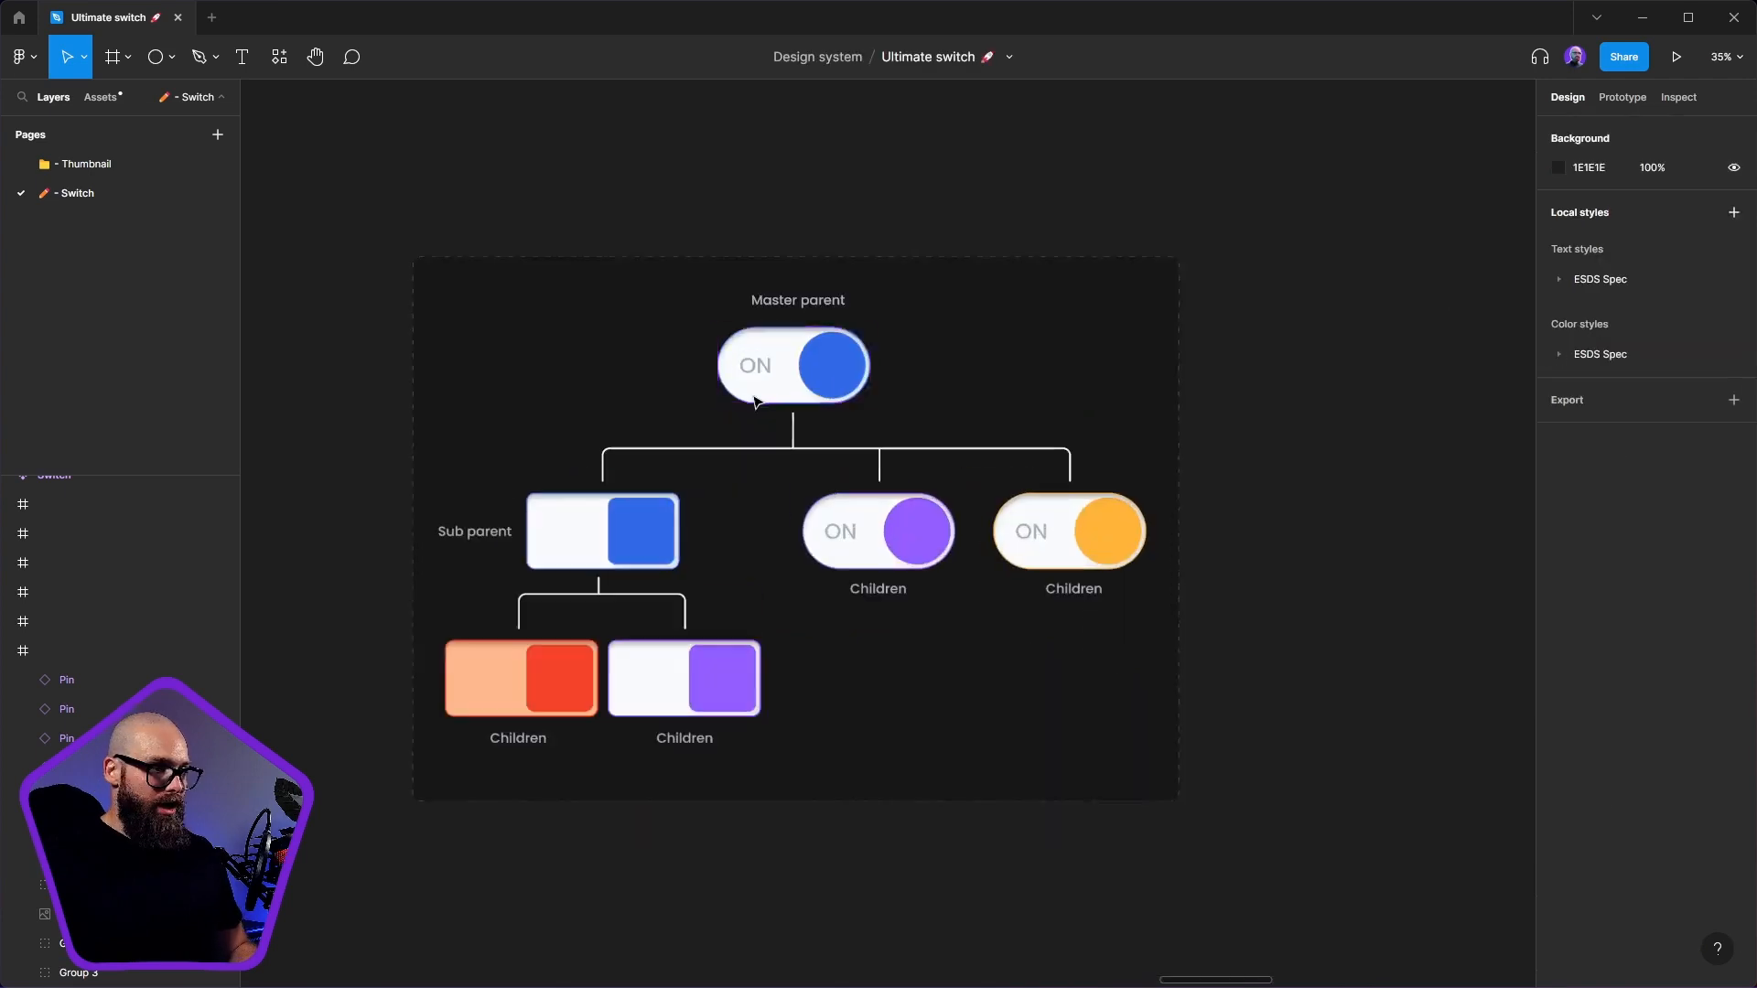
scroll(758, 412, up, 5)
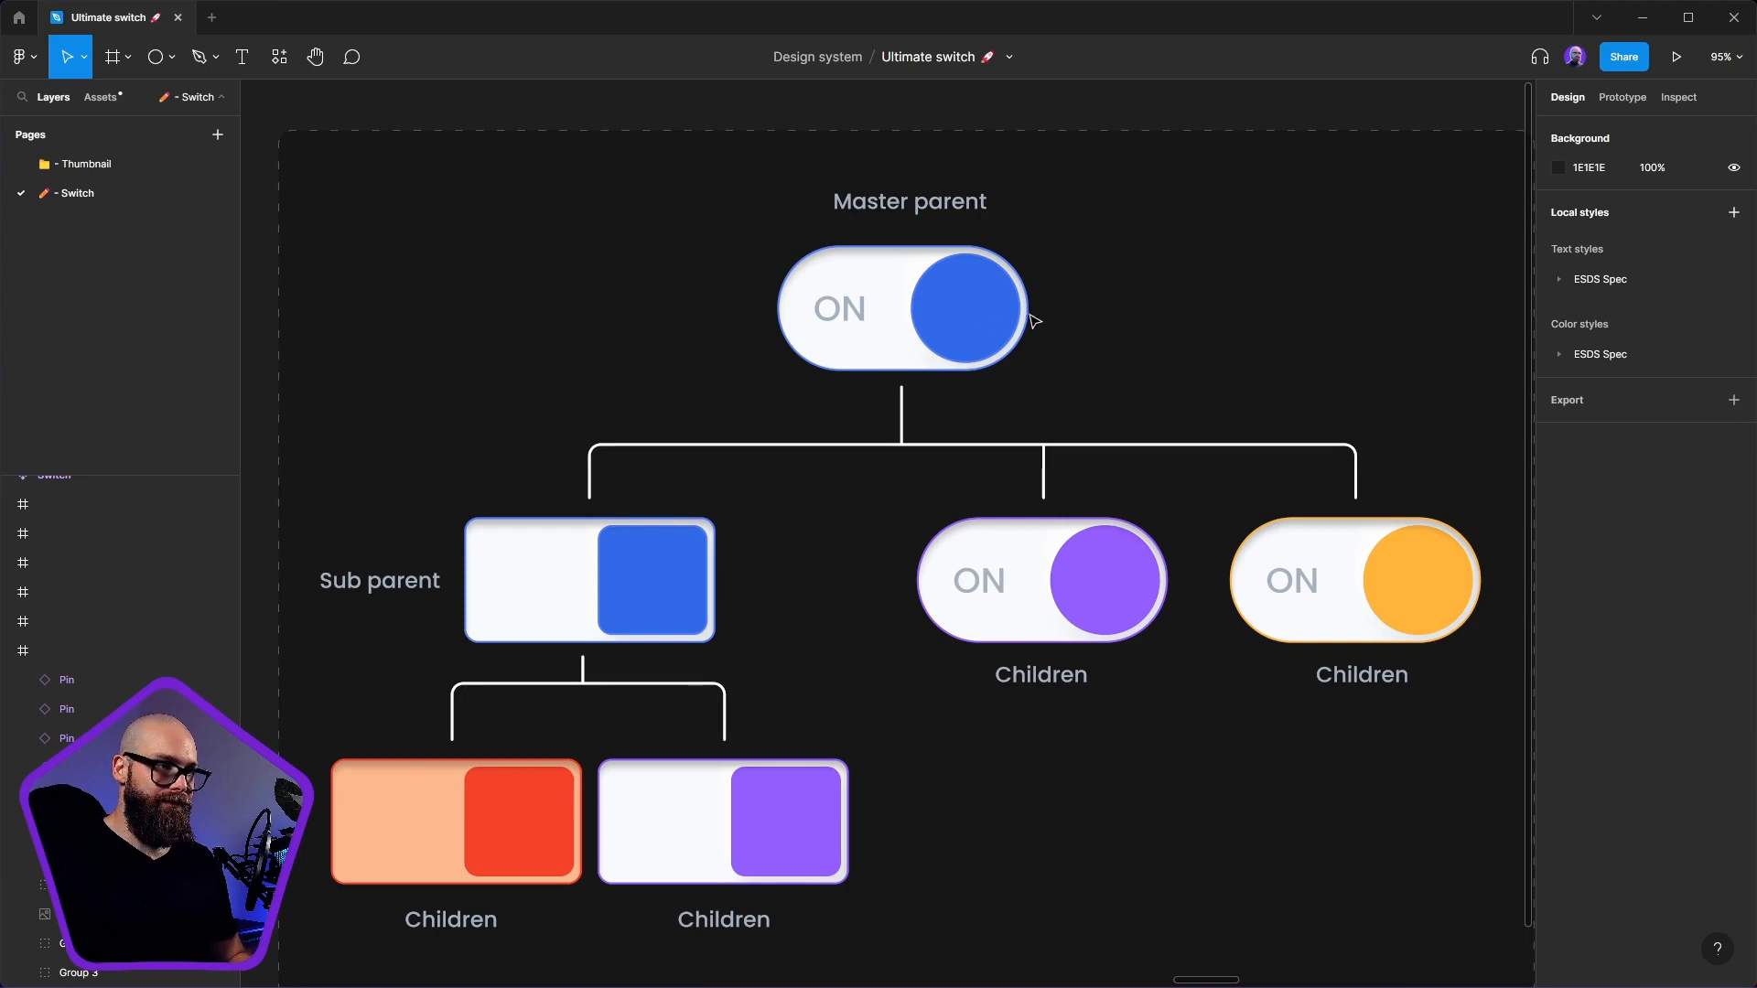
click(961, 328)
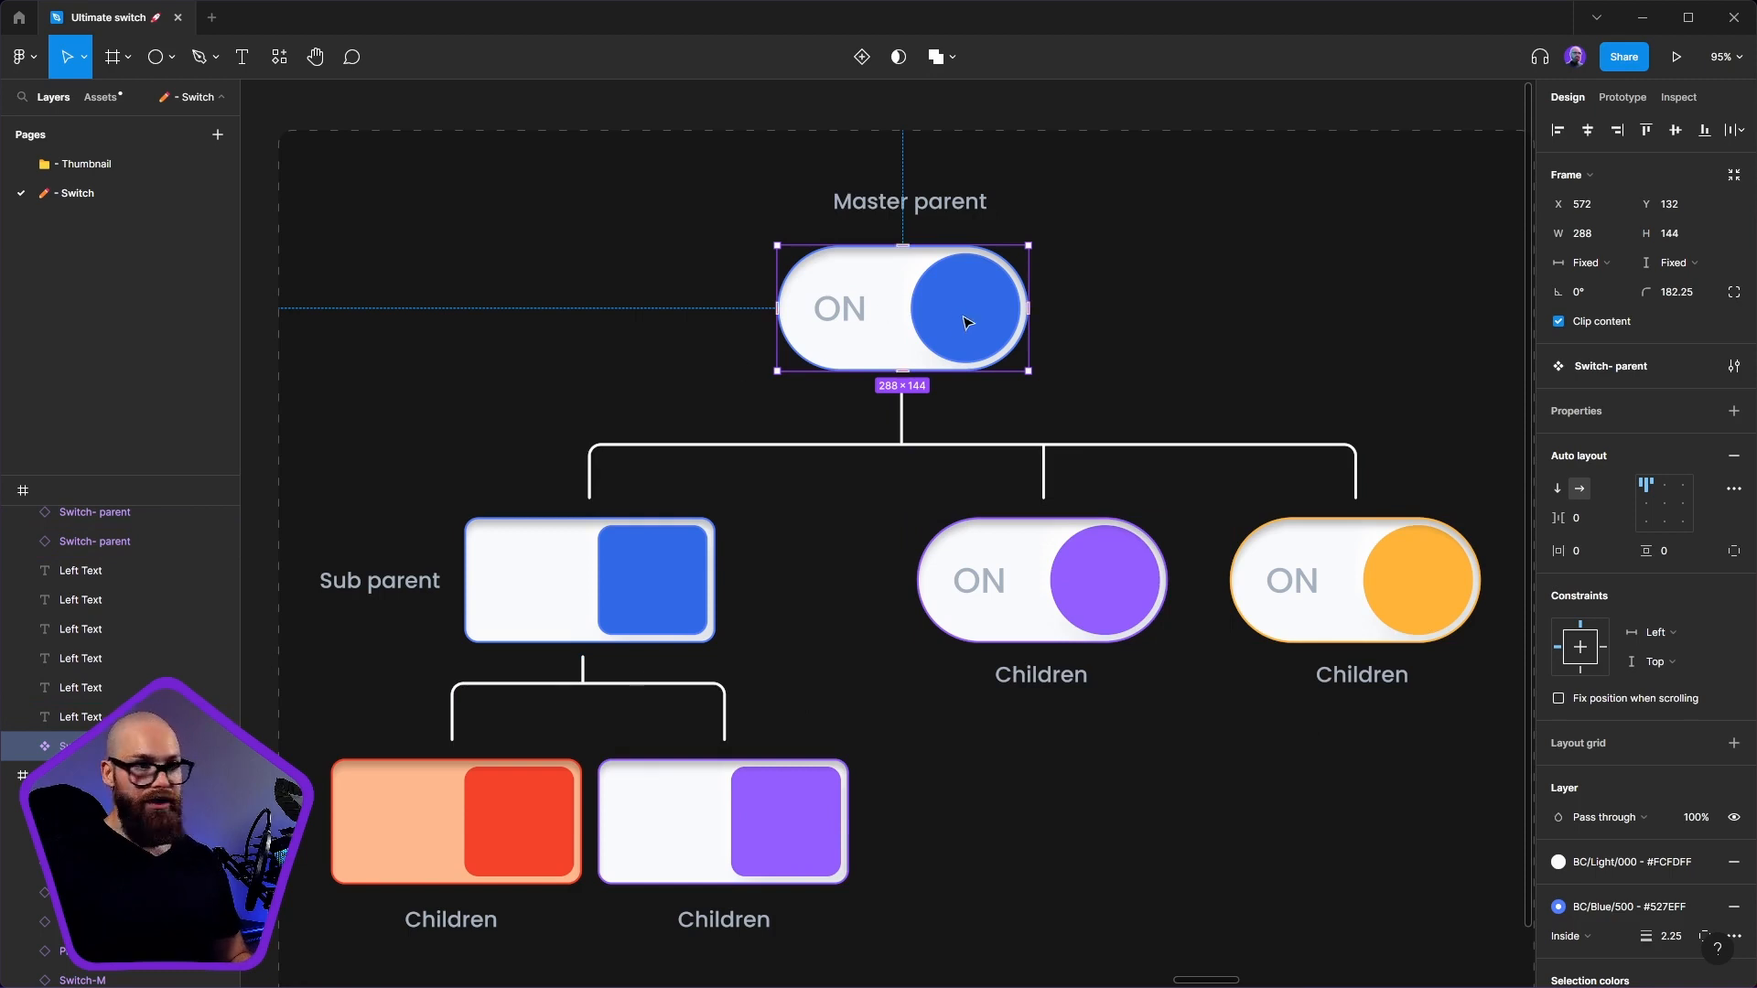
- Hide the Master parent's toggle section and show it again
click(1013, 313)
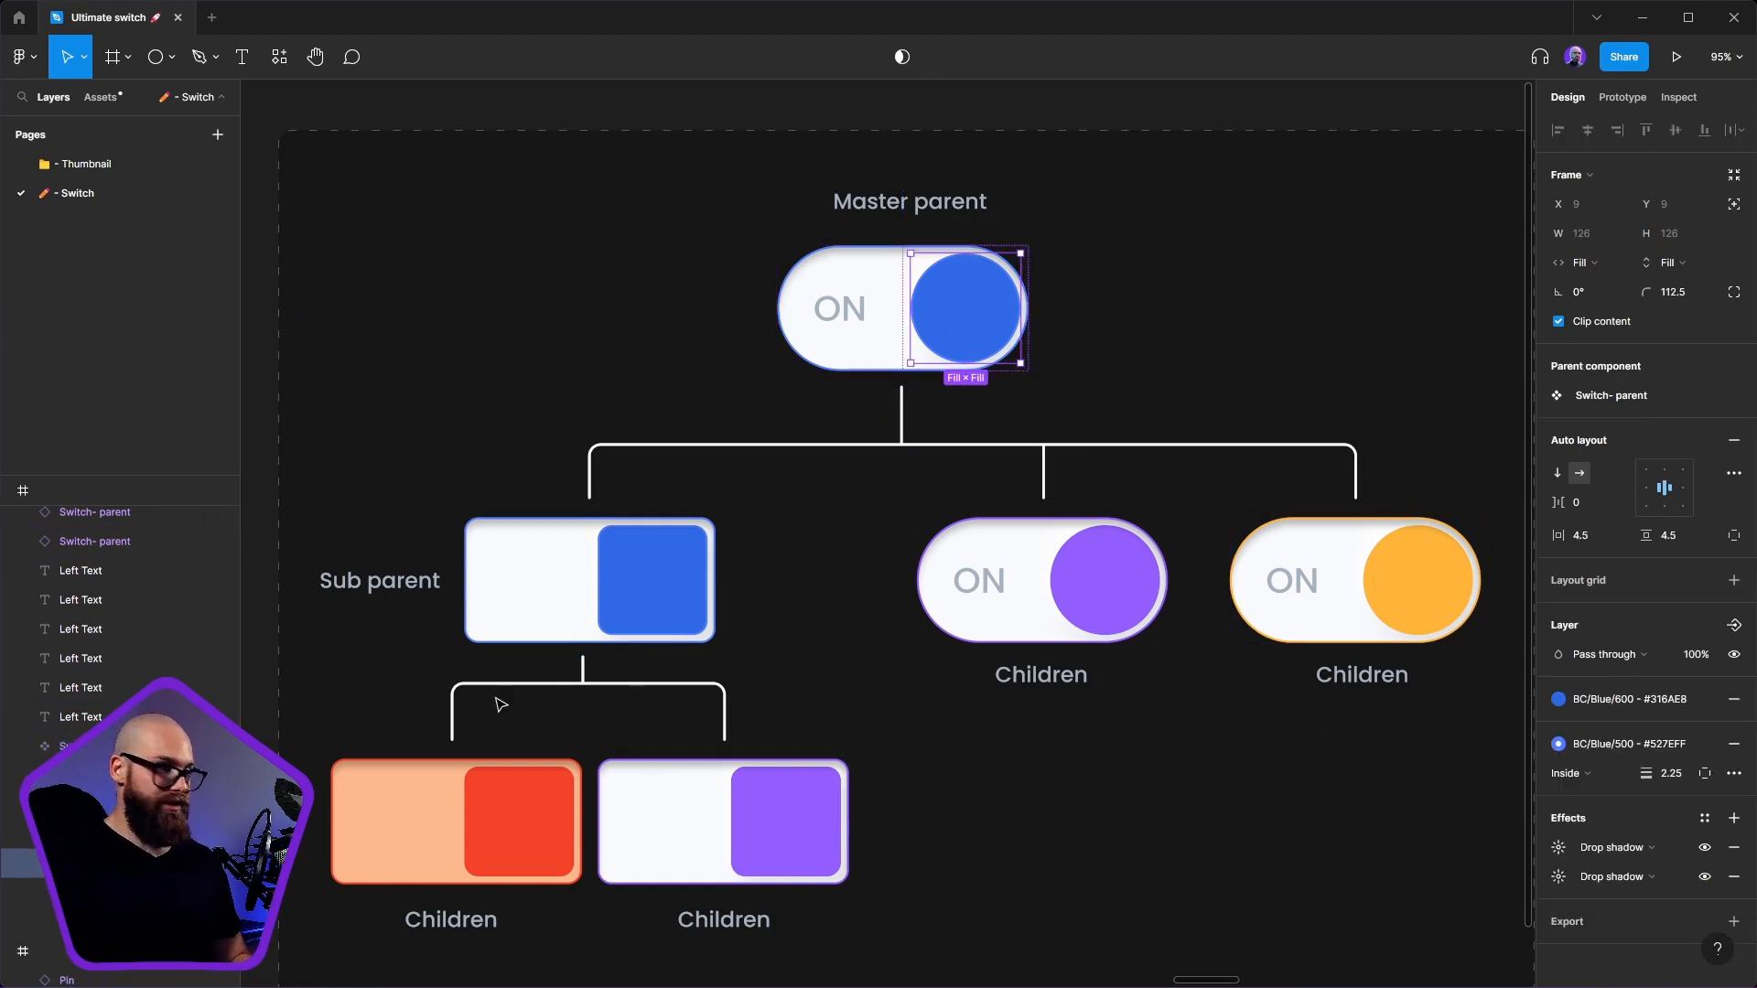
click(137, 834)
click(225, 834)
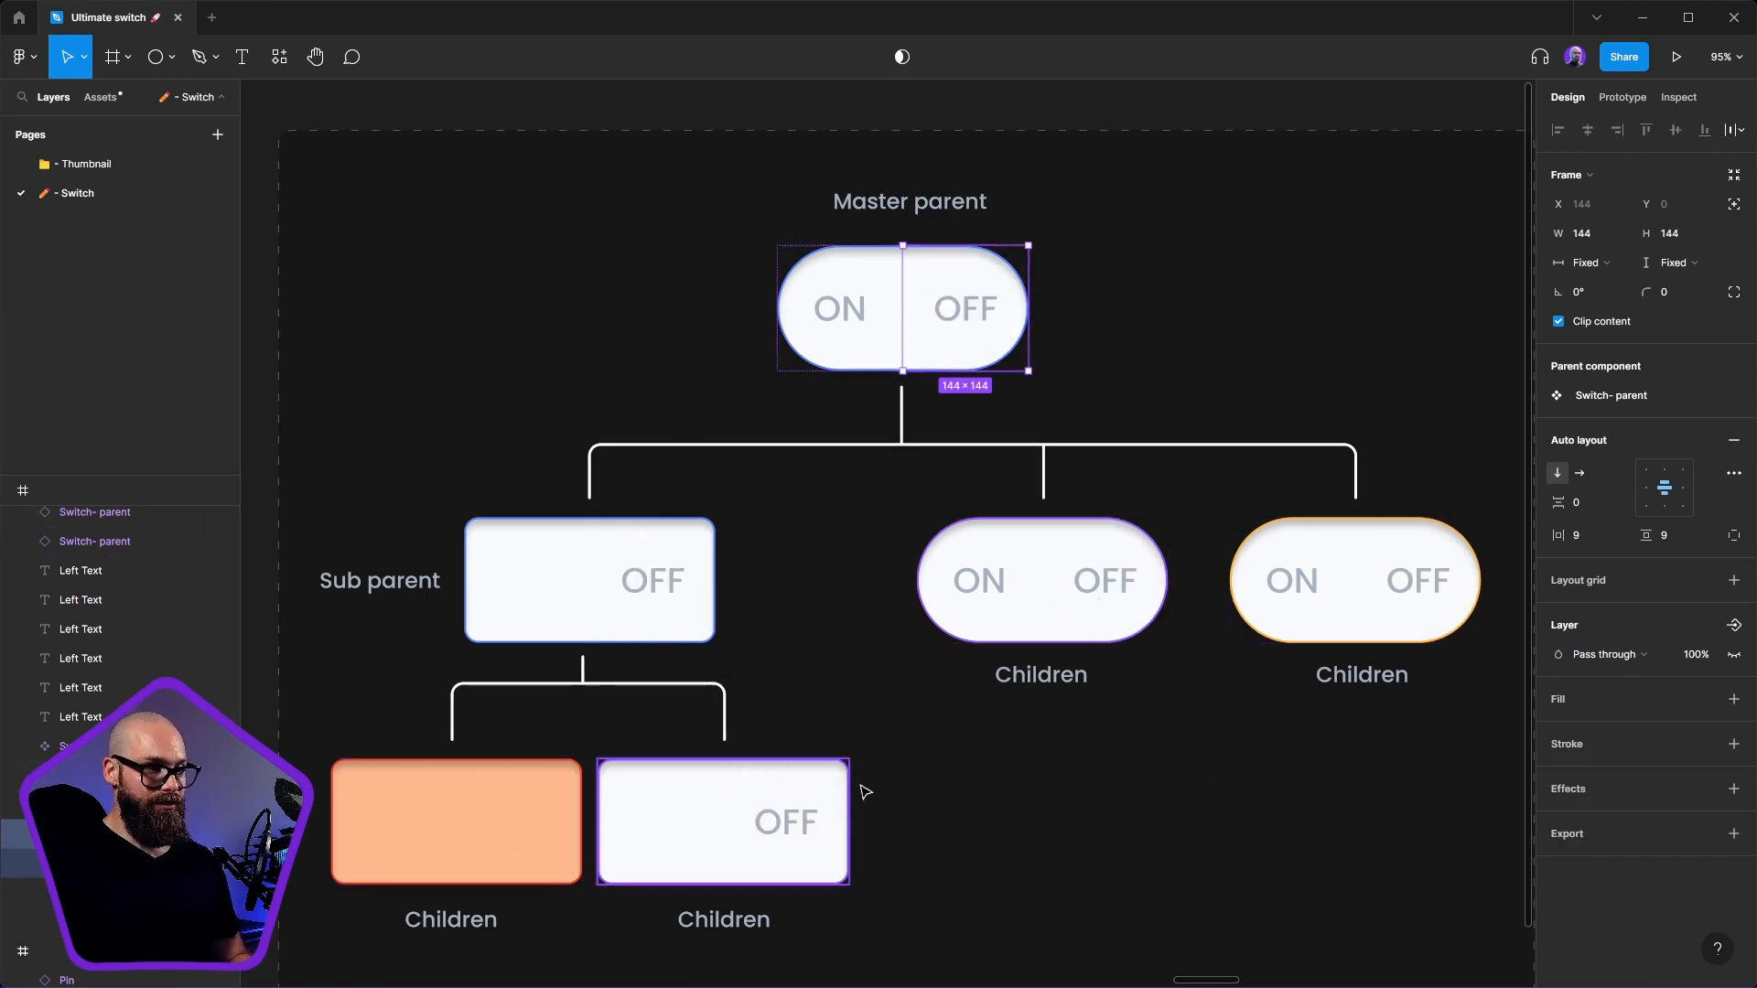
key(ctrl+shift+h)
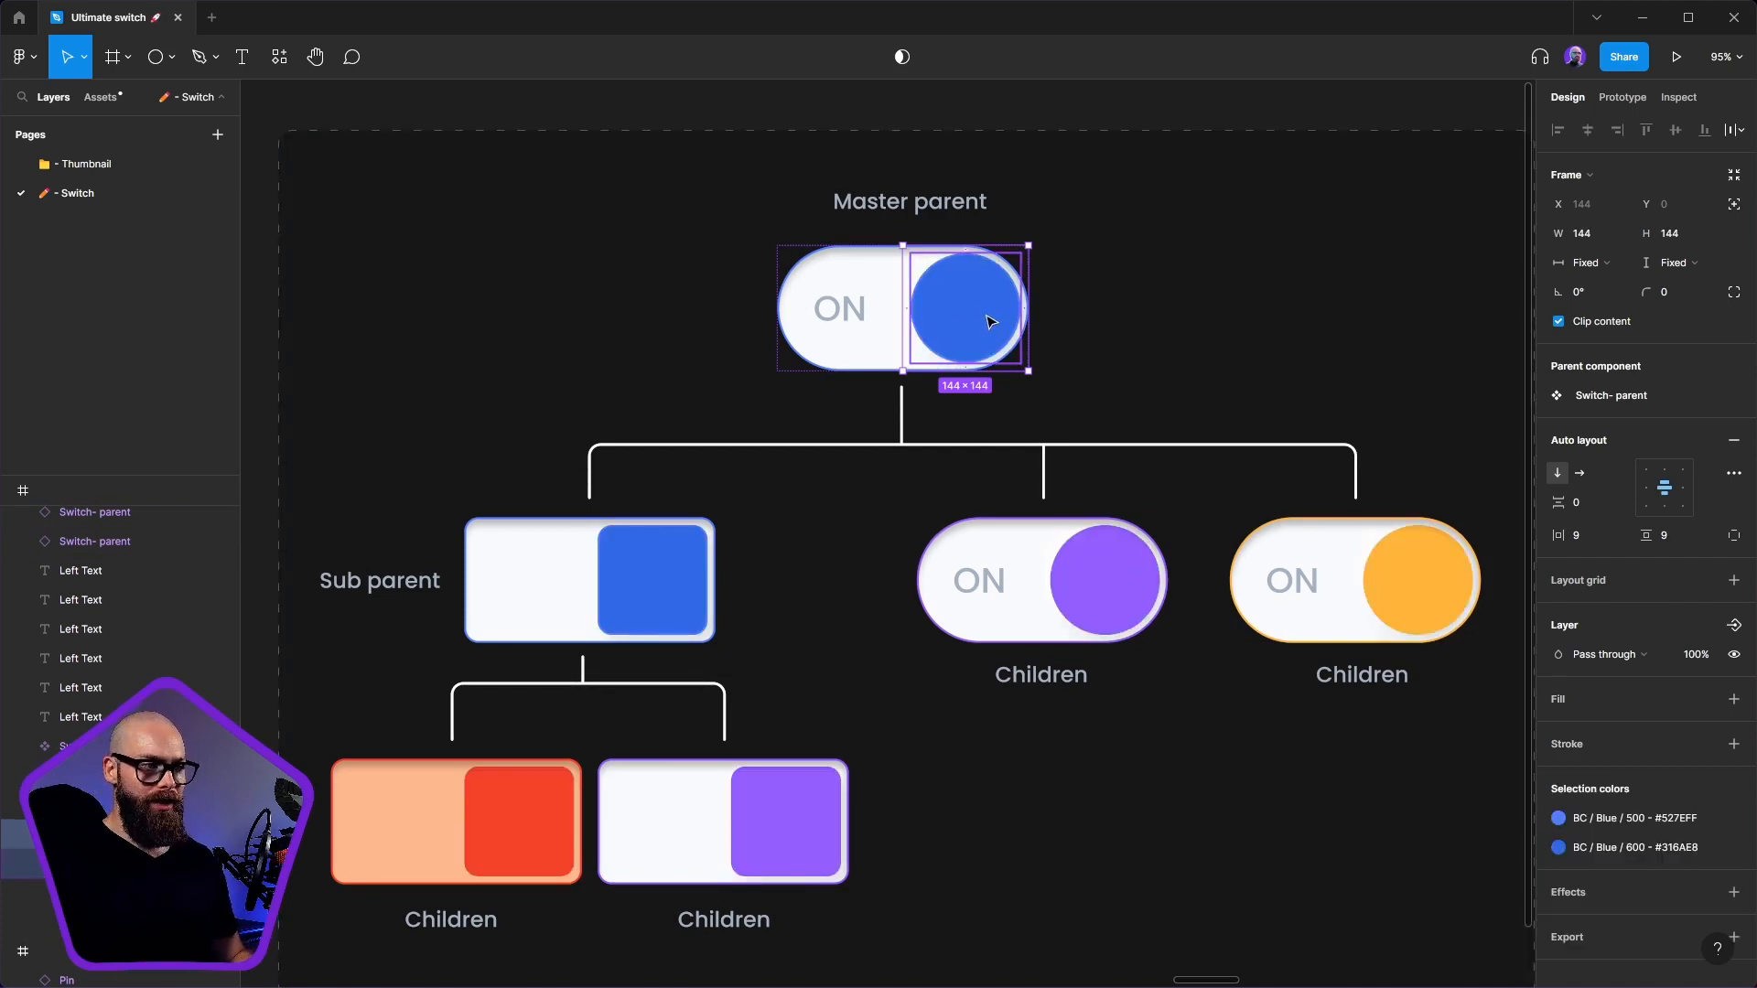
- Remove the fill from the toggle inside the Master parent switch
double_click(995, 328)
click(1733, 699)
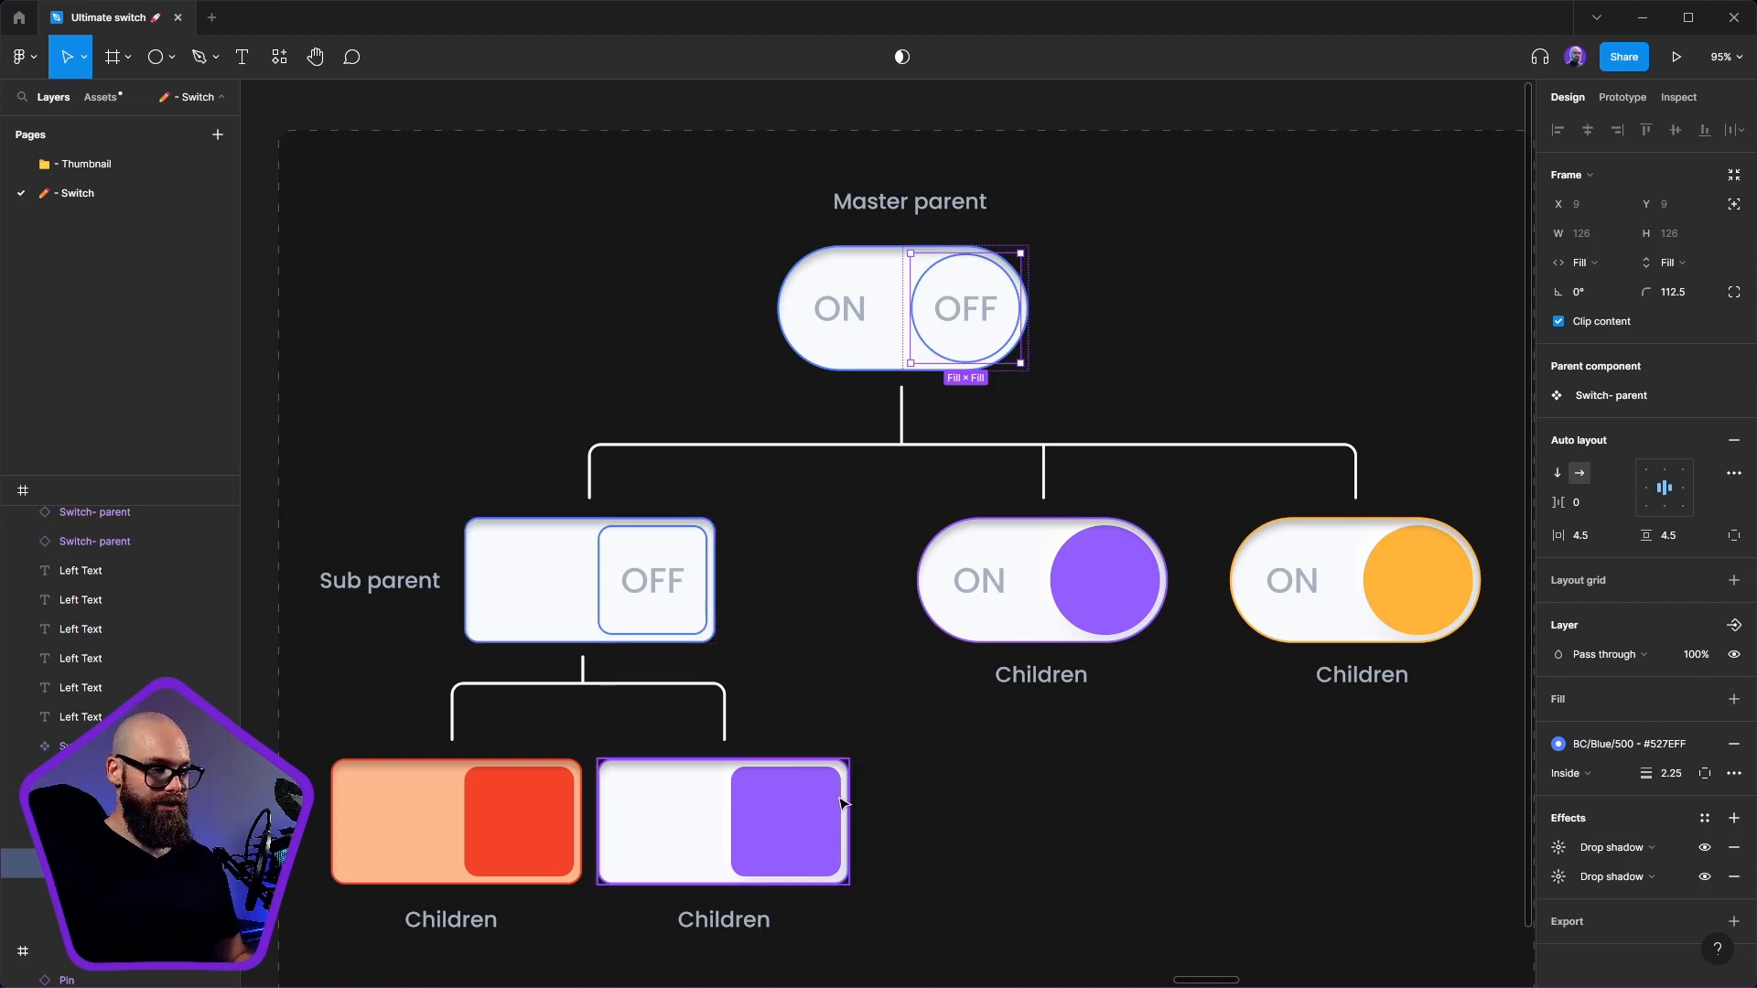
- Select the square children's toggles, the sub parent, the Master parent and the round children in turn to compare their properties
click(529, 828)
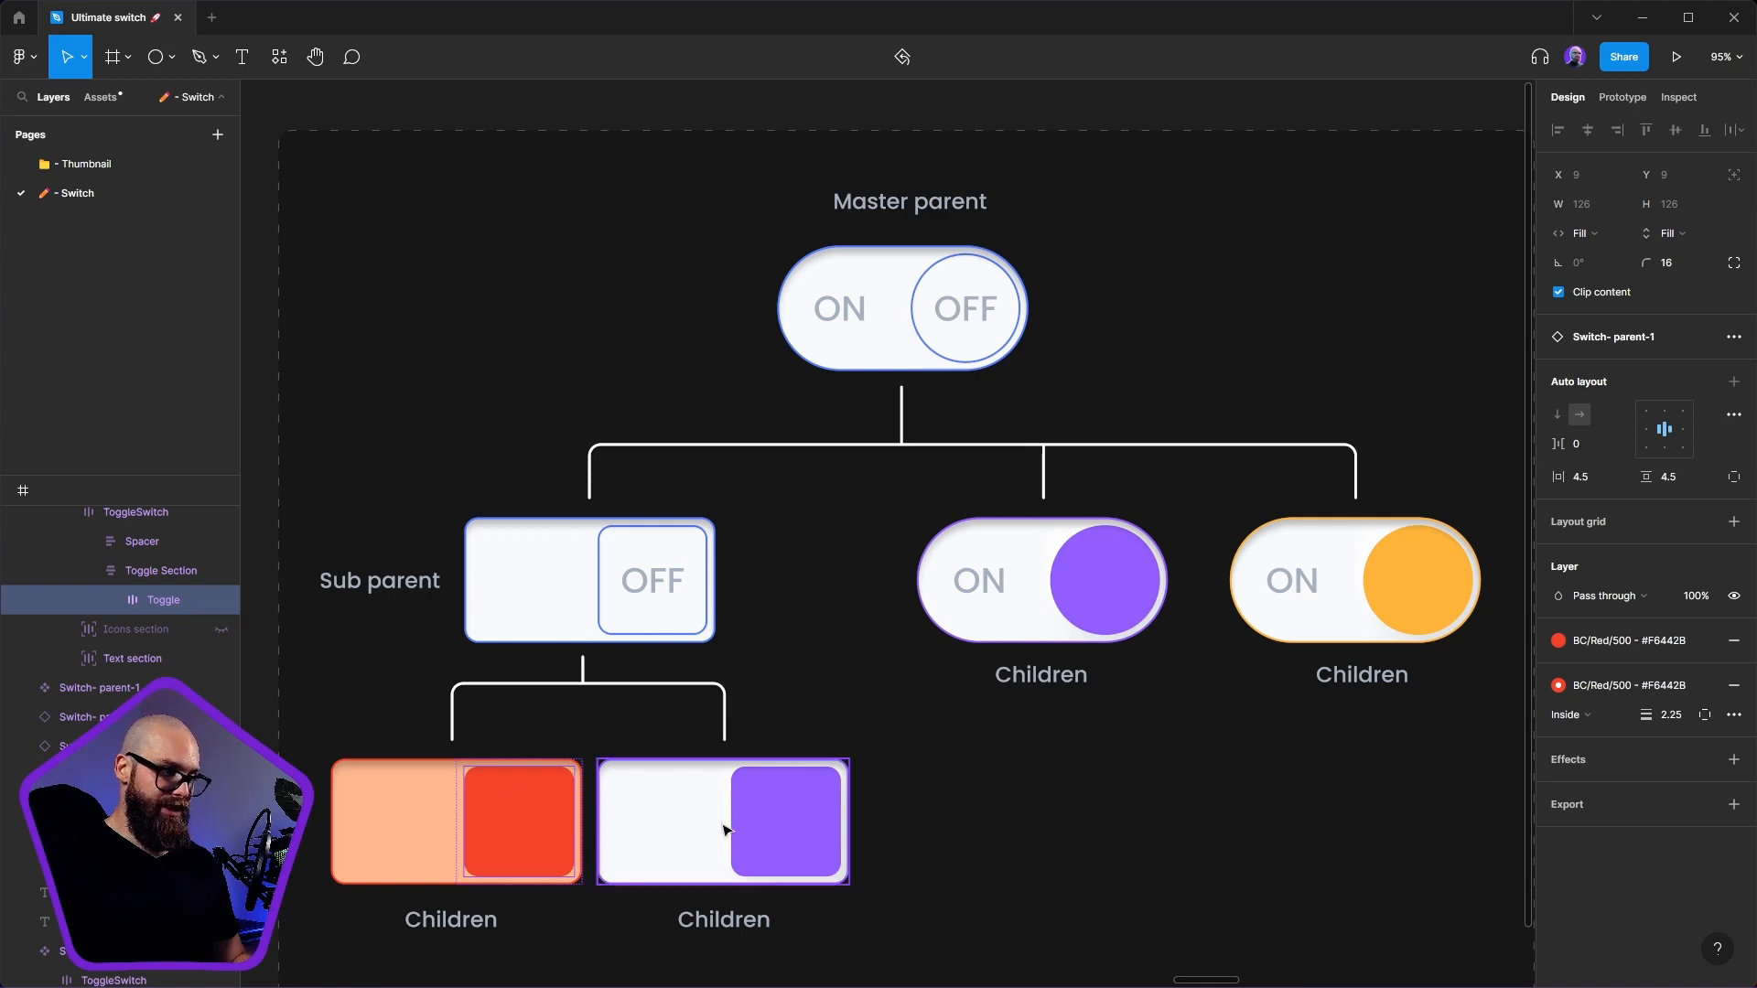
click(794, 830)
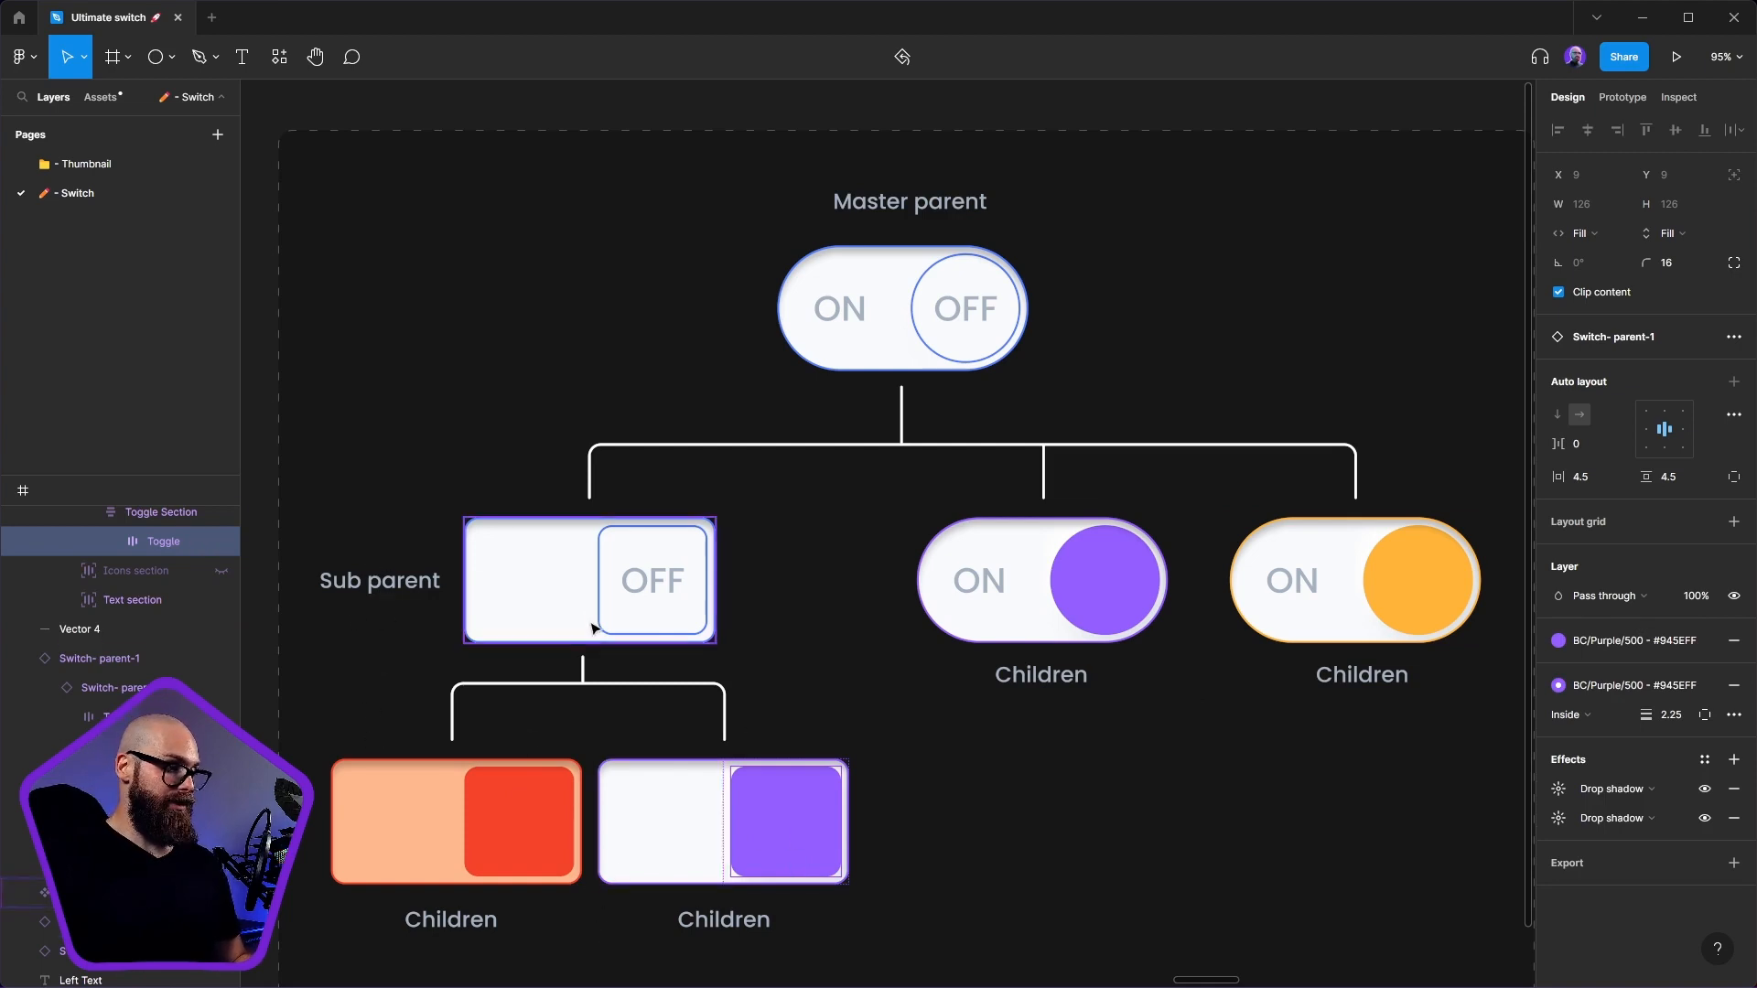
click(582, 555)
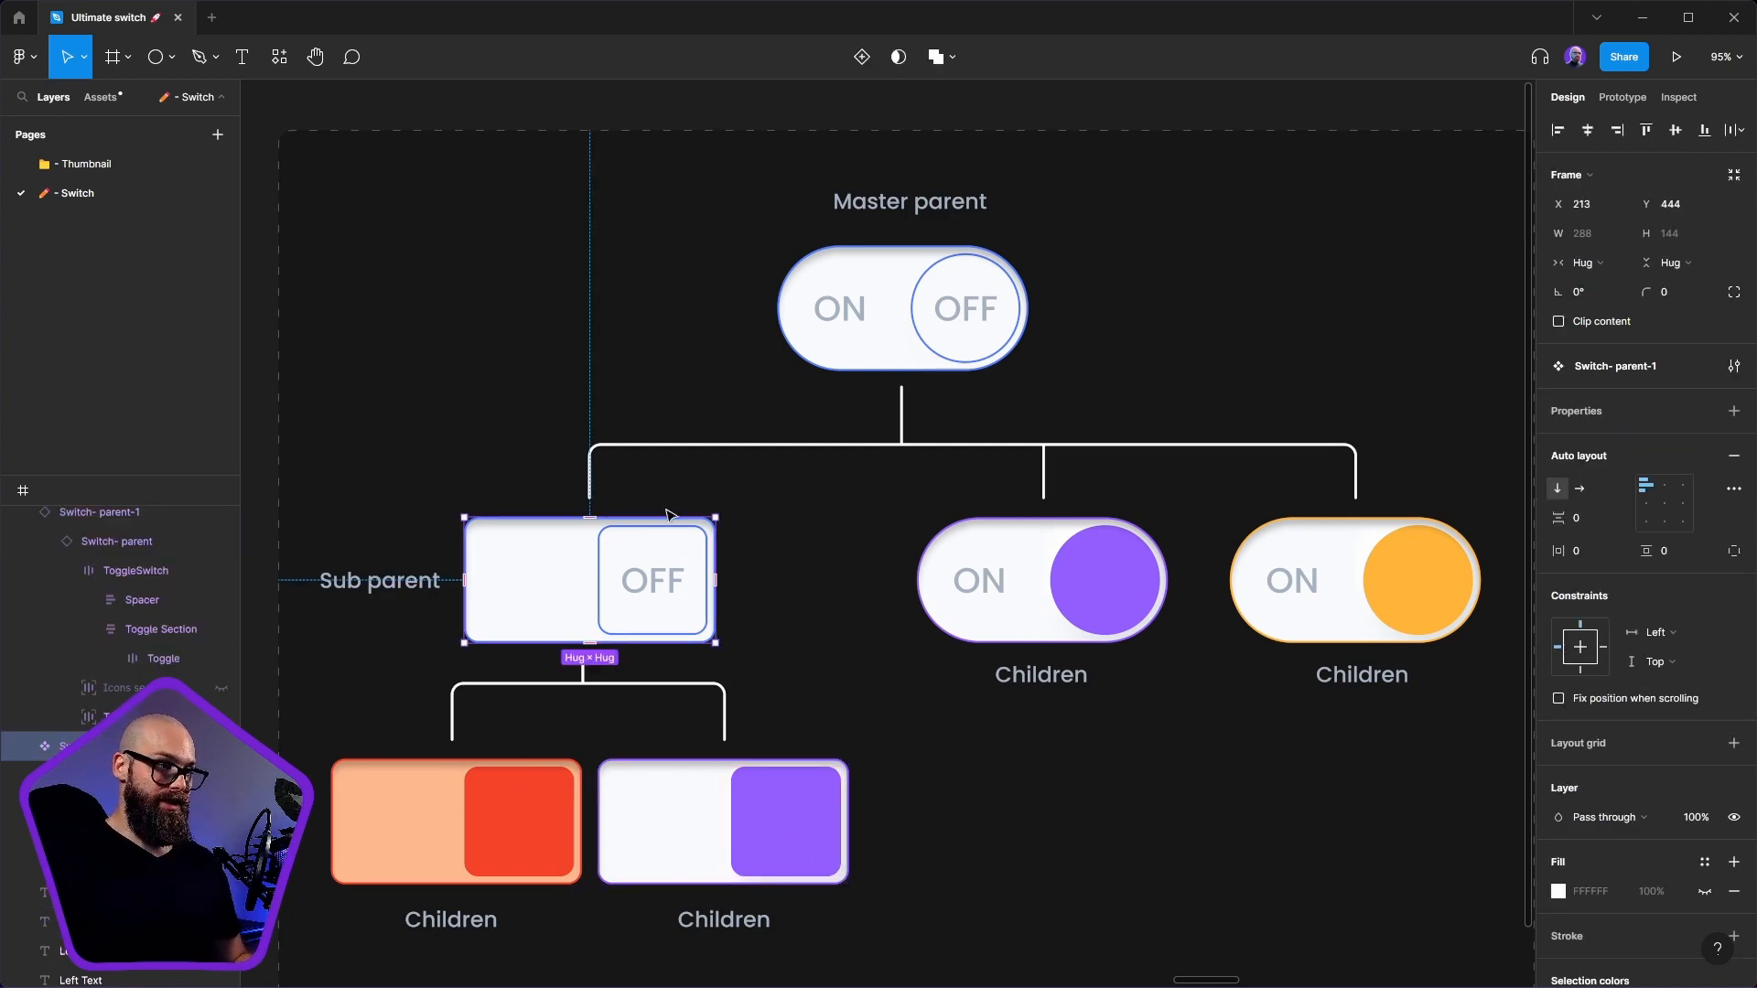
click(947, 309)
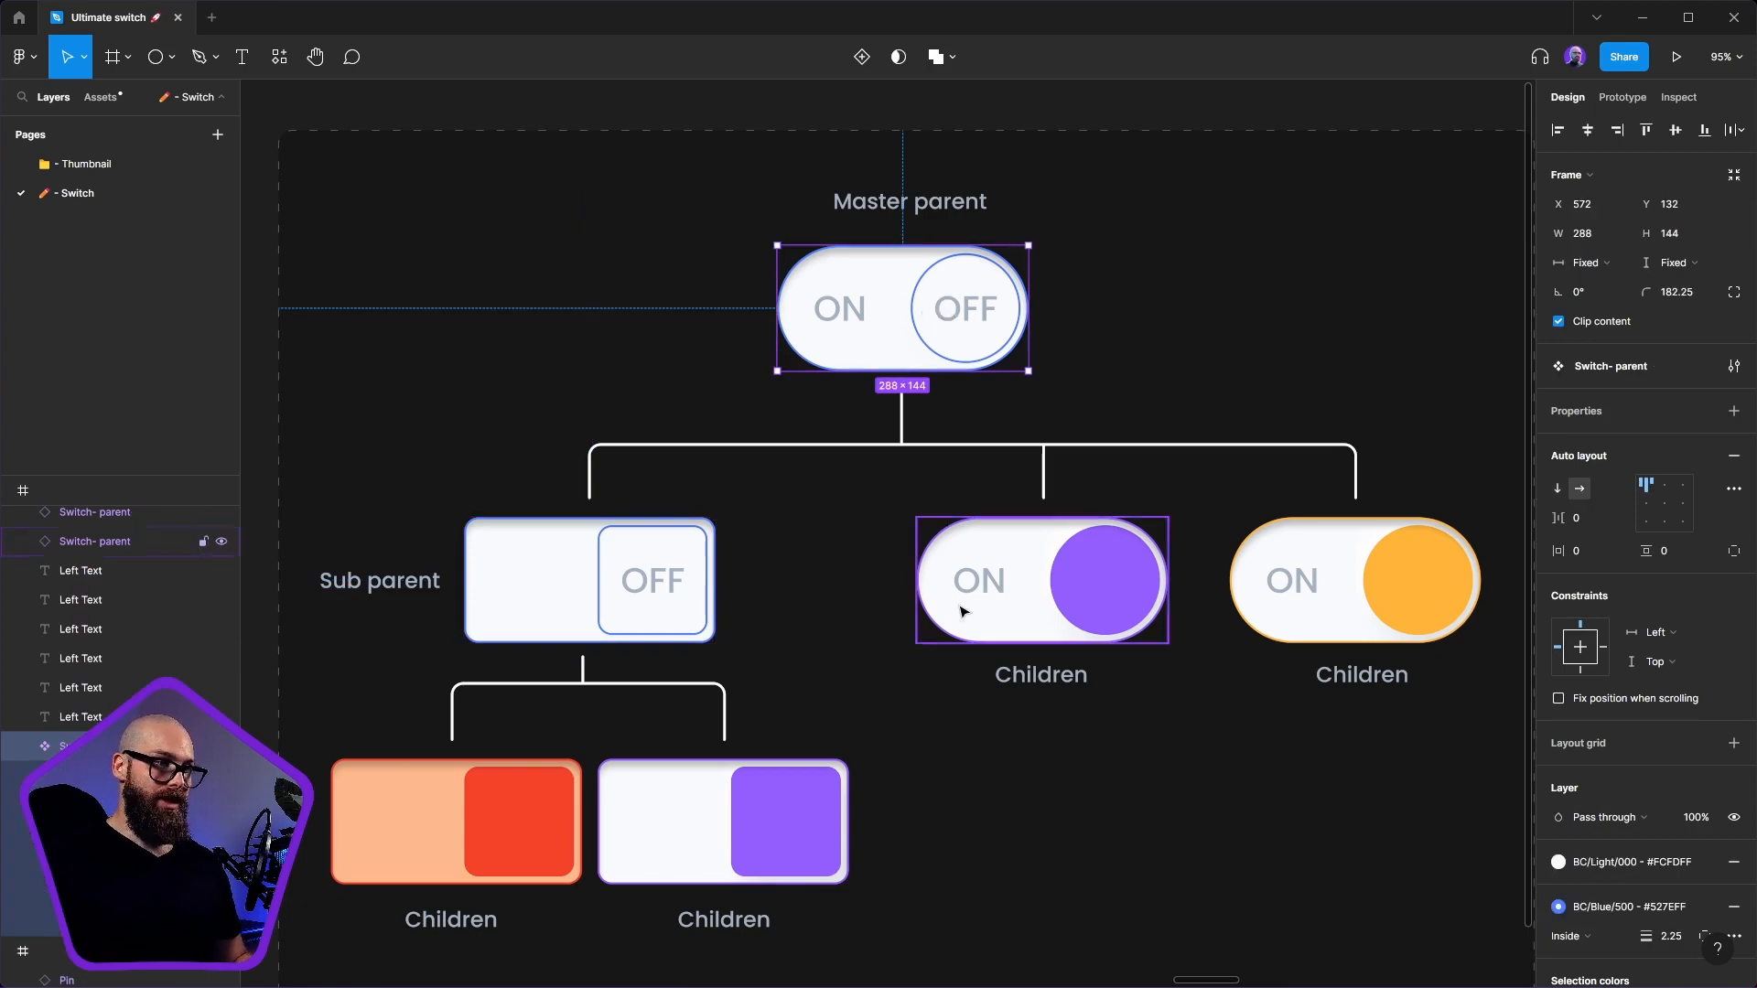
click(1118, 591)
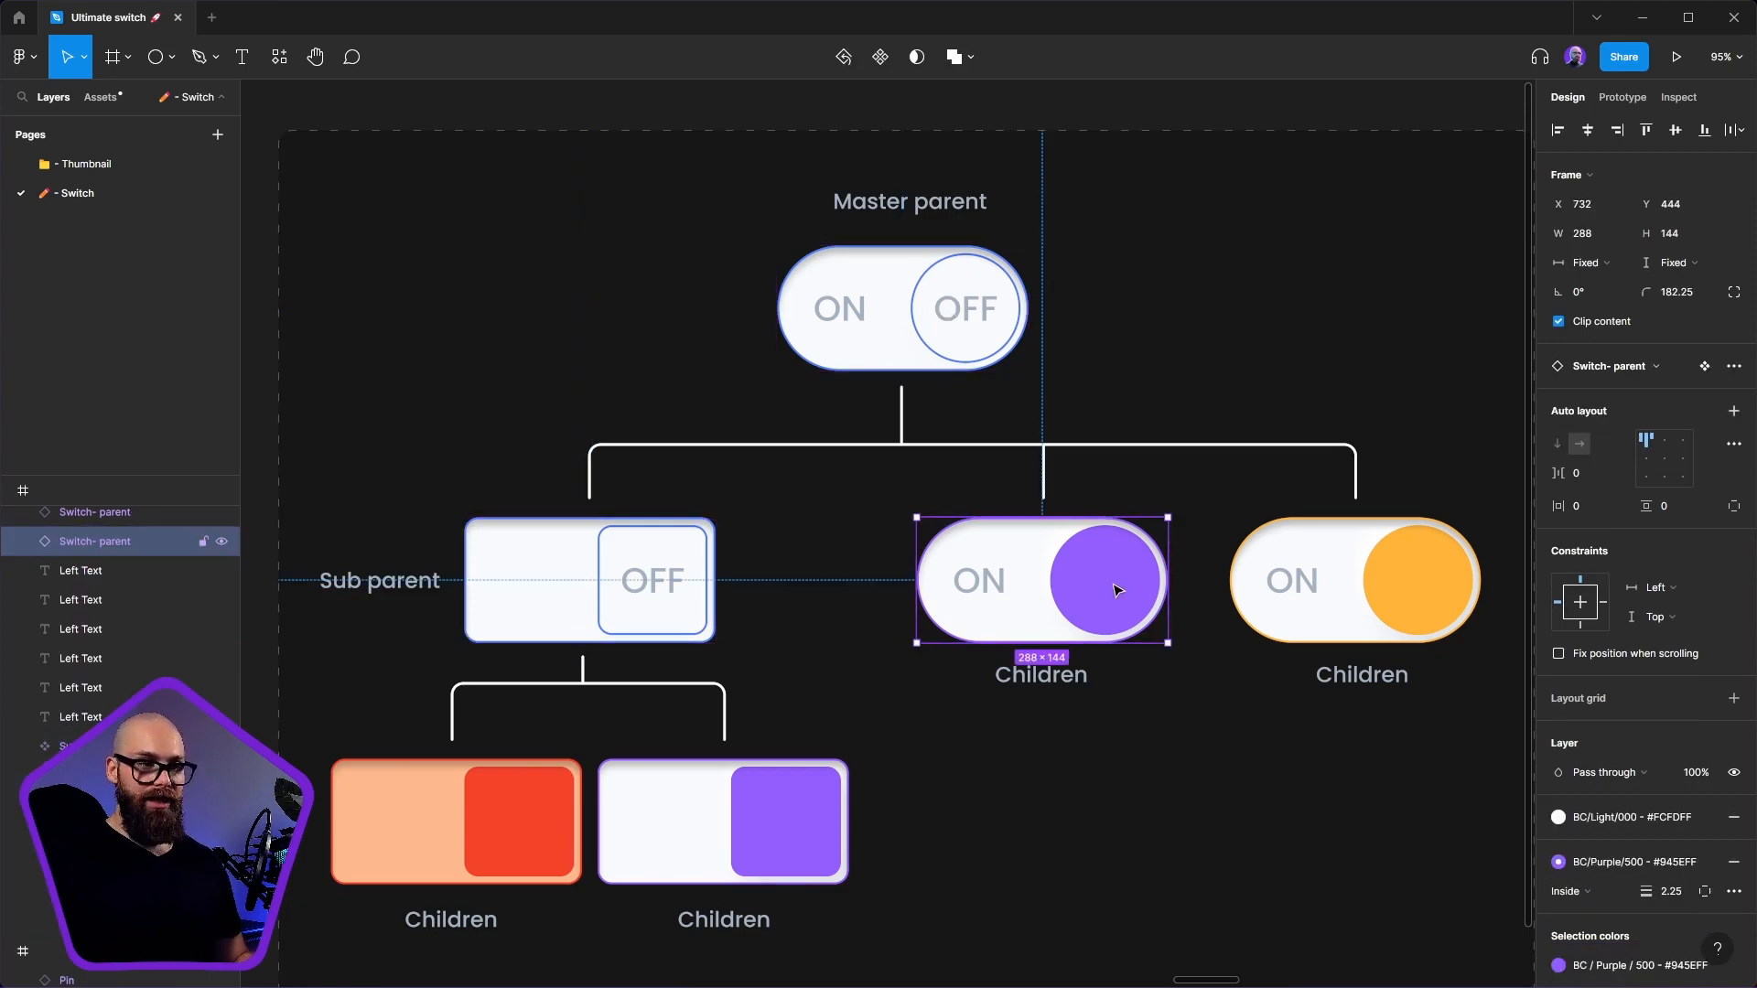
click(1313, 554)
click(896, 291)
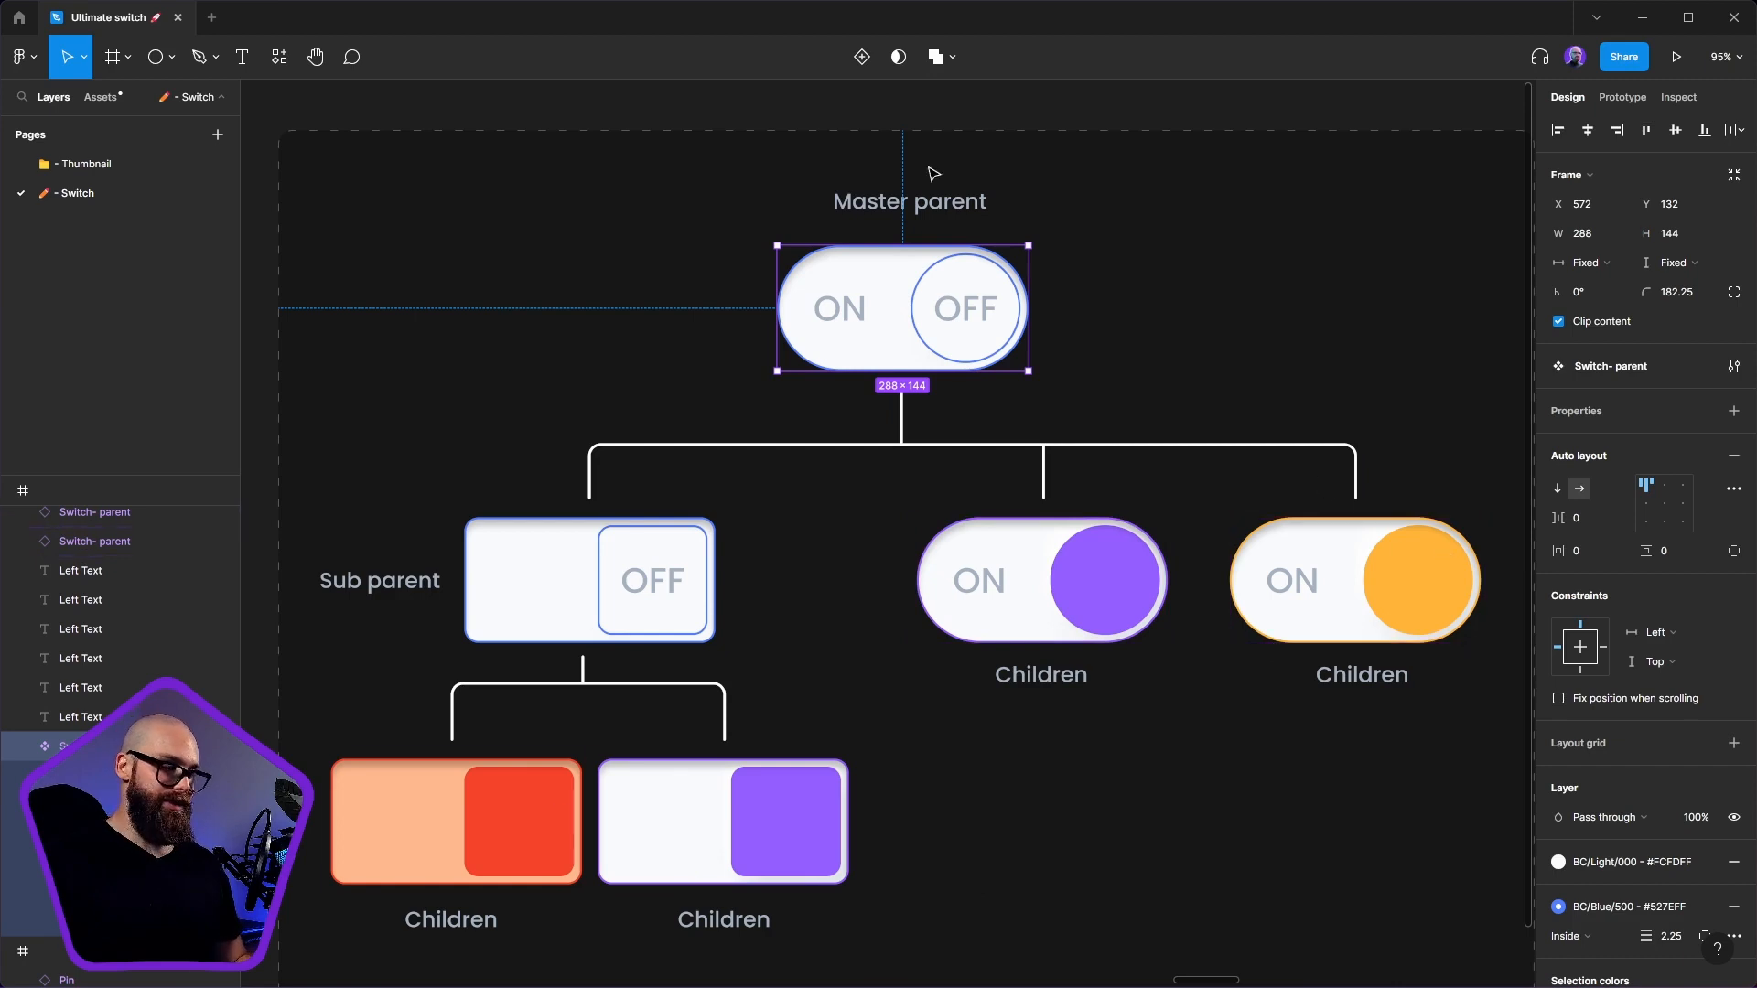
- View the illustration frame with the small switch labelled "The ultimate switch"
scroll(1434, 760, down, 5)
drag(1434, 760, 1255, 698)
drag(935, 596, 400, 591)
click(941, 671)
key(shift+2)
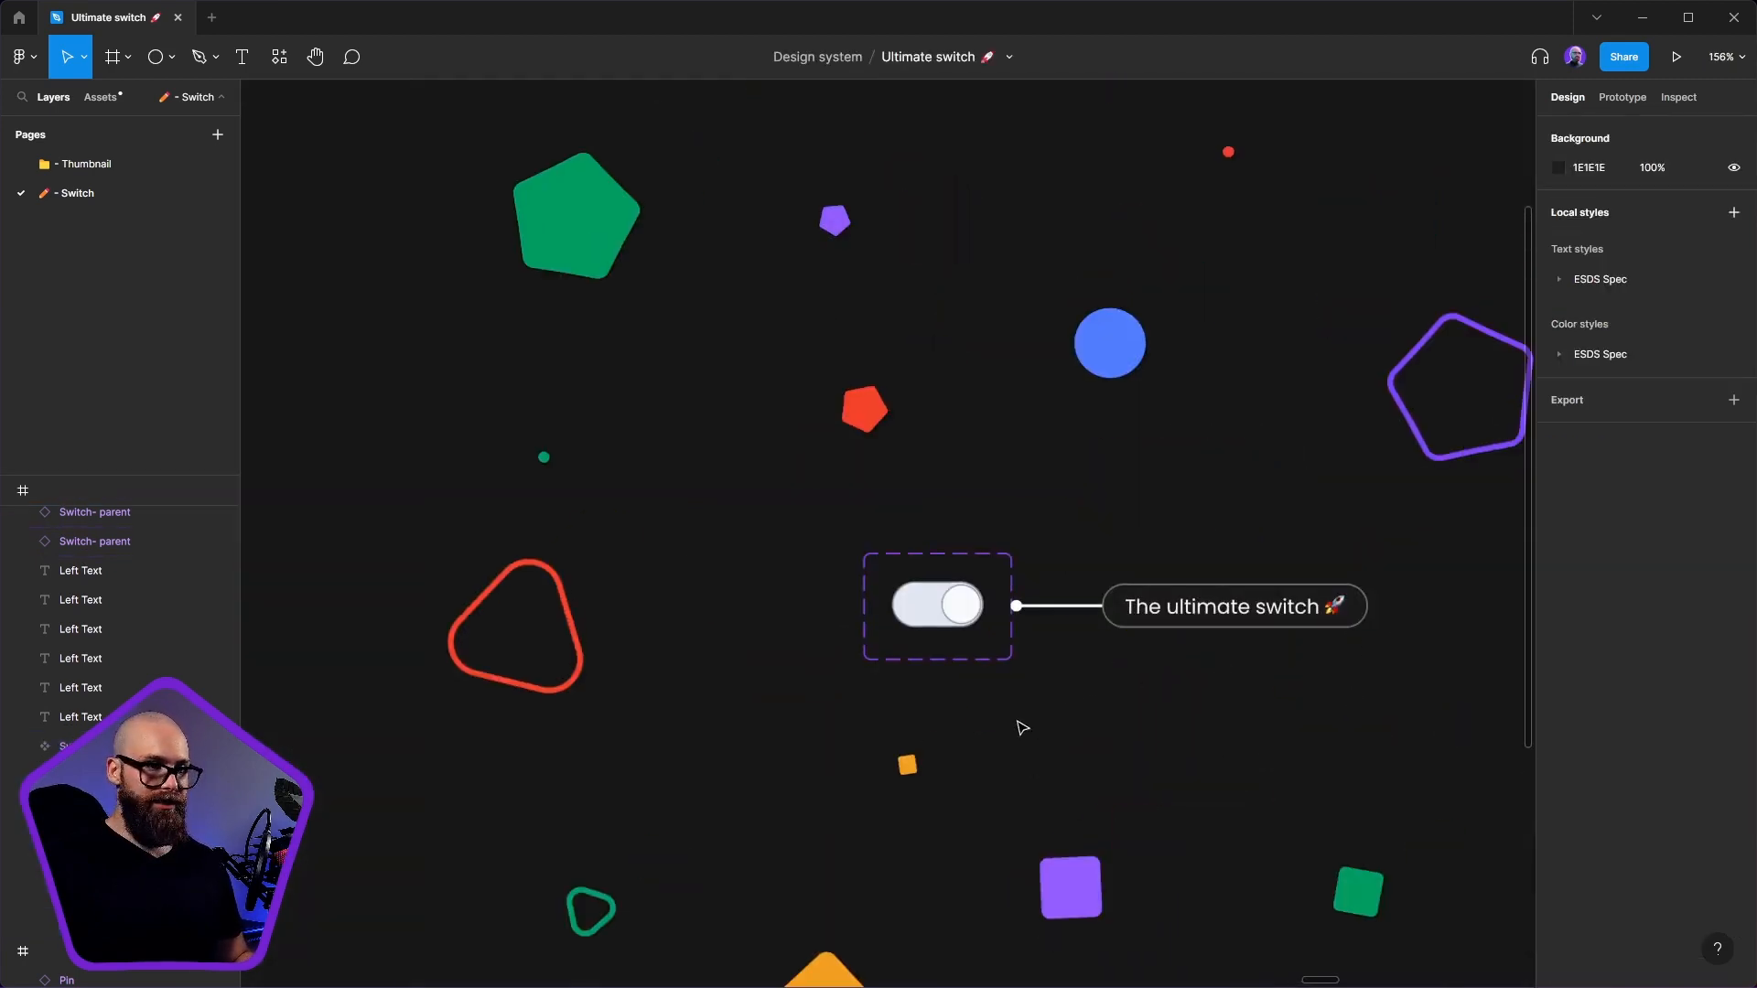
drag(1115, 682, 1047, 608)
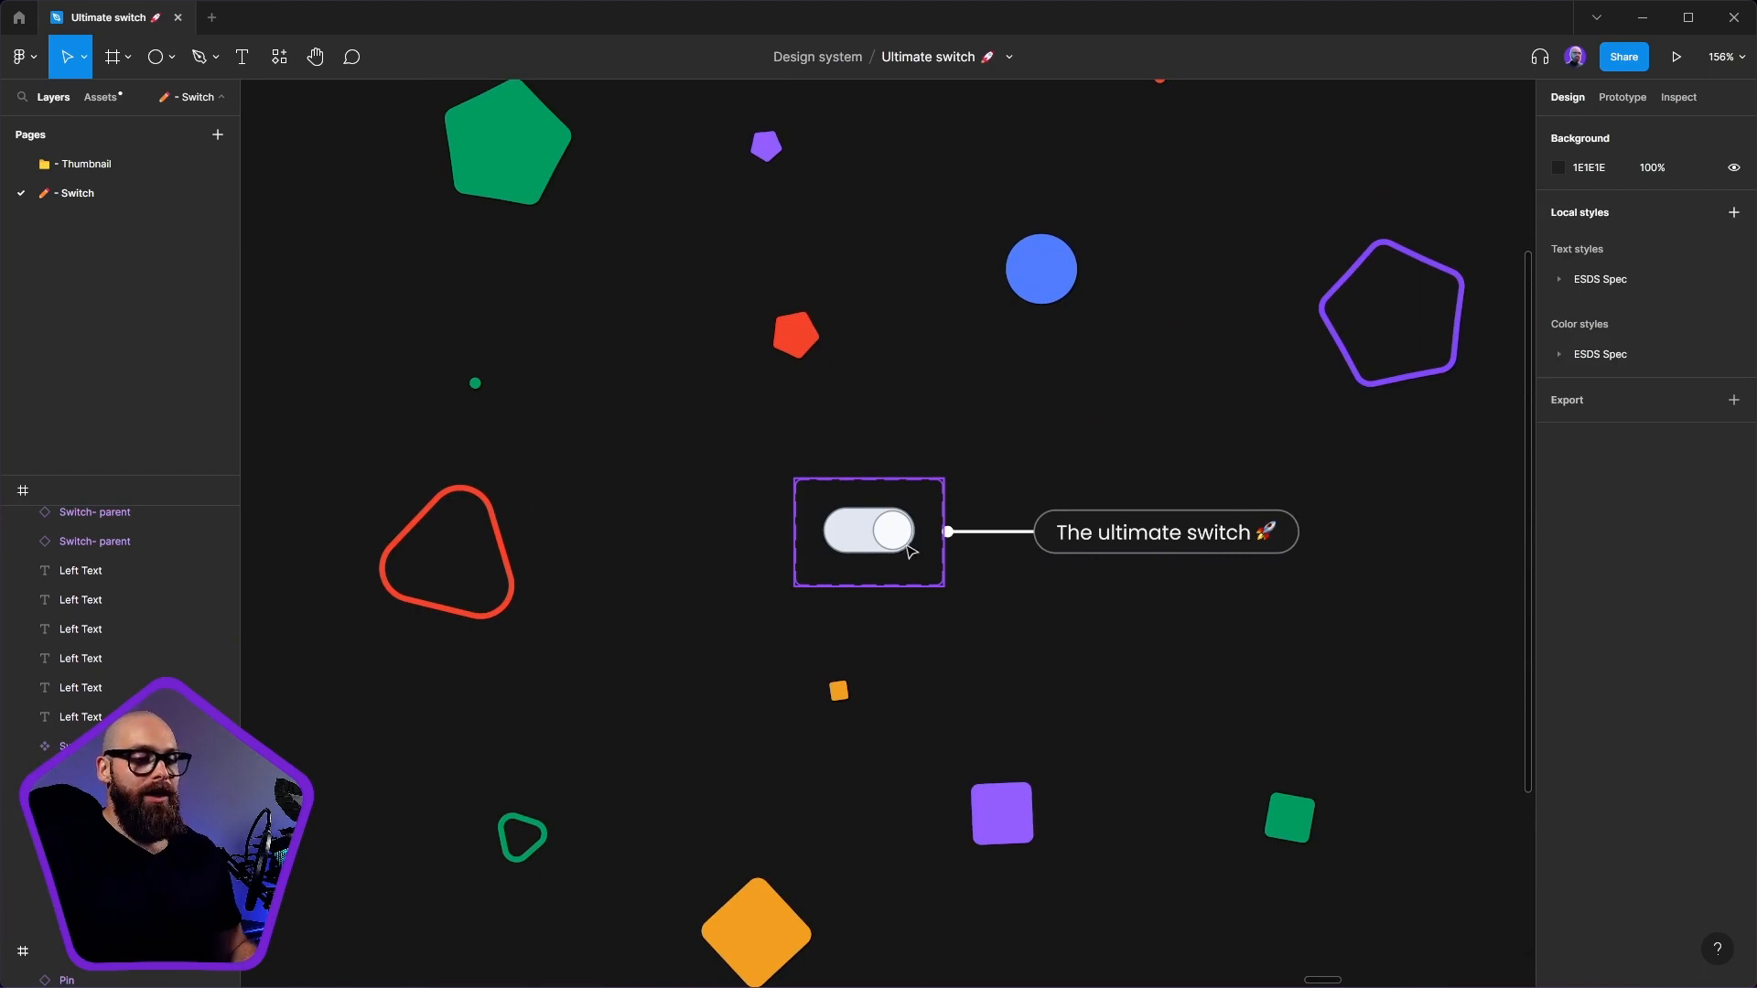
- Return to the hierarchy diagram and inspect the properties of the Master parent and the round purple child
scroll(908, 551, down, 6)
drag(321, 416, 882, 396)
drag(1062, 573, 325, 628)
scroll(874, 597, up, 1)
drag(674, 689, 1493, 805)
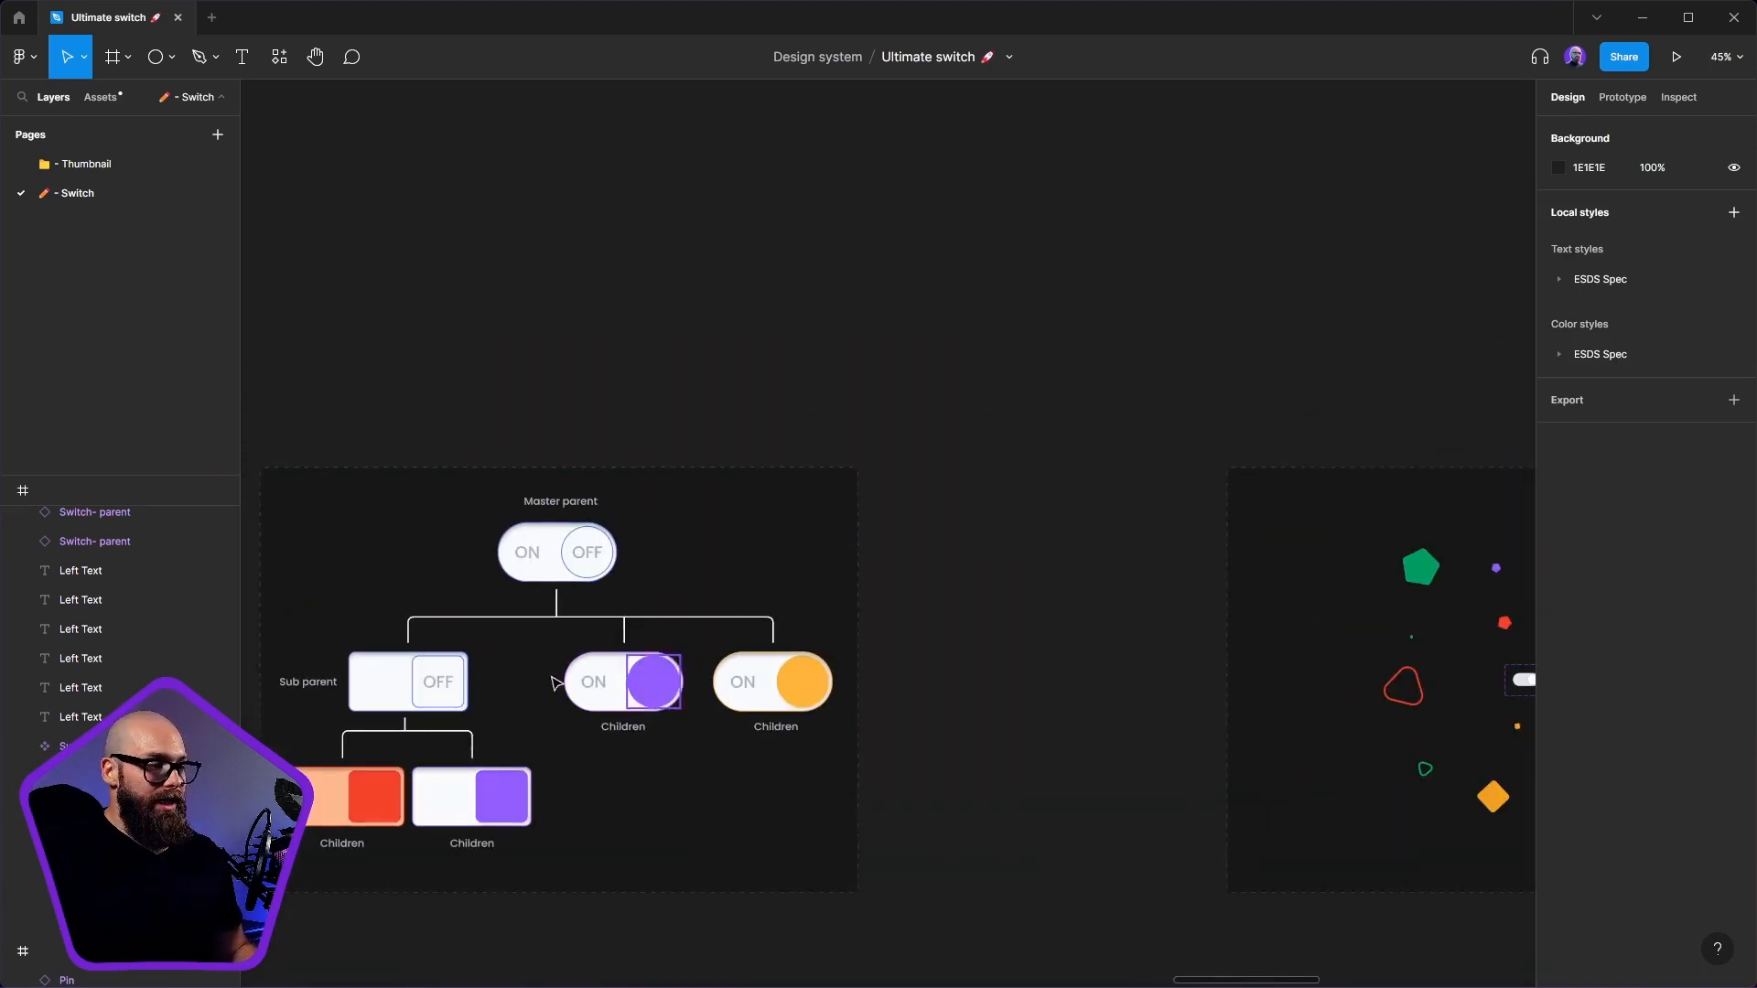
click(558, 572)
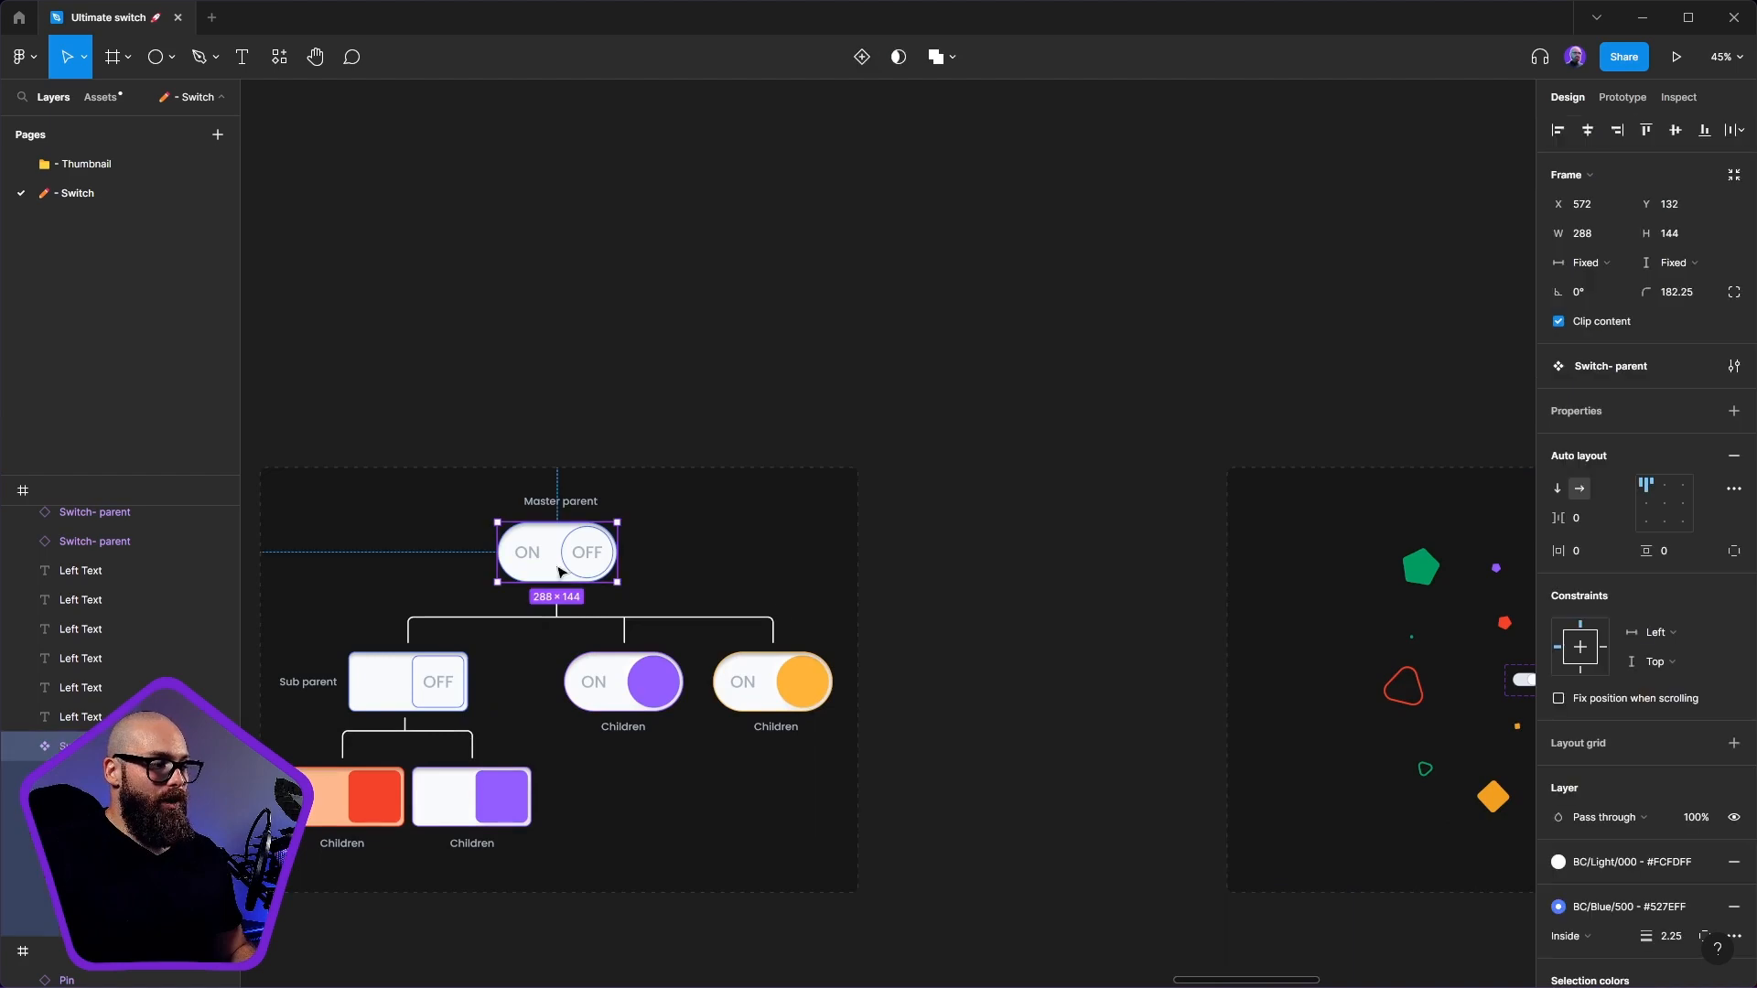
click(638, 666)
scroll(1624, 767, down, 3)
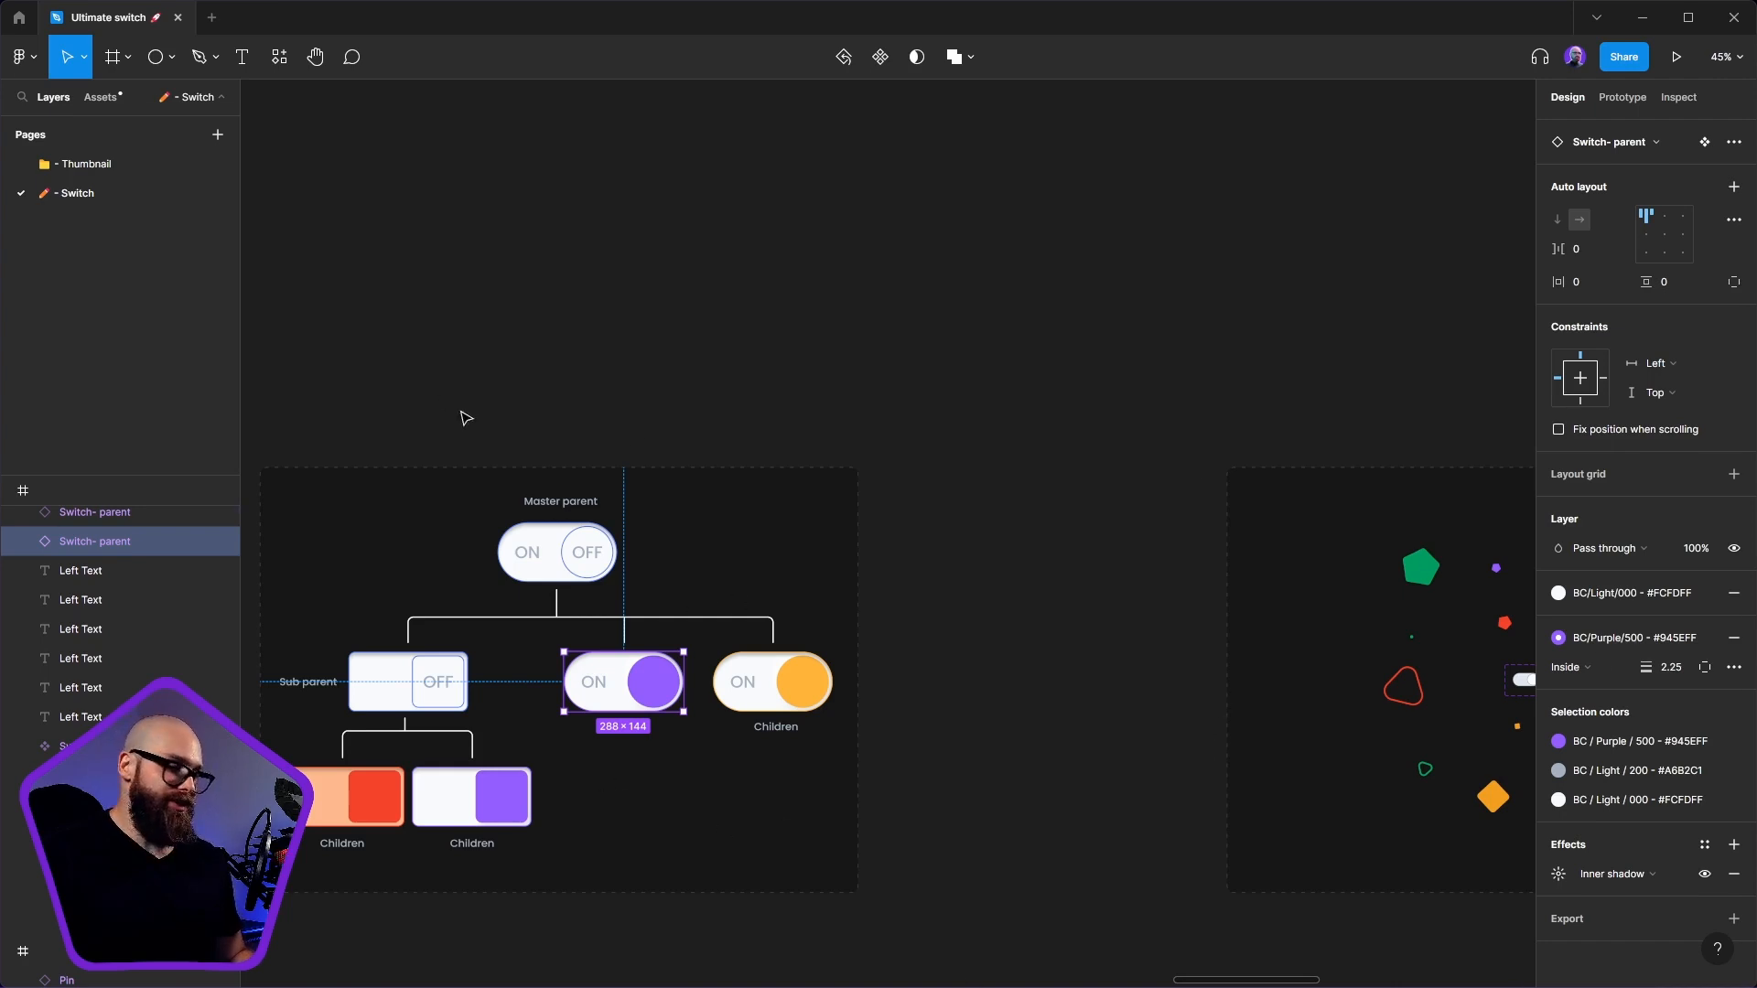
- Revisit the ultimate switch illustration and review the finished switch components beyond the "Let's make it!" cover
scroll(1162, 802, right, 5)
scroll(1056, 668, up, 4)
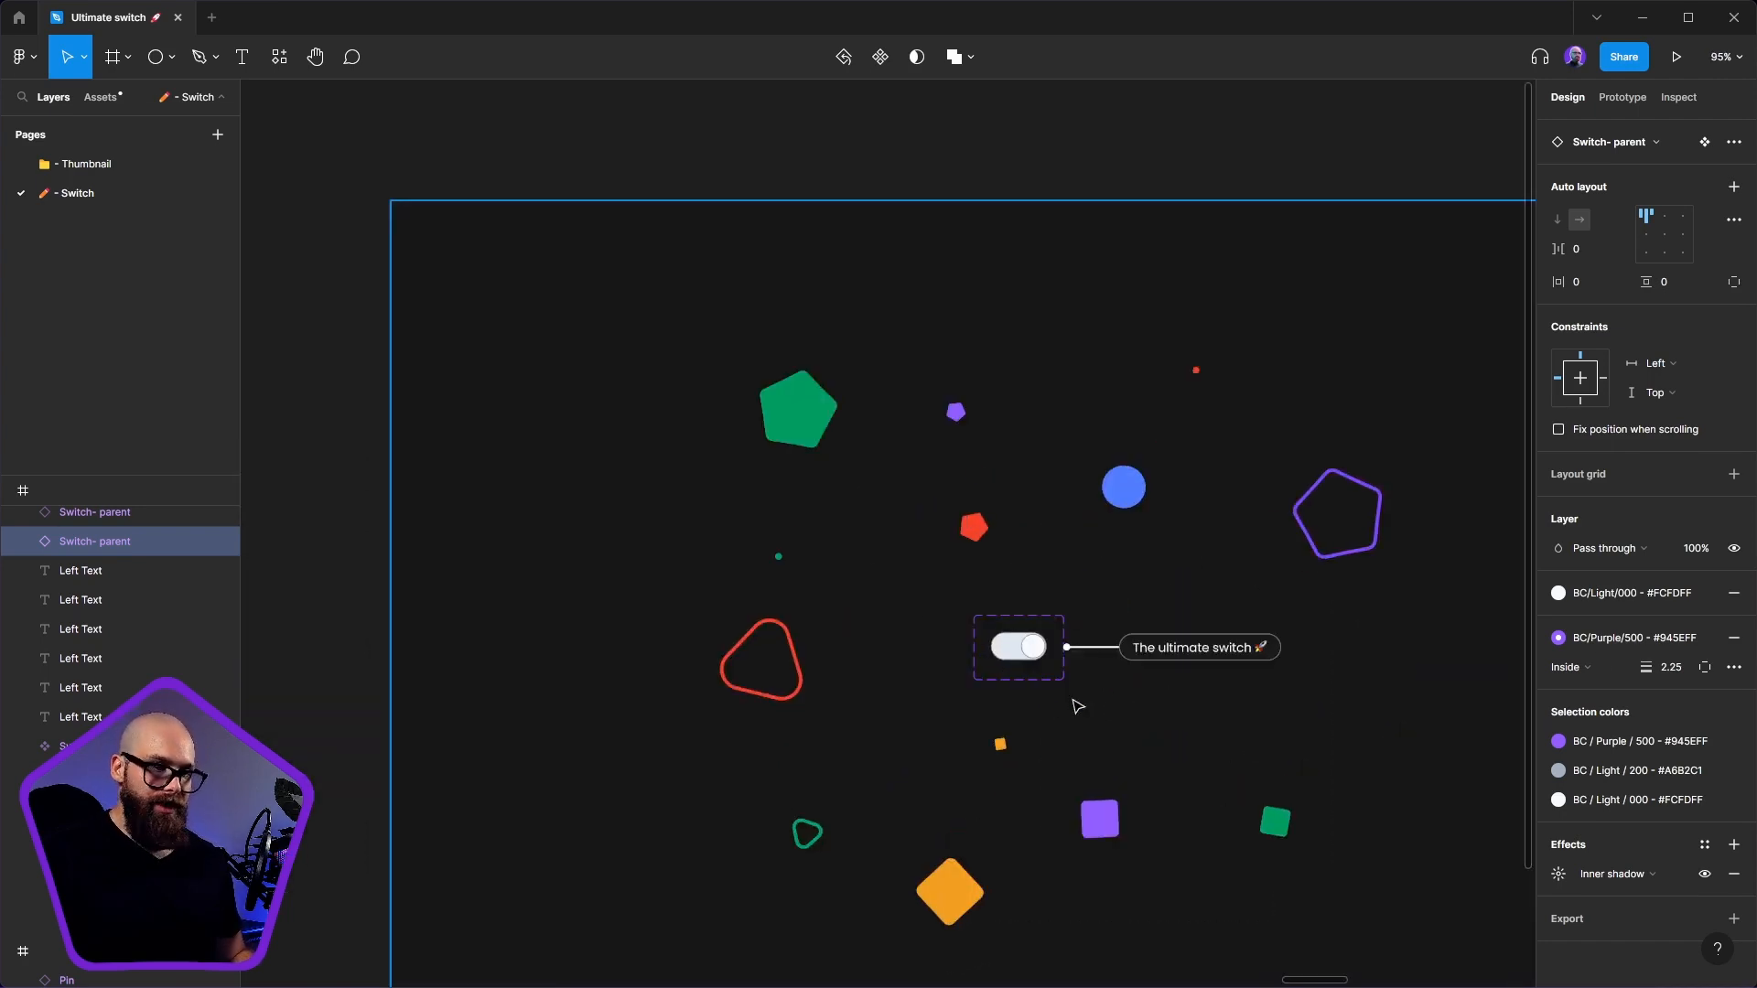
drag(1075, 699, 957, 595)
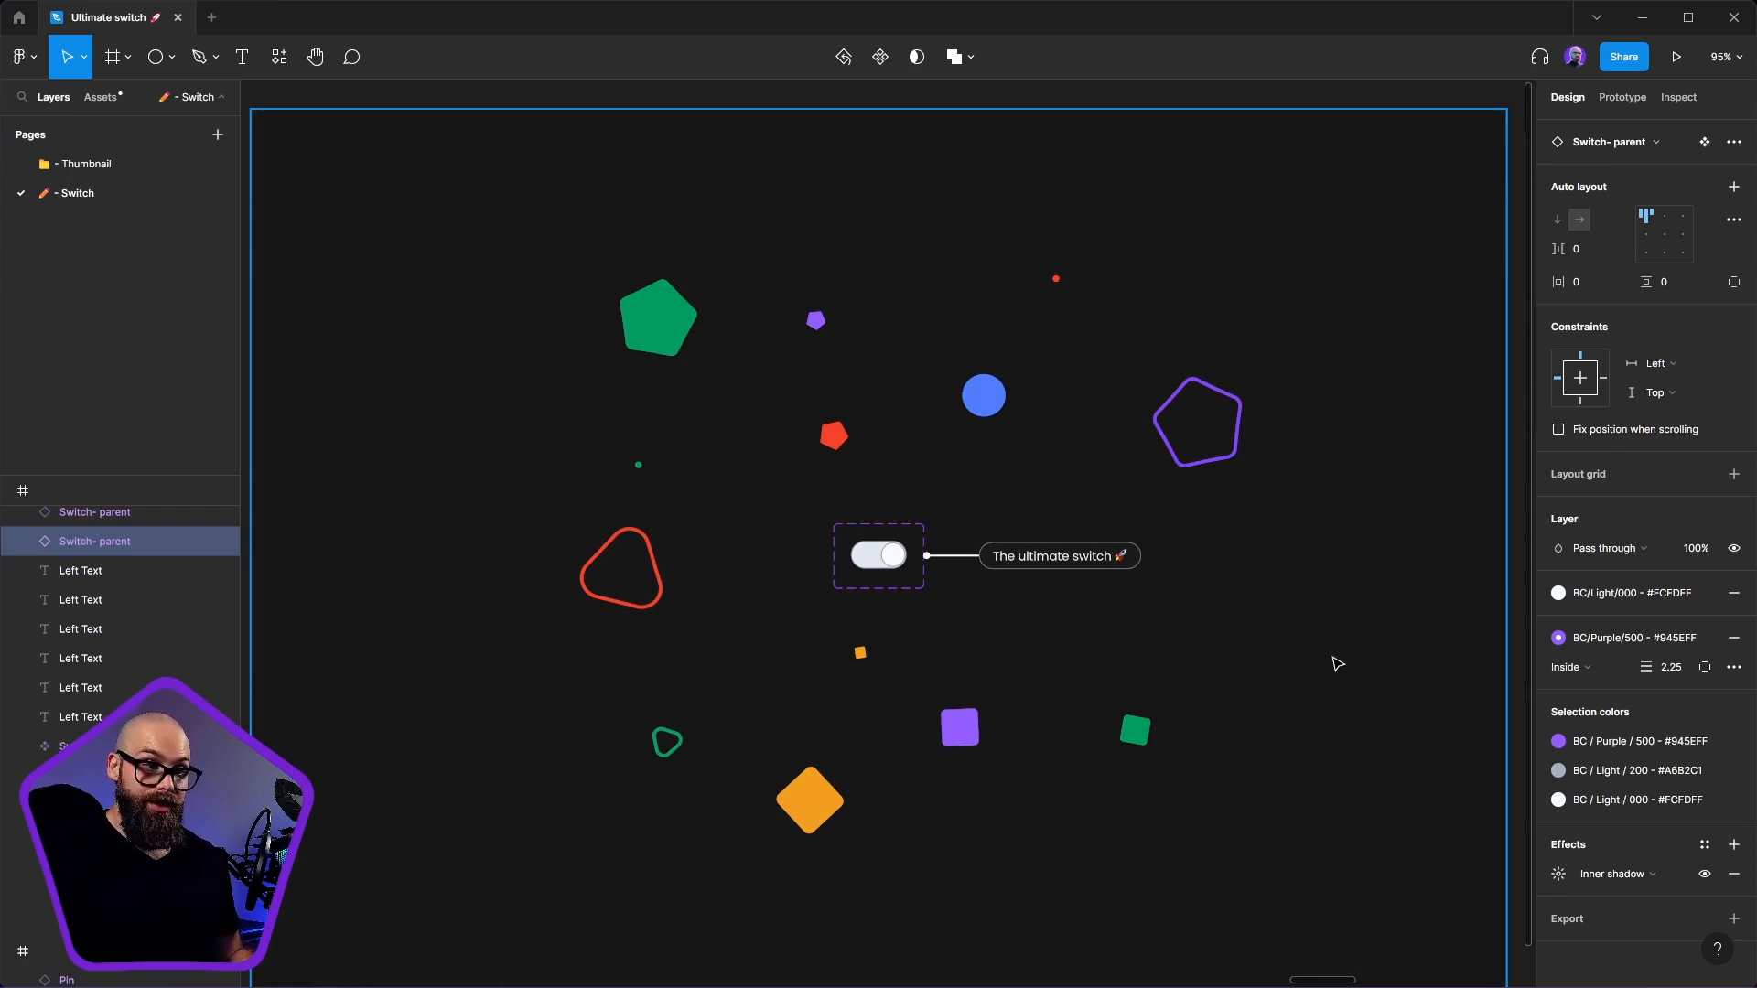
scroll(1336, 662, down, 10)
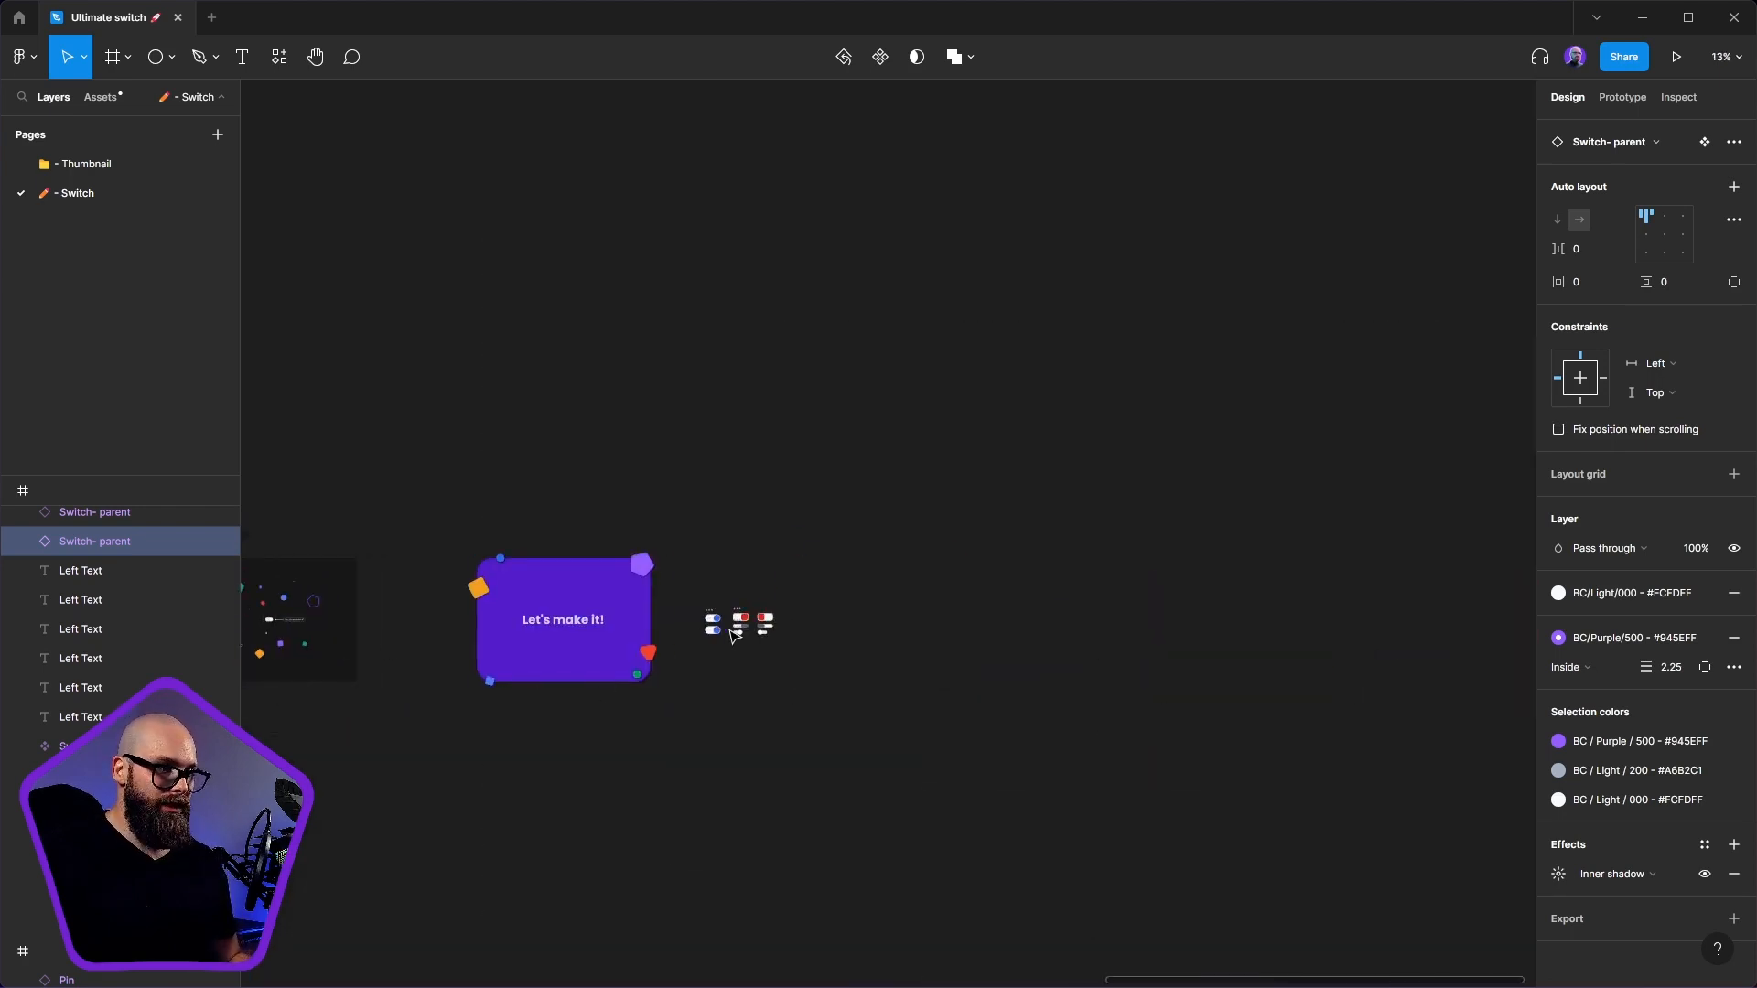
scroll(734, 636, up, 10)
click(892, 852)
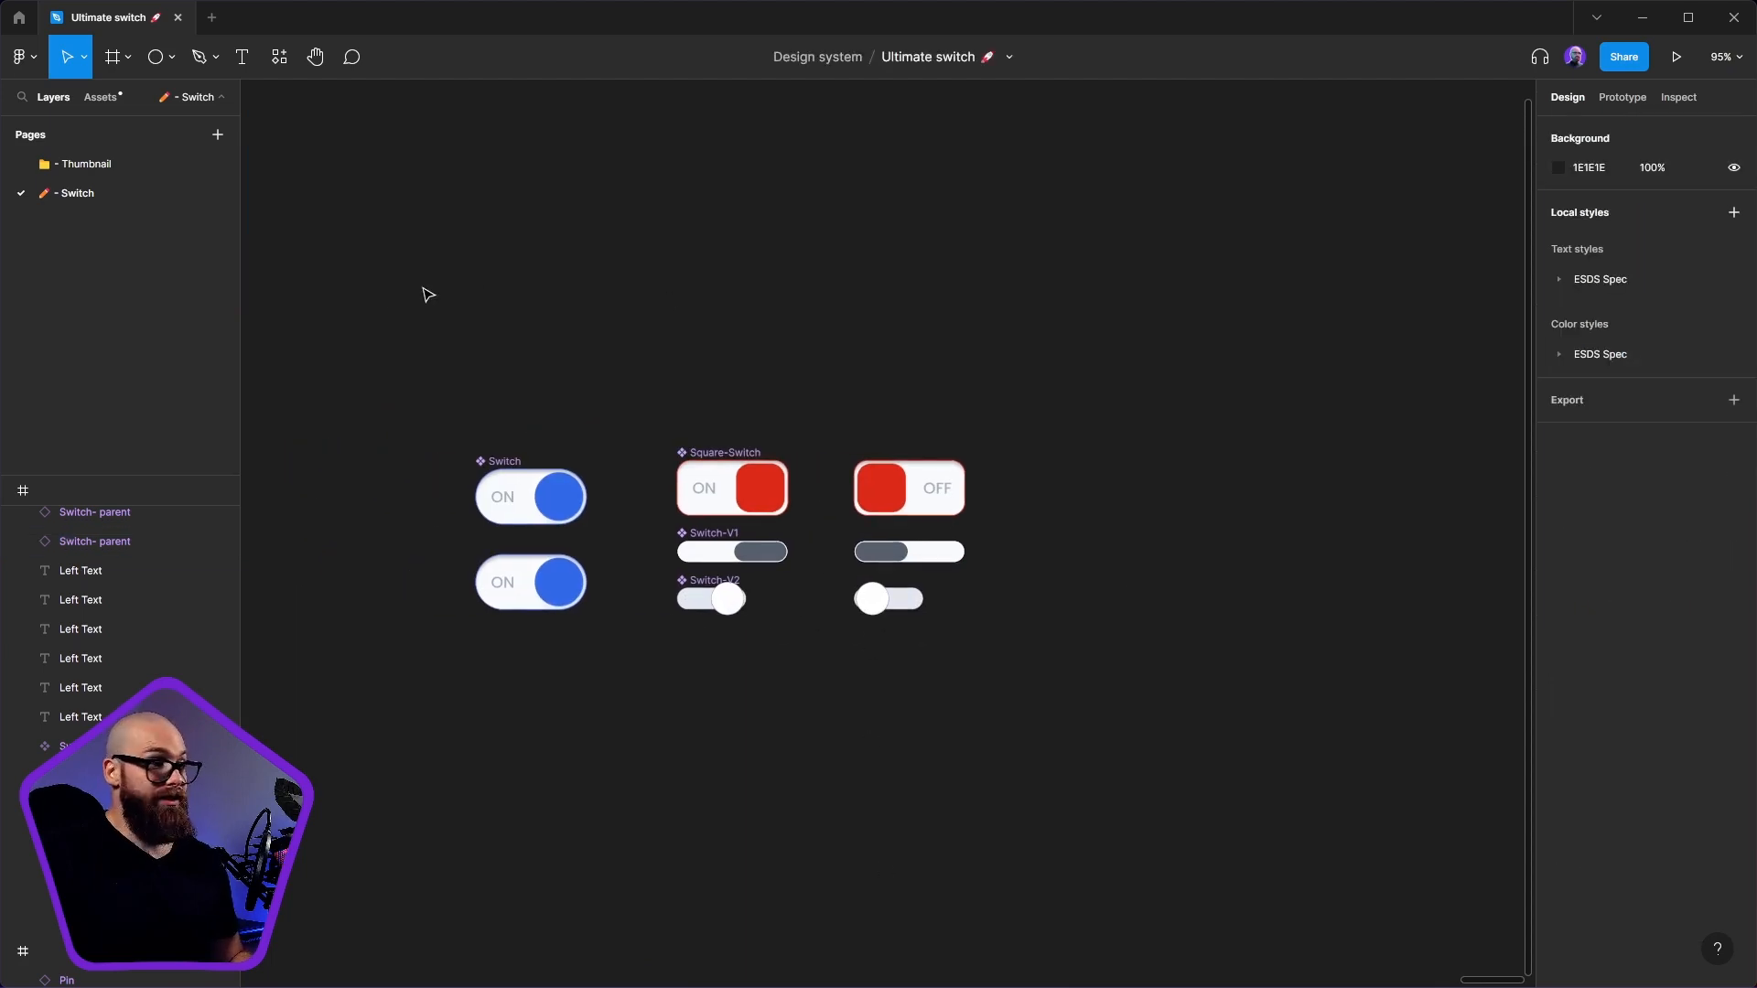
drag(428, 293, 1231, 776)
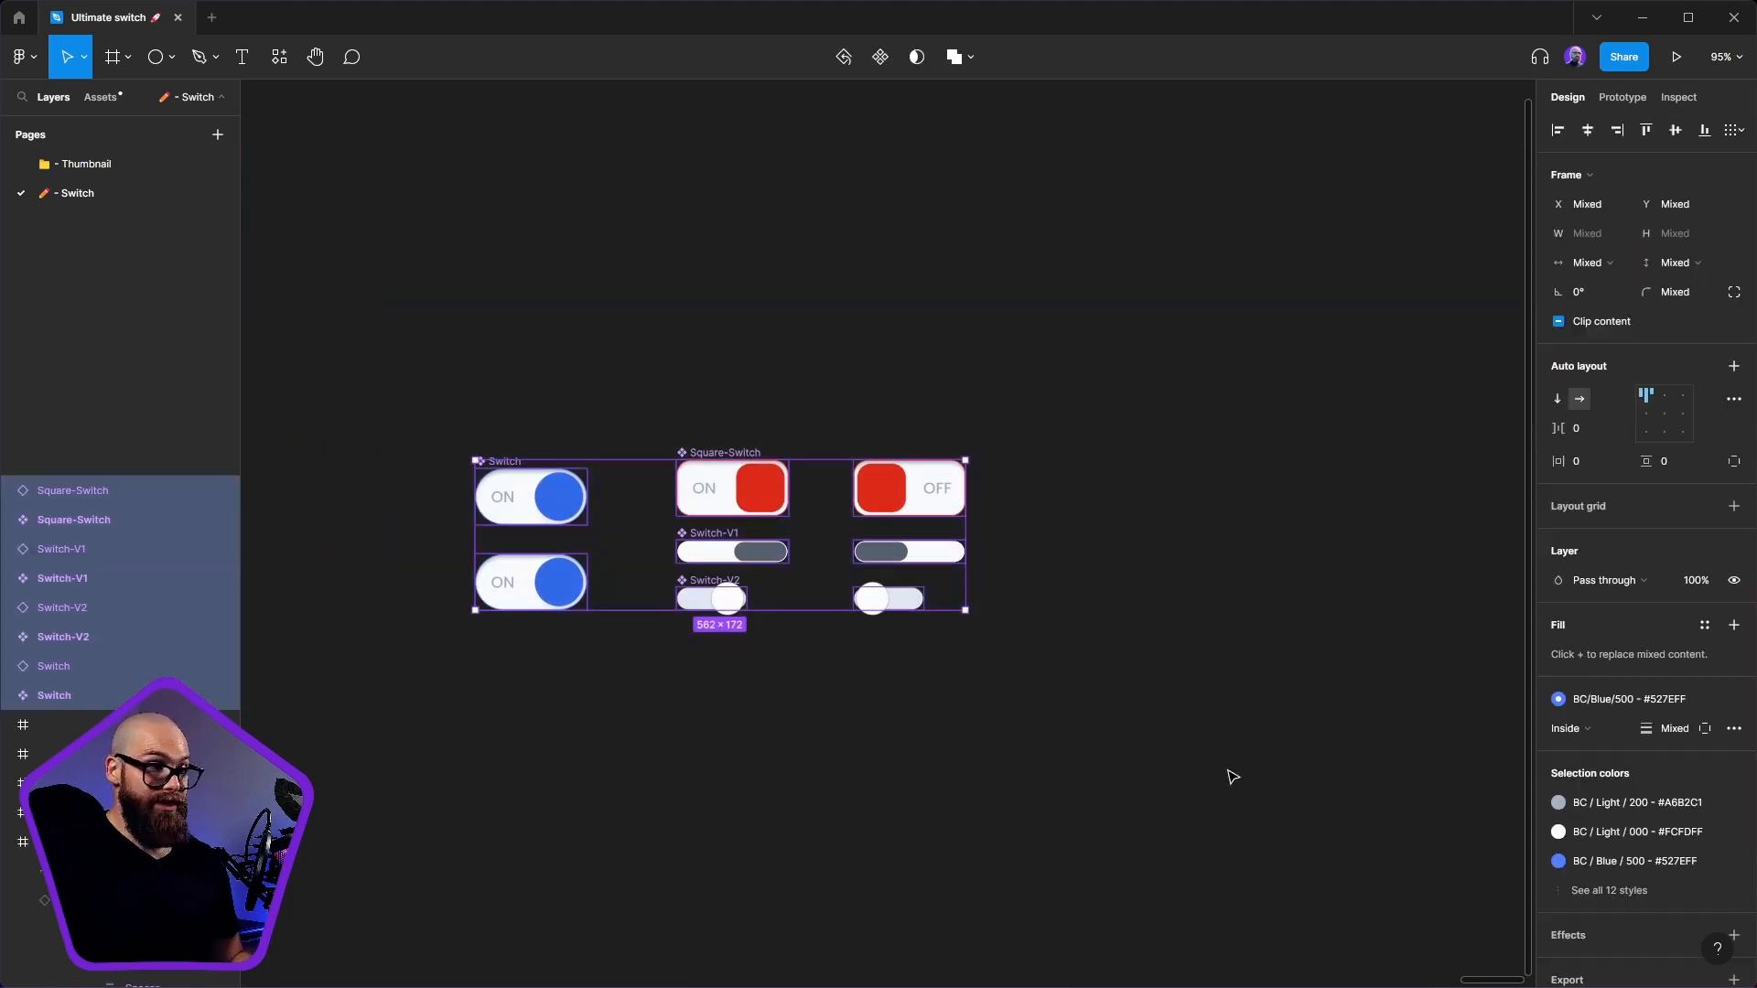
click(932, 746)
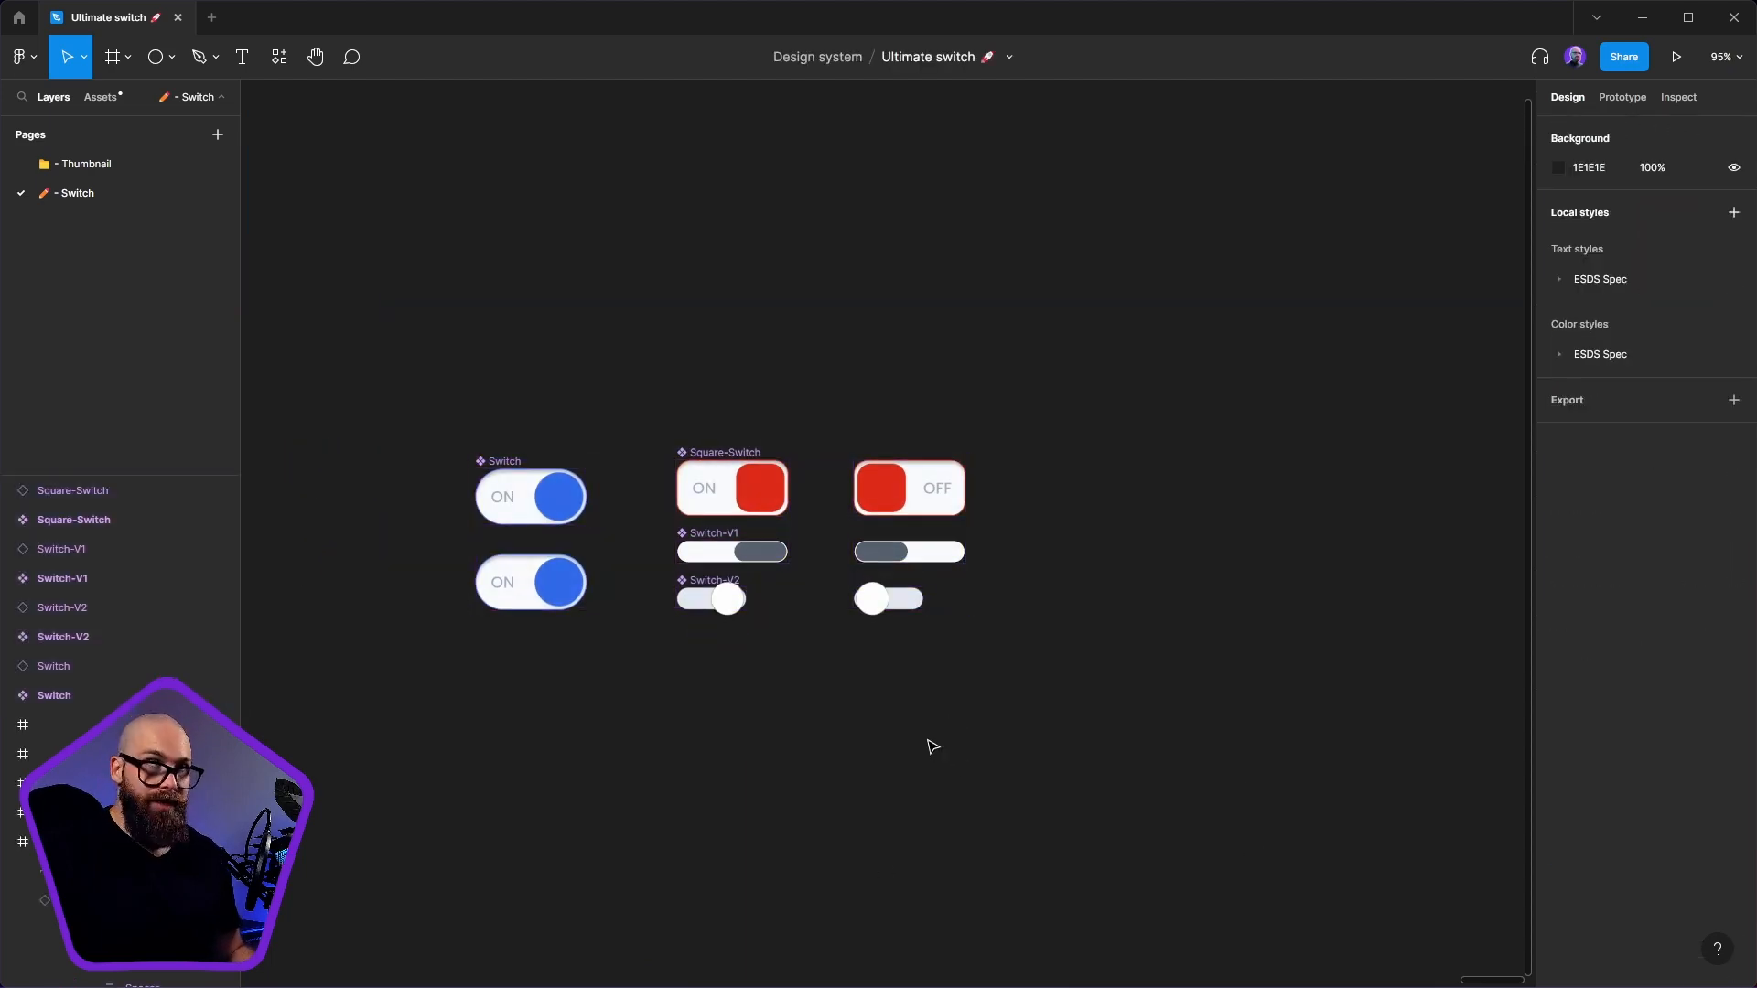
- Draw a frame about 272 × 118 in the empty canvas area above the finished switches
drag(773, 212, 899, 414)
click(129, 57)
click(142, 101)
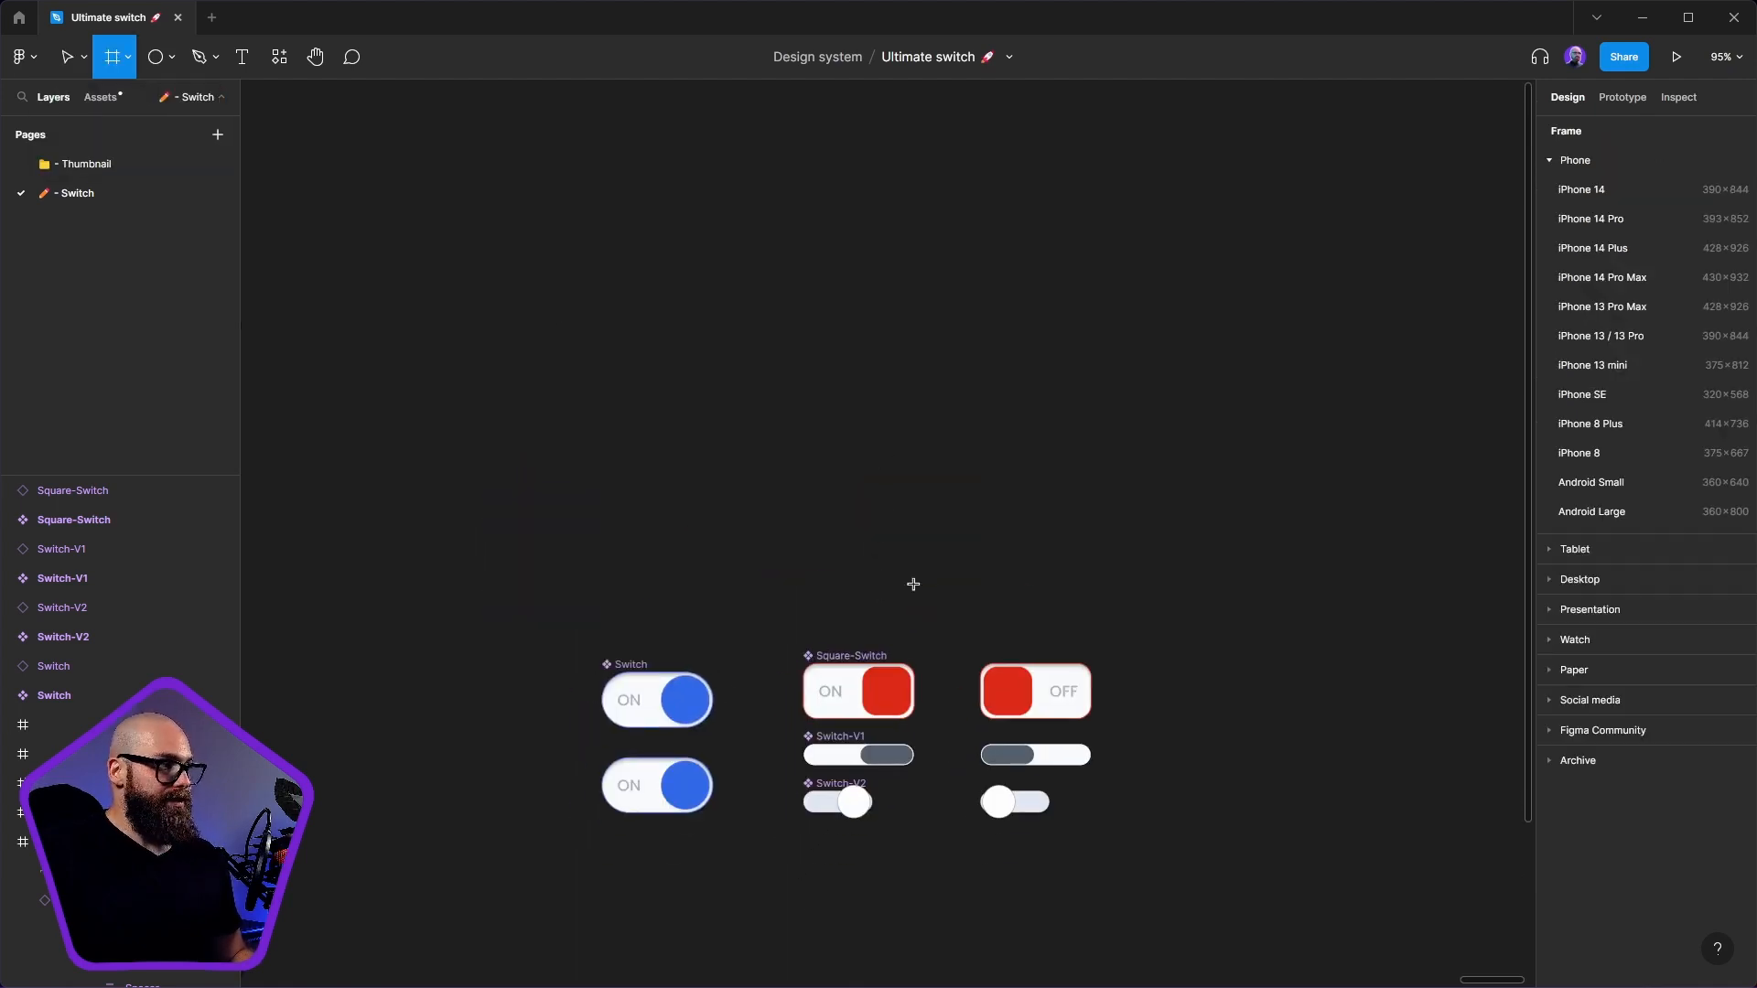
mouse_move(614, 406)
mouse_down()
mouse_move(902, 520)
mouse_move(862, 535)
mouse_move(852, 509)
mouse_up()
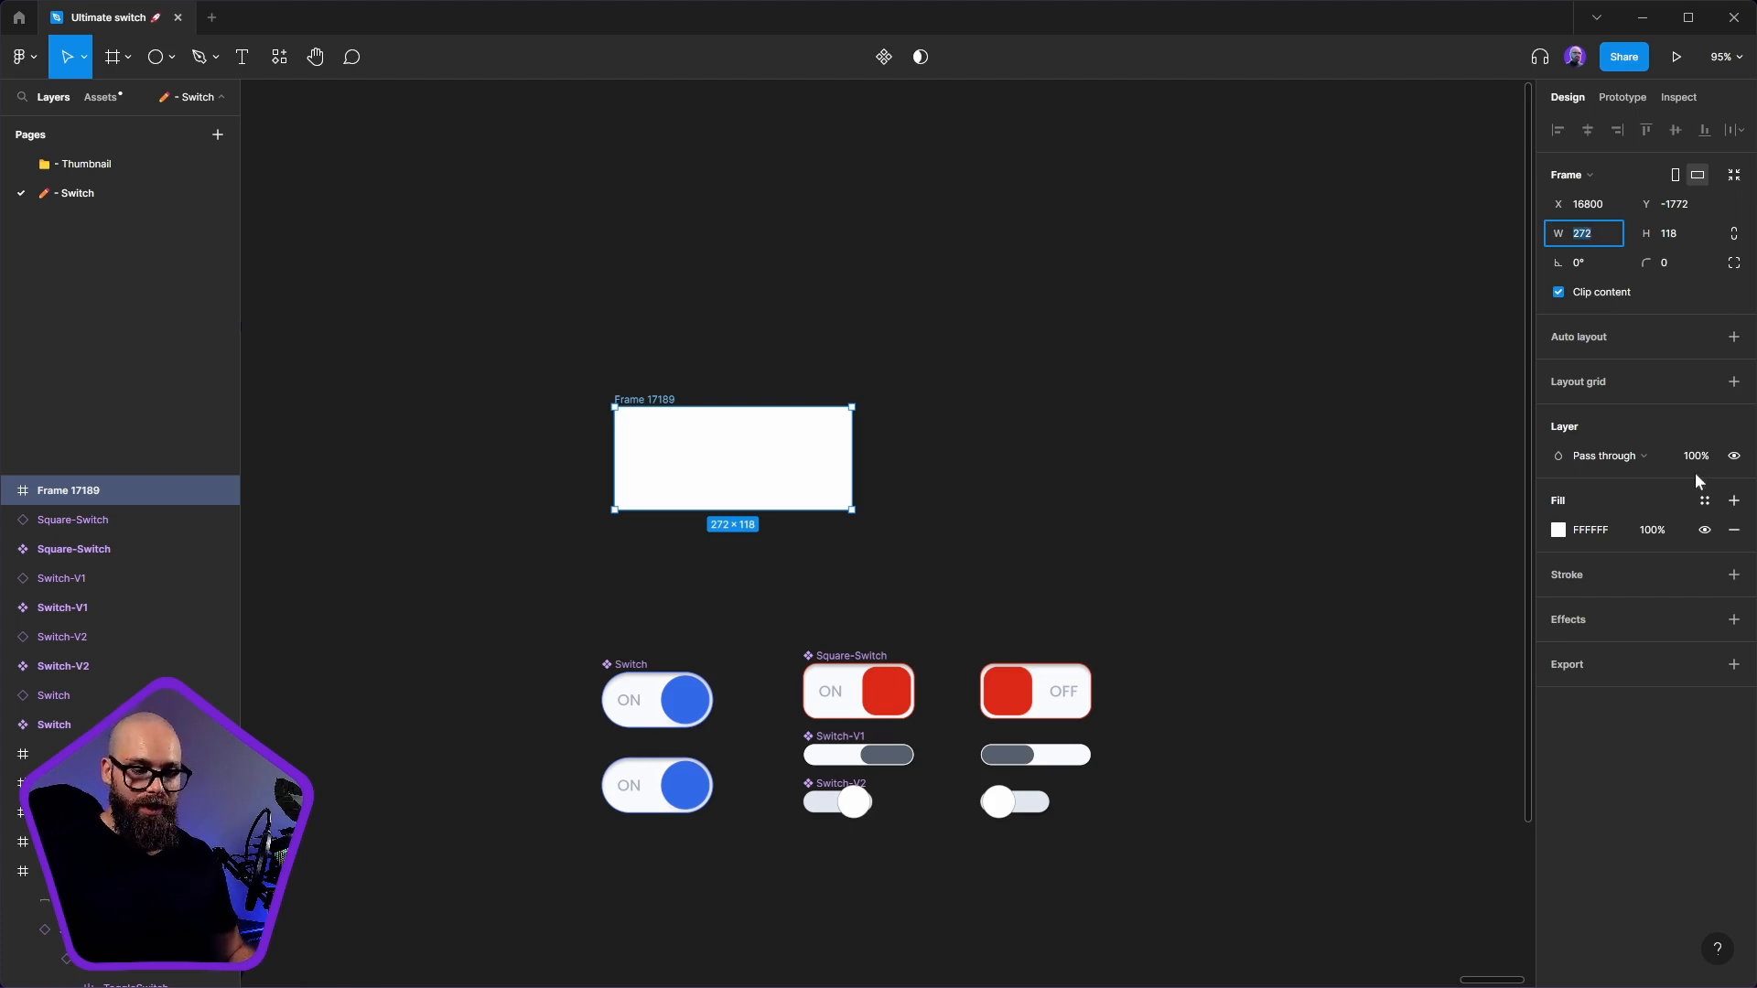
- Resize the new frame to 128 wide and 64 high
text(128)
key(Return)
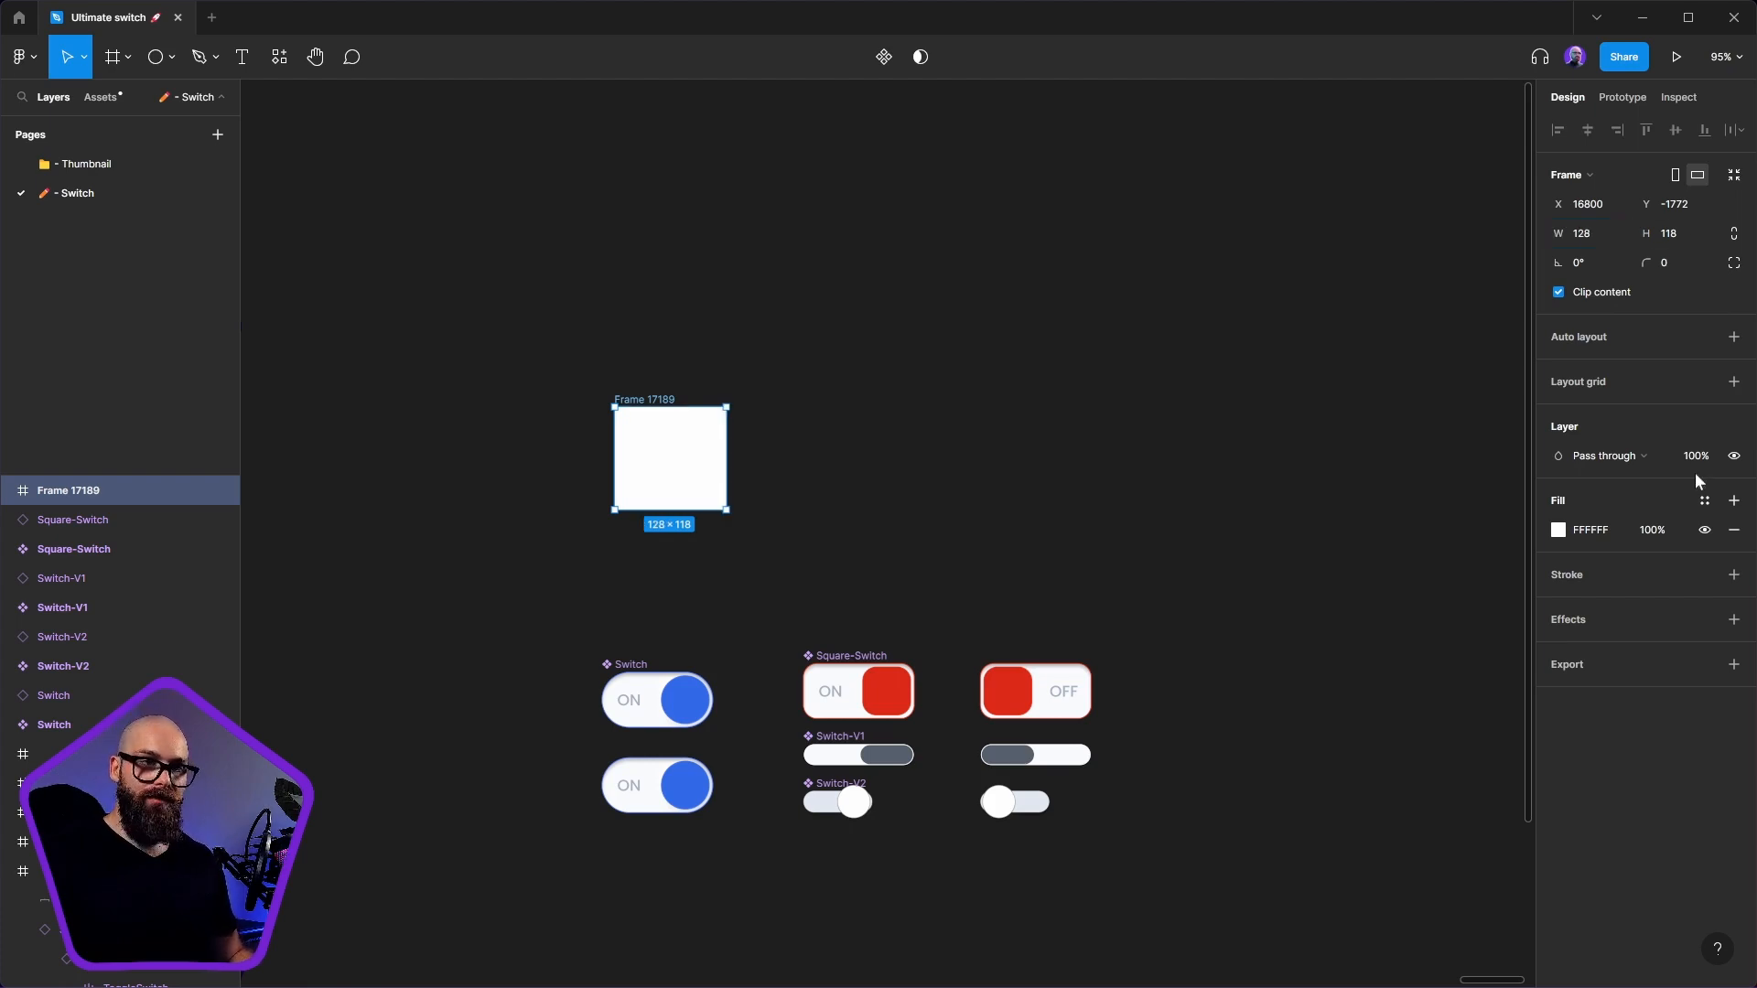
click(1688, 235)
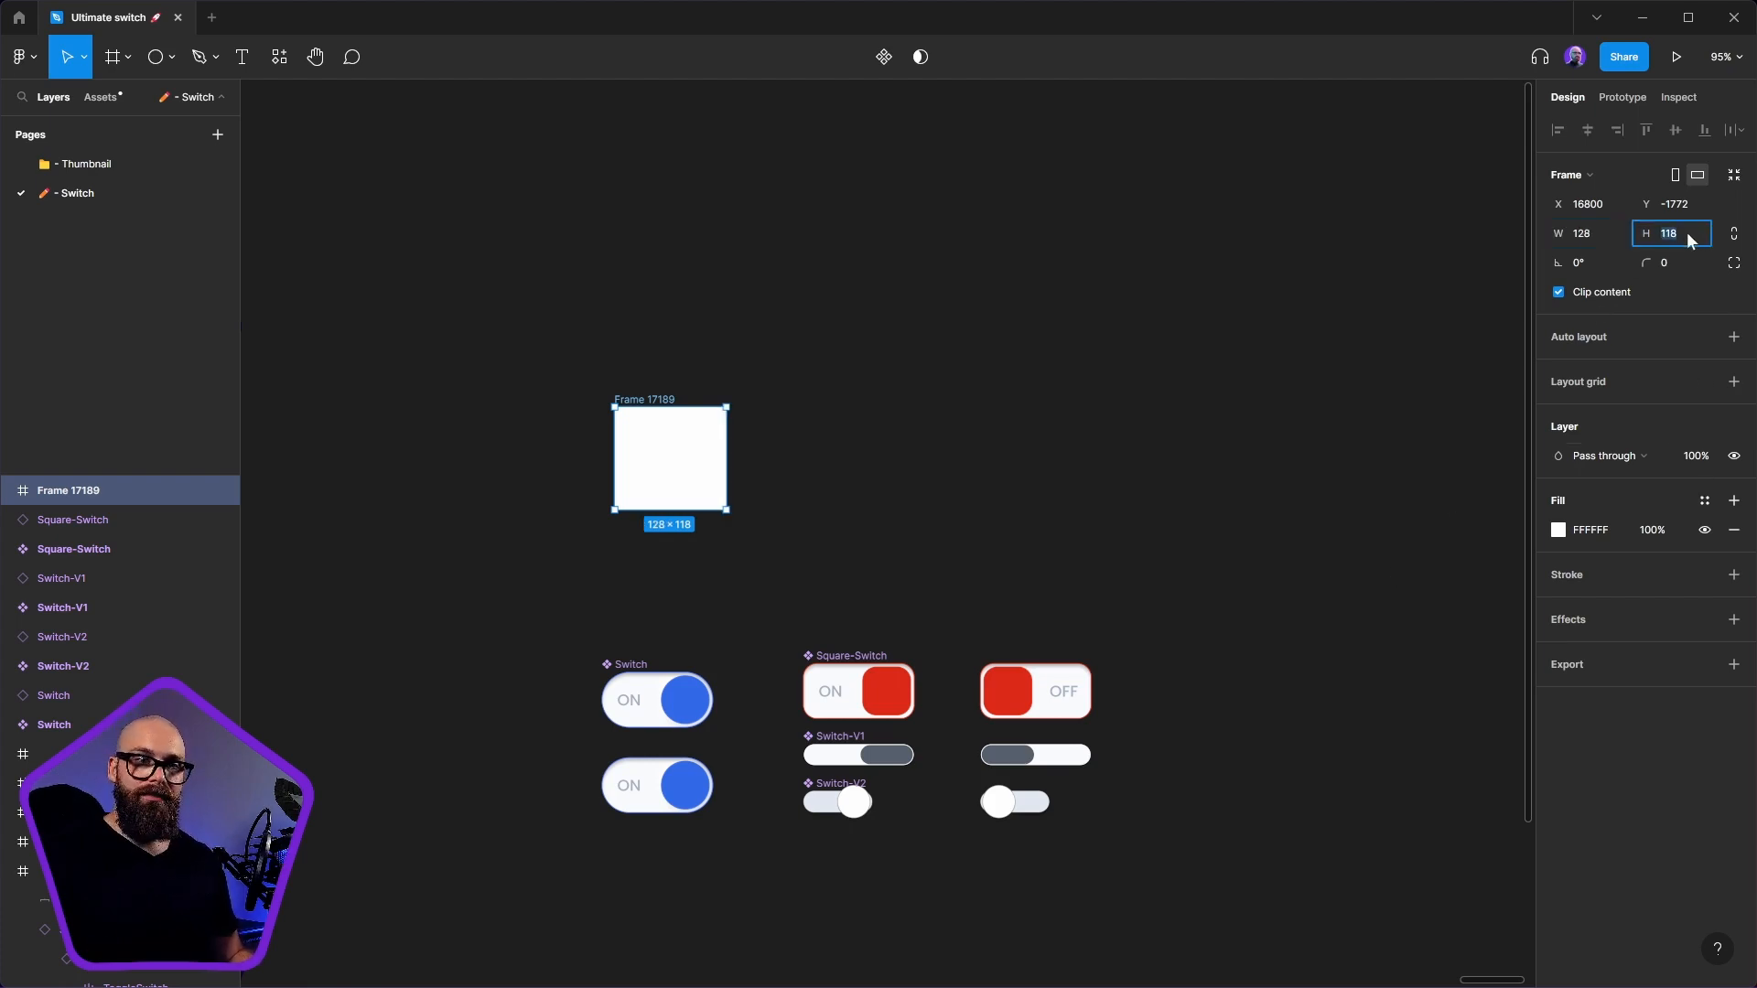
text(64)
key(Return)
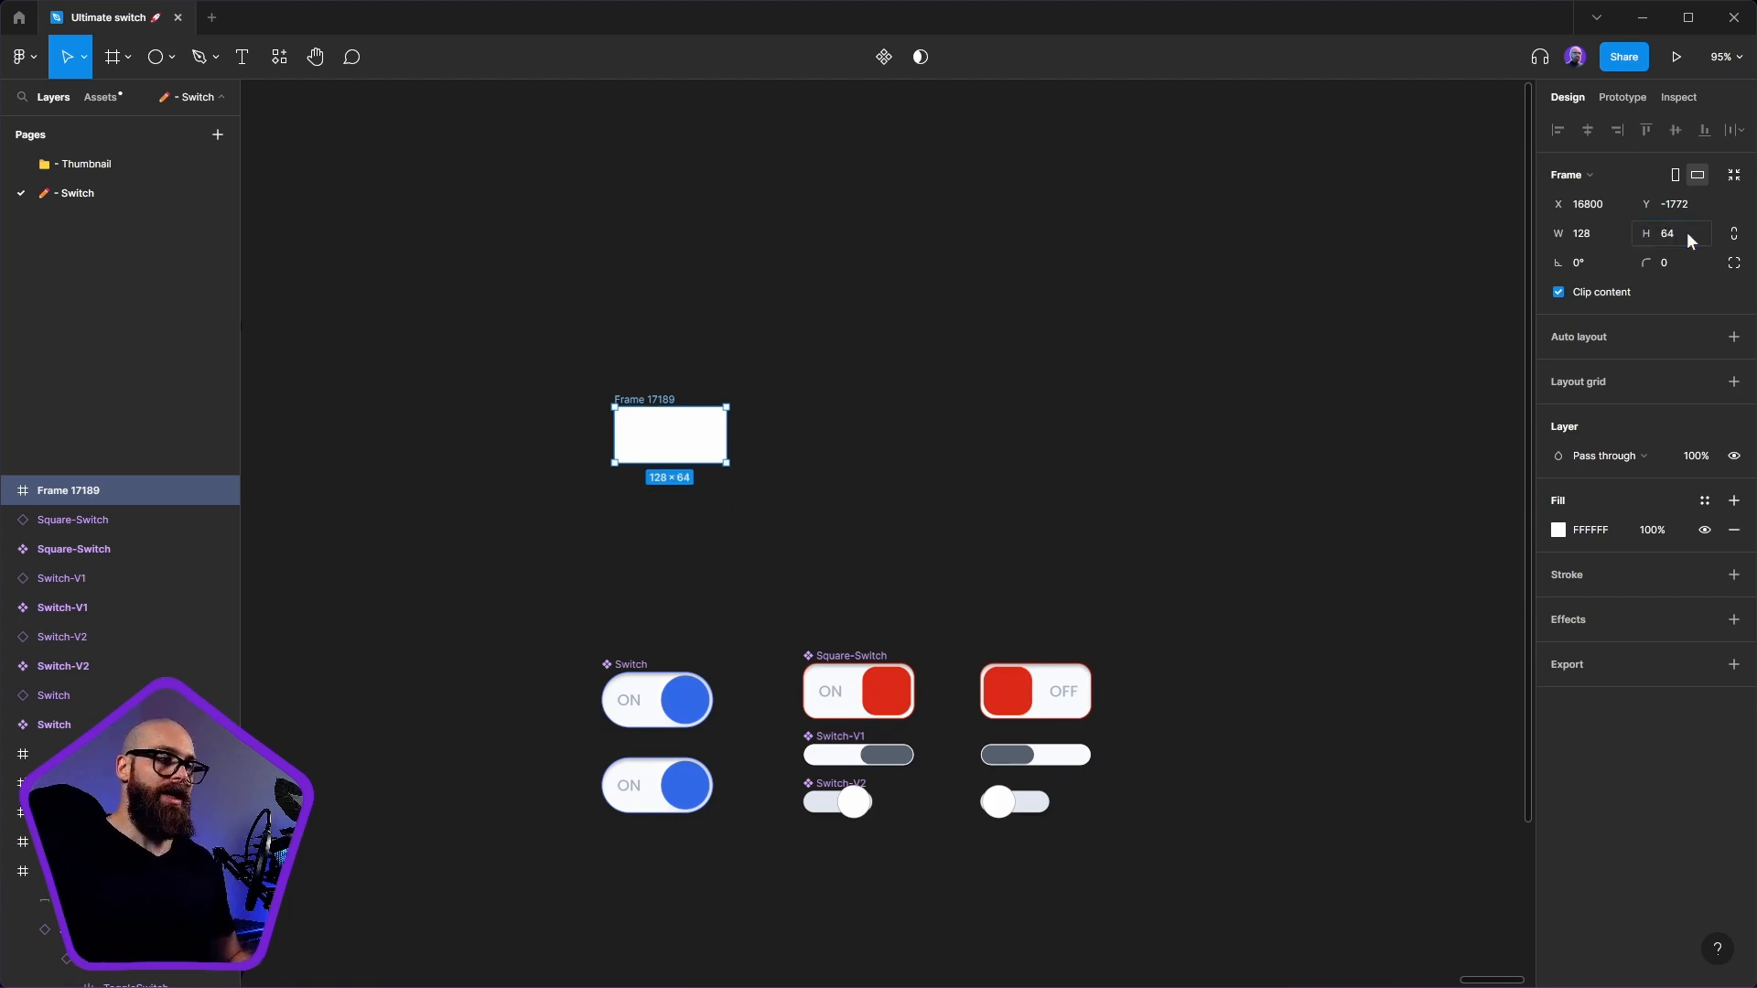
- Rename the 128 × 64 frame to "Switch"
scroll(718, 441, up, 5)
drag(661, 487, 828, 577)
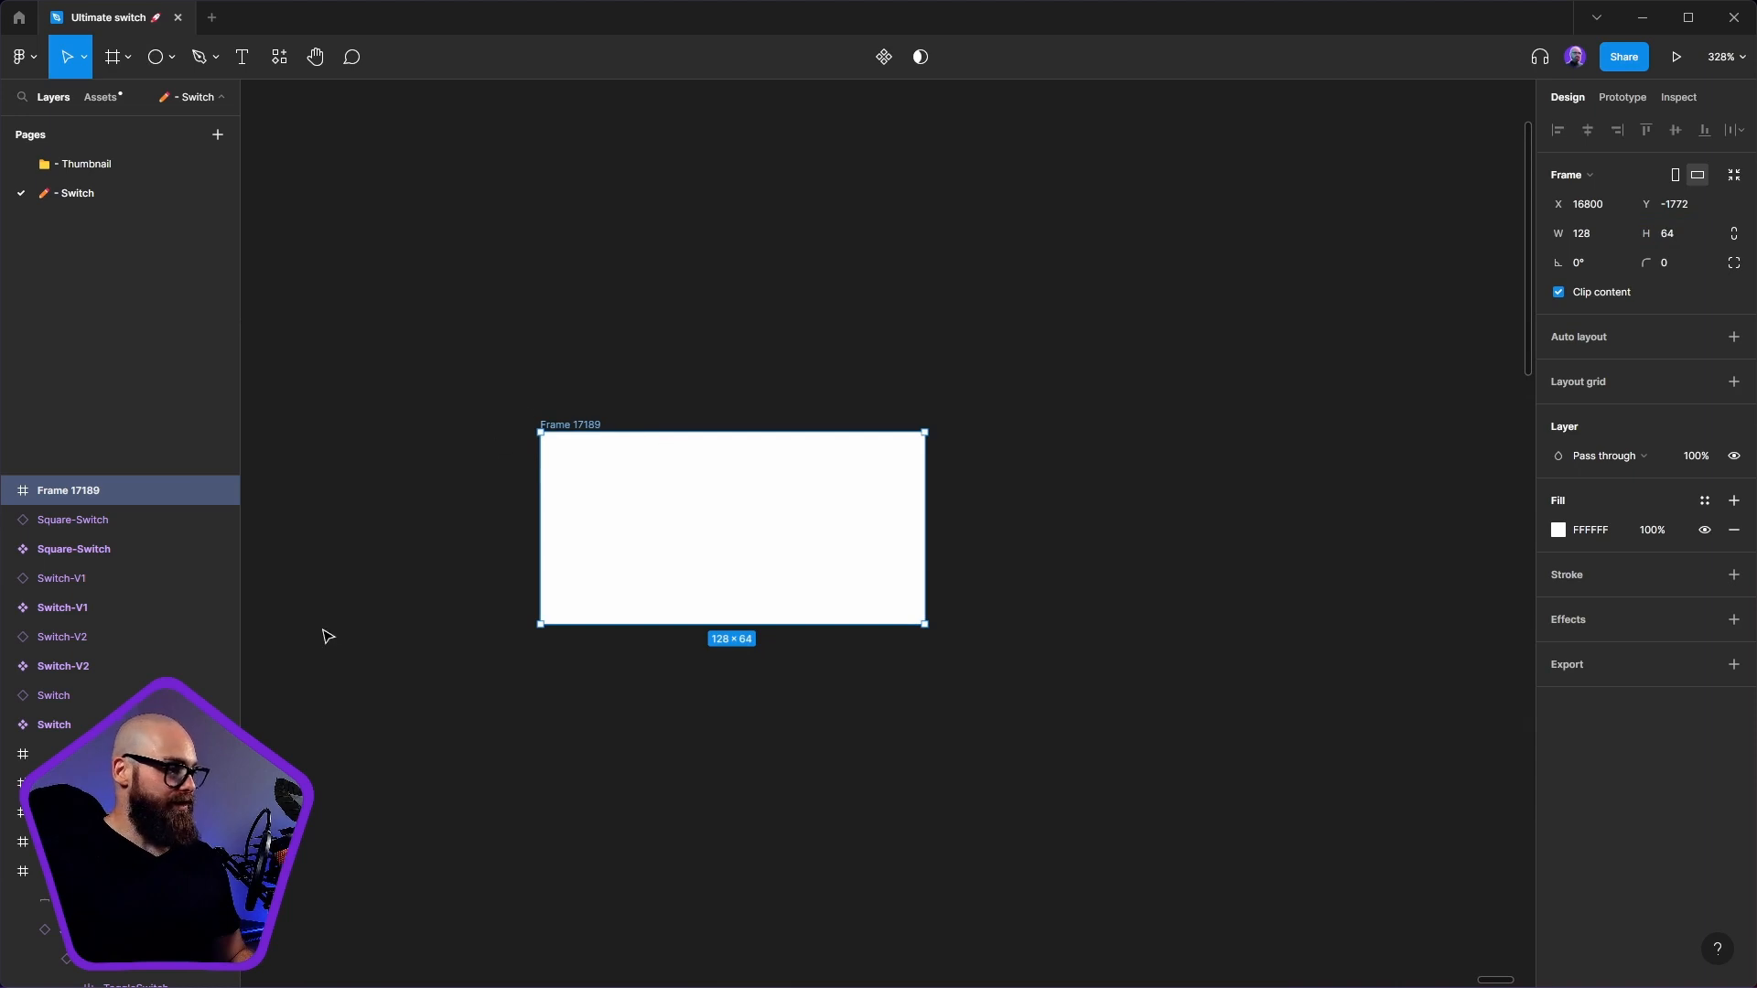
drag(413, 617, 616, 590)
double_click(761, 400)
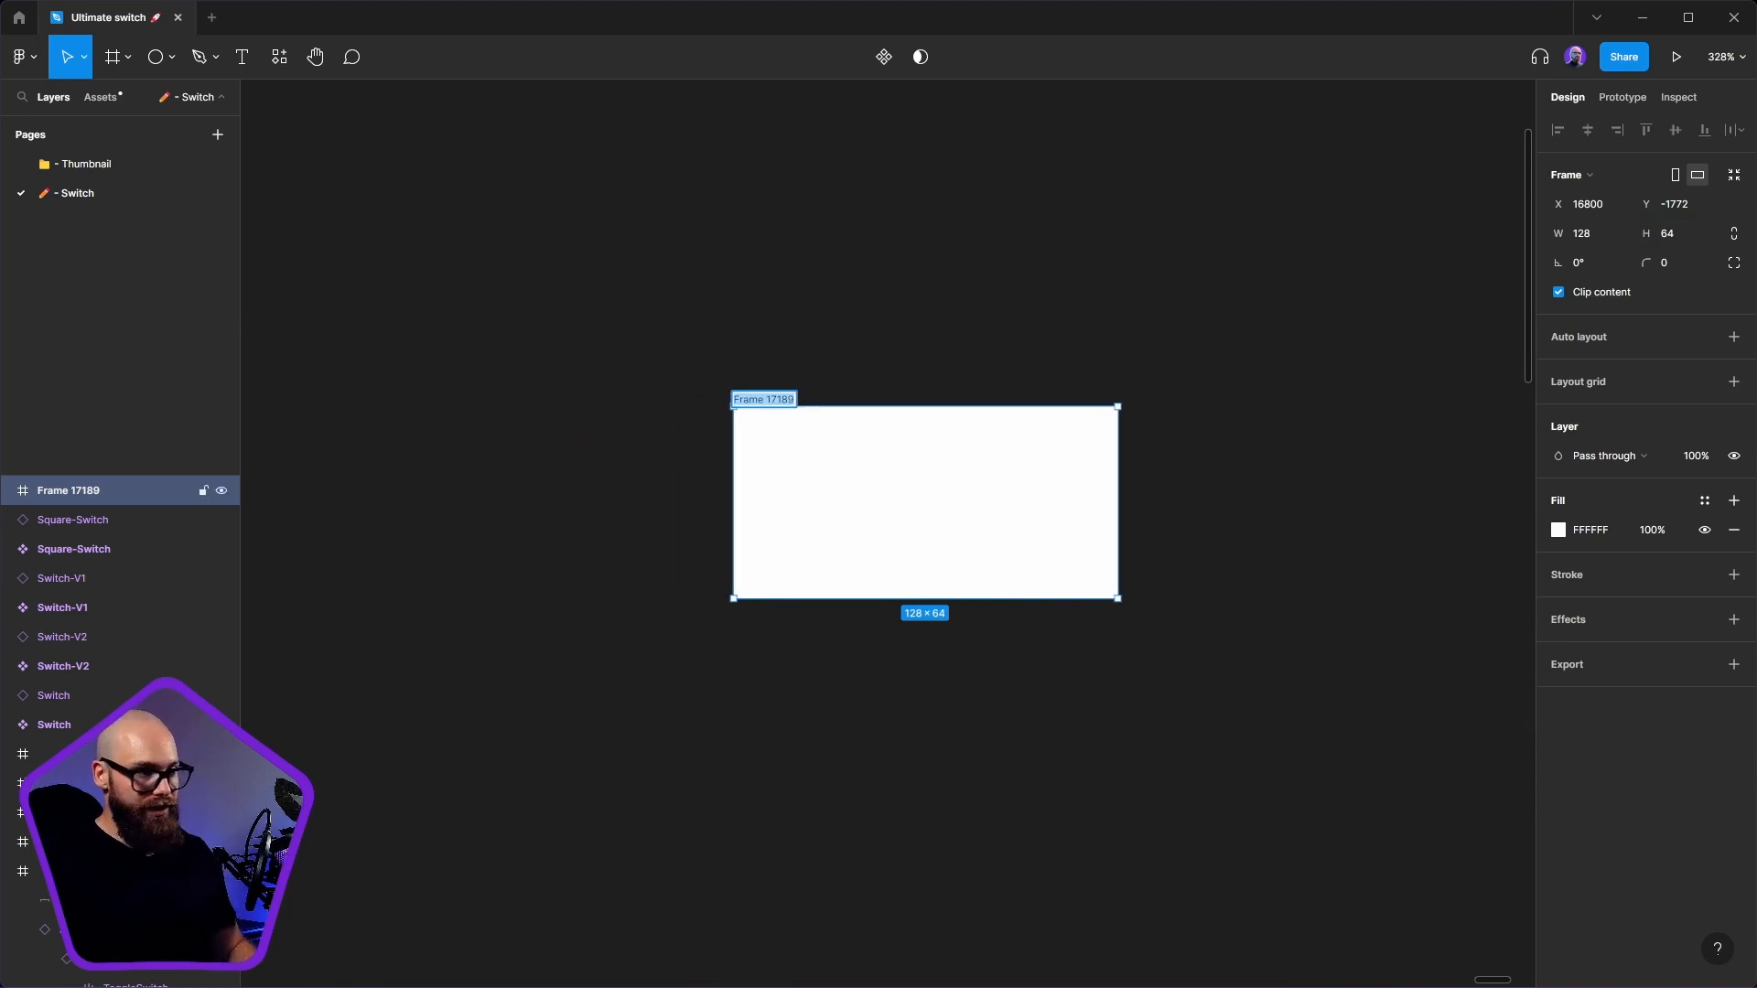
text(Switch)
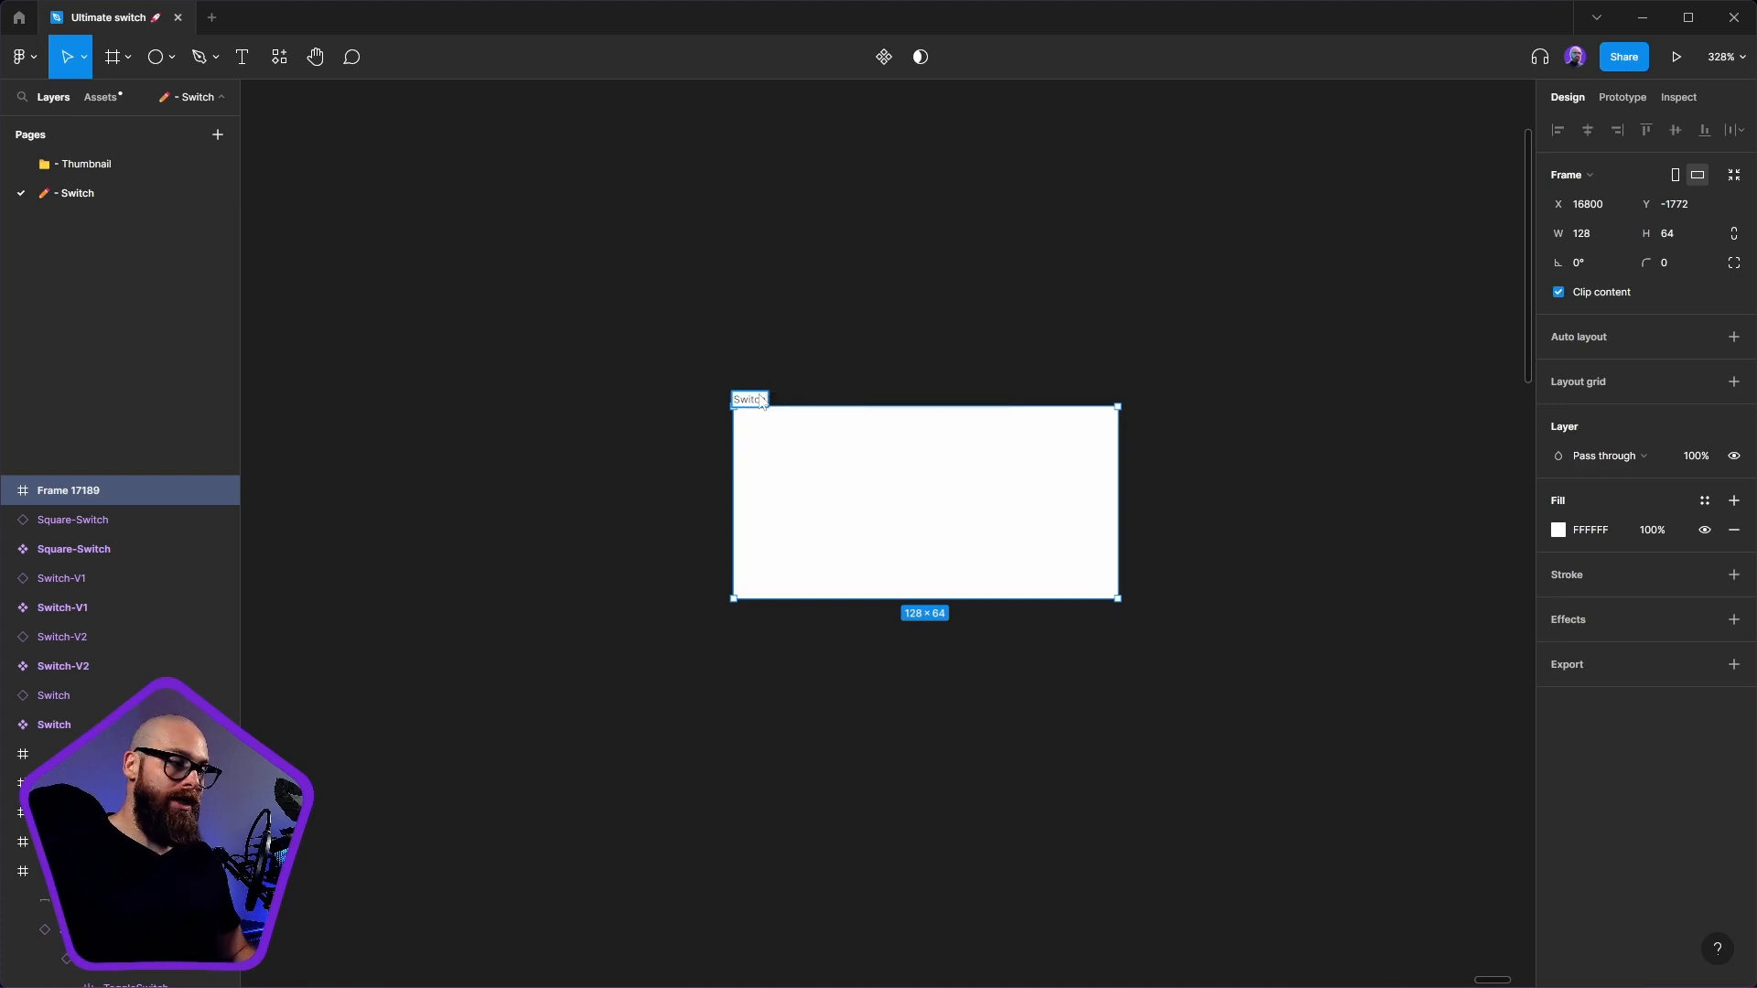
key(Return)
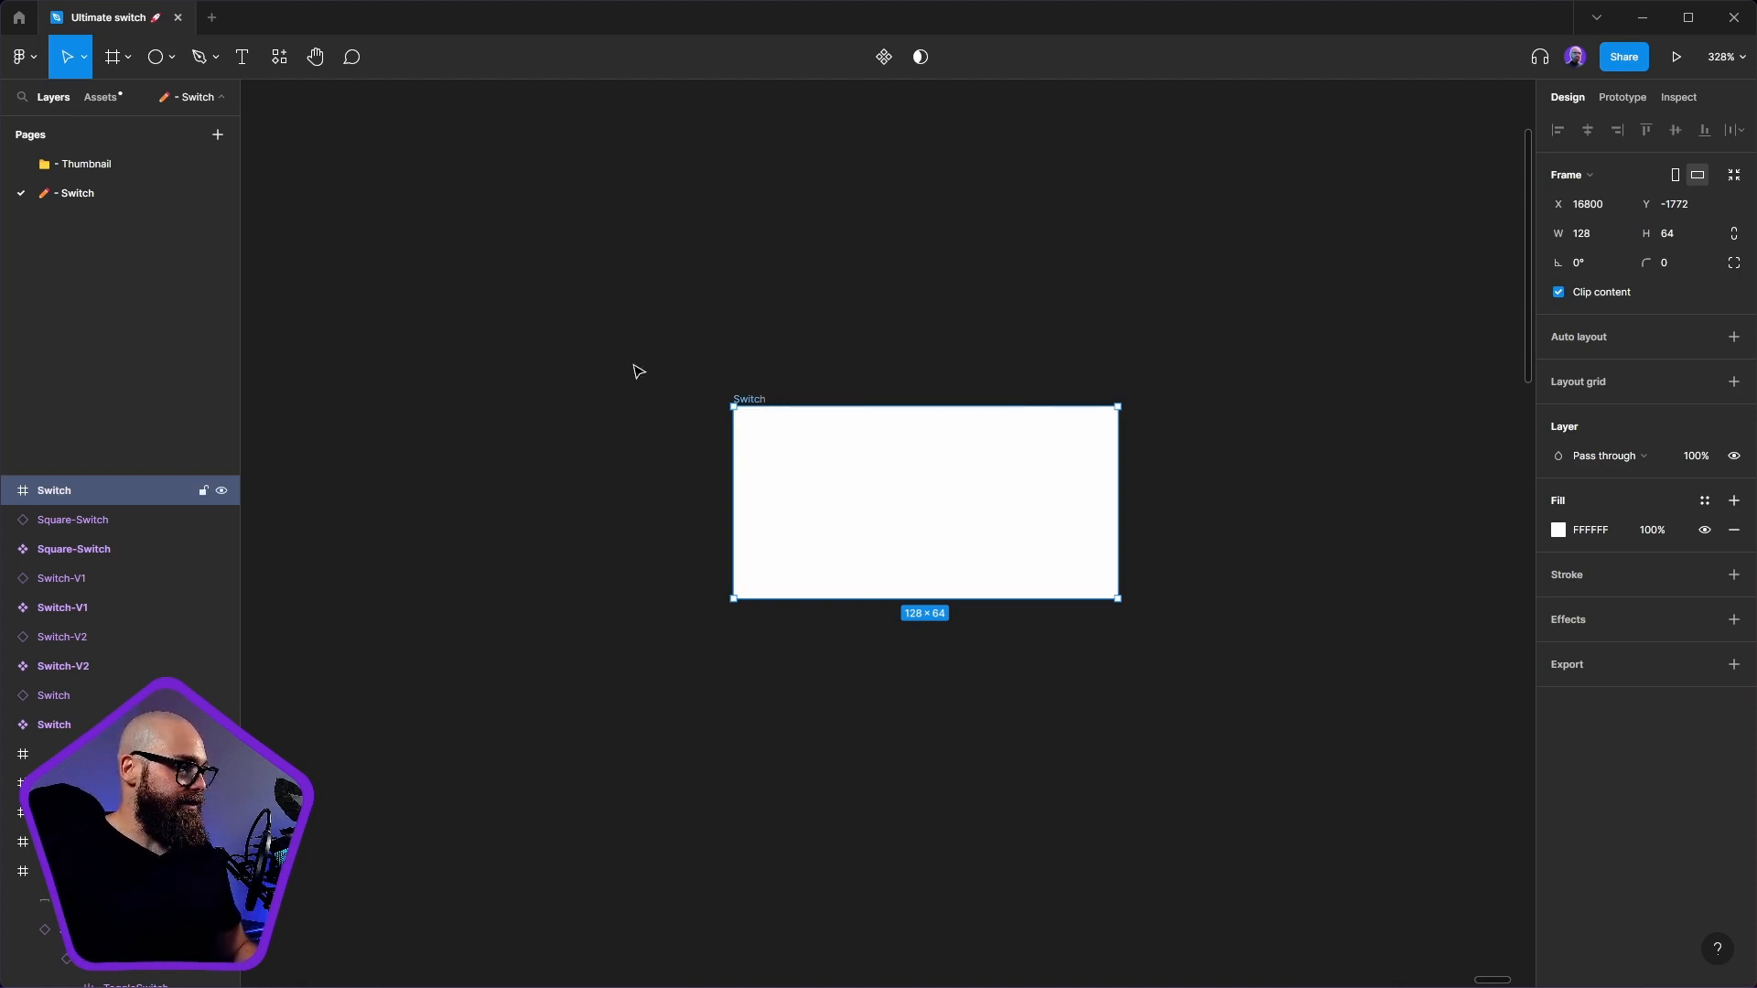
- Create two adjoining square frames of about 70 × 70 beside the Switch frame and select both
click(128, 57)
click(154, 101)
scroll(544, 395, left, 2)
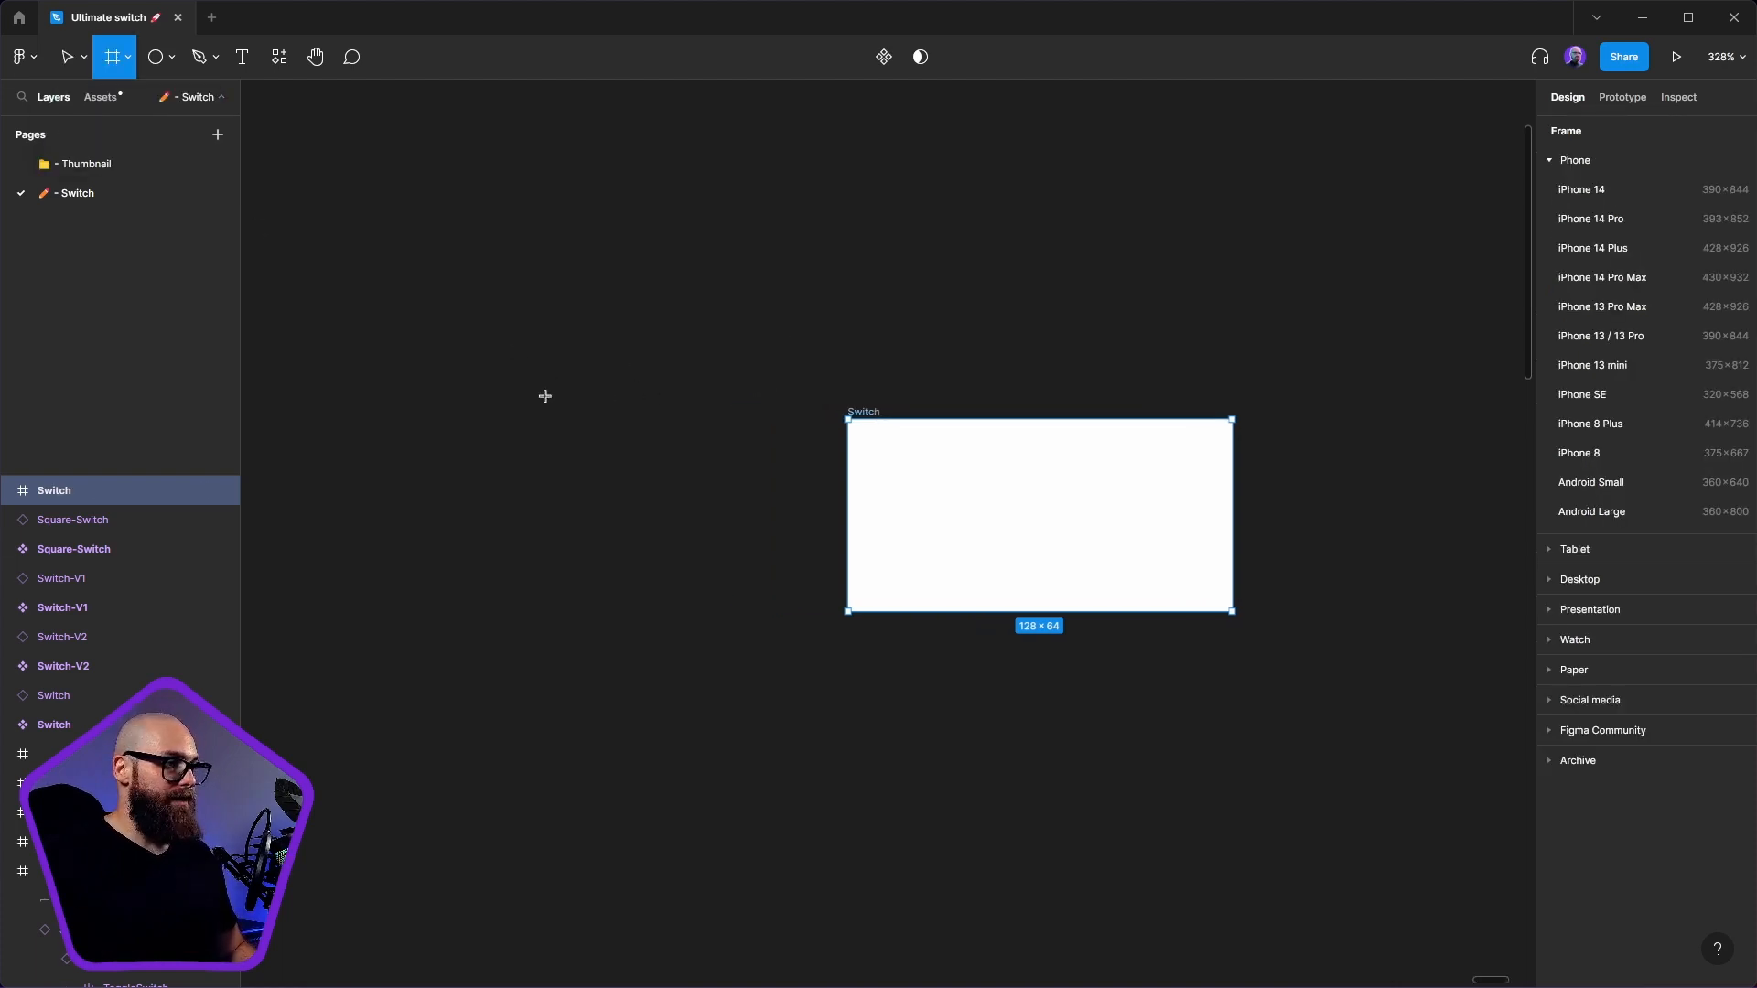
mouse_move(407, 267)
mouse_down()
mouse_move(576, 431)
mouse_move(635, 447)
mouse_move(616, 467)
mouse_move(911, 595)
mouse_move(799, 553)
mouse_up()
scroll(537, 349, up, 3)
shift+click(644, 498)
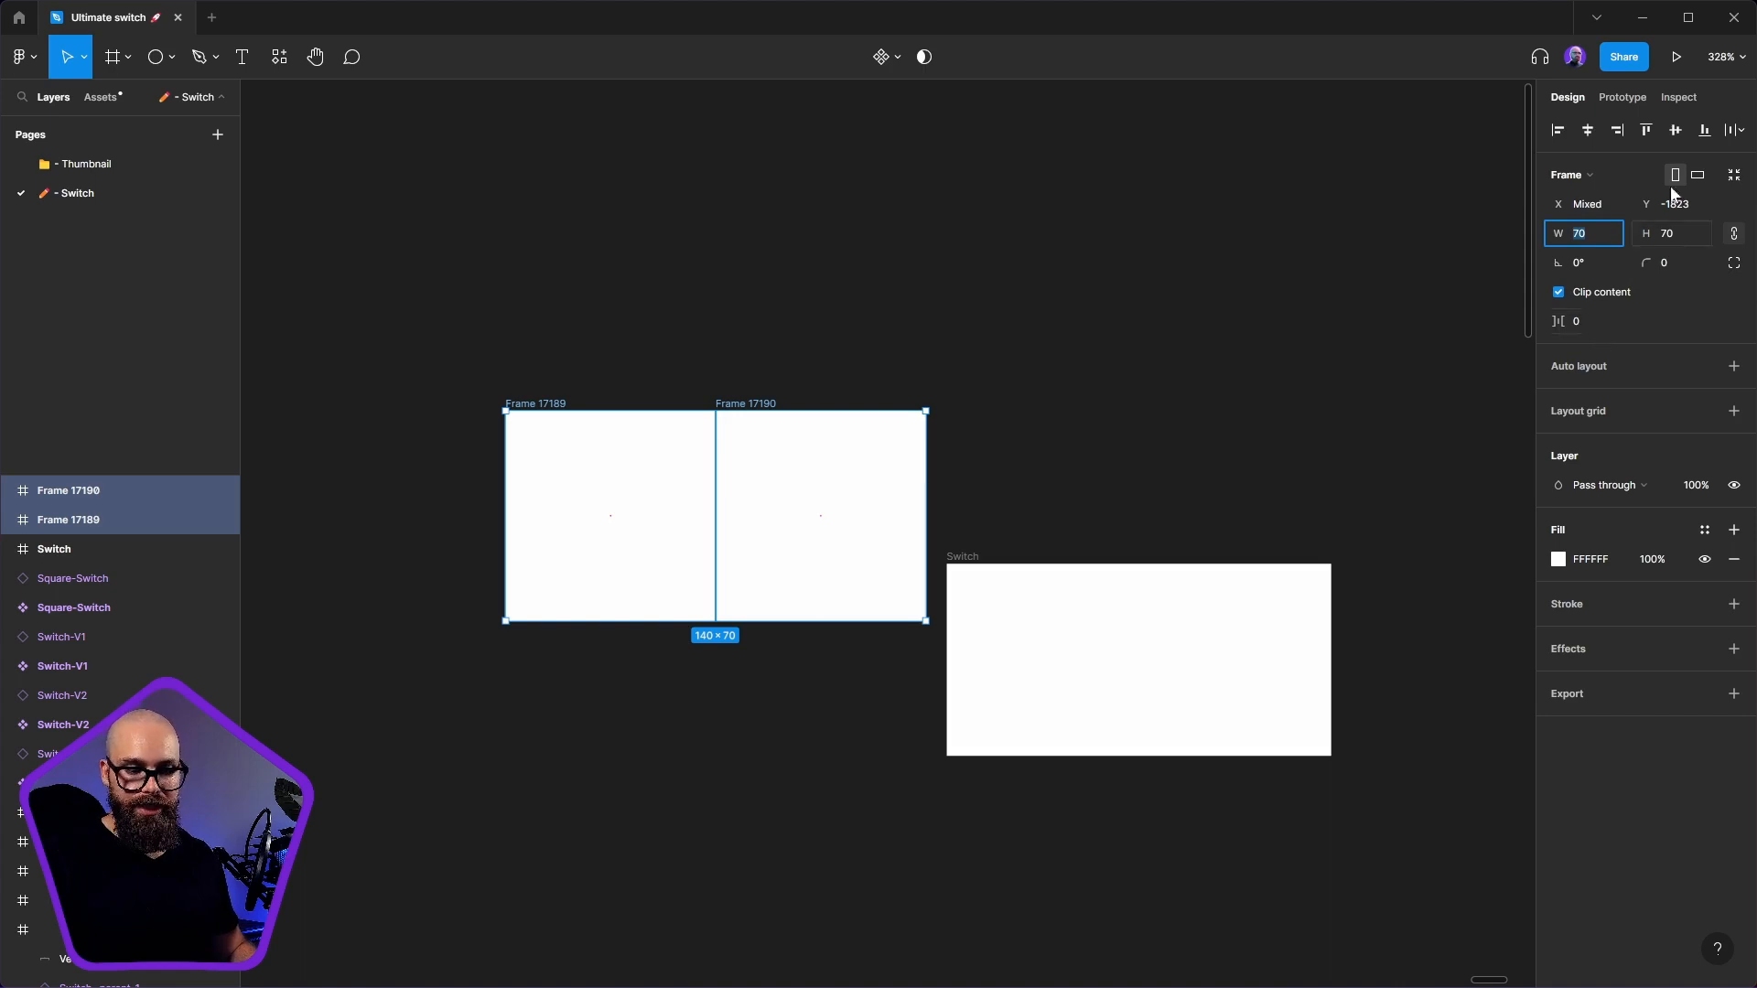
- Resize both selected square frames to 64 × 64
click(1688, 237)
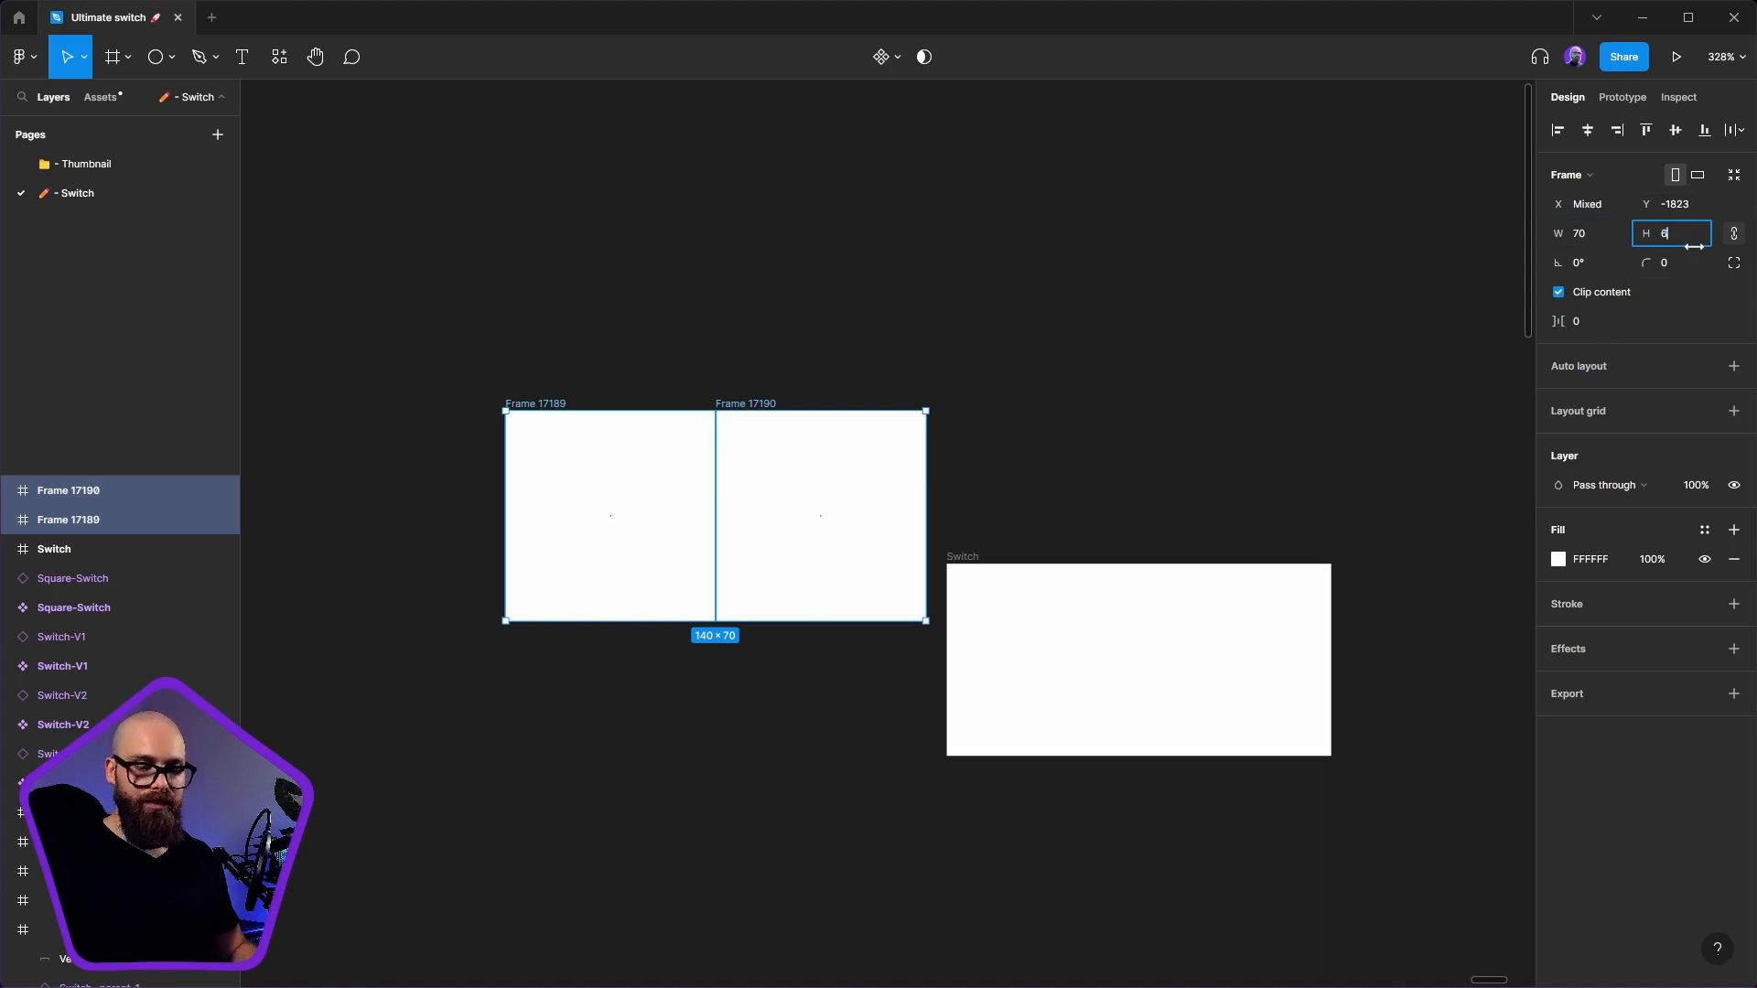
key(Return)
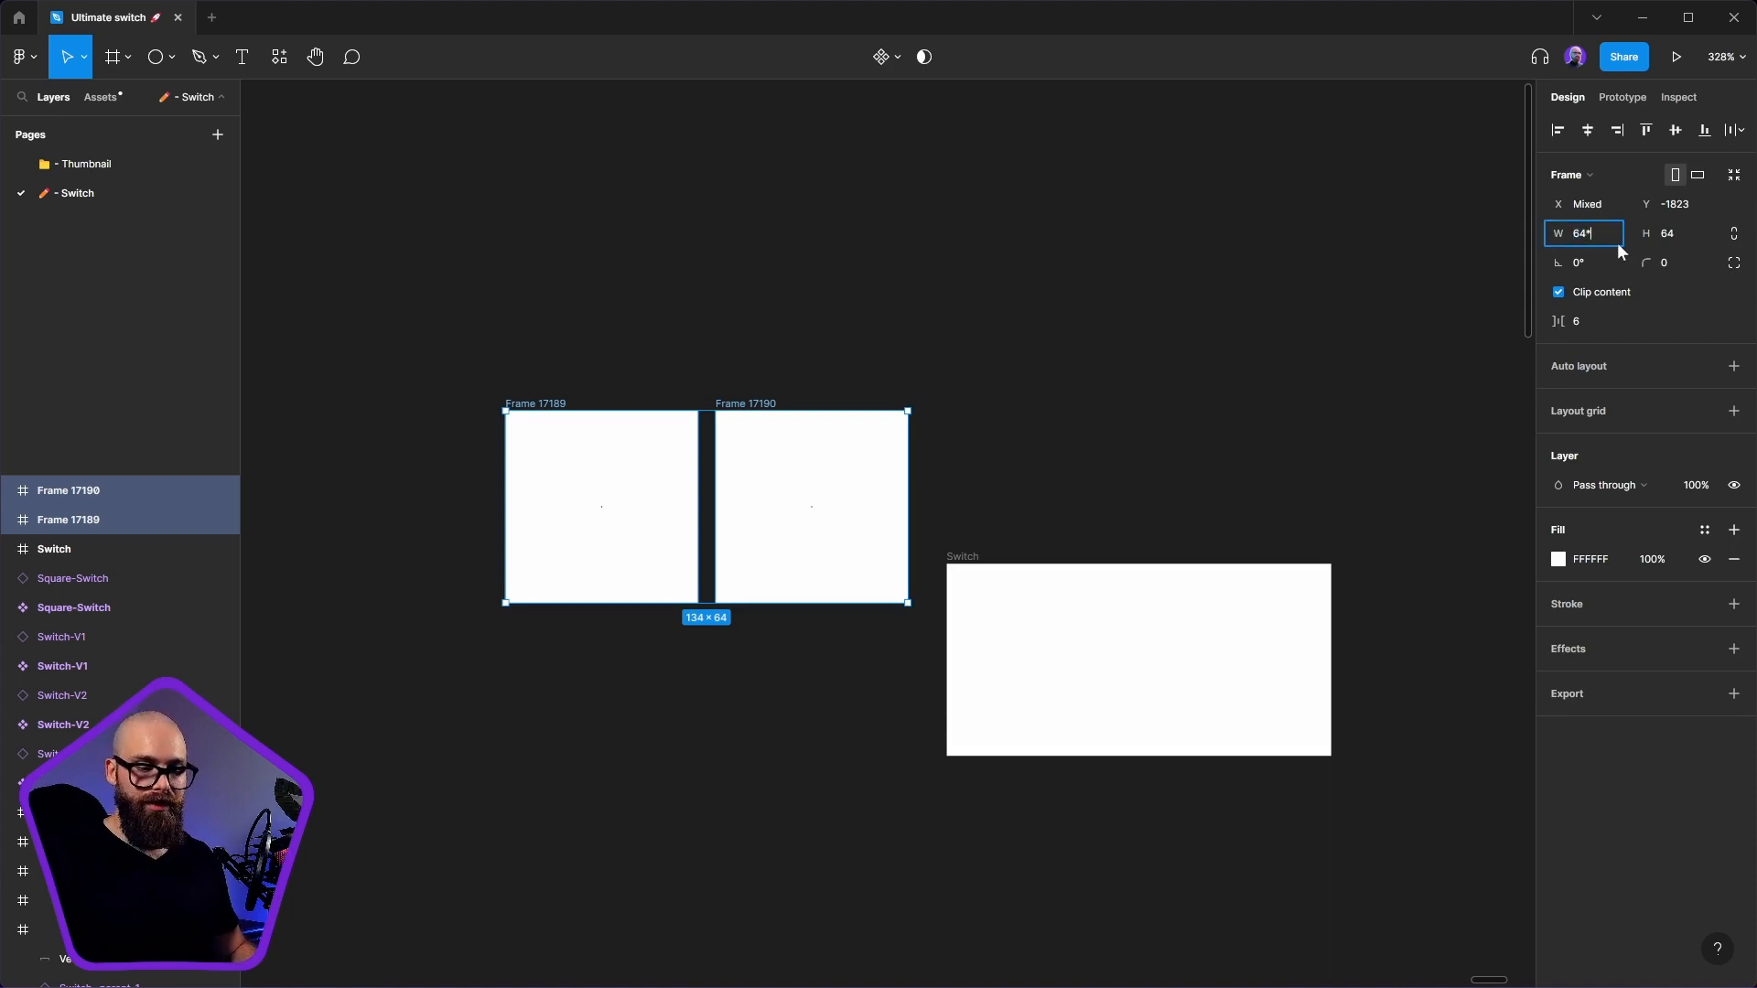
text(2)
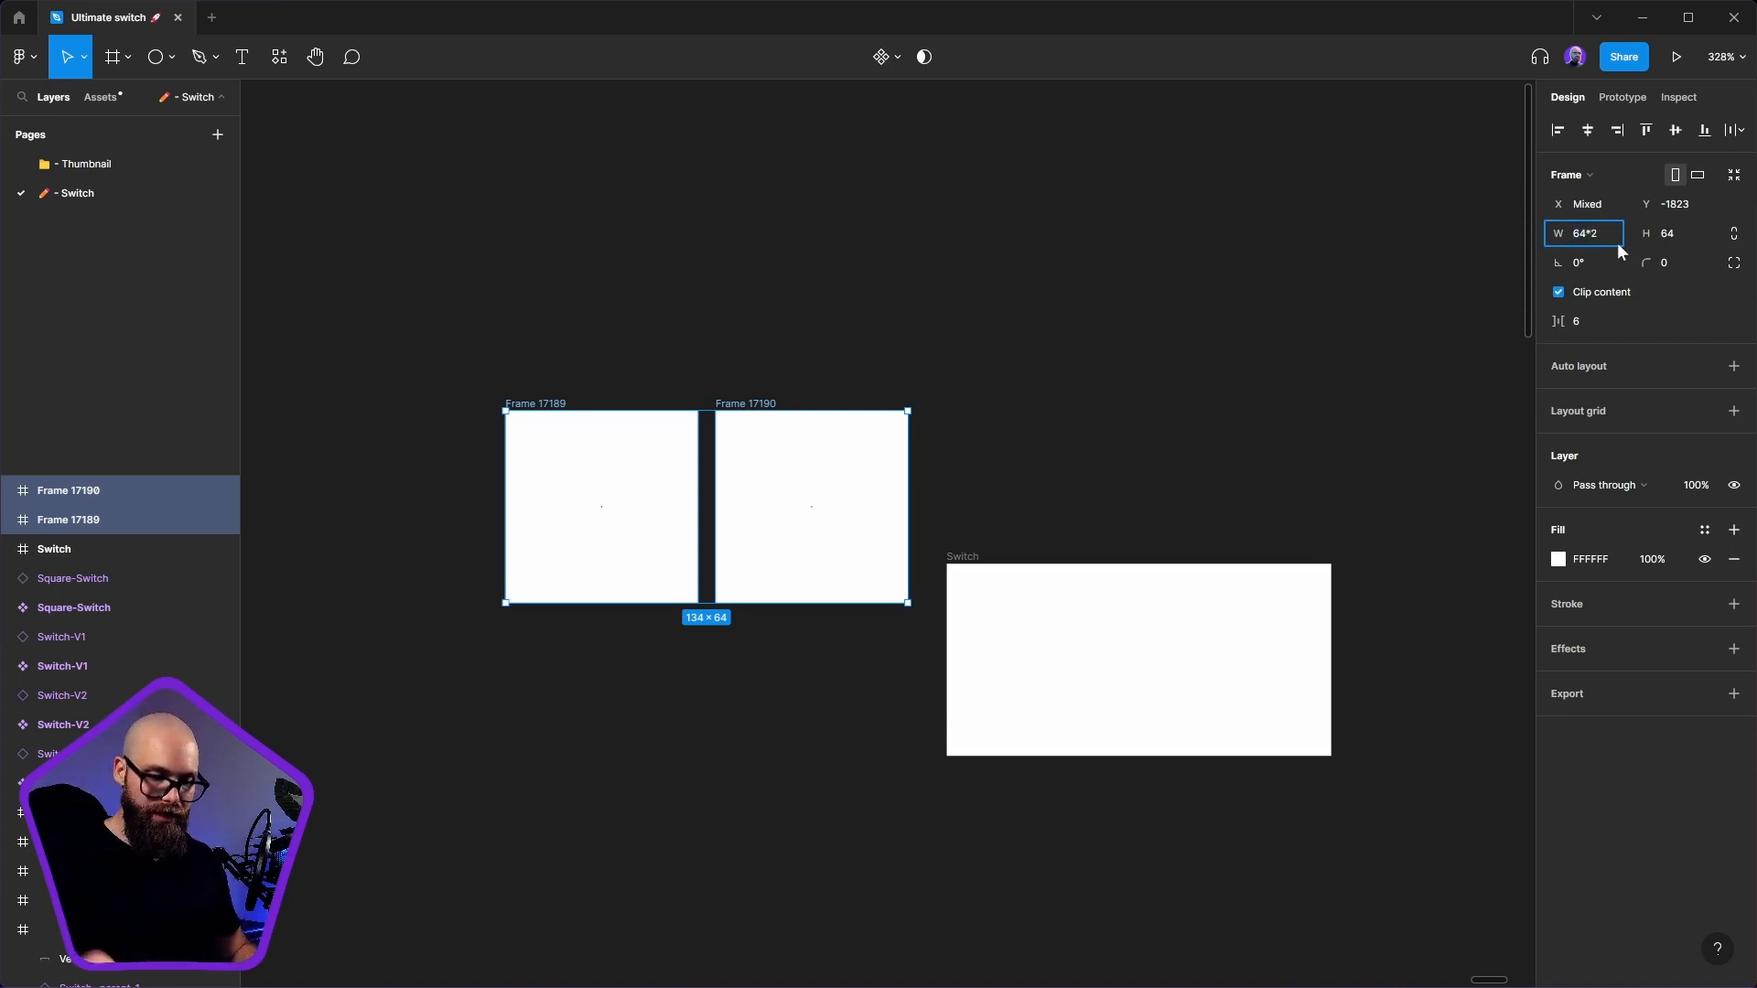
key(Return)
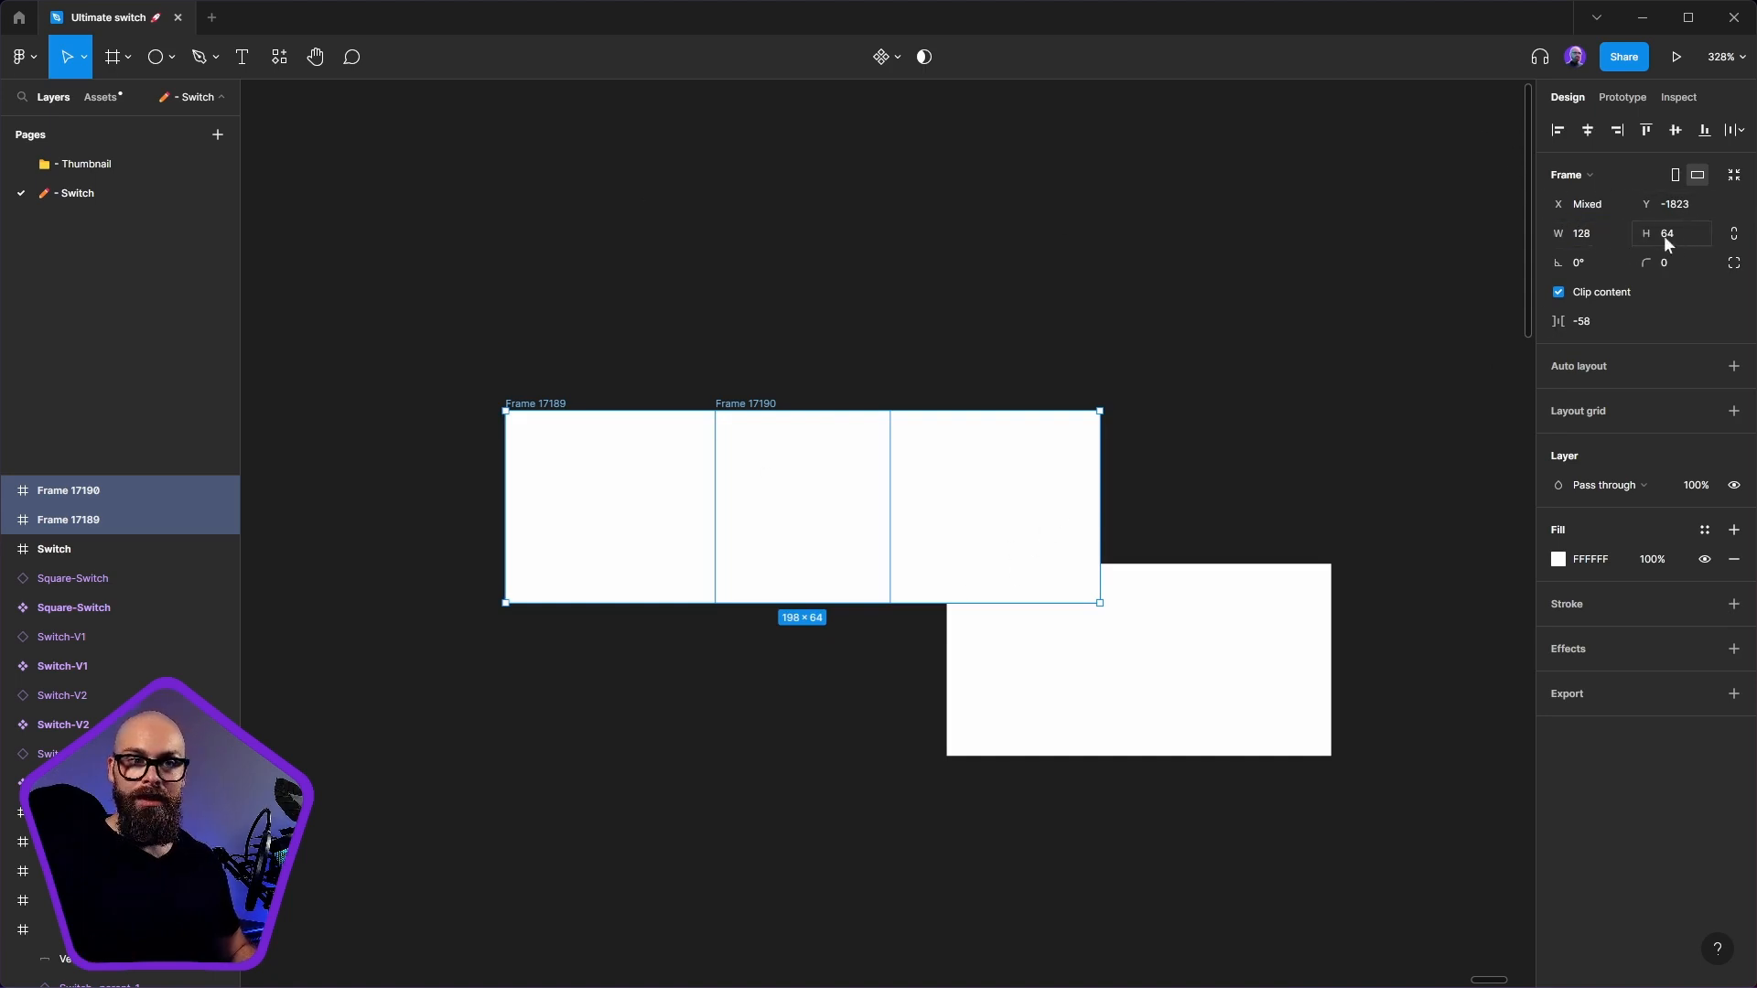
key(ctrl+z)
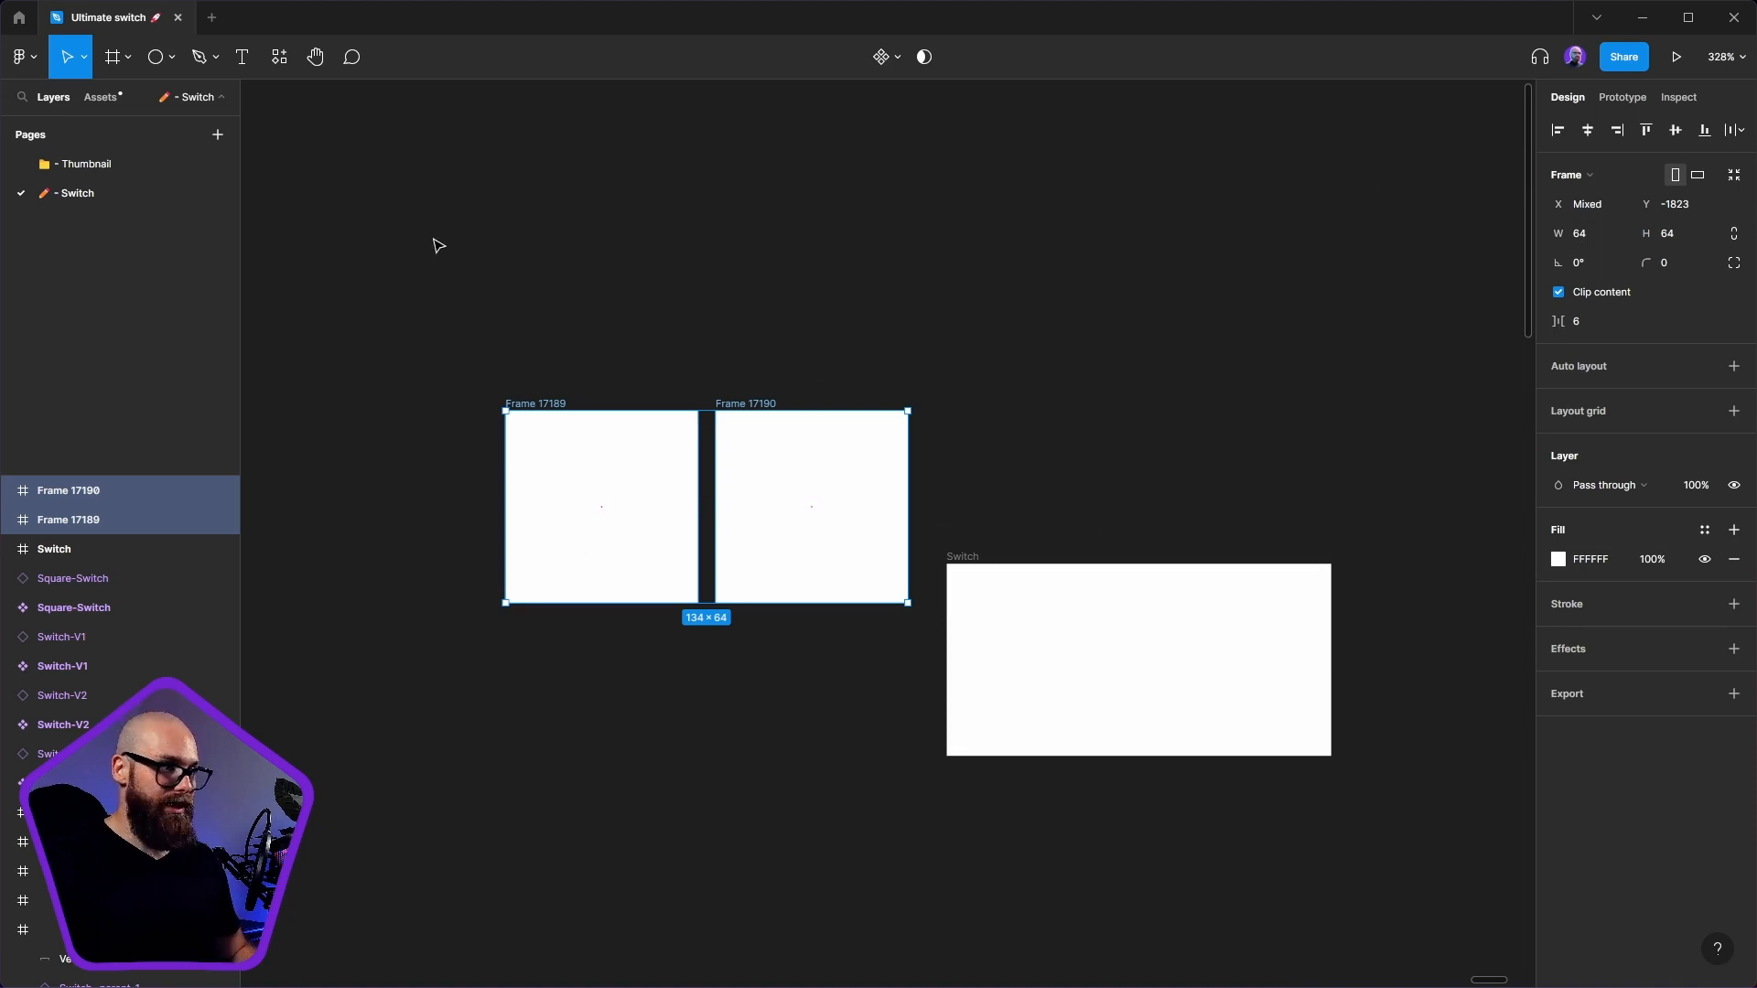
- Rename the first of the two square frames to "Spacer"
click(612, 460)
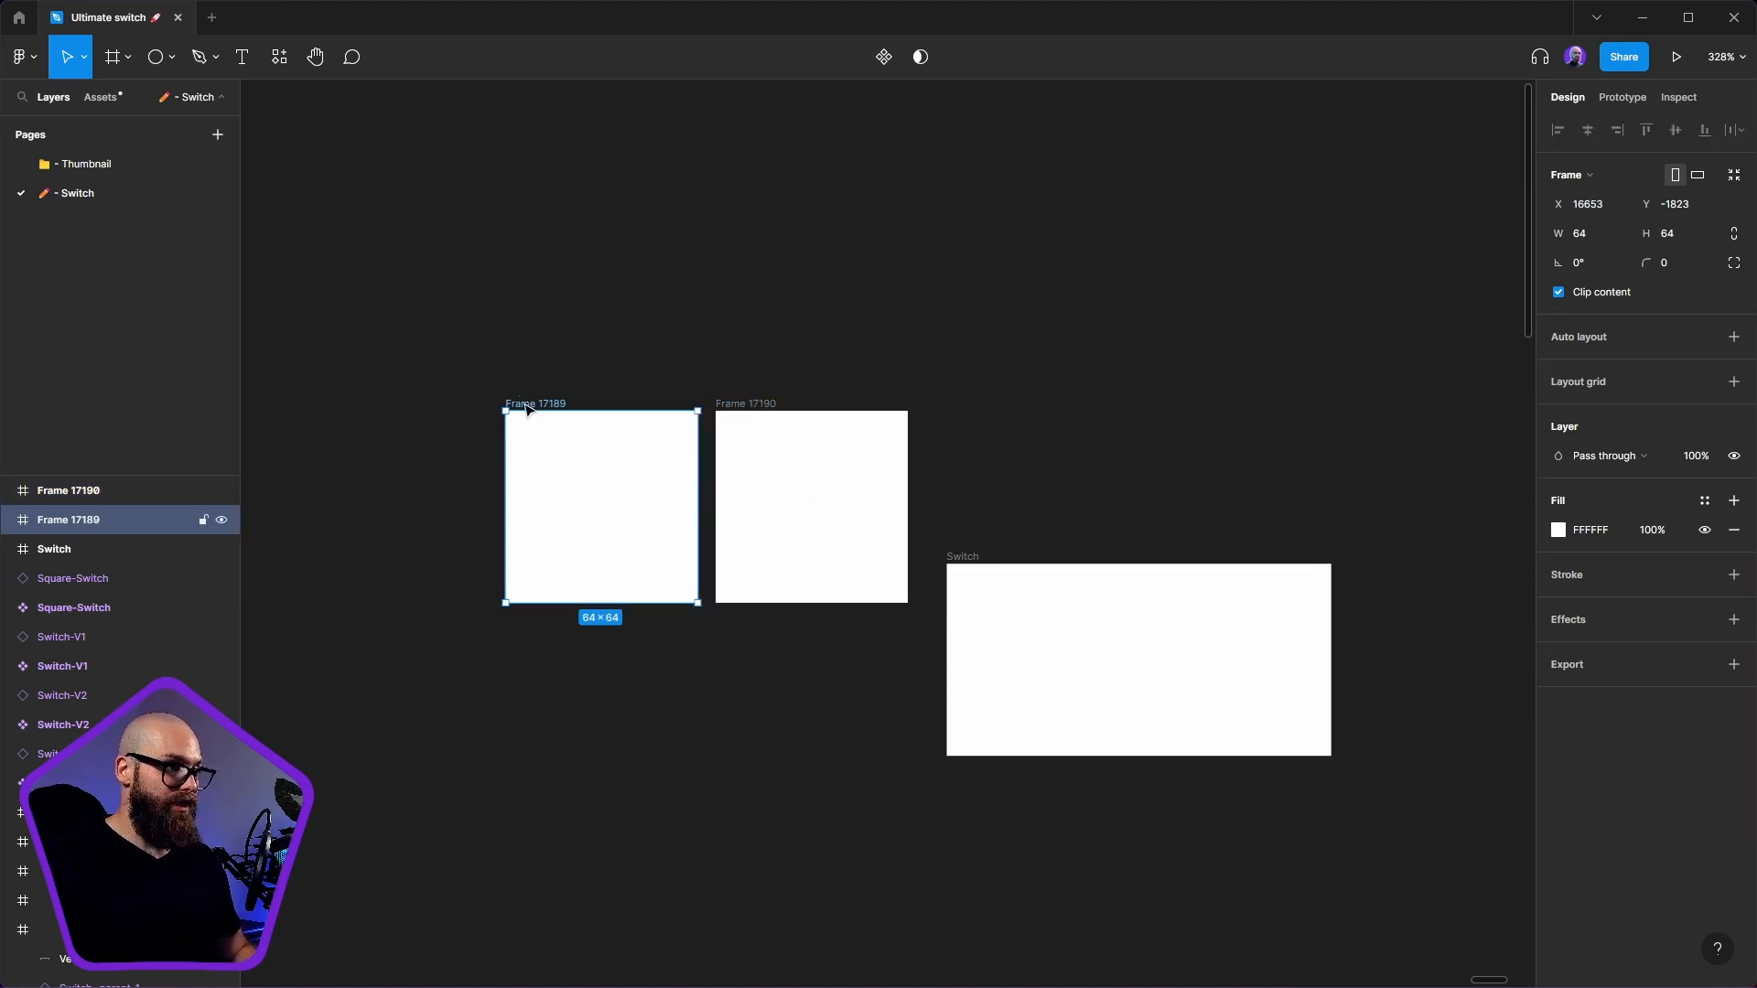
double_click(528, 405)
text(Spacer)
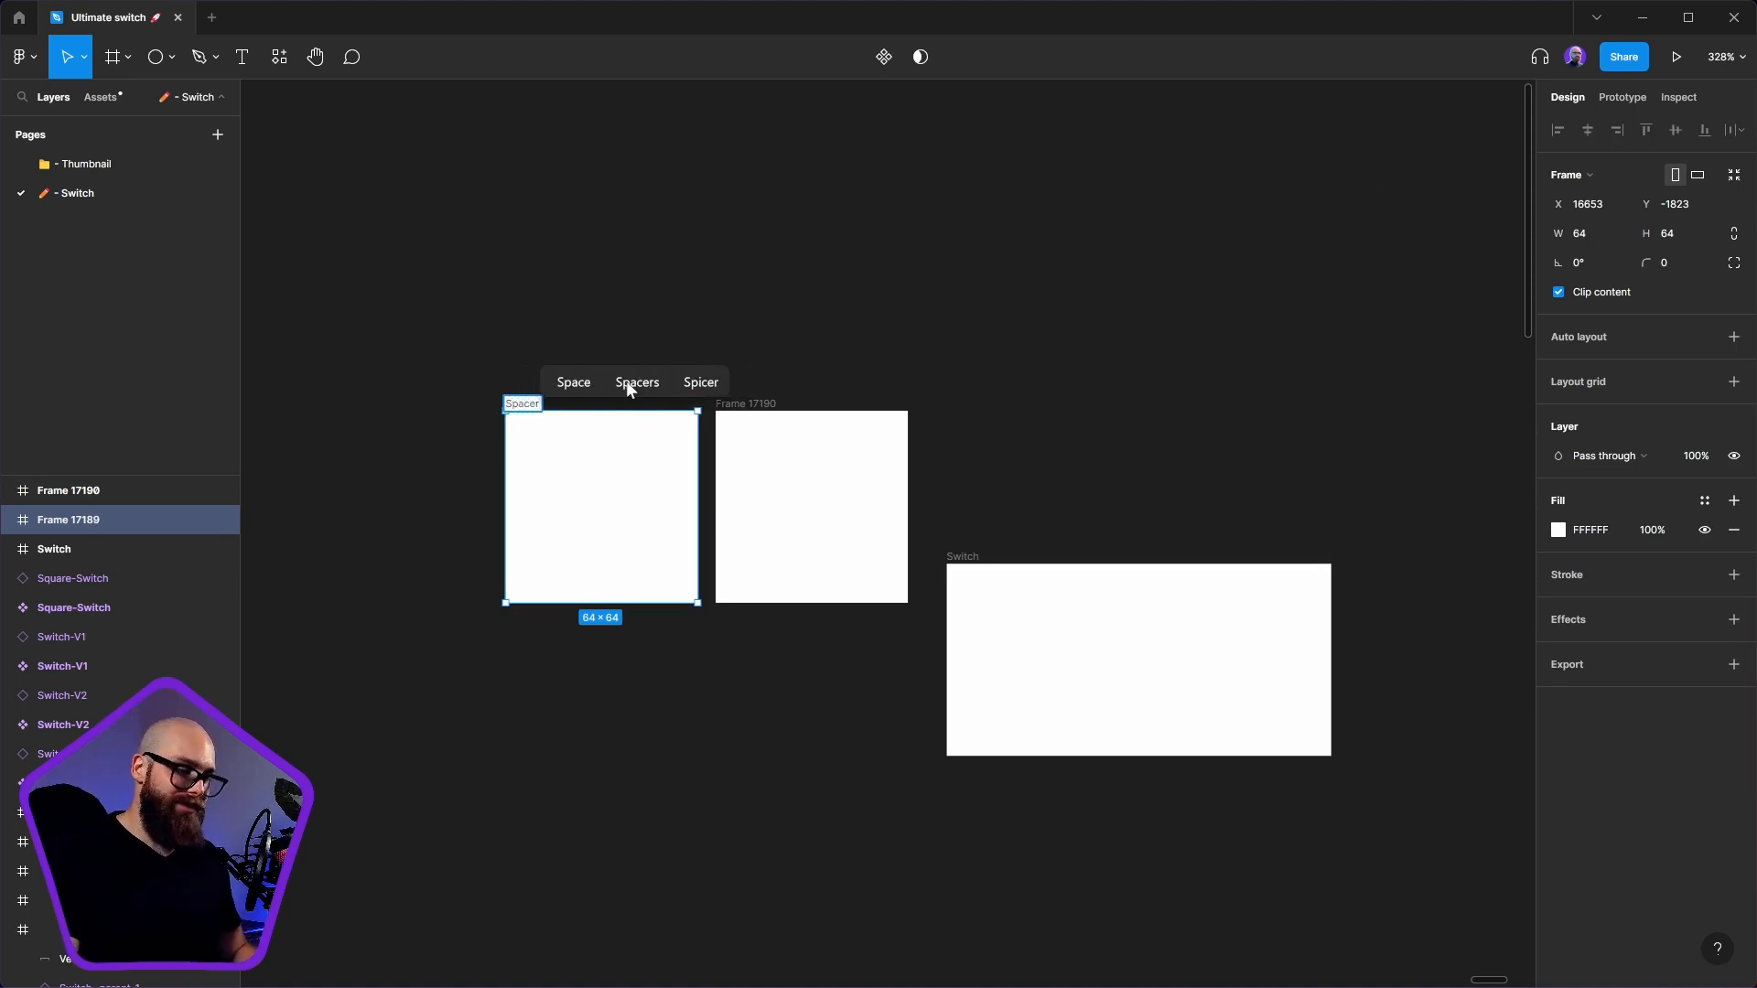
key(Return)
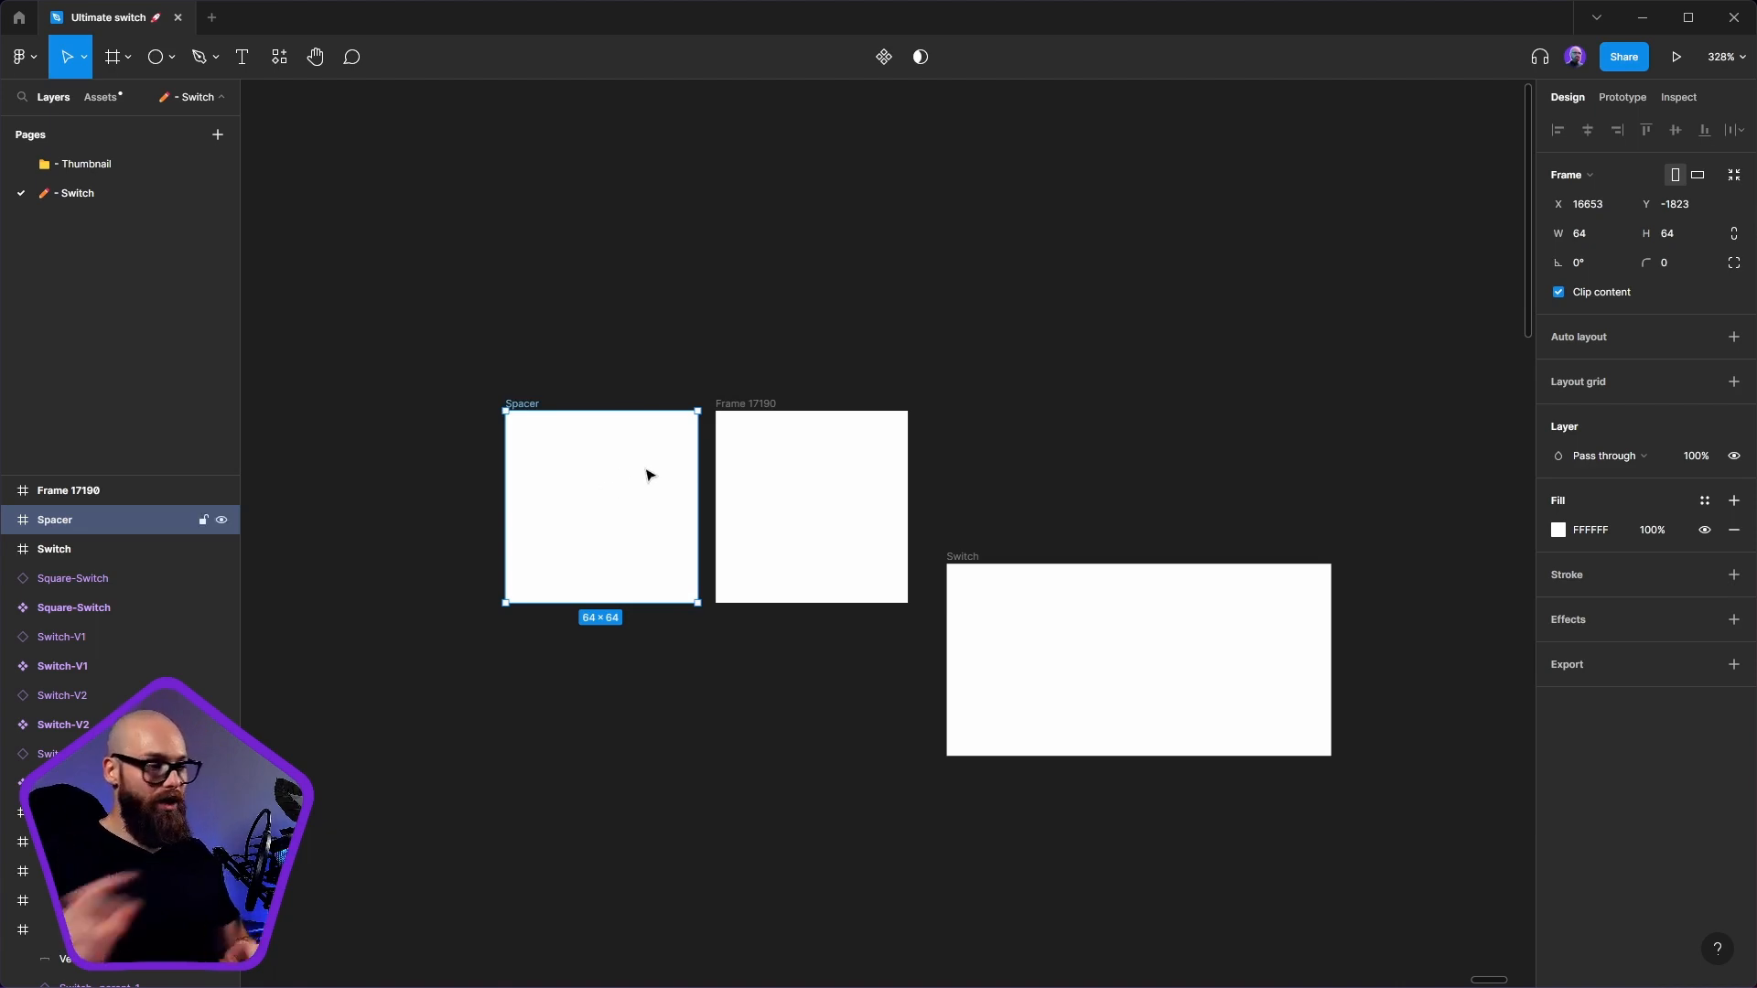
- Remove the white fill from both the Spacer frame and the square frame beside it
click(820, 444)
click(608, 458)
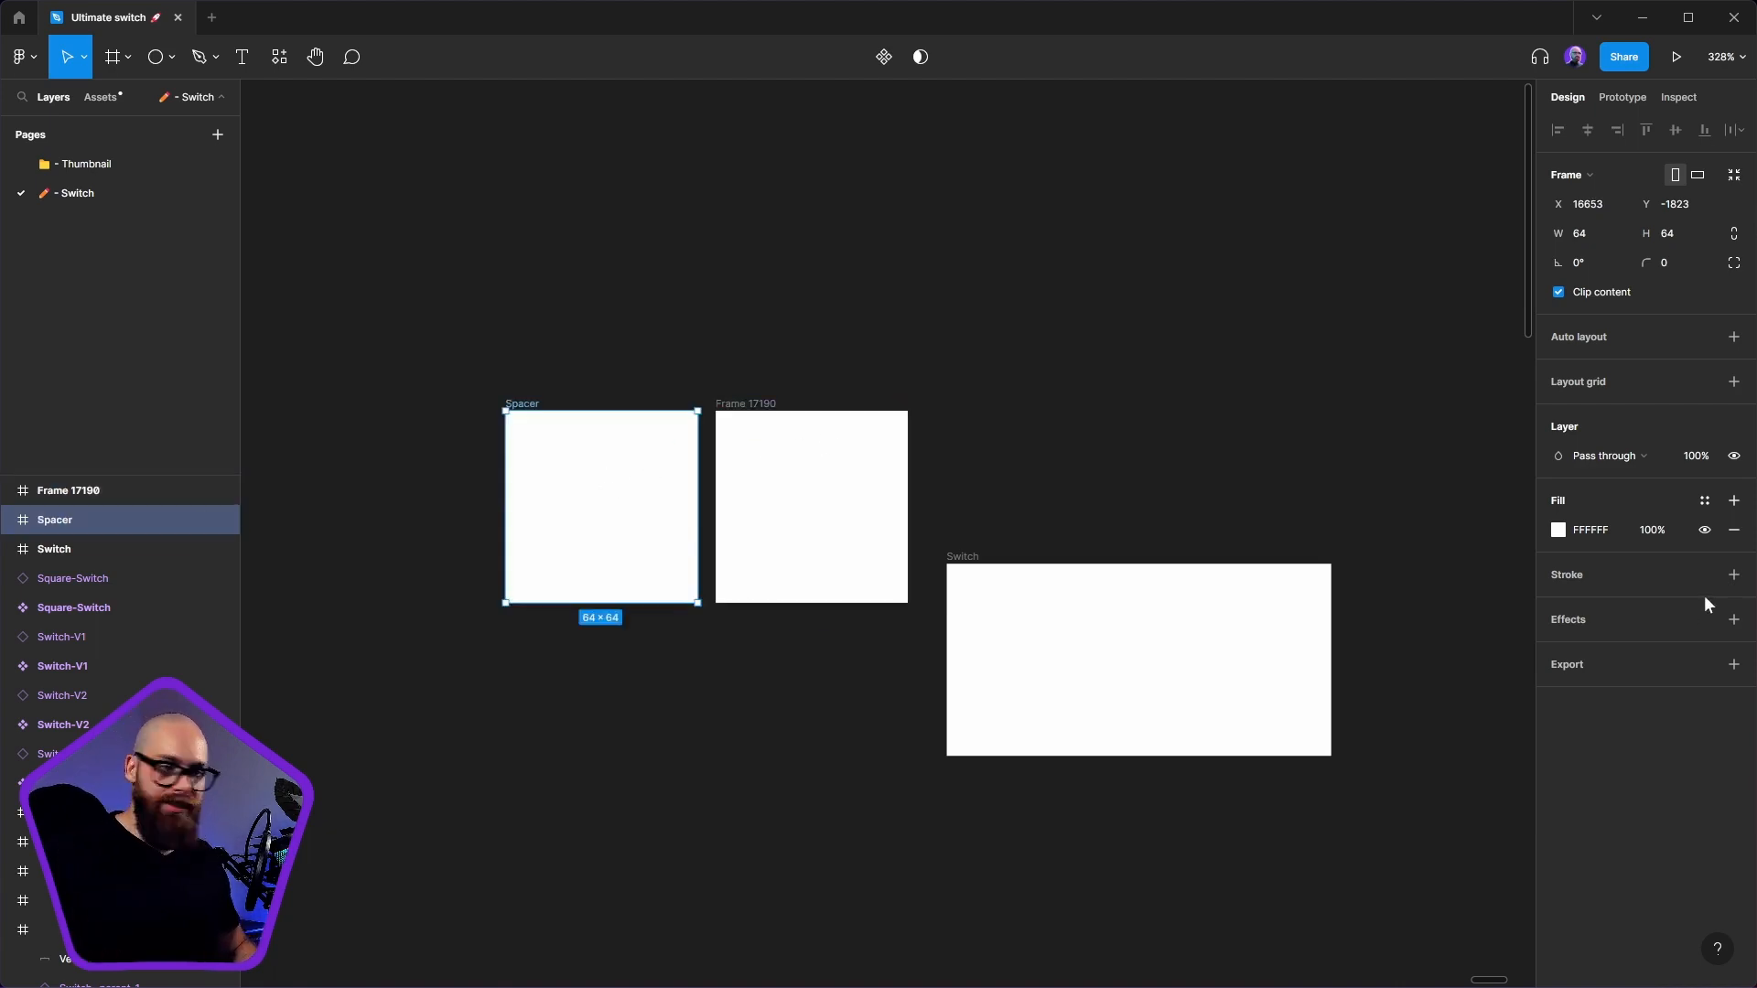
click(1734, 530)
click(813, 506)
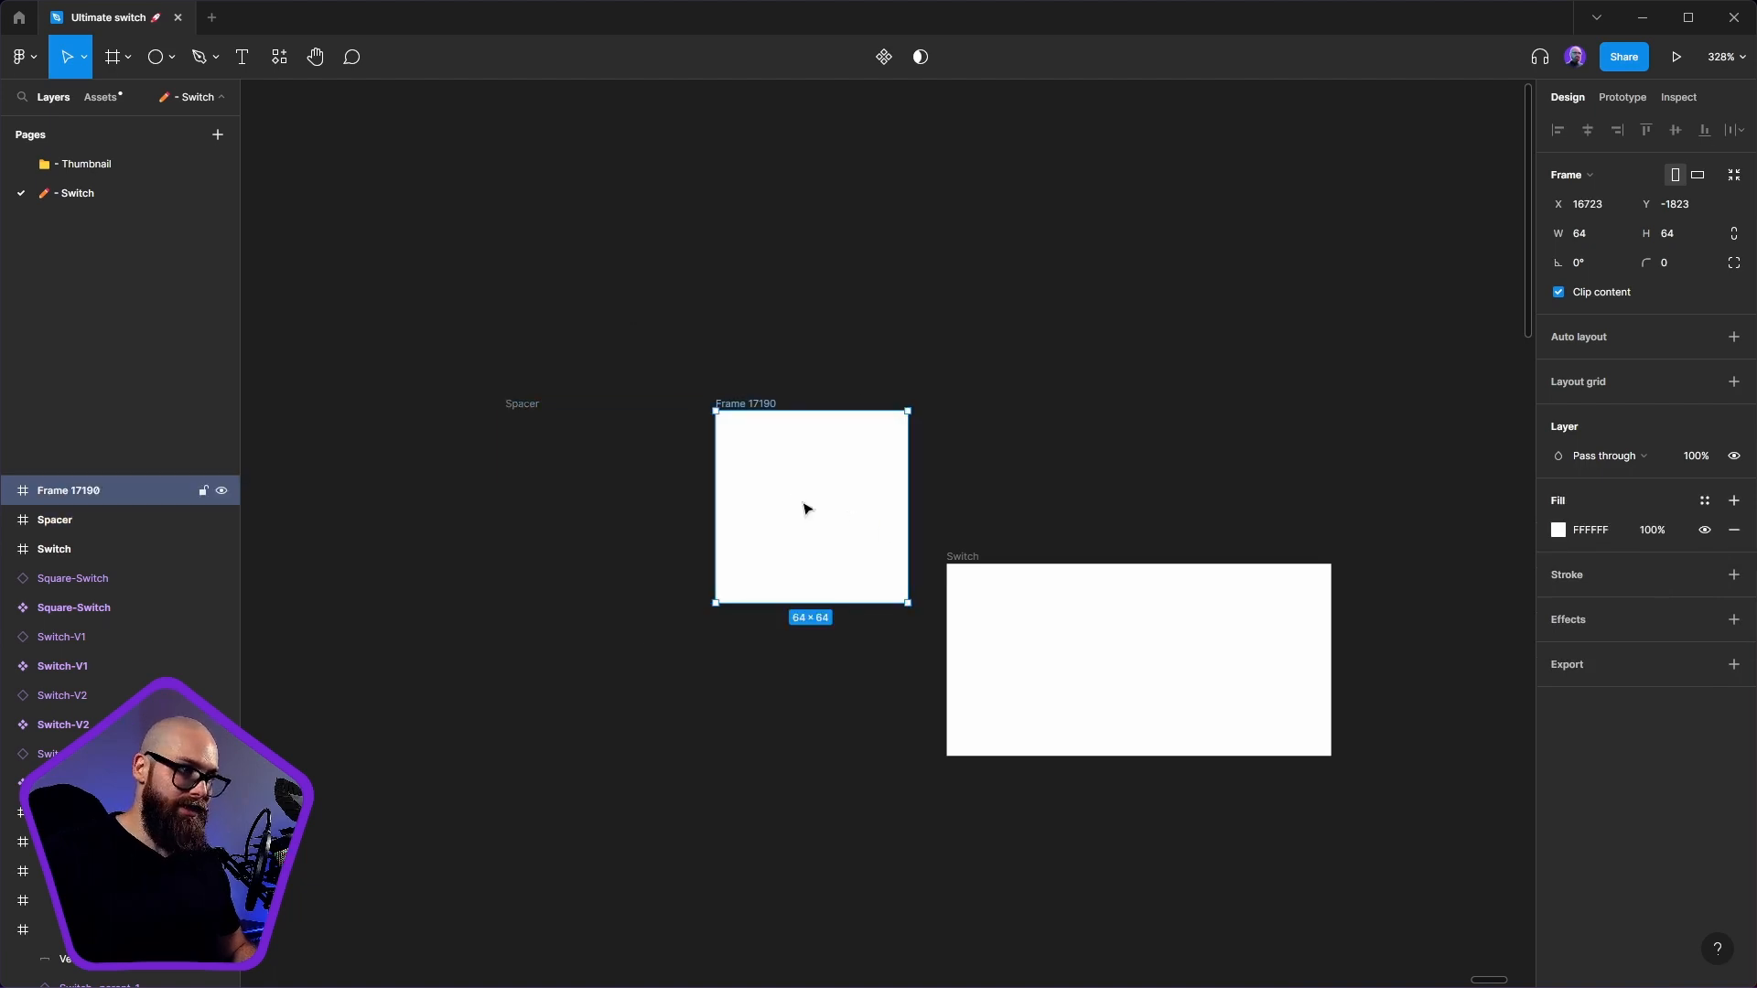
click(1733, 530)
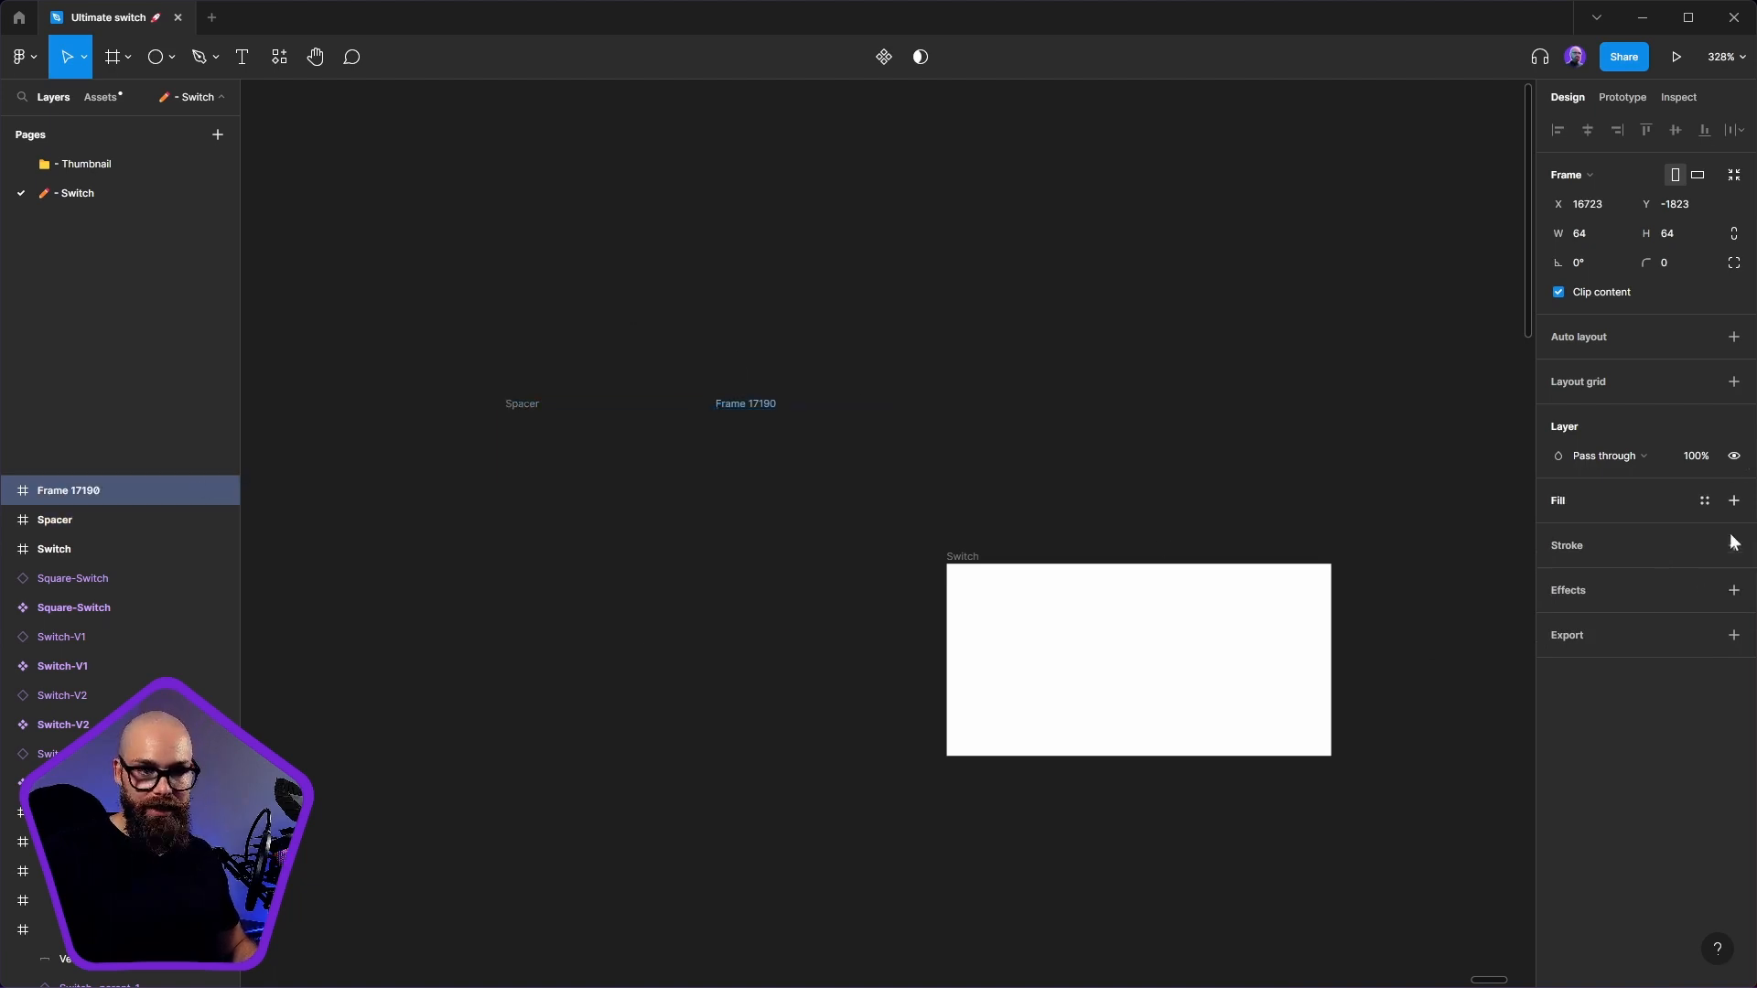
- Rename the square frame beside Spacer to "Toggle Section"
double_click(759, 403)
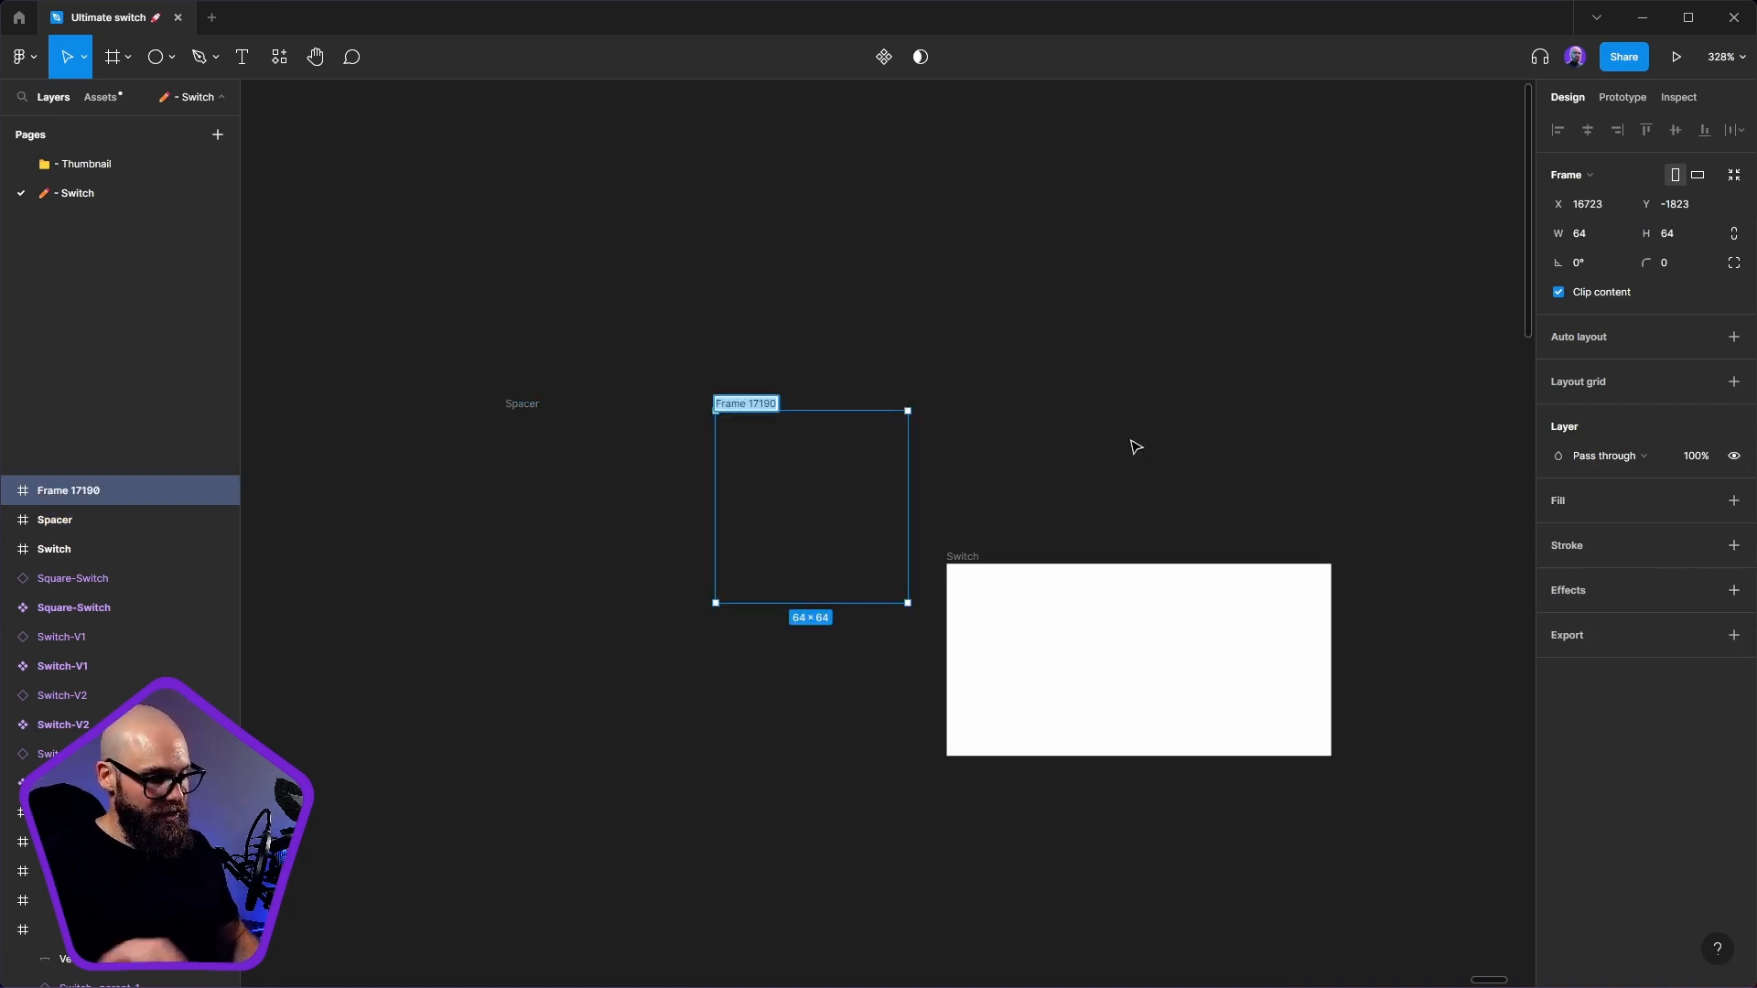
text(Toggle )
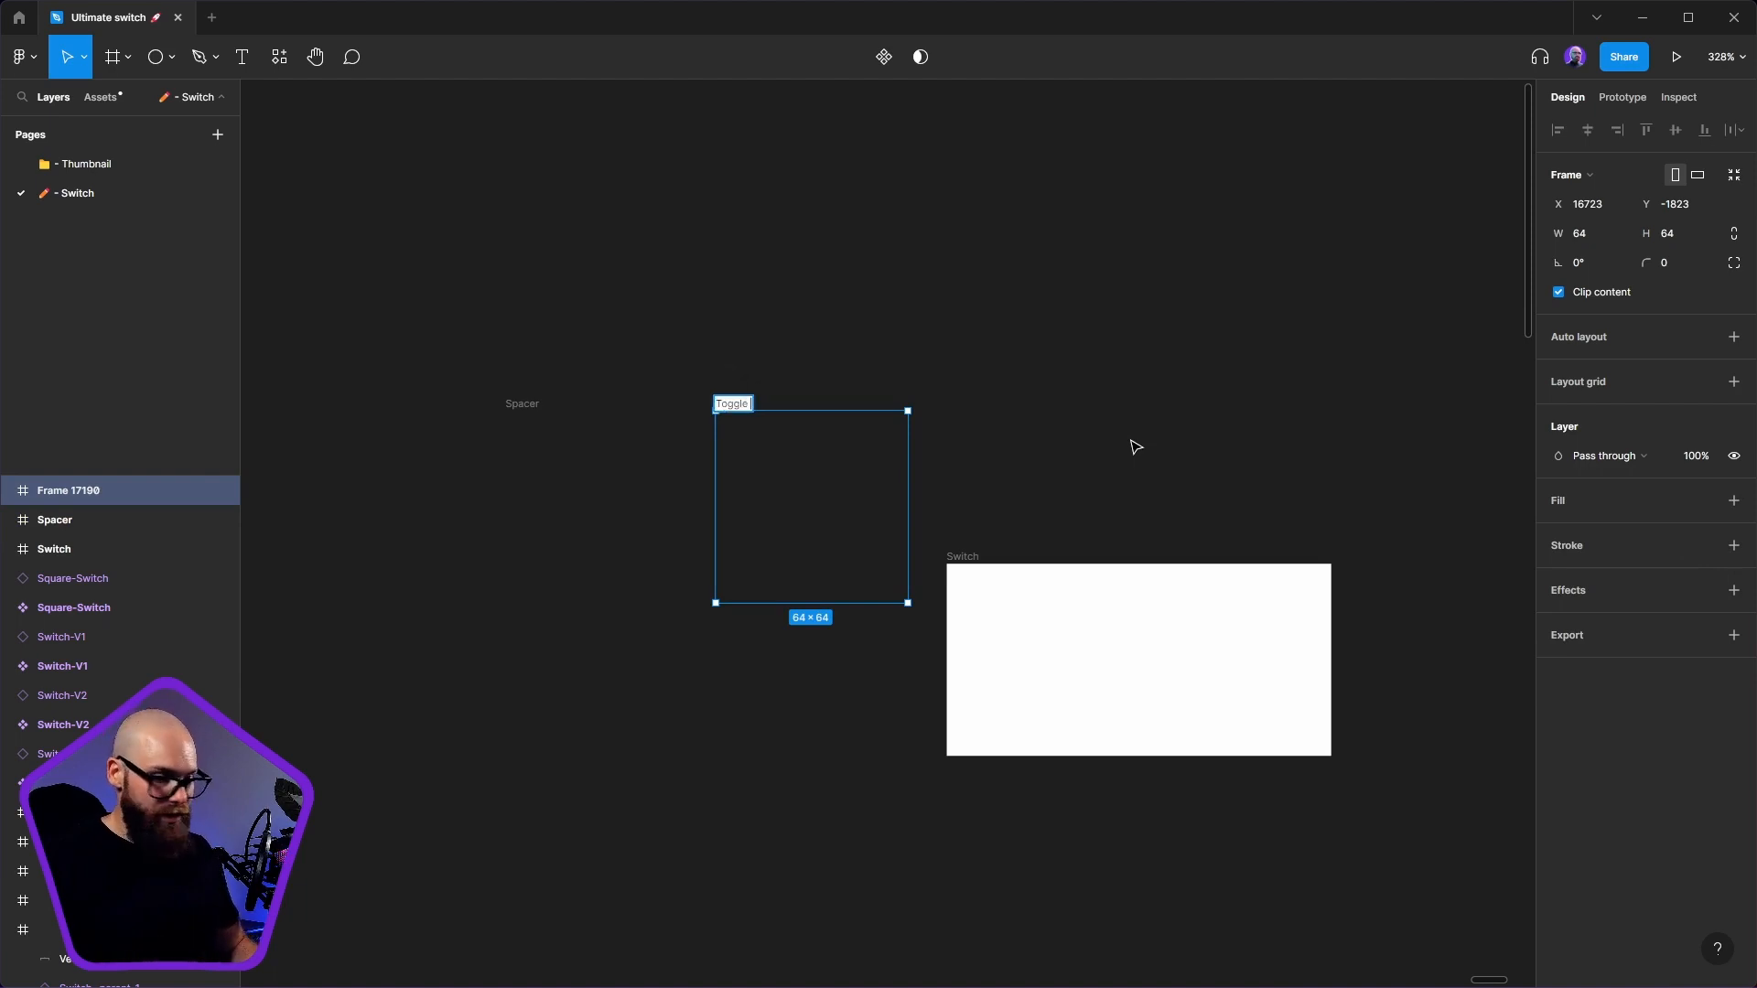
text(Section)
click(1135, 447)
- Wrap Spacer and Toggle Section in a horizontal auto layout frame and set its item spacing to 0
shift+click(580, 419)
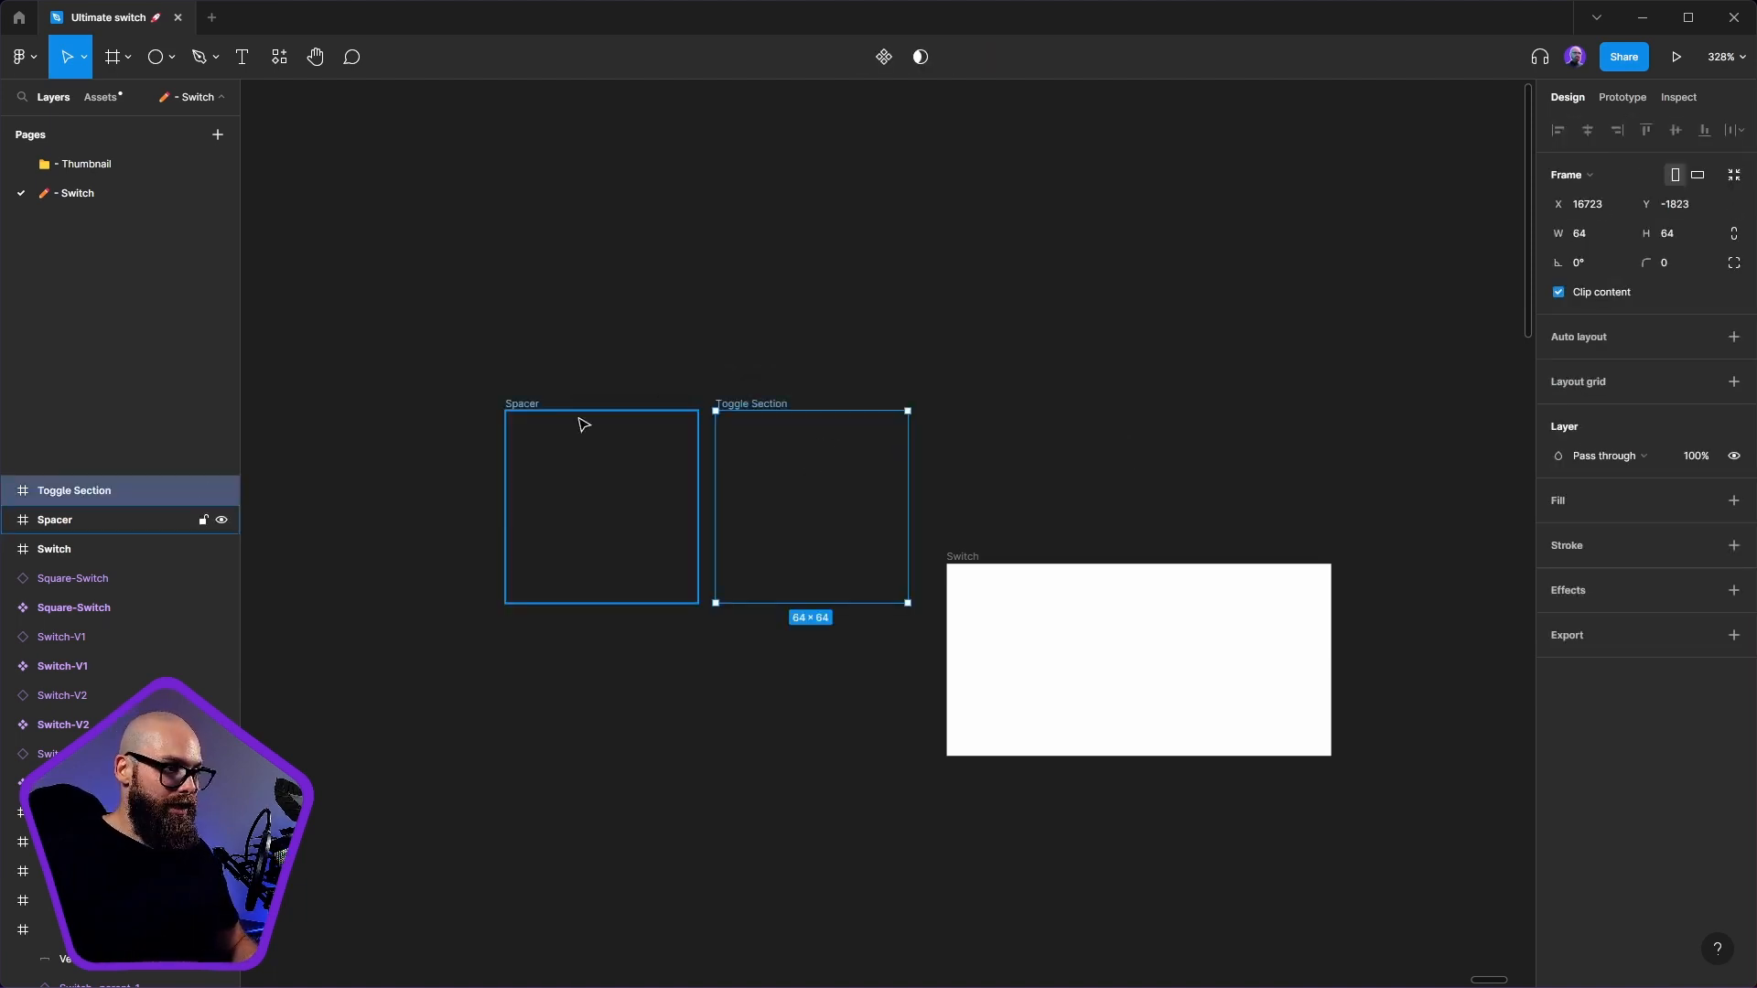
key(shift+a)
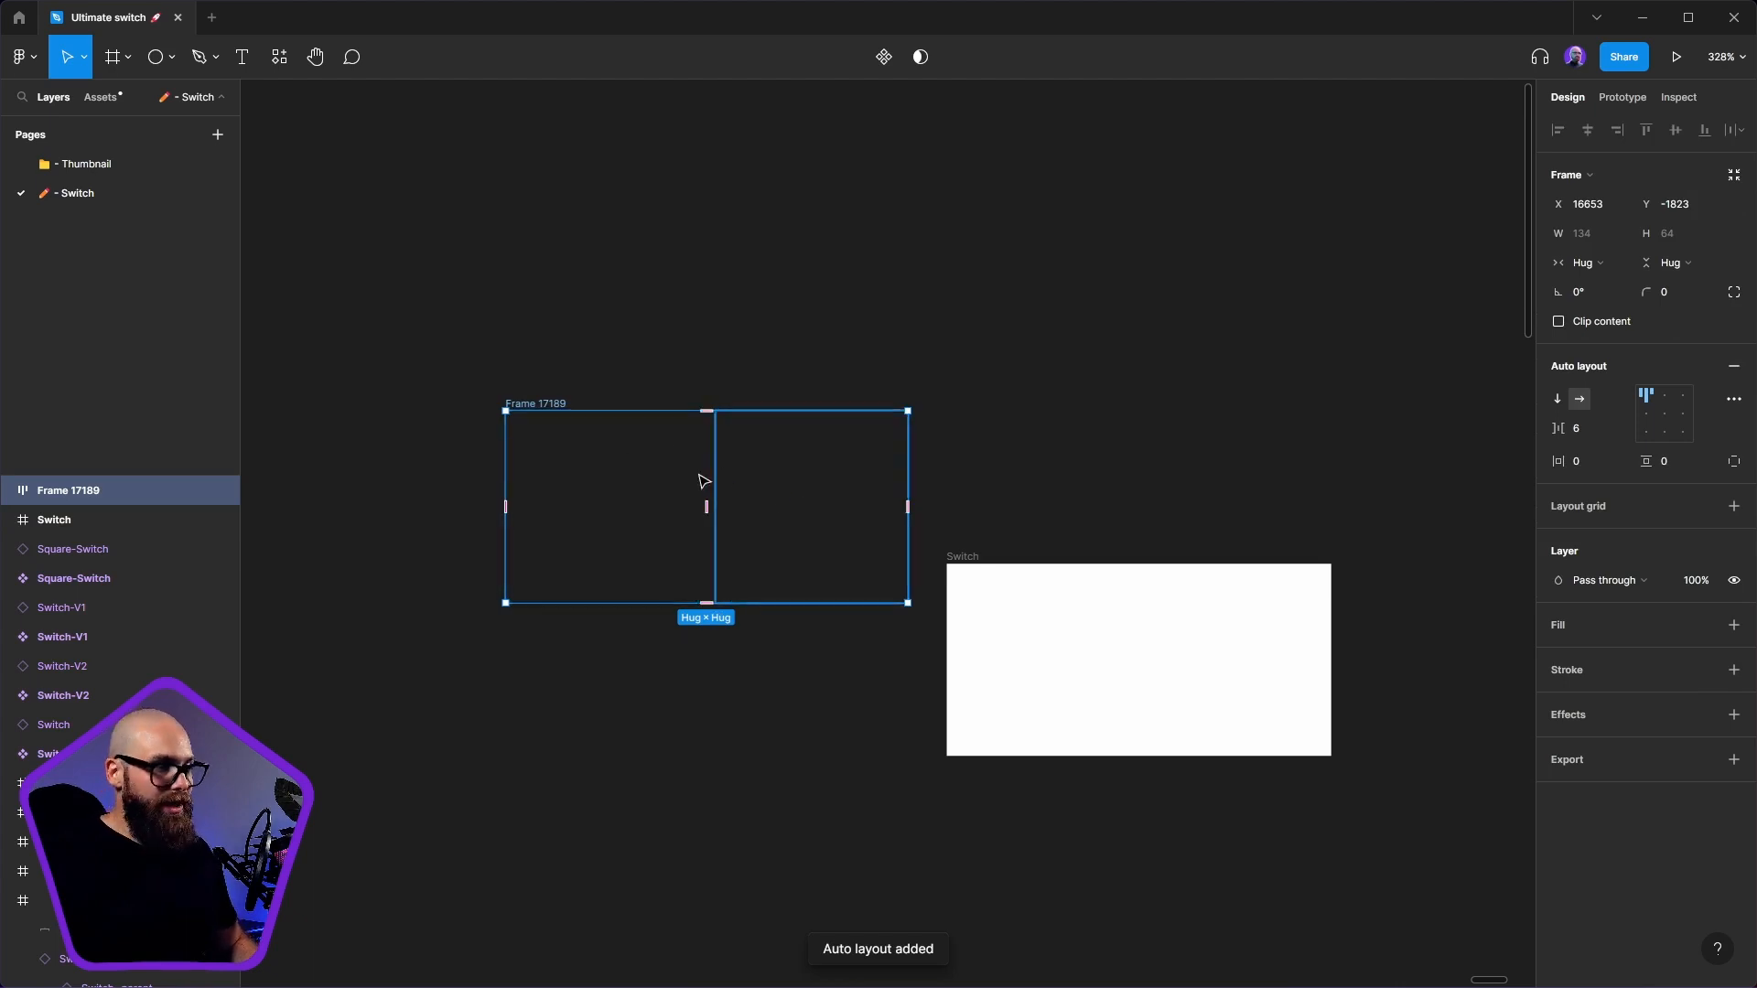
click(1601, 432)
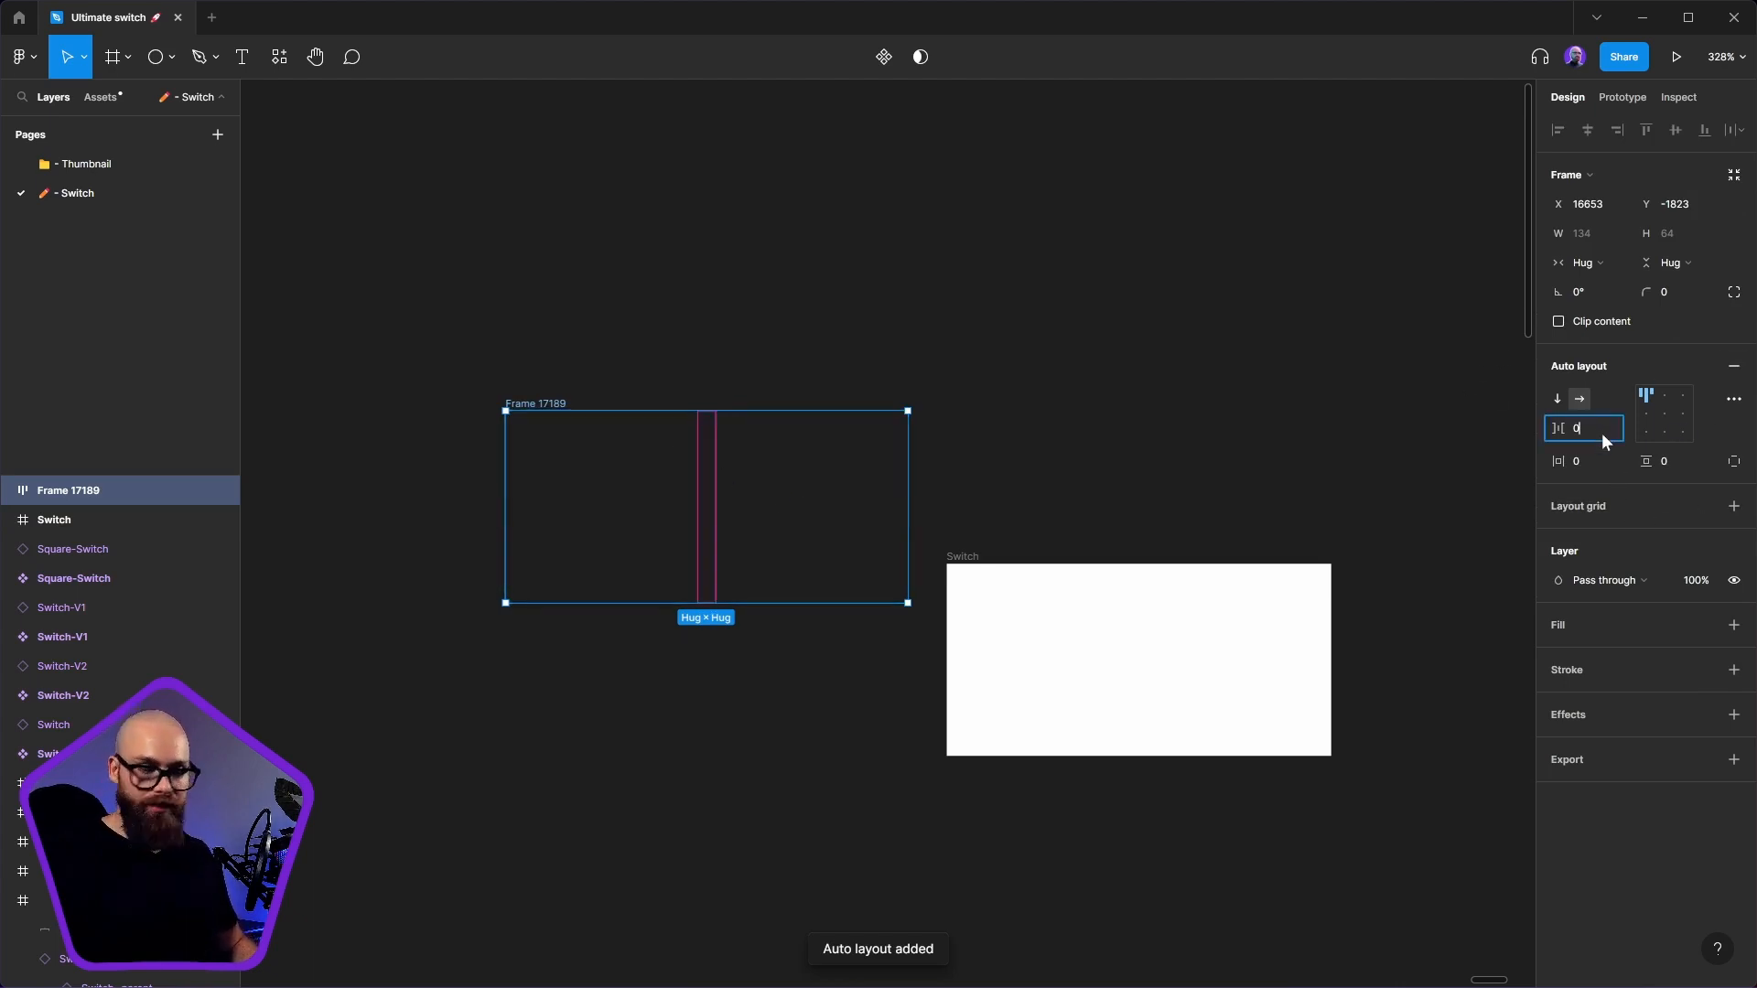
text(0)
key(Return)
- Draw a square frame of about 42 × 42 inside Toggle Section
click(835, 512)
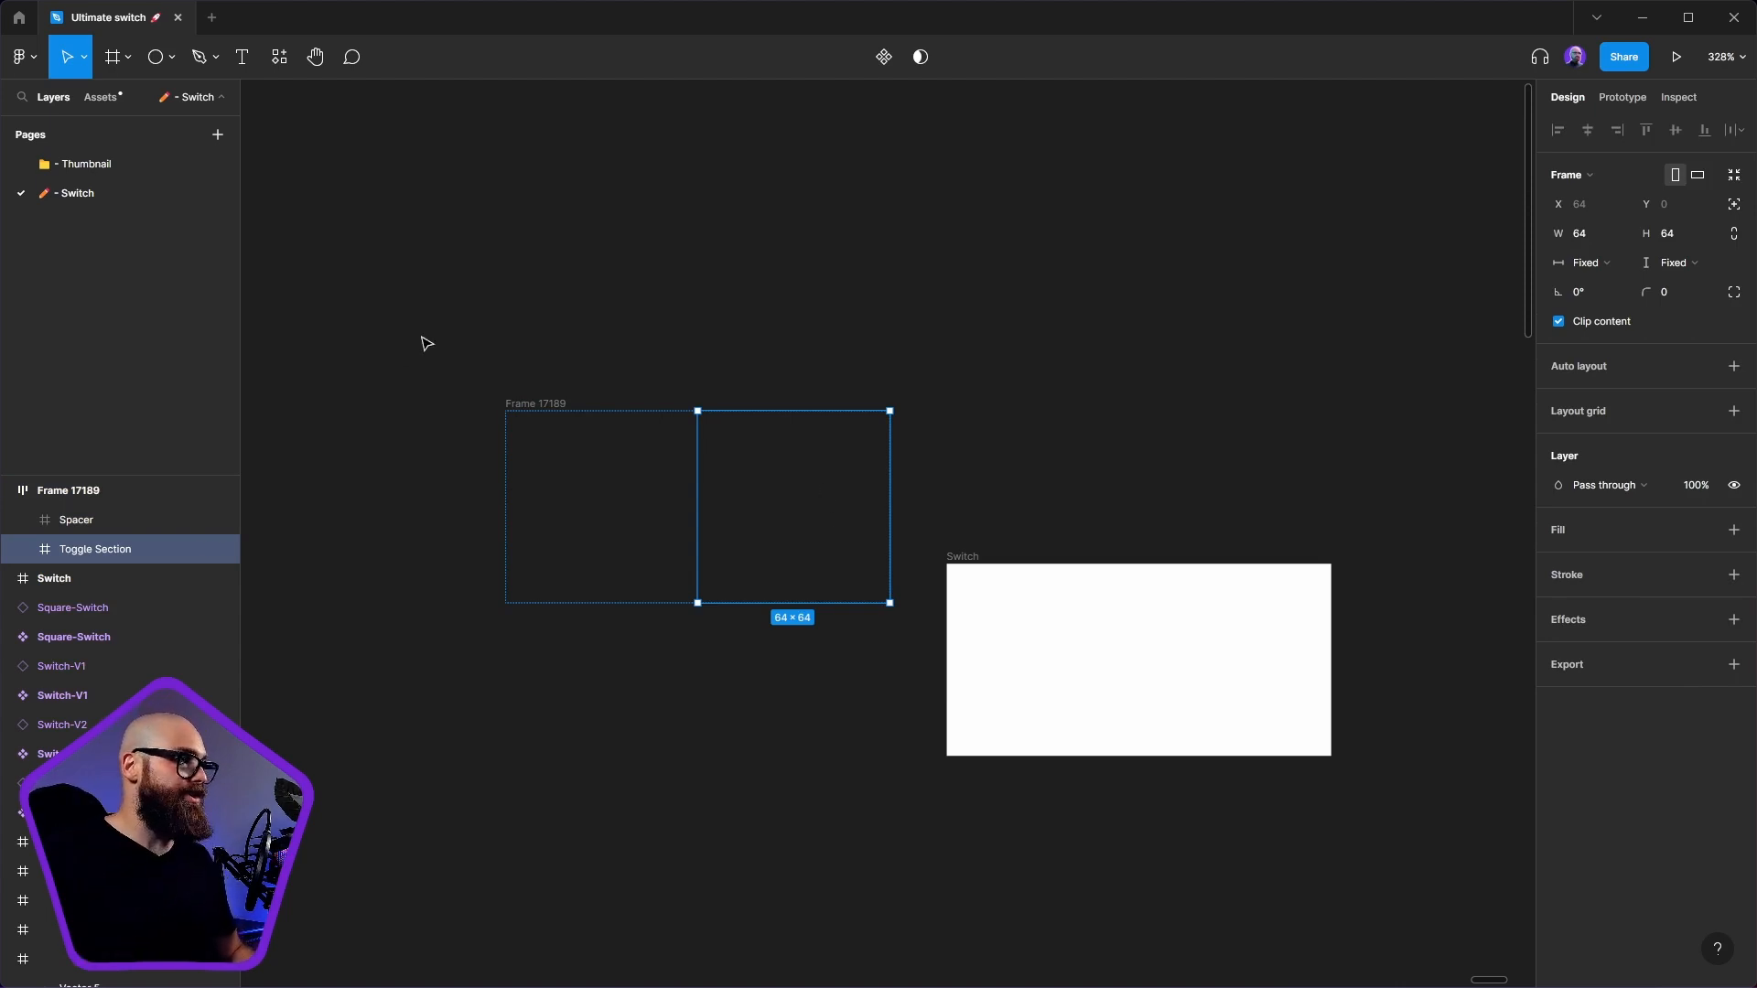
click(128, 58)
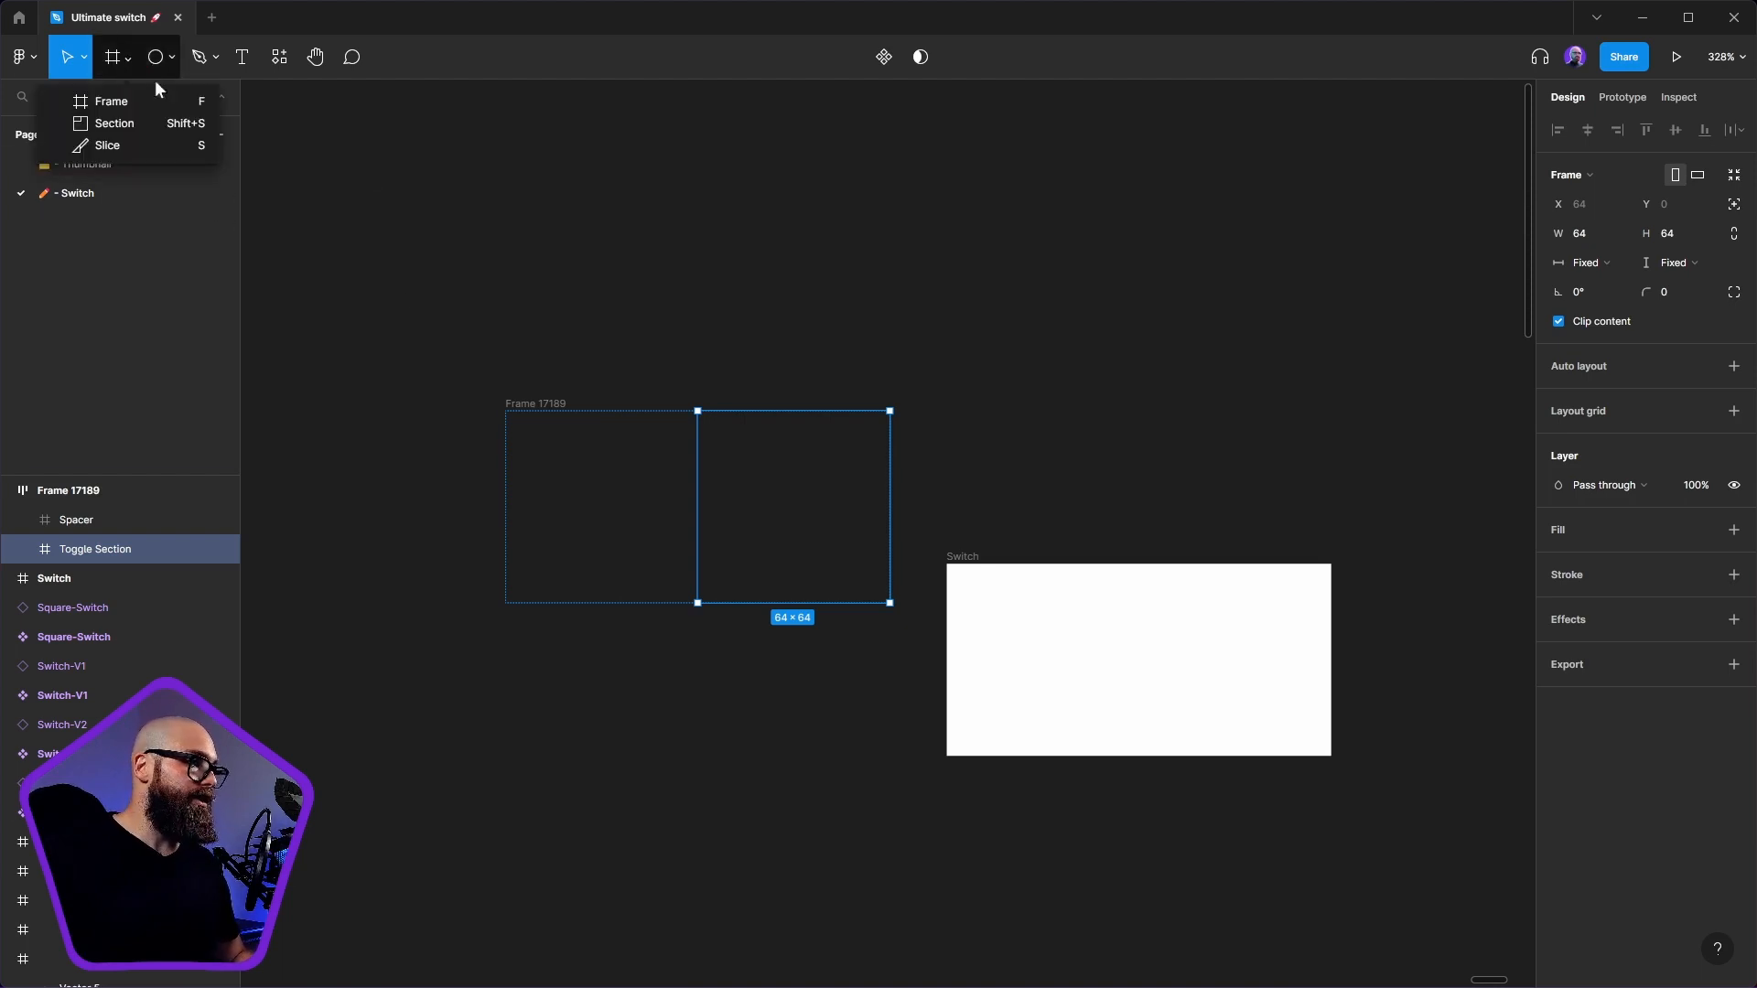
click(99, 101)
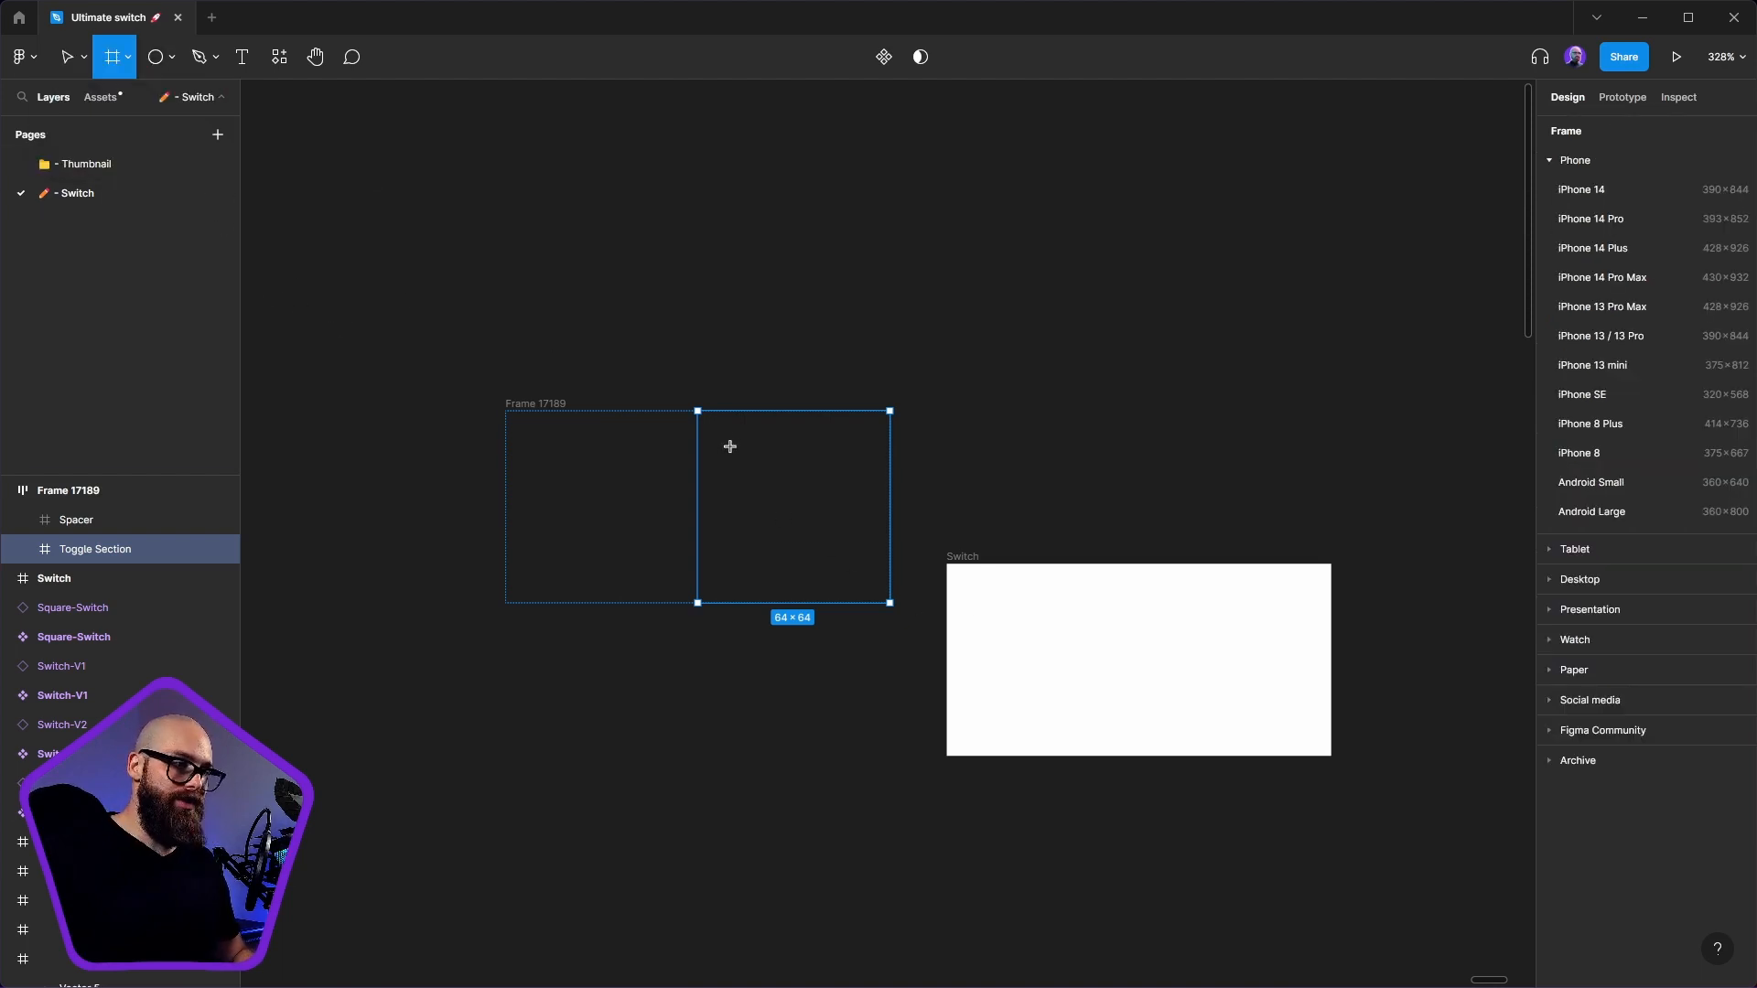
drag(719, 429, 845, 555)
click(784, 355)
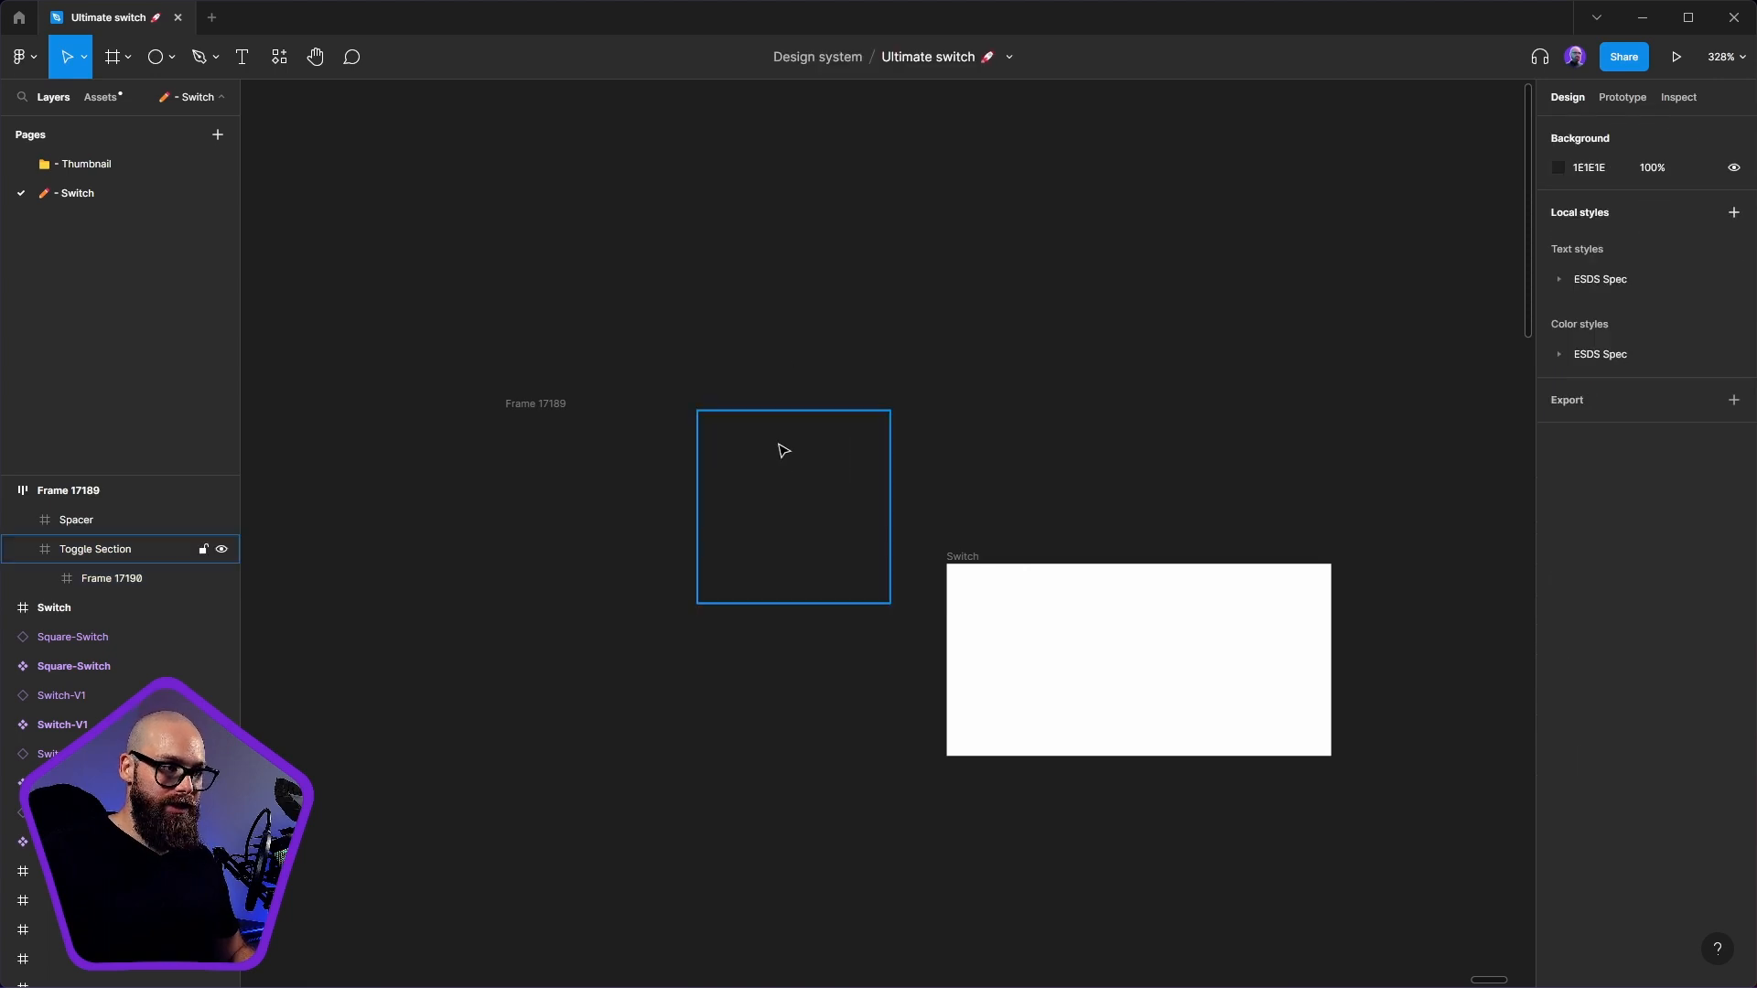
- Rename the 42 × 42 frame nested in Toggle Section to "Toggle"
click(778, 445)
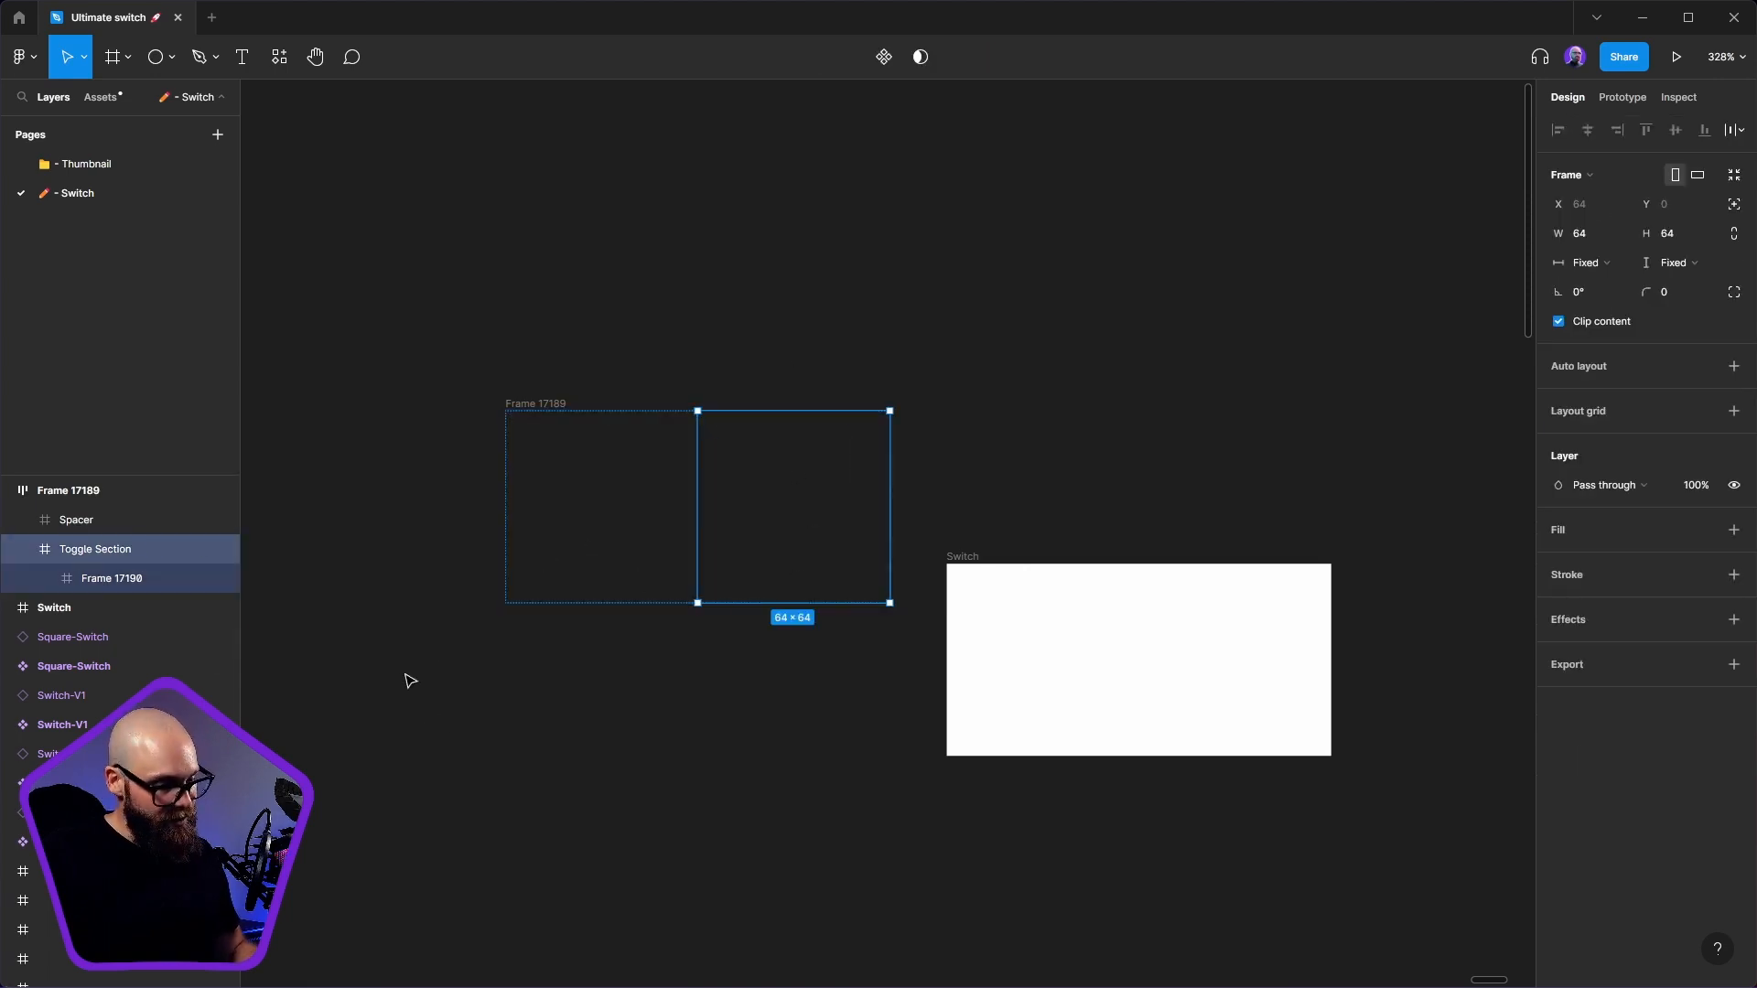
shift+click(92, 520)
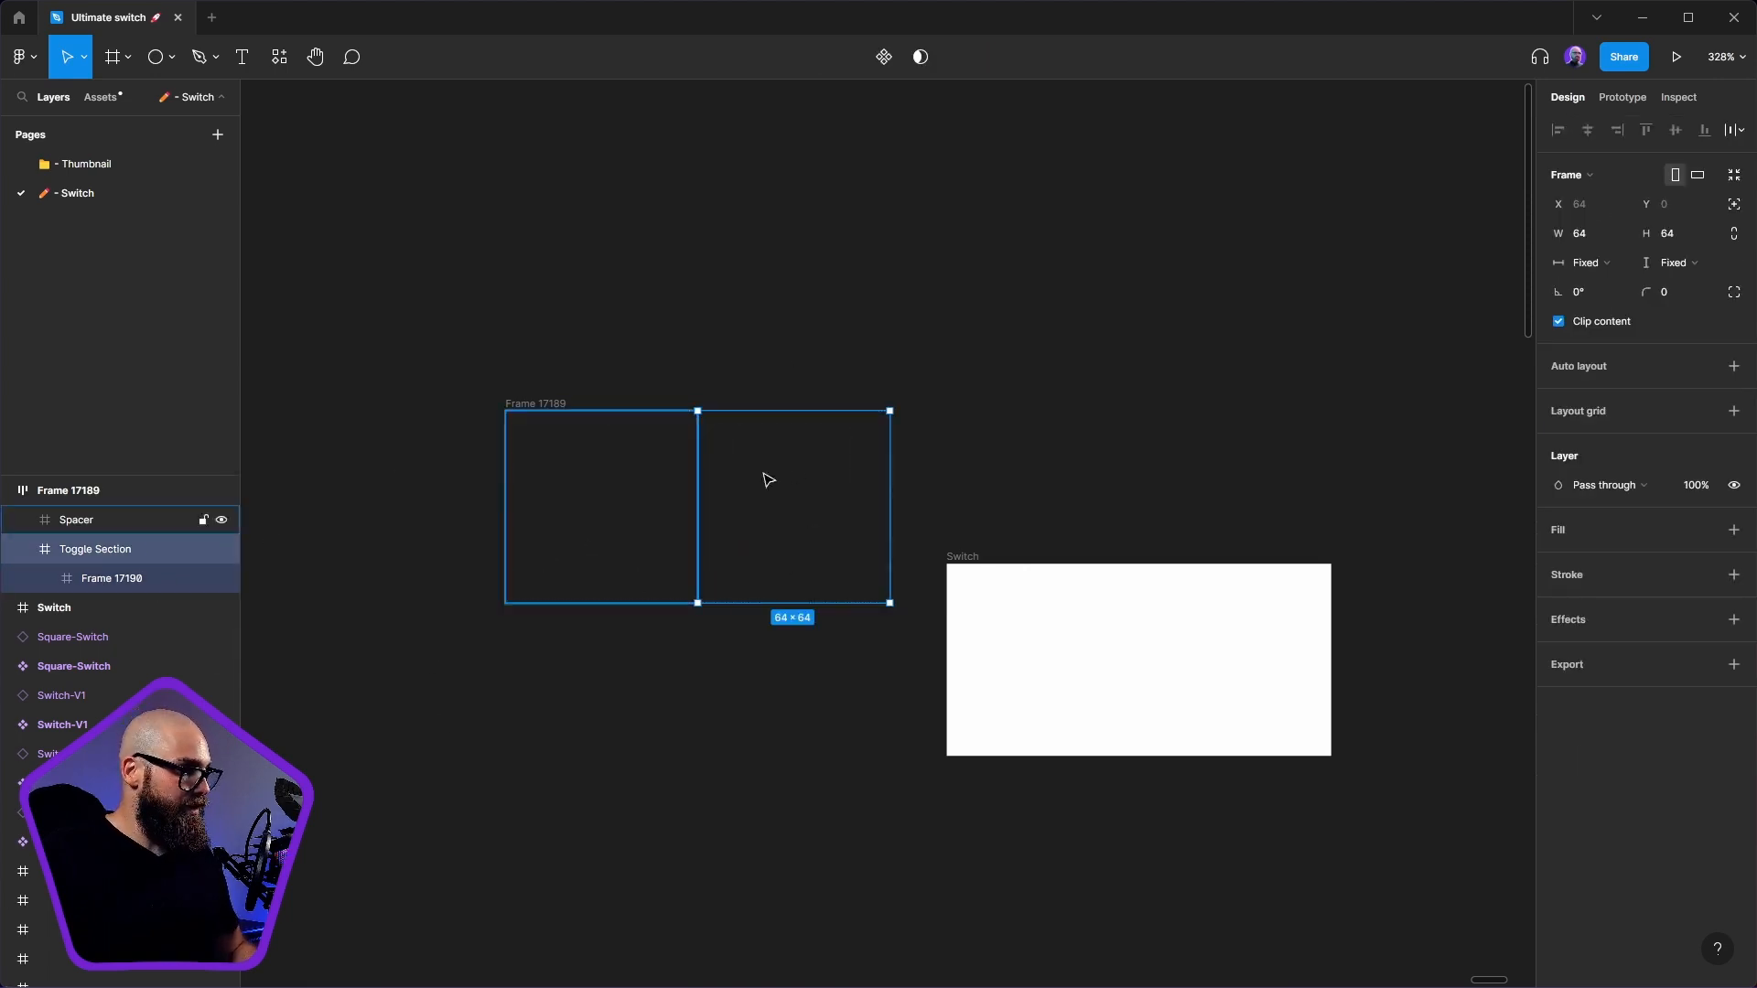
click(141, 578)
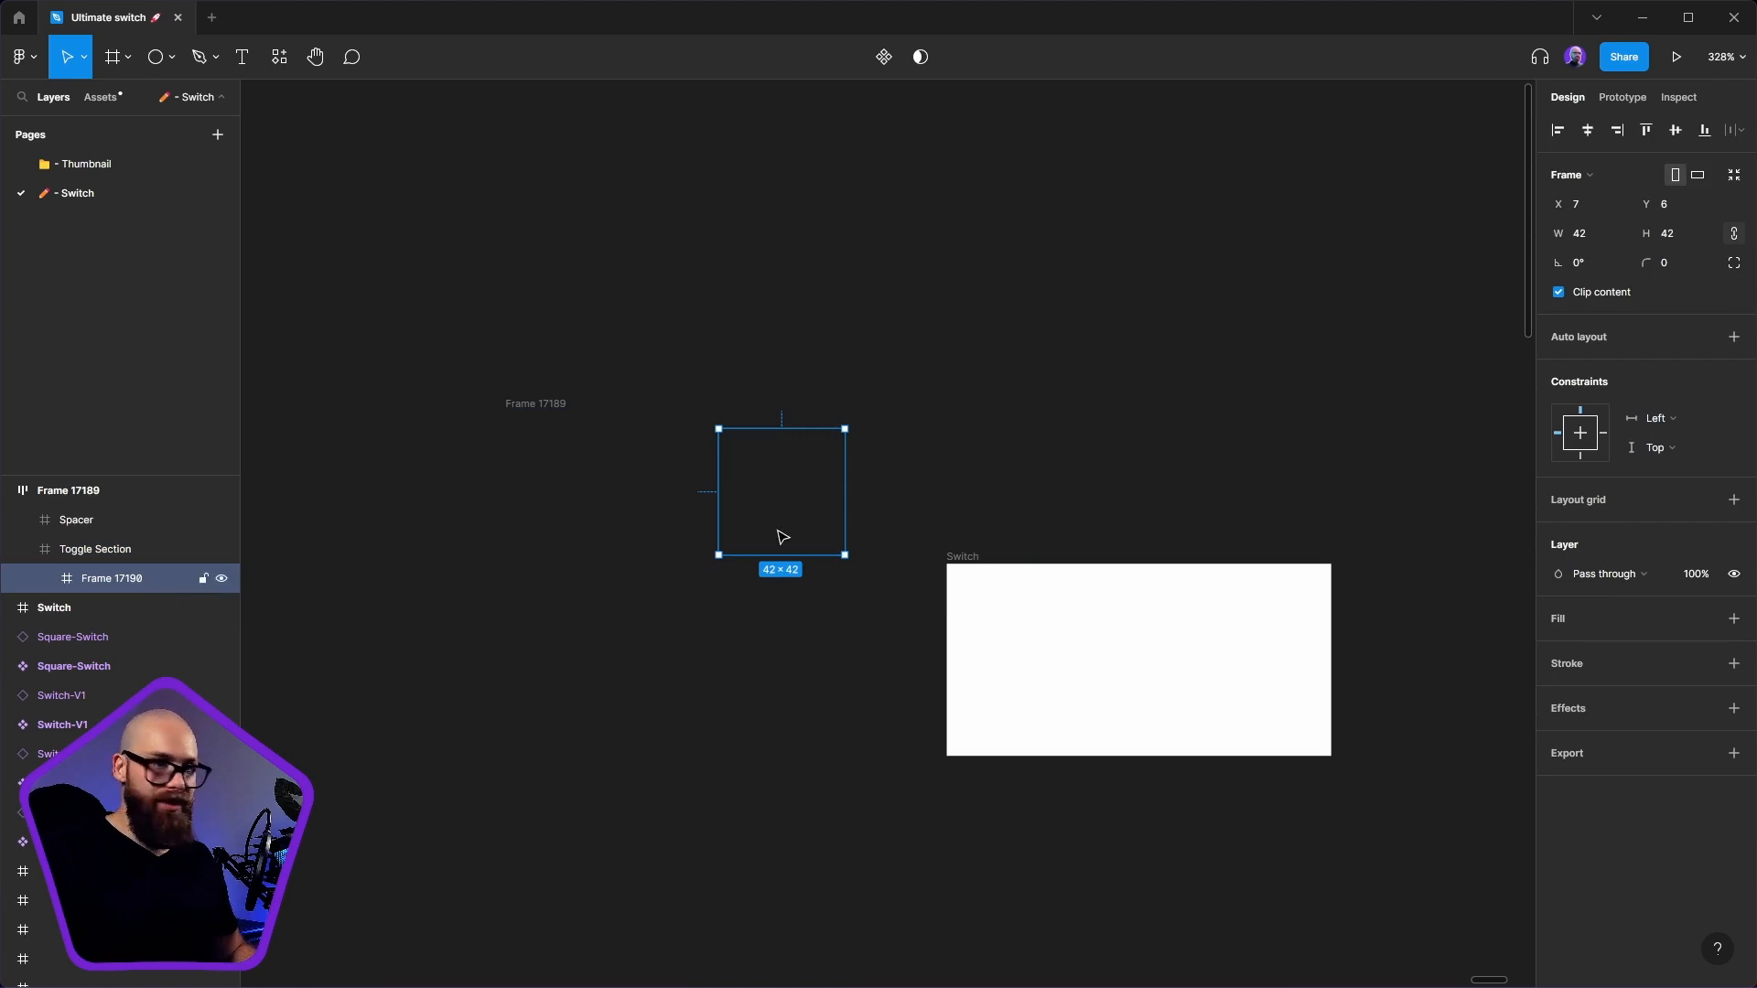
double_click(100, 576)
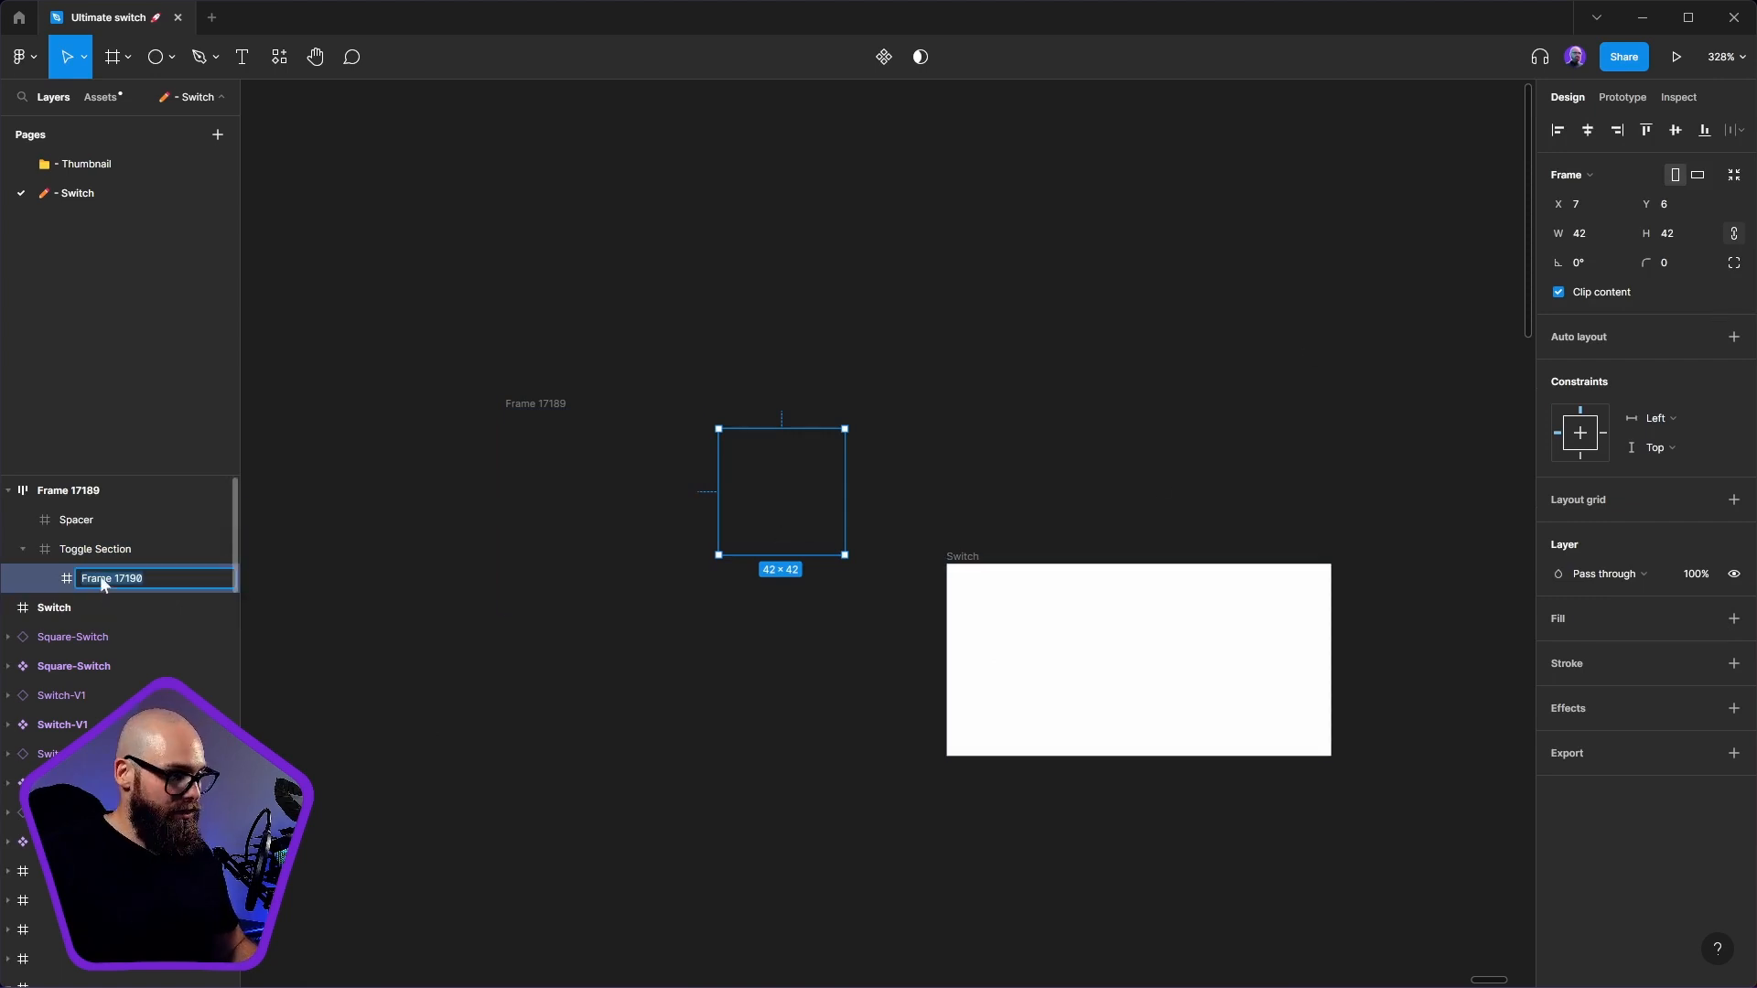
text(Toggle)
key(Return)
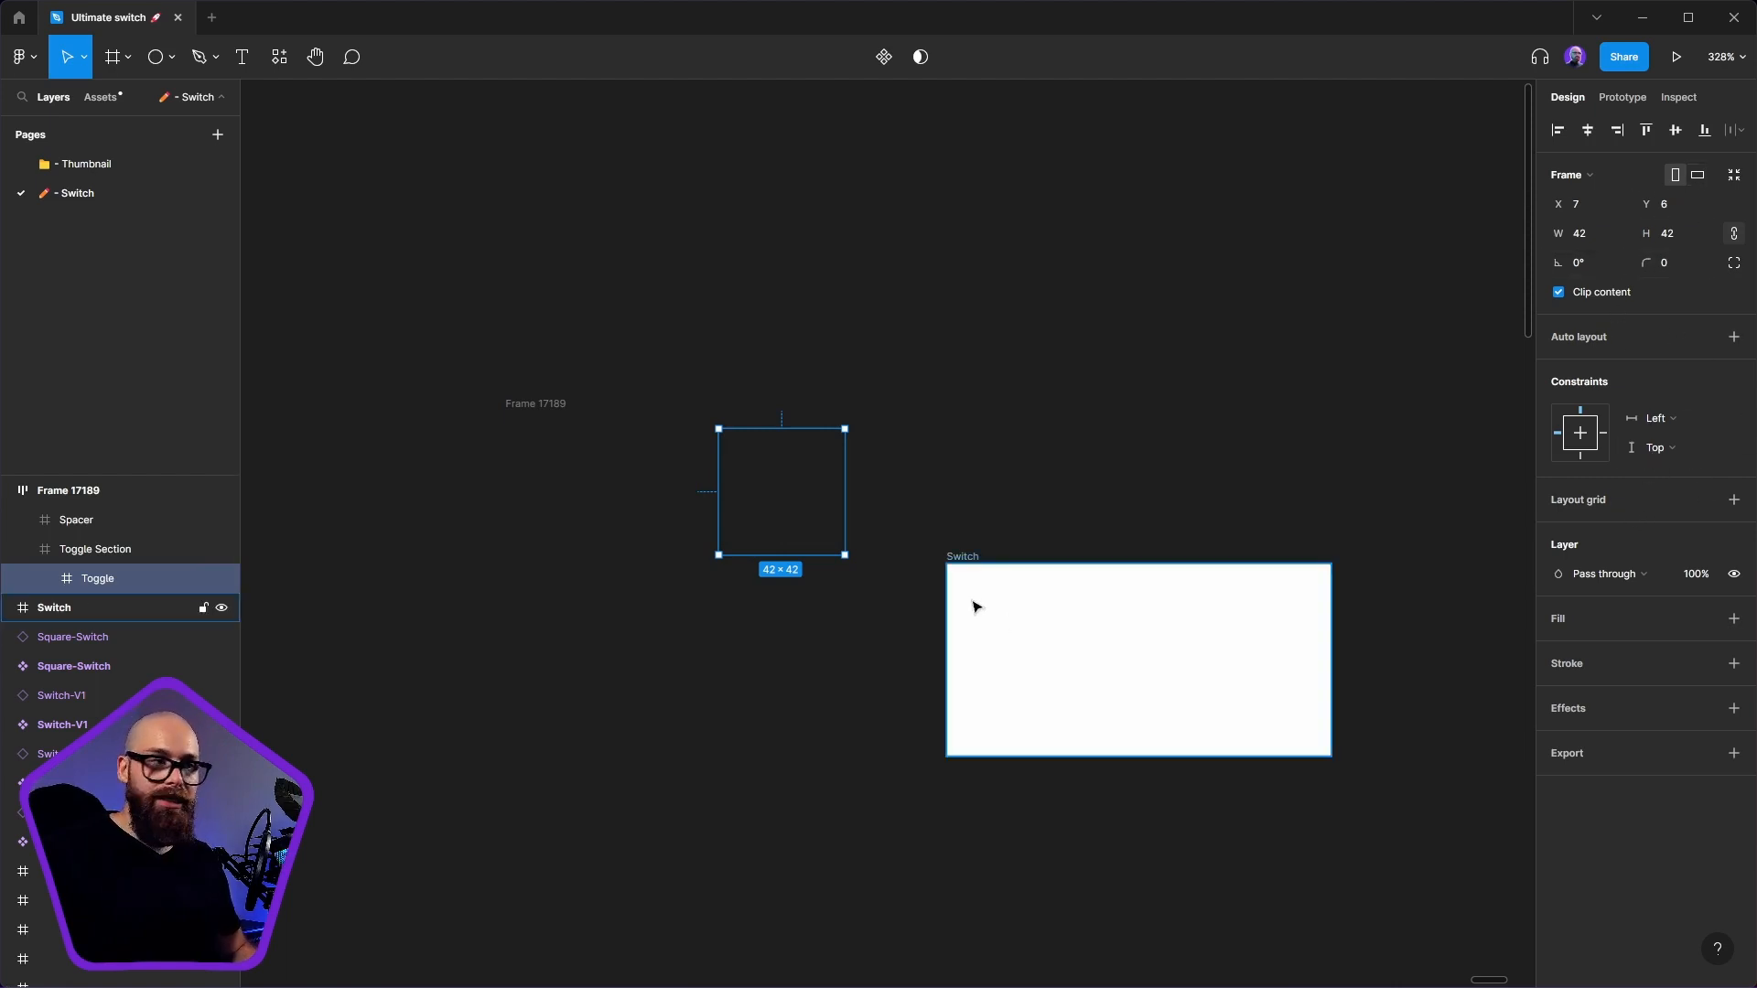
- Enlarge the Toggle frame to 64 × 64 to cover Toggle Section, and add auto layout to both Toggle Section and Toggle
drag(773, 428, 698, 456)
drag(844, 555, 890, 601)
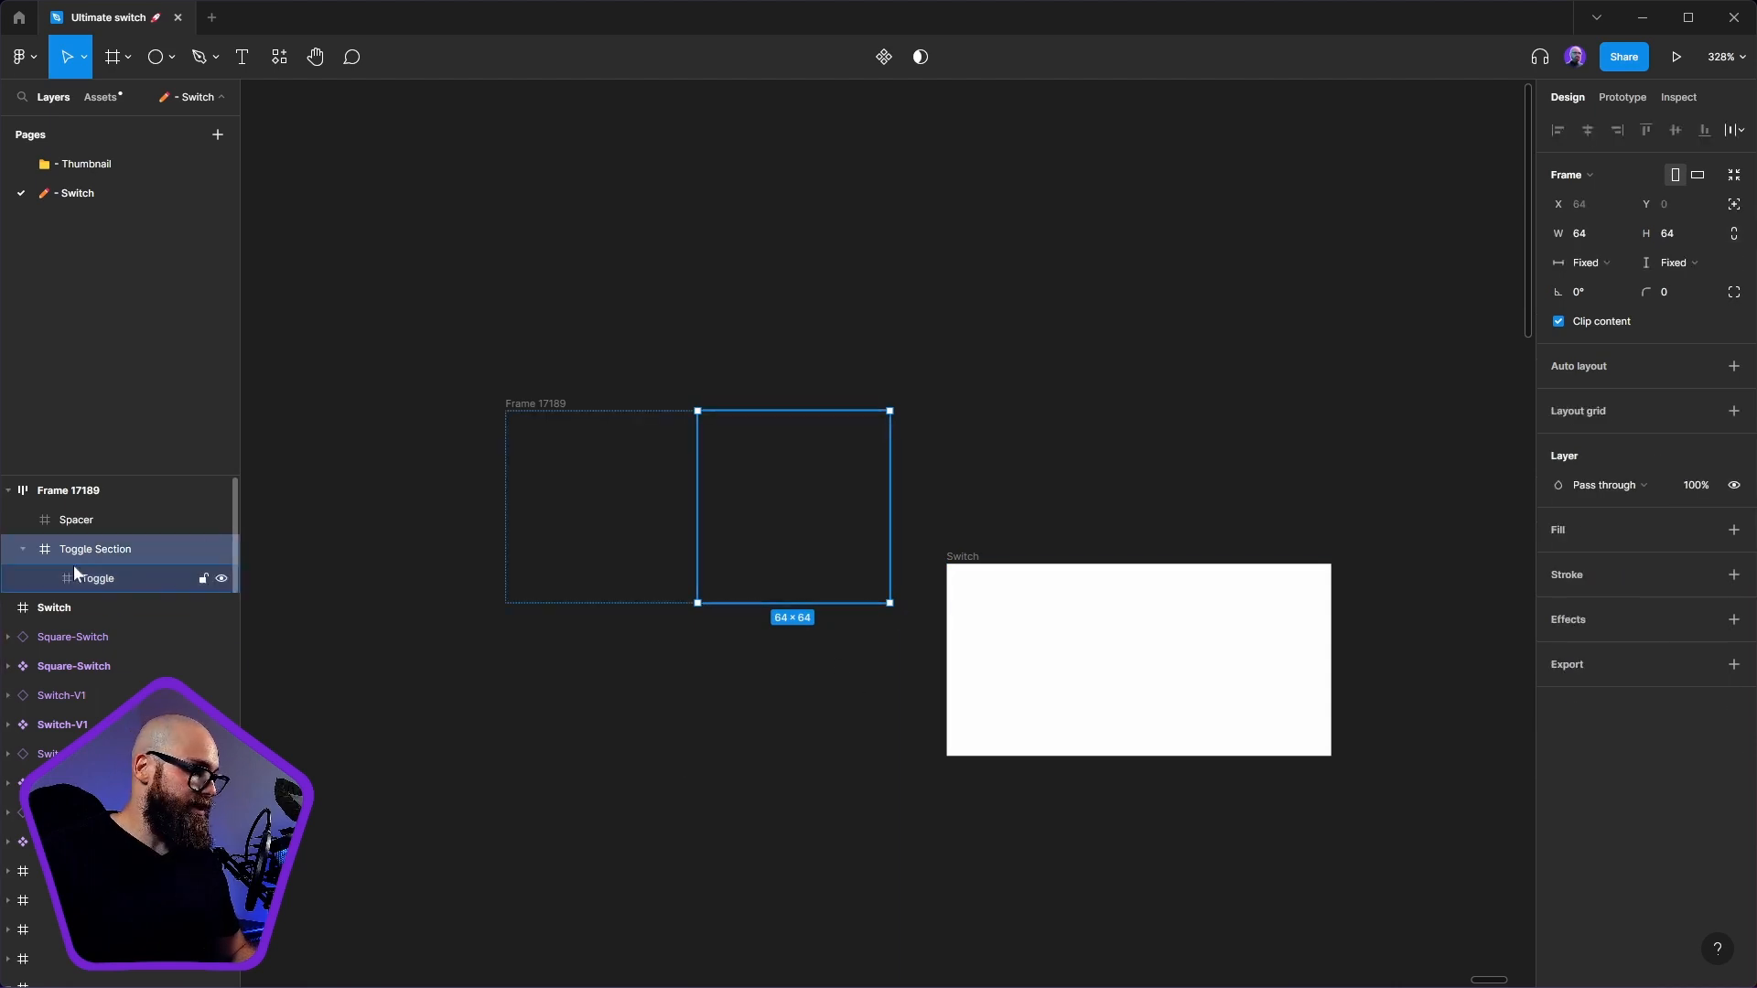
key(shift+a)
click(121, 577)
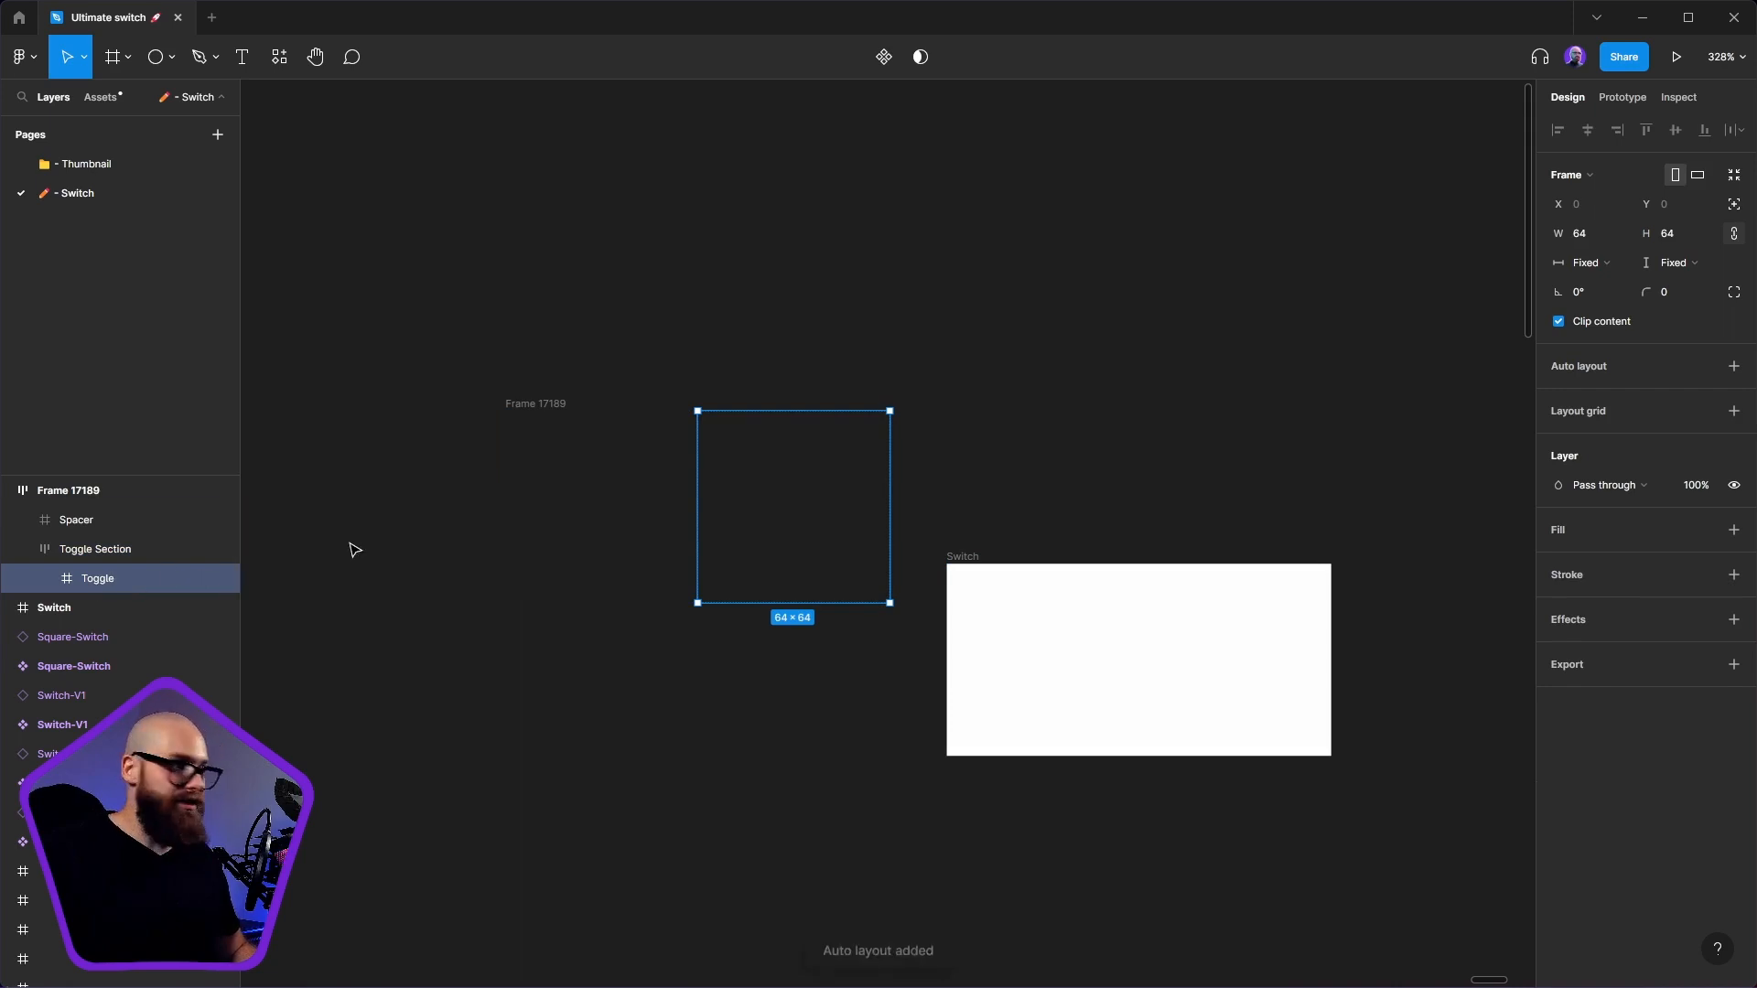
key(shift+a)
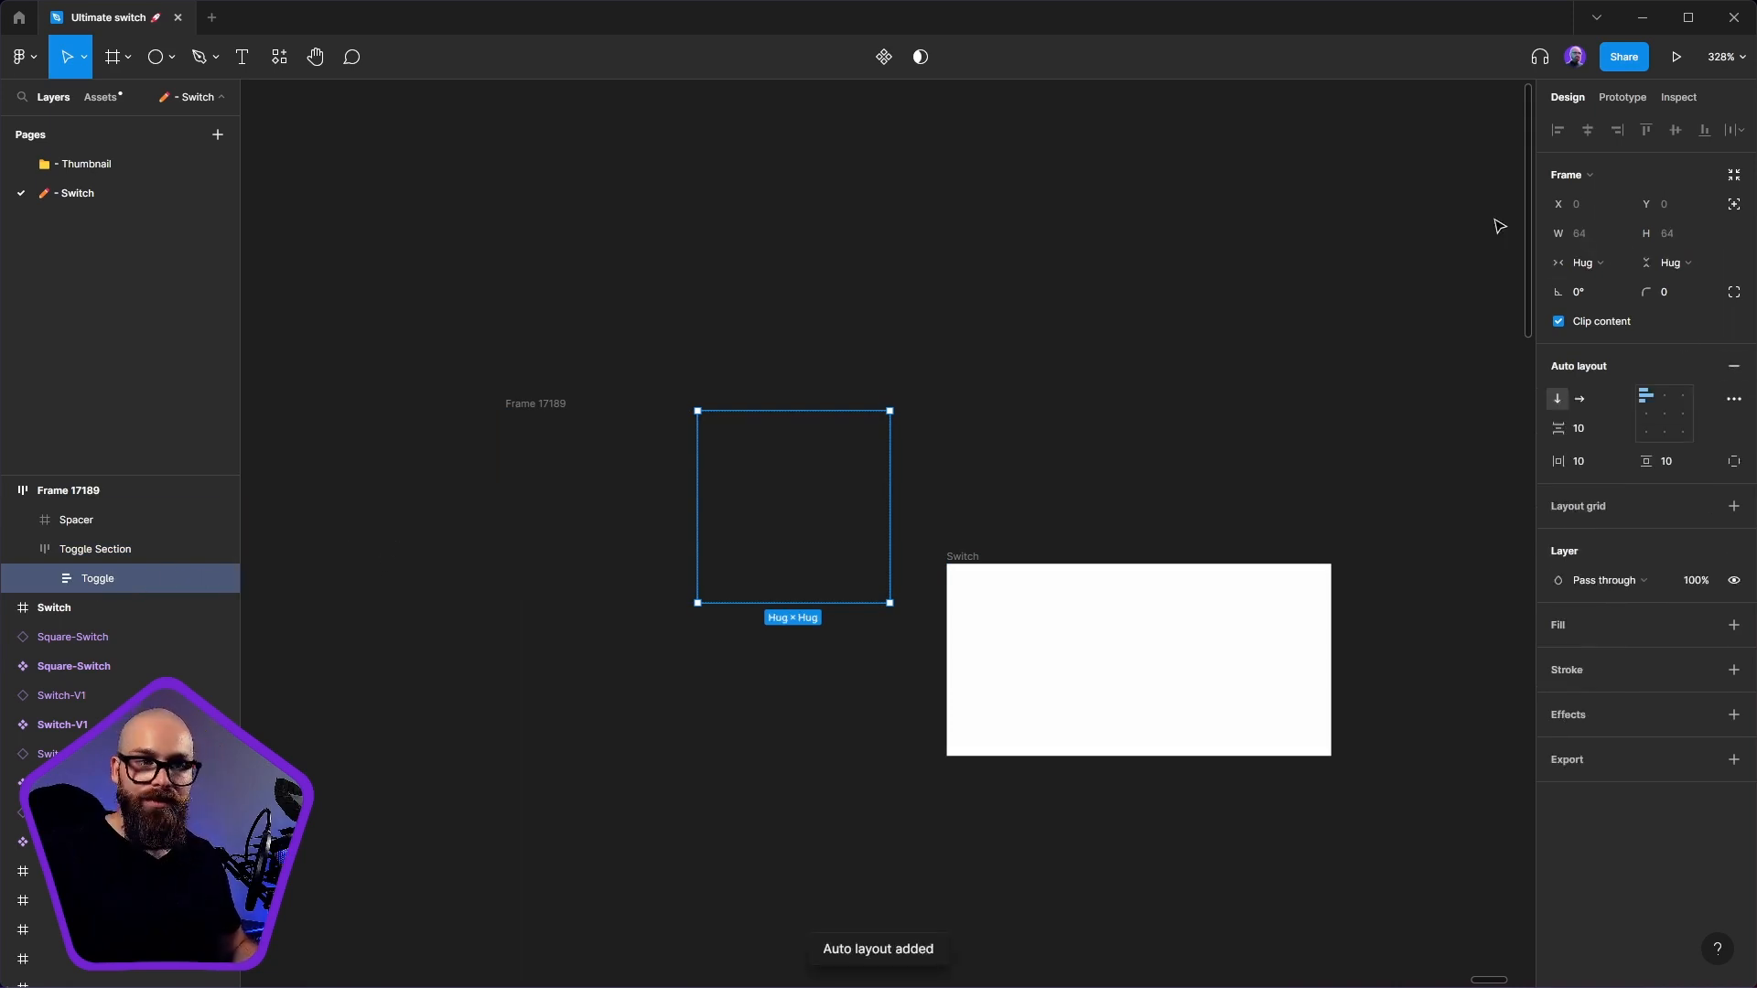
- Make Toggle fill its container in width and height, and give it a white FFFFFF fill
click(1574, 263)
click(1583, 283)
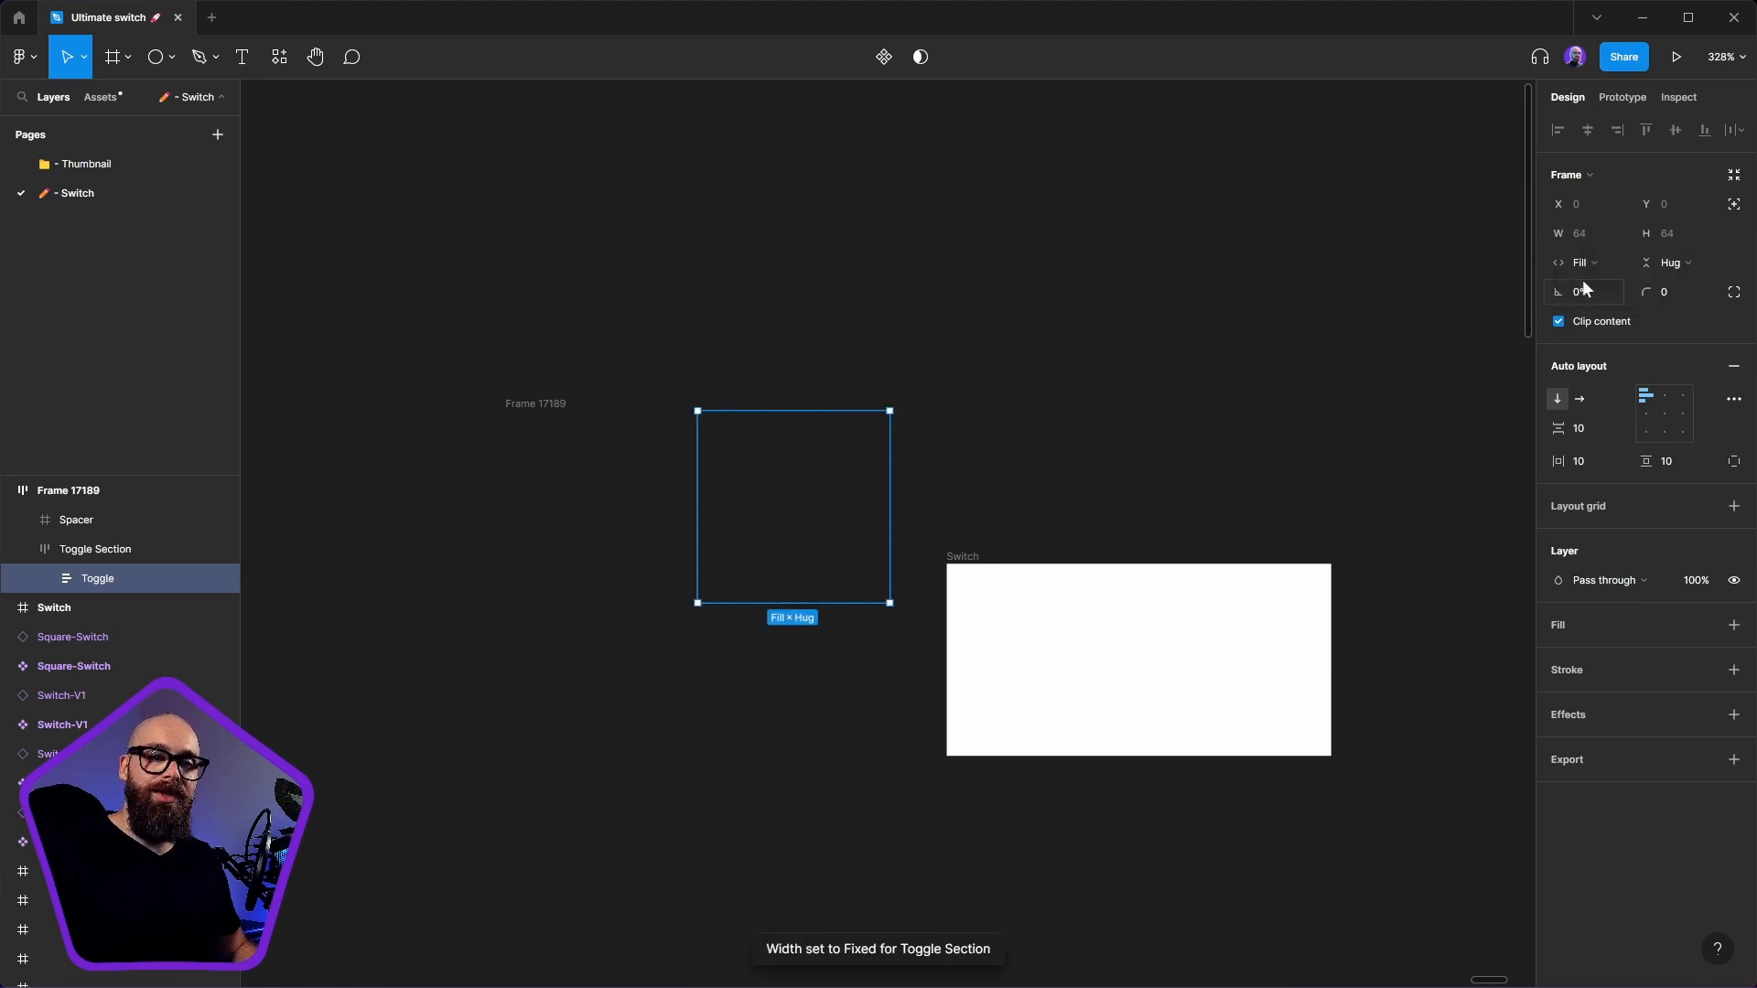
click(1658, 263)
click(1650, 289)
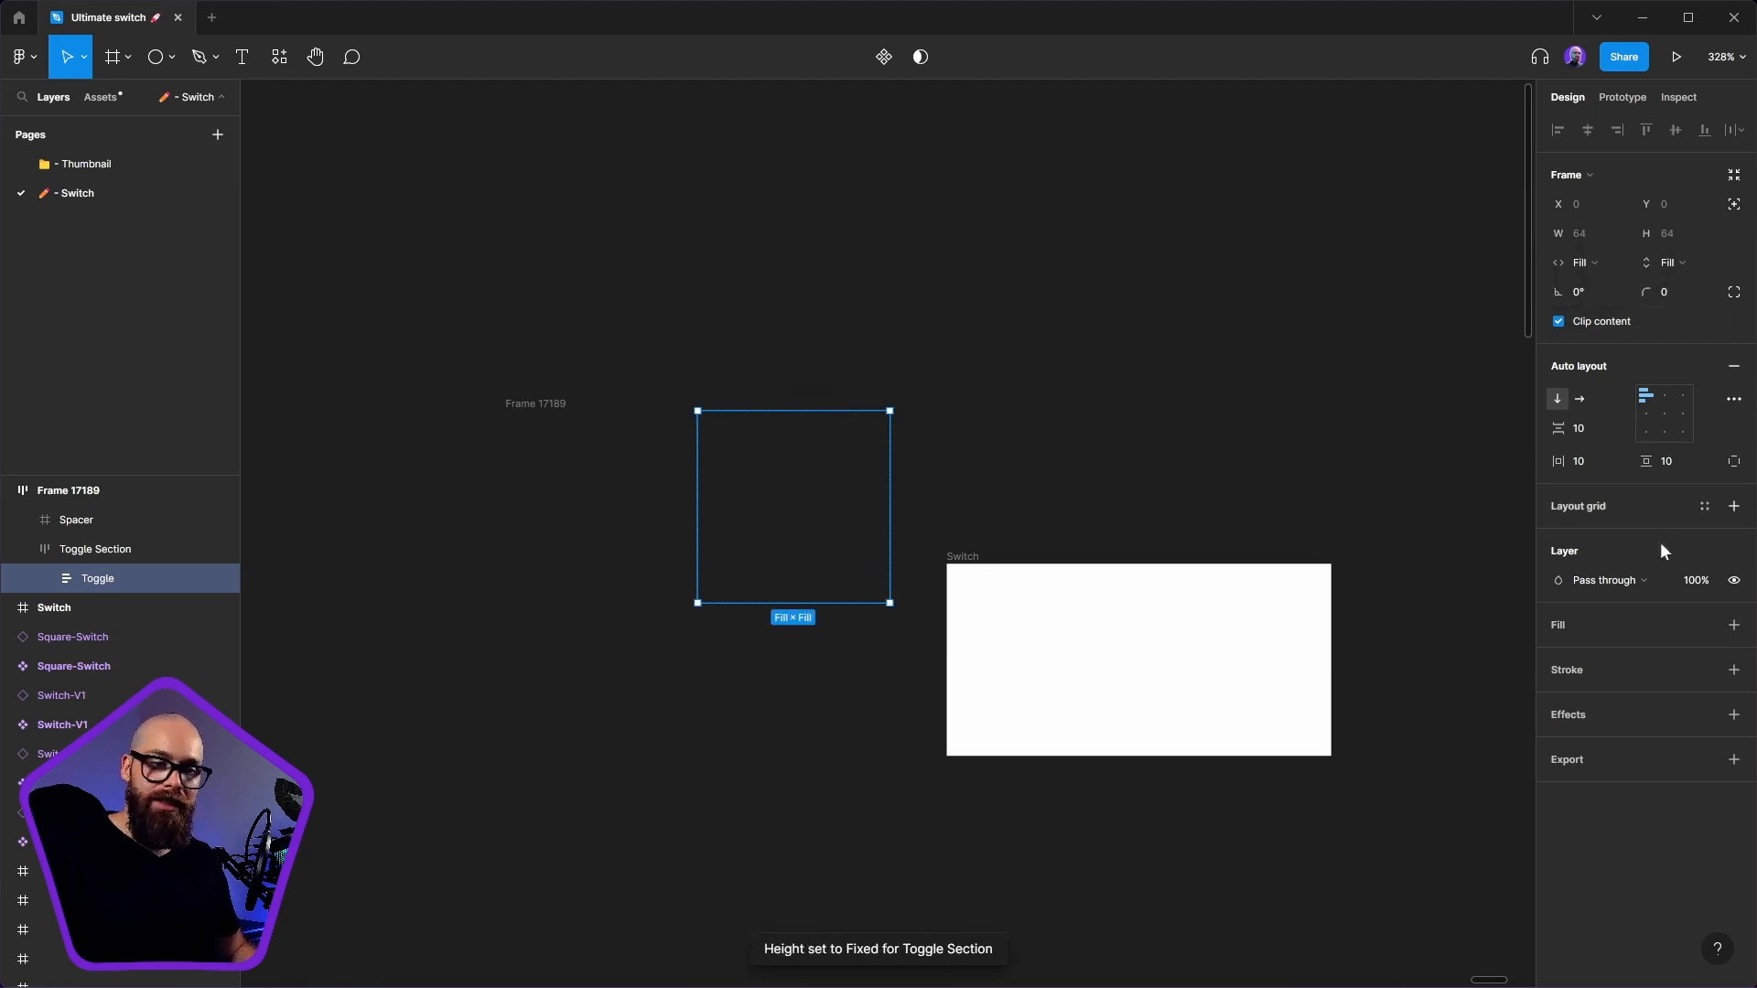
click(1733, 625)
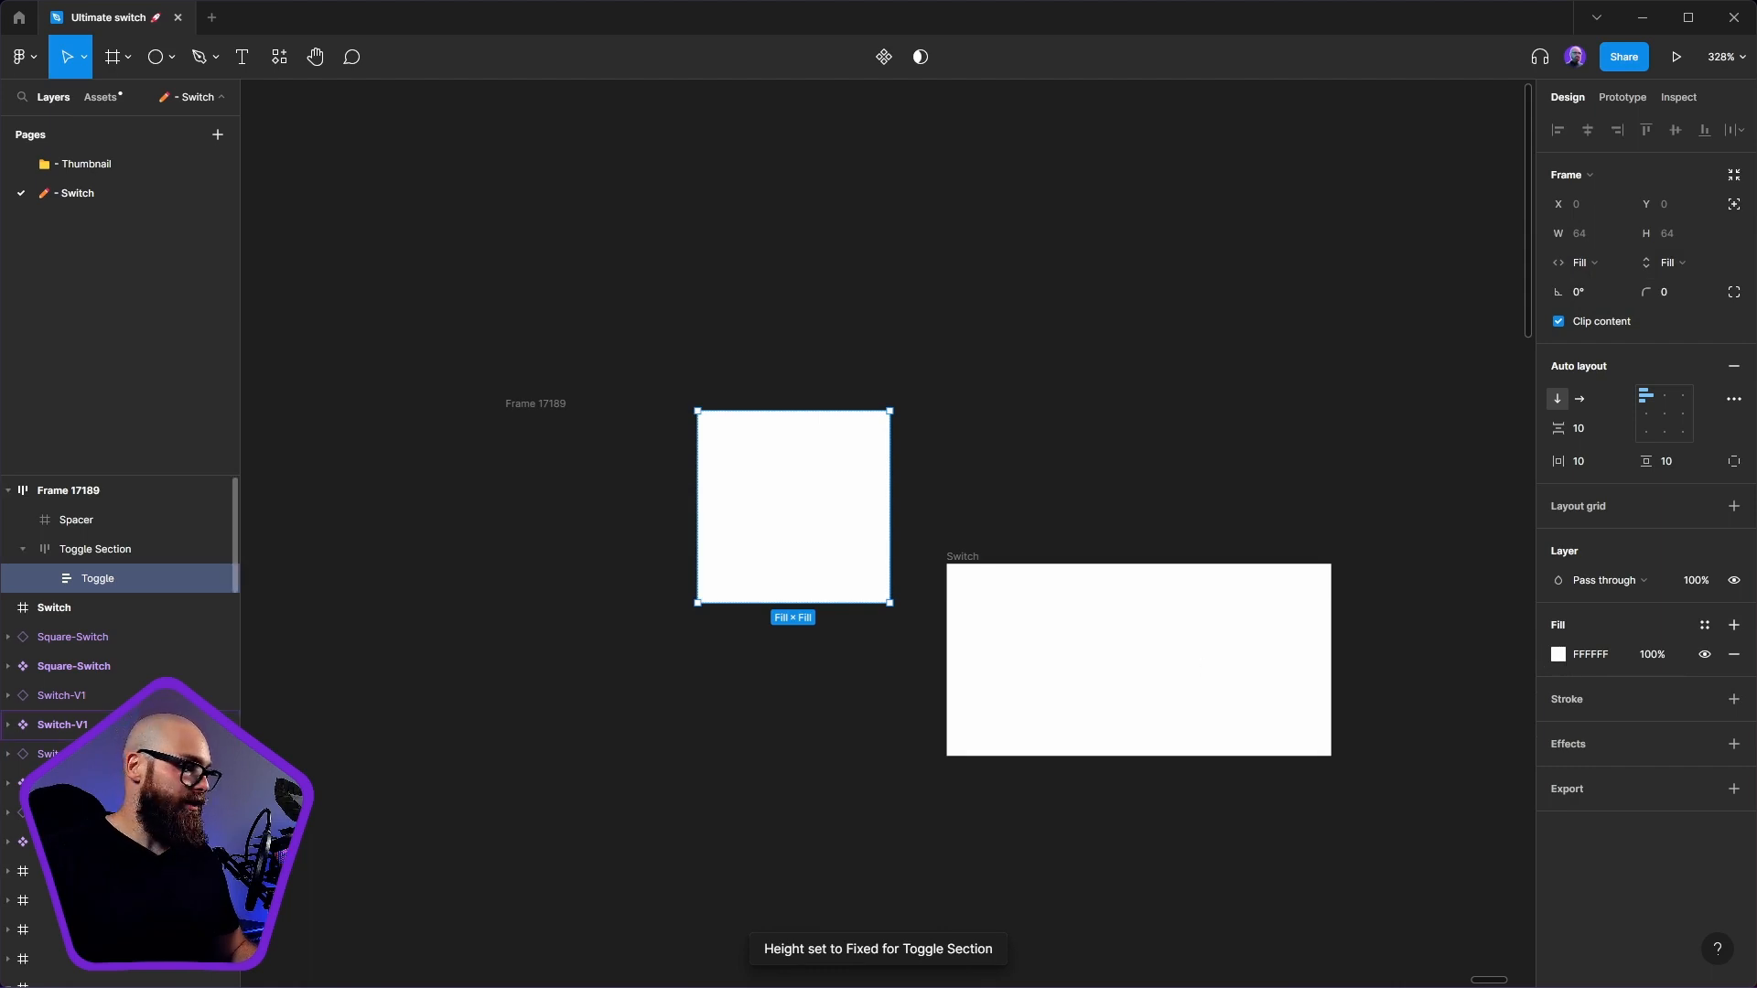
click(82, 551)
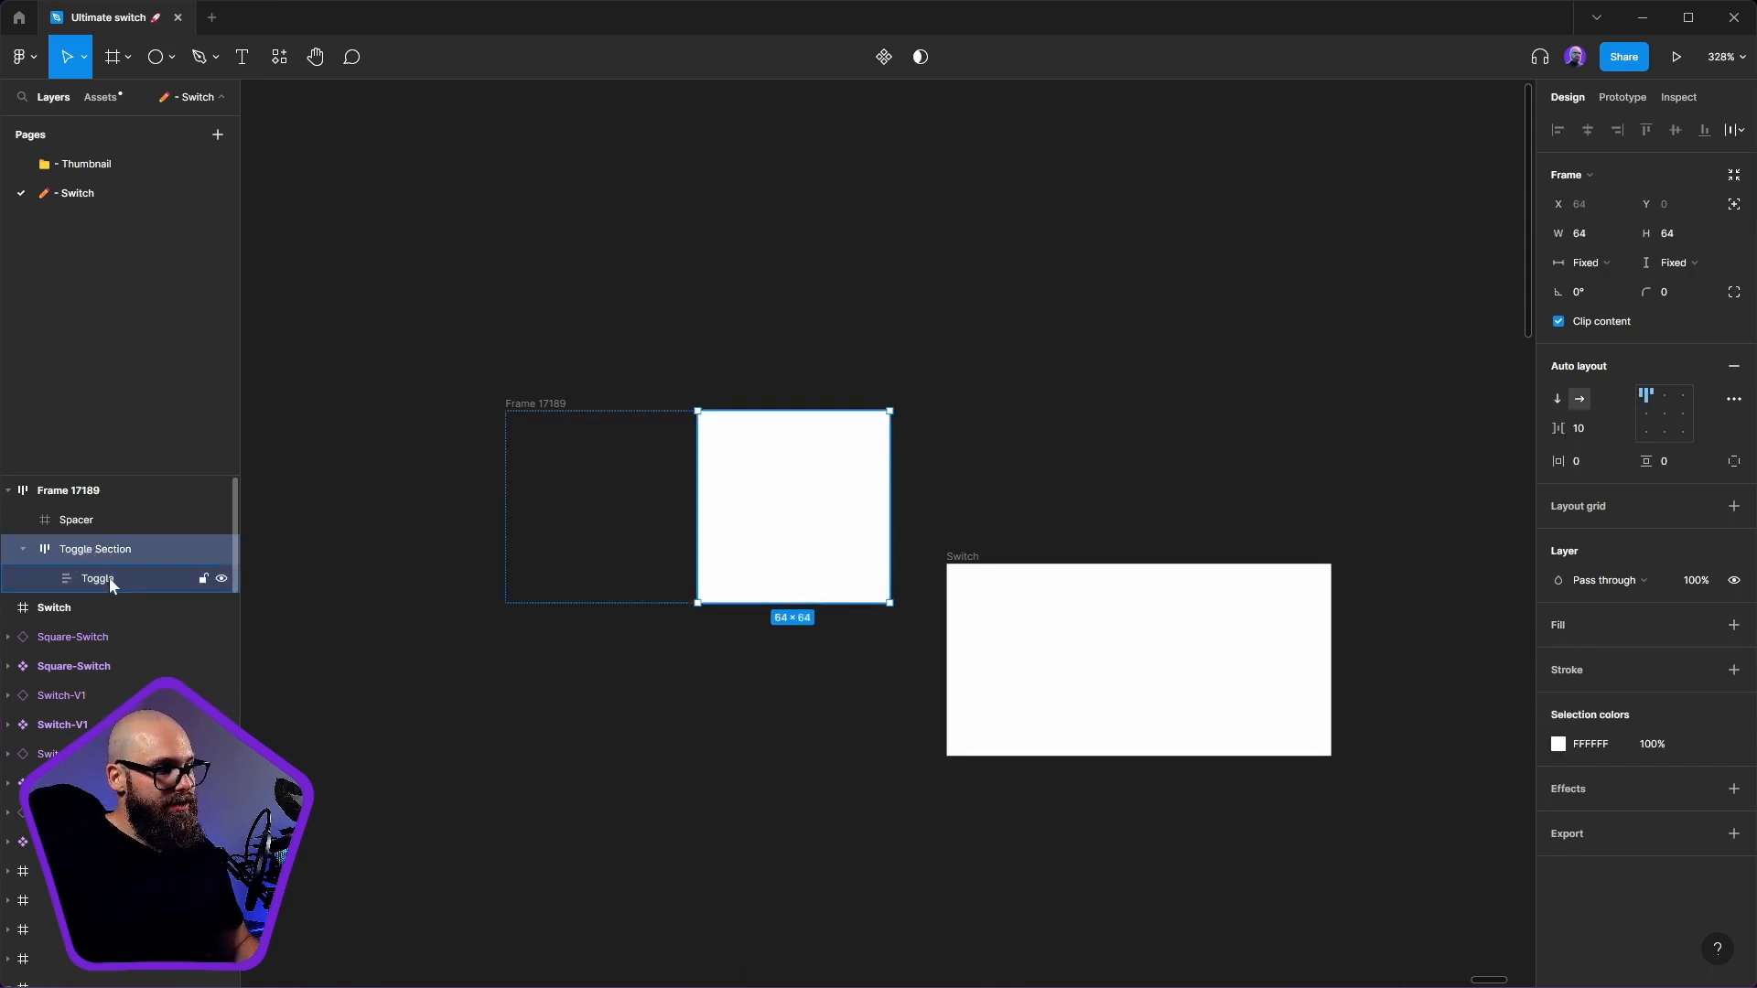
click(108, 578)
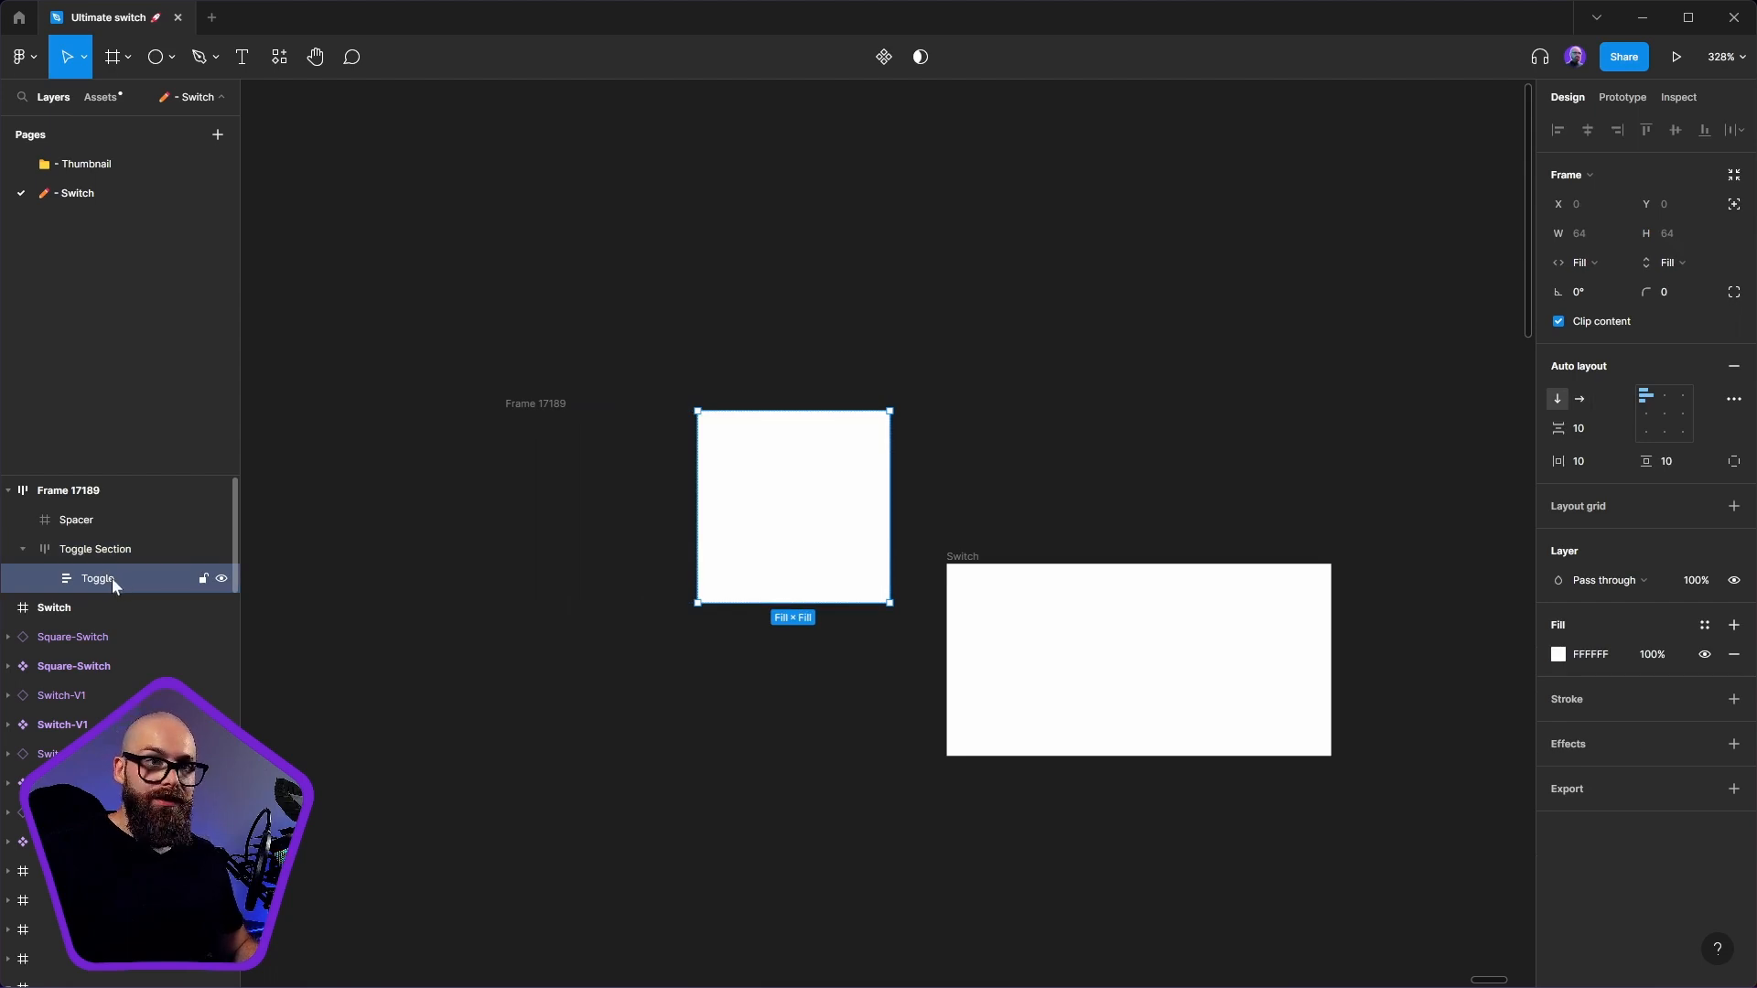
click(136, 547)
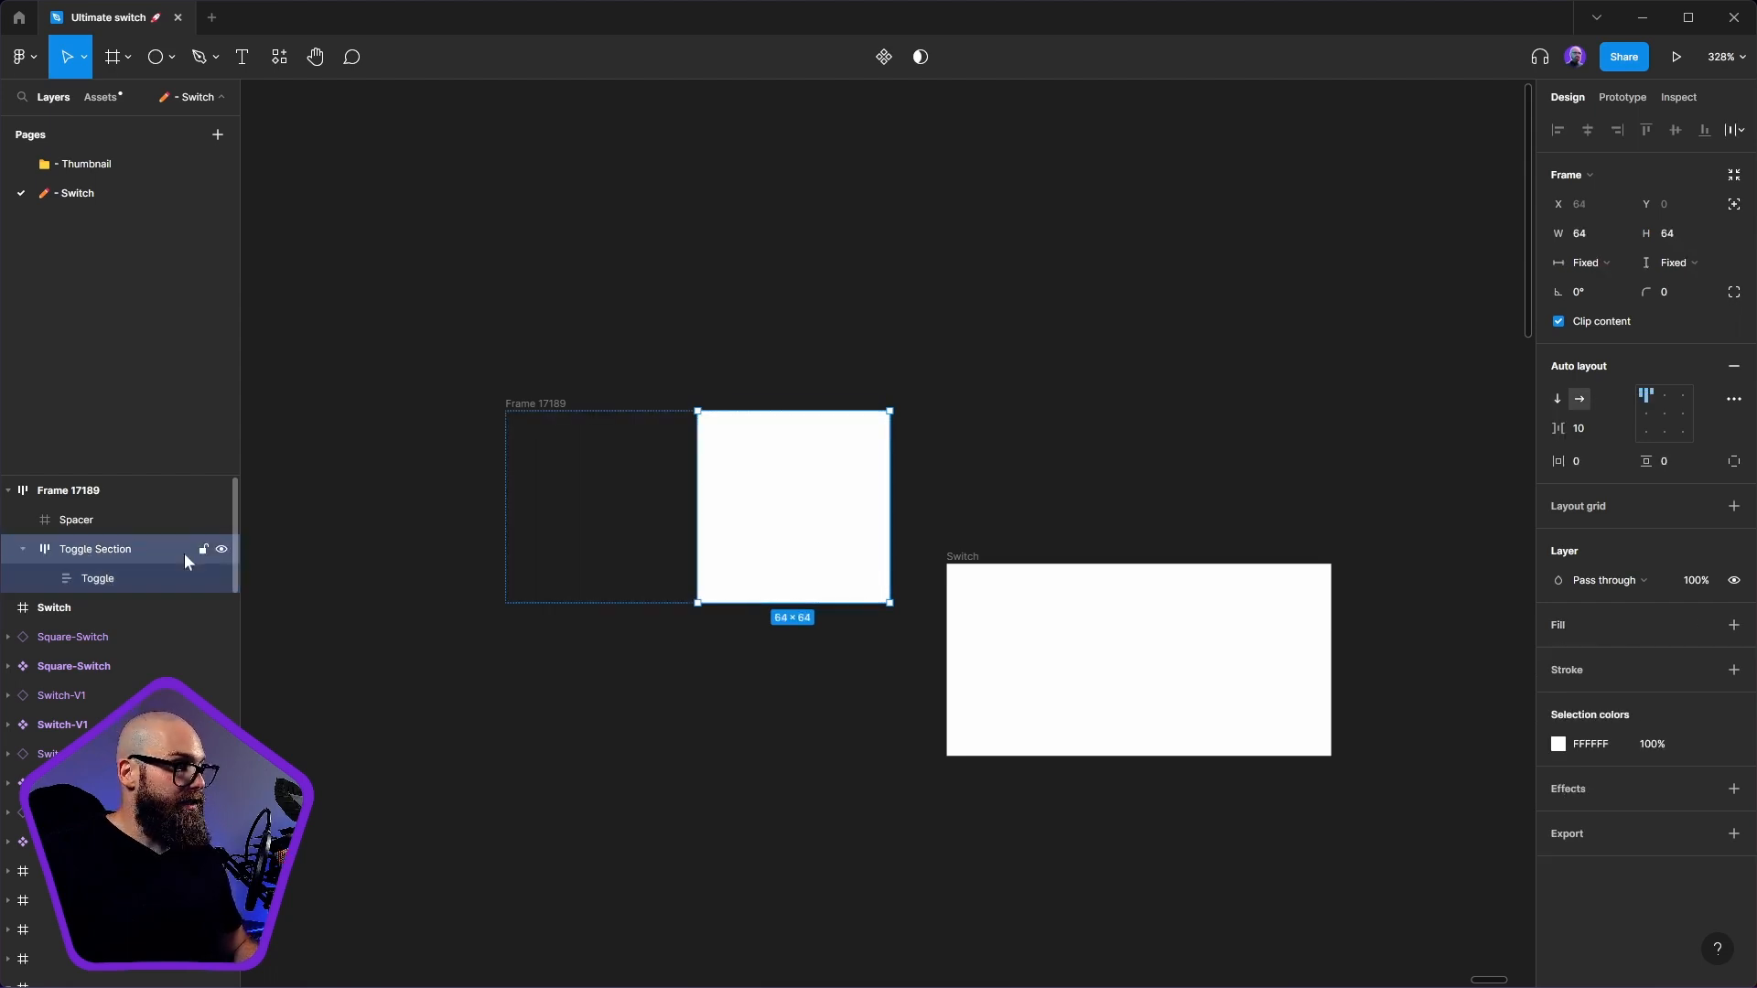
click(113, 576)
- Set the horizontal padding of Toggle Section to 24
click(125, 547)
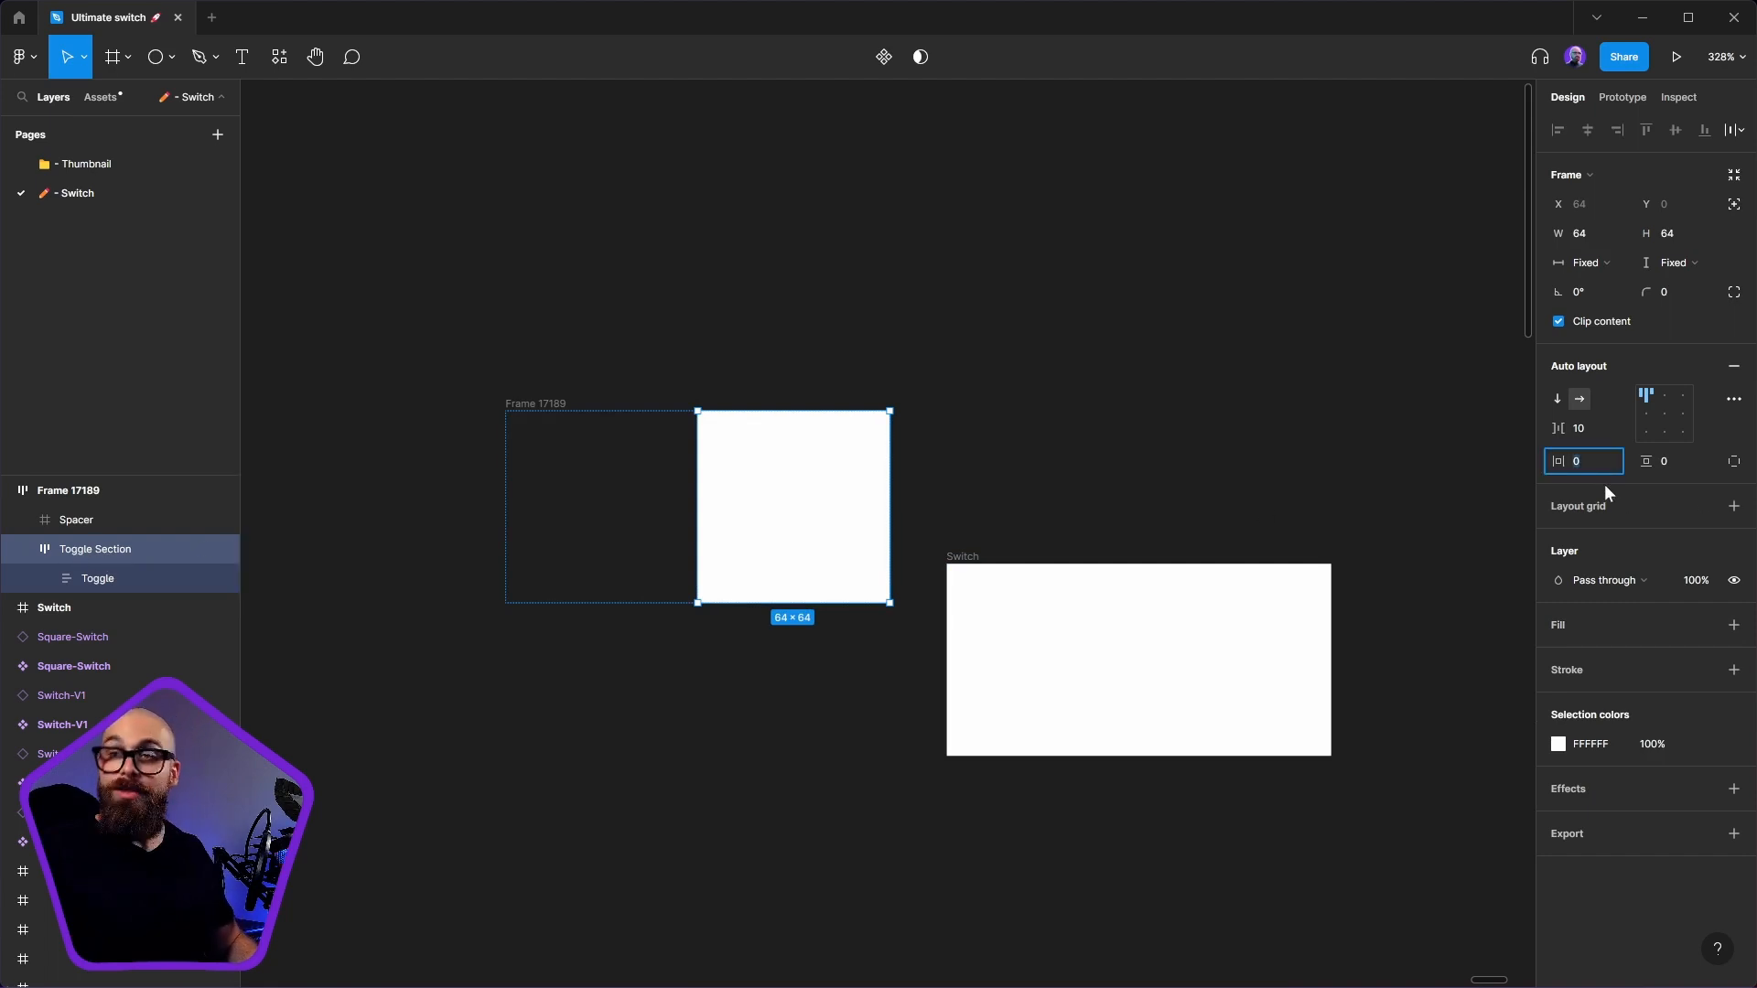
text(24)
key(Return)
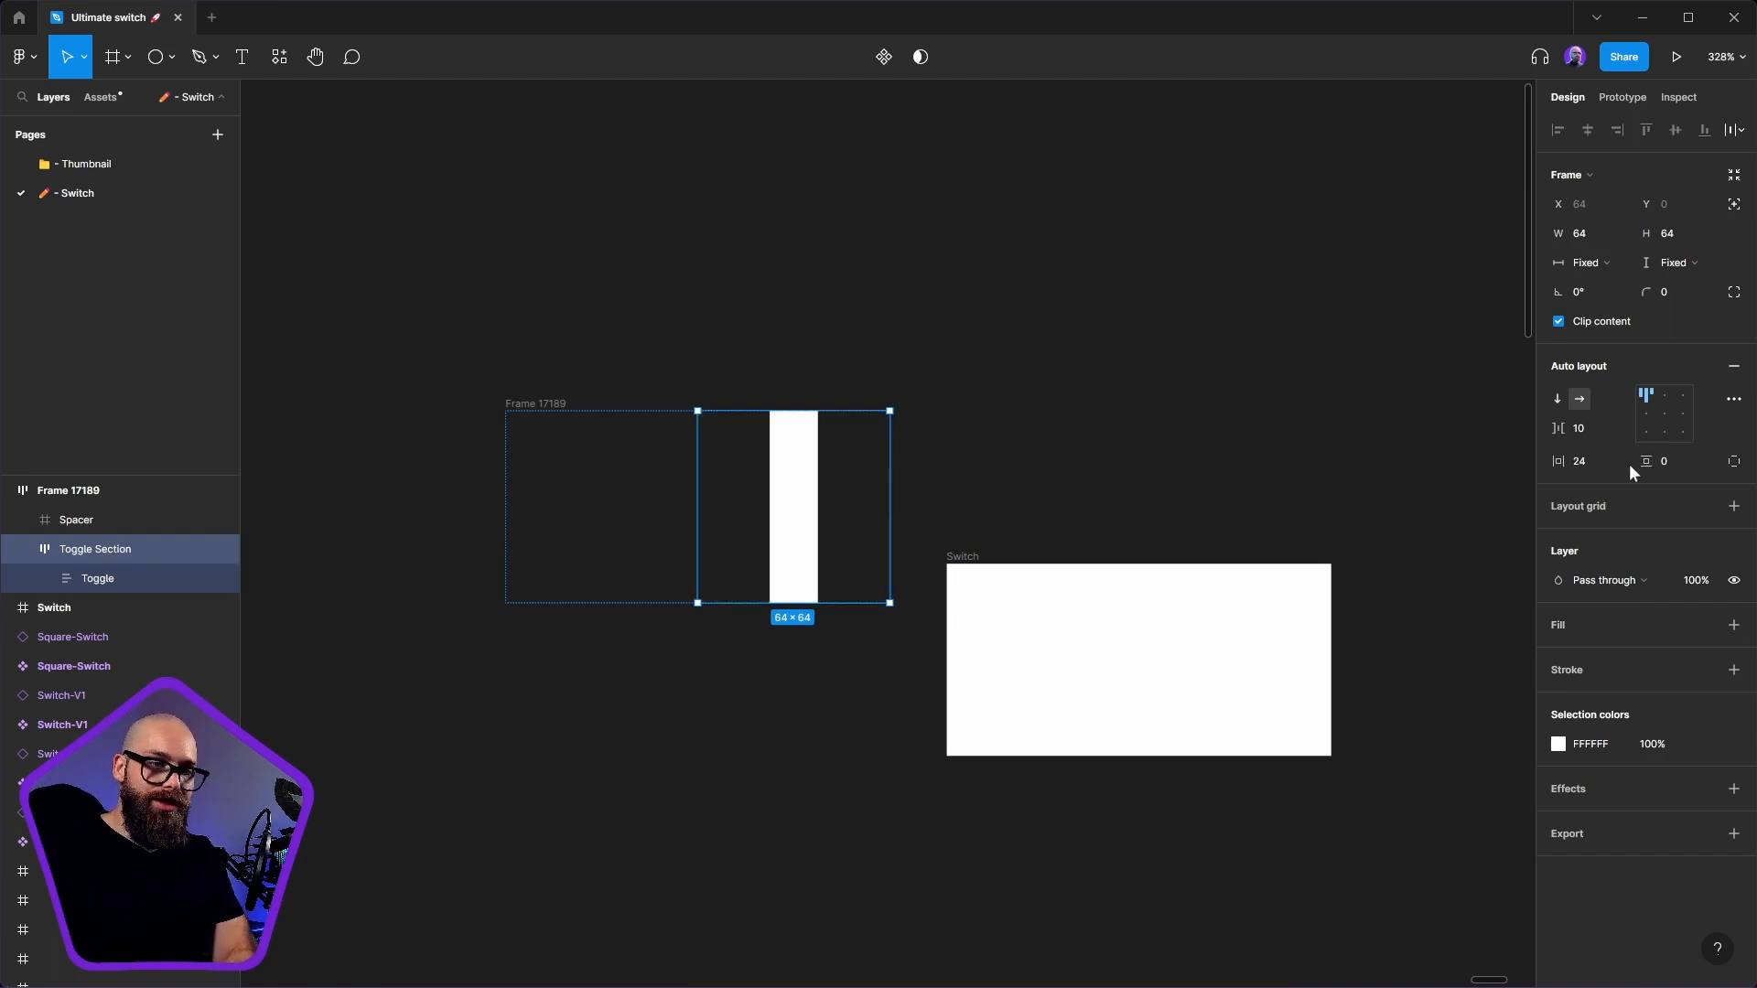
- Set both the horizontal and vertical padding of Toggle Section to 8
click(1598, 457)
text(8)
click(1671, 459)
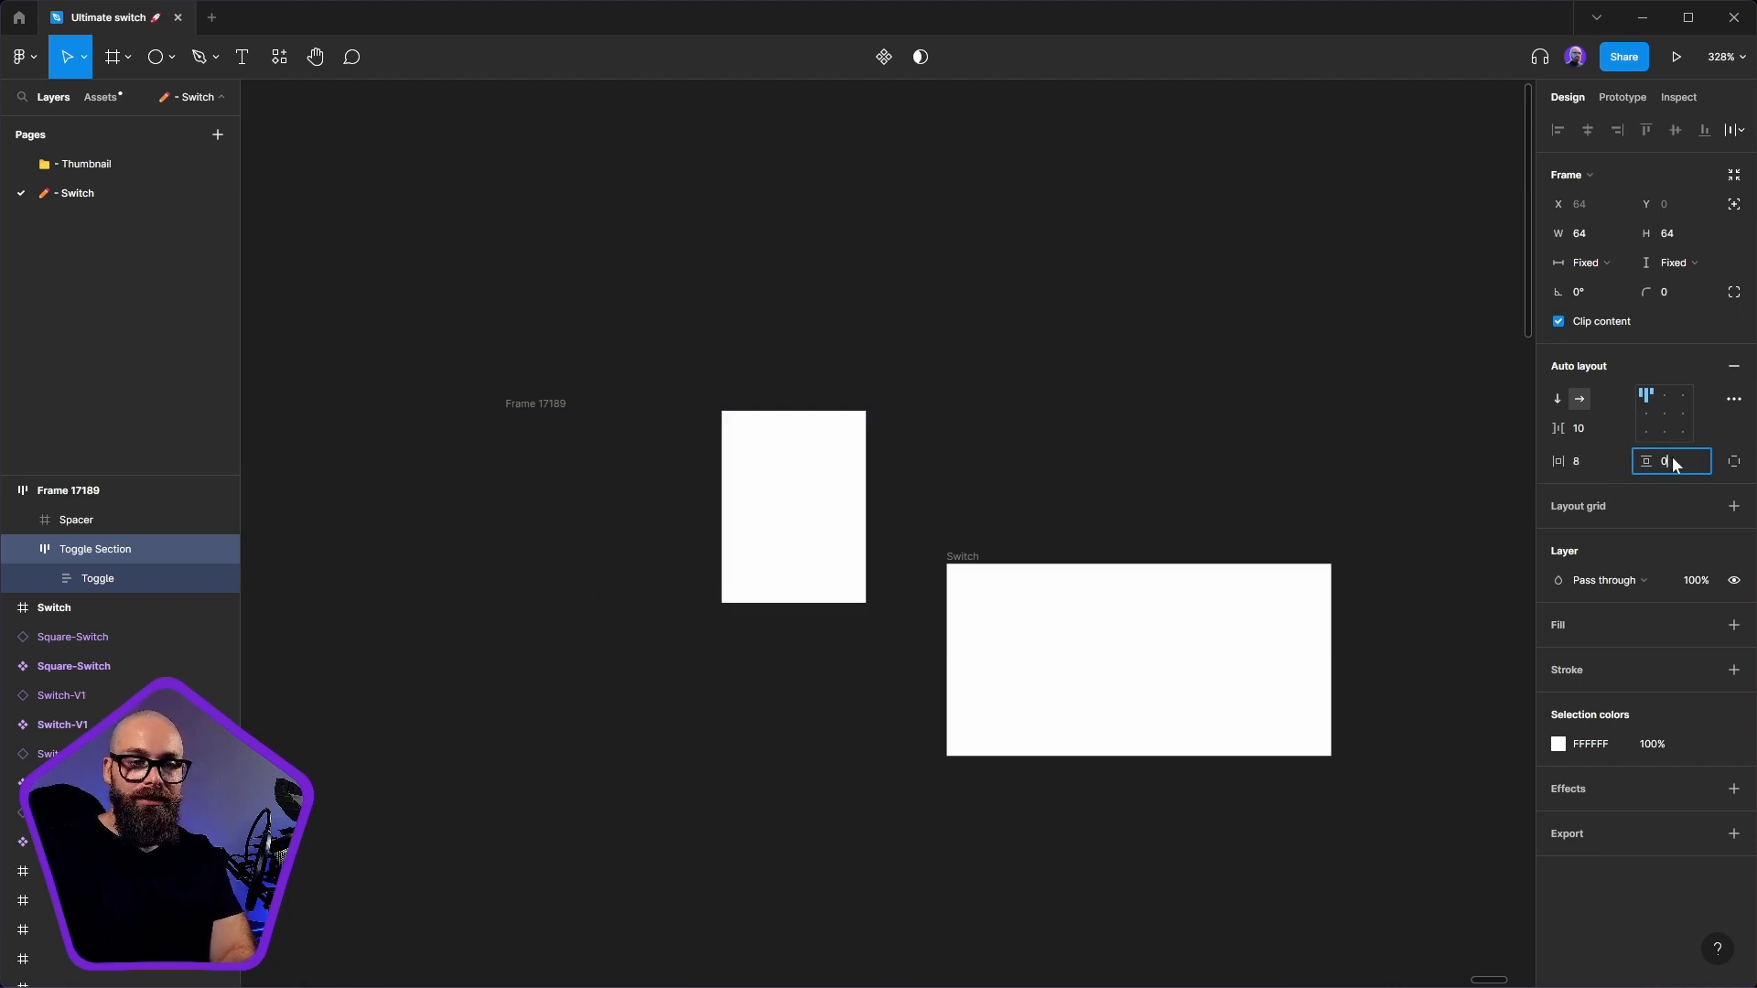
text(8)
key(Return)
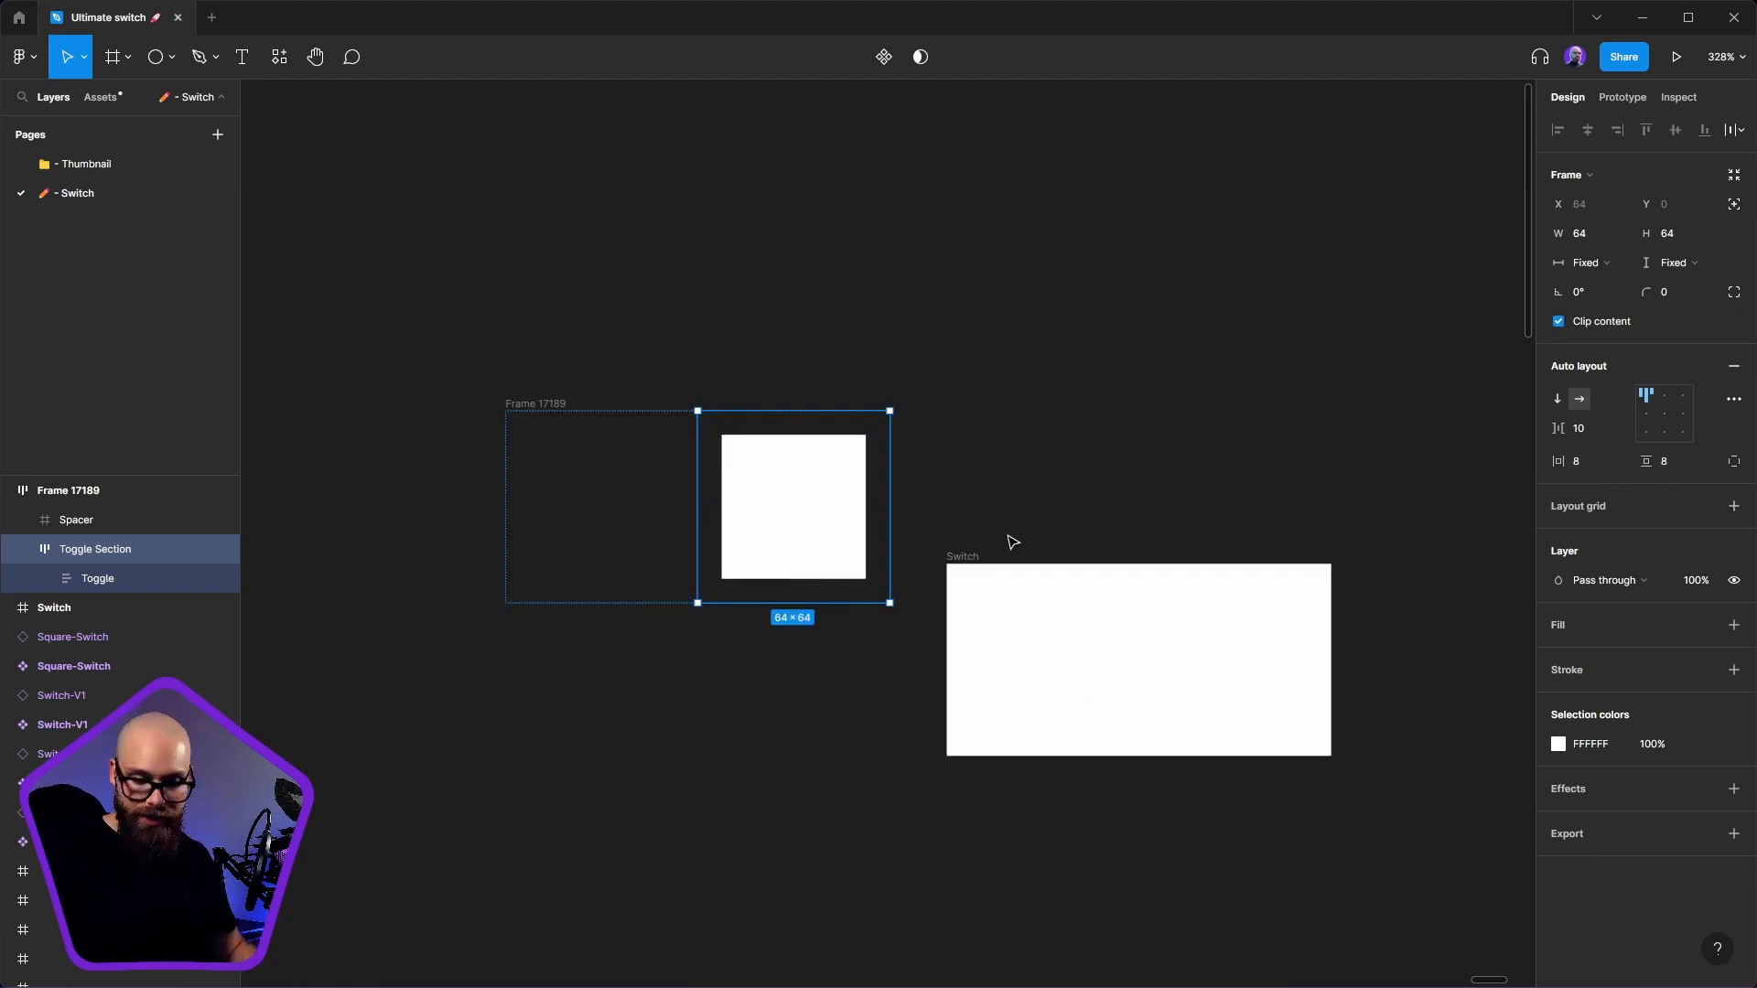
- Round the white Toggle frame into a circle with a corner radius of 64
click(108, 579)
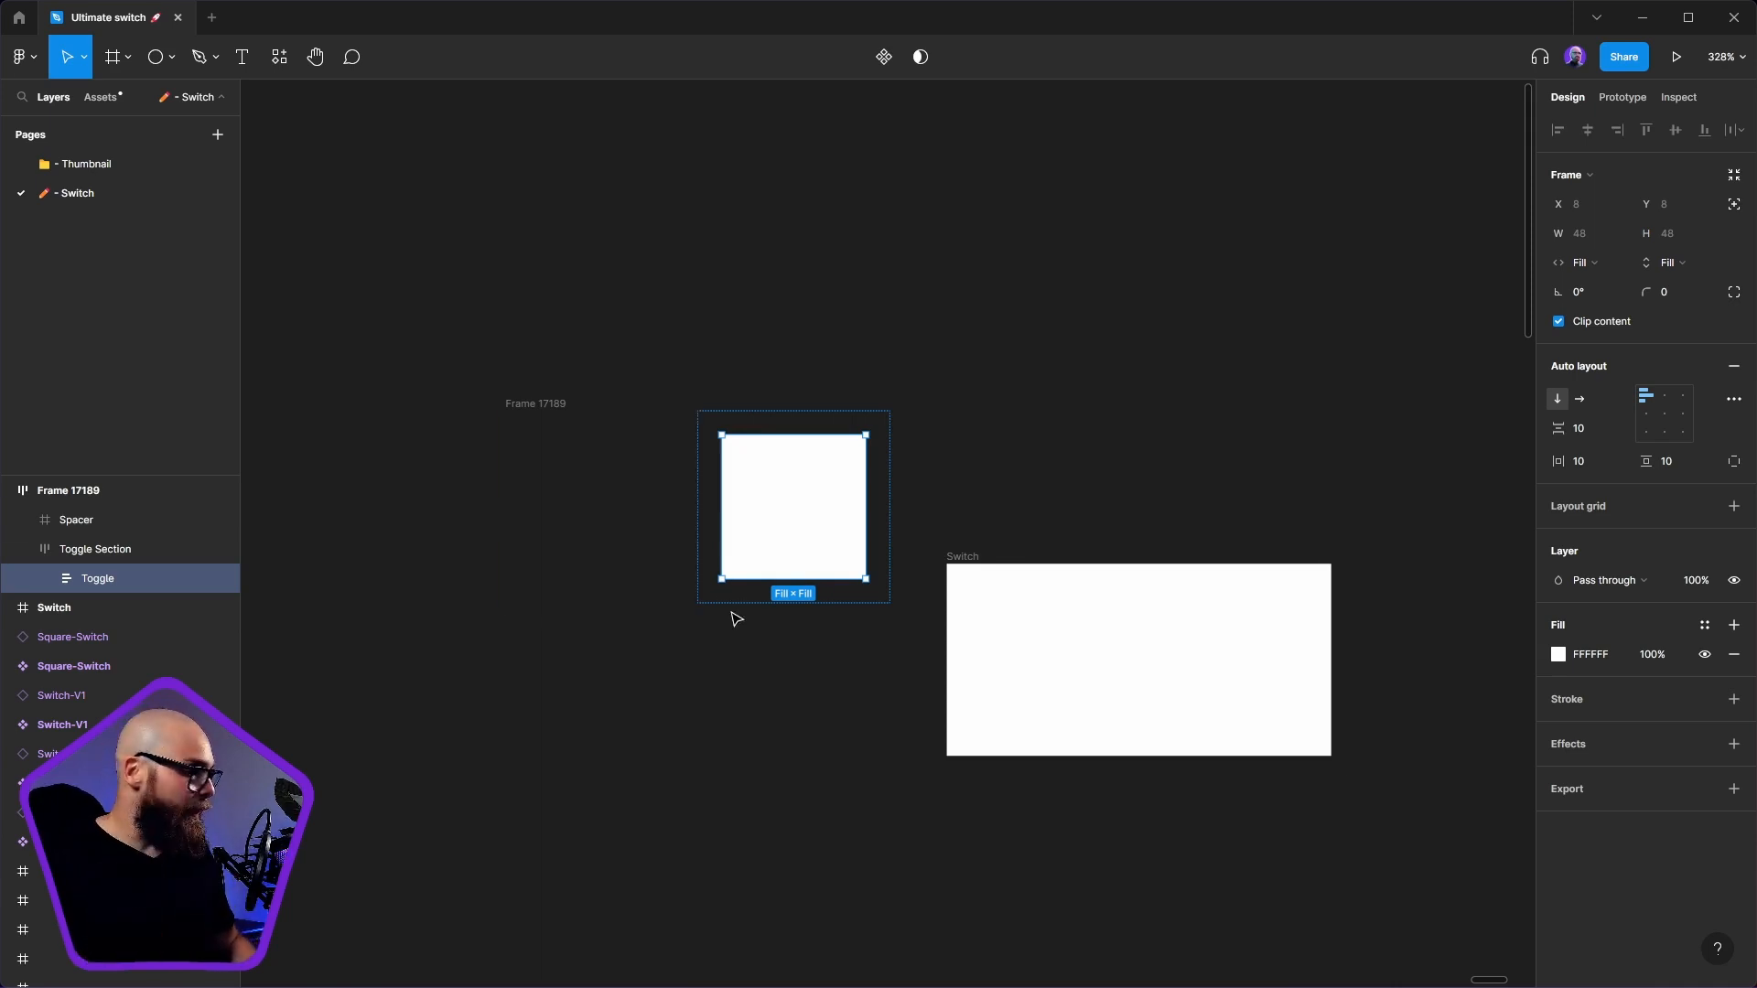
drag(1671, 287, 1688, 283)
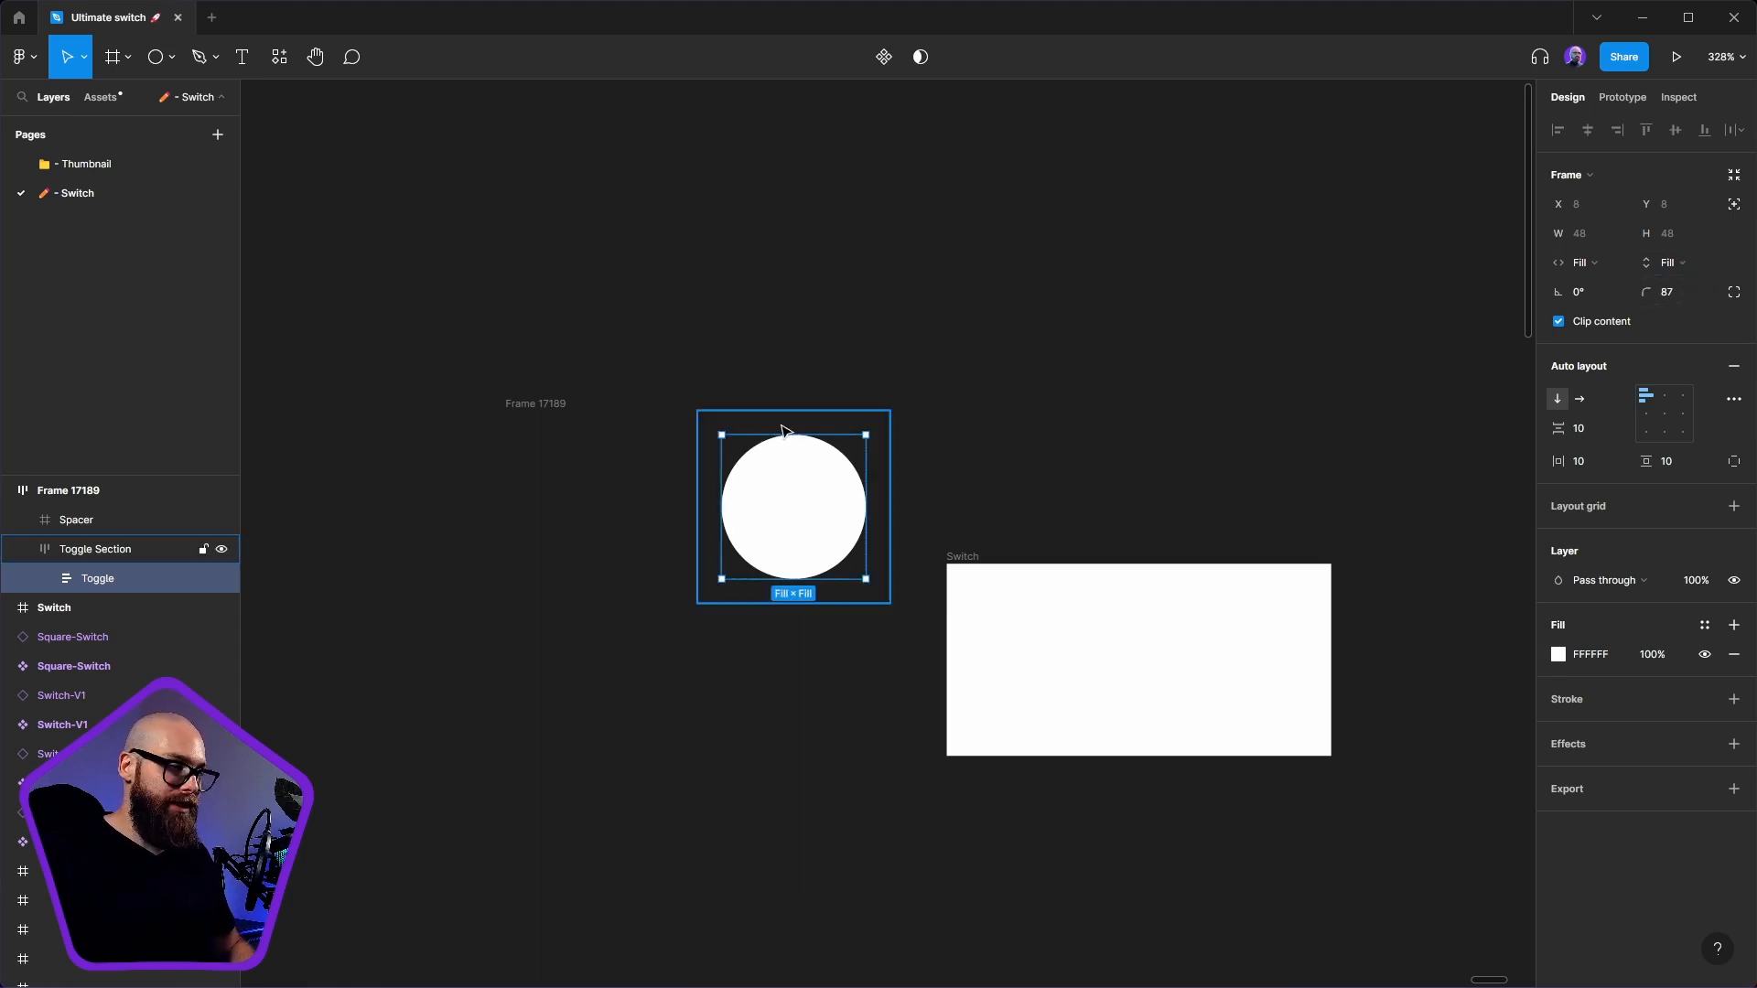
click(109, 549)
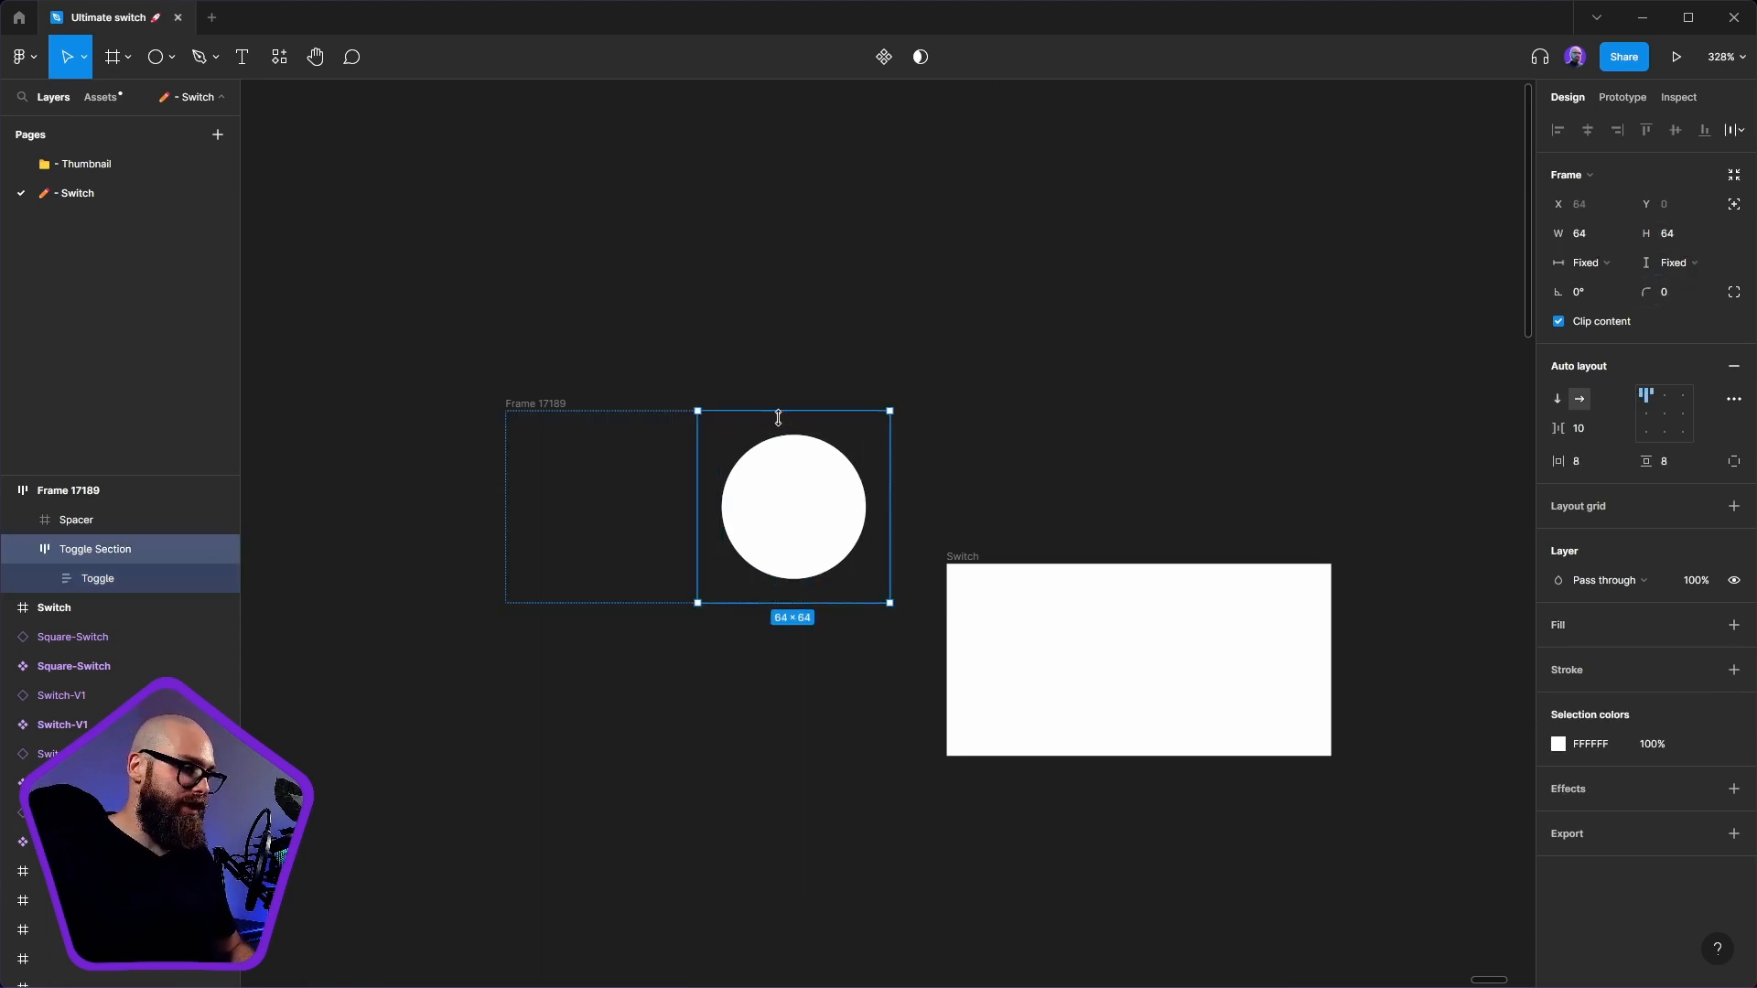
click(772, 485)
click(1670, 289)
text(64)
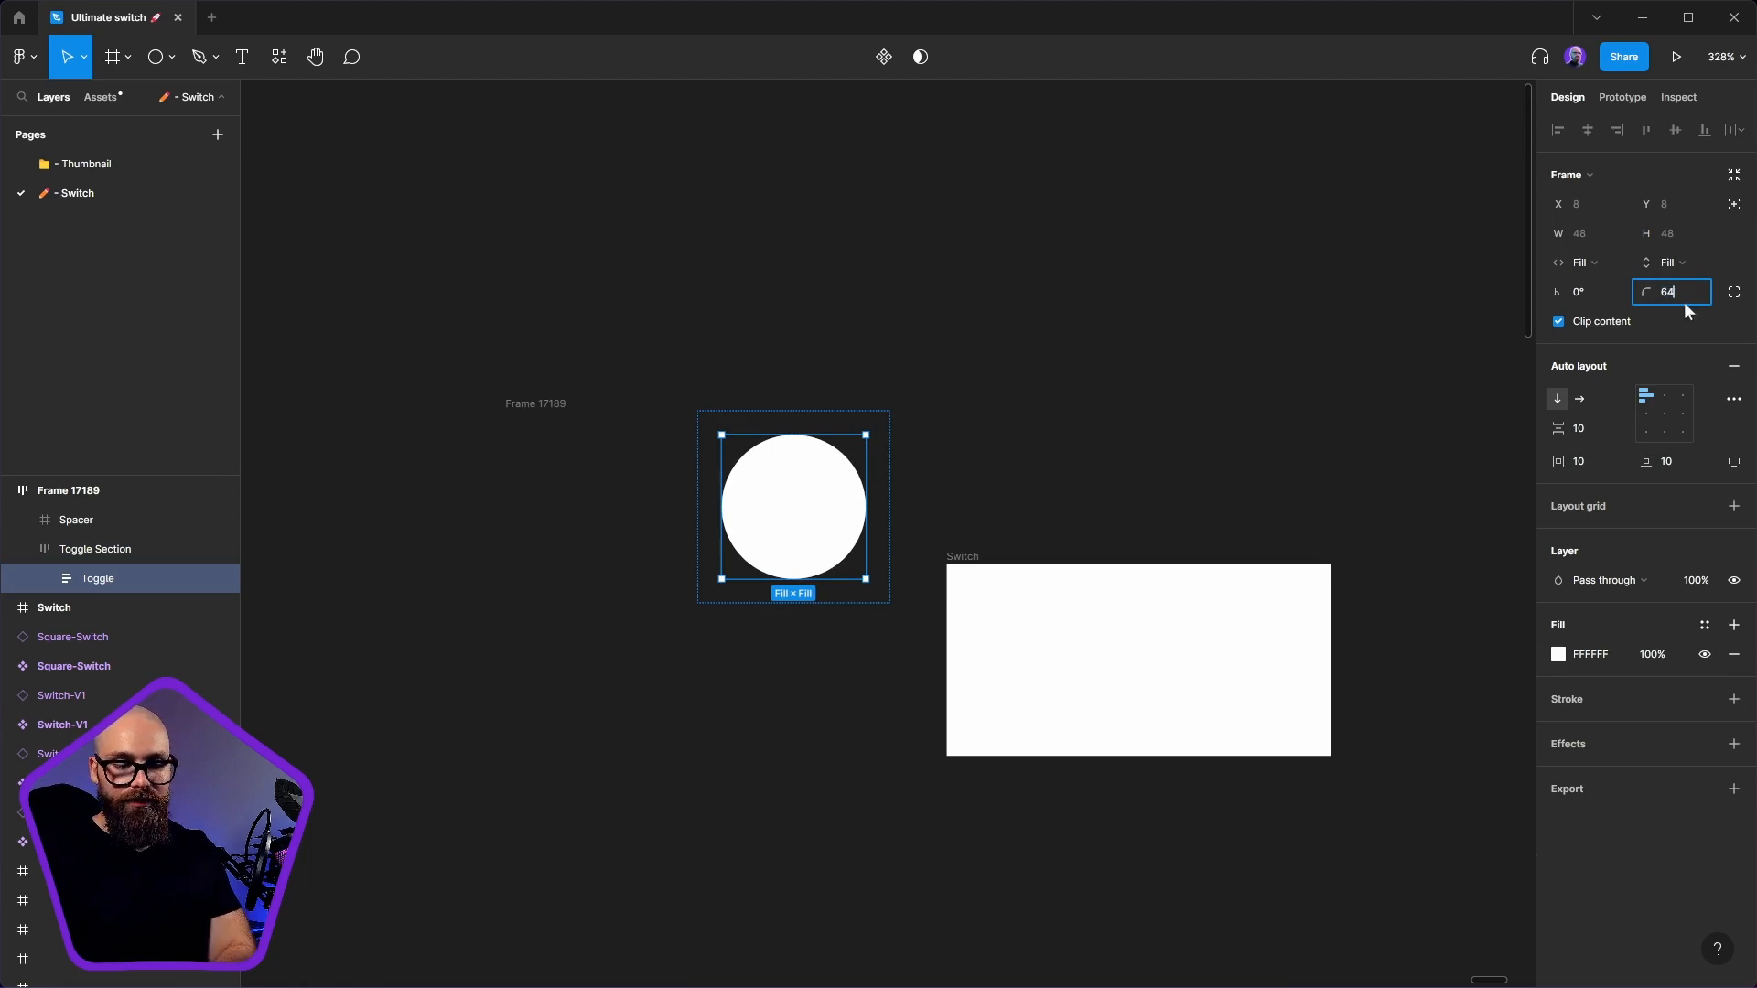
key(Return)
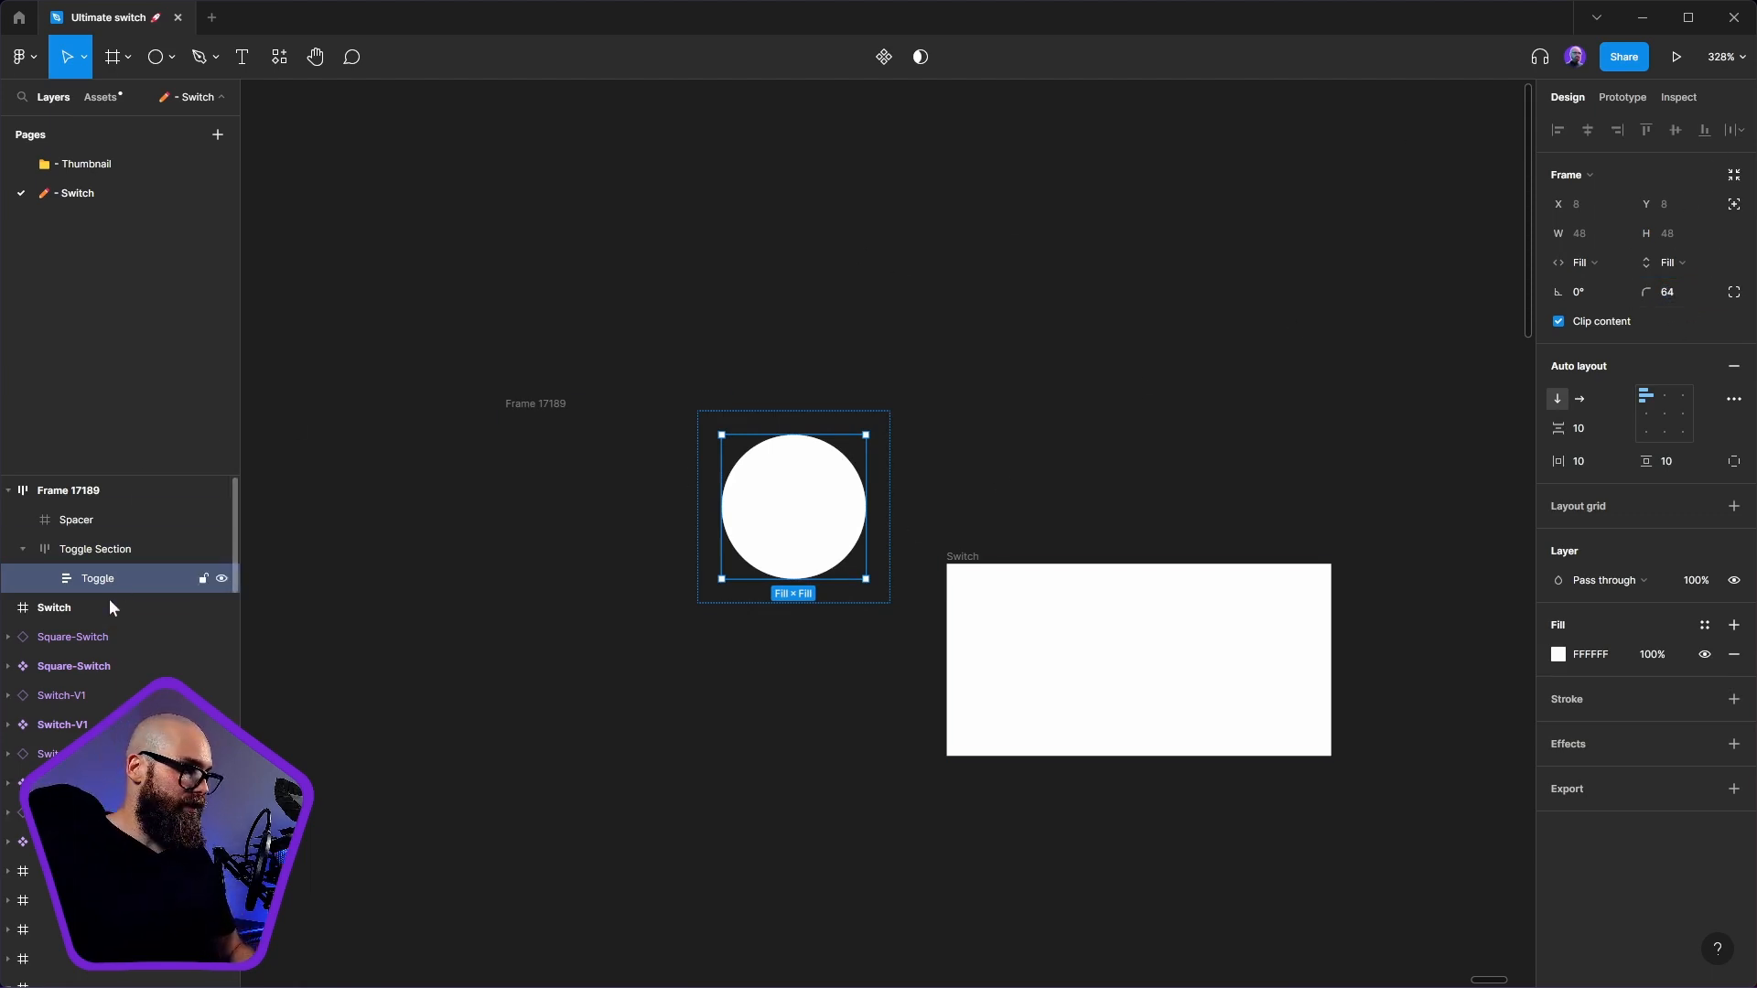
- Set Toggle Section's horizontal and vertical padding to 12 each
click(95, 549)
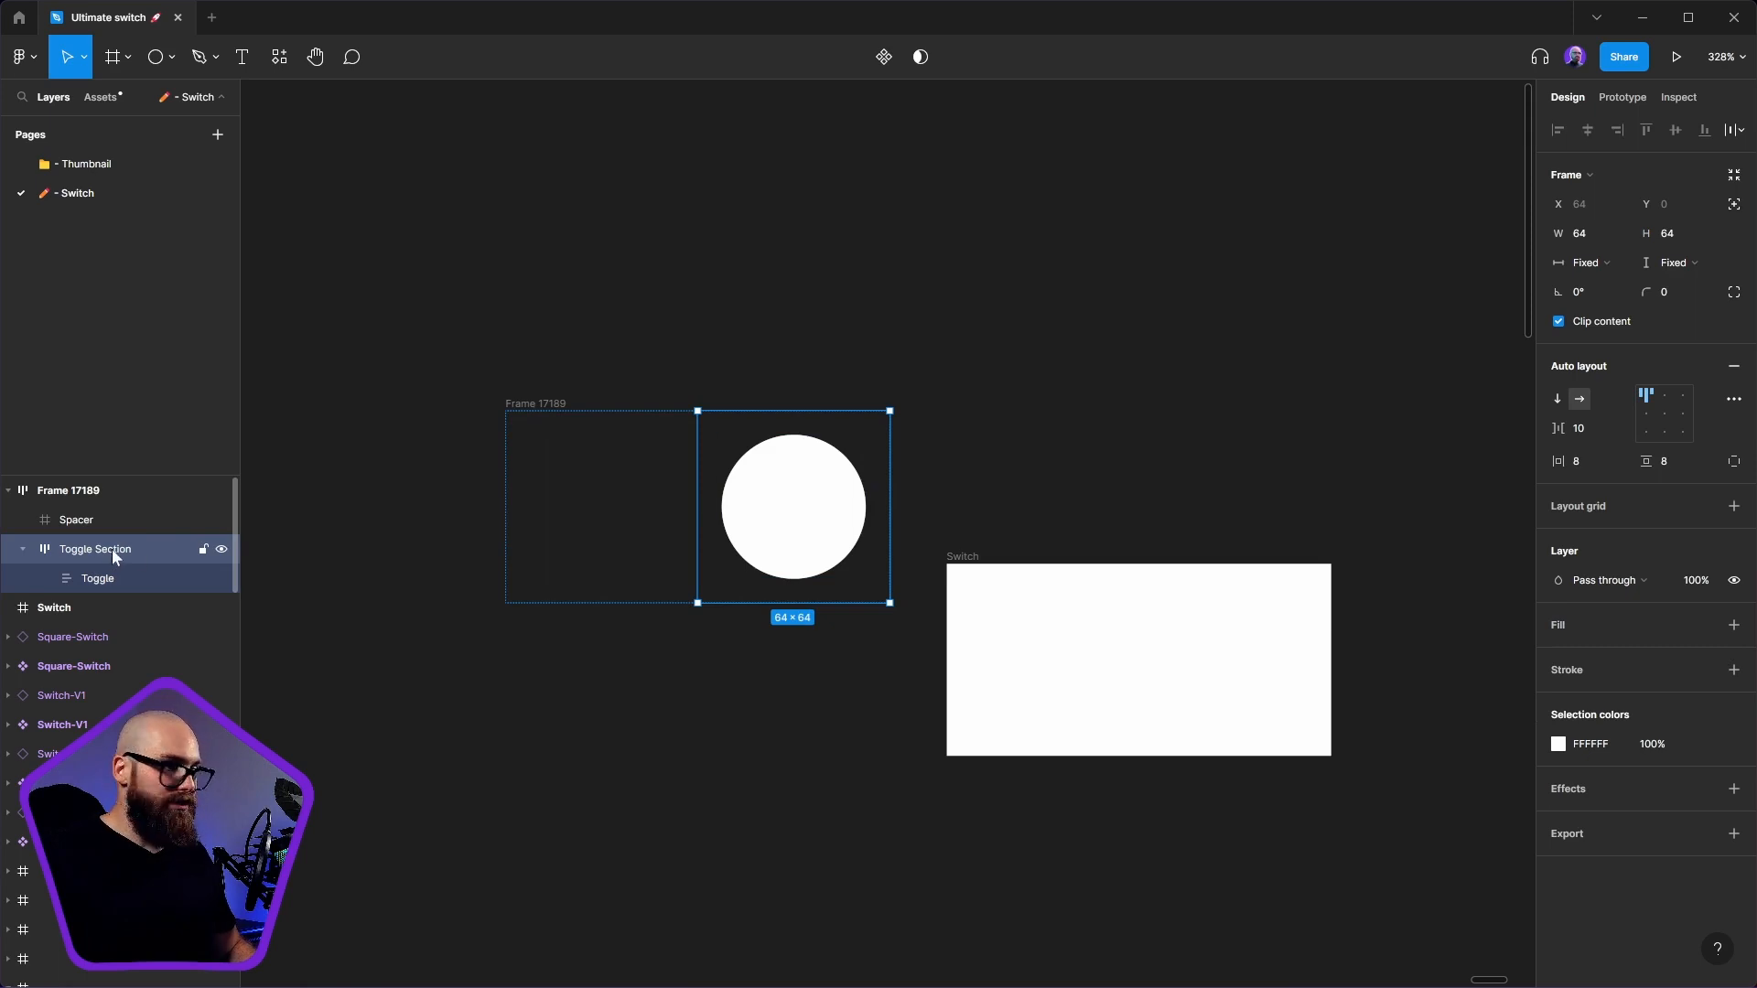
click(1597, 463)
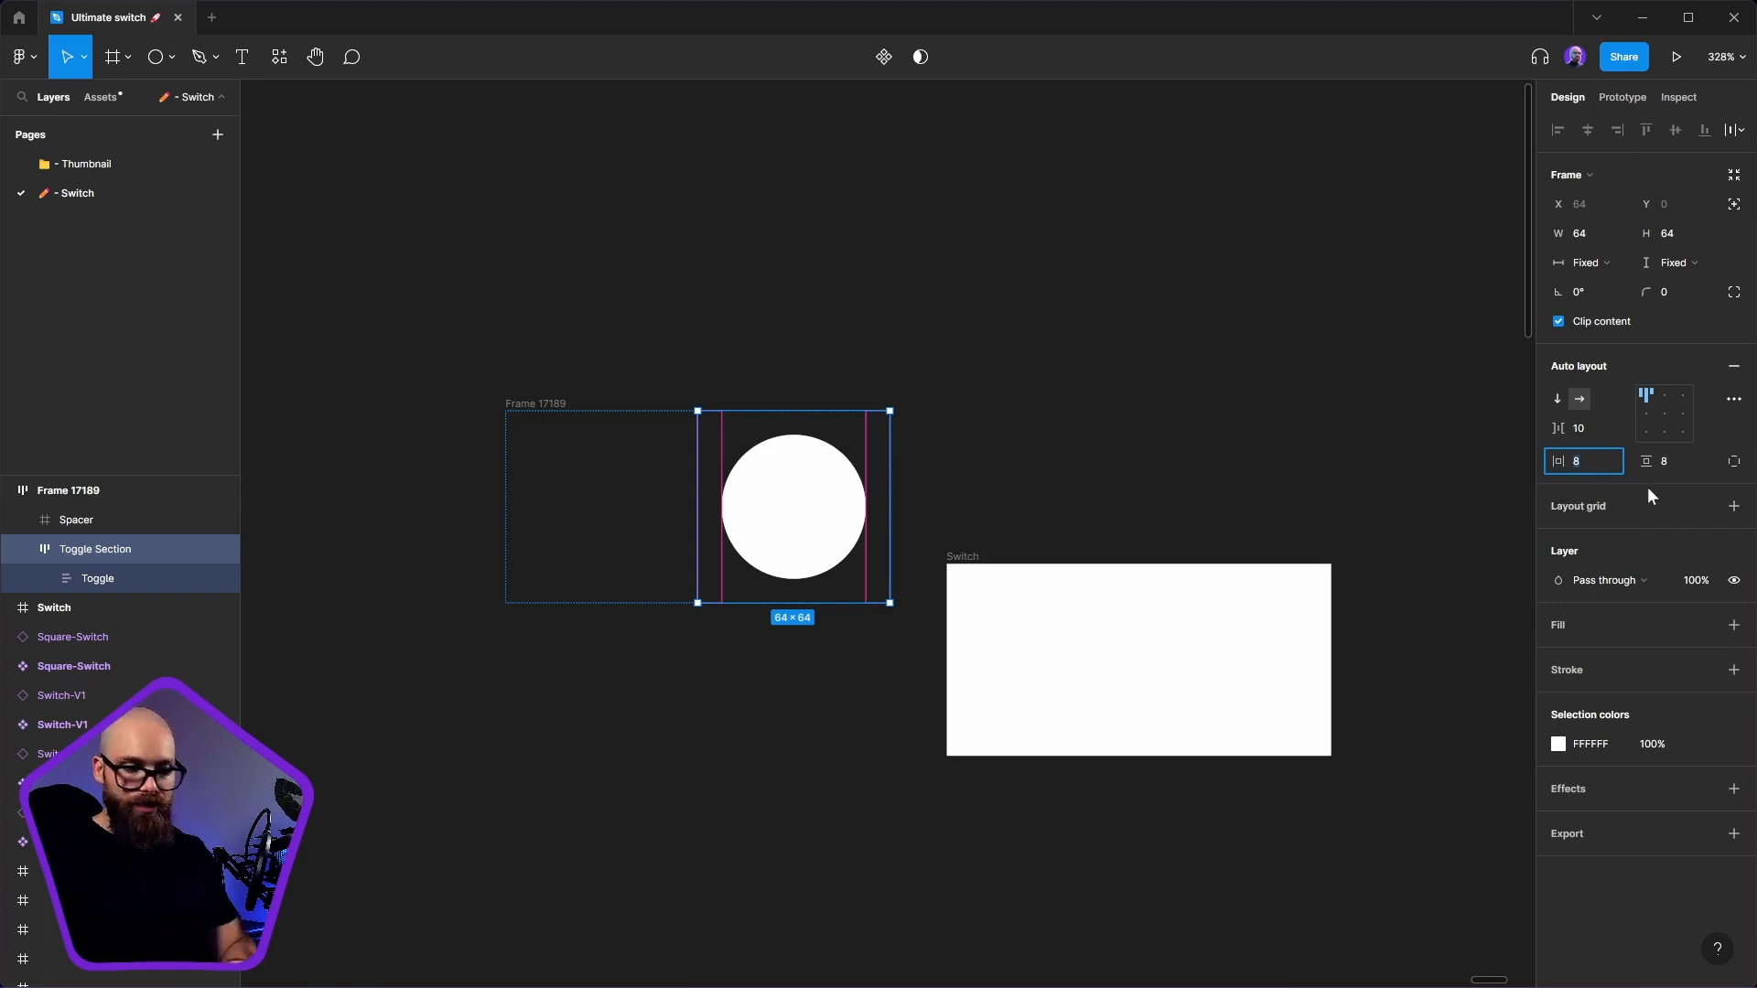
text(12)
click(1688, 464)
text(12)
key(Return)
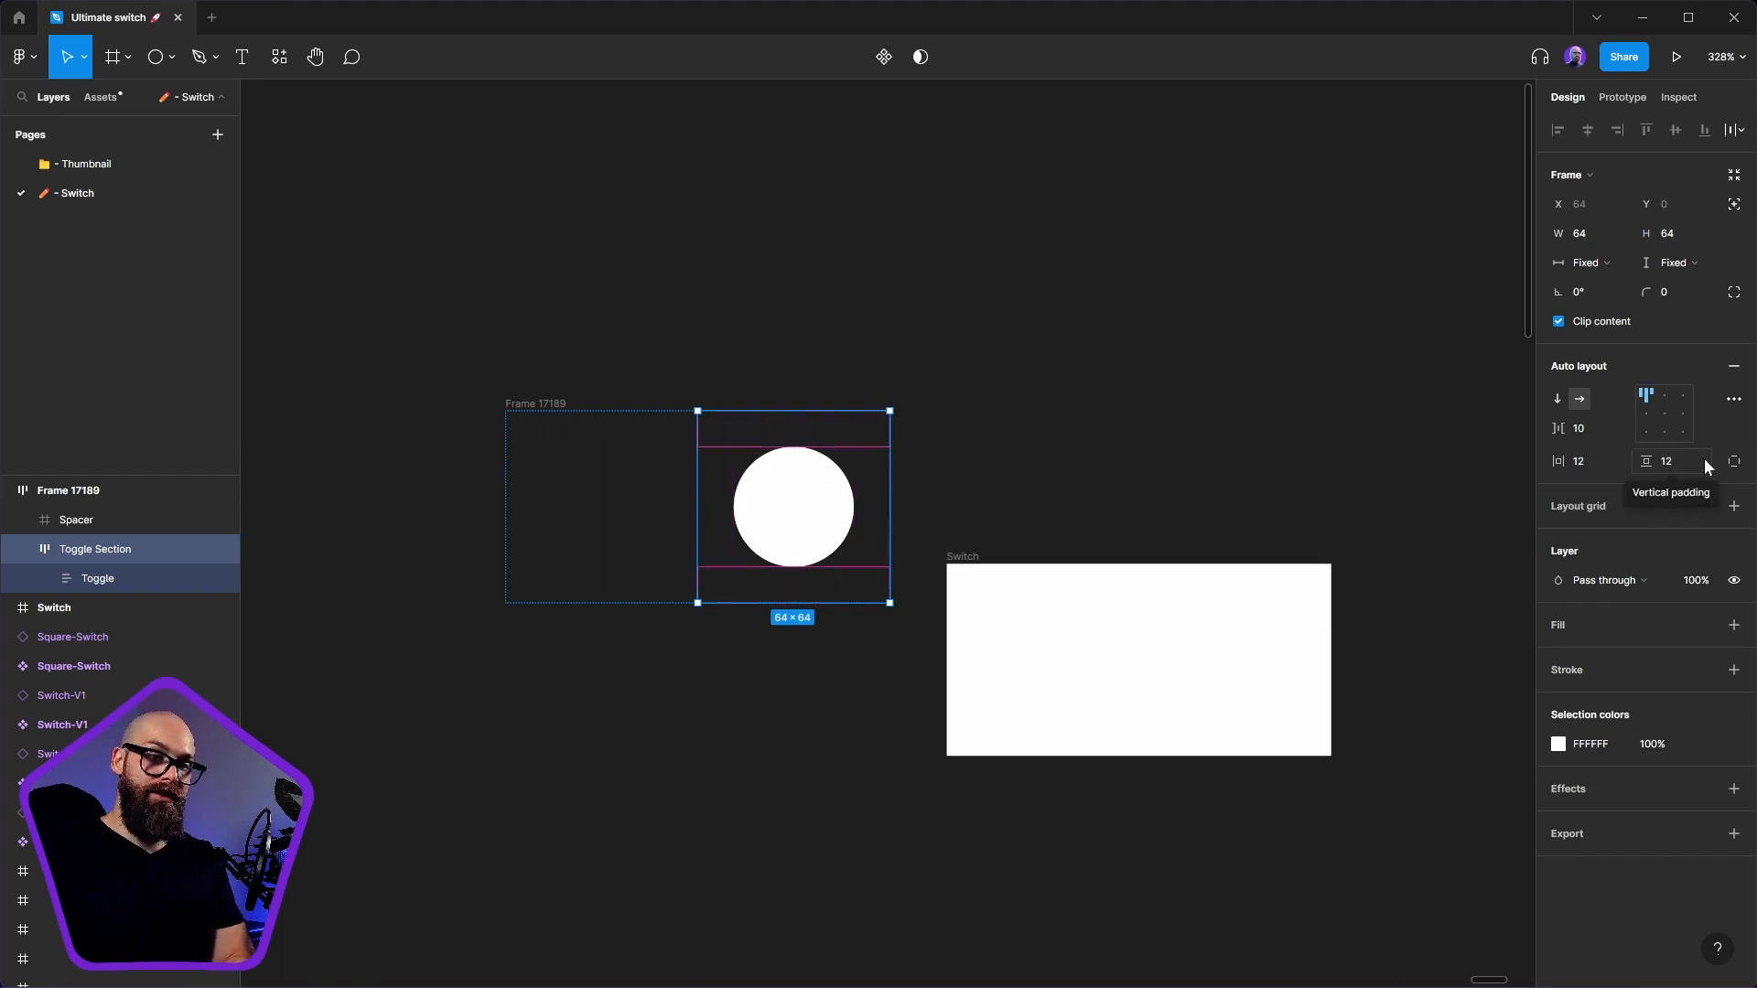
- Set Toggle Section's horizontal and vertical padding to 4 each
click(1605, 463)
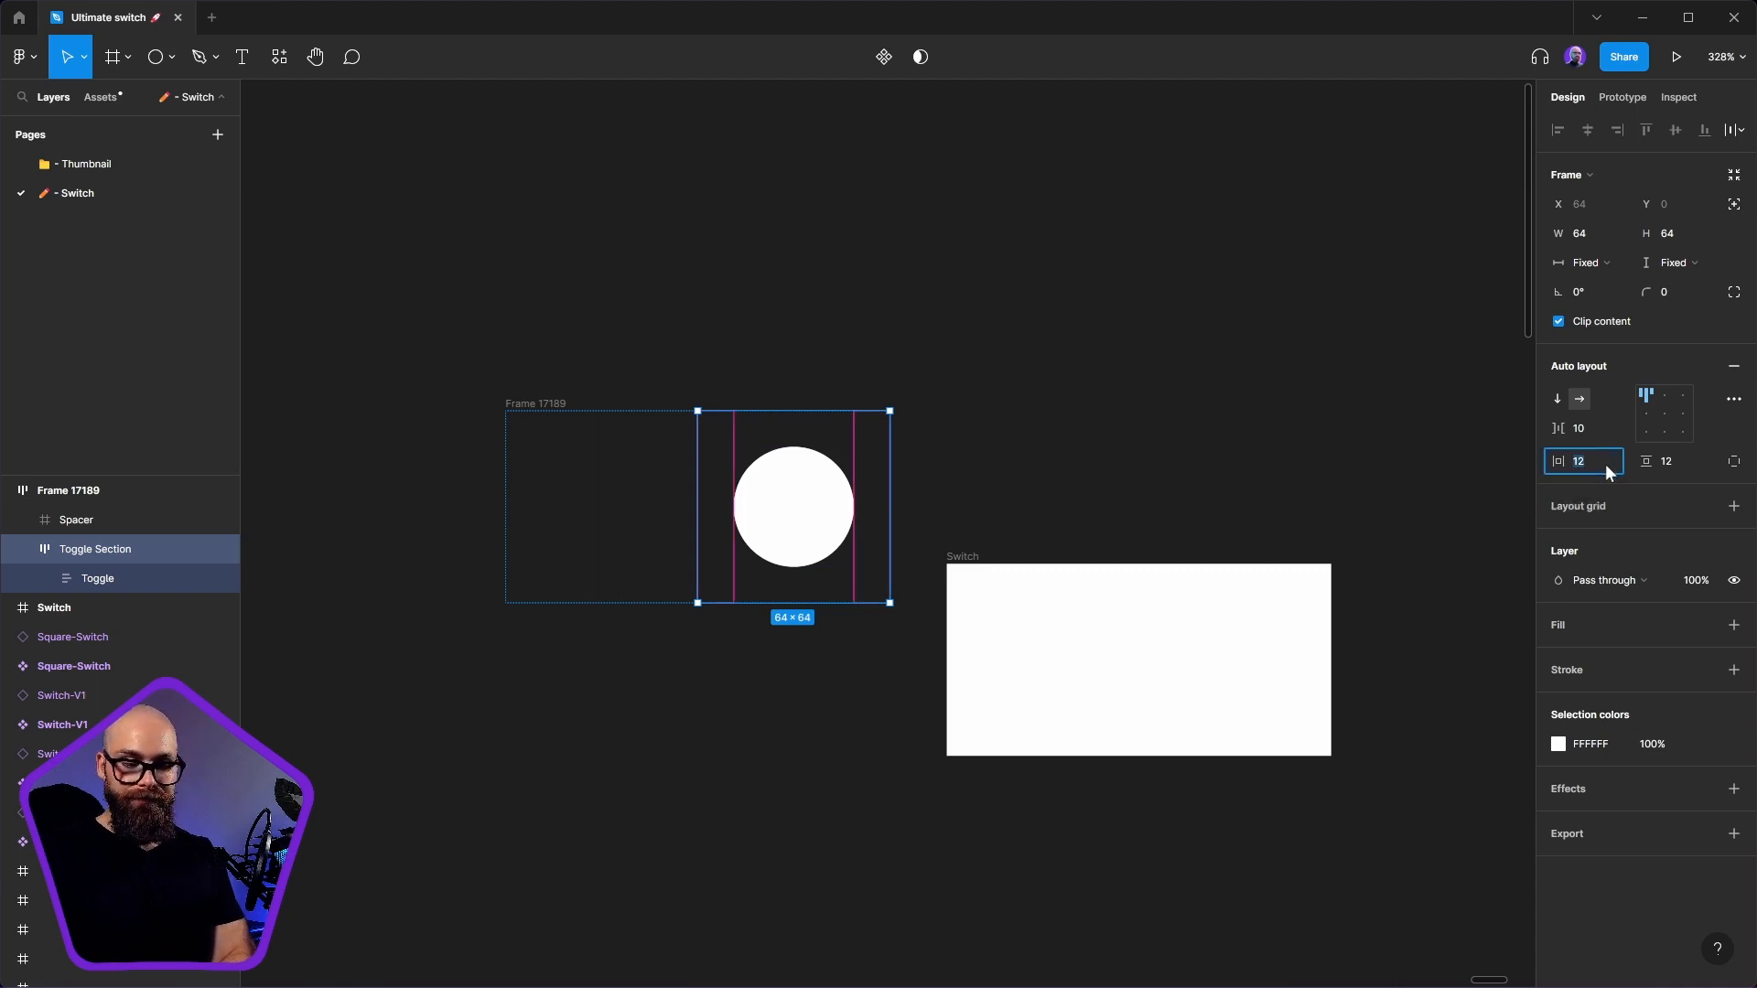
text(4)
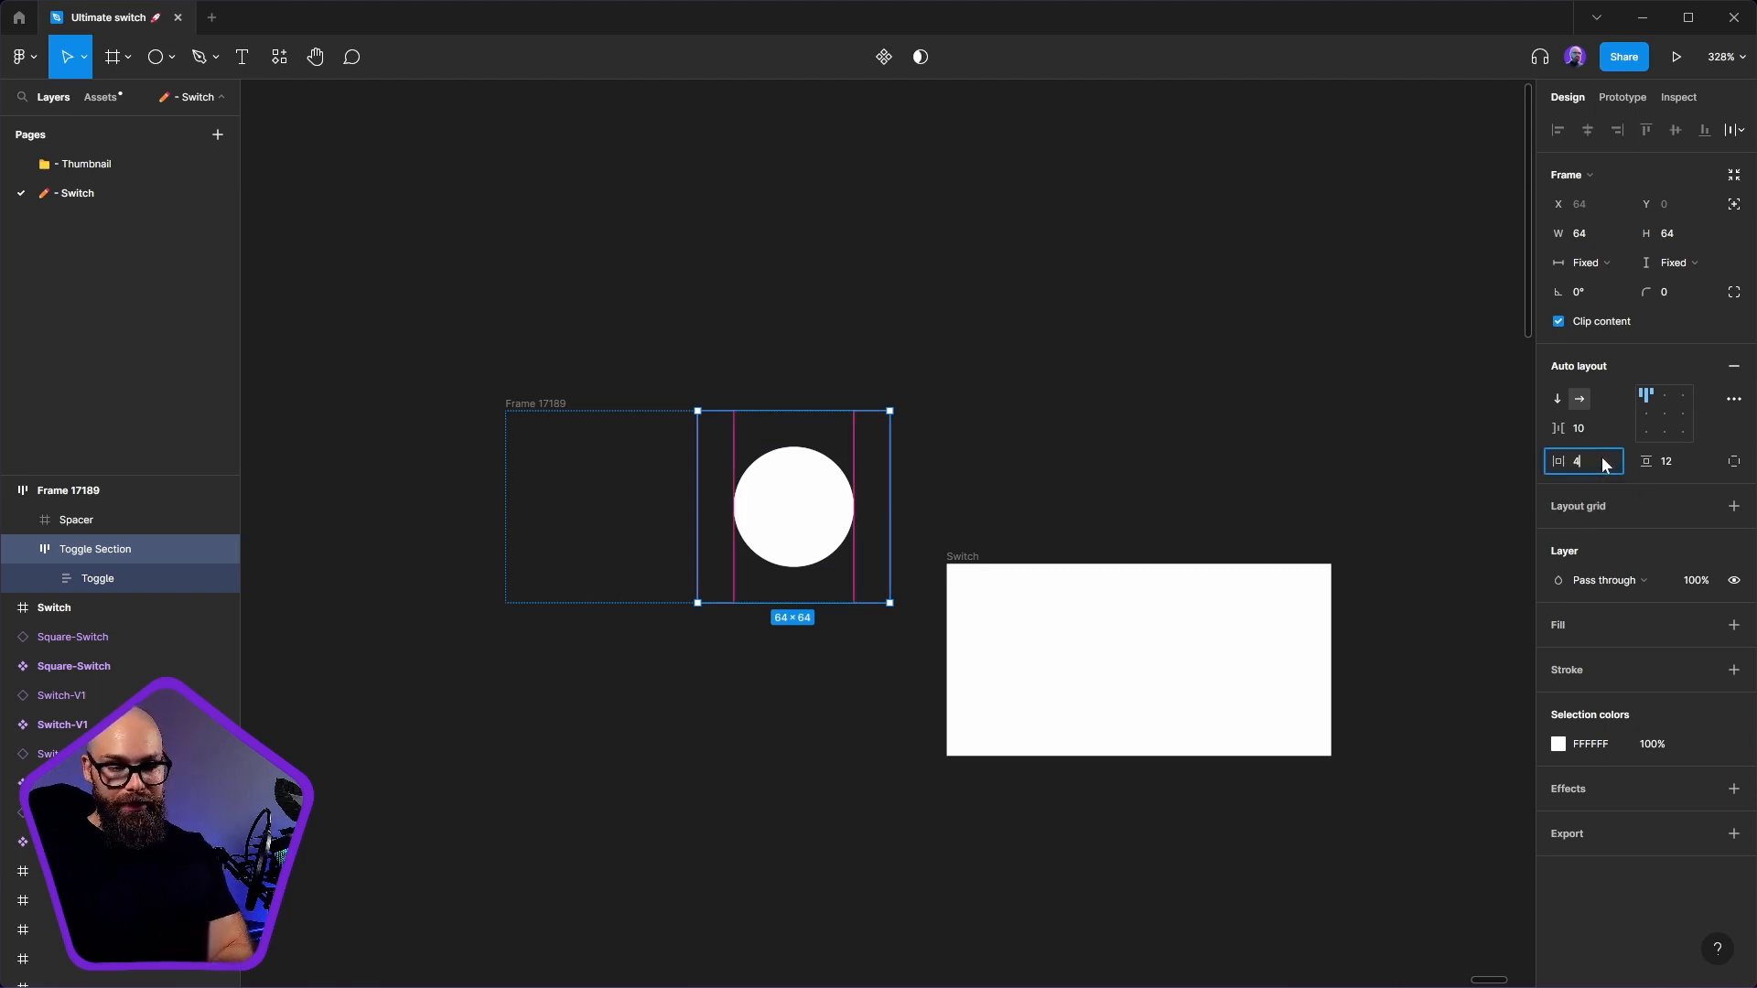
click(1674, 464)
text(4)
key(Return)
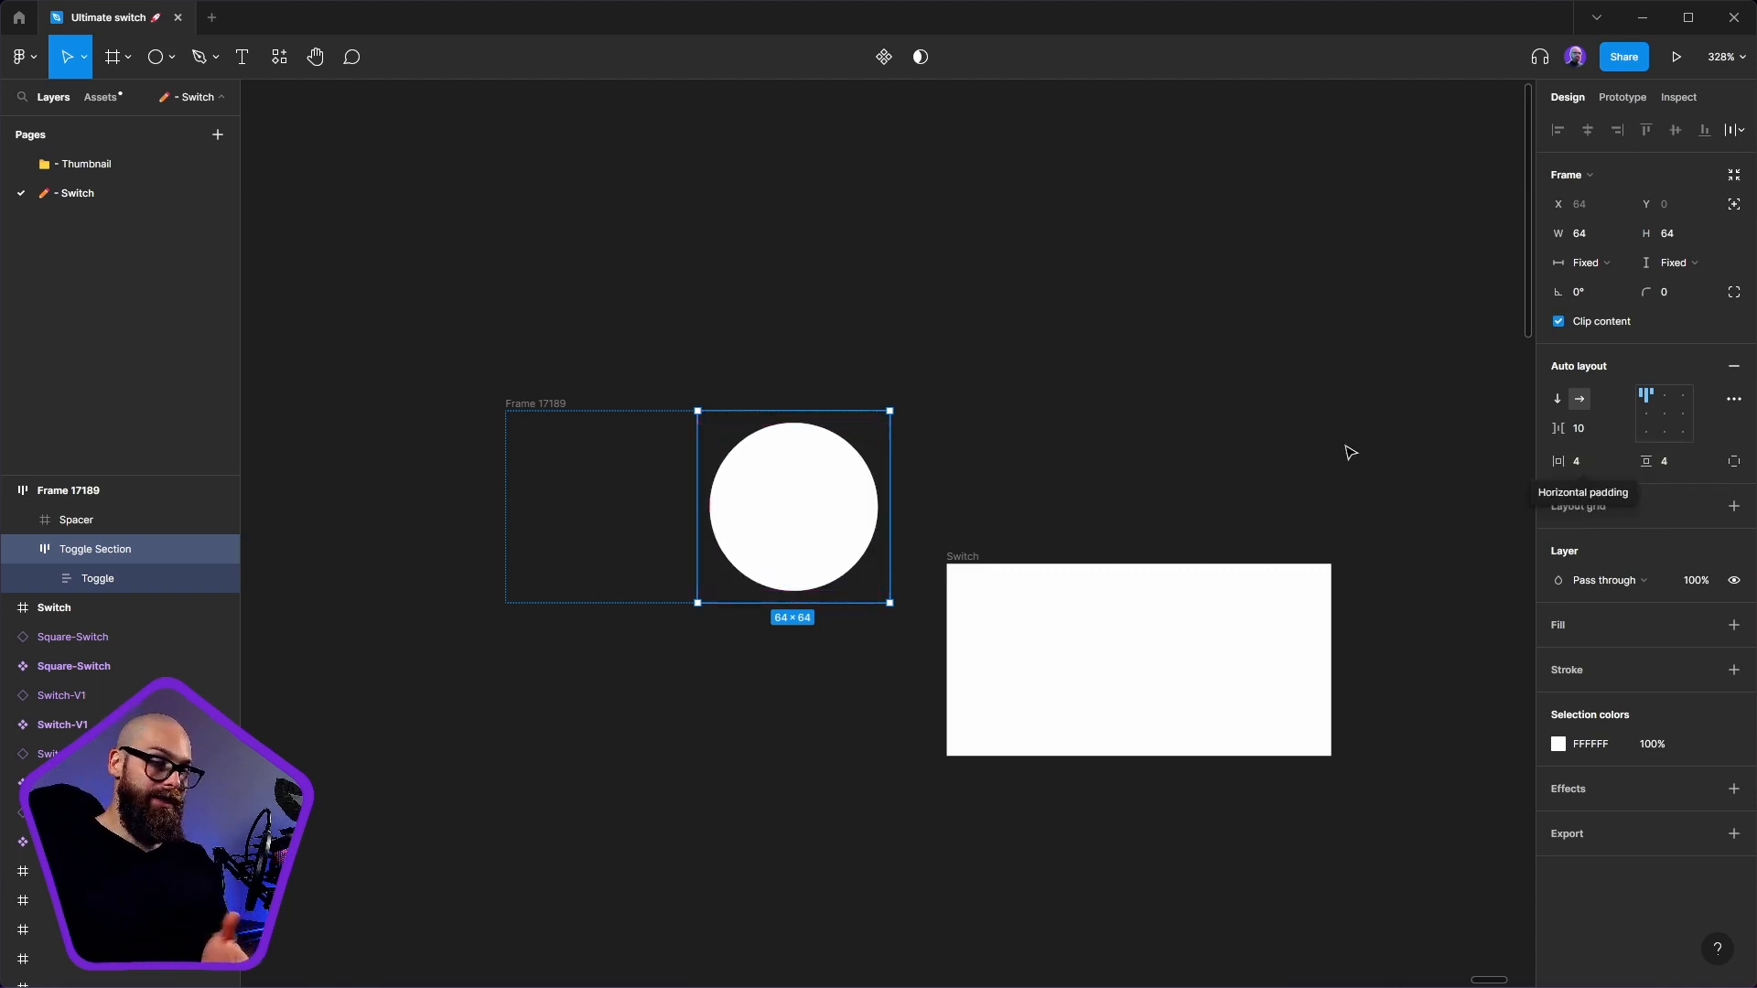
click(1294, 434)
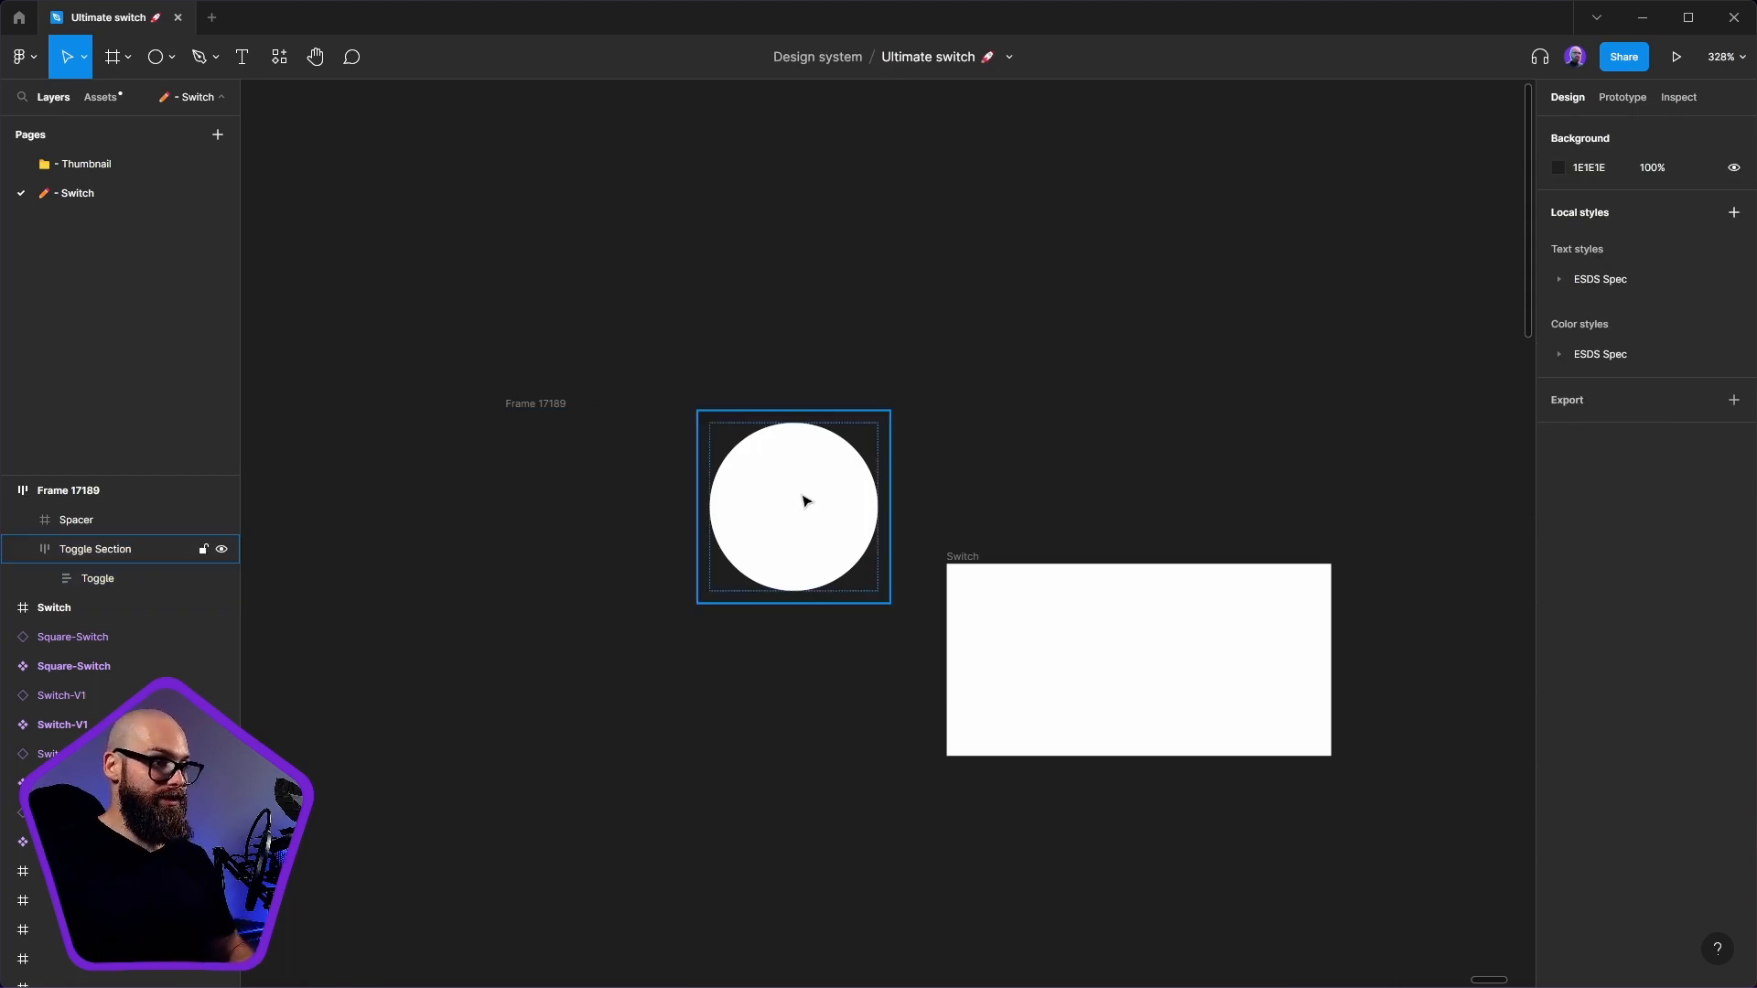
- Rename the parent frame that holds Spacer and Toggle Section to "Switch Section"
click(623, 516)
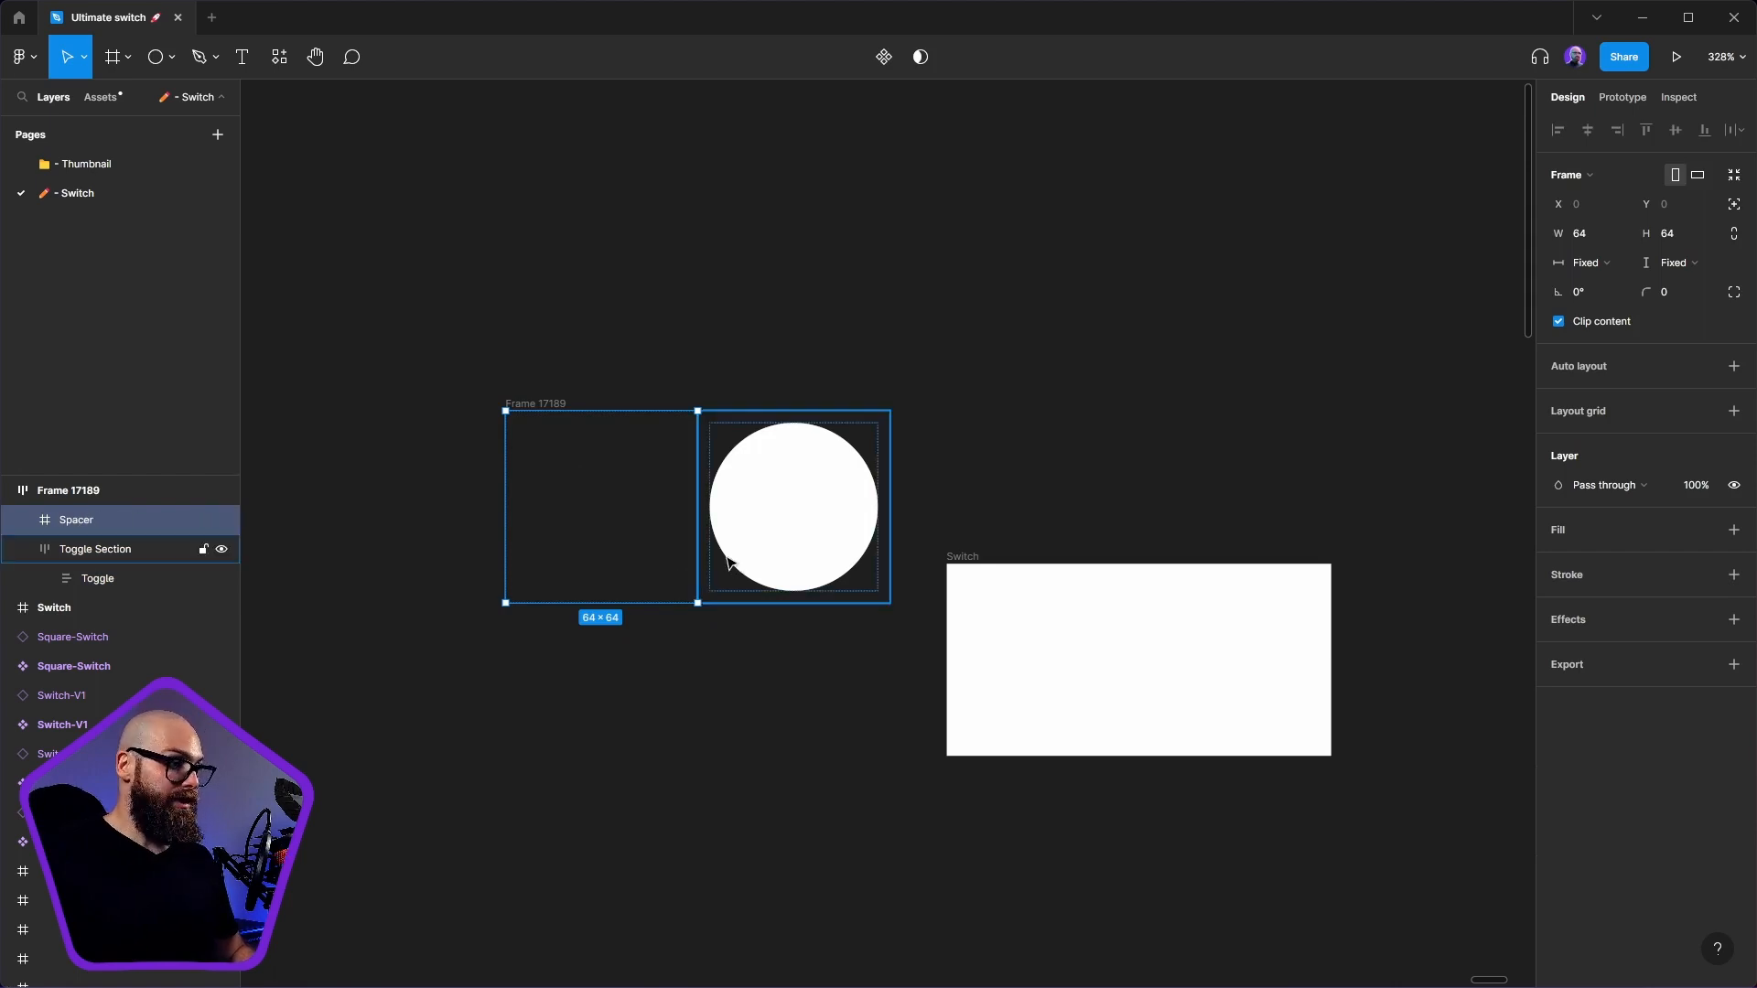
click(100, 490)
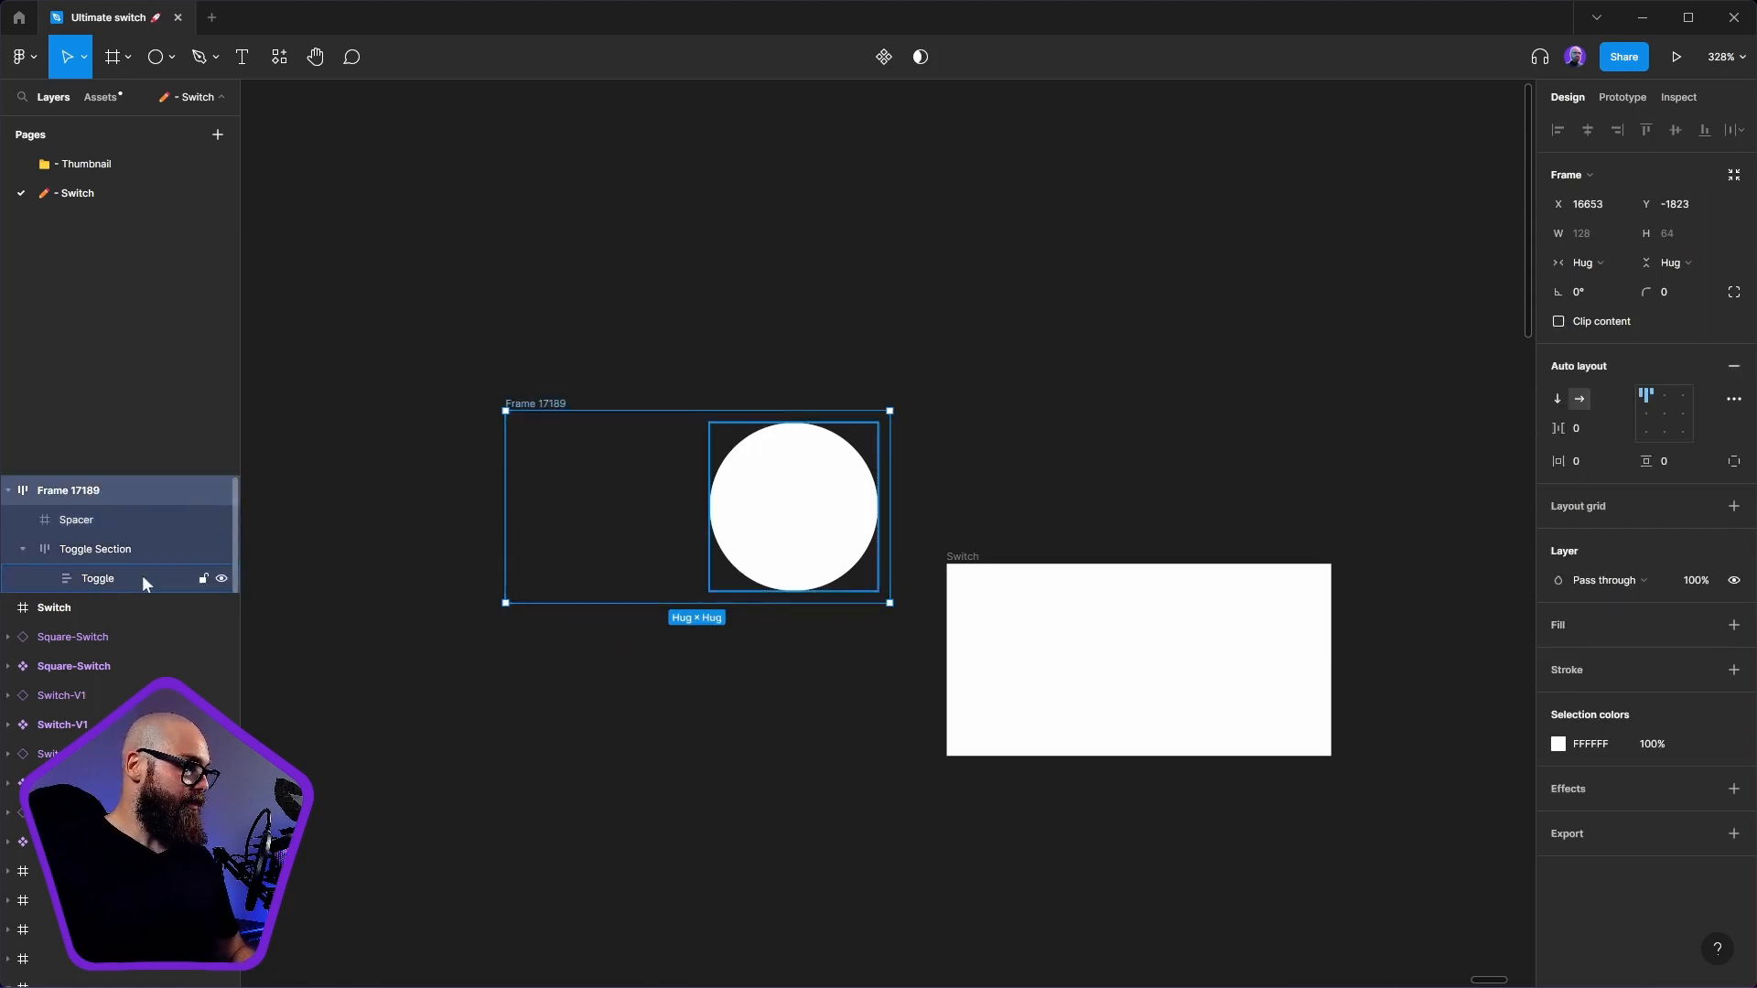
double_click(545, 403)
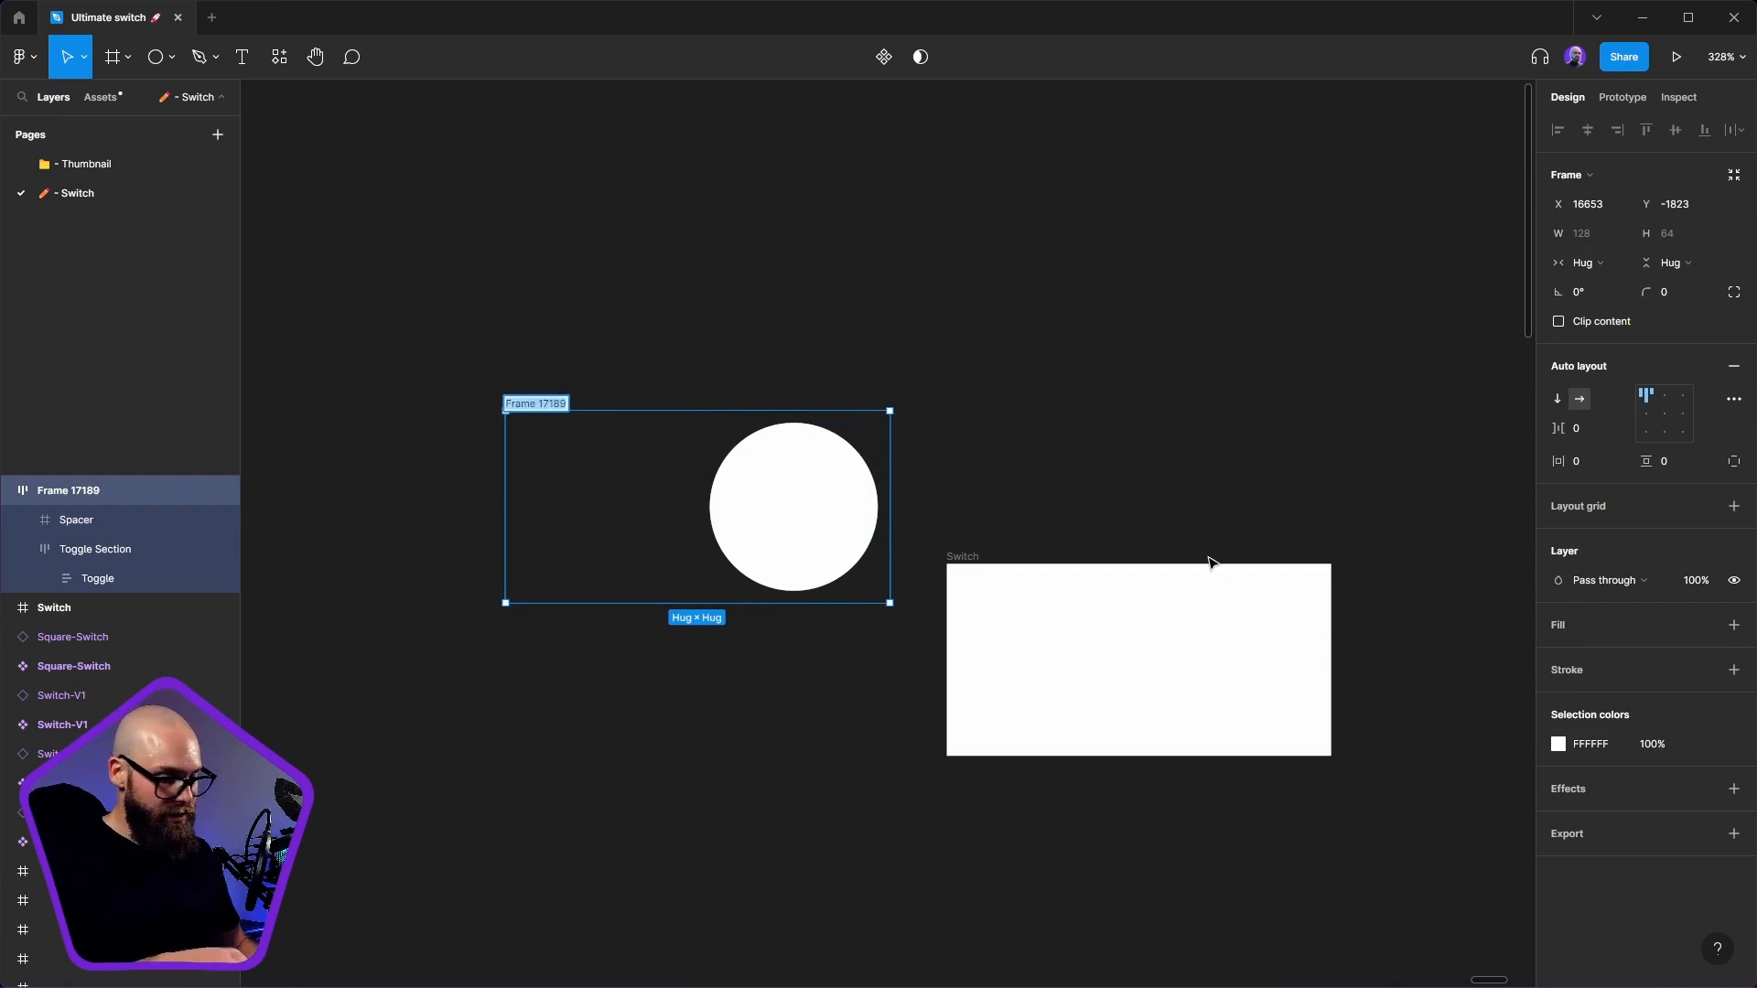
text(Switch)
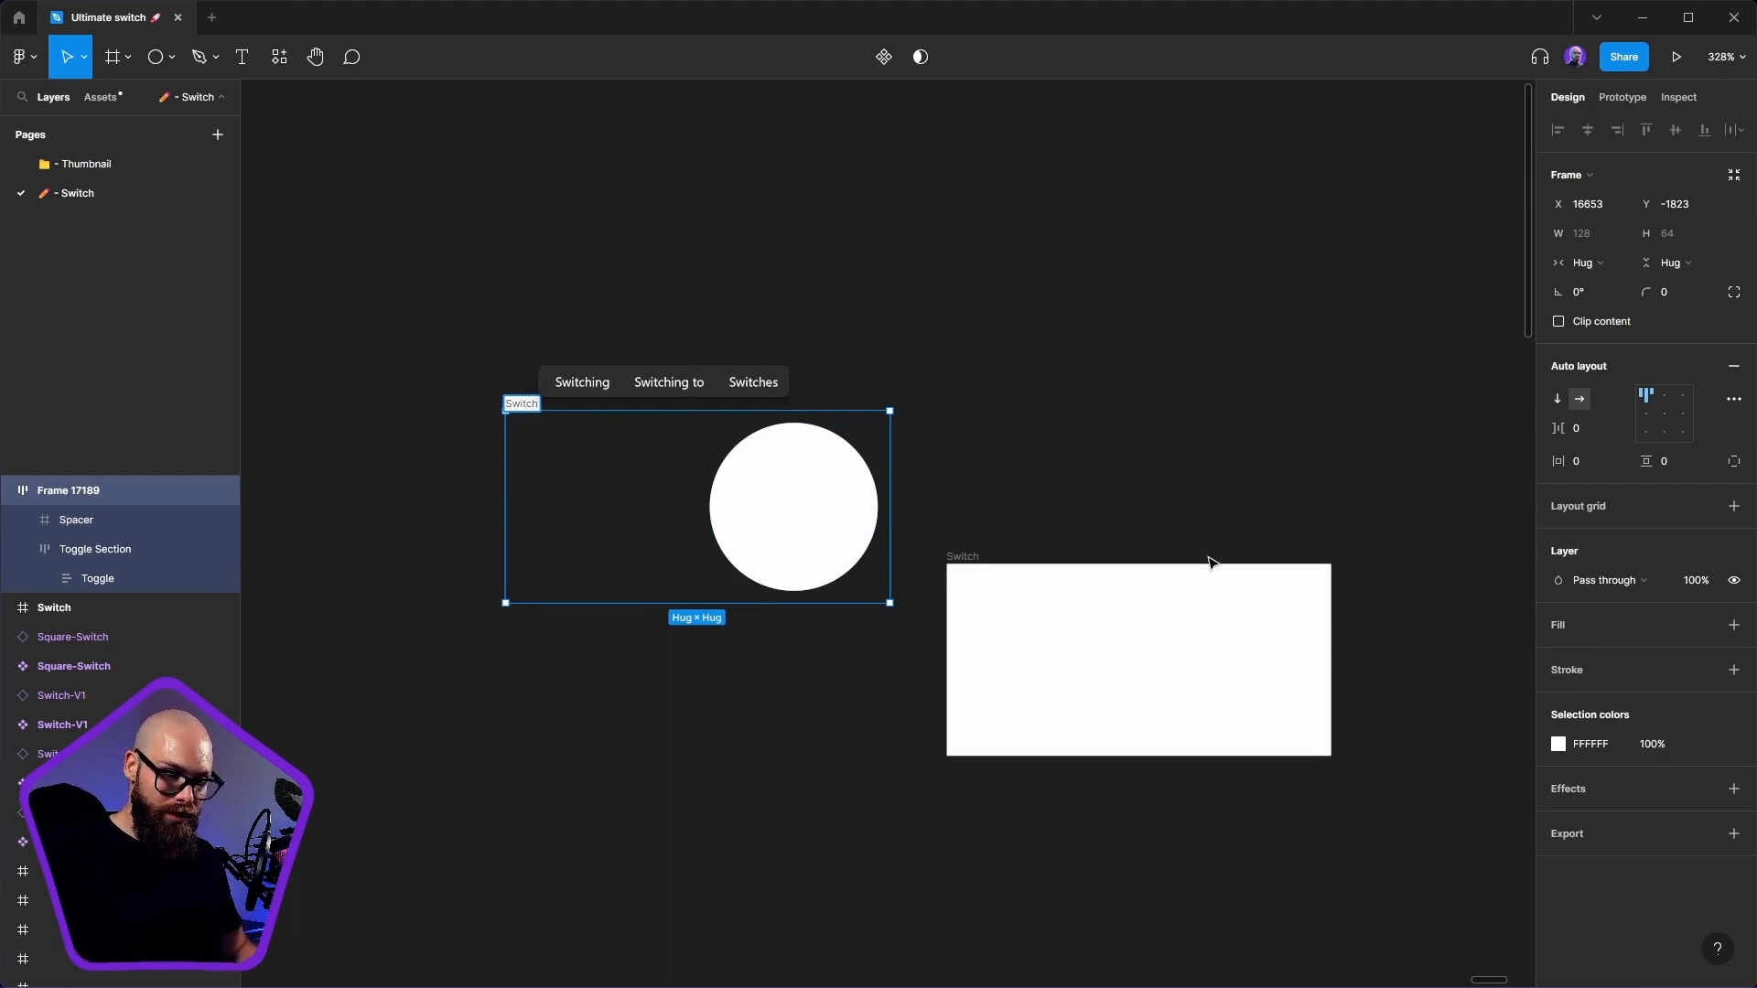
text( Sectio)
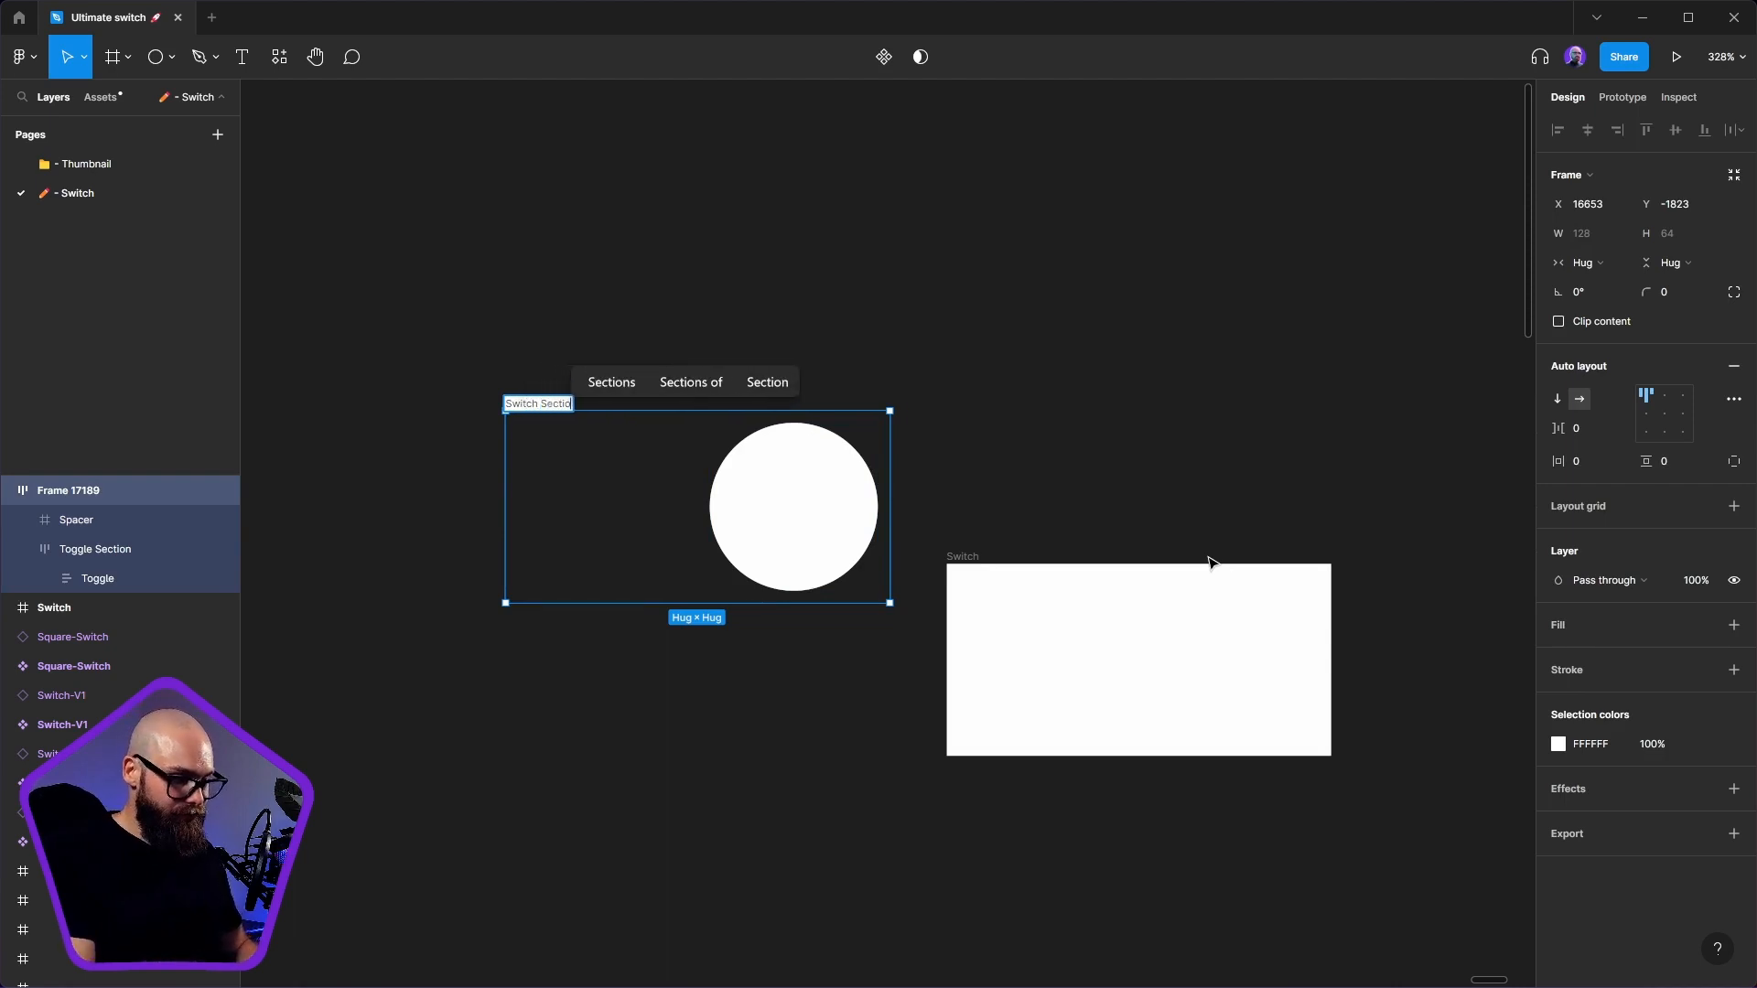
text(n)
click(1208, 560)
- Examine the reference diagram of the switch's toggle, icon, text and background layers
scroll(1144, 408, down, 5)
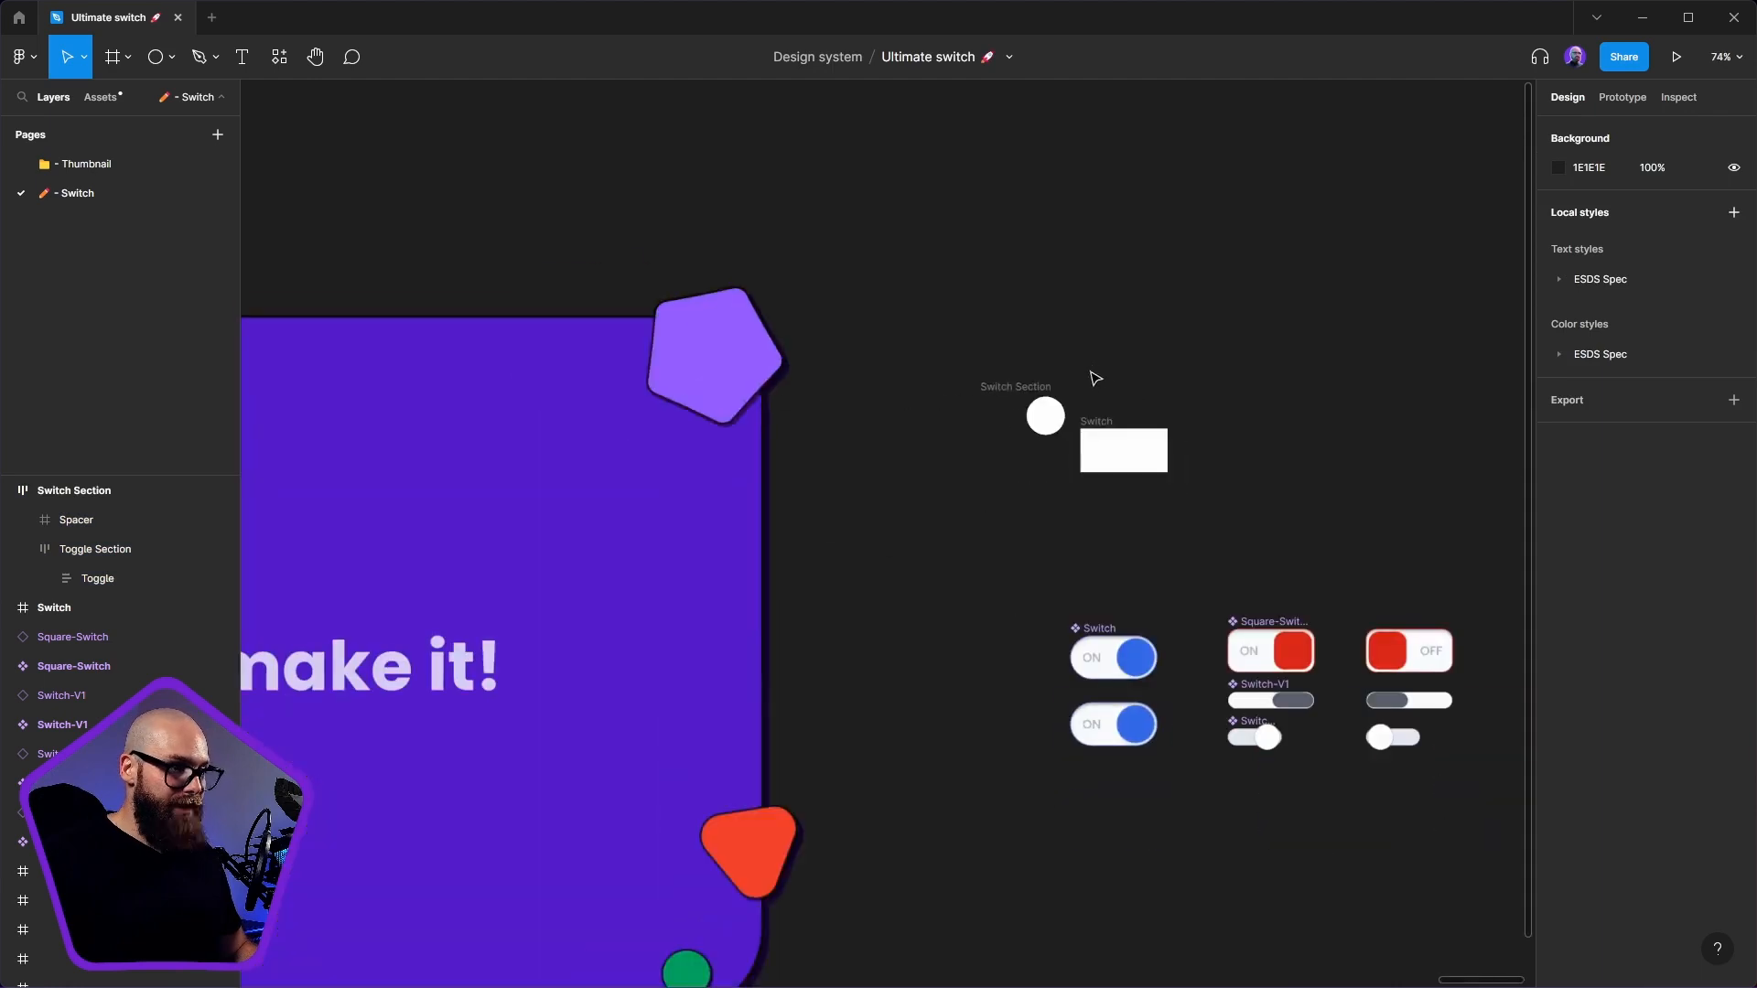
scroll(1090, 305, down, 6)
drag(505, 399, 1025, 495)
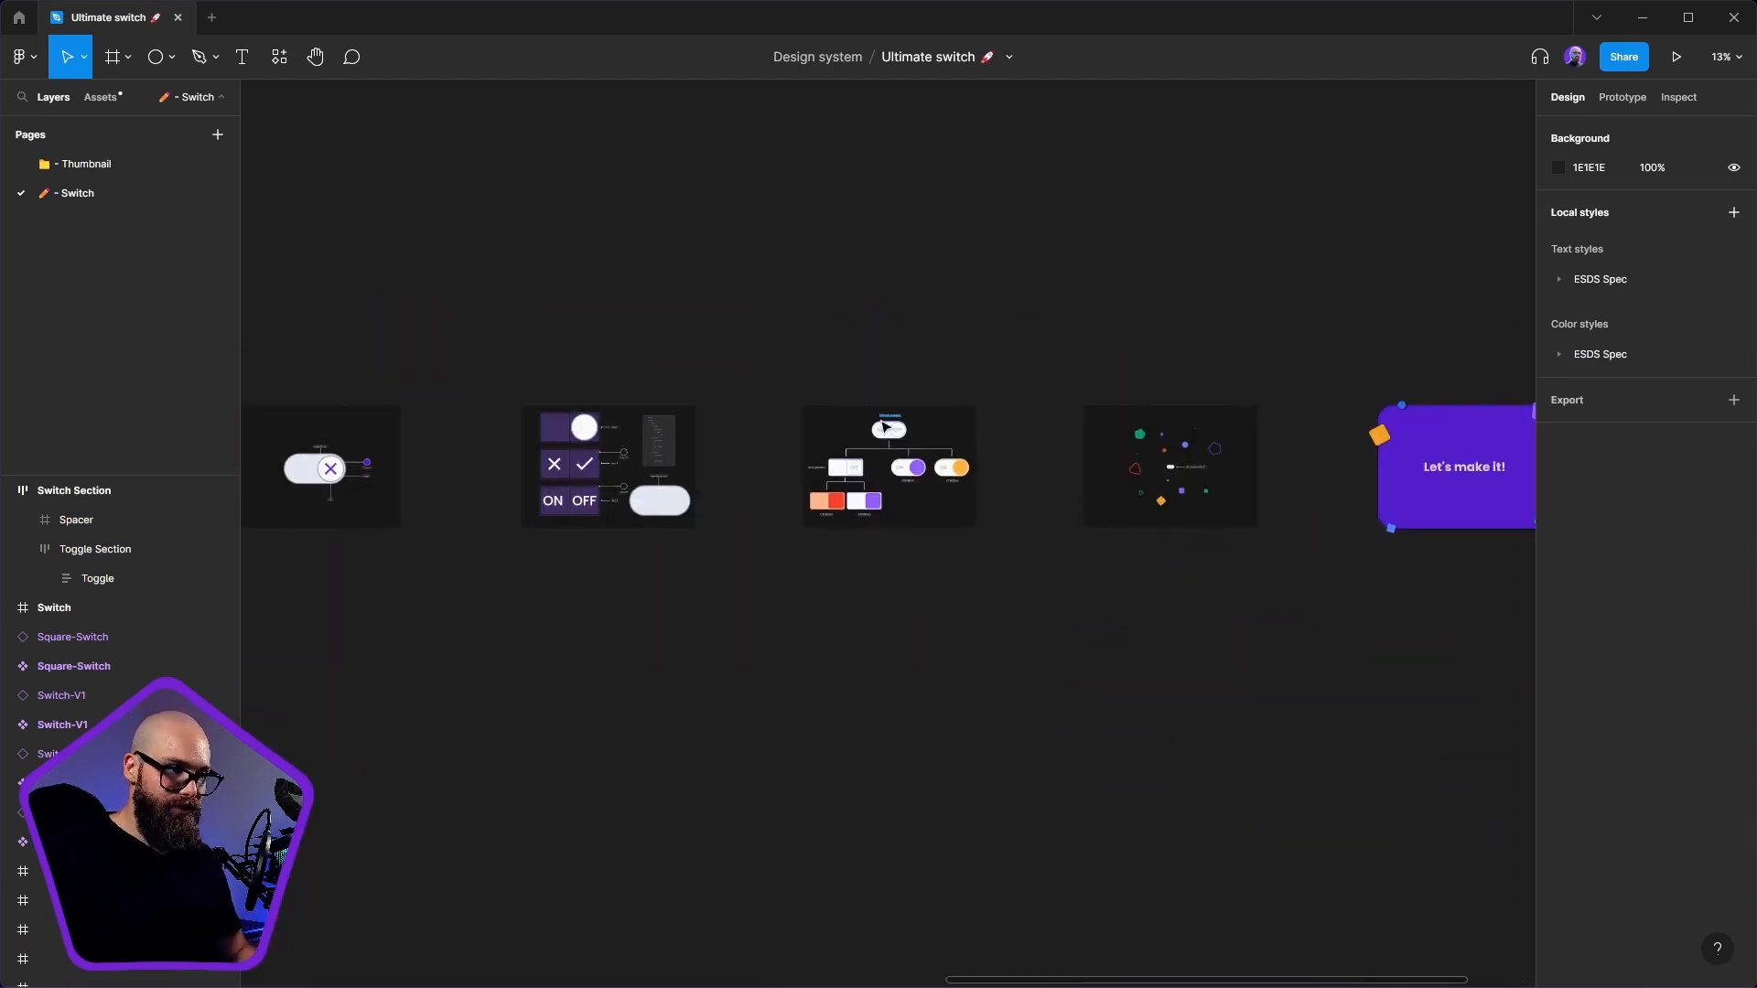
scroll(585, 445, up, 6)
drag(583, 573, 957, 580)
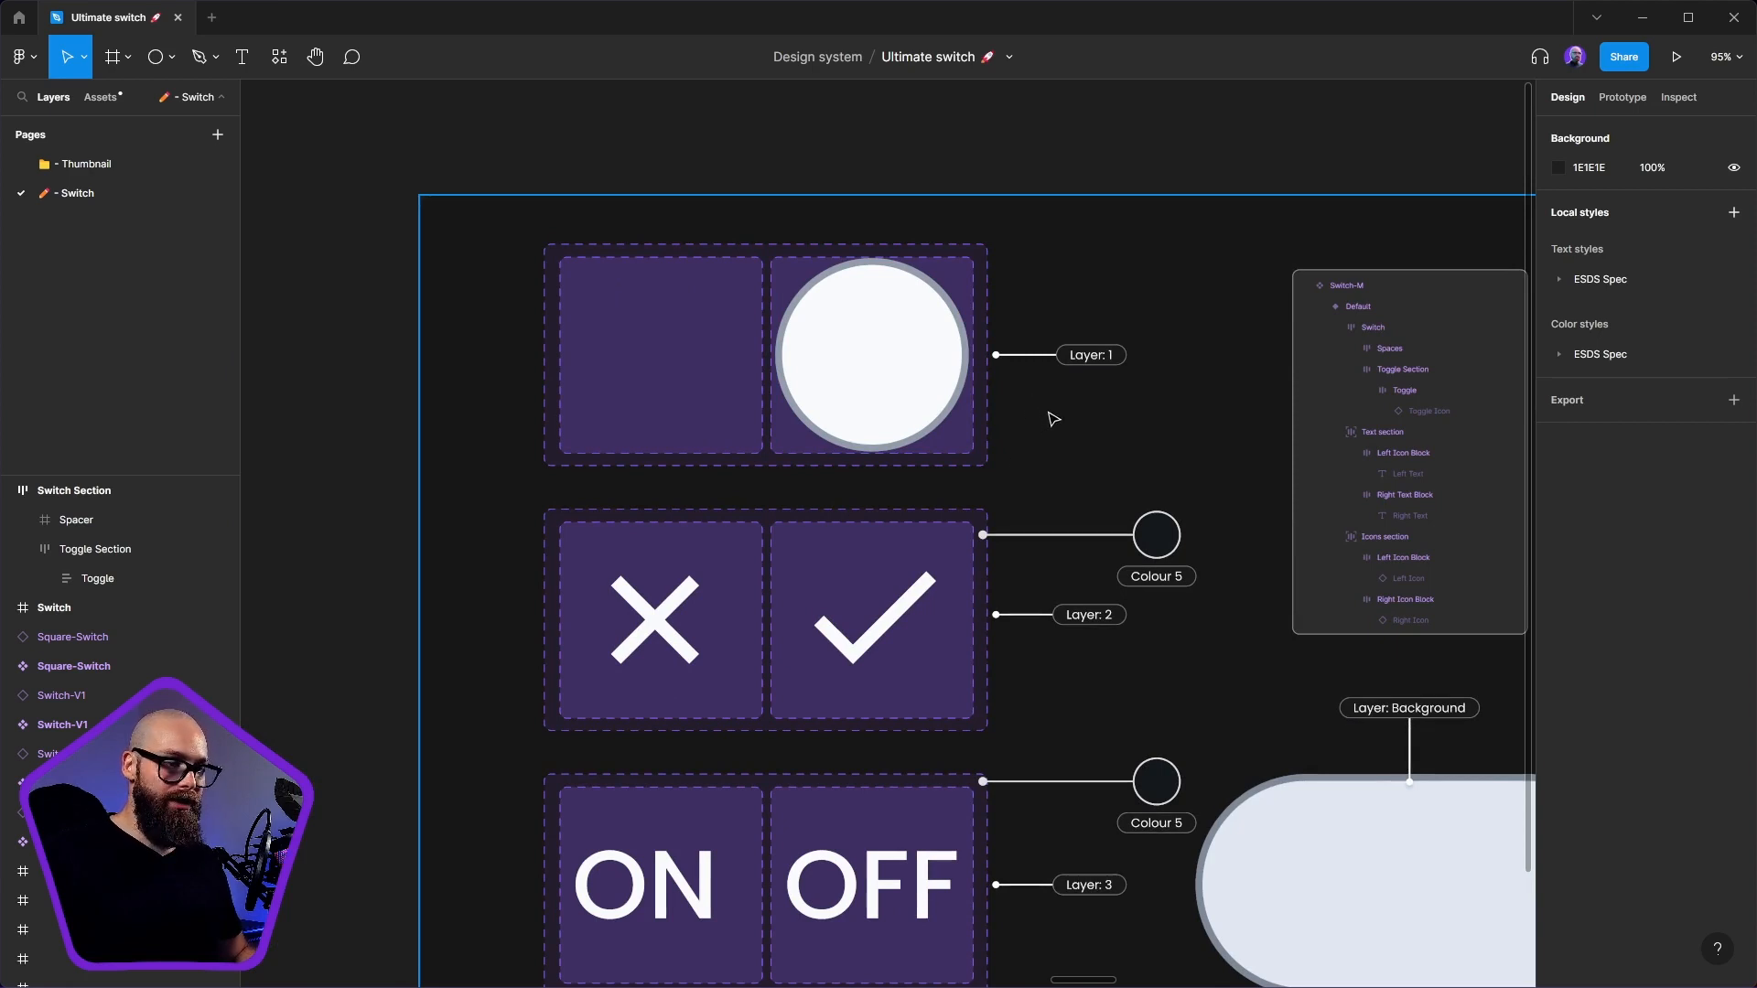
scroll(1052, 608, down, 3)
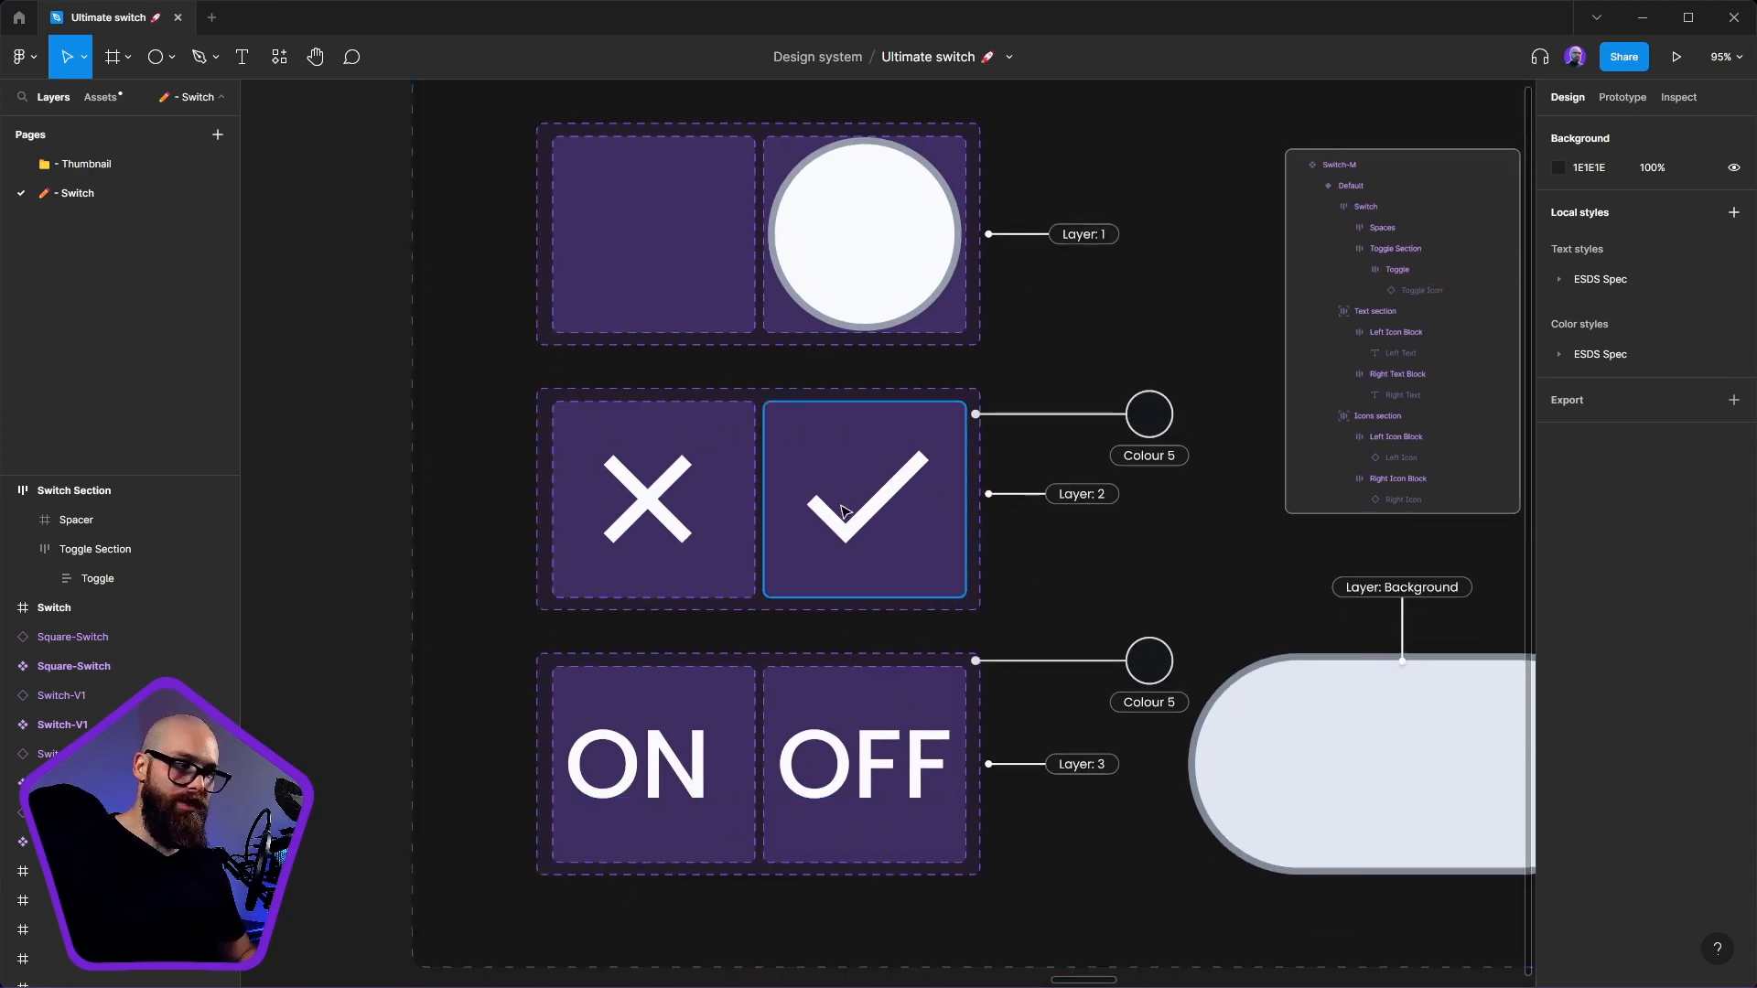
scroll(1046, 522, down, 8)
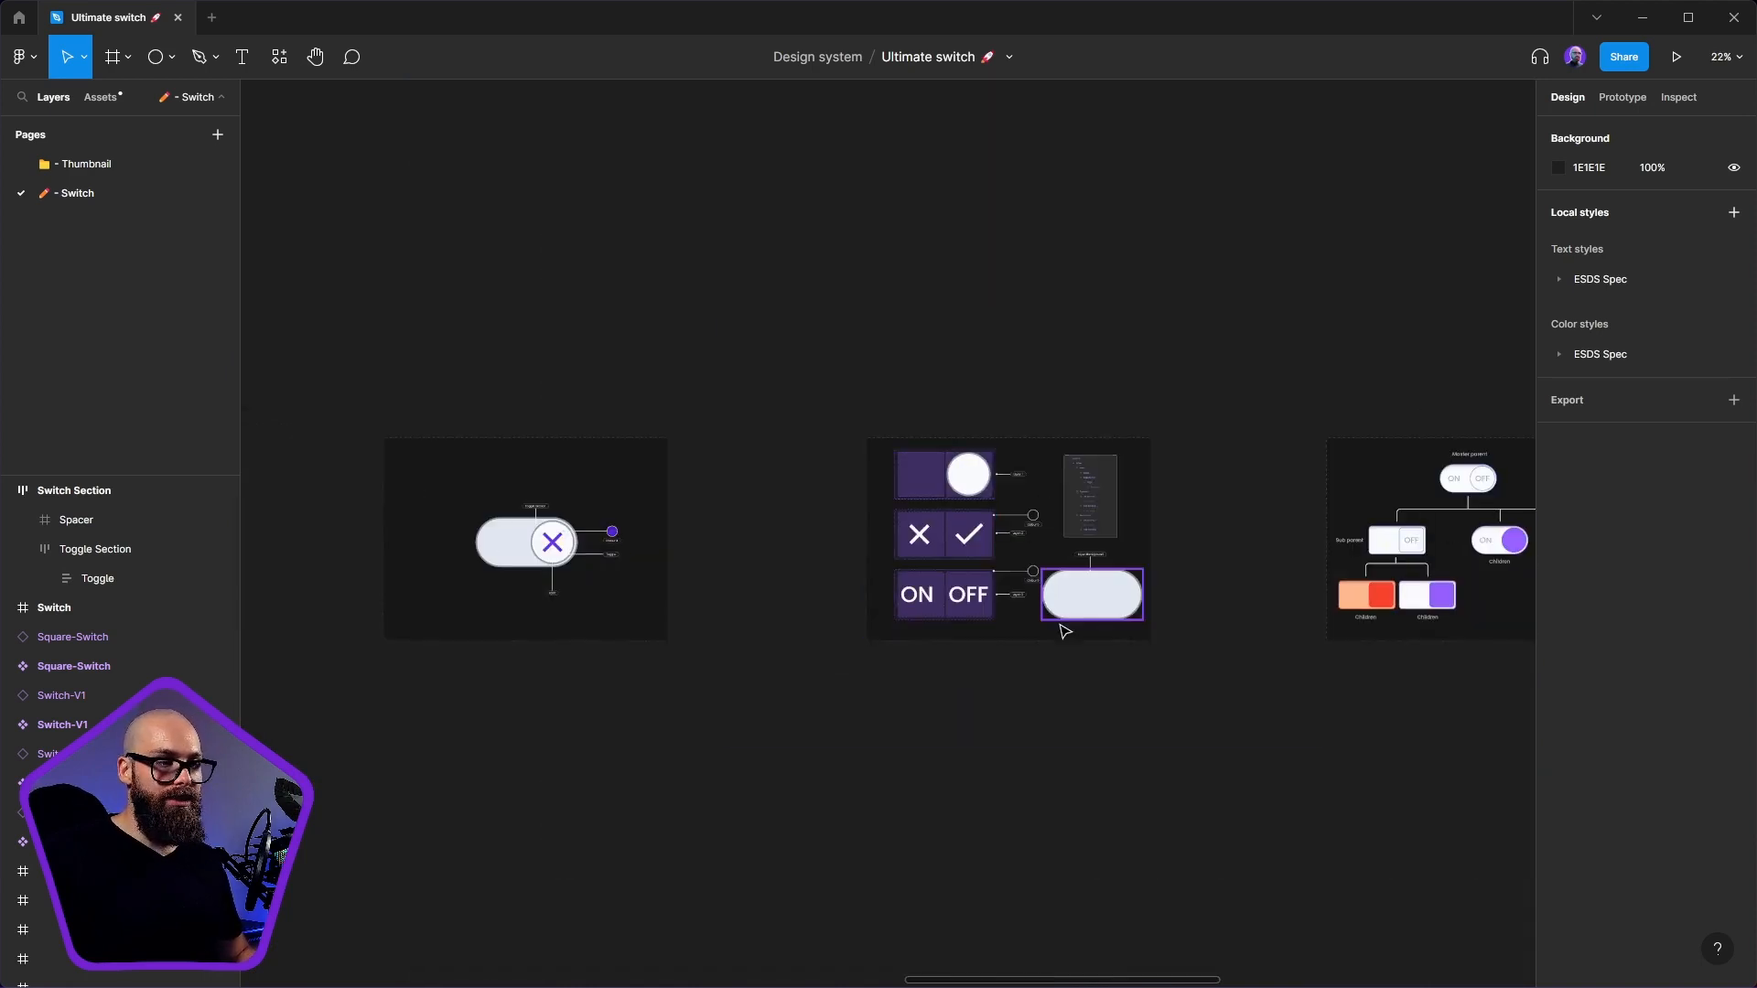
scroll(1305, 586, up, 8)
drag(1304, 586, 671, 667)
- Set the auto layout spacing mode of Switch Section to Space between
click(560, 308)
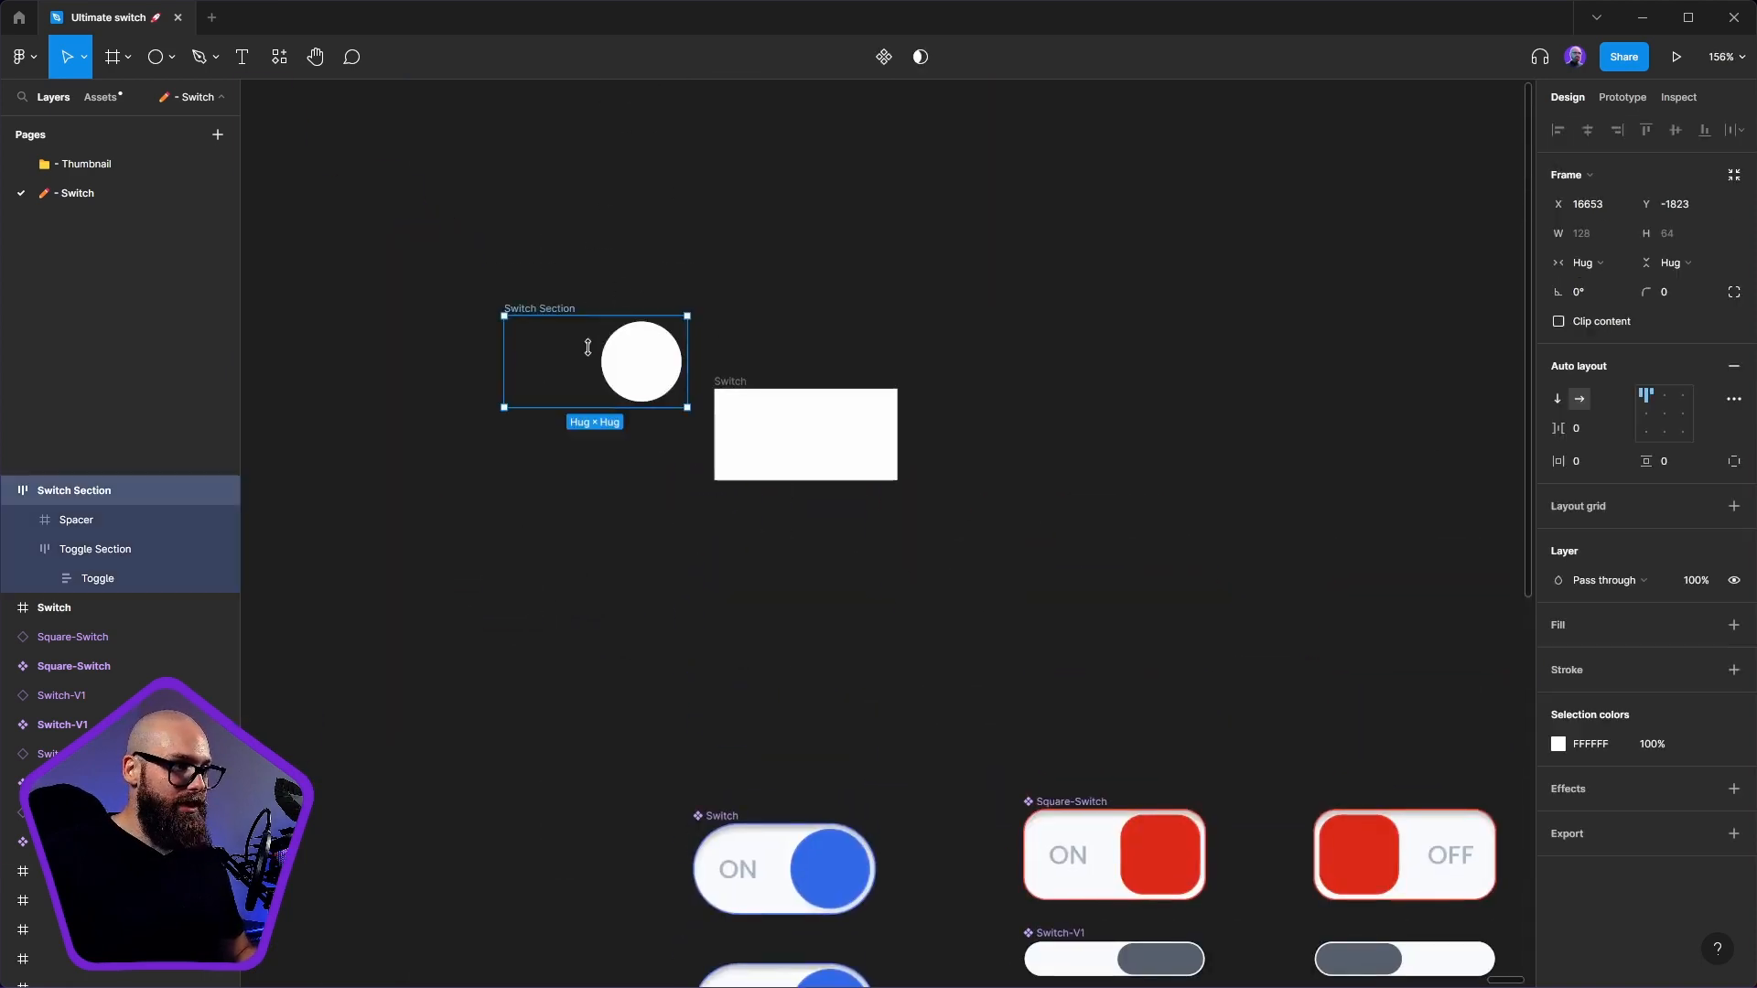
drag(675, 569, 794, 744)
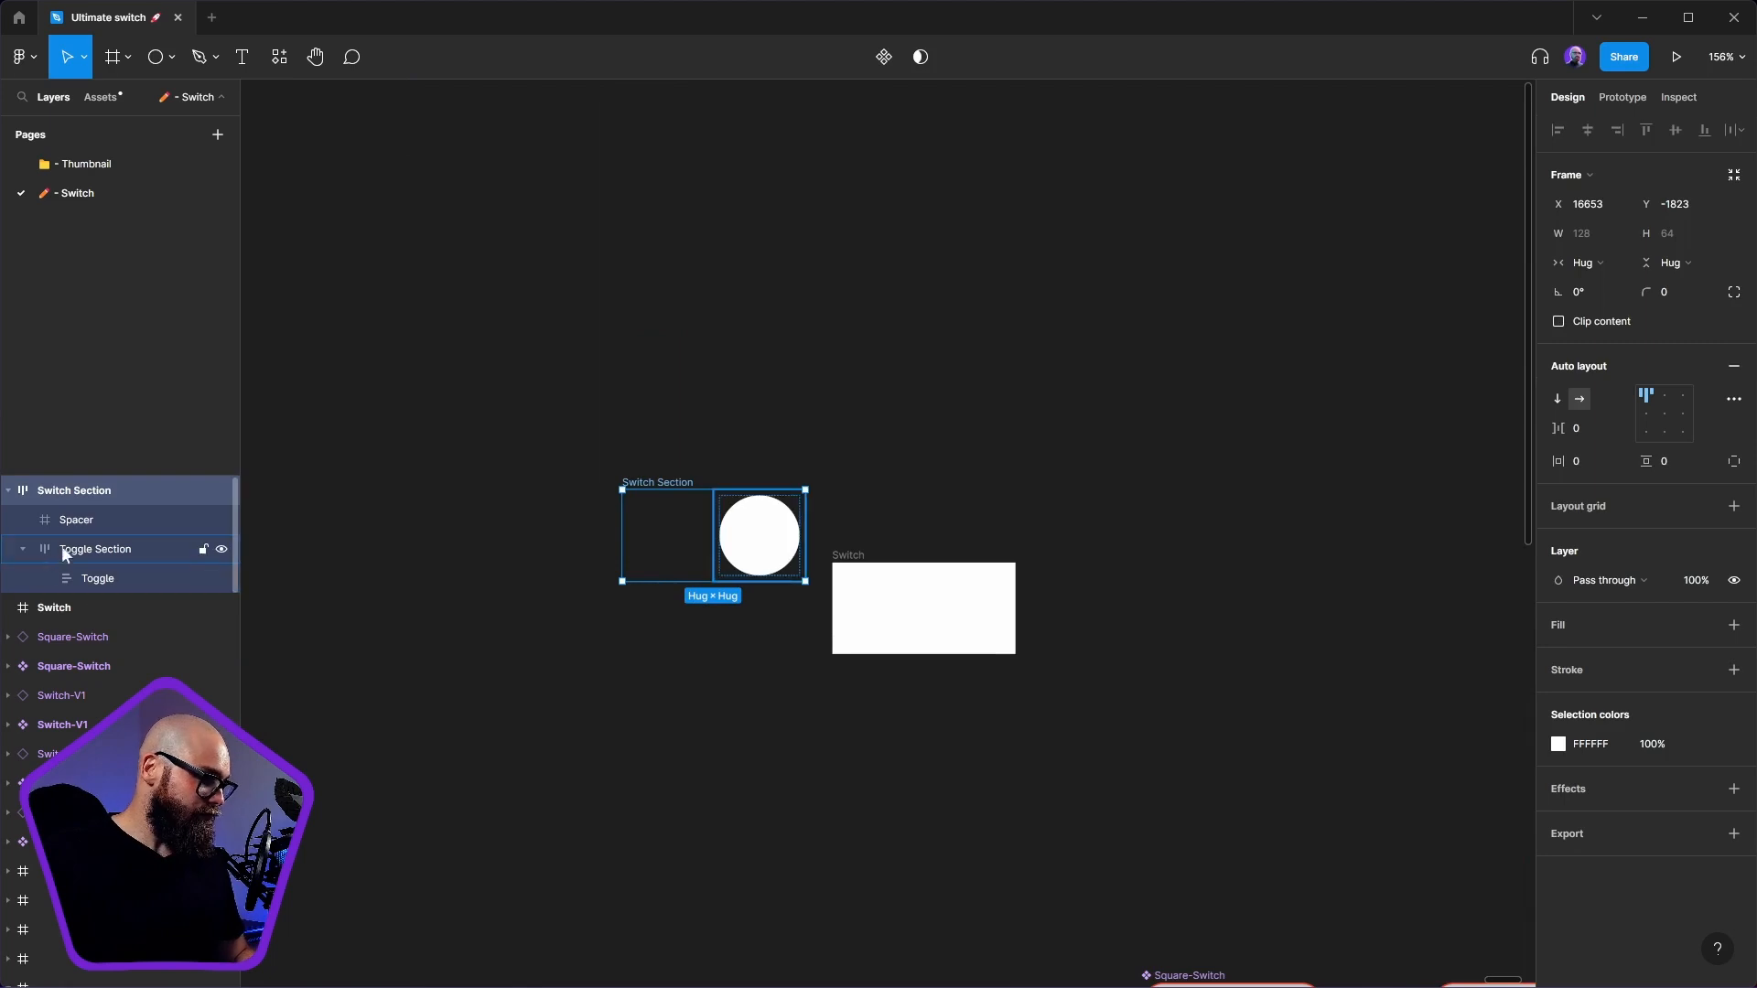
click(22, 549)
click(89, 516)
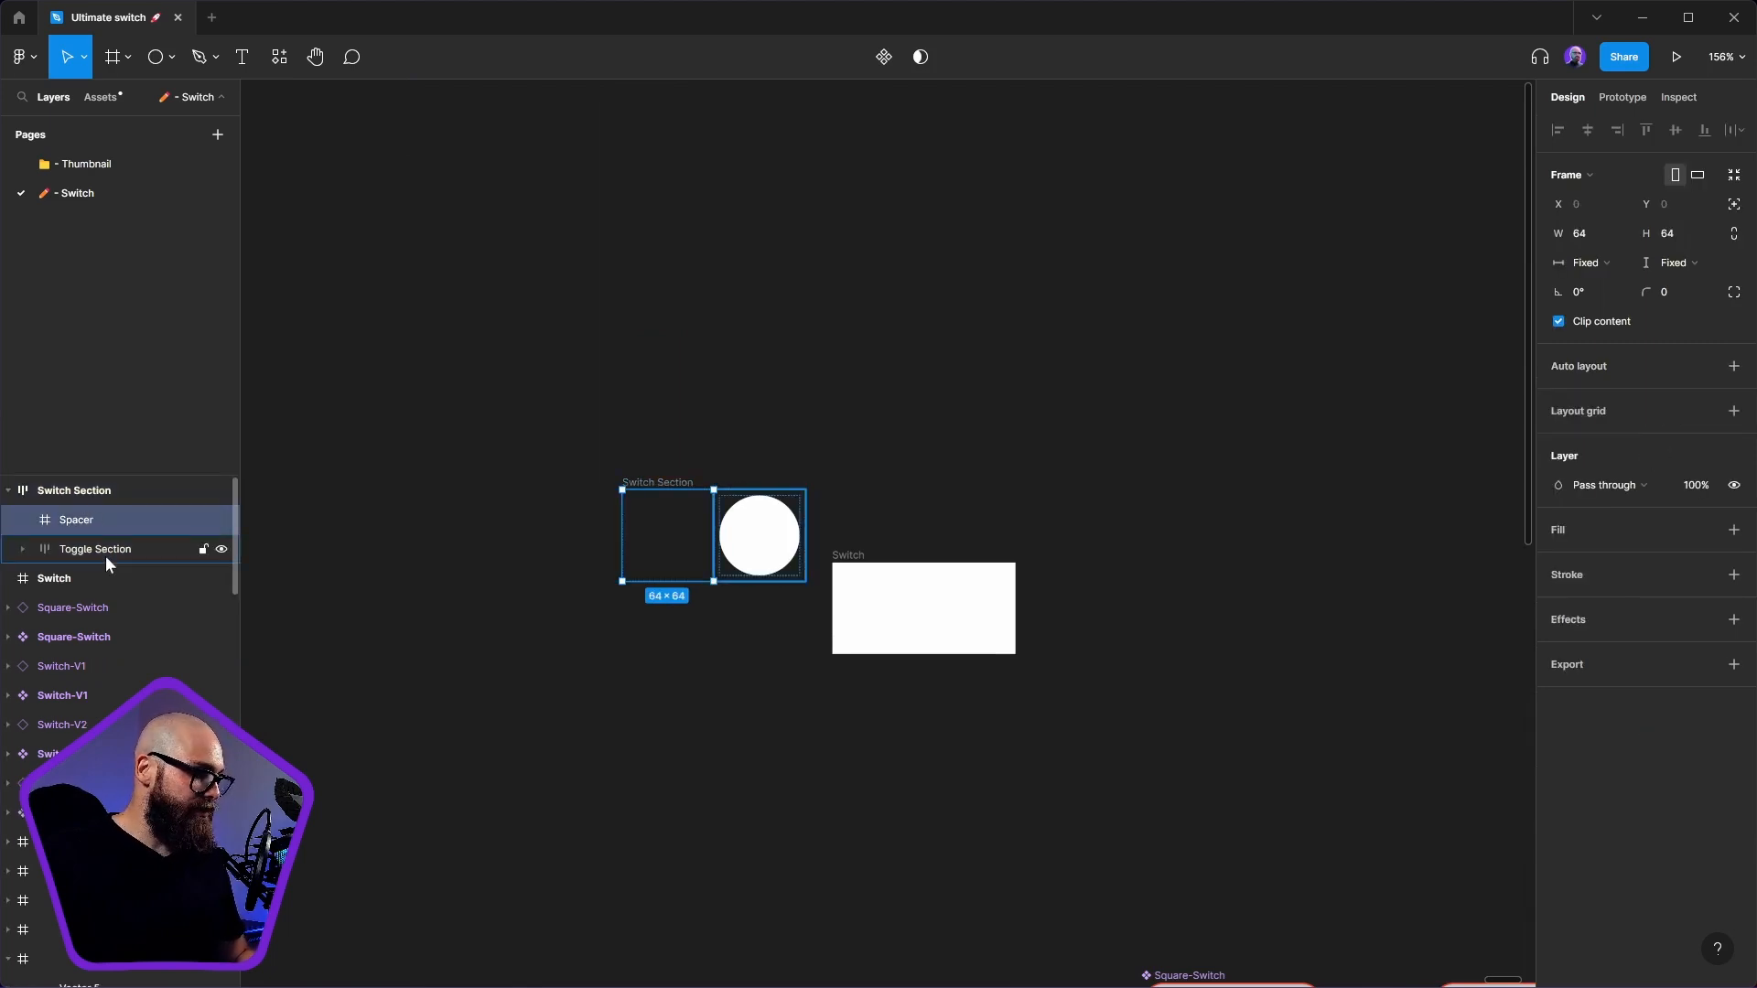
click(49, 495)
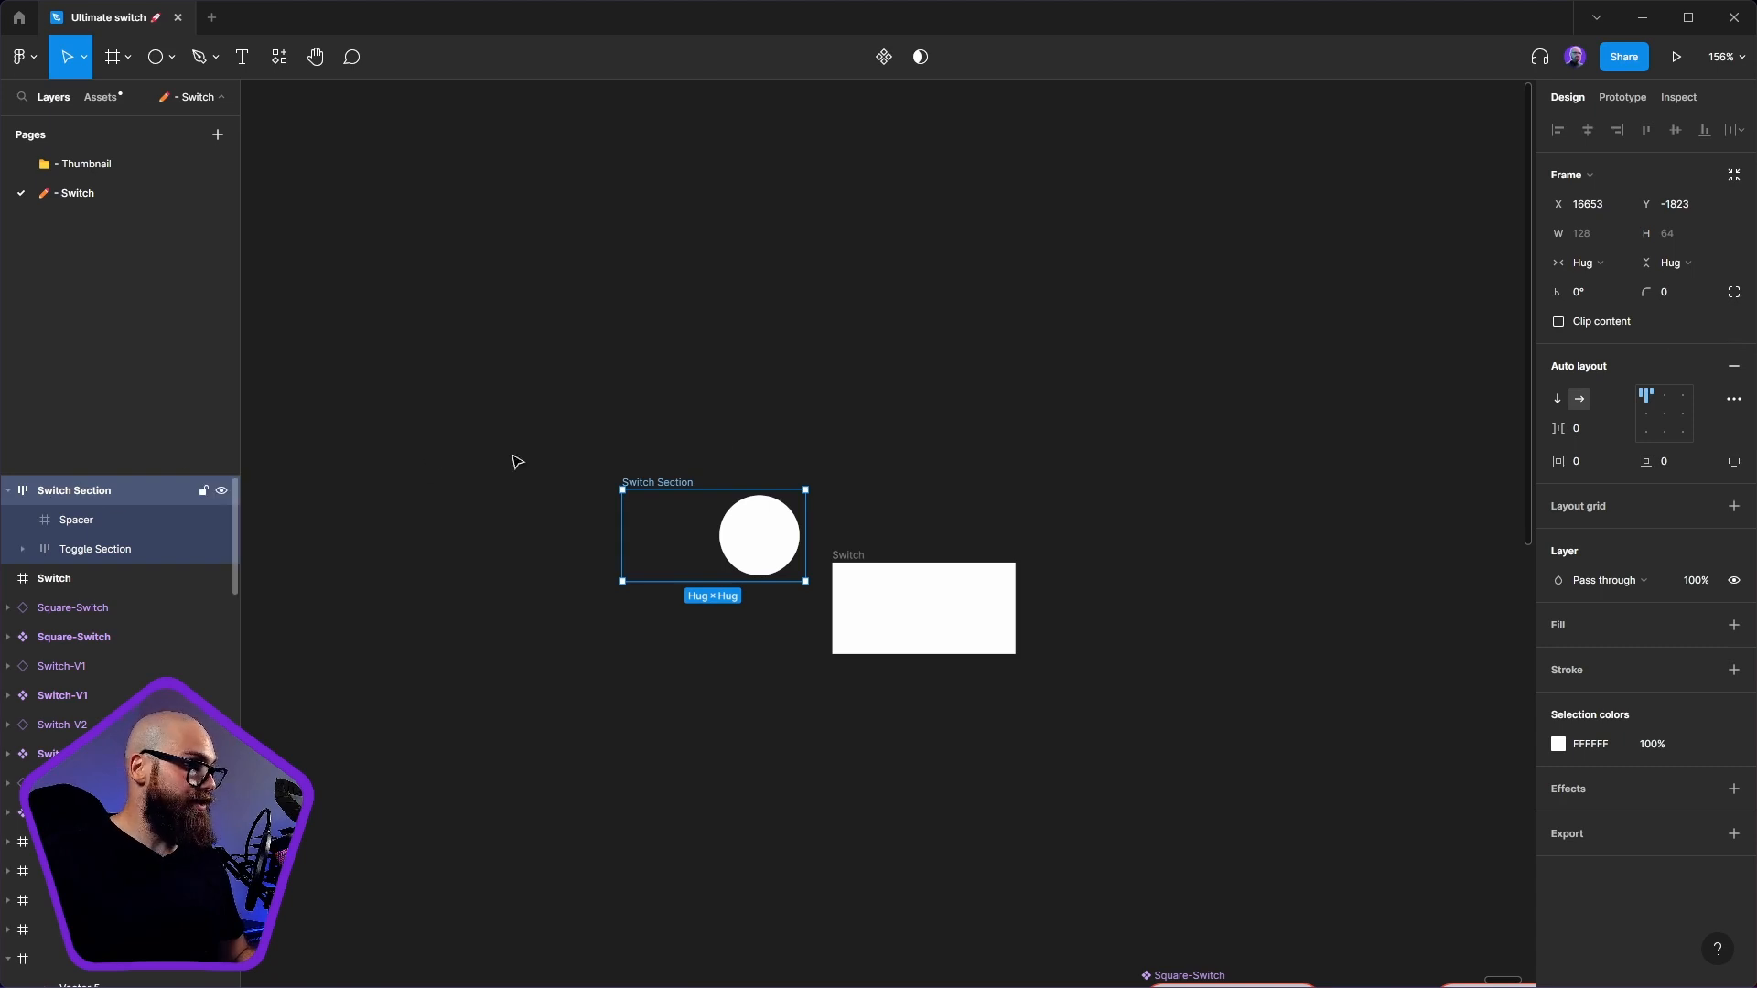
click(1732, 399)
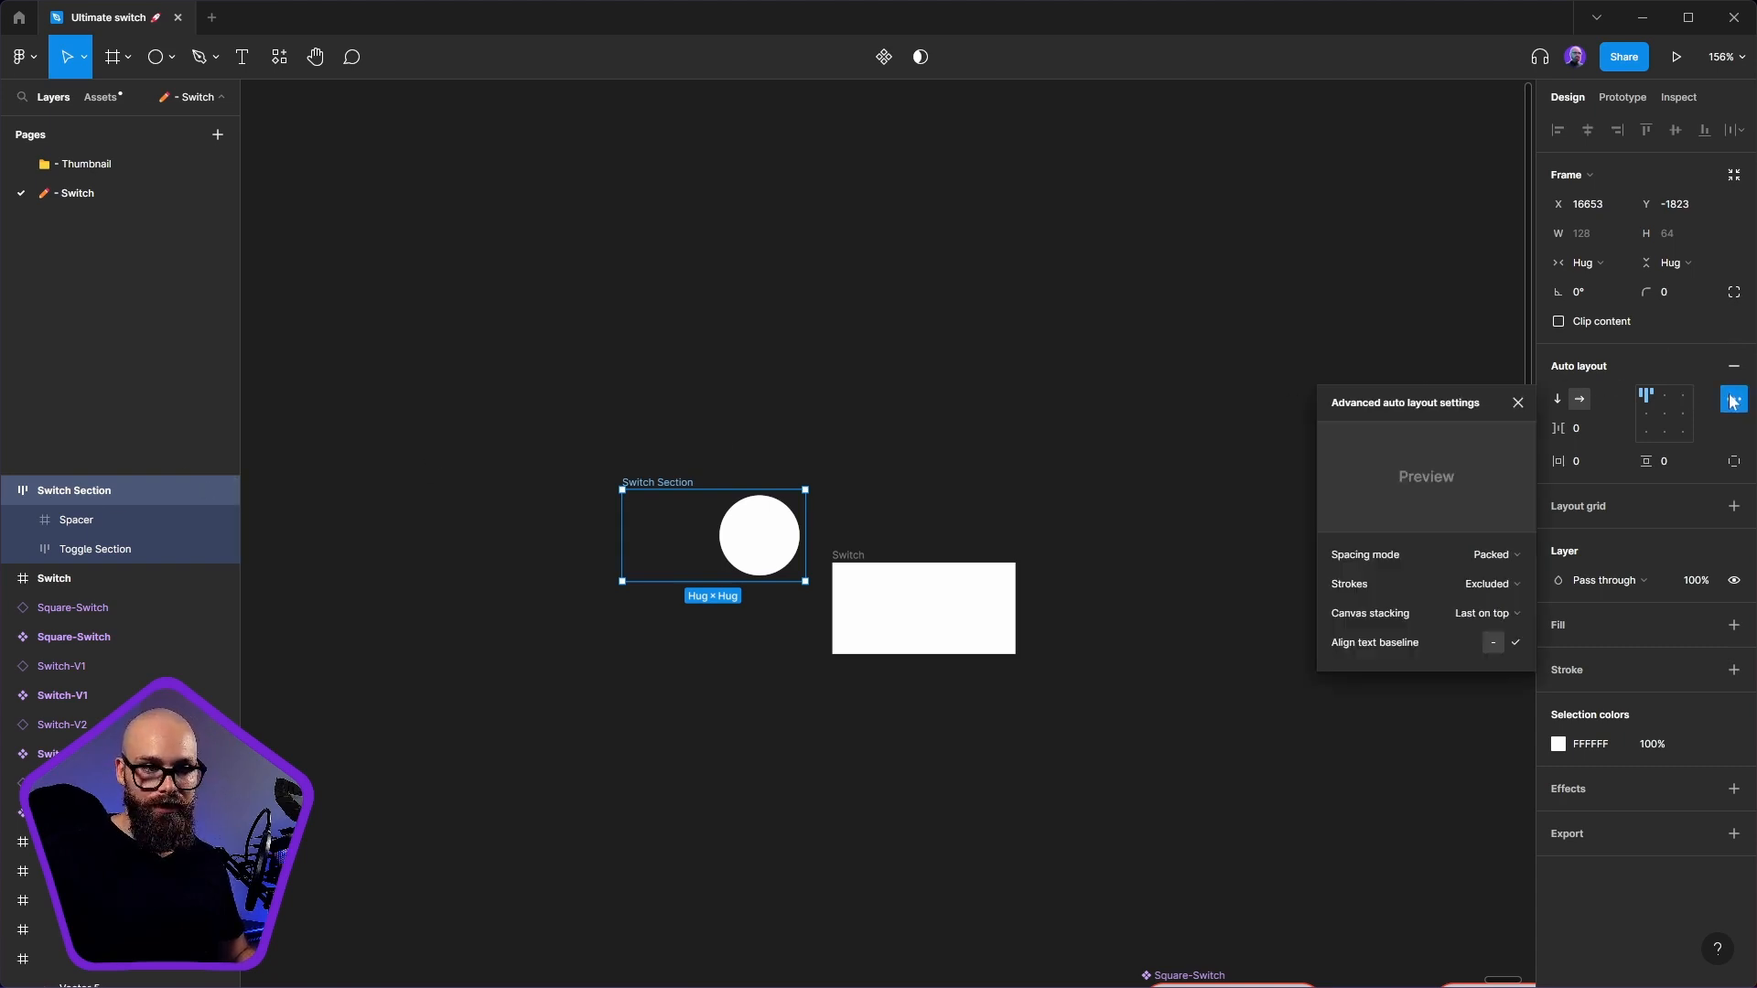
click(1500, 555)
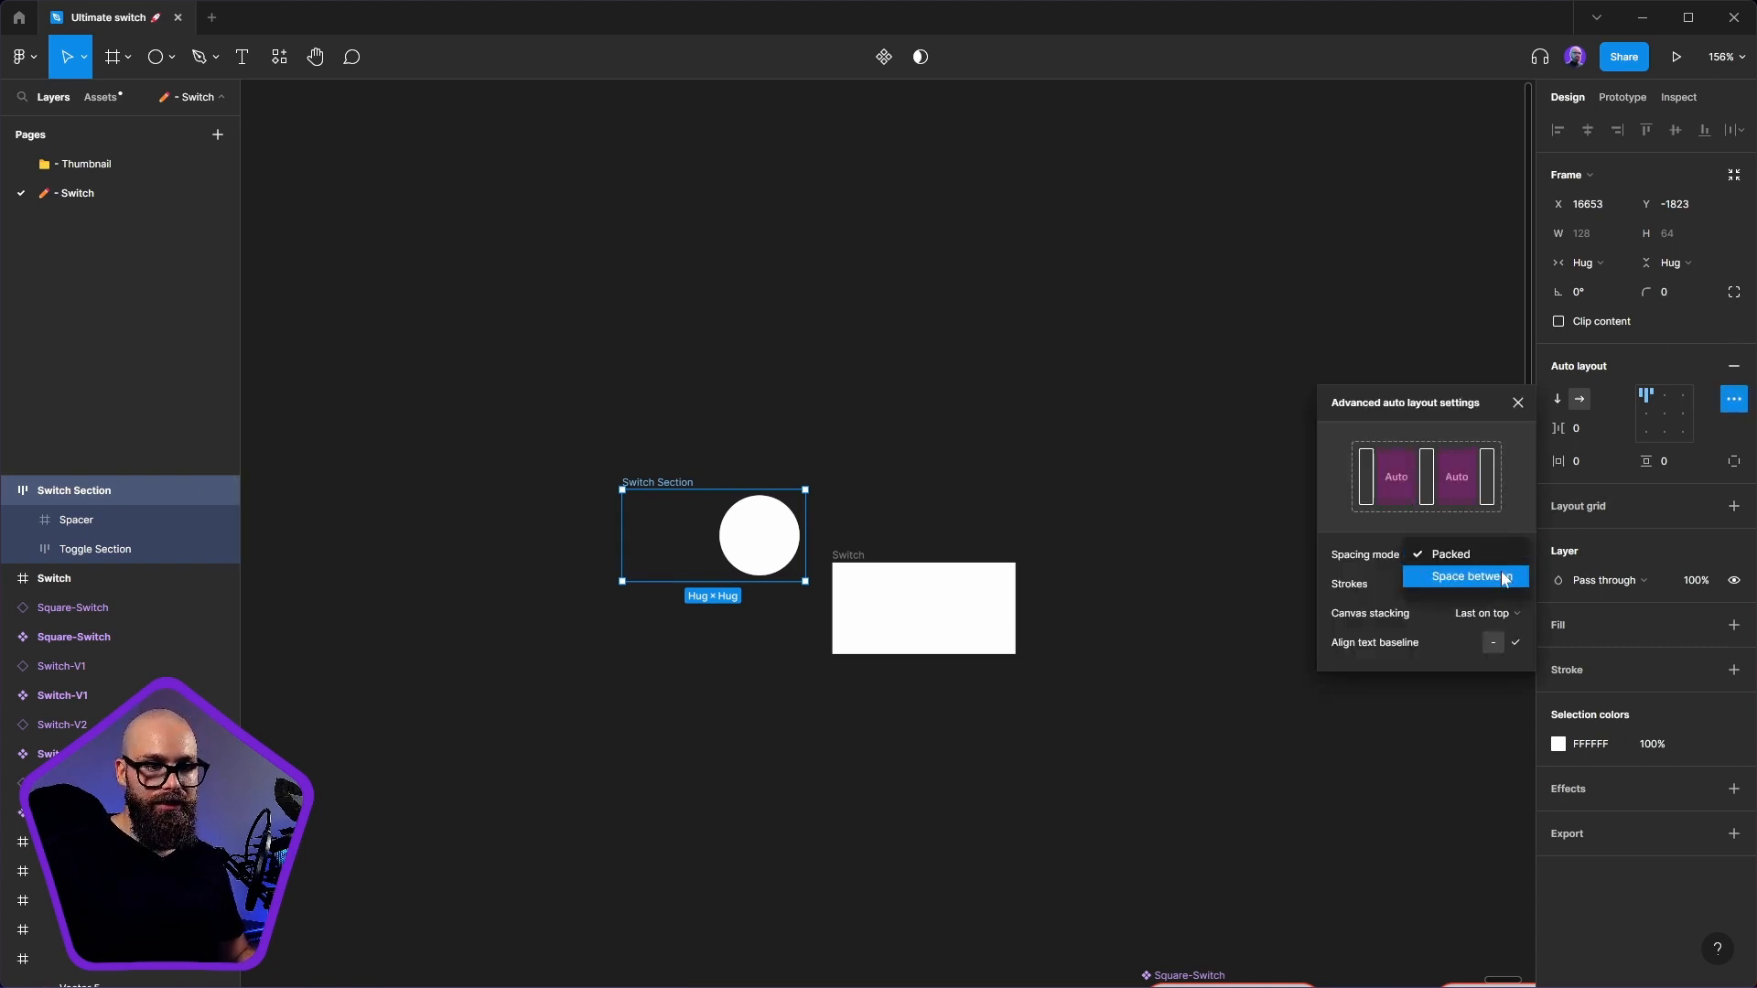
click(1503, 579)
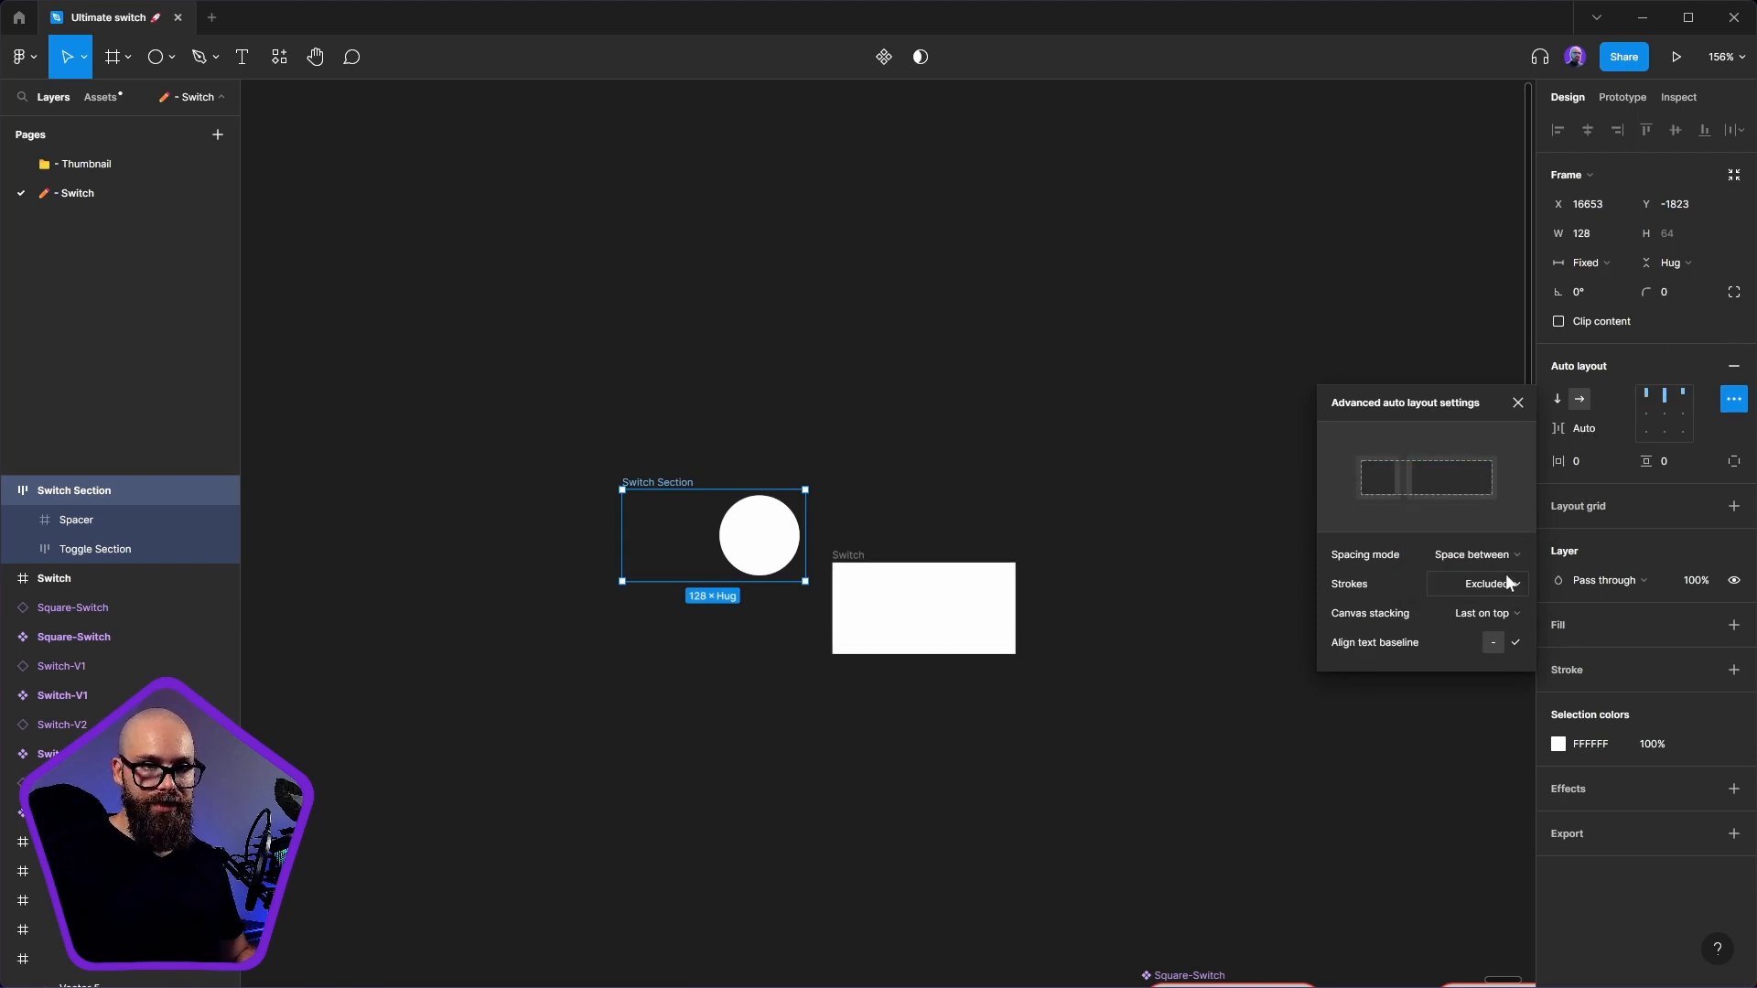
click(722, 470)
click(656, 485)
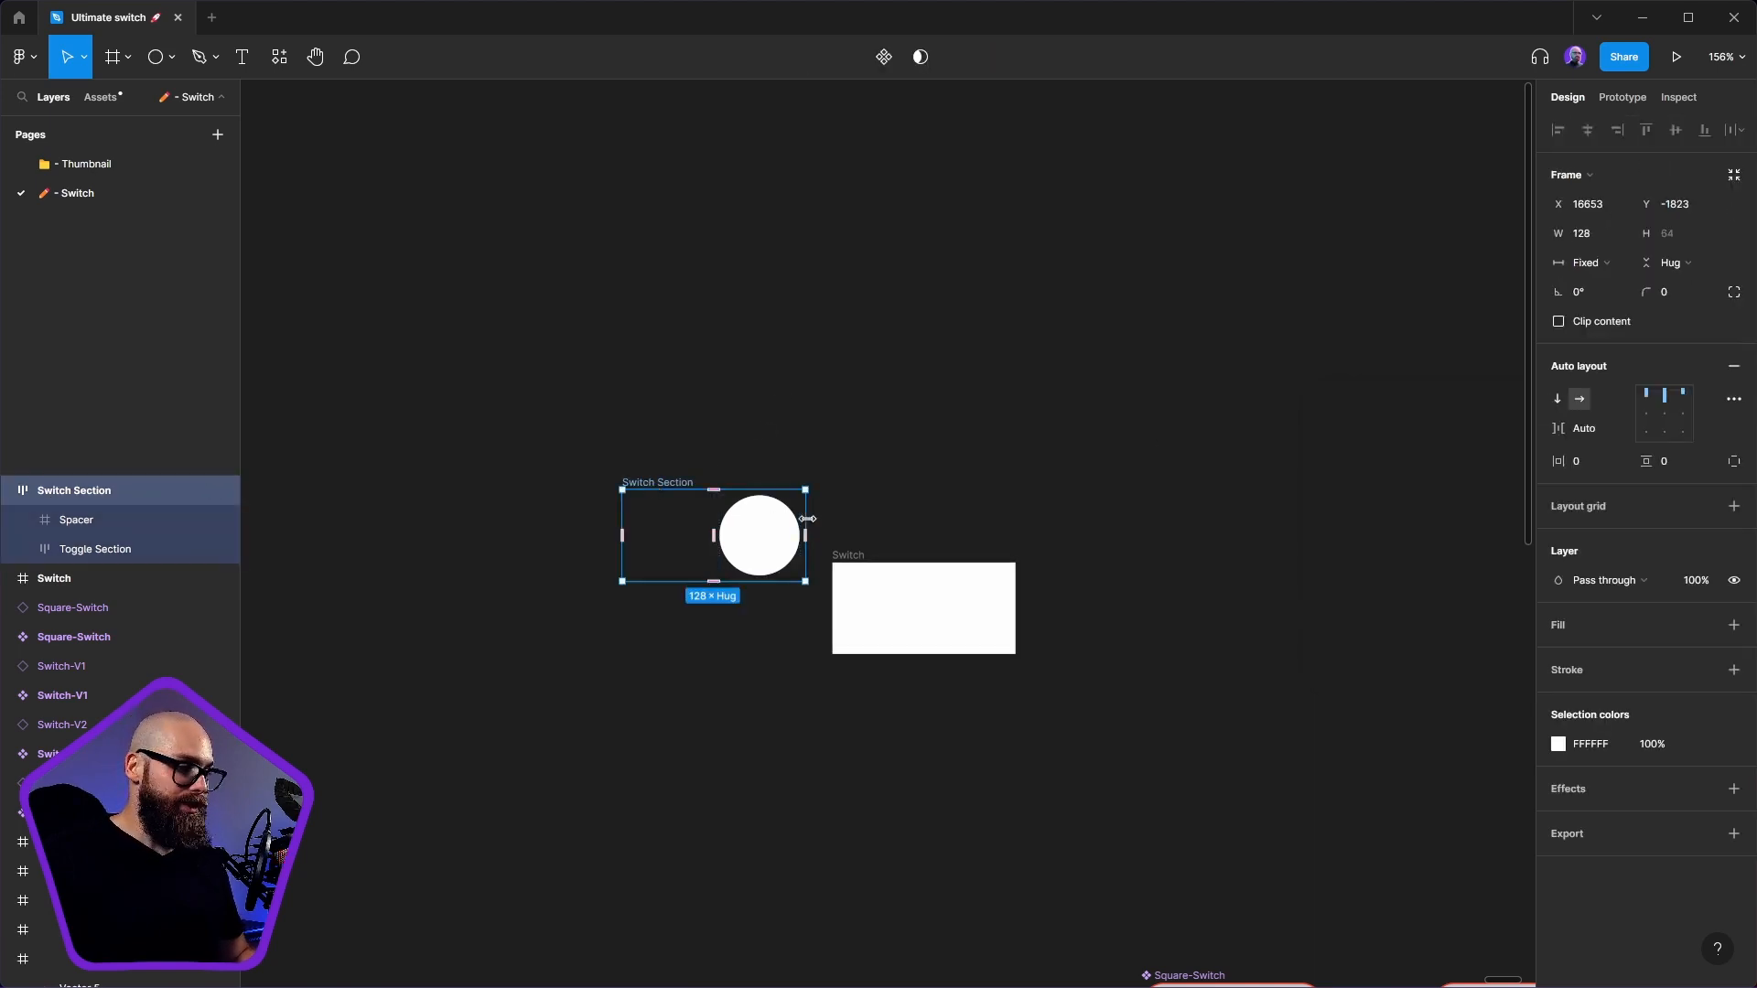
- Stretch Switch Section to a width of about 335 and move it clear above the Switch frame
drag(807, 519, 1077, 555)
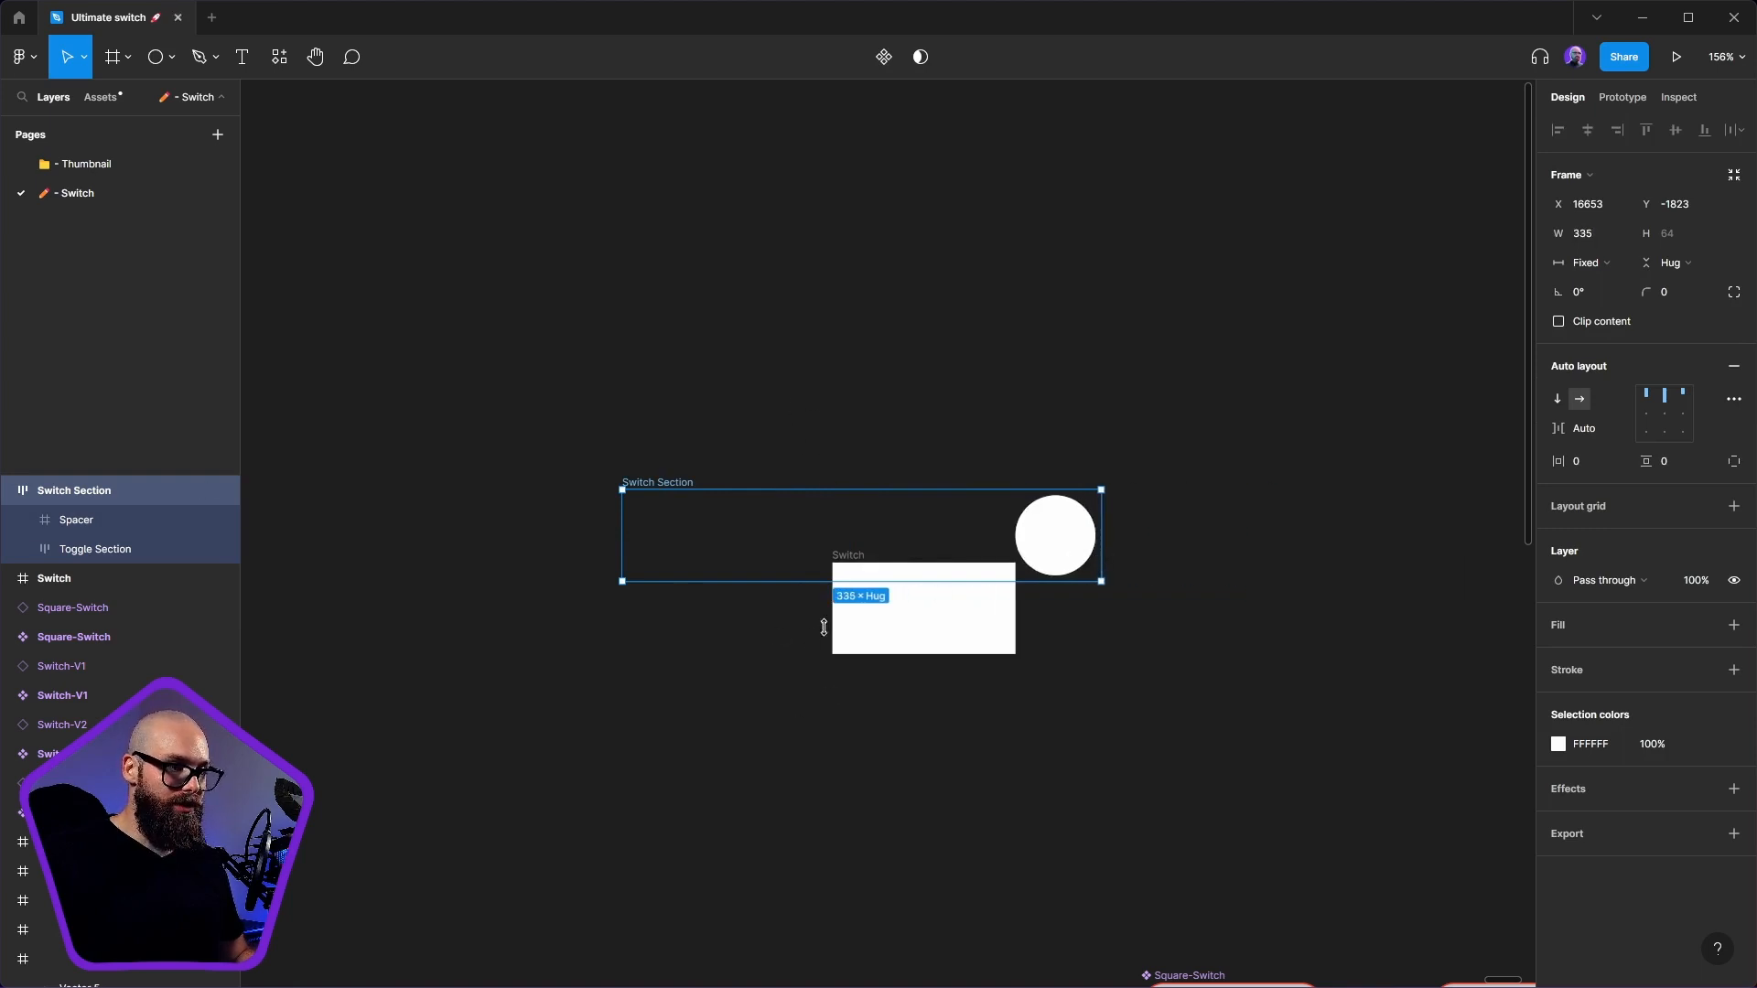
click(682, 501)
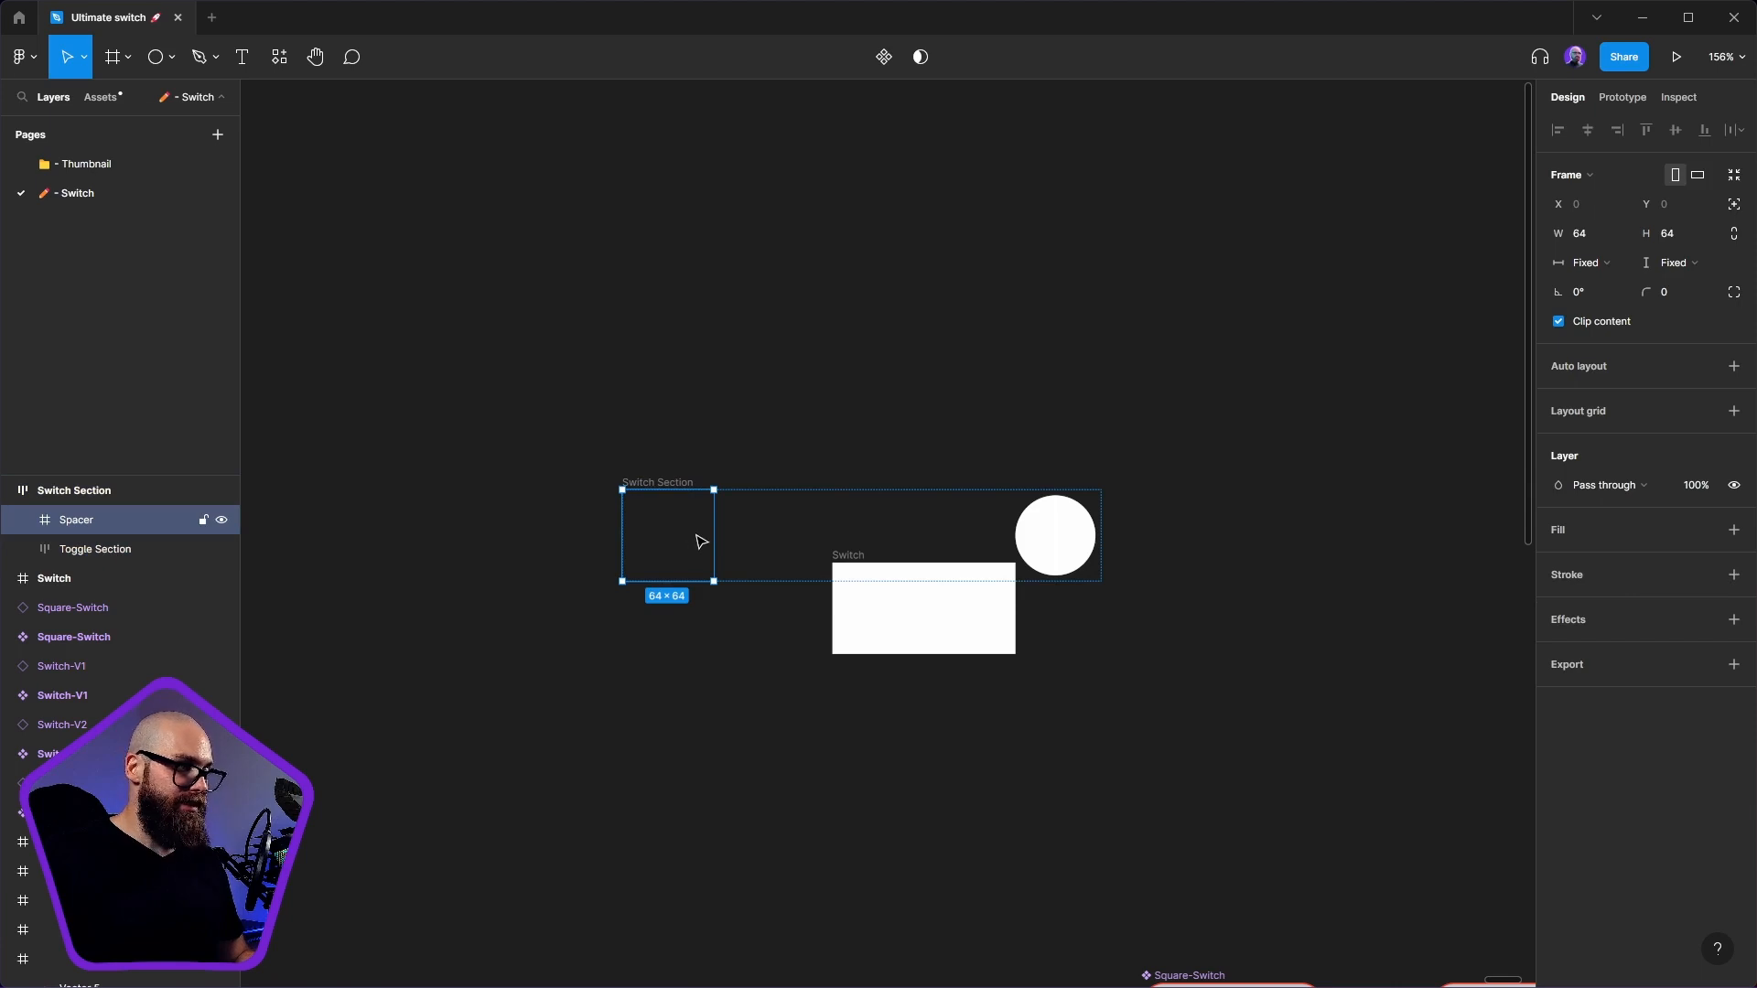
click(668, 483)
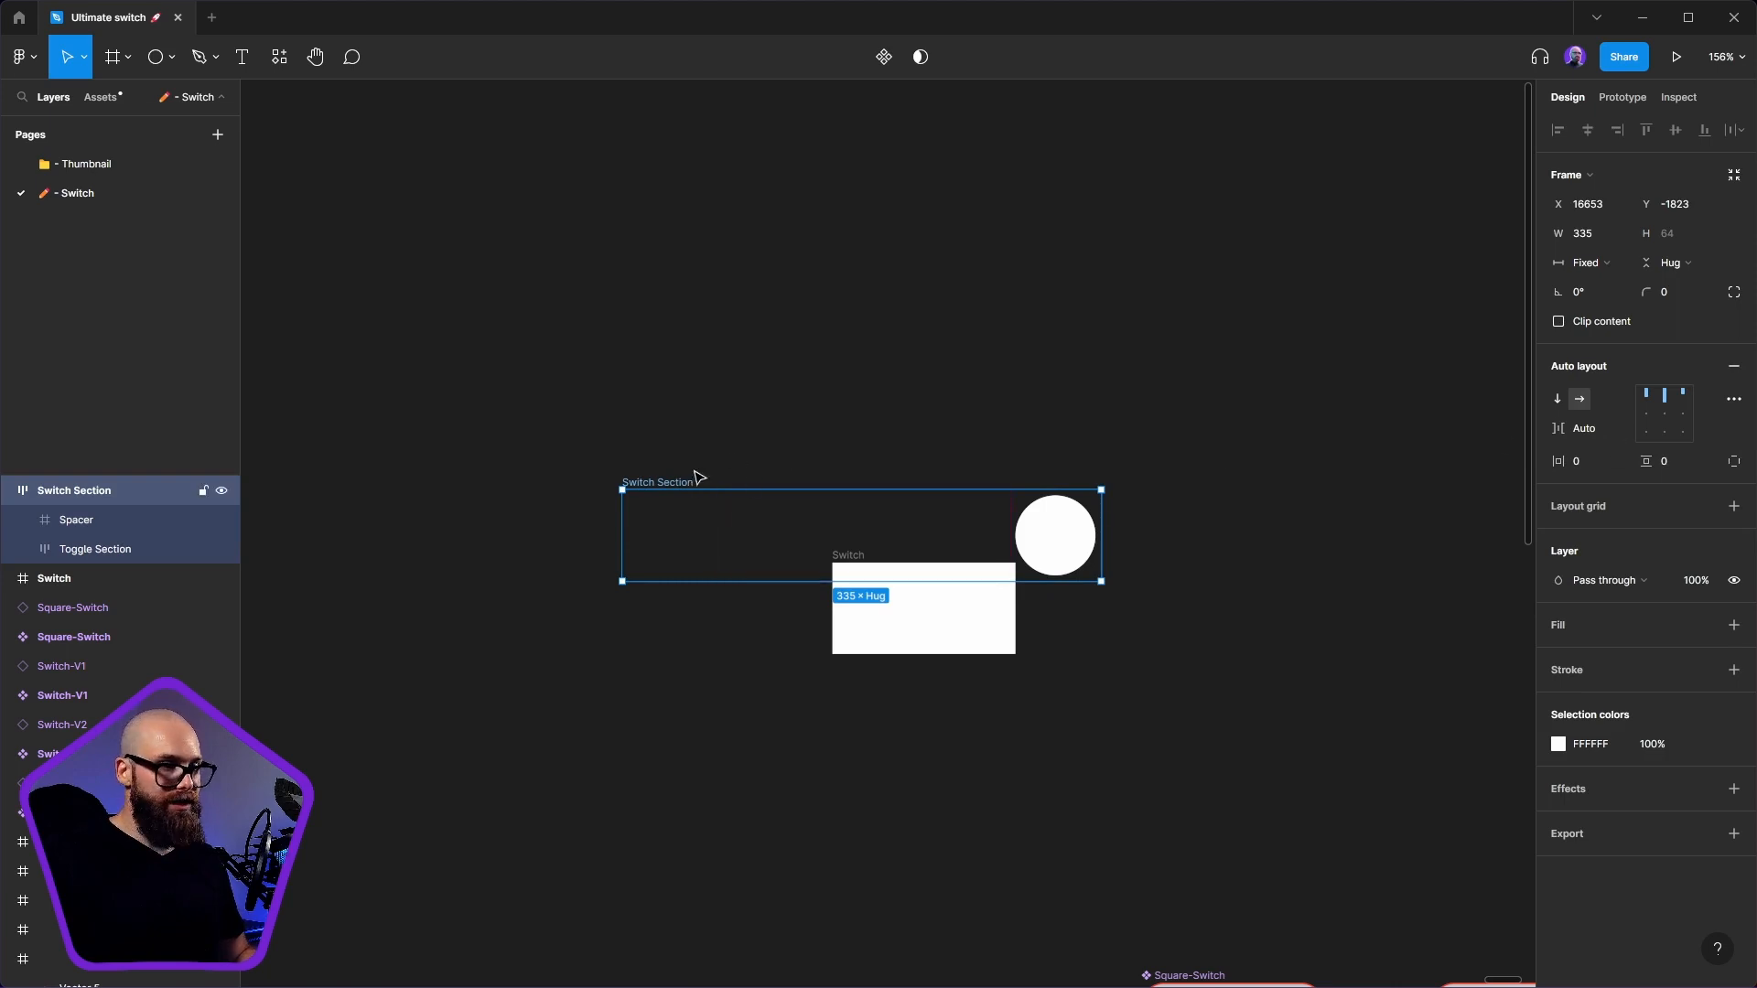
drag(680, 485, 673, 287)
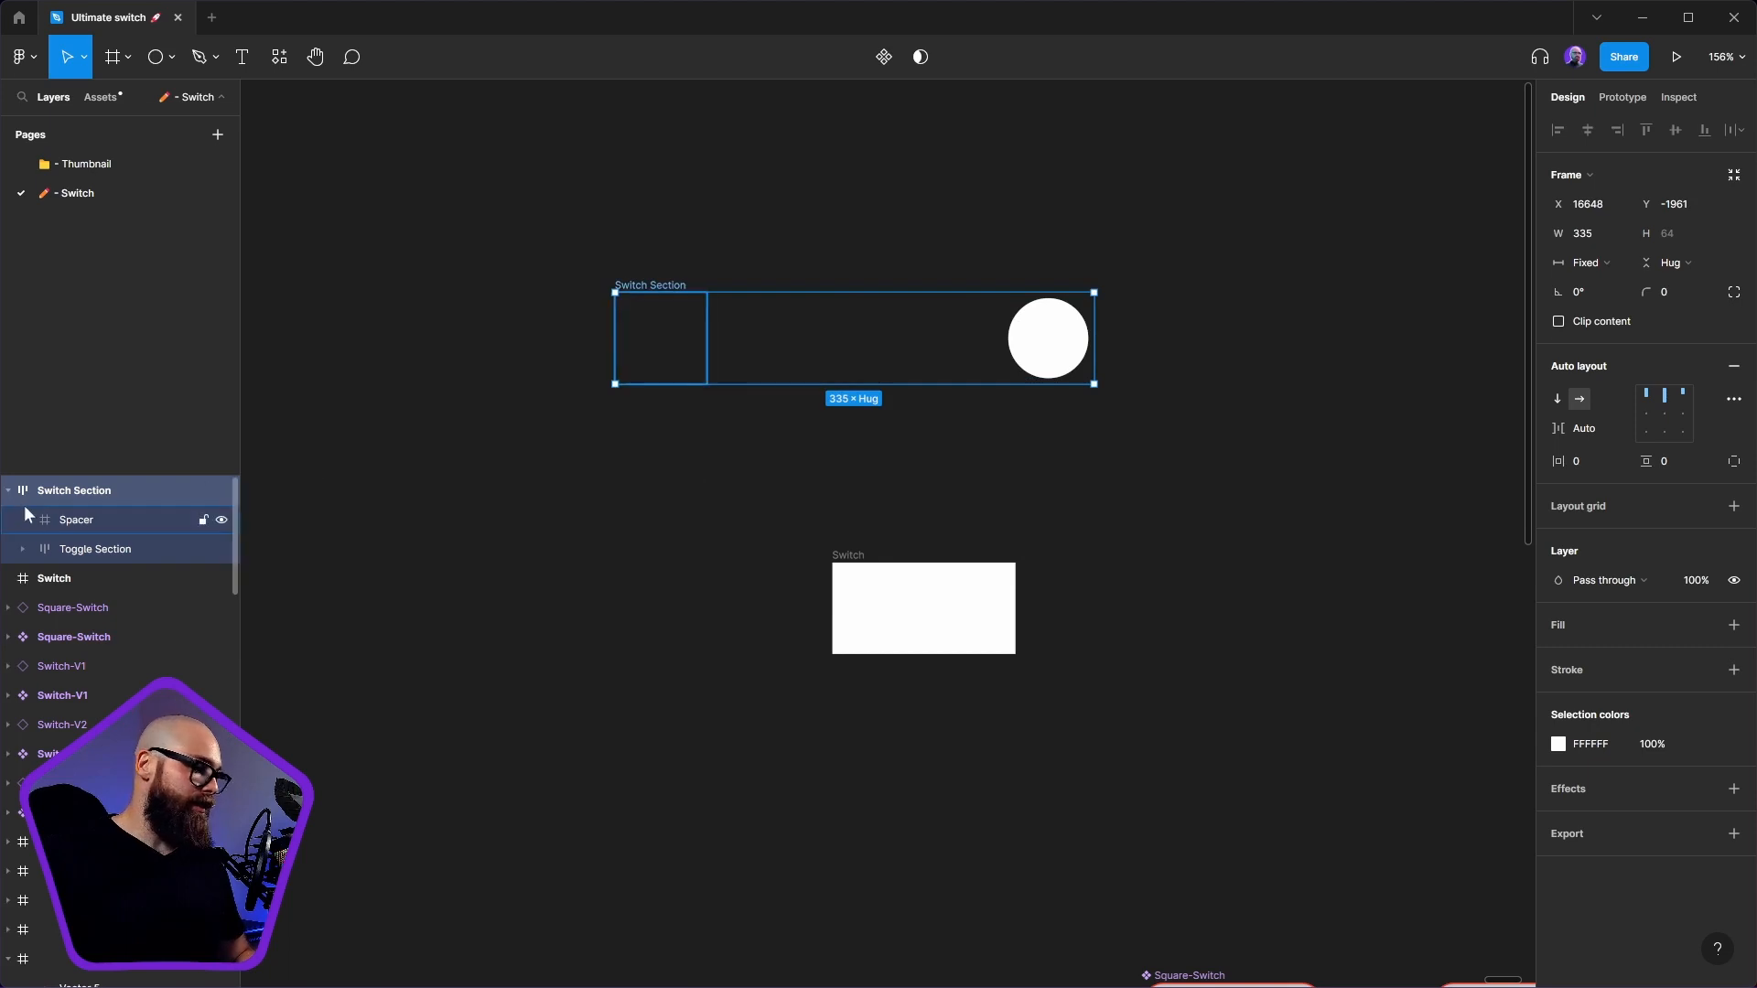
- Set the auto layout spacing mode of Switch Section to Packed
click(1735, 398)
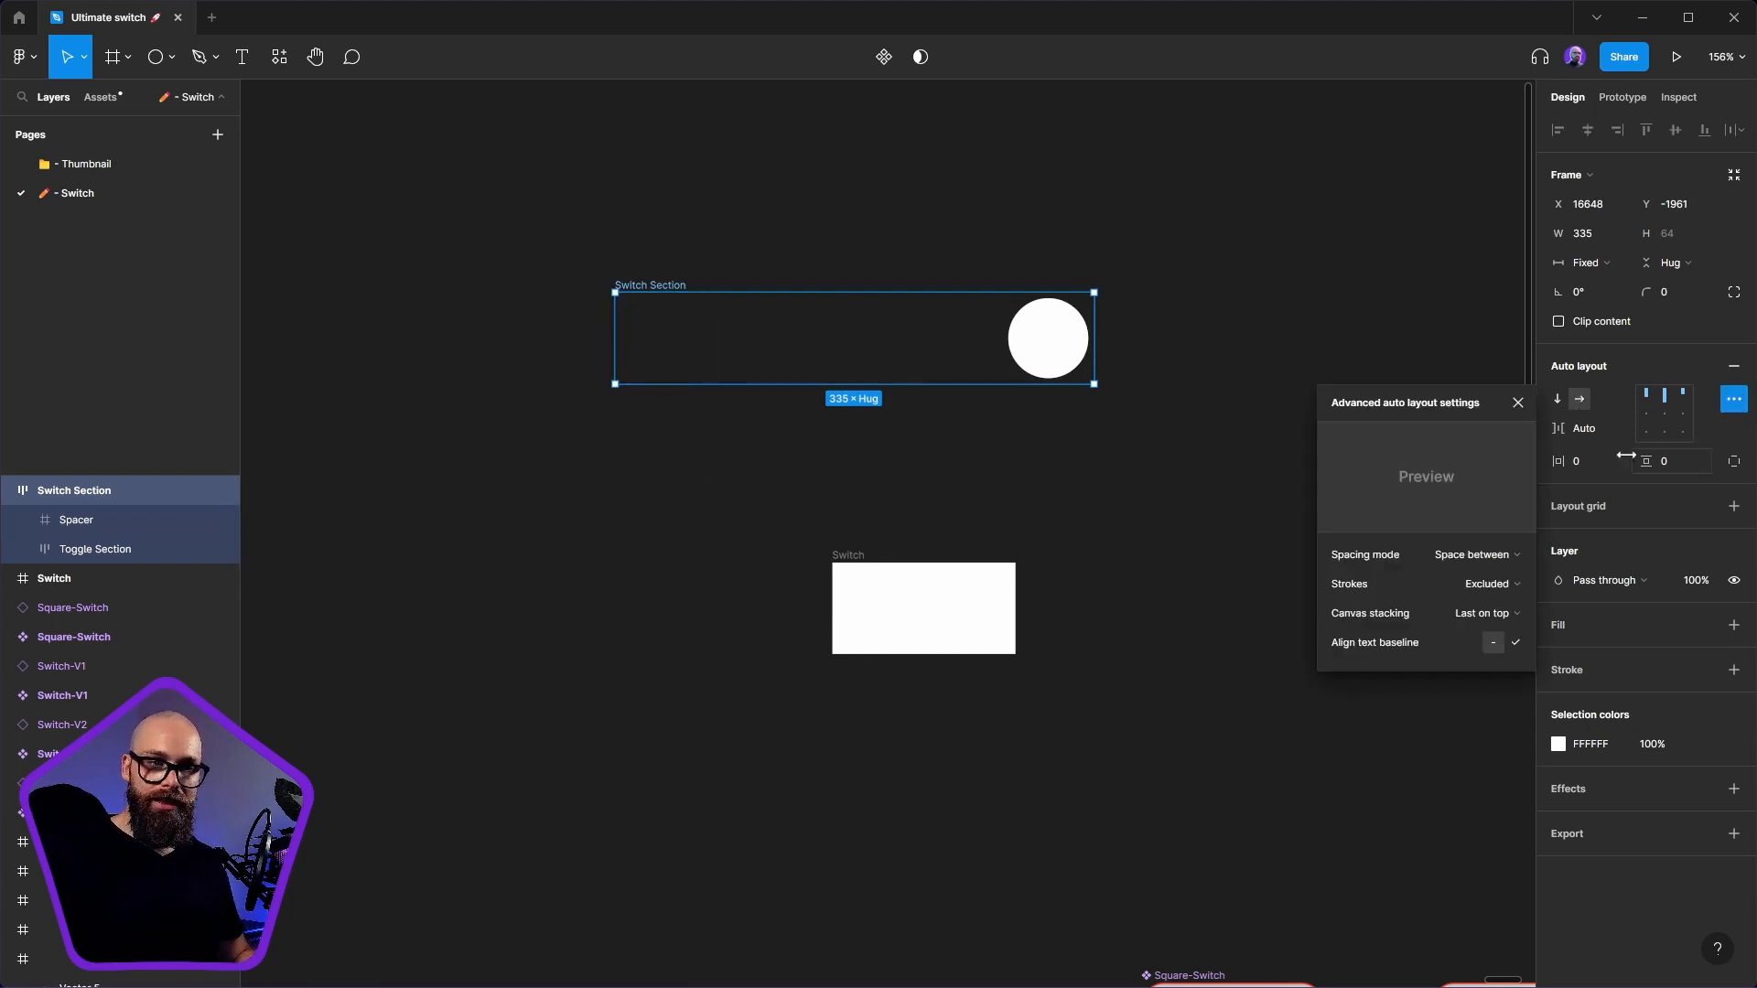
click(1500, 555)
click(1456, 533)
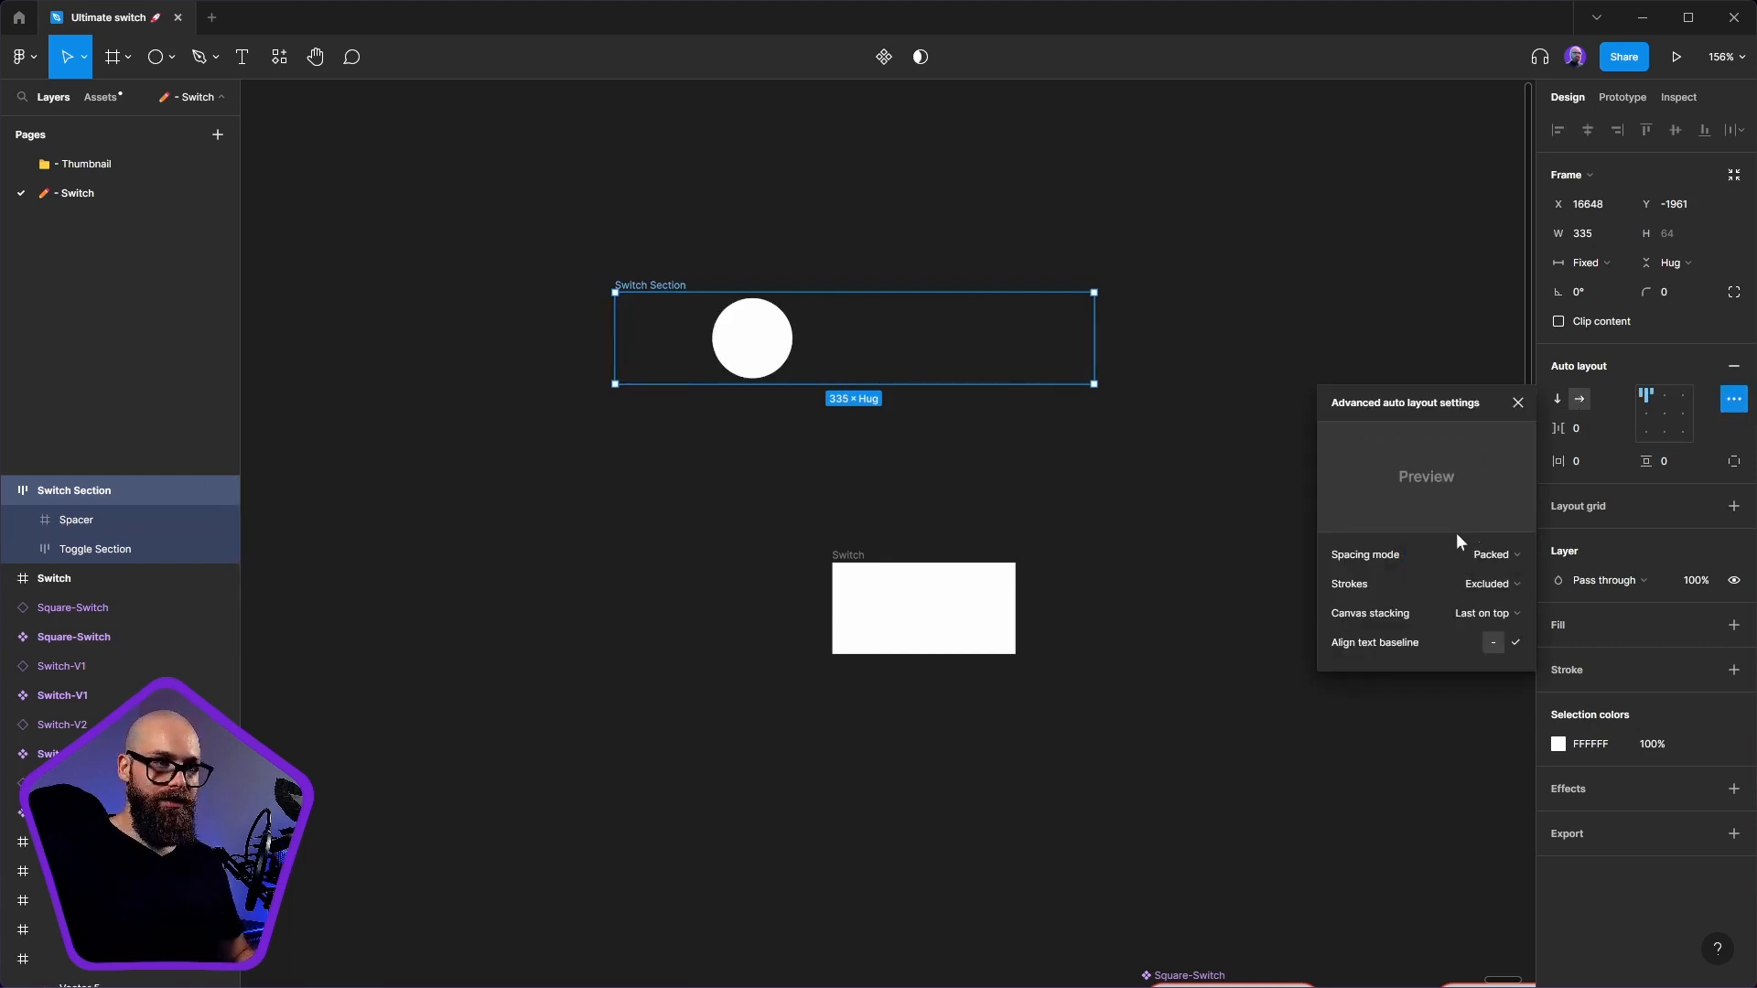
click(767, 473)
- Set the horizontal resizing of Spacer inside Switch Section to Fill container
scroll(773, 494, up, 3)
click(653, 441)
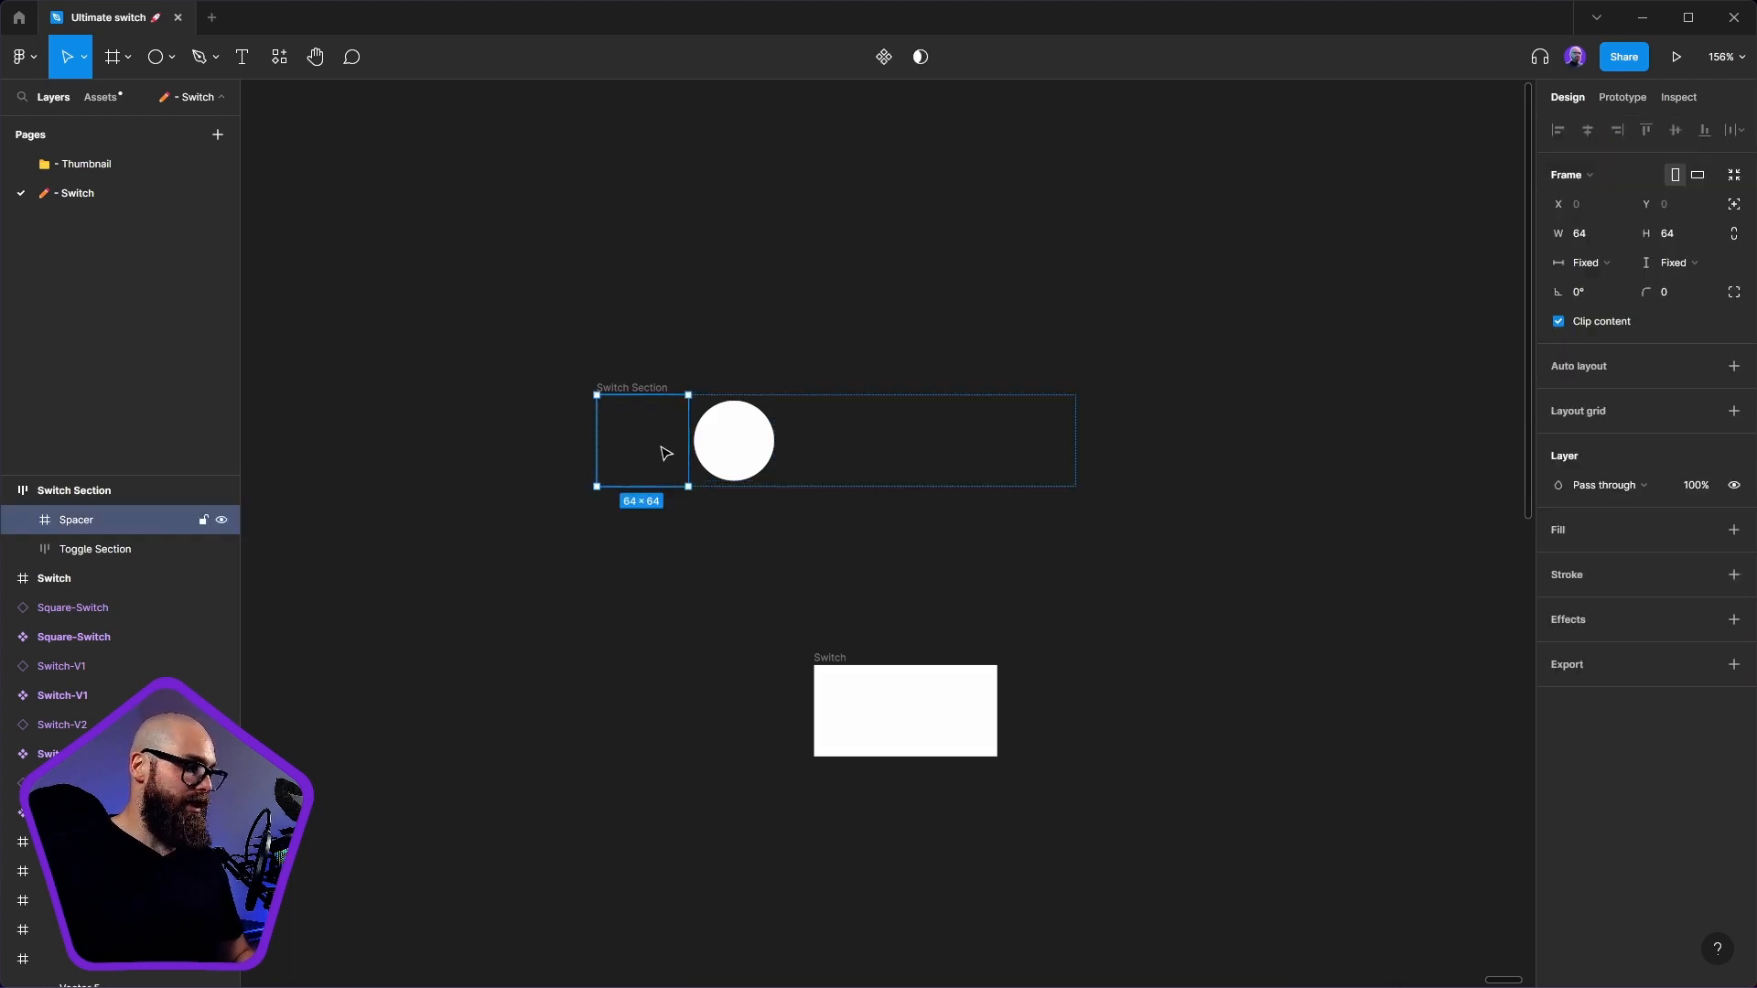
click(1605, 262)
click(1612, 285)
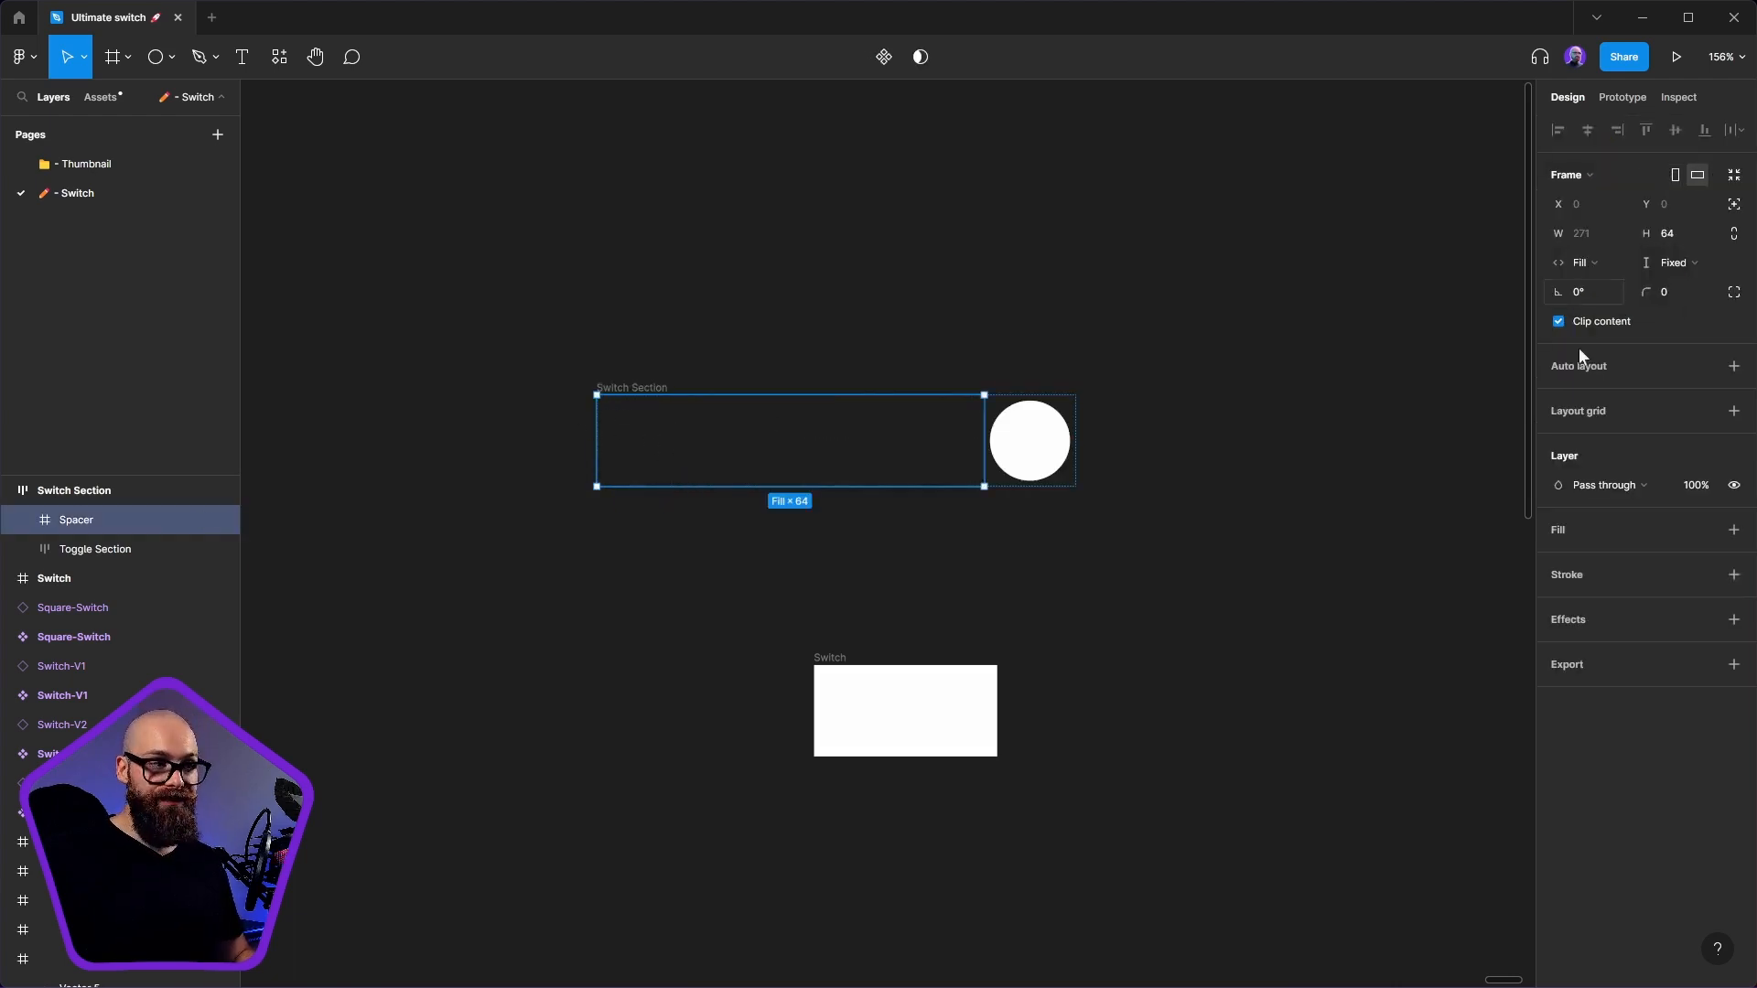
click(1305, 588)
- Set Switch Section's auto layout alignment to Align left, vertically centred
click(117, 551)
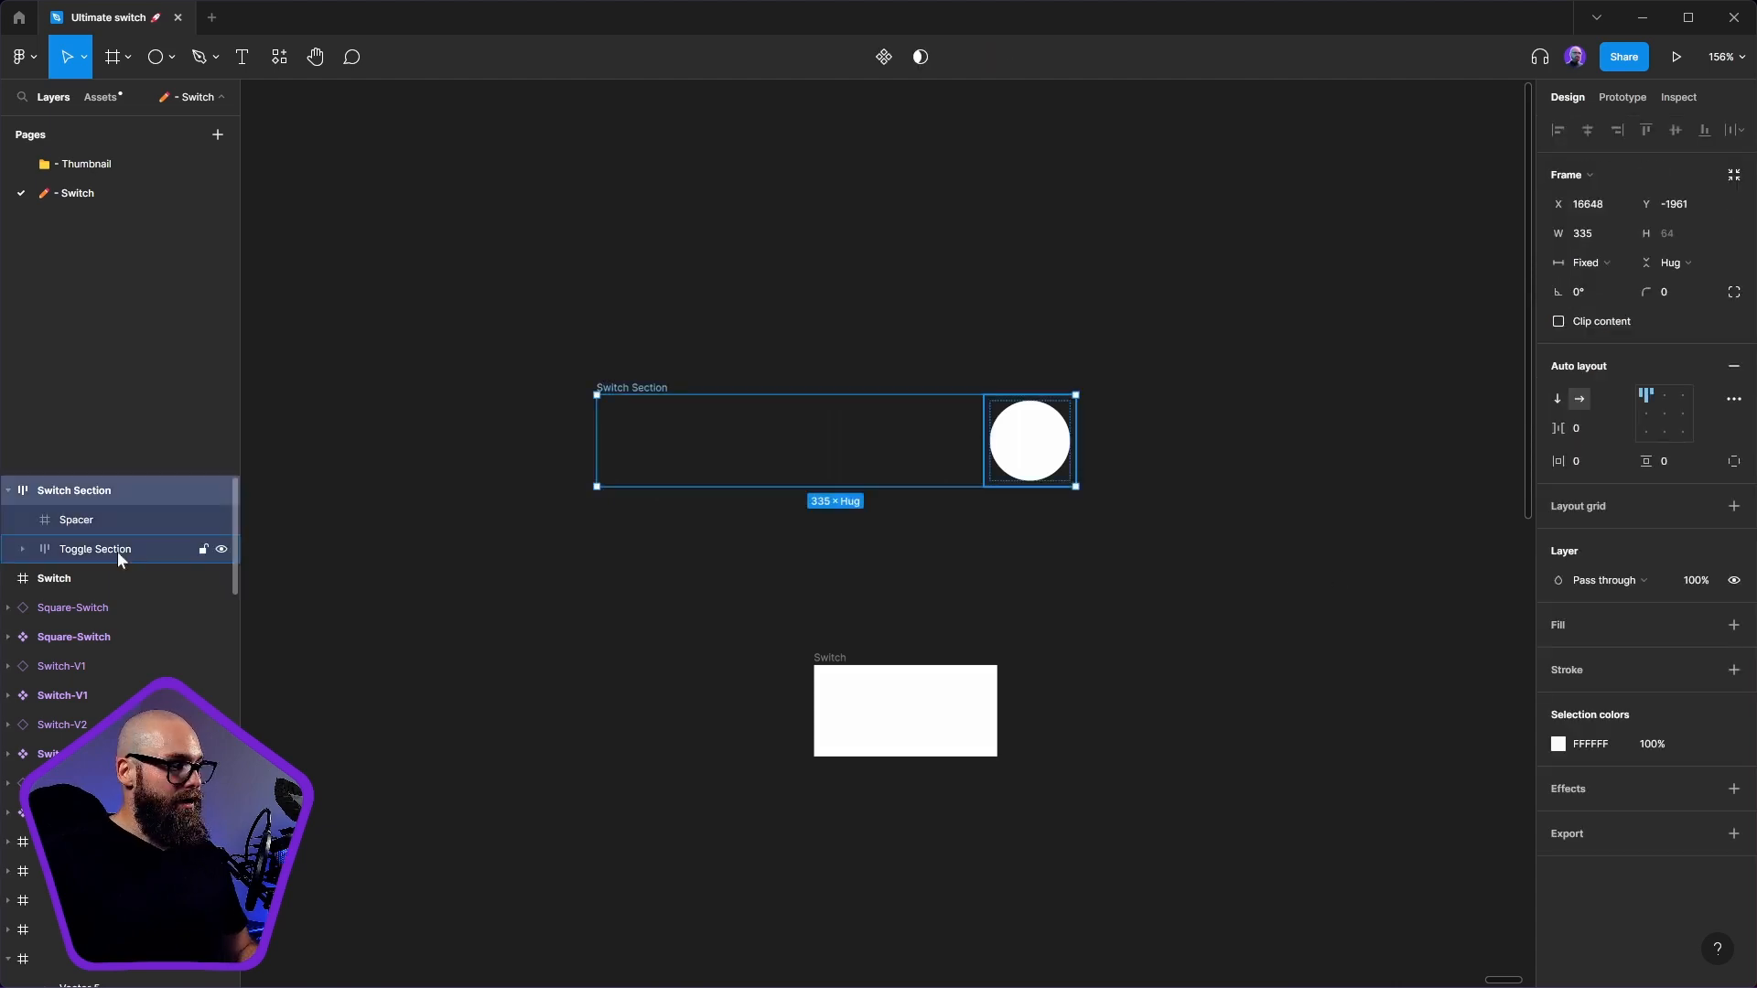
click(220, 550)
click(221, 551)
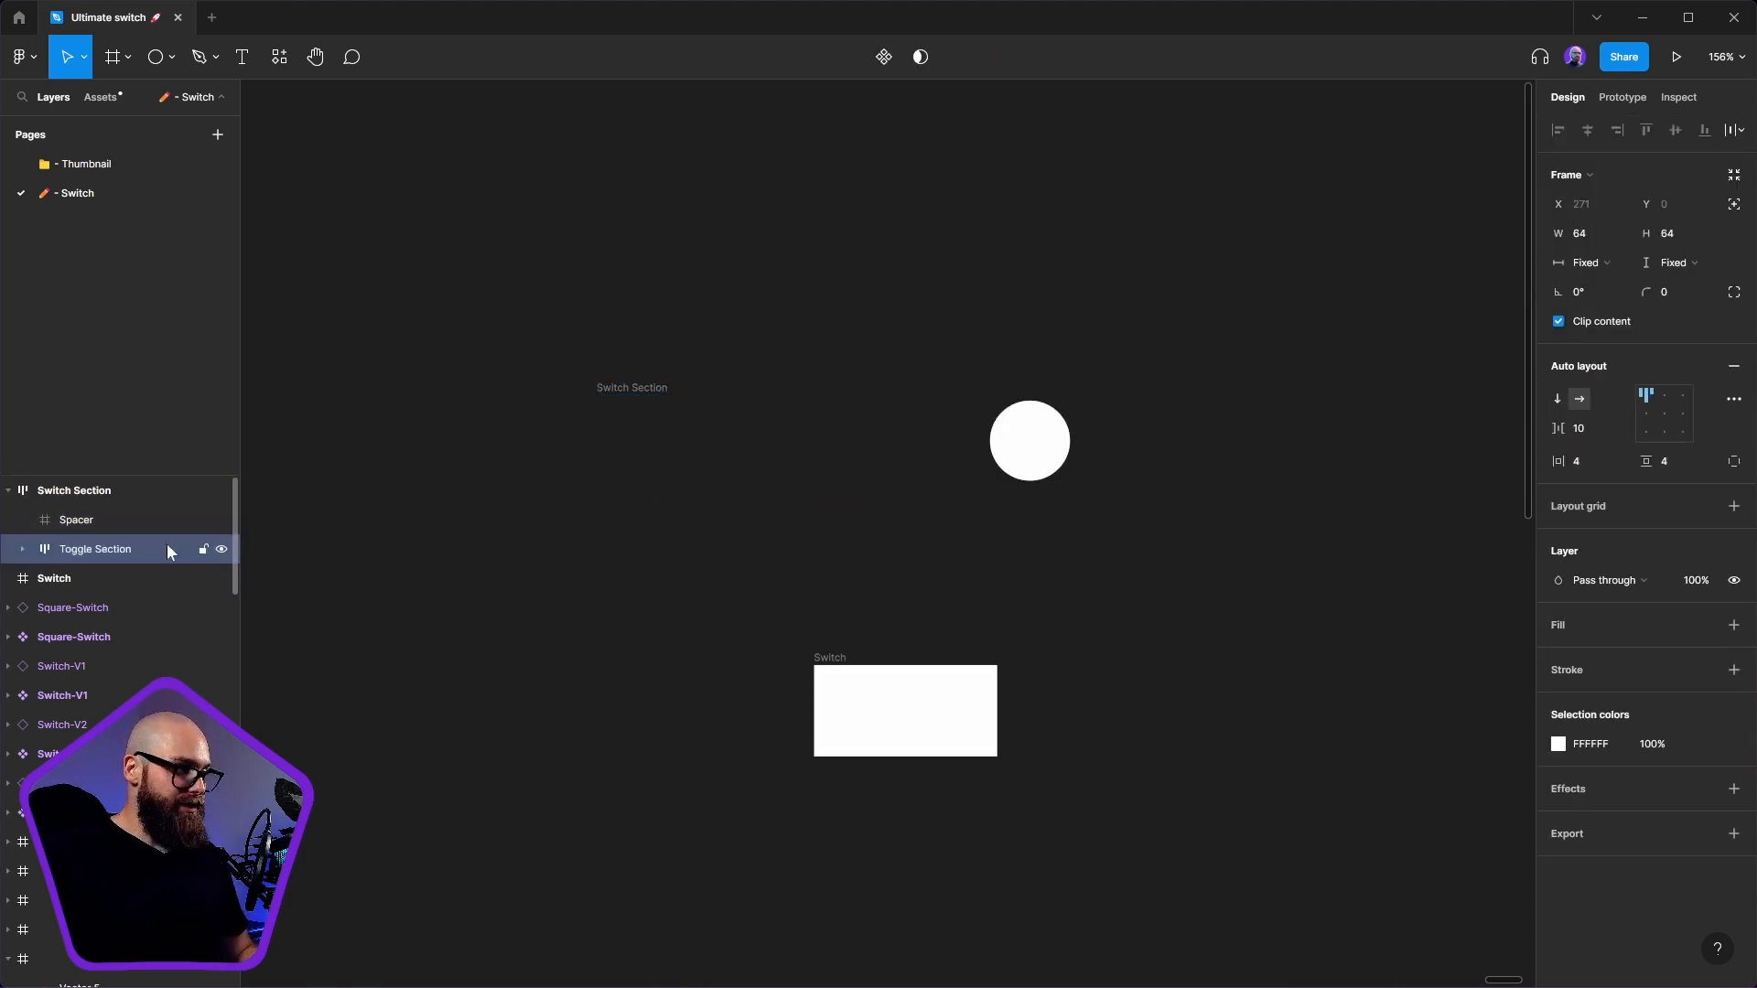
click(92, 492)
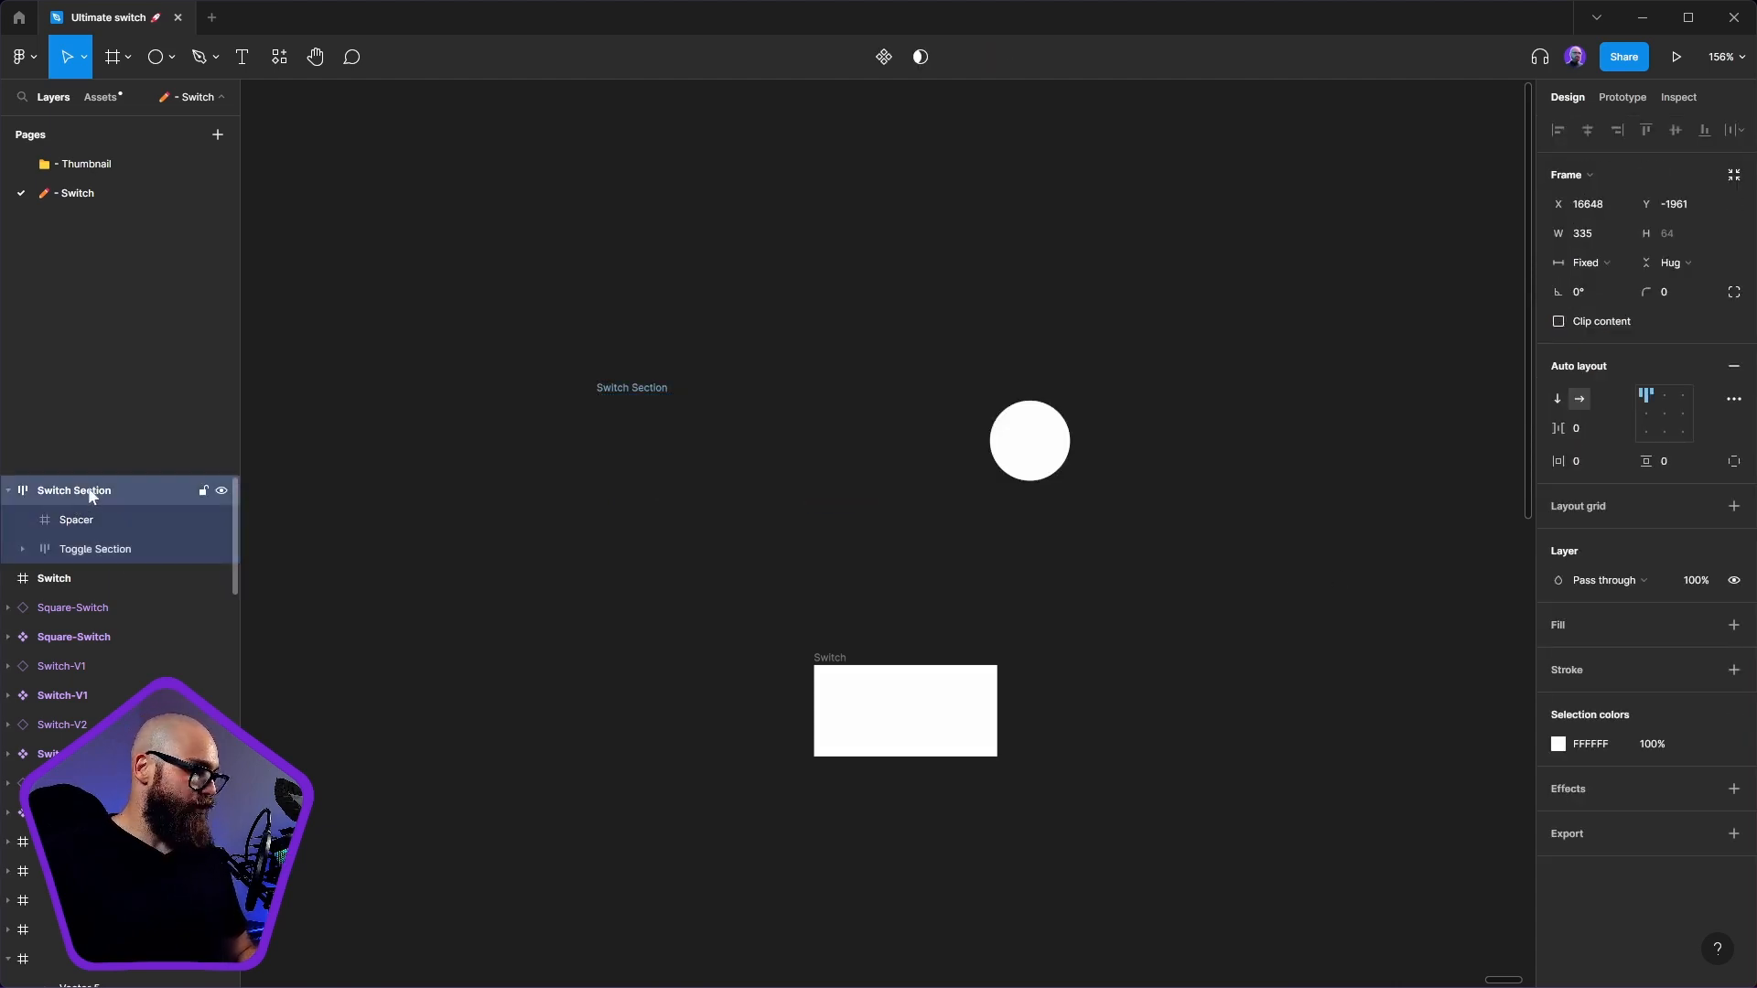
click(1645, 414)
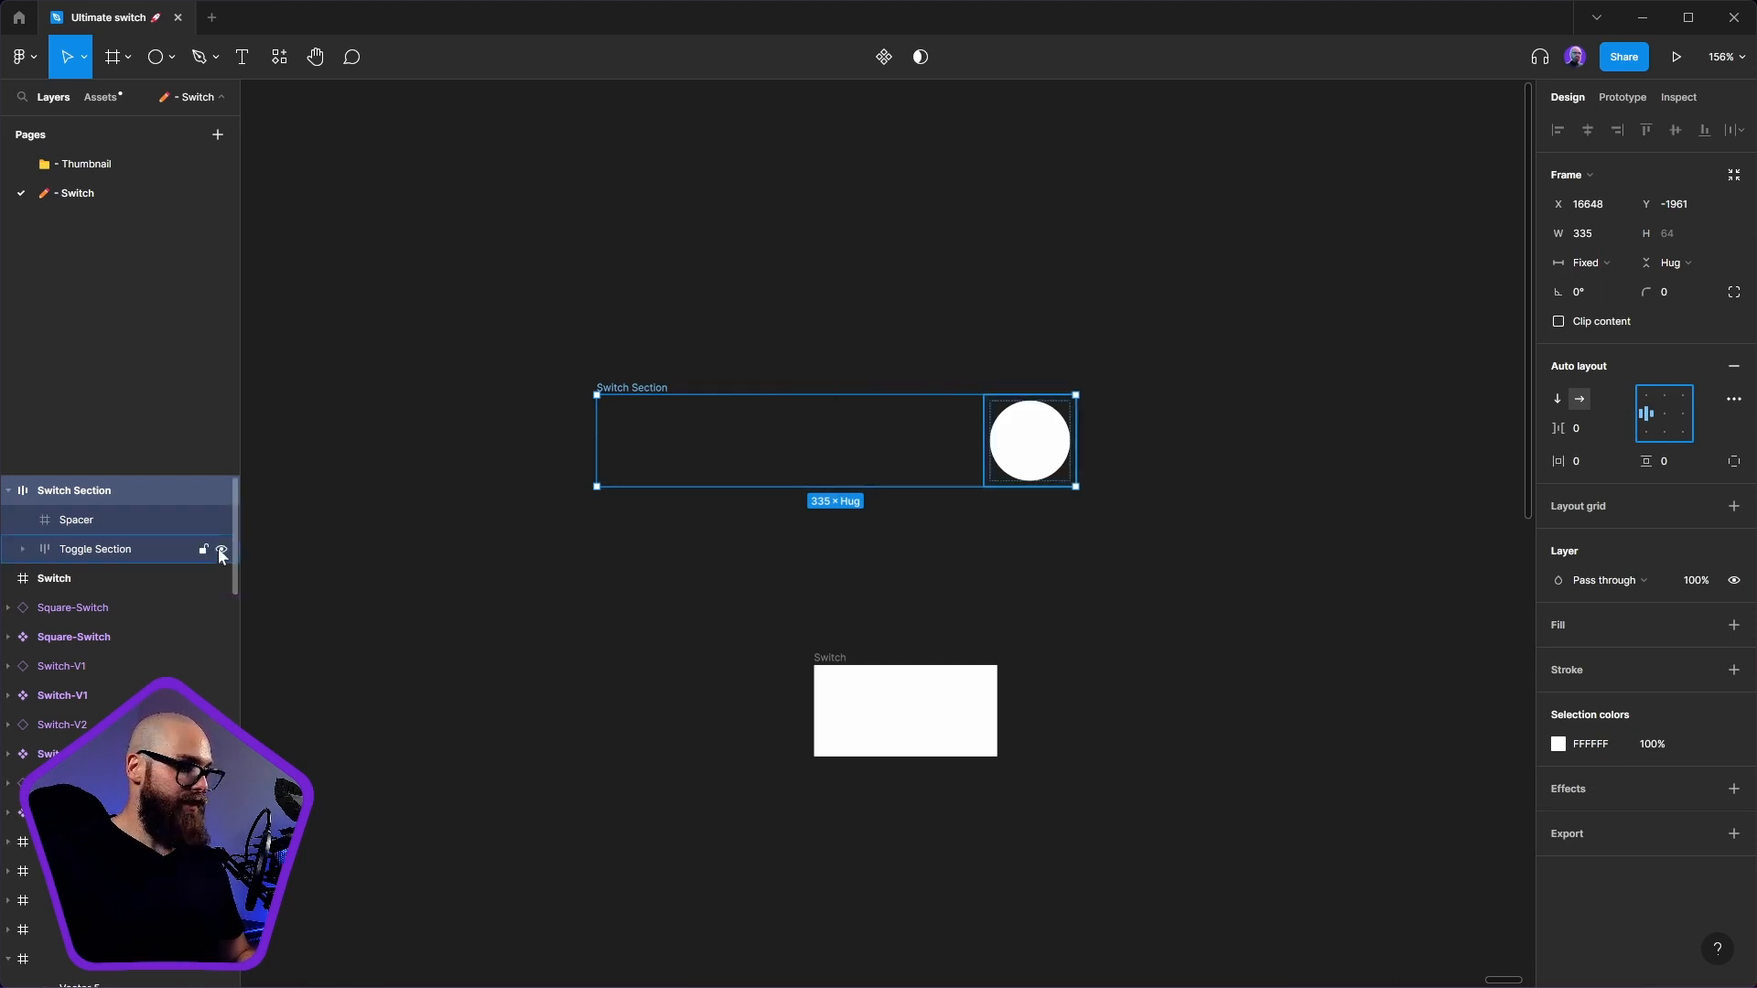
- Hide and show Spacer repeatedly to test how the toggle shifts within Switch Section, leaving Spacer visible
click(219, 548)
click(220, 548)
click(221, 519)
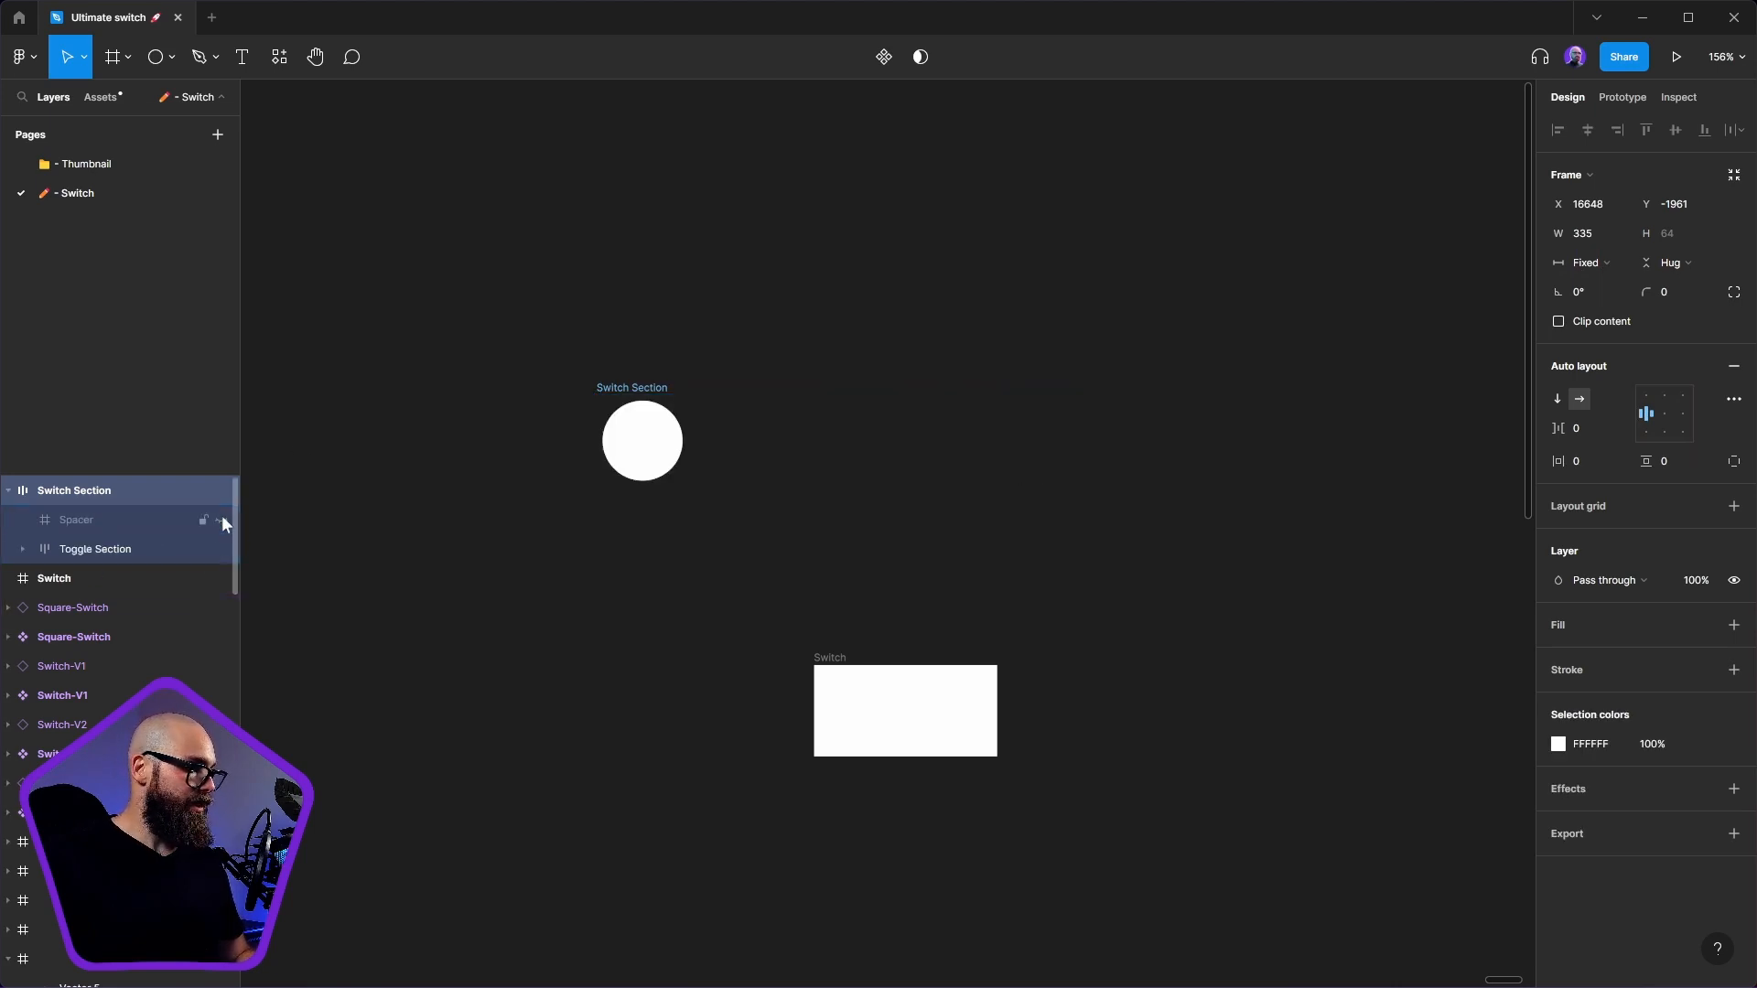
click(222, 519)
click(221, 519)
click(221, 520)
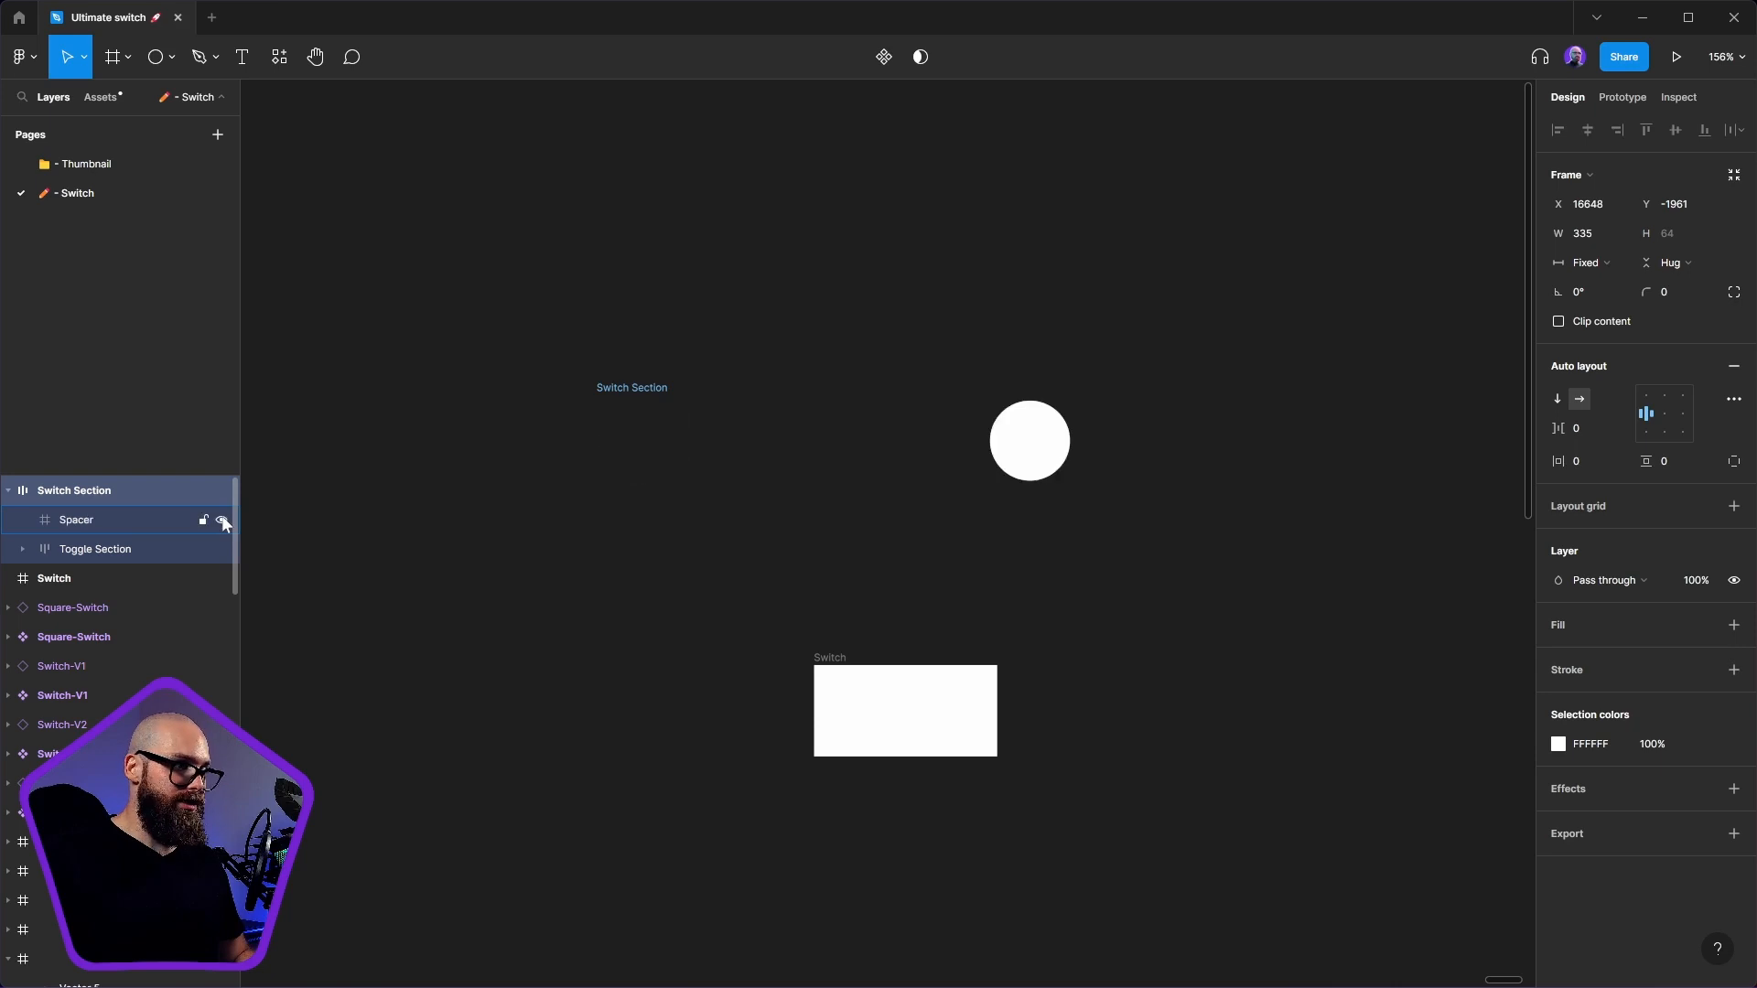
click(221, 520)
click(222, 519)
click(221, 519)
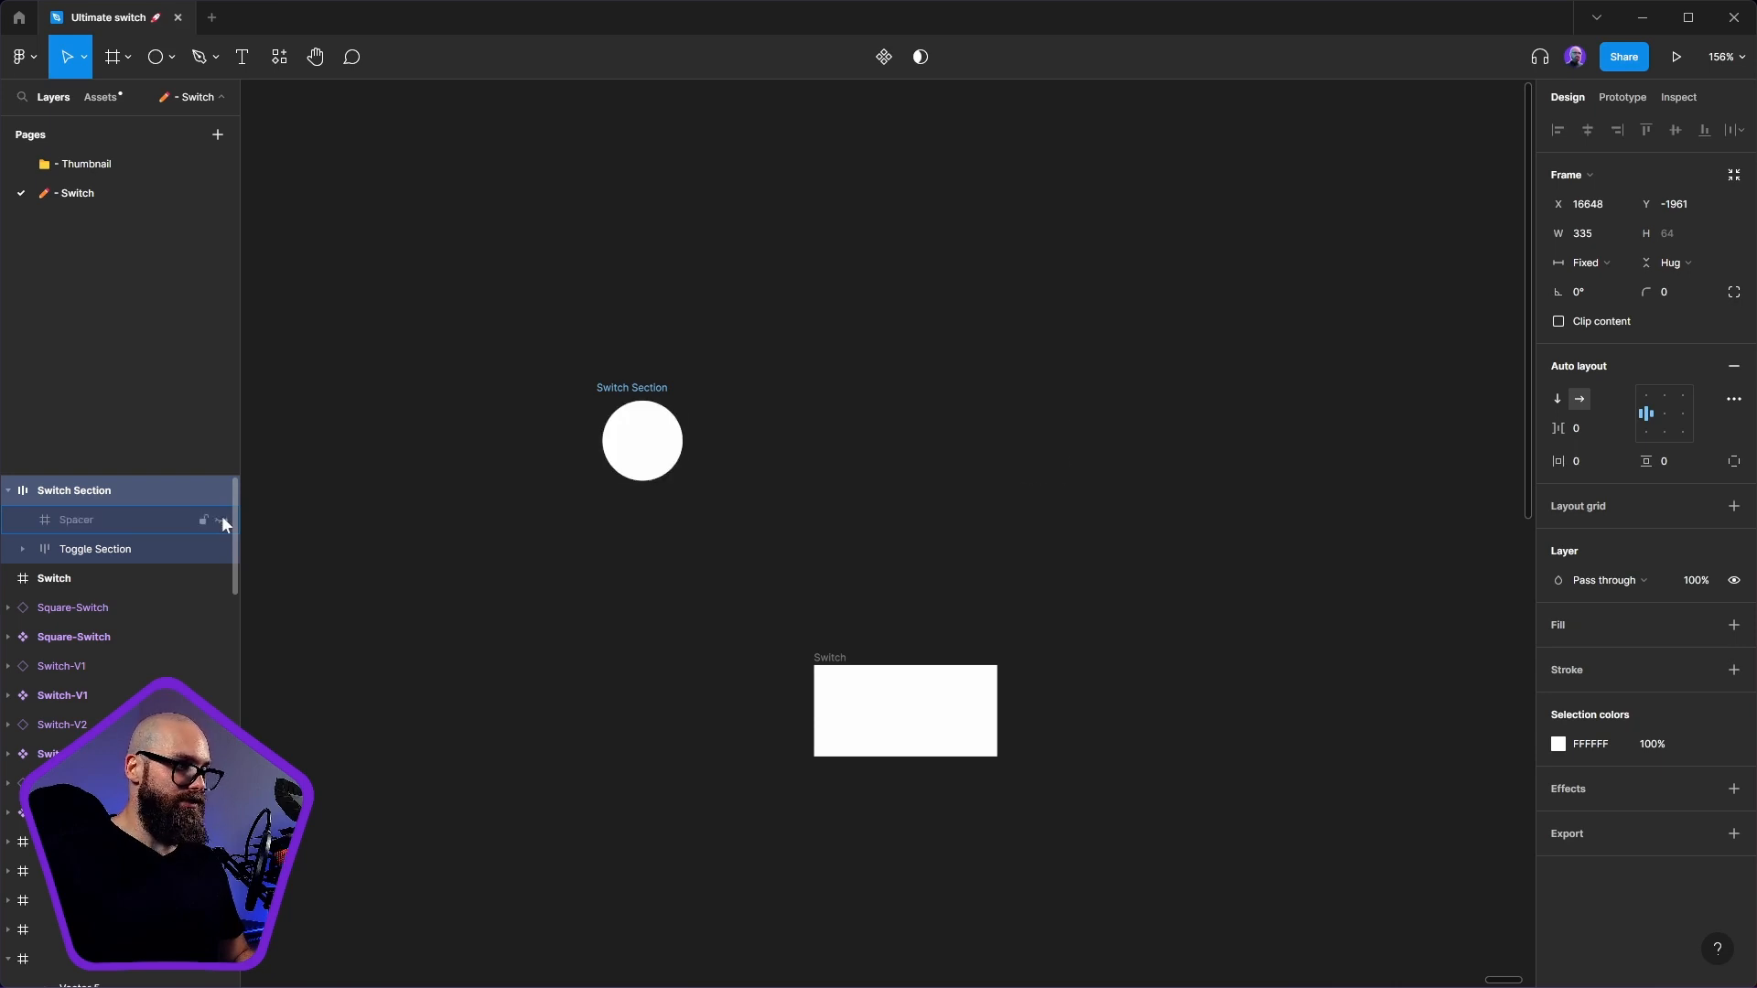
click(222, 520)
click(222, 519)
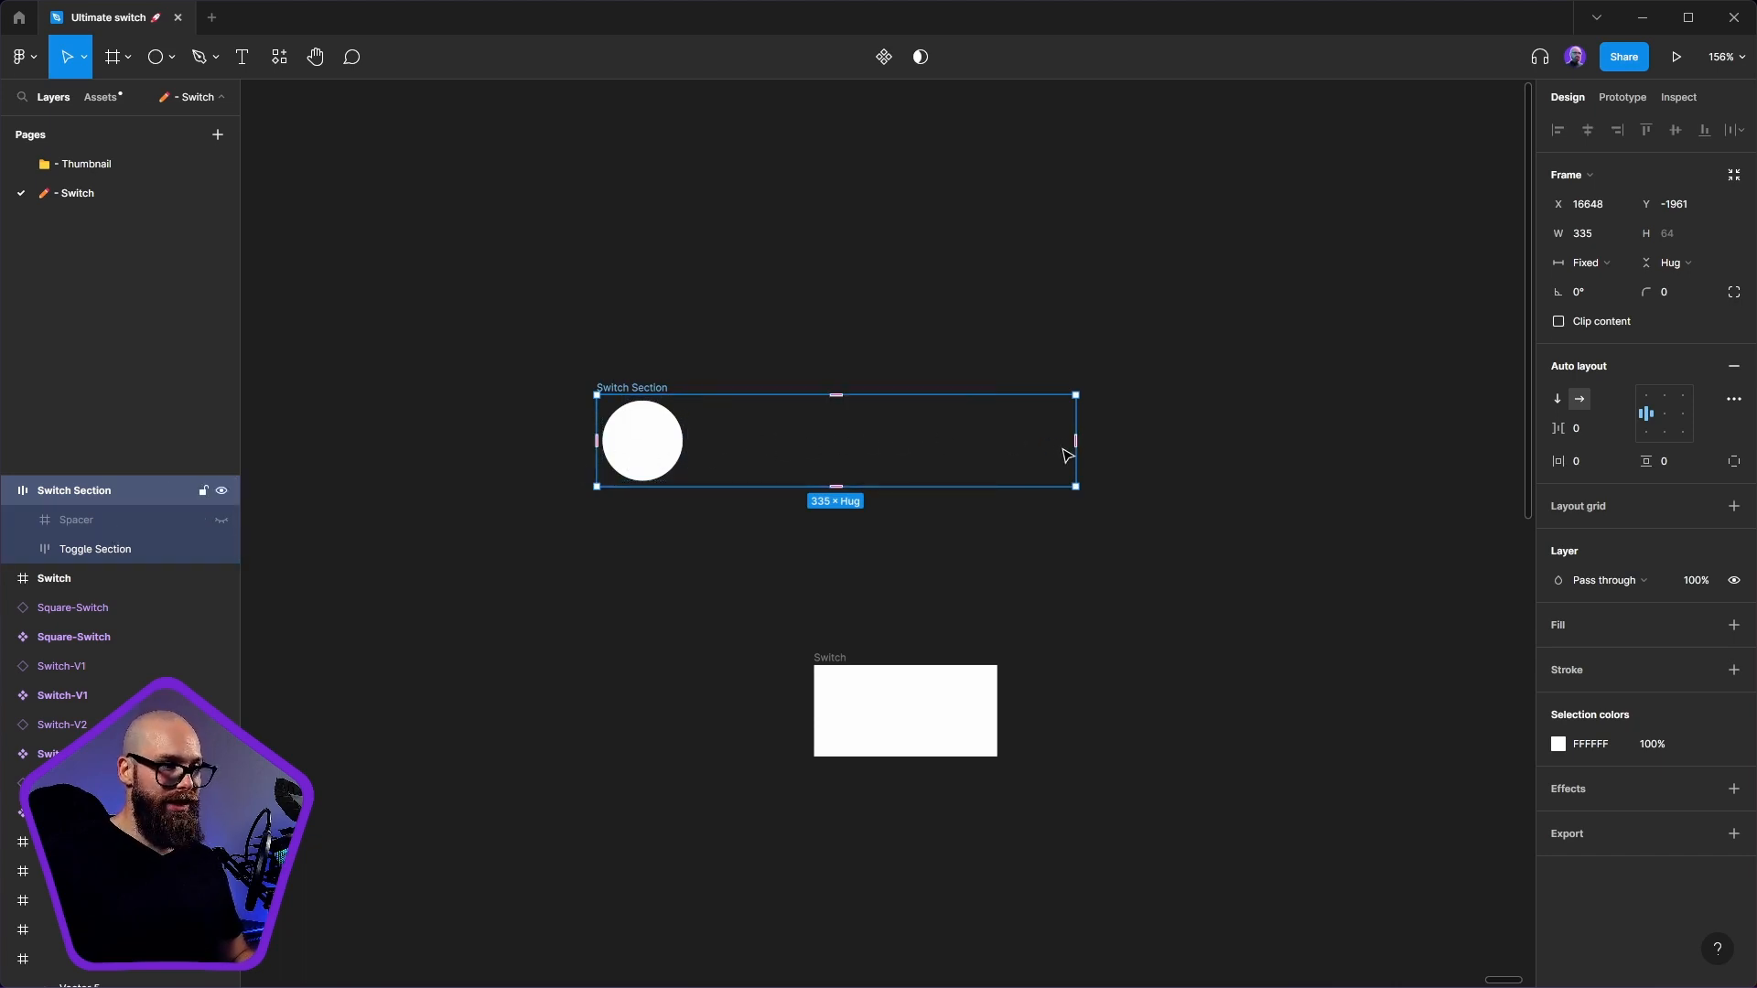
click(137, 543)
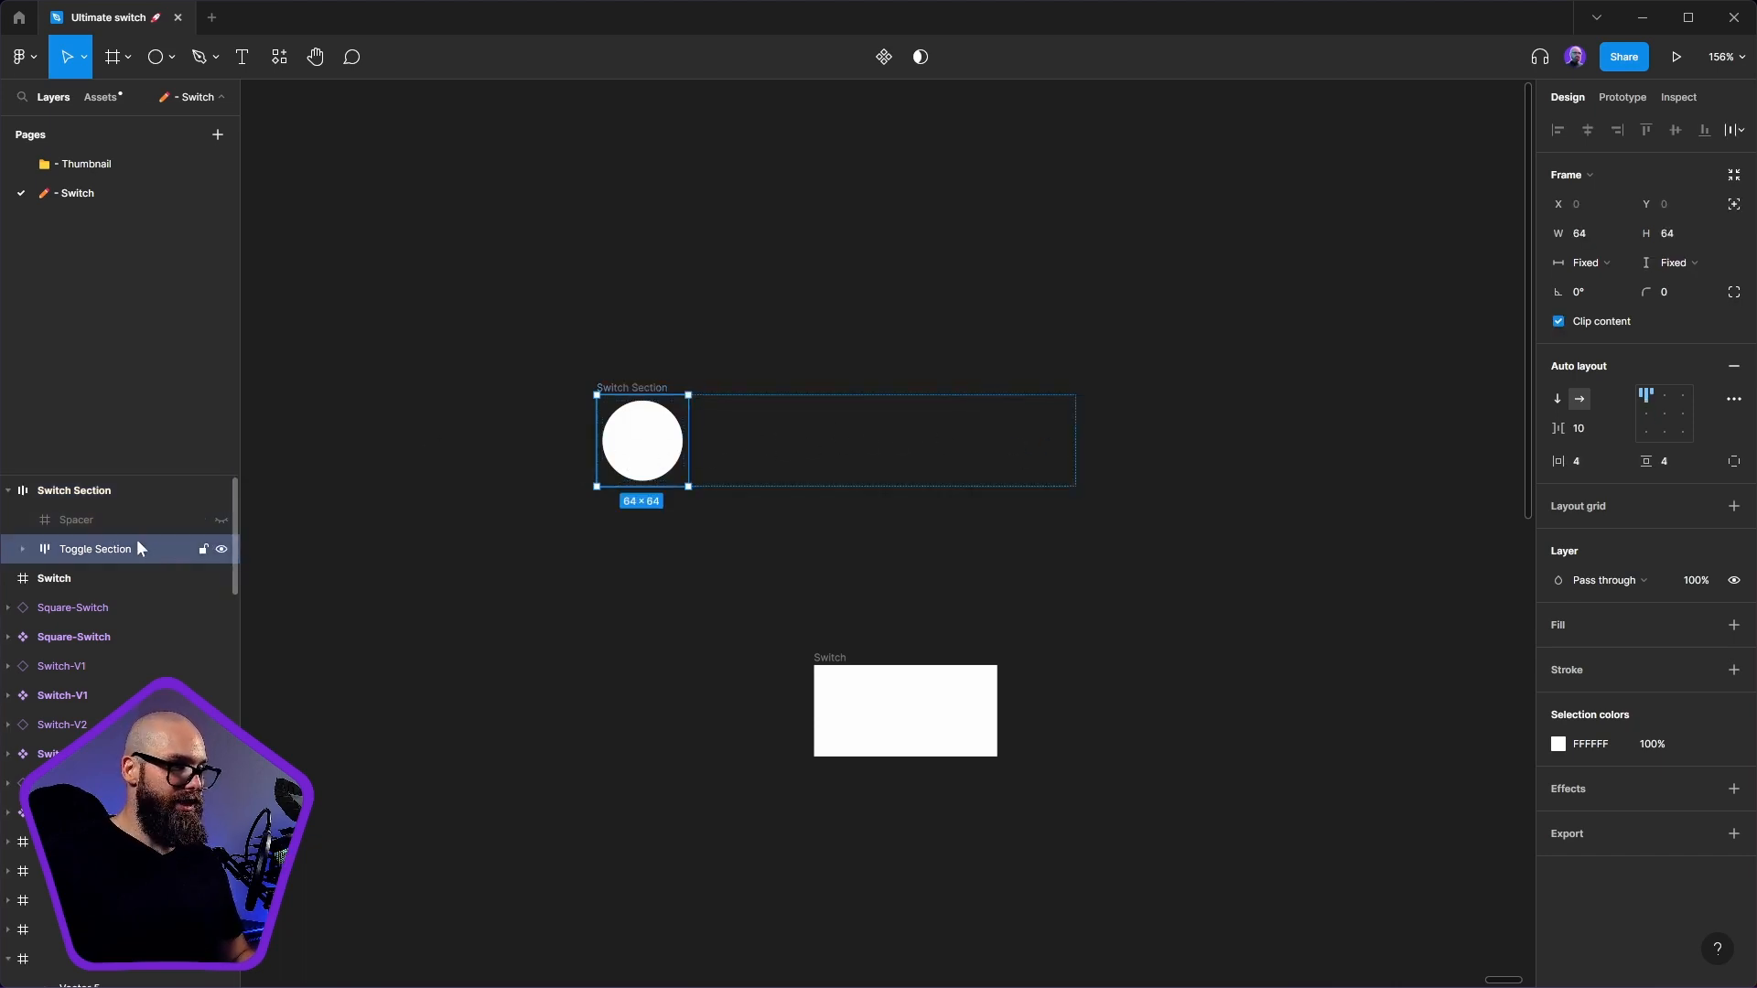
click(87, 520)
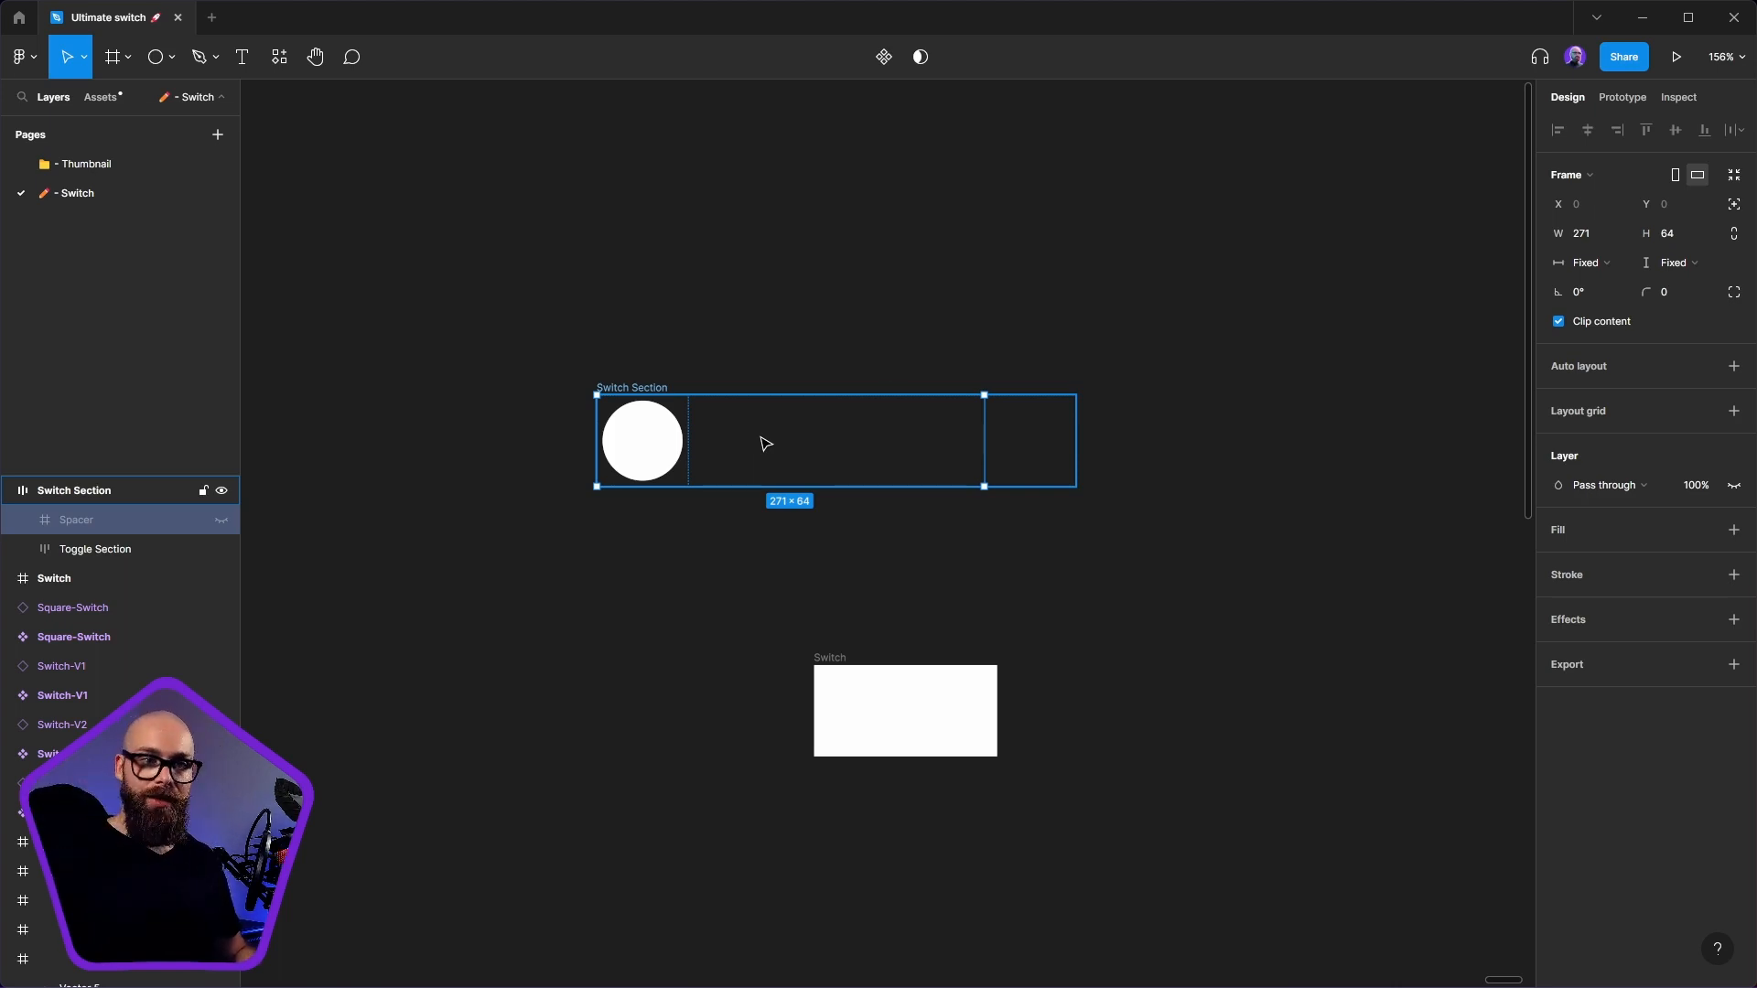
click(647, 314)
click(643, 389)
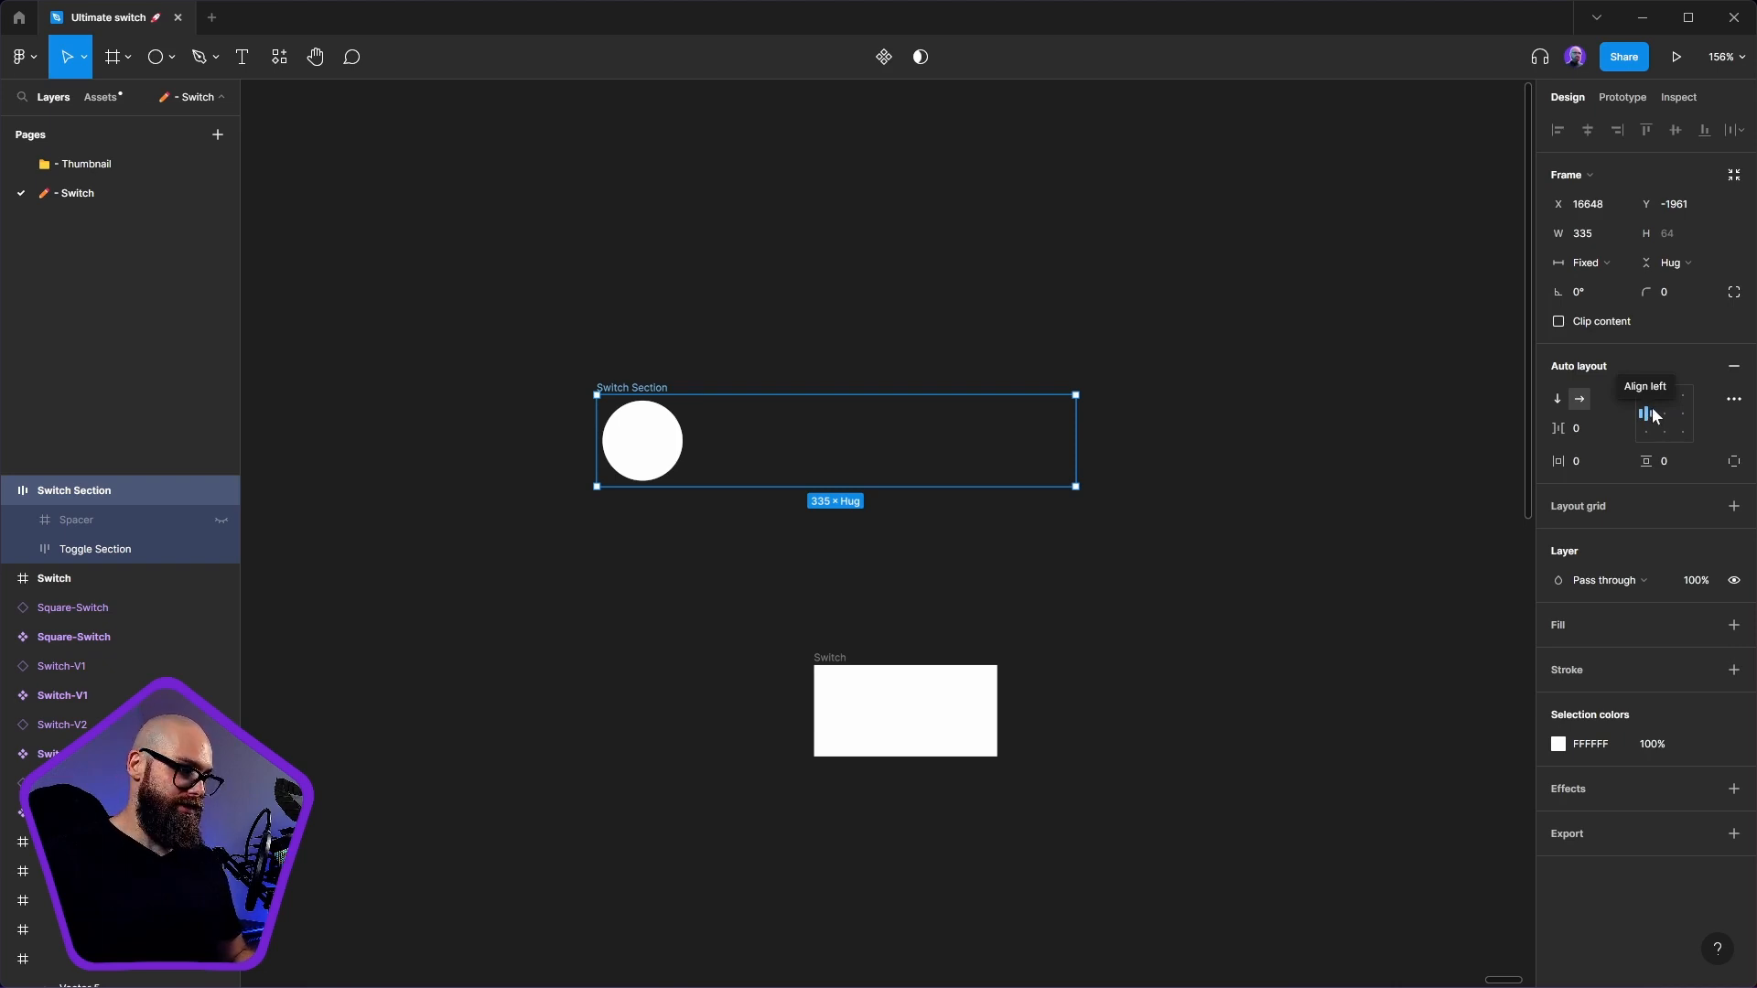
click(221, 519)
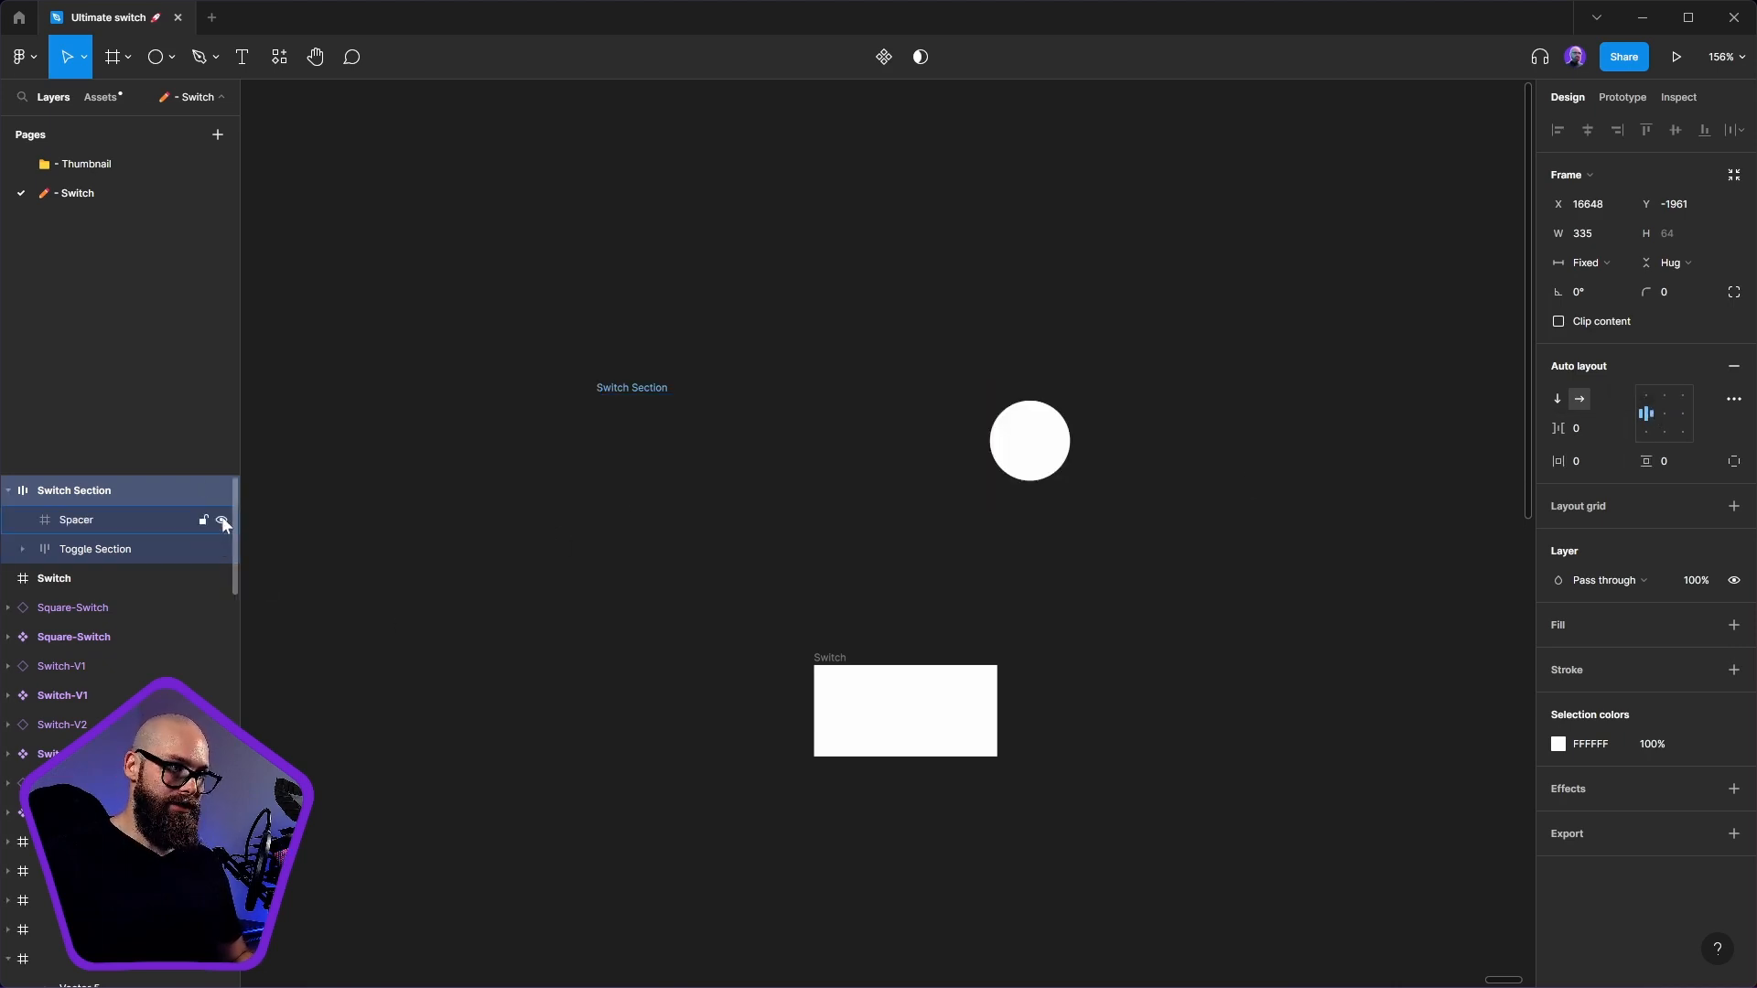
click(221, 519)
click(221, 520)
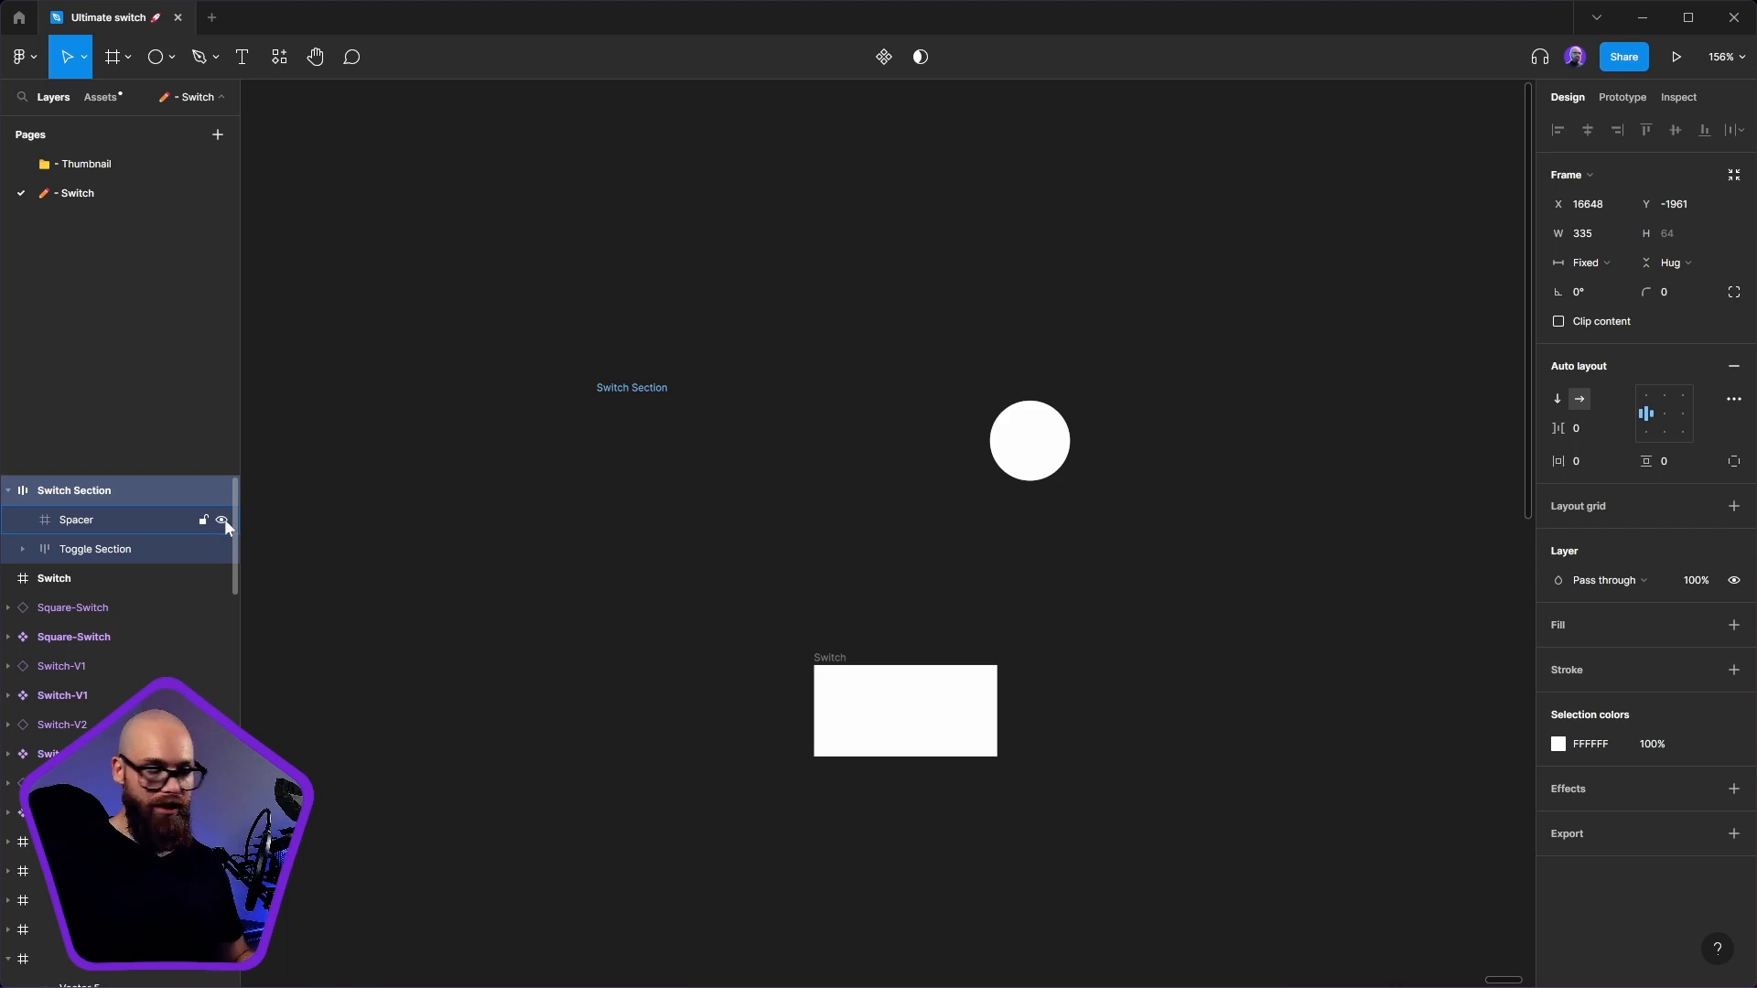
- Set Switch Section's width to 128
click(1603, 240)
text(128)
key(Return)
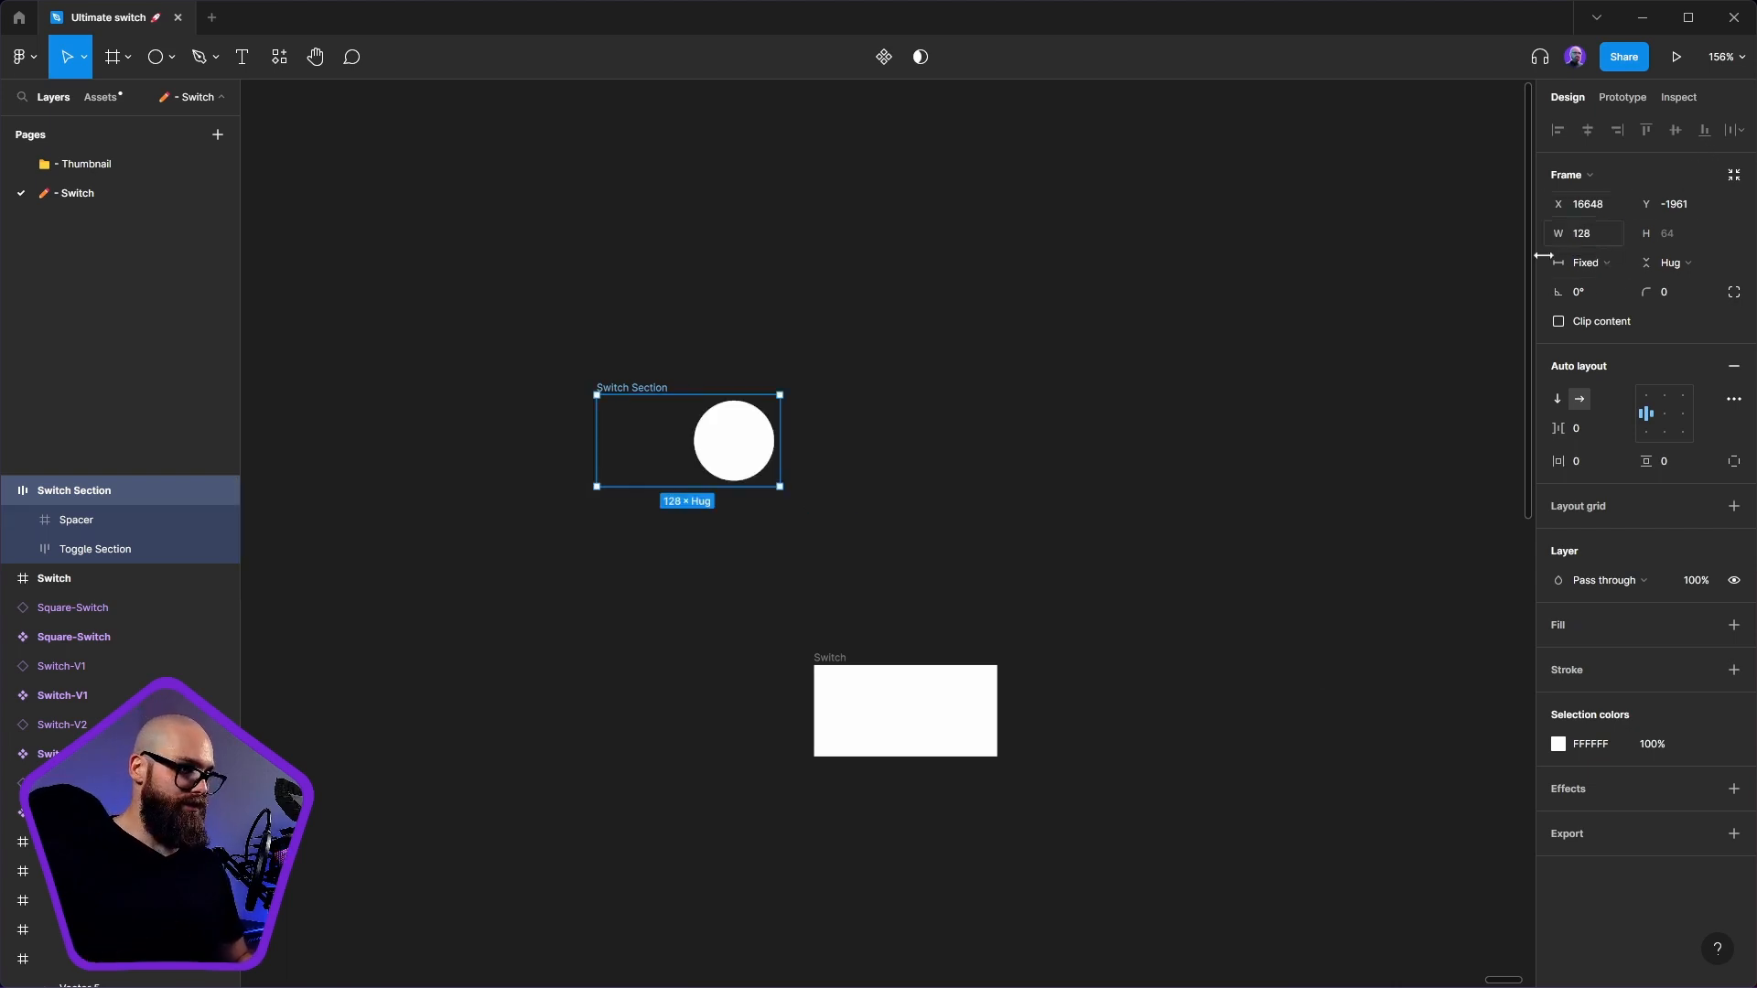
click(940, 359)
- Nest Switch Section inside the white Switch frame and centre it there horizontally and vertically
drag(611, 387, 849, 695)
click(878, 687)
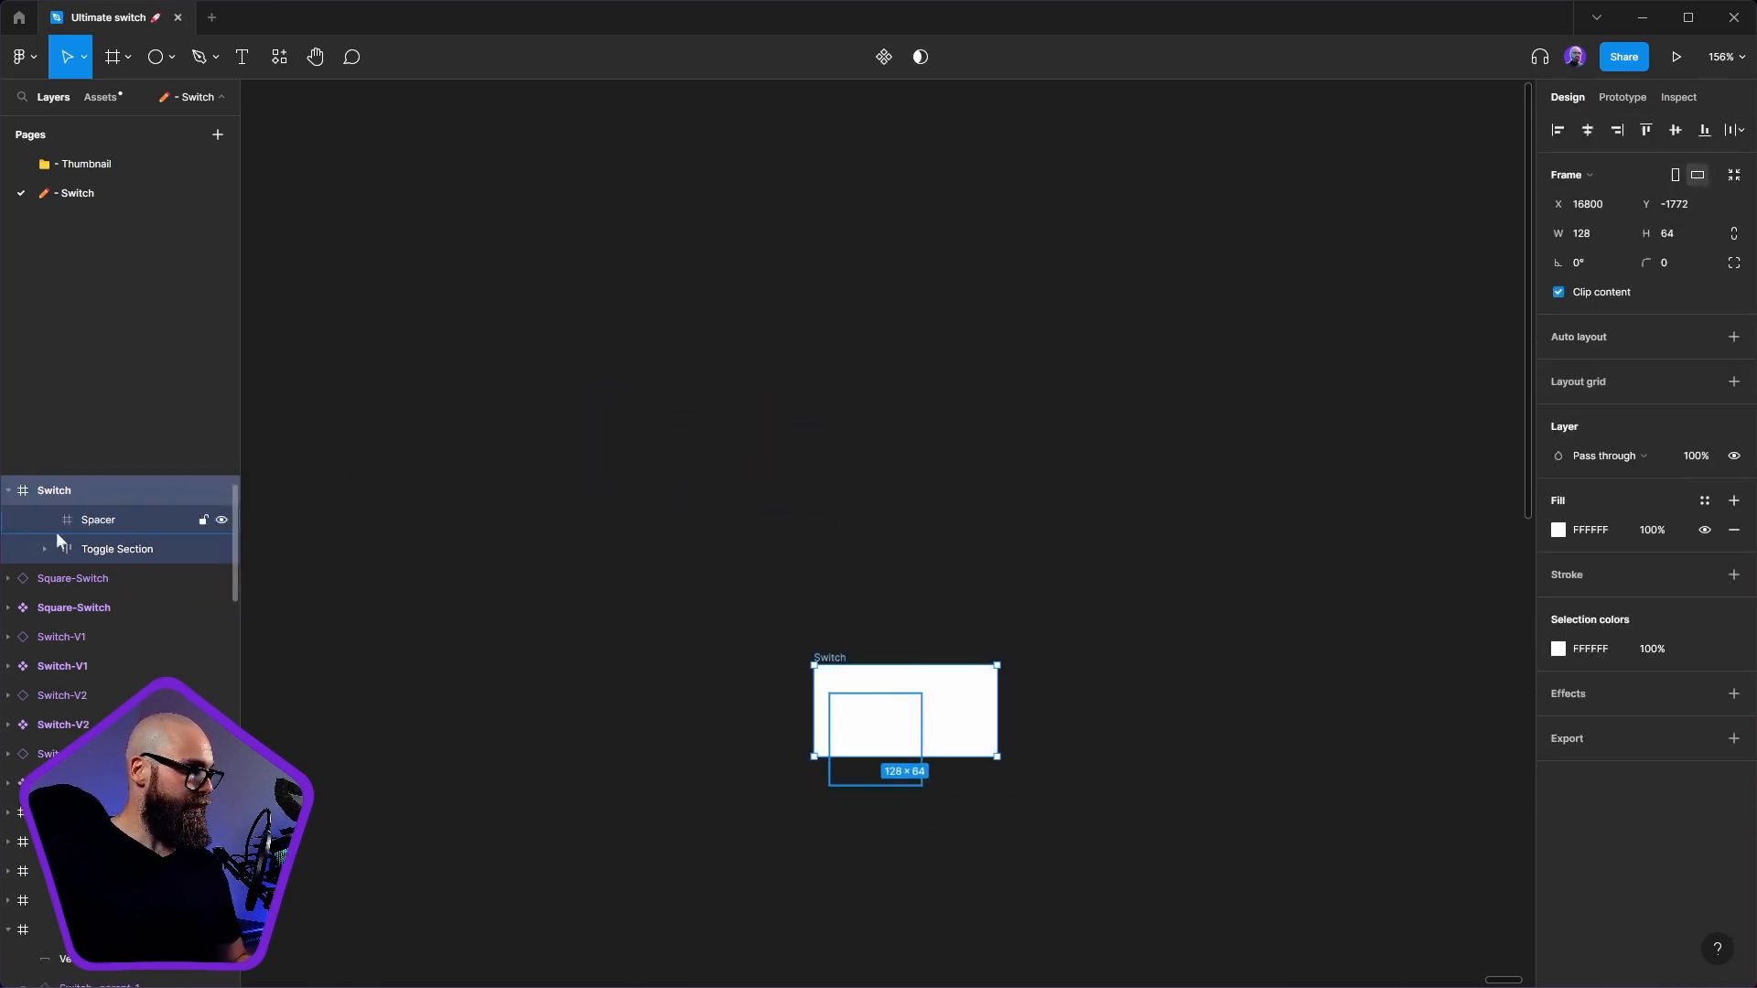
click(871, 714)
click(19, 517)
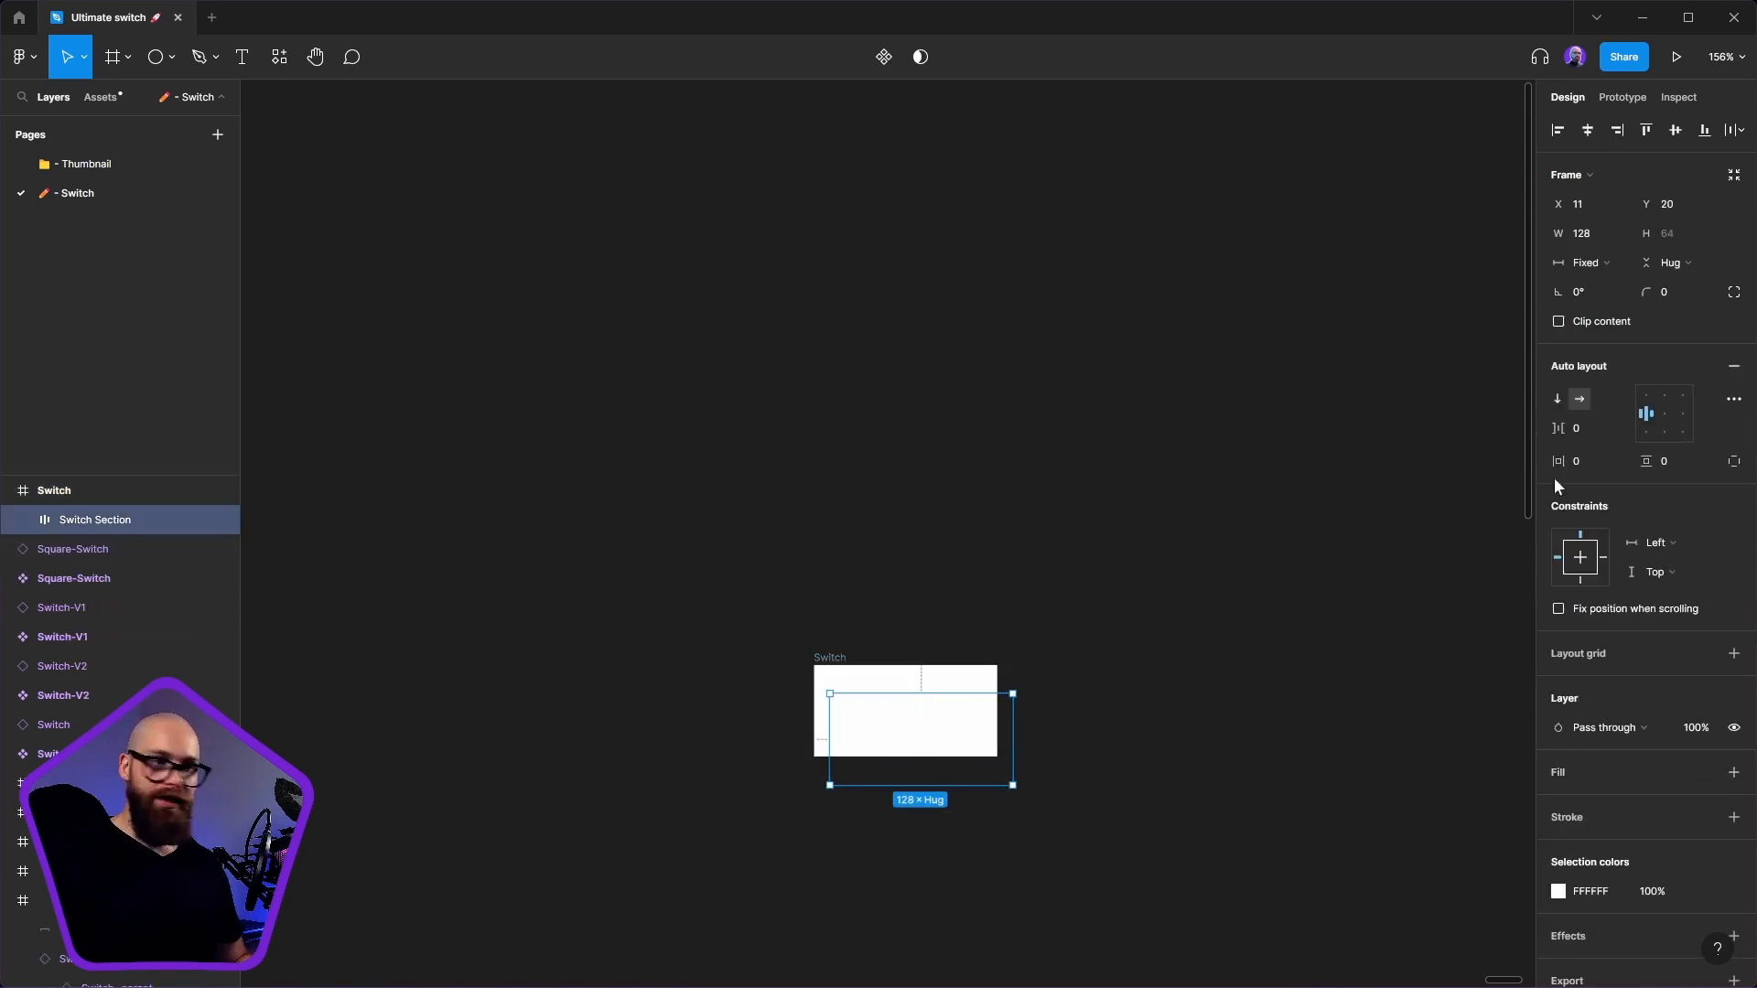
click(1590, 129)
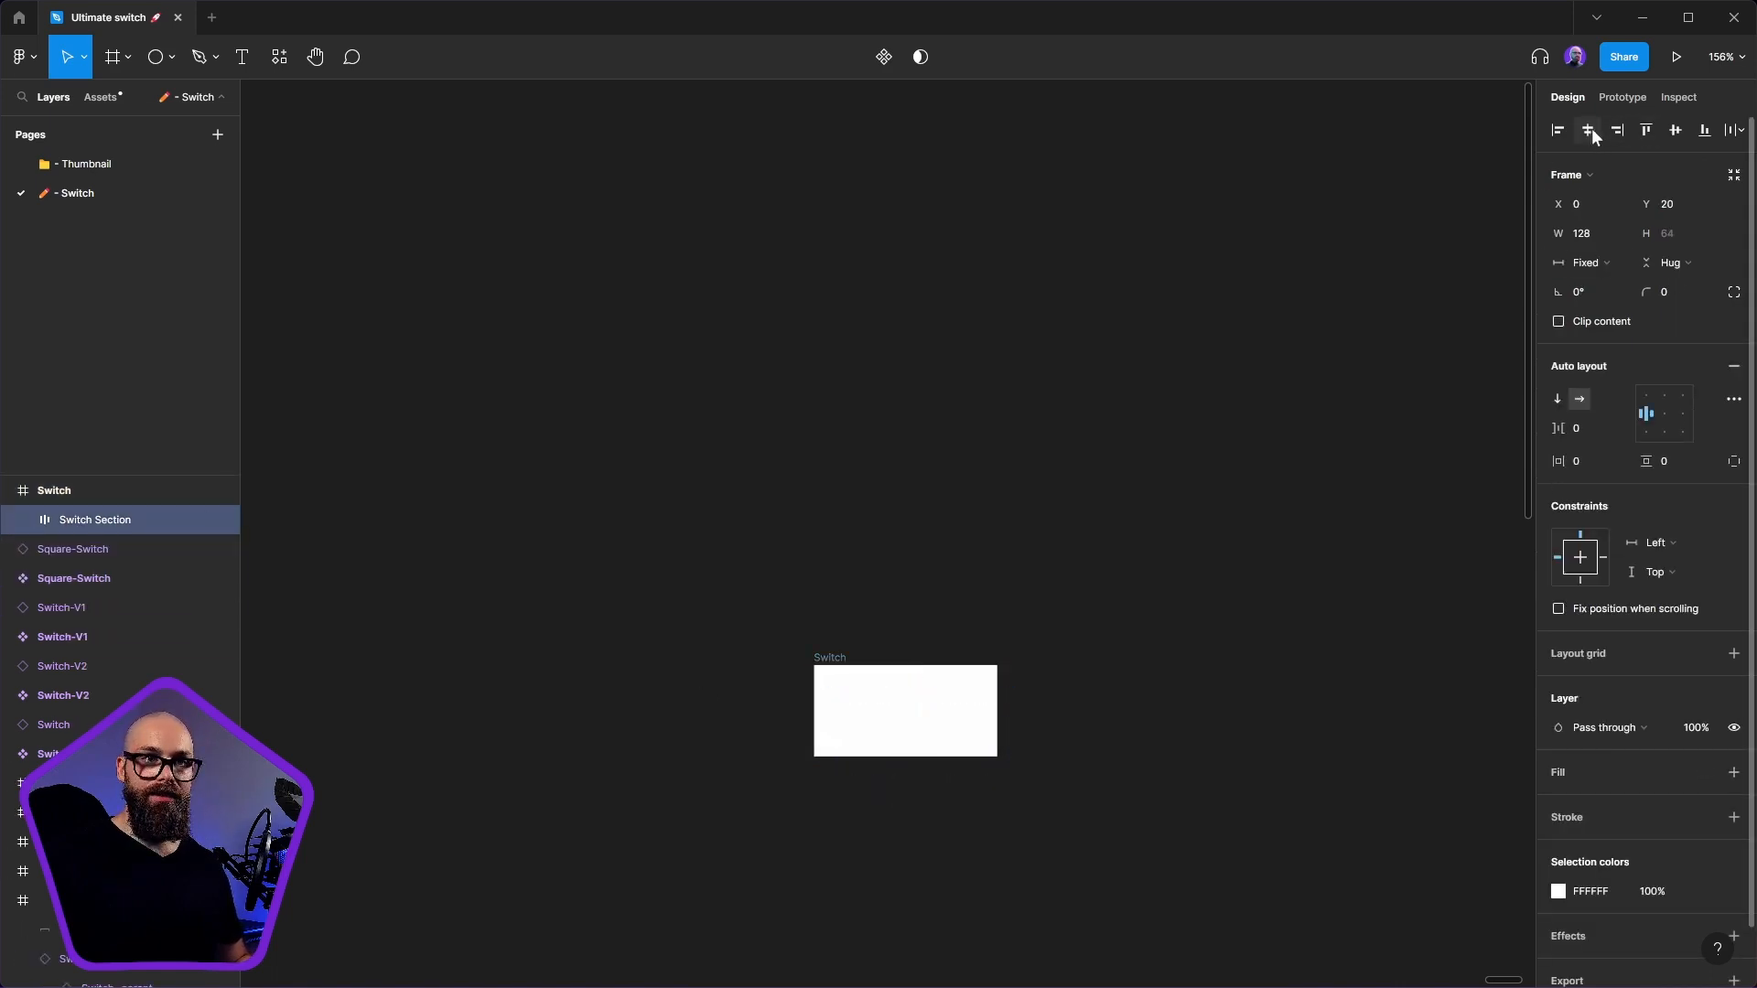
click(1674, 130)
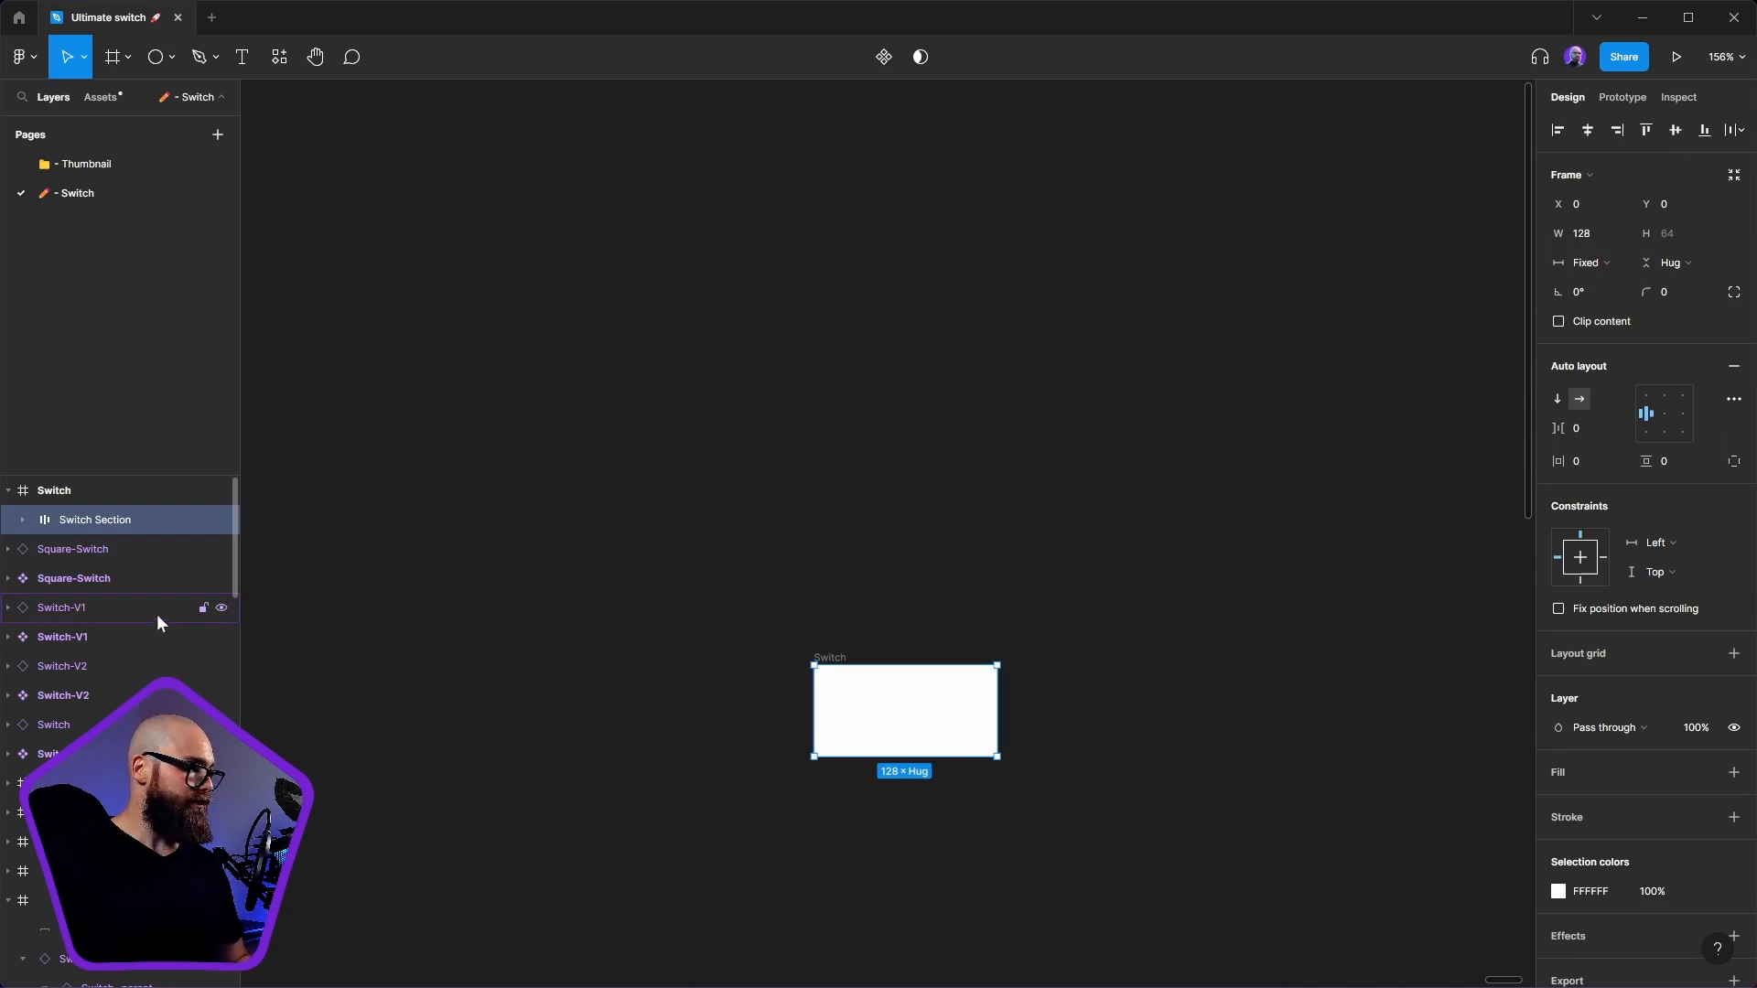
- Apply the BC/Dark/050 colour style to the Toggle's fill
ctrl+click(953, 729)
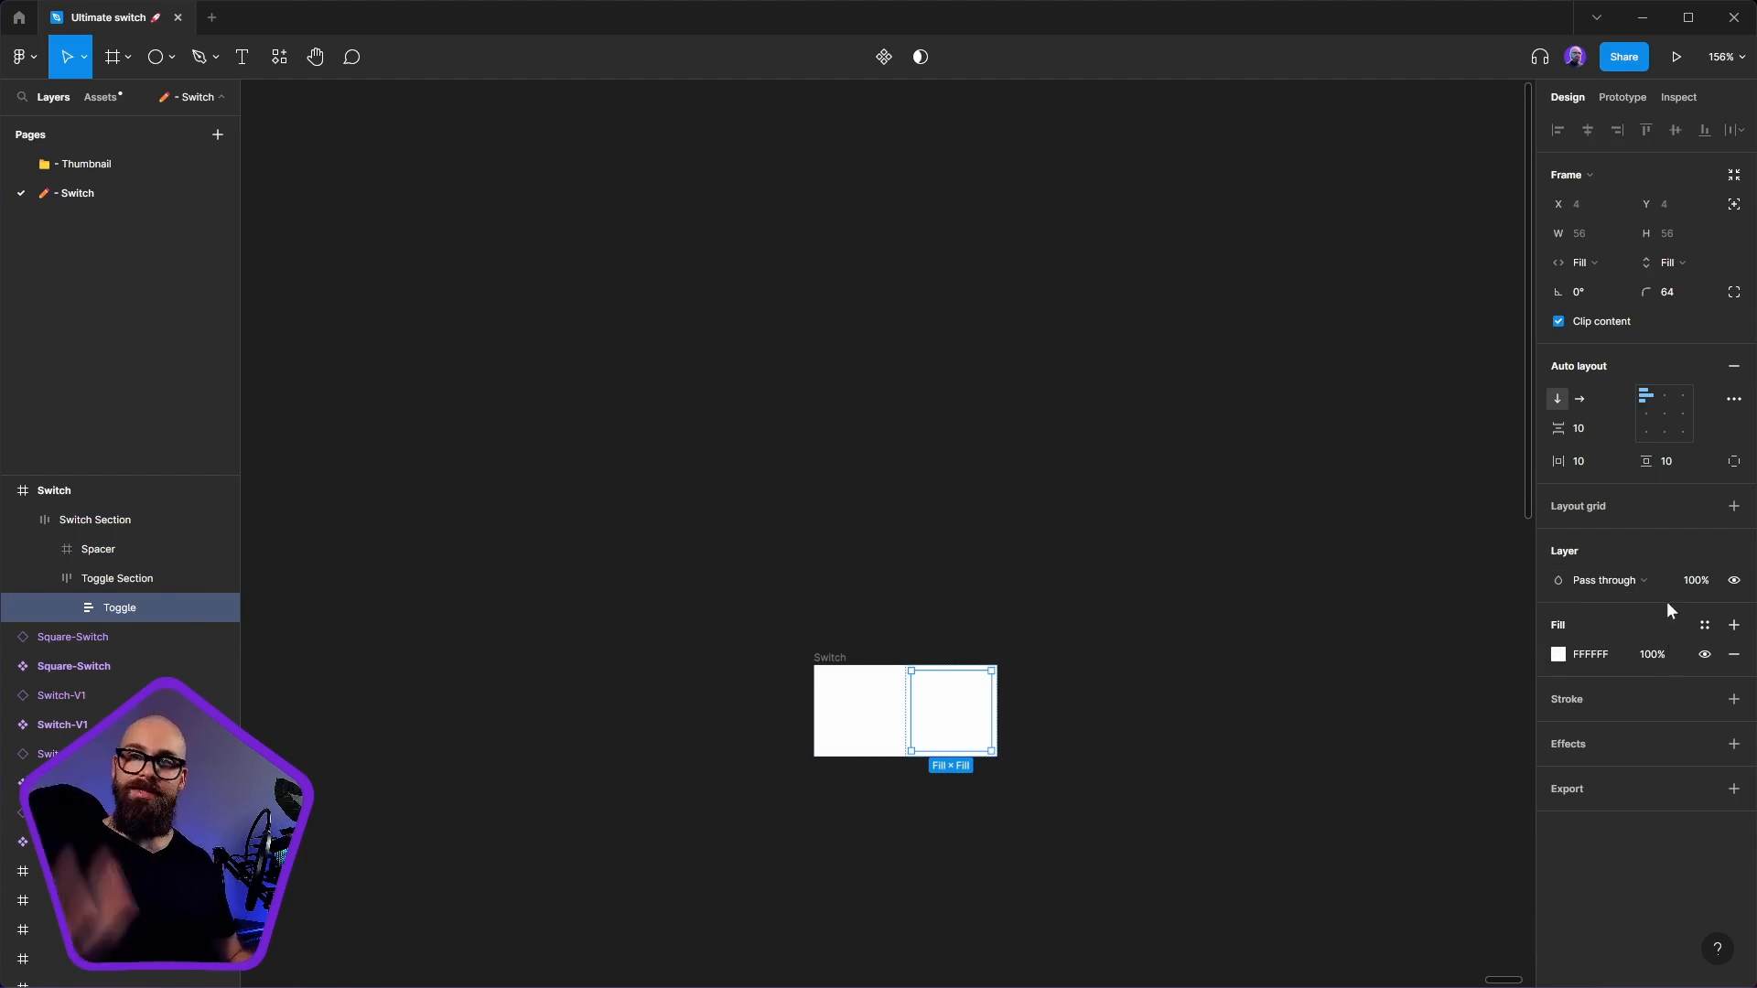
click(1701, 625)
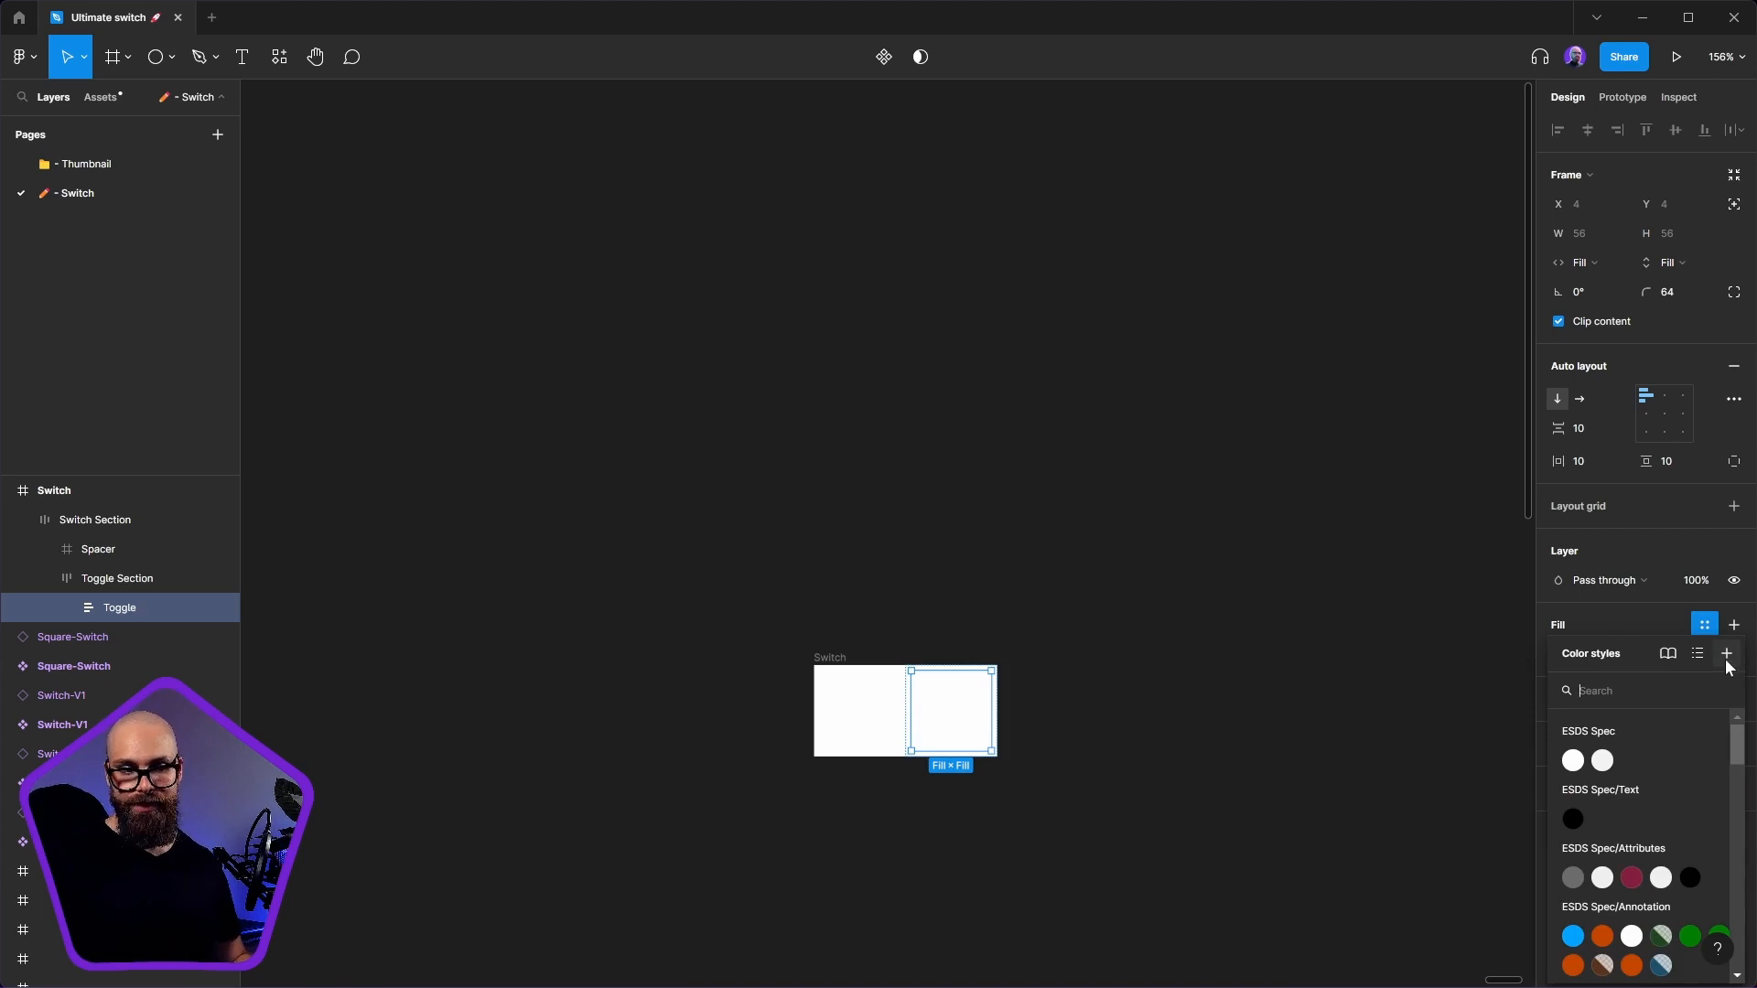
click(1640, 620)
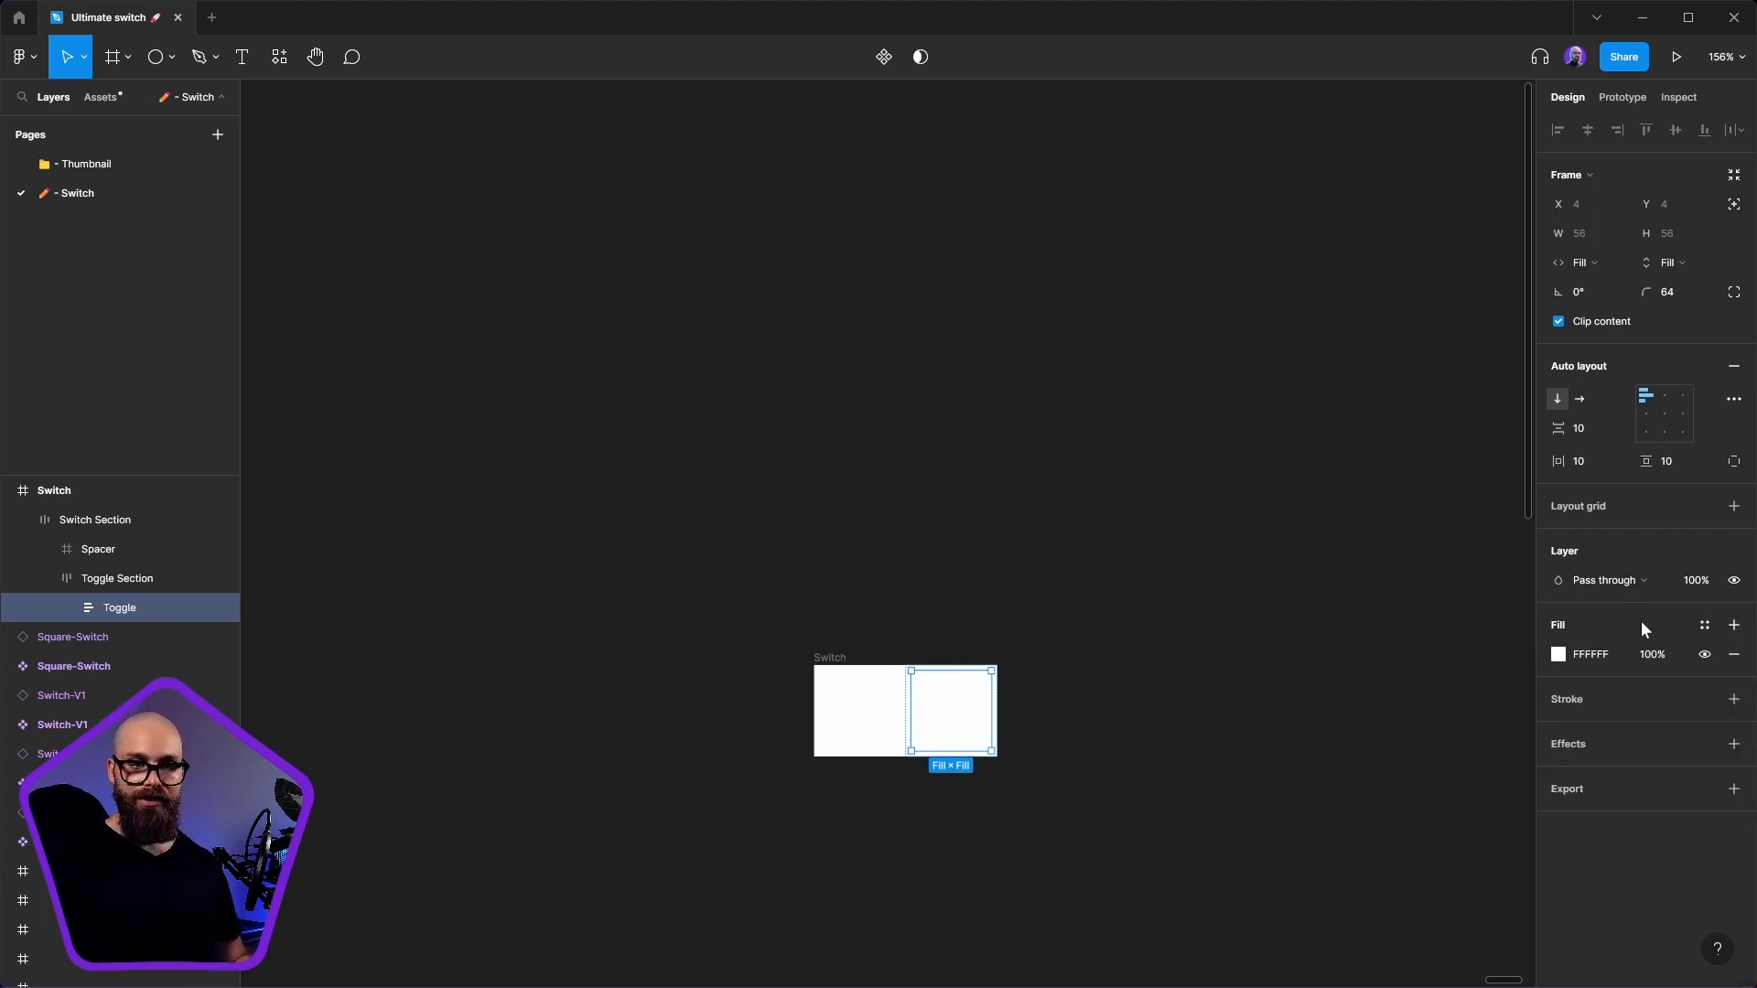
click(886, 722)
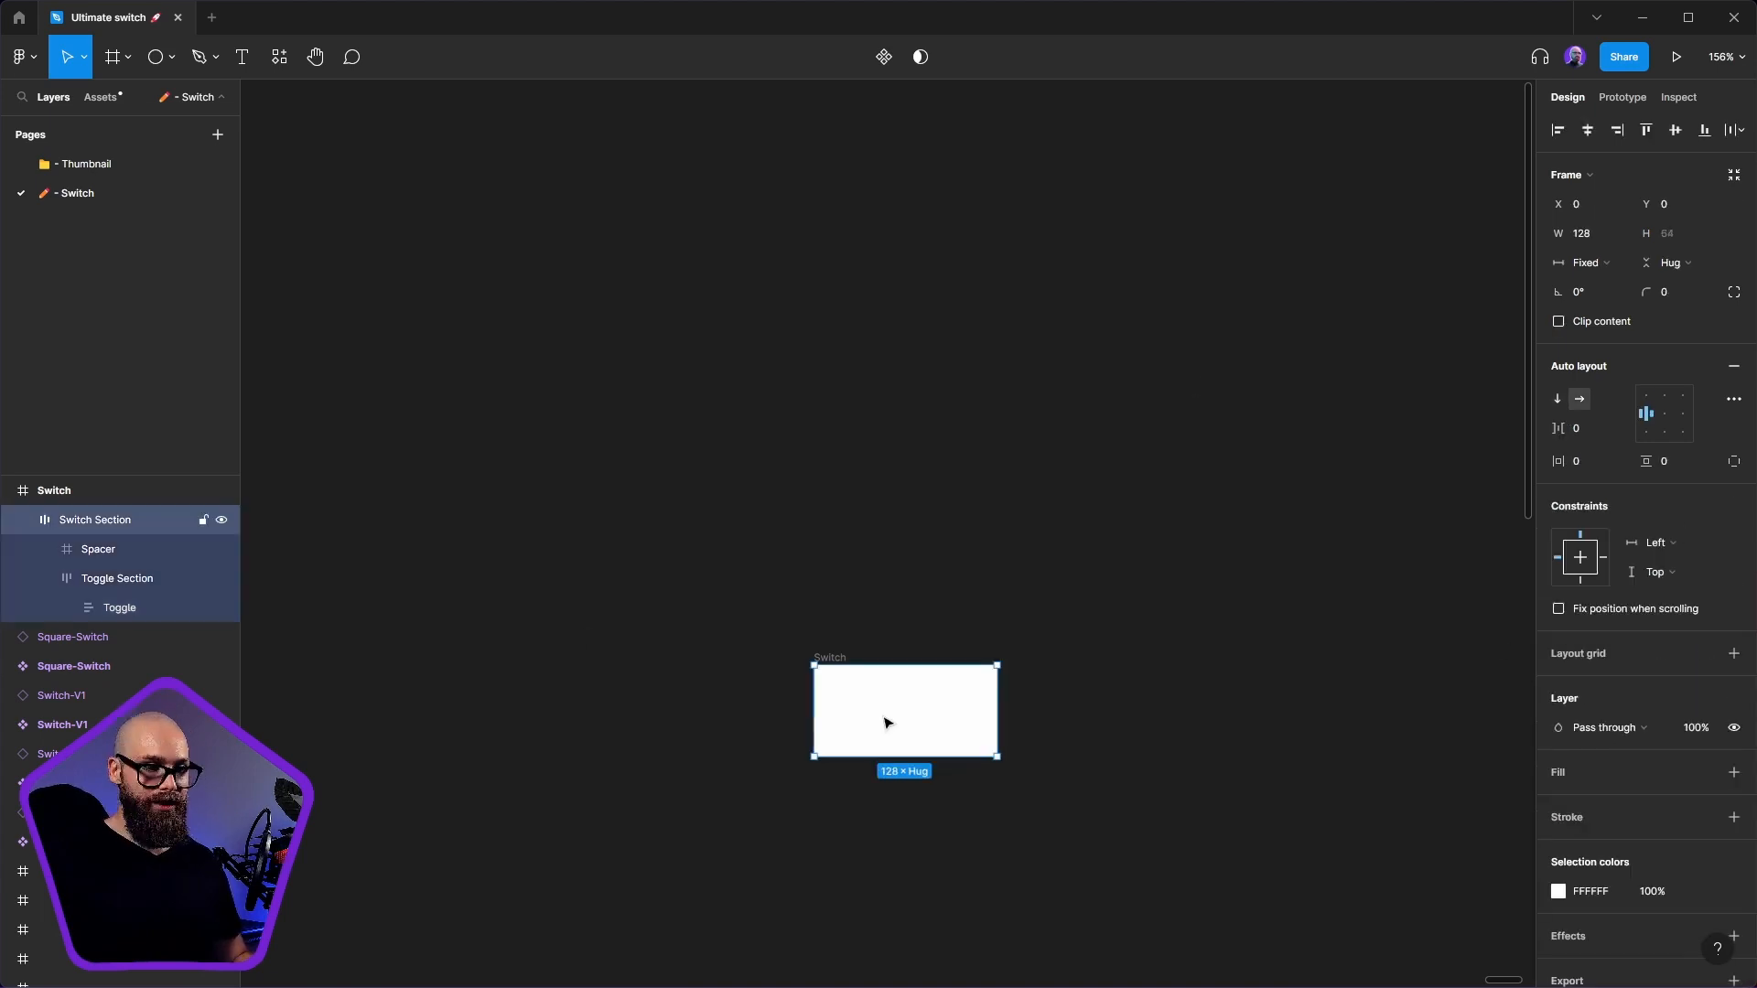
click(980, 718)
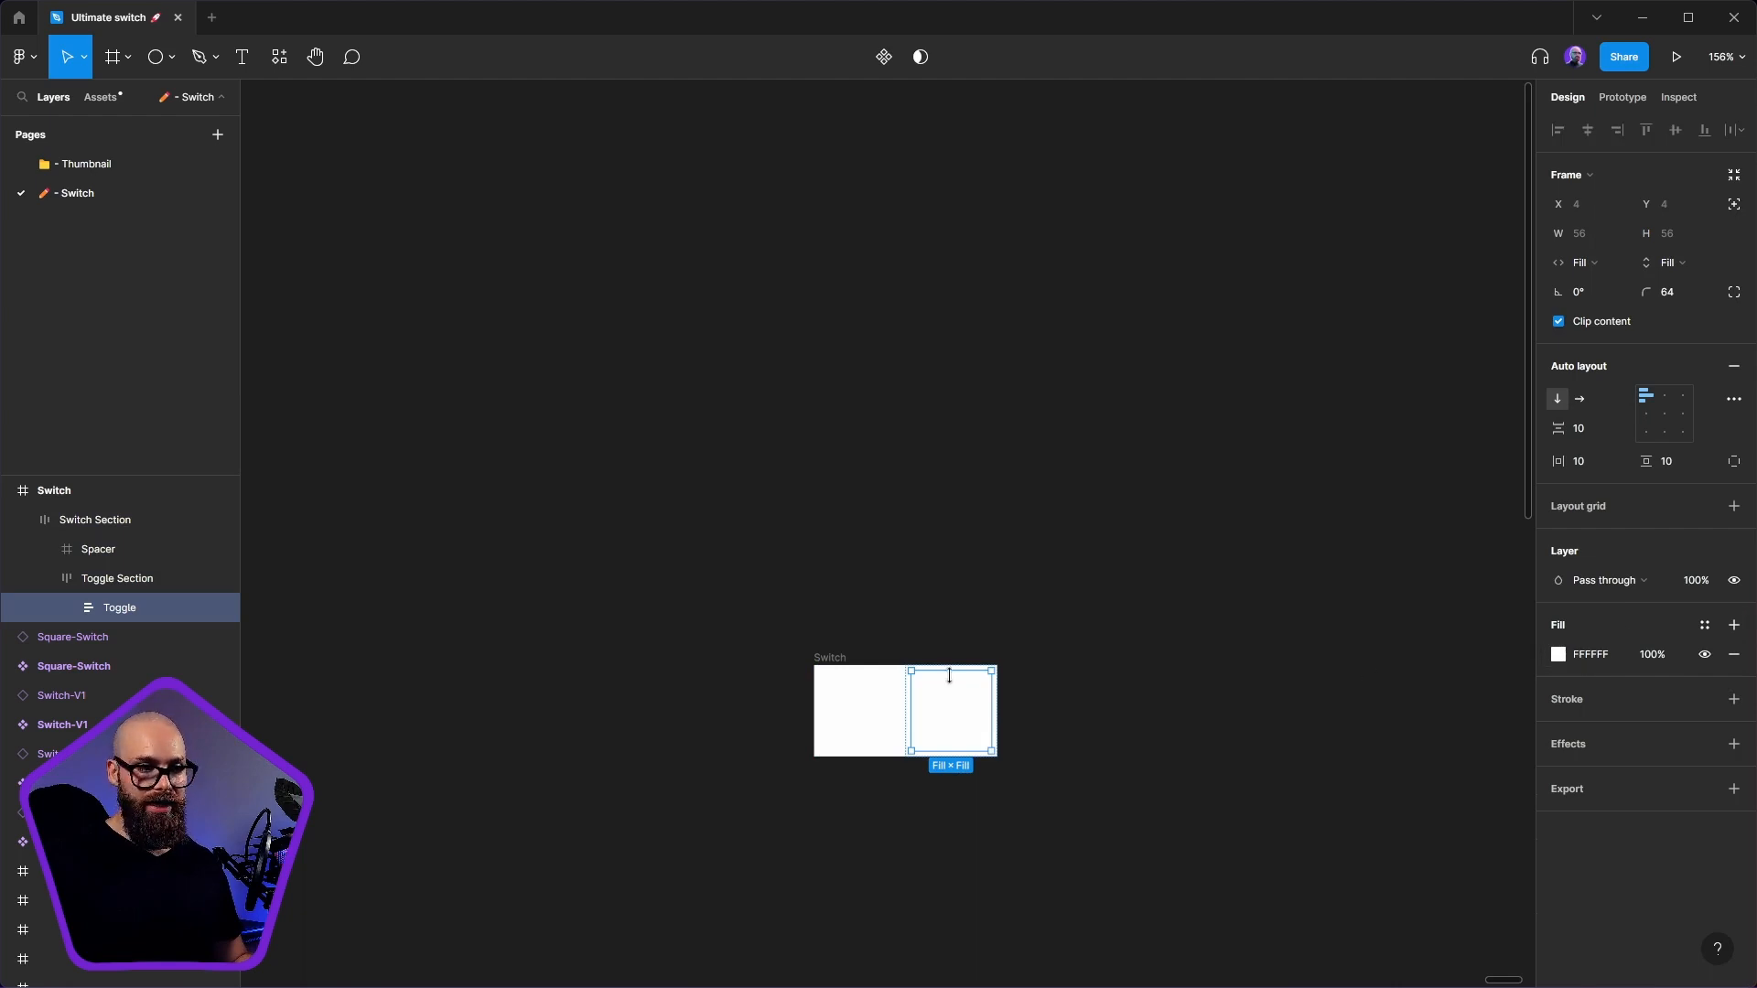
click(1704, 625)
scroll(1680, 794, down, 8)
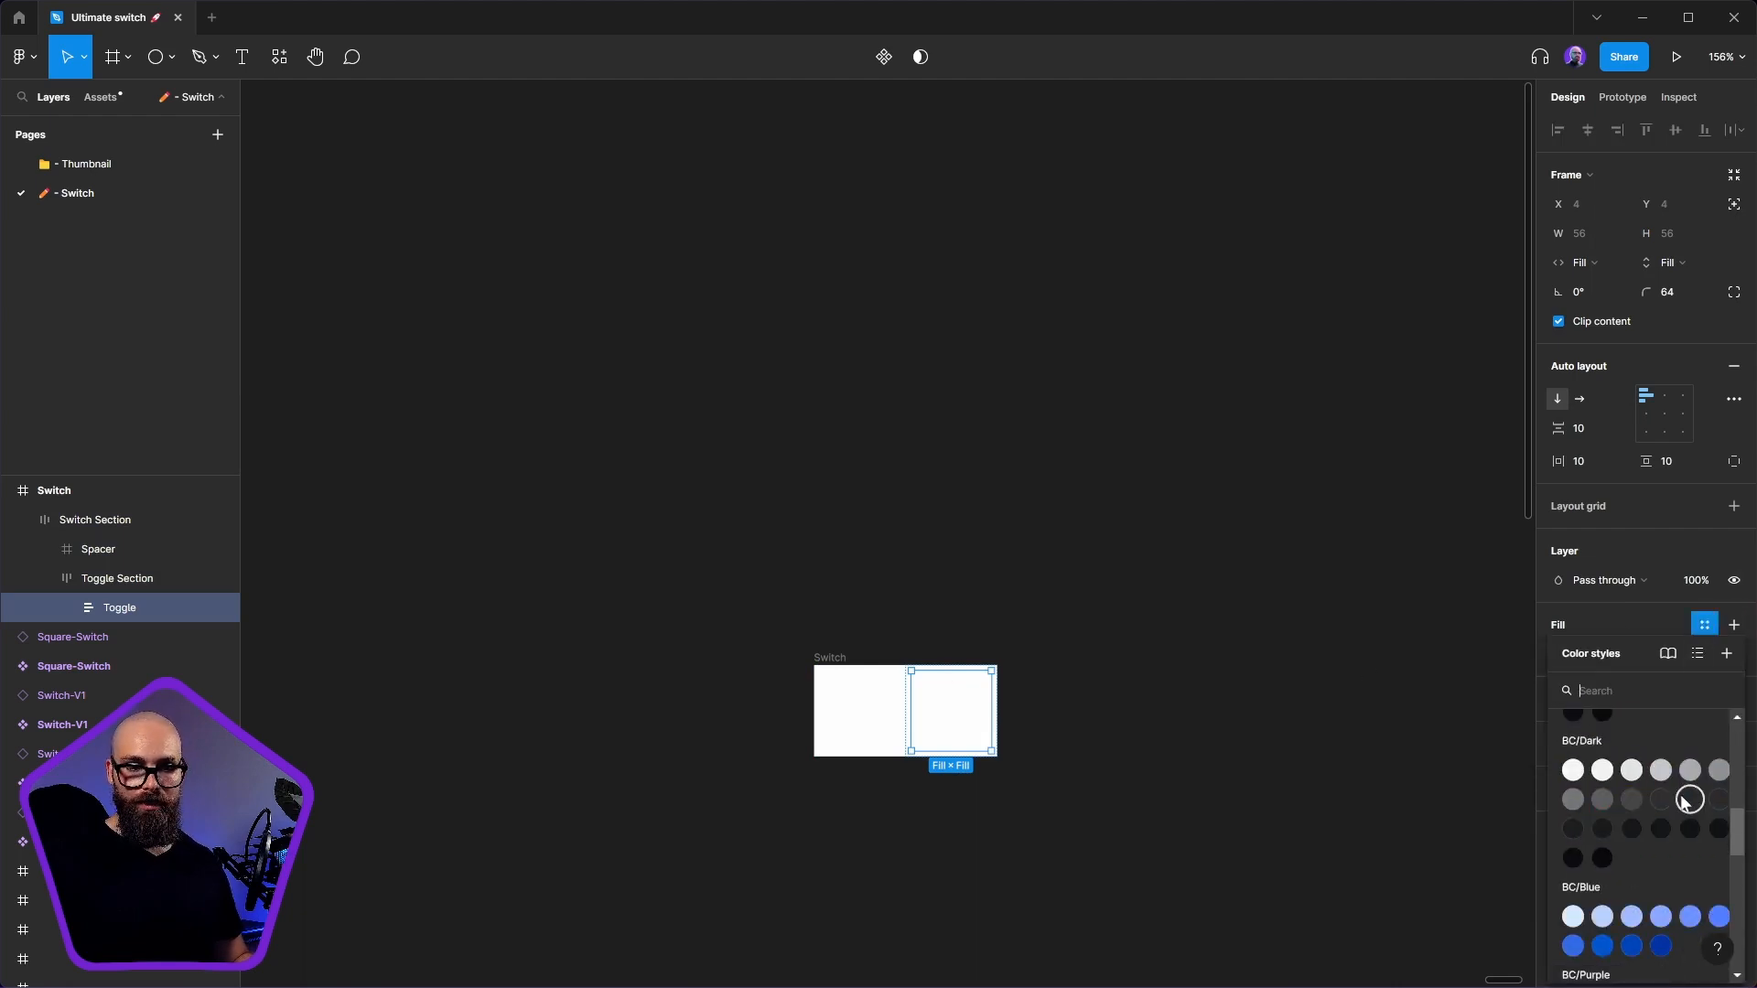
click(1601, 772)
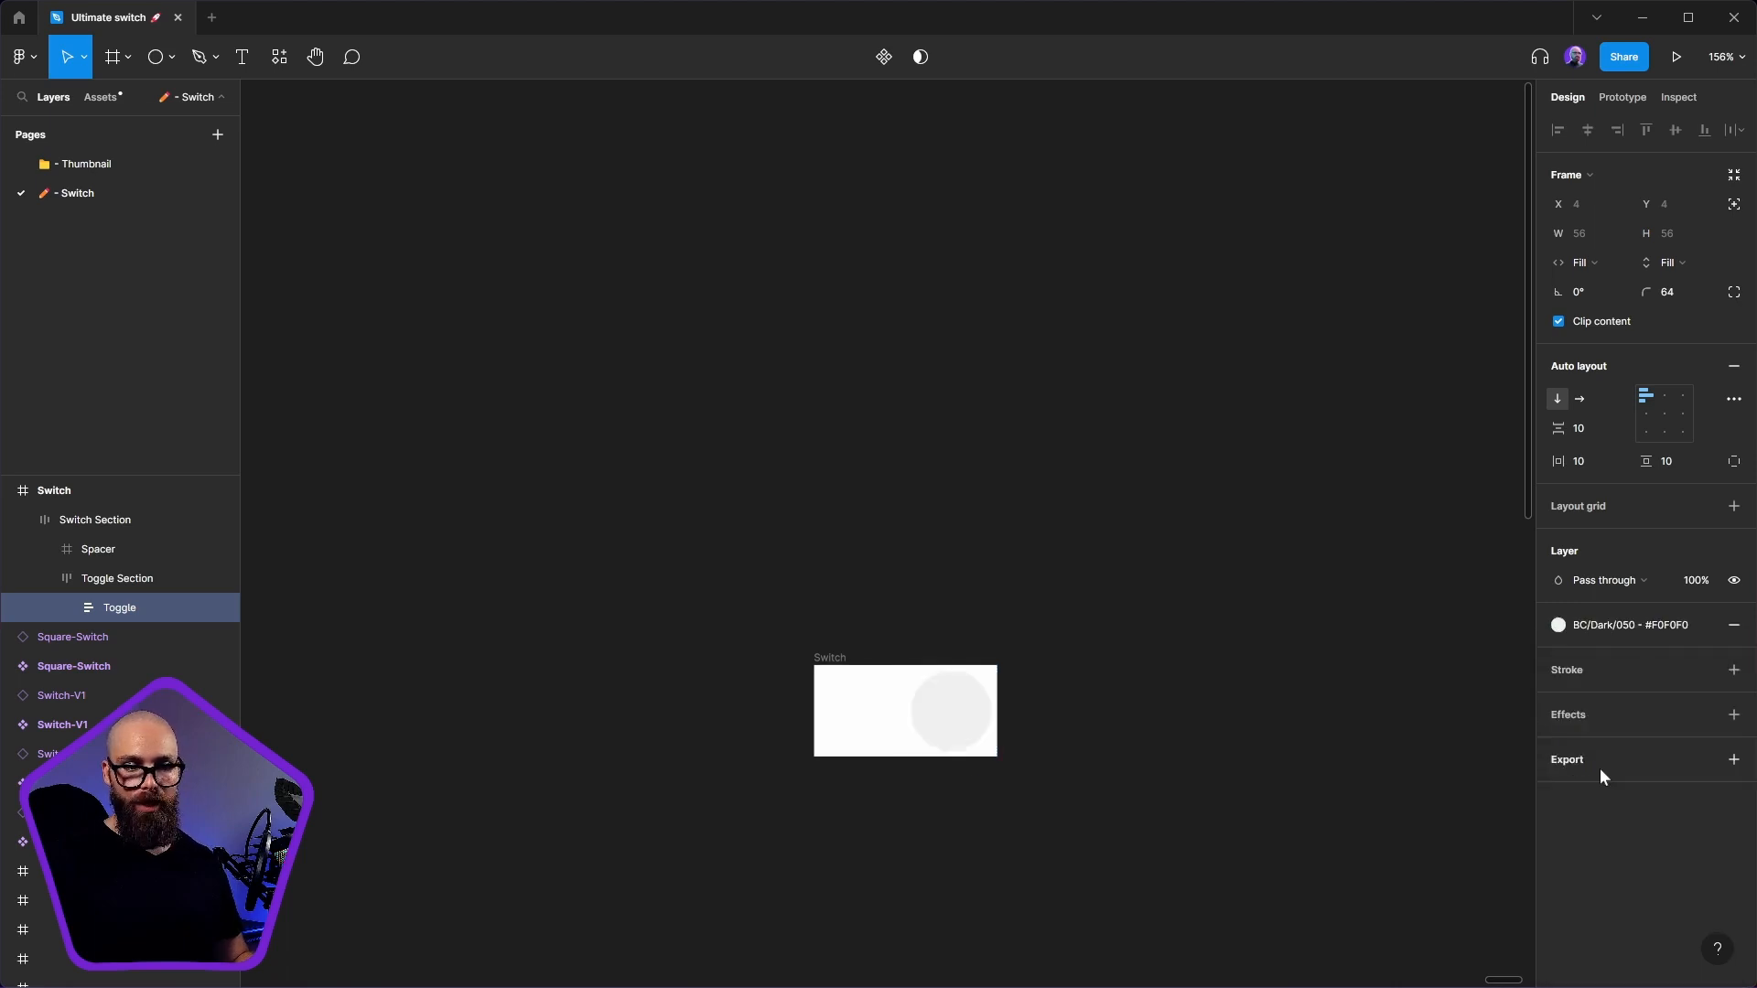
- Add an inside stroke to Toggle using the BC/Dark/200 colour style
scroll(952, 717, up, 5)
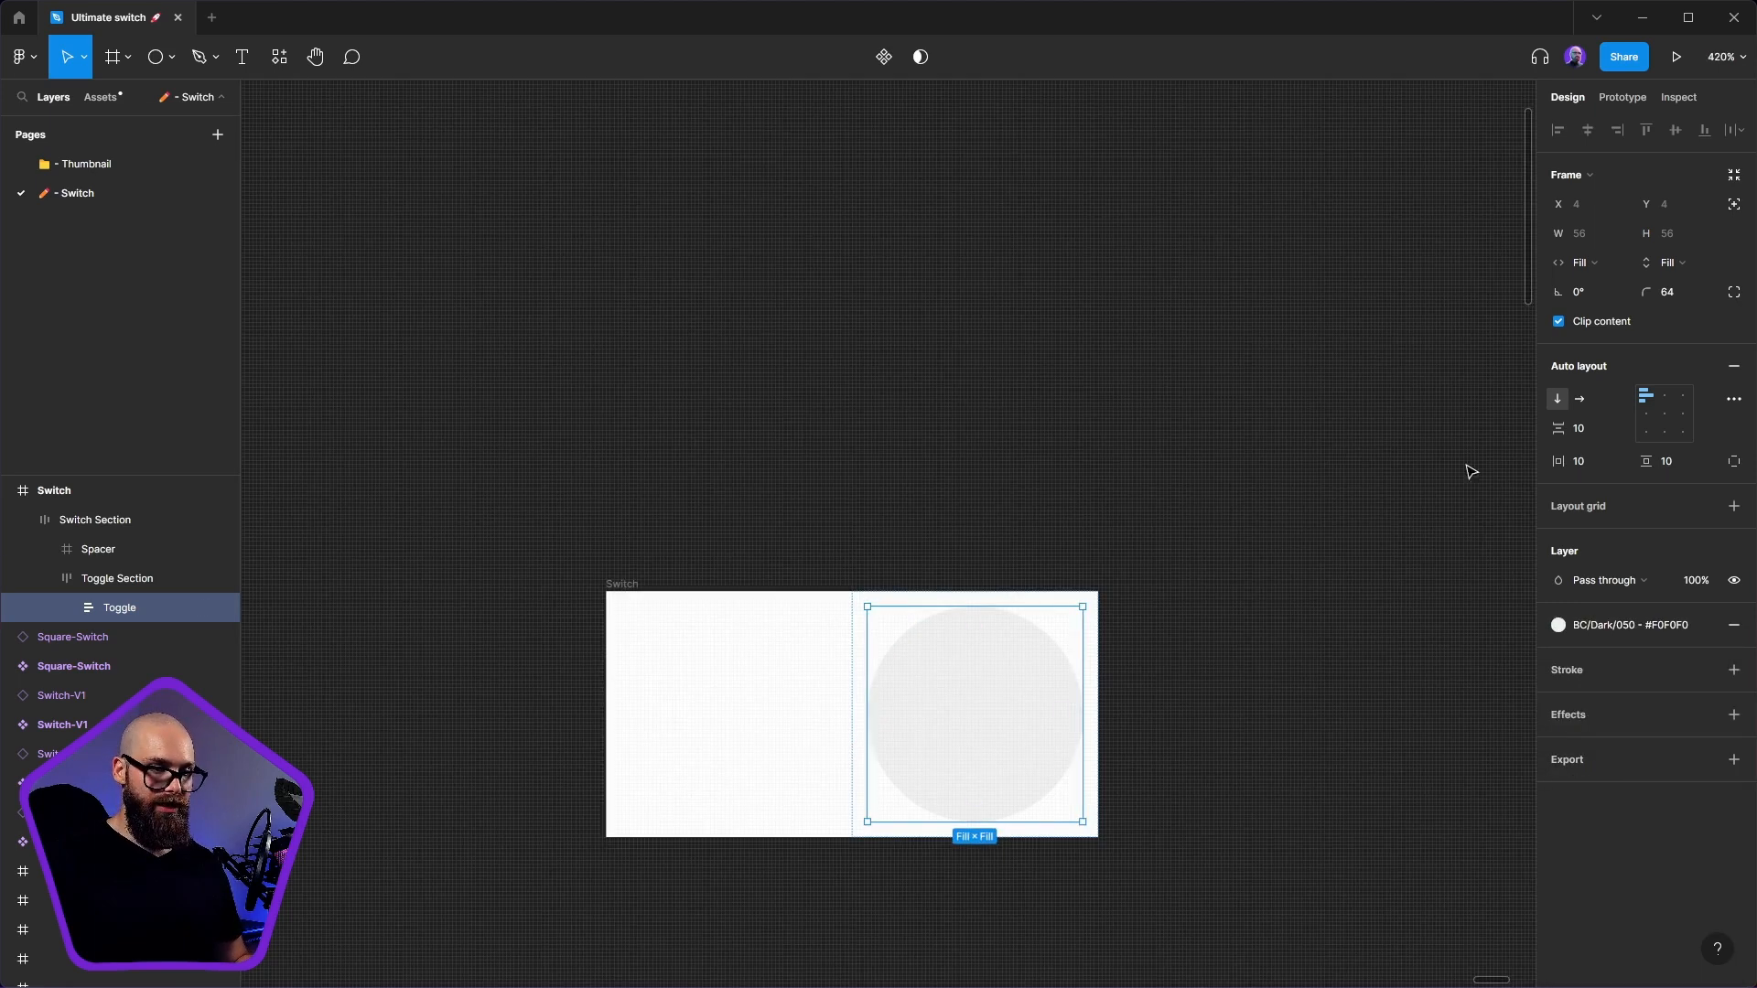
click(1637, 629)
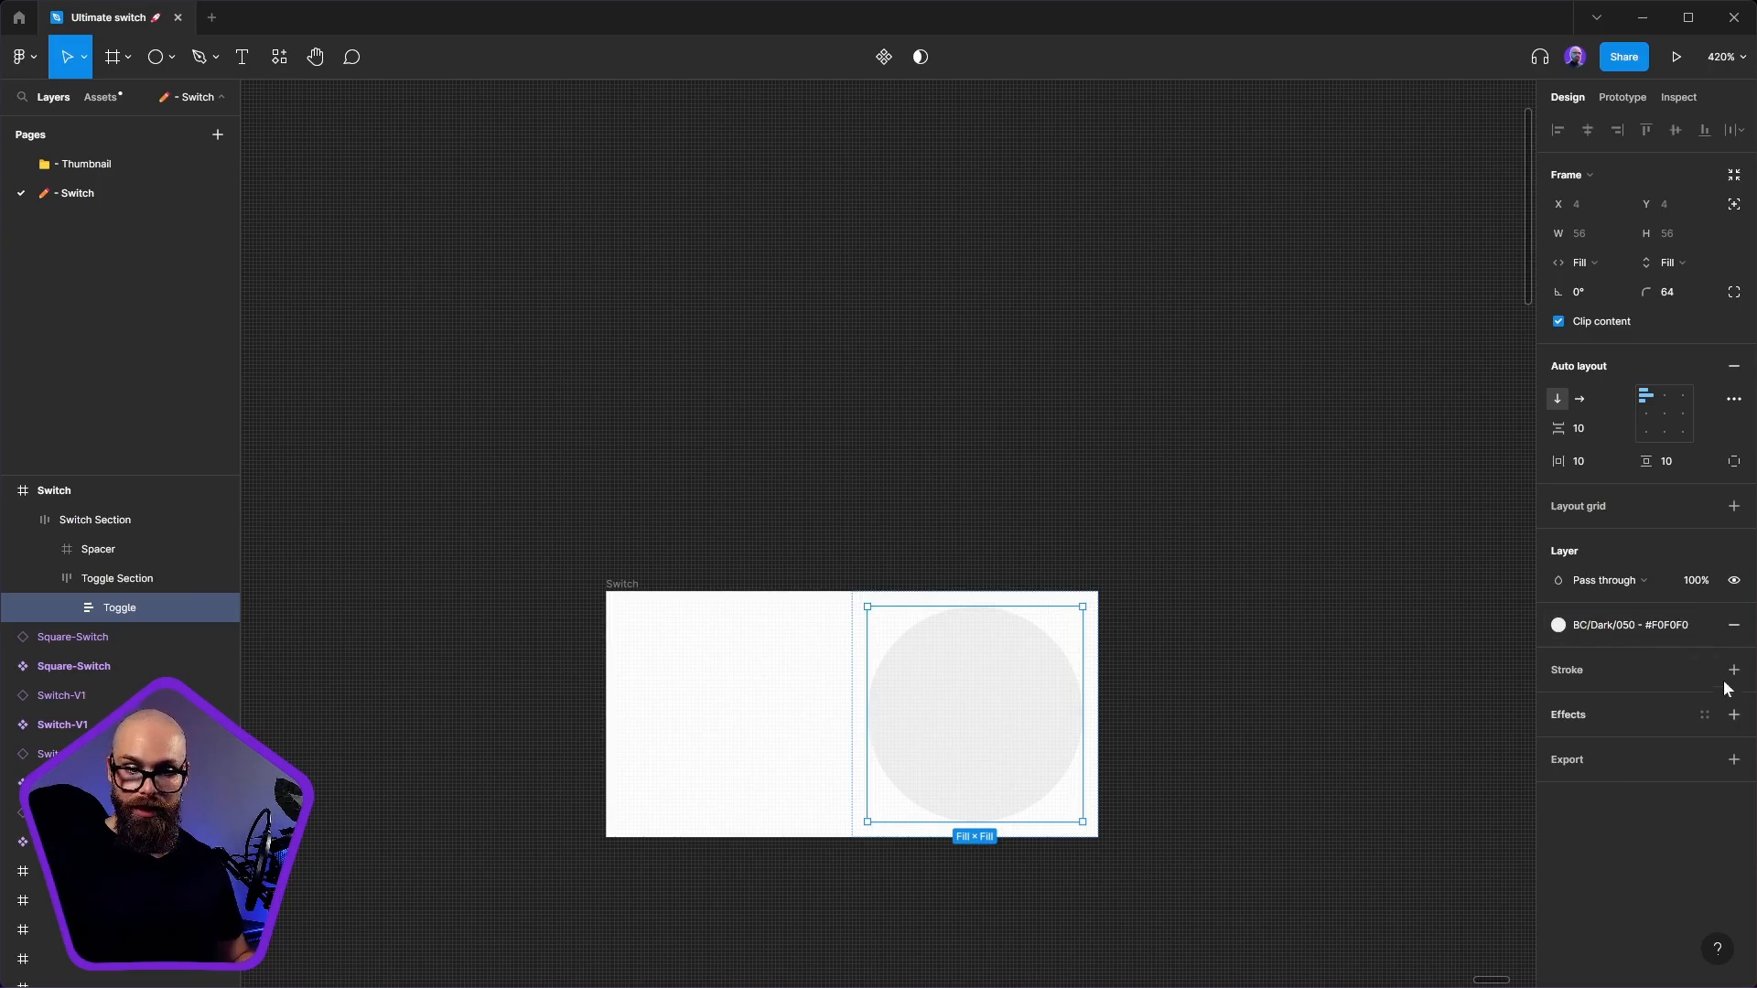
scroll(1676, 823, down, 5)
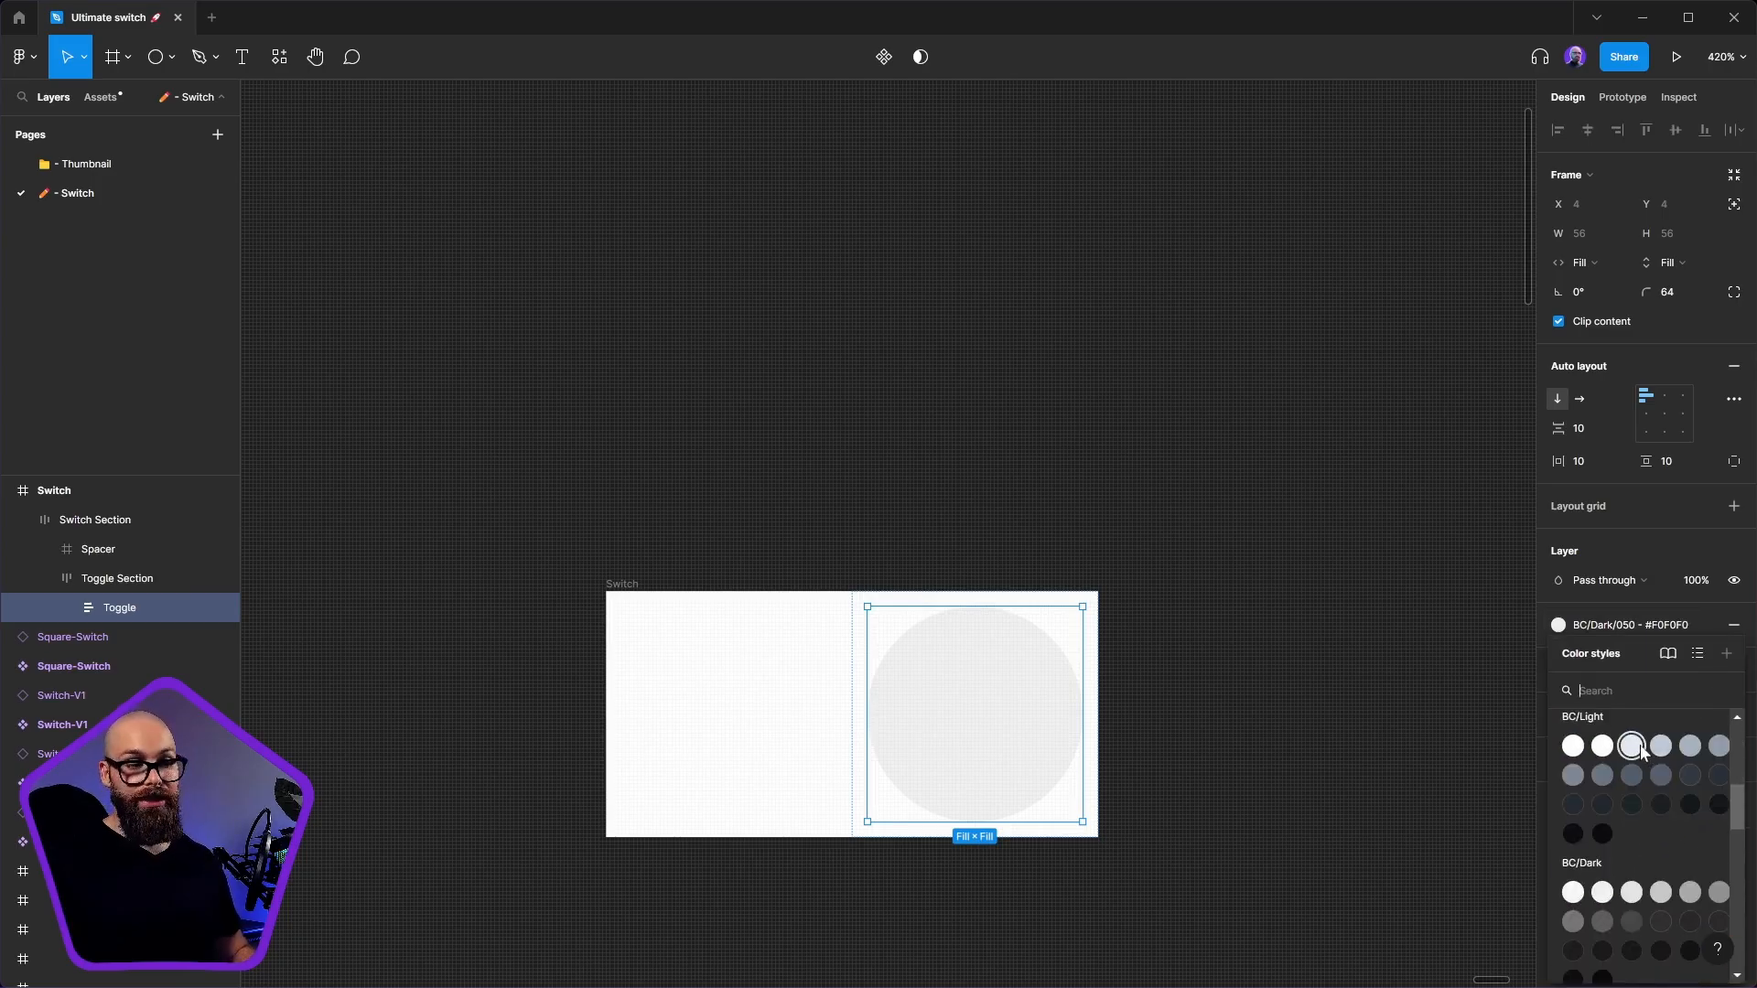
click(1689, 892)
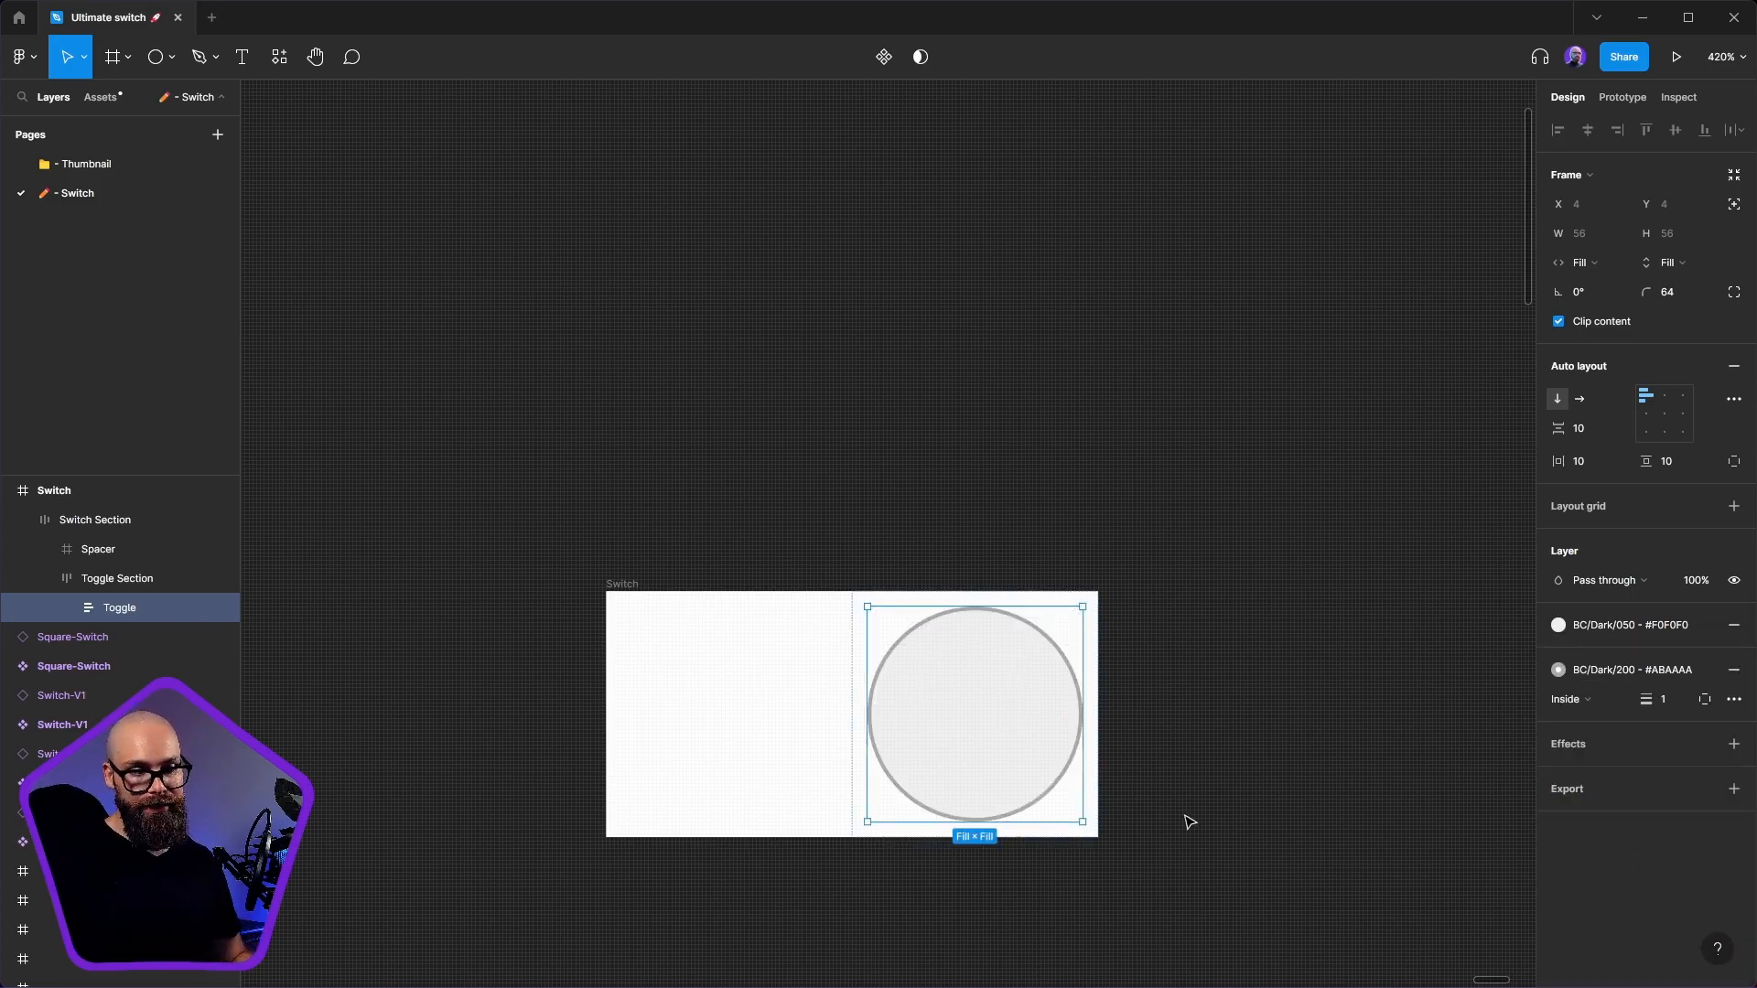
click(1279, 706)
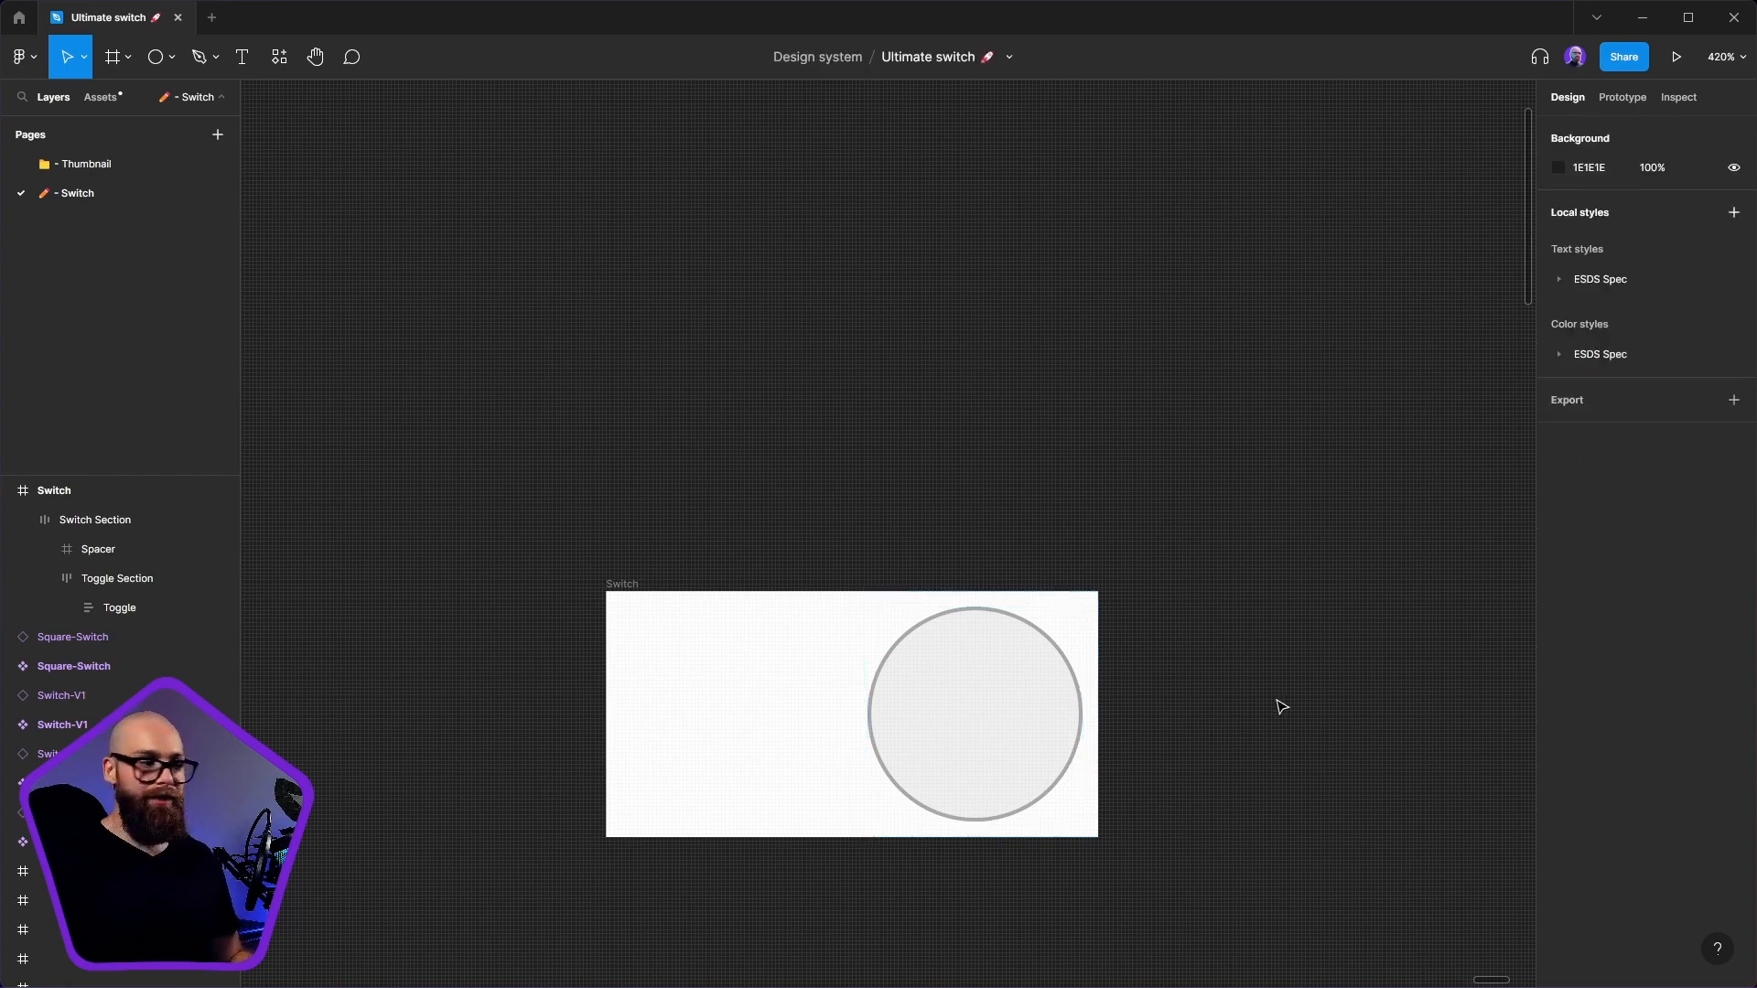
- Apply the BC/Dark/000 colour style to the outer Switch frame's fill
click(732, 647)
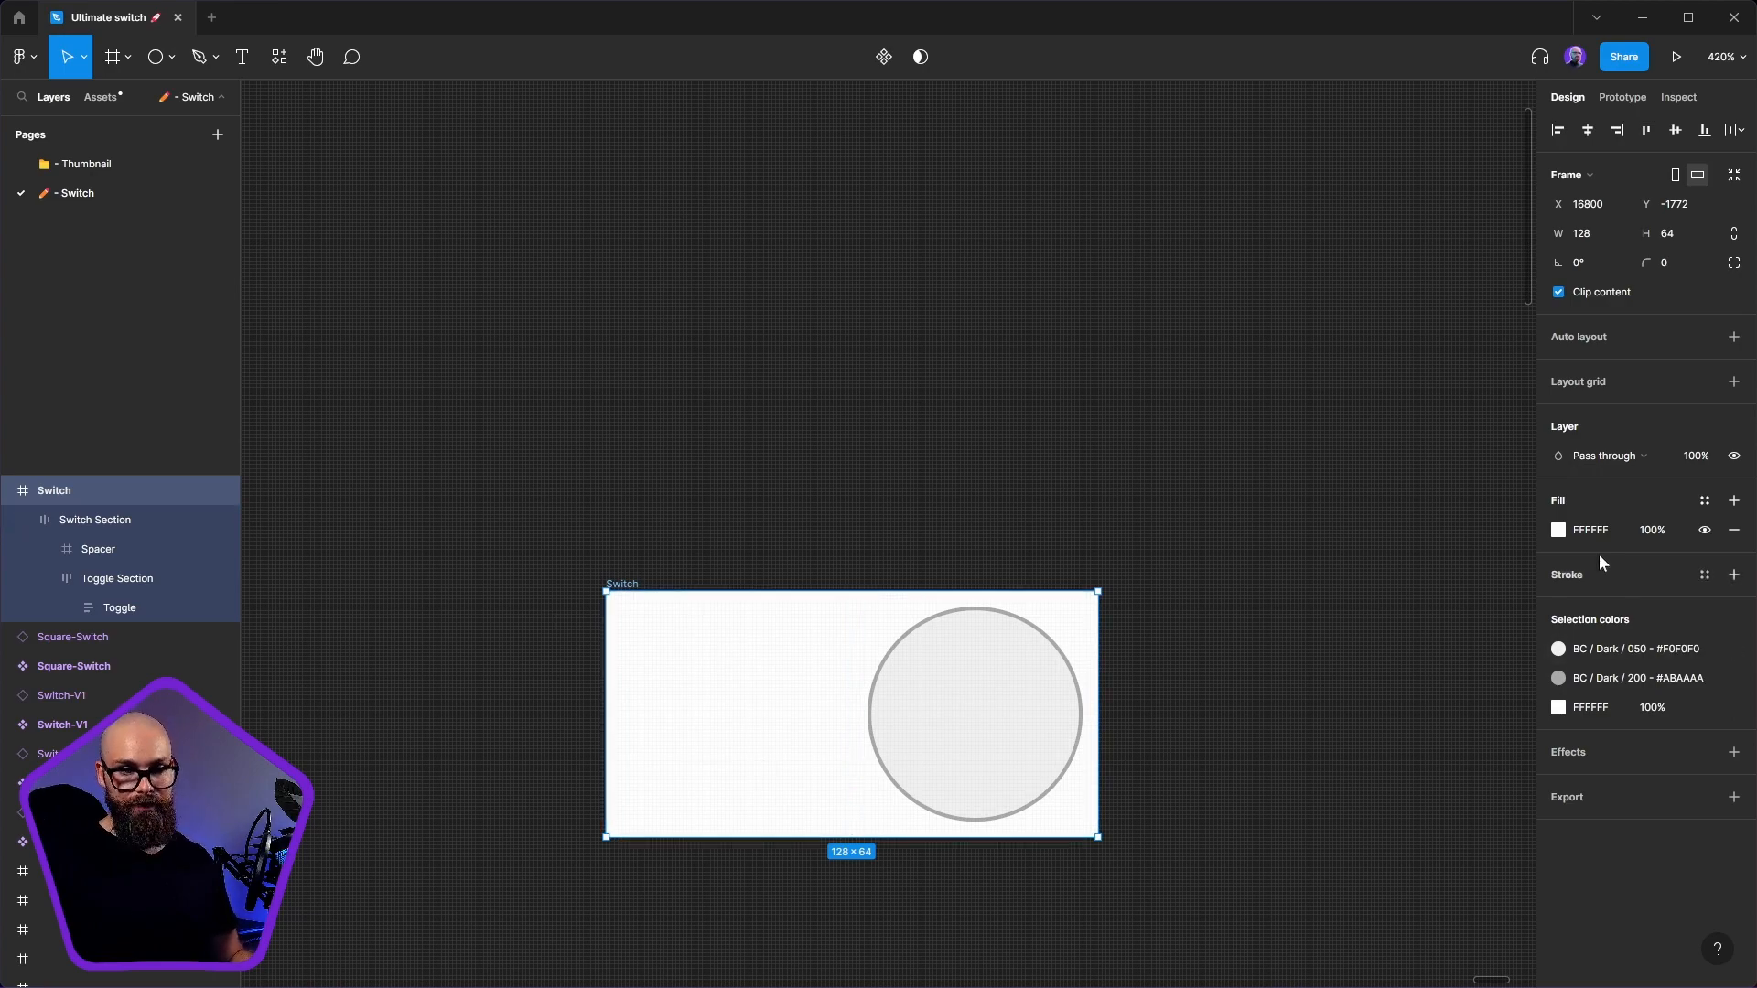
click(20, 519)
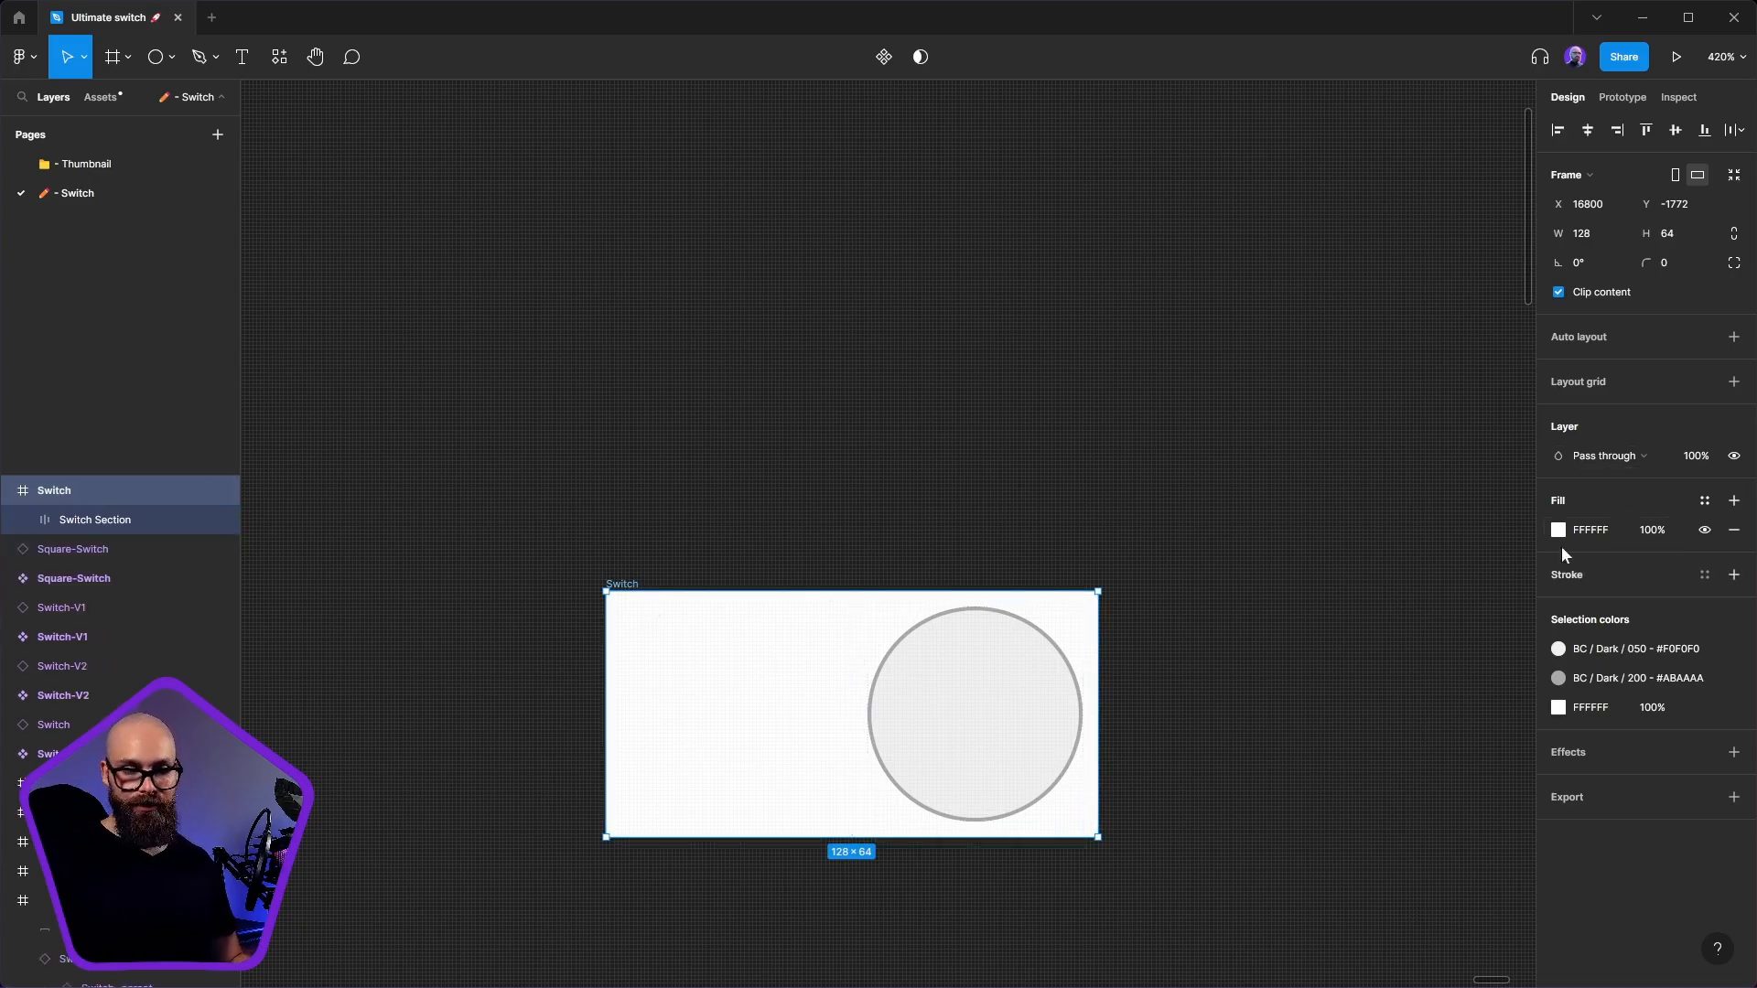
click(1704, 501)
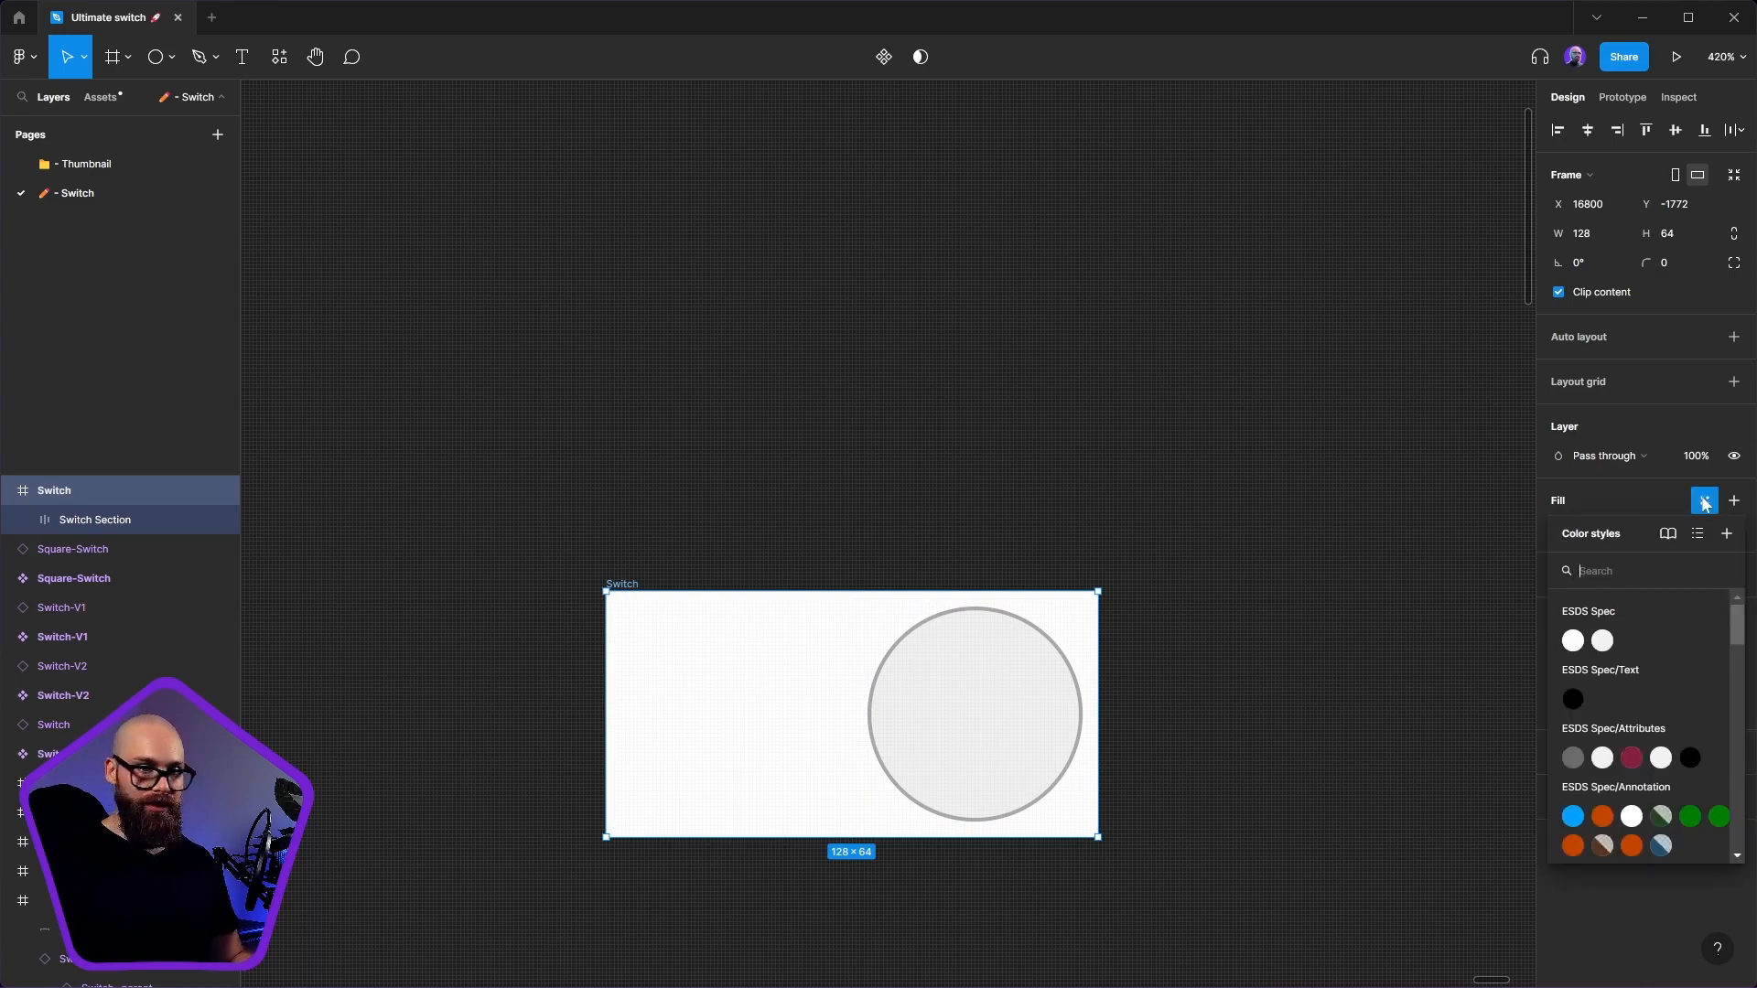
scroll(1578, 853, down, 5)
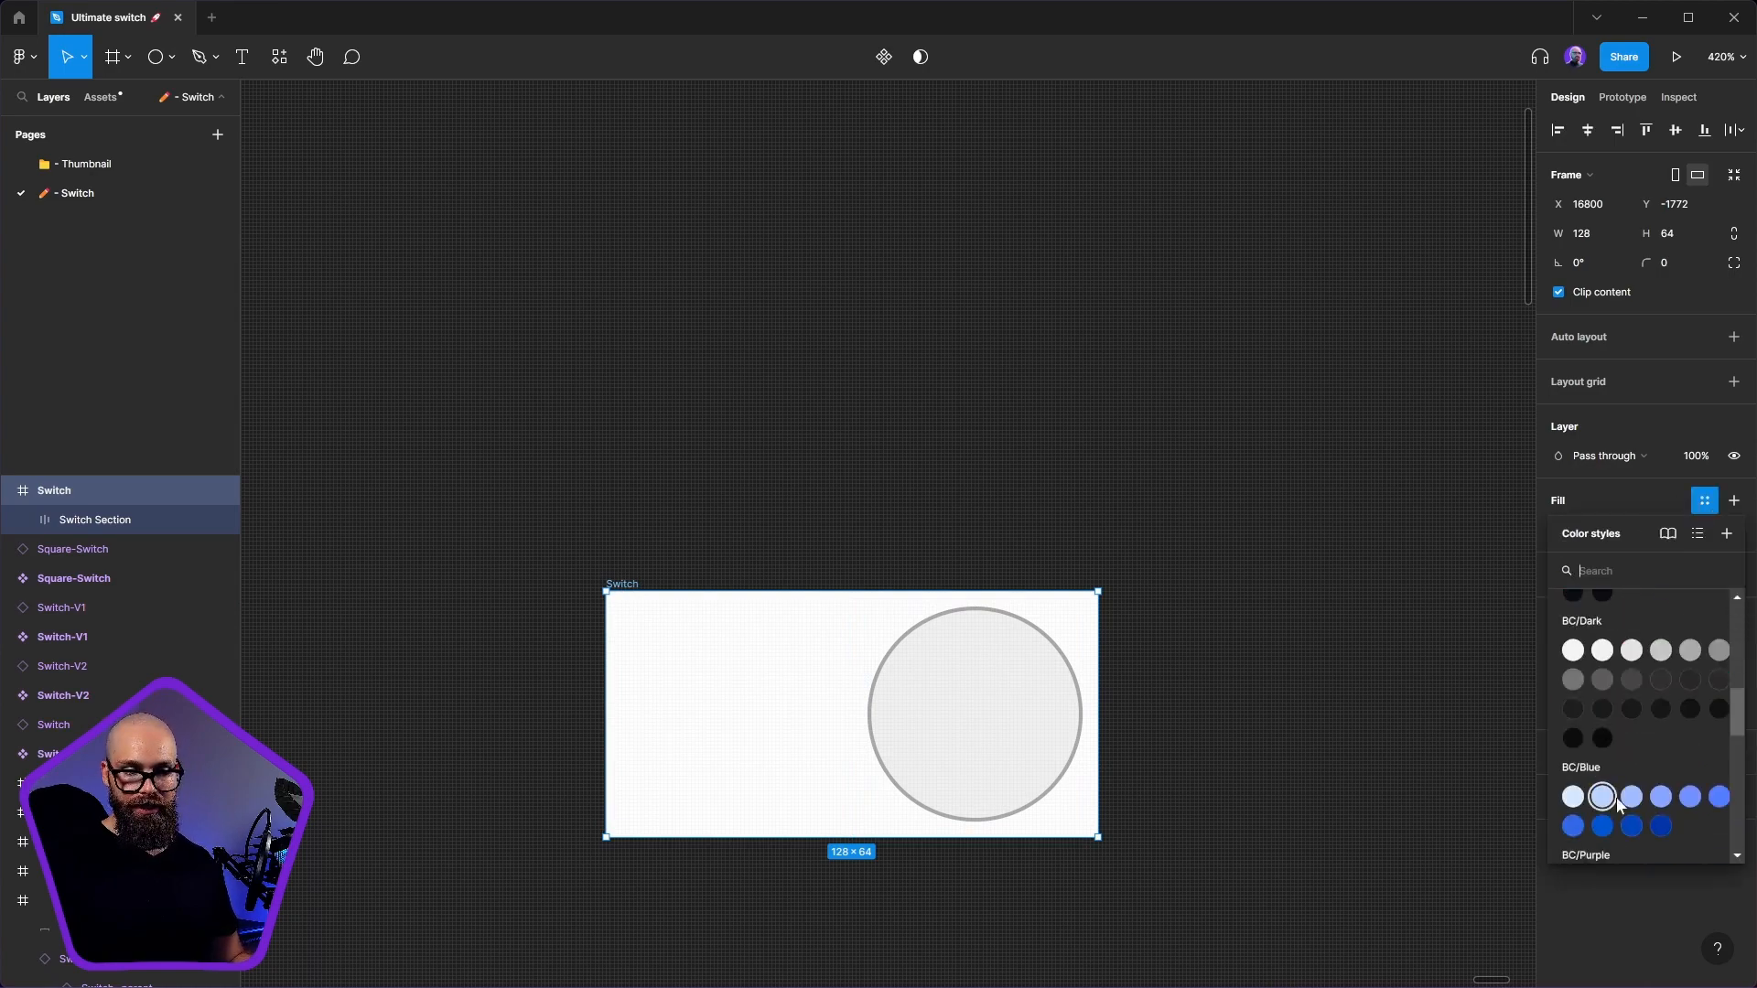
click(1573, 649)
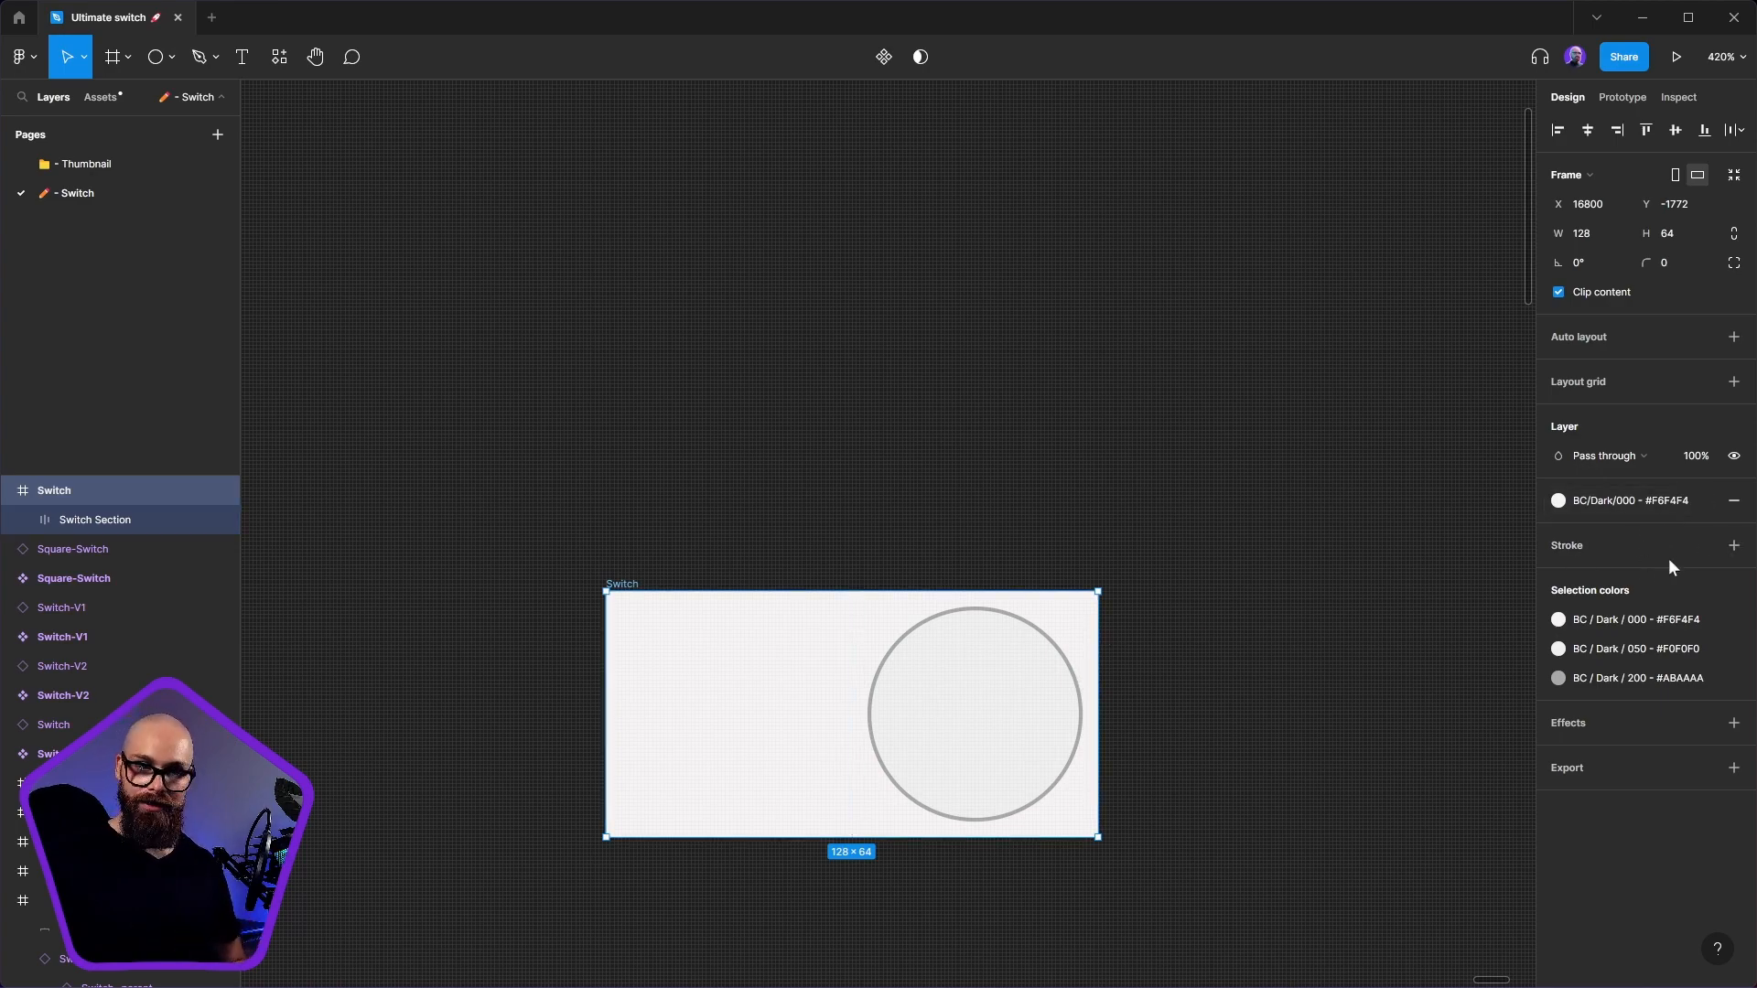
- Add an inside stroke to the Switch frame using the BC/Dark/200 colour style
click(1704, 545)
scroll(1639, 777, down, 5)
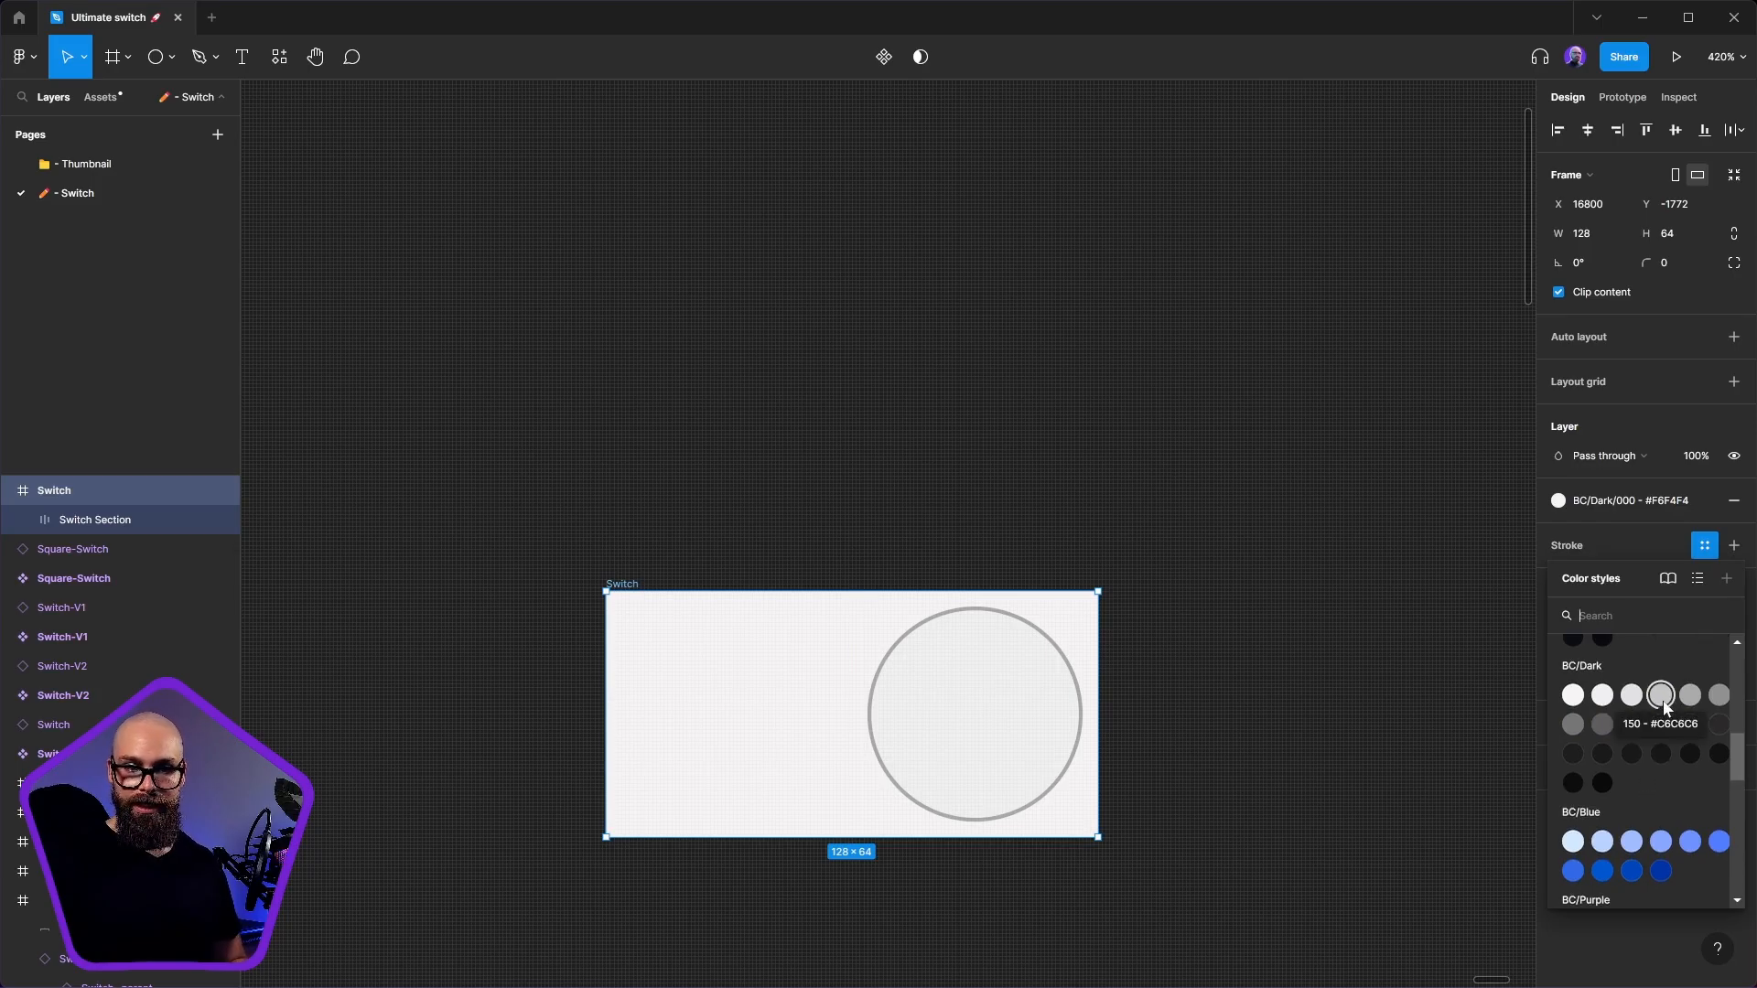
click(1662, 701)
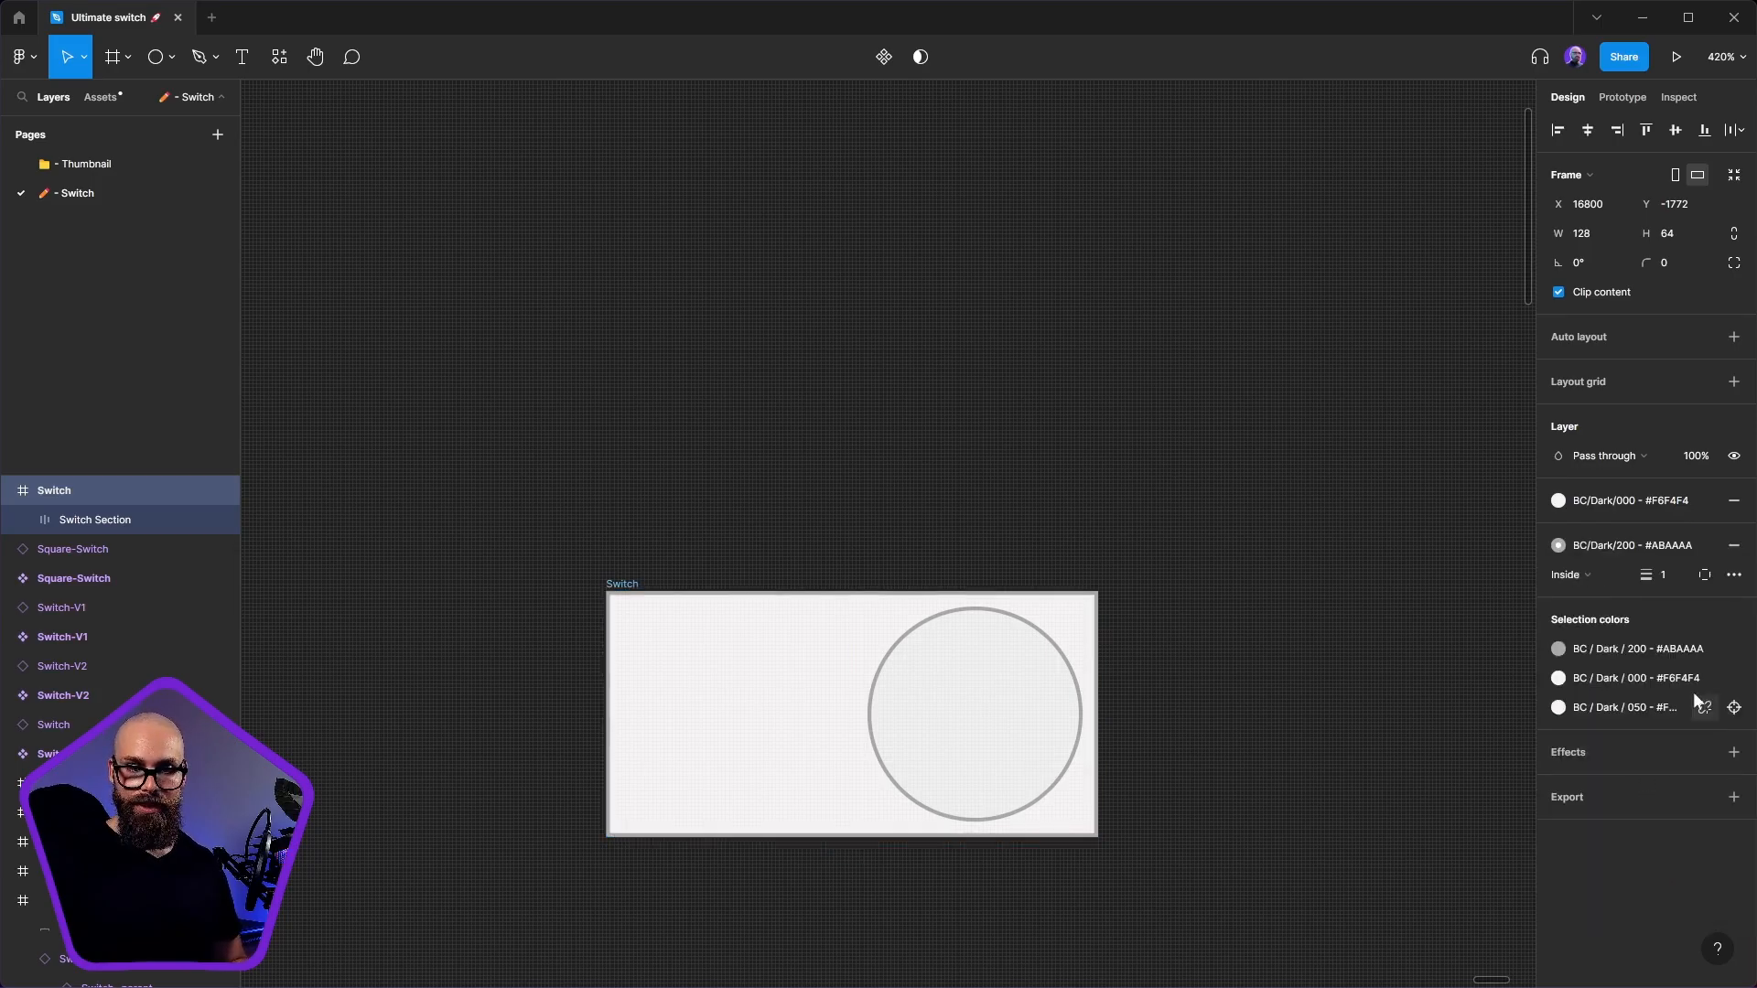
click(684, 499)
click(618, 584)
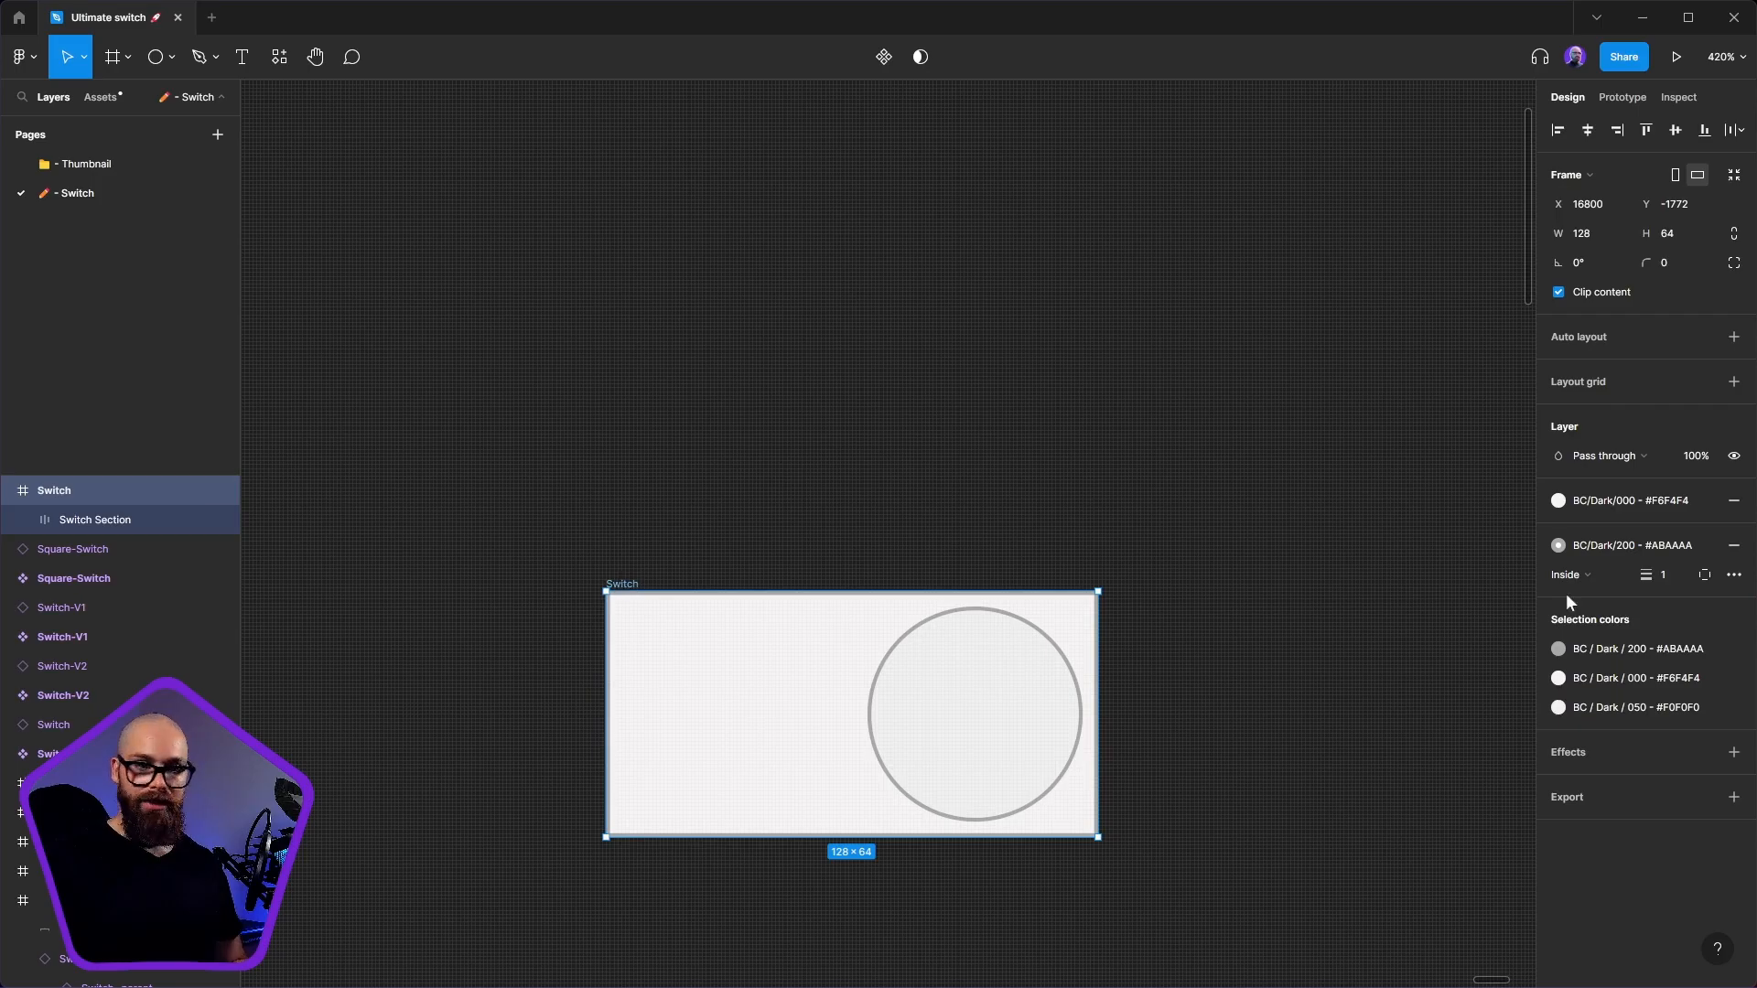
- Try BC/Blue/500 in place of the grey BC/Dark/200 across the Switch frame's selection colours, and undo it
click(1660, 651)
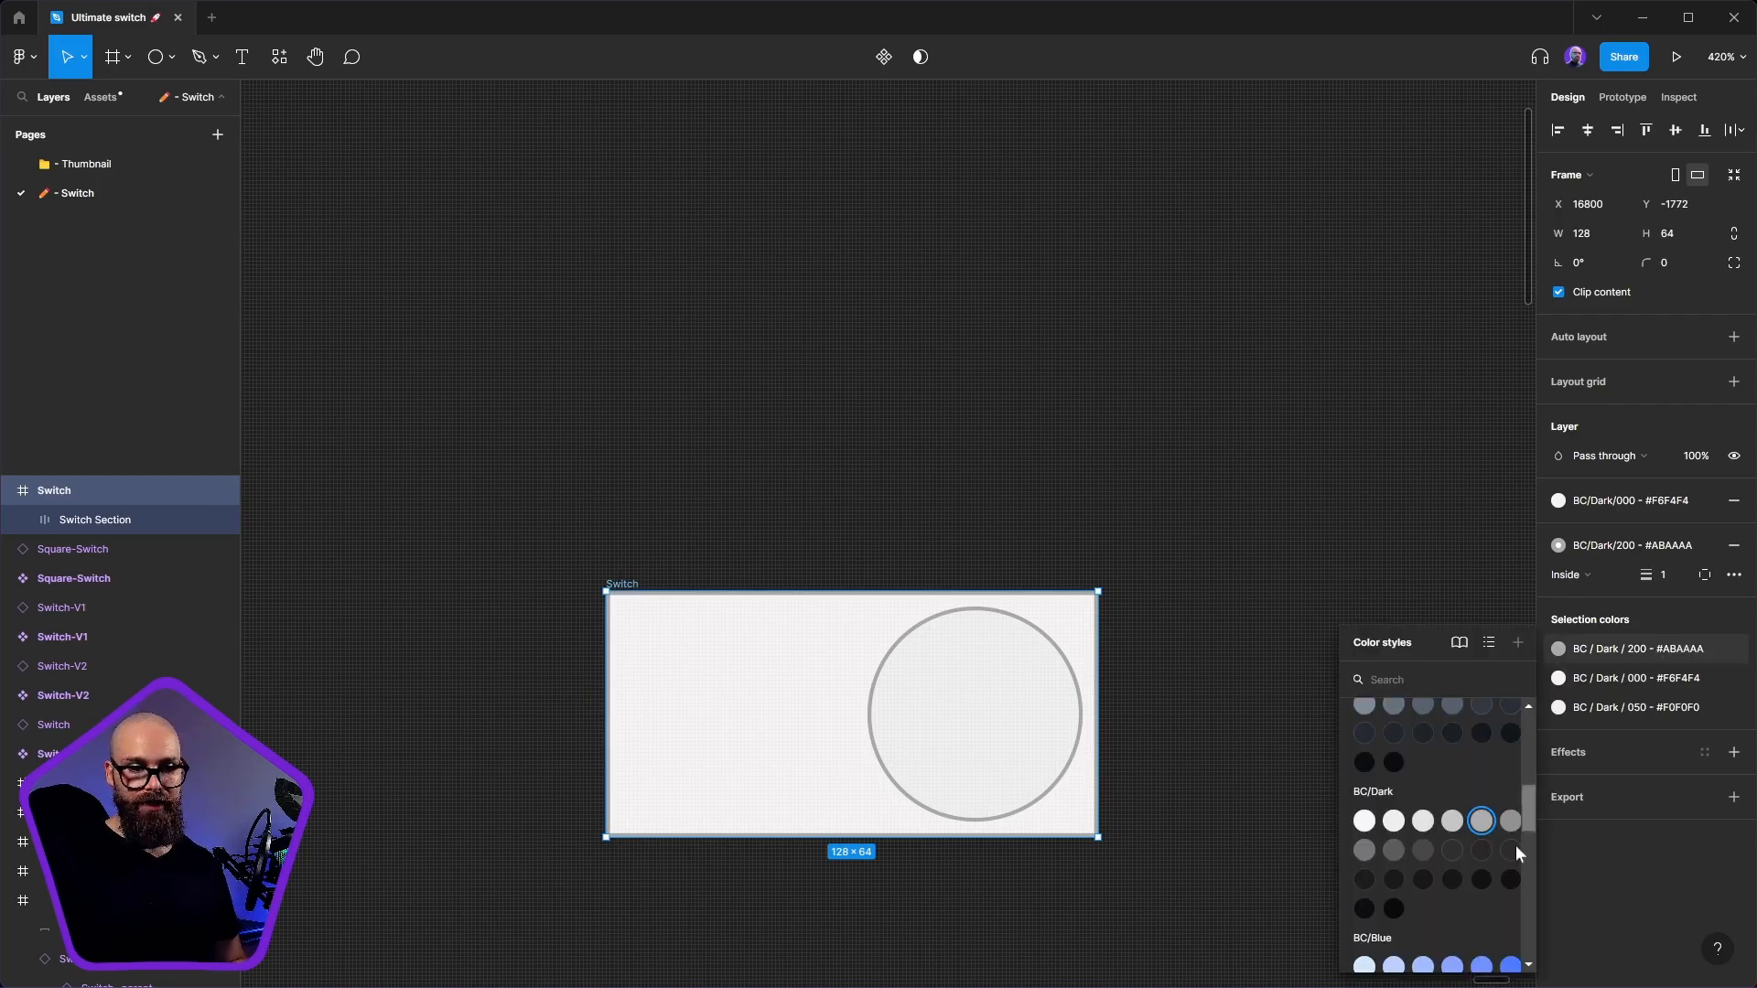
click(1521, 968)
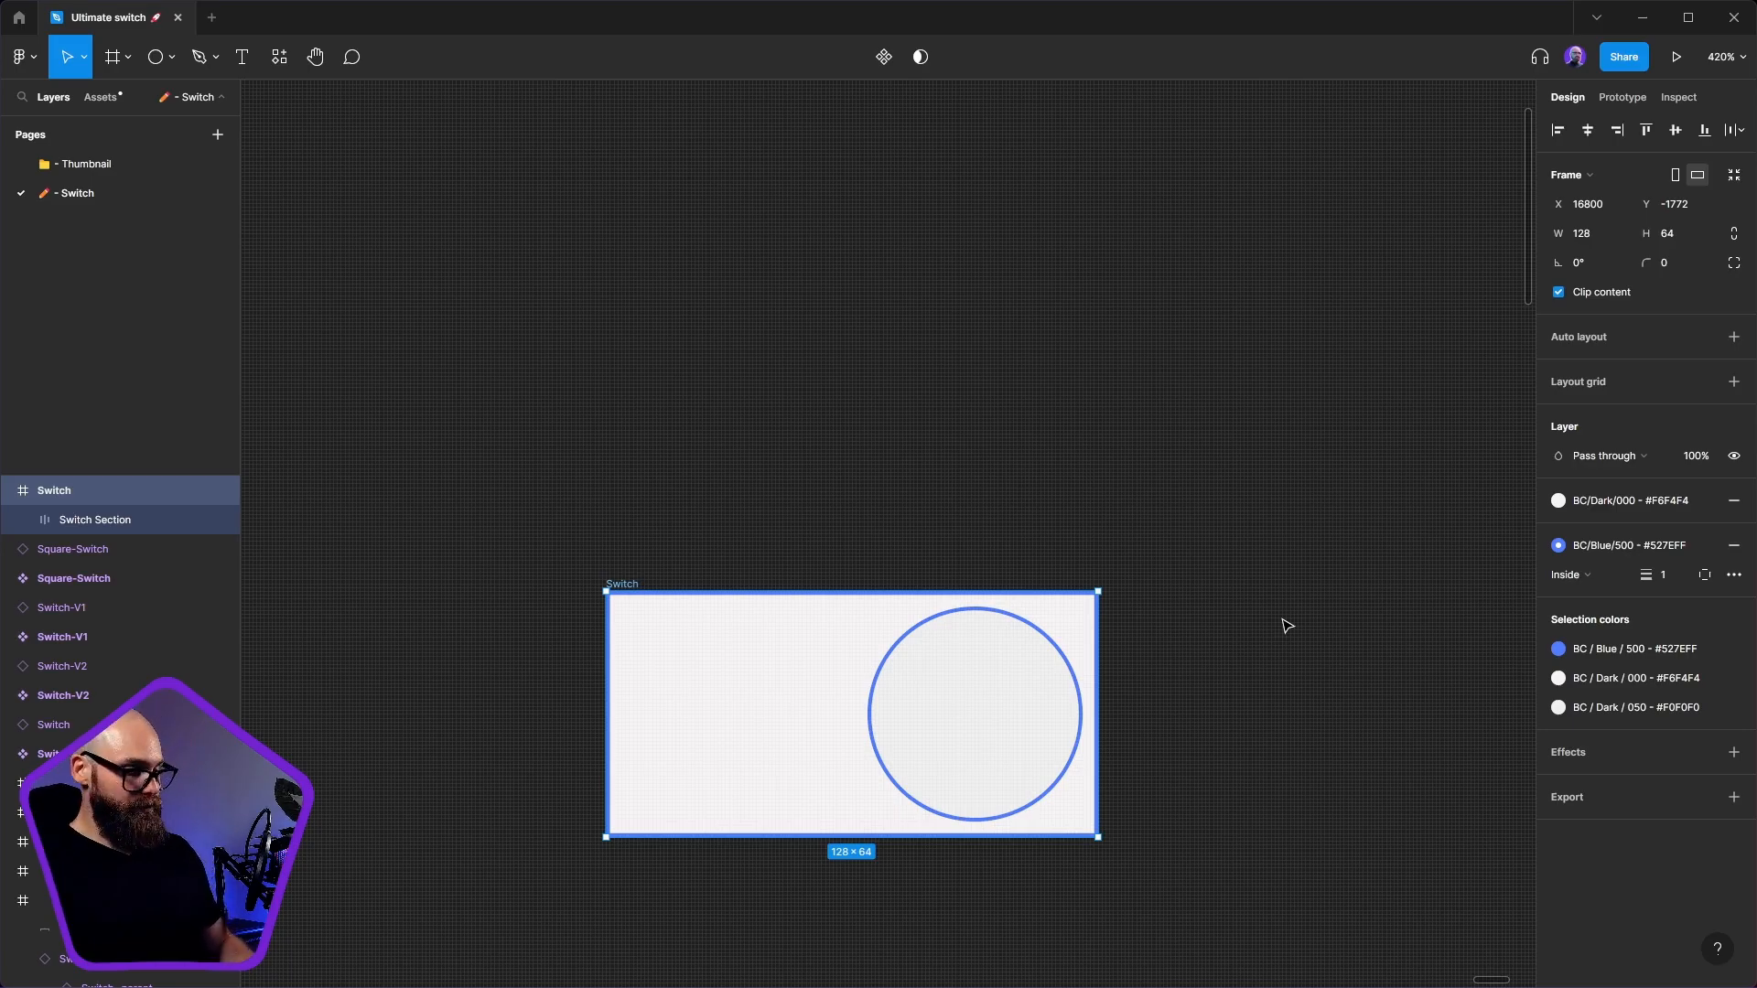
key(ctrl+z)
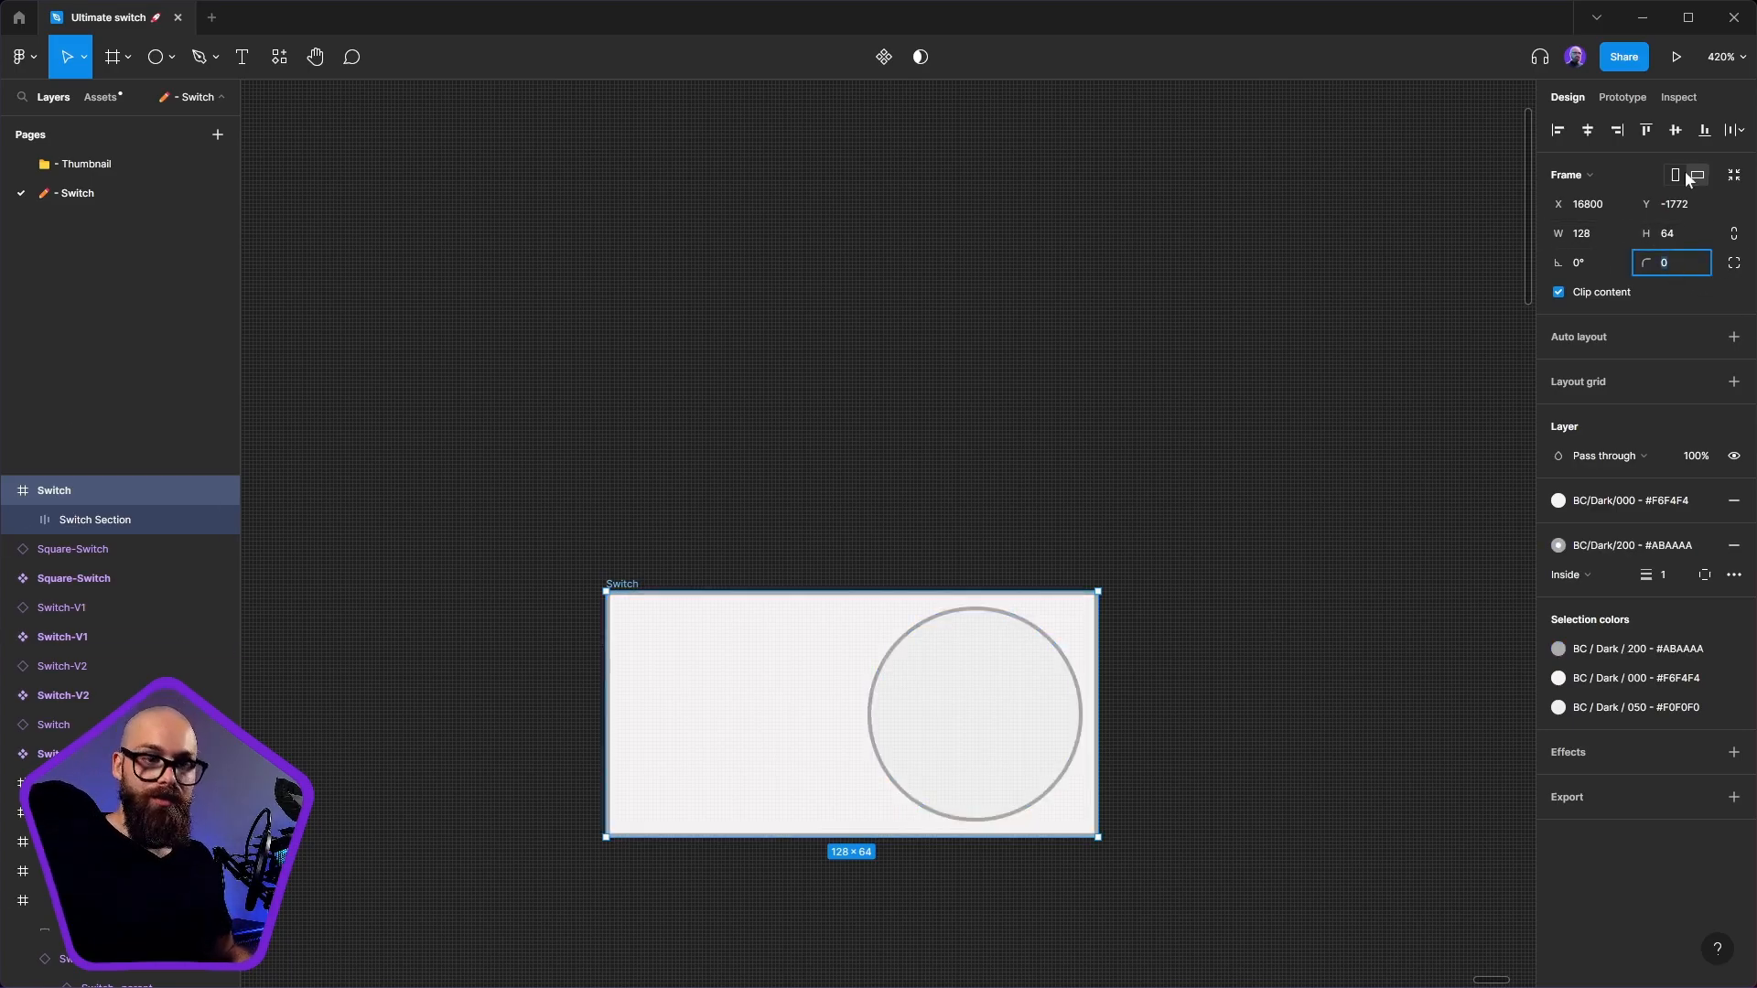
- Round the Switch frame with a corner radius of 64
text(64)
key(Return)
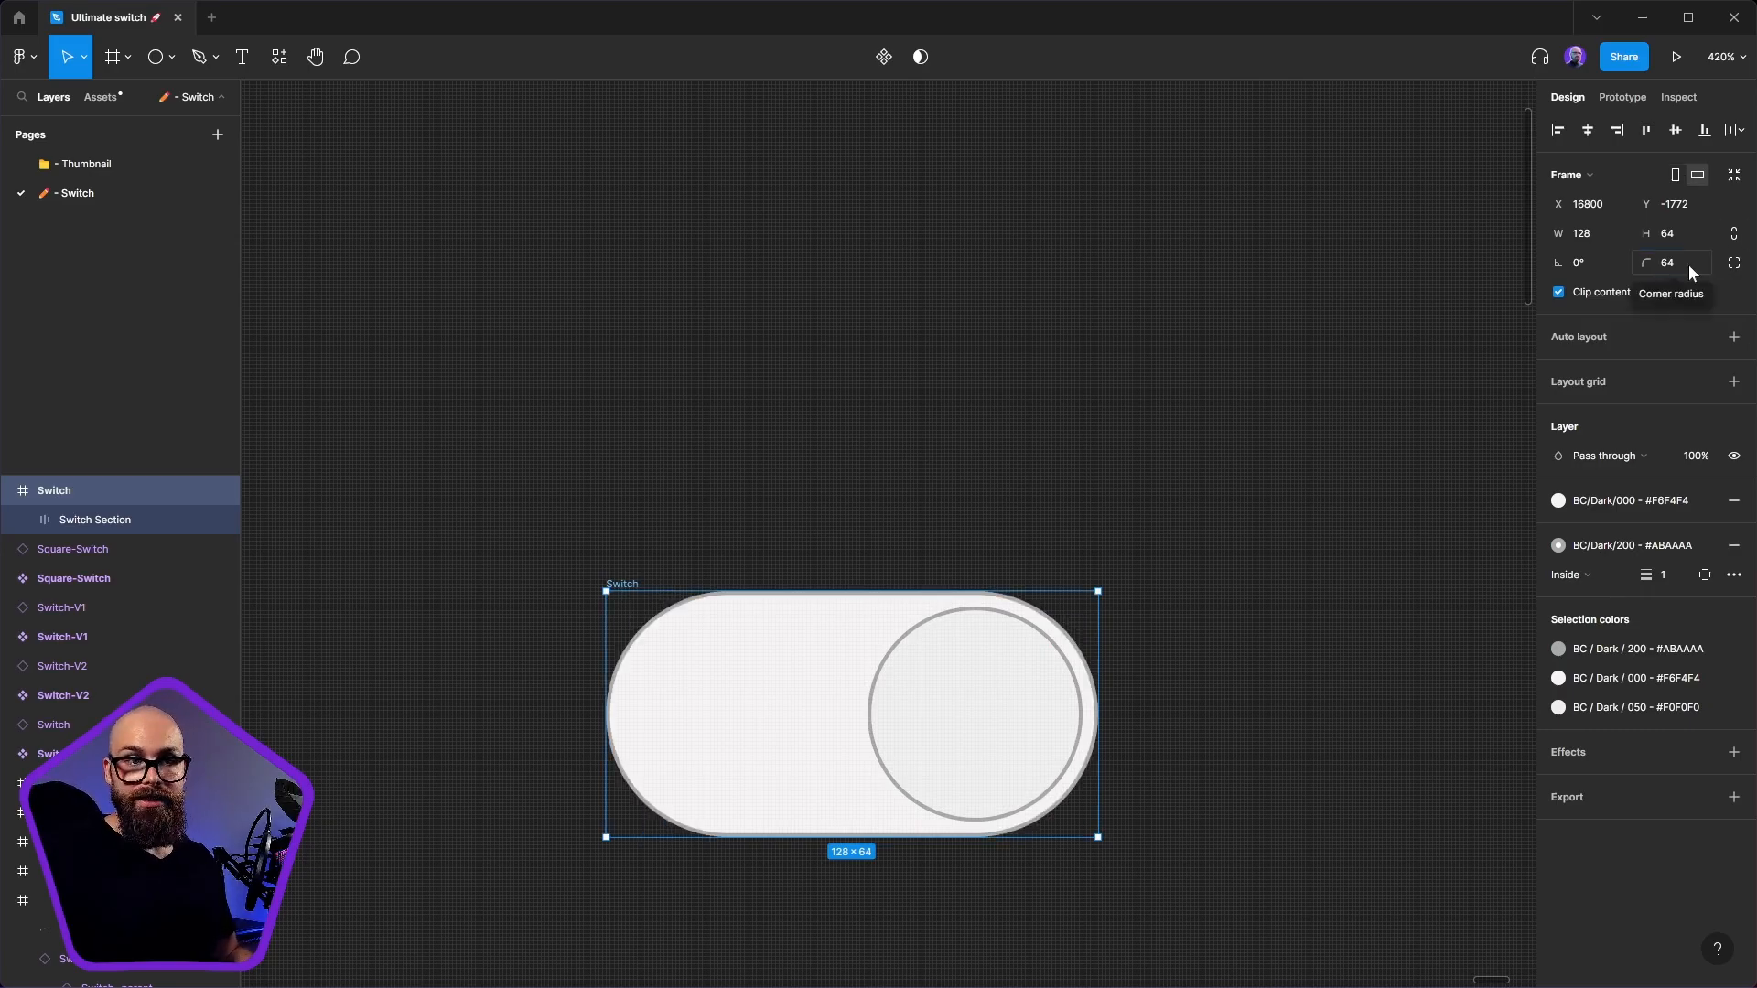
click(1162, 436)
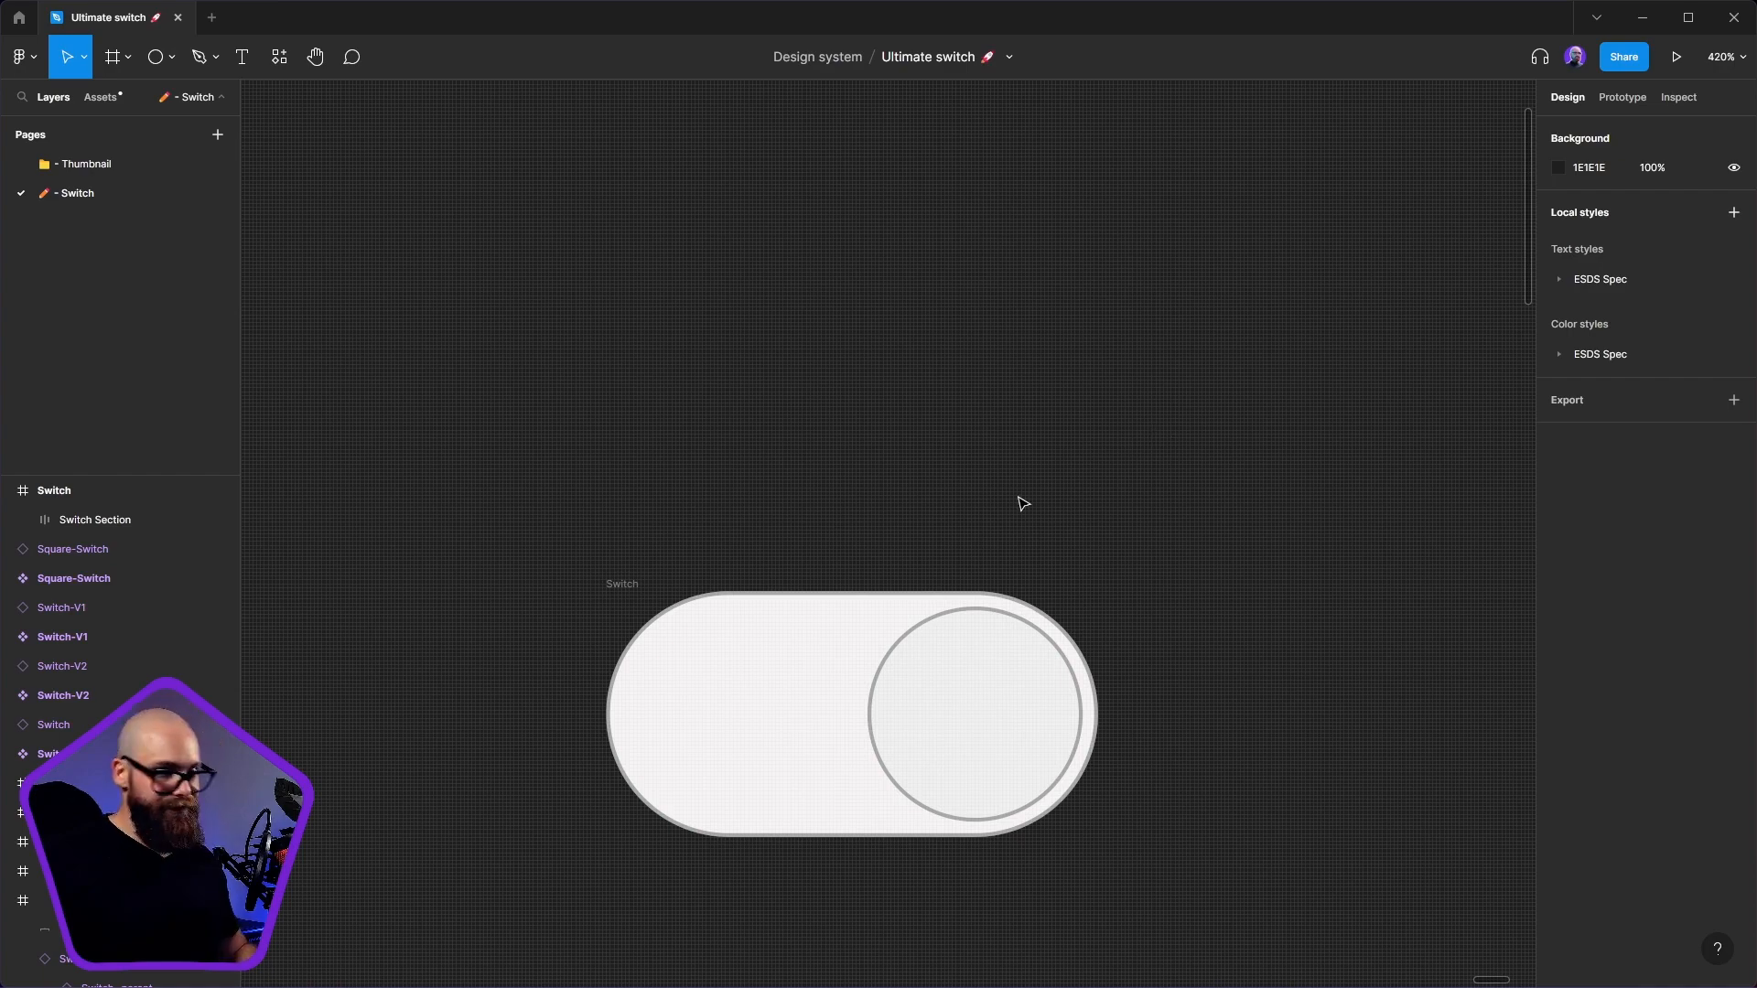
- Set Switch Section's horizontal resizing to Hug contents
click(839, 743)
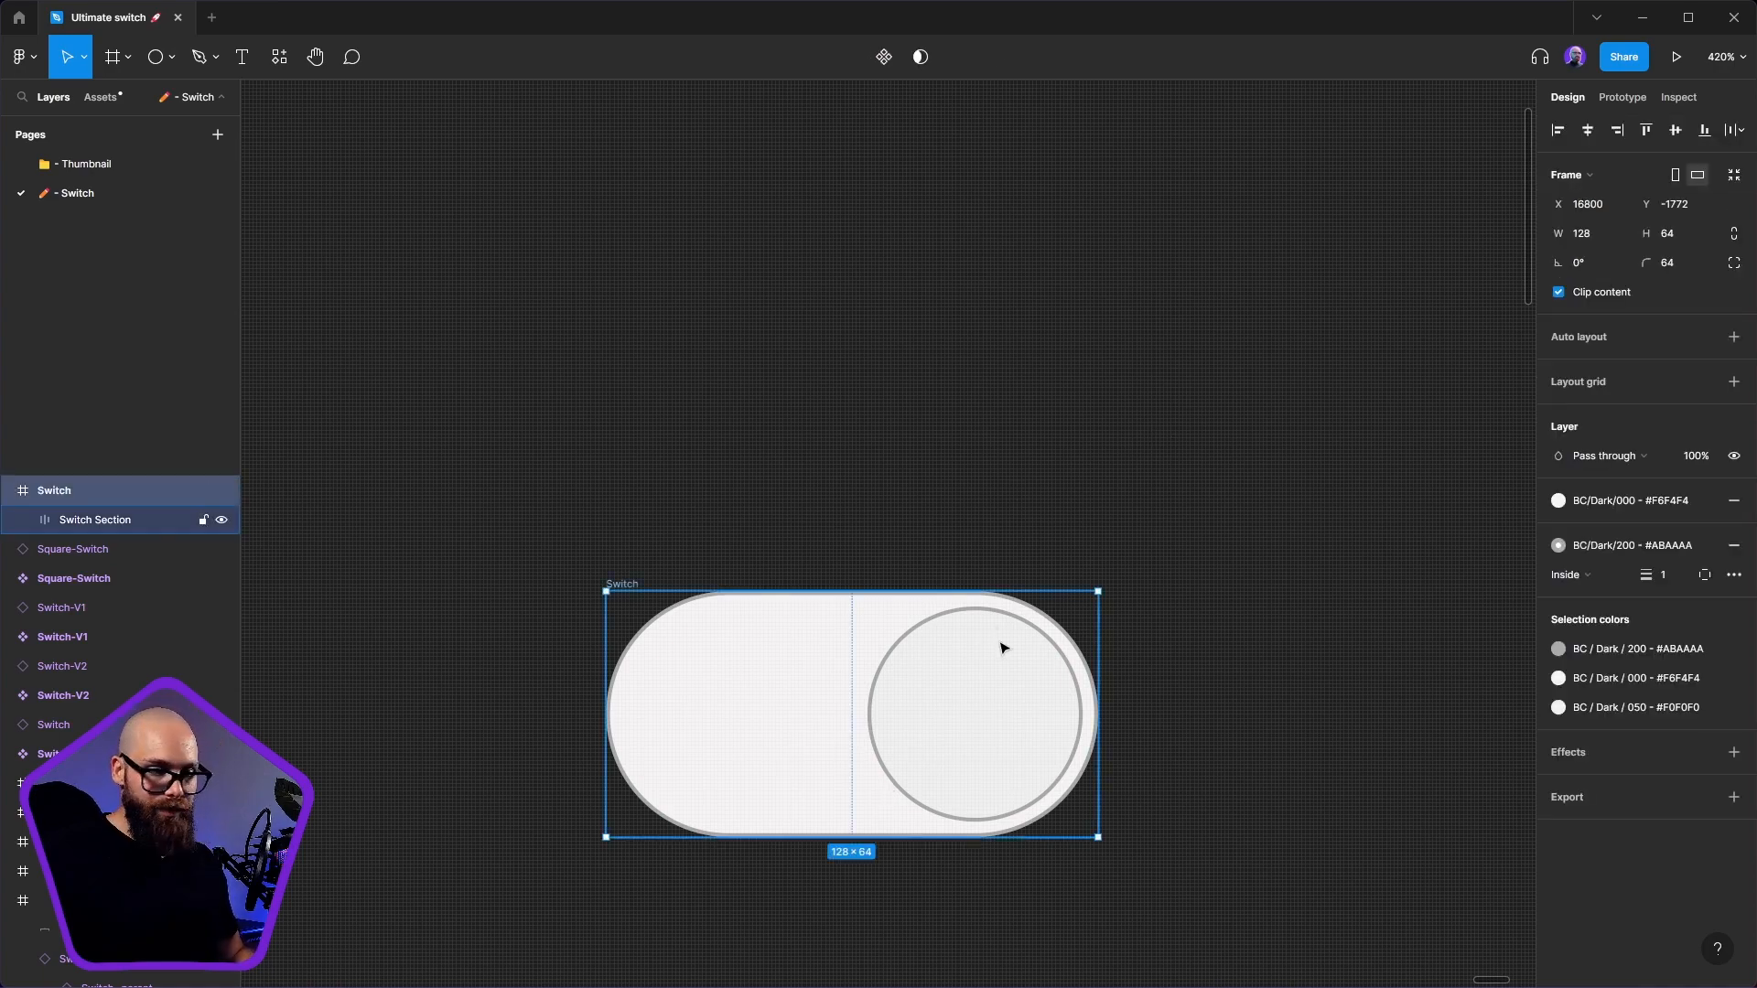
click(92, 519)
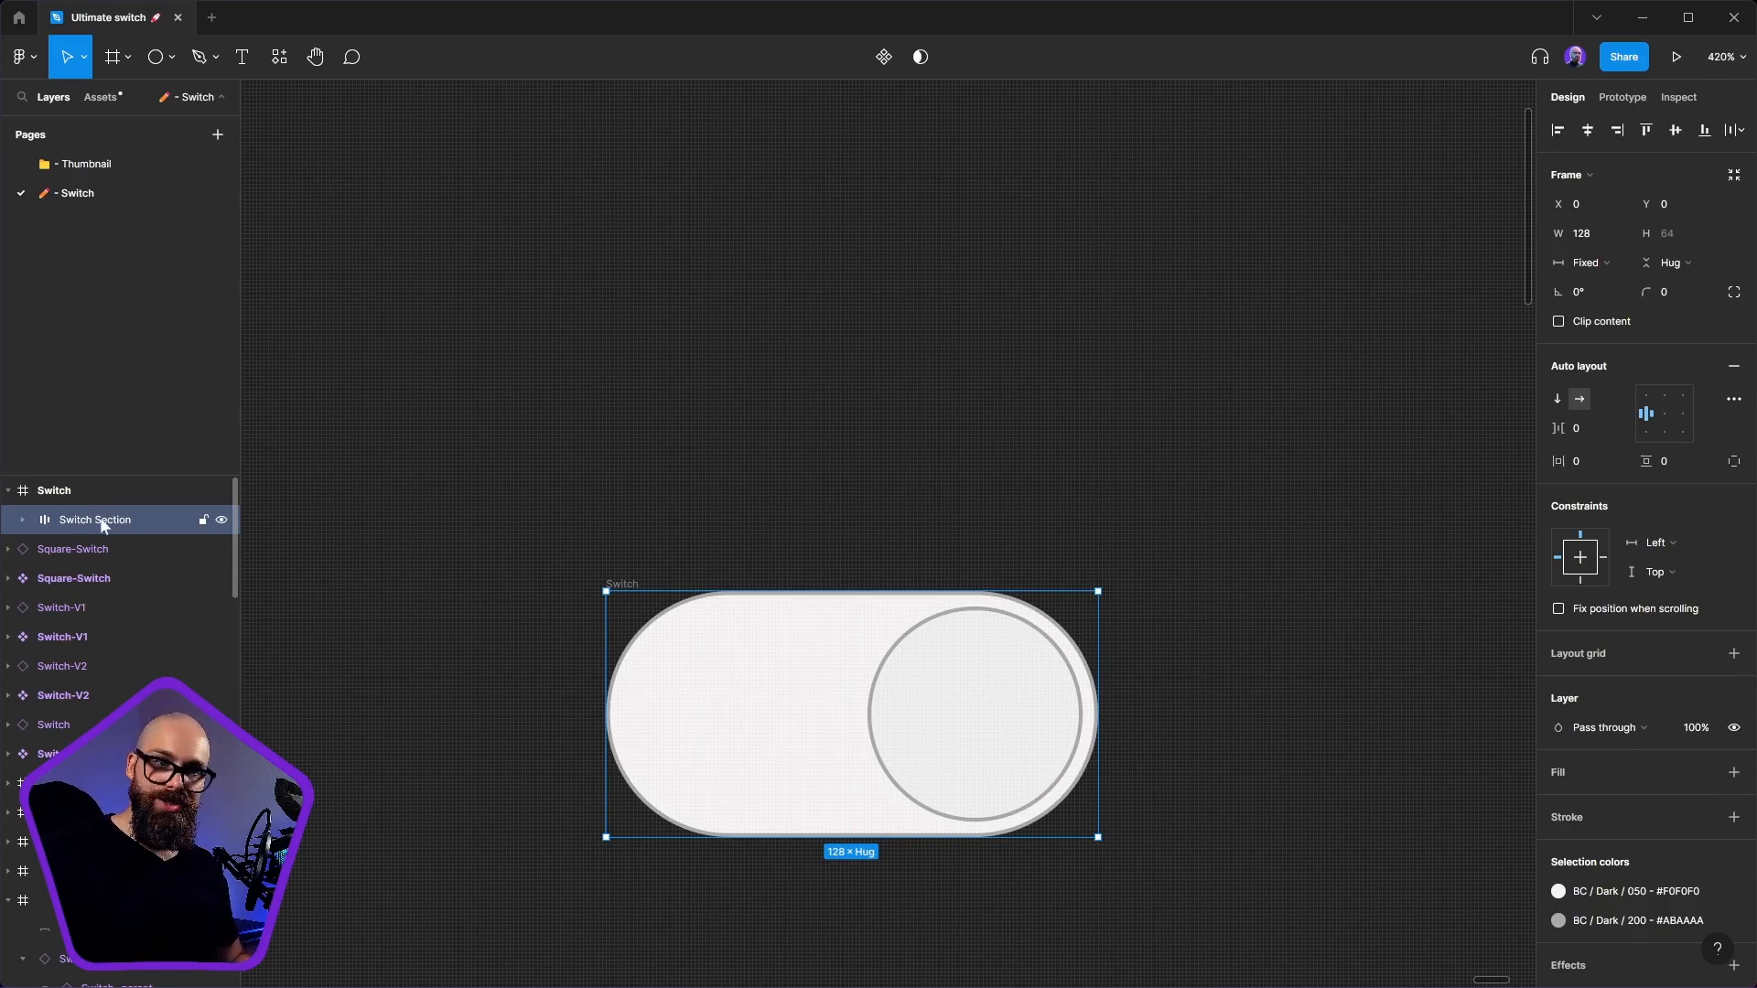
click(1583, 263)
click(1601, 280)
click(1595, 263)
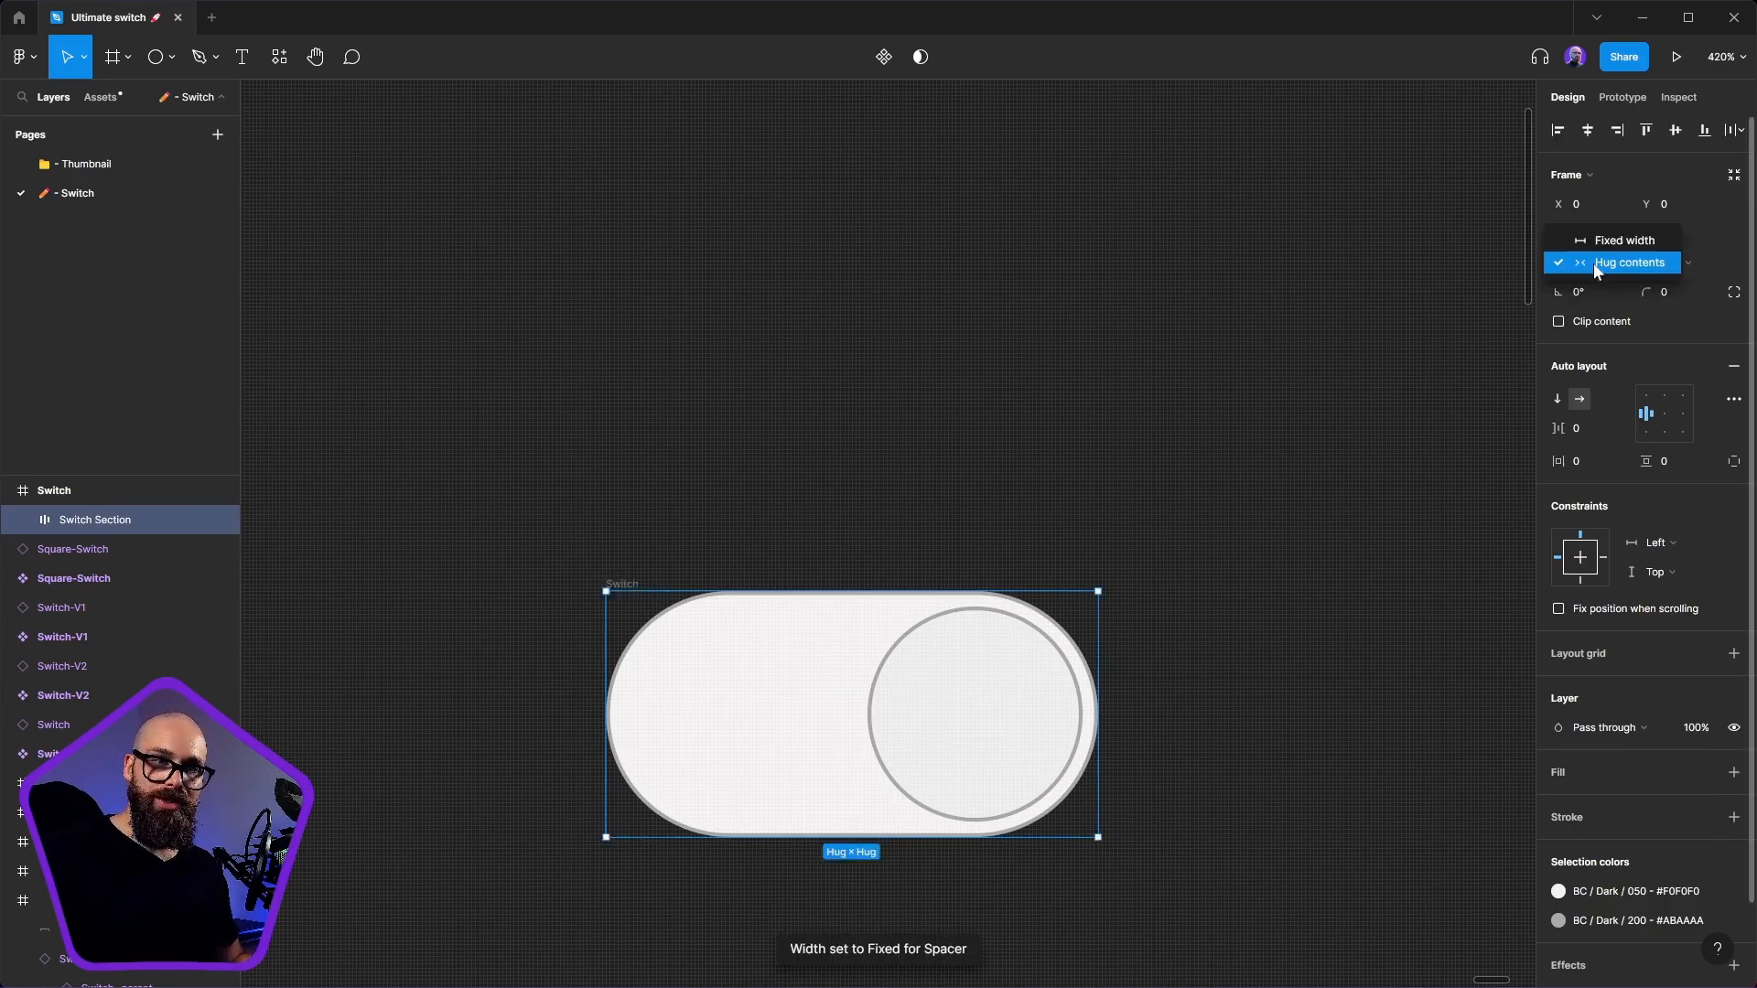
click(1601, 262)
click(1601, 264)
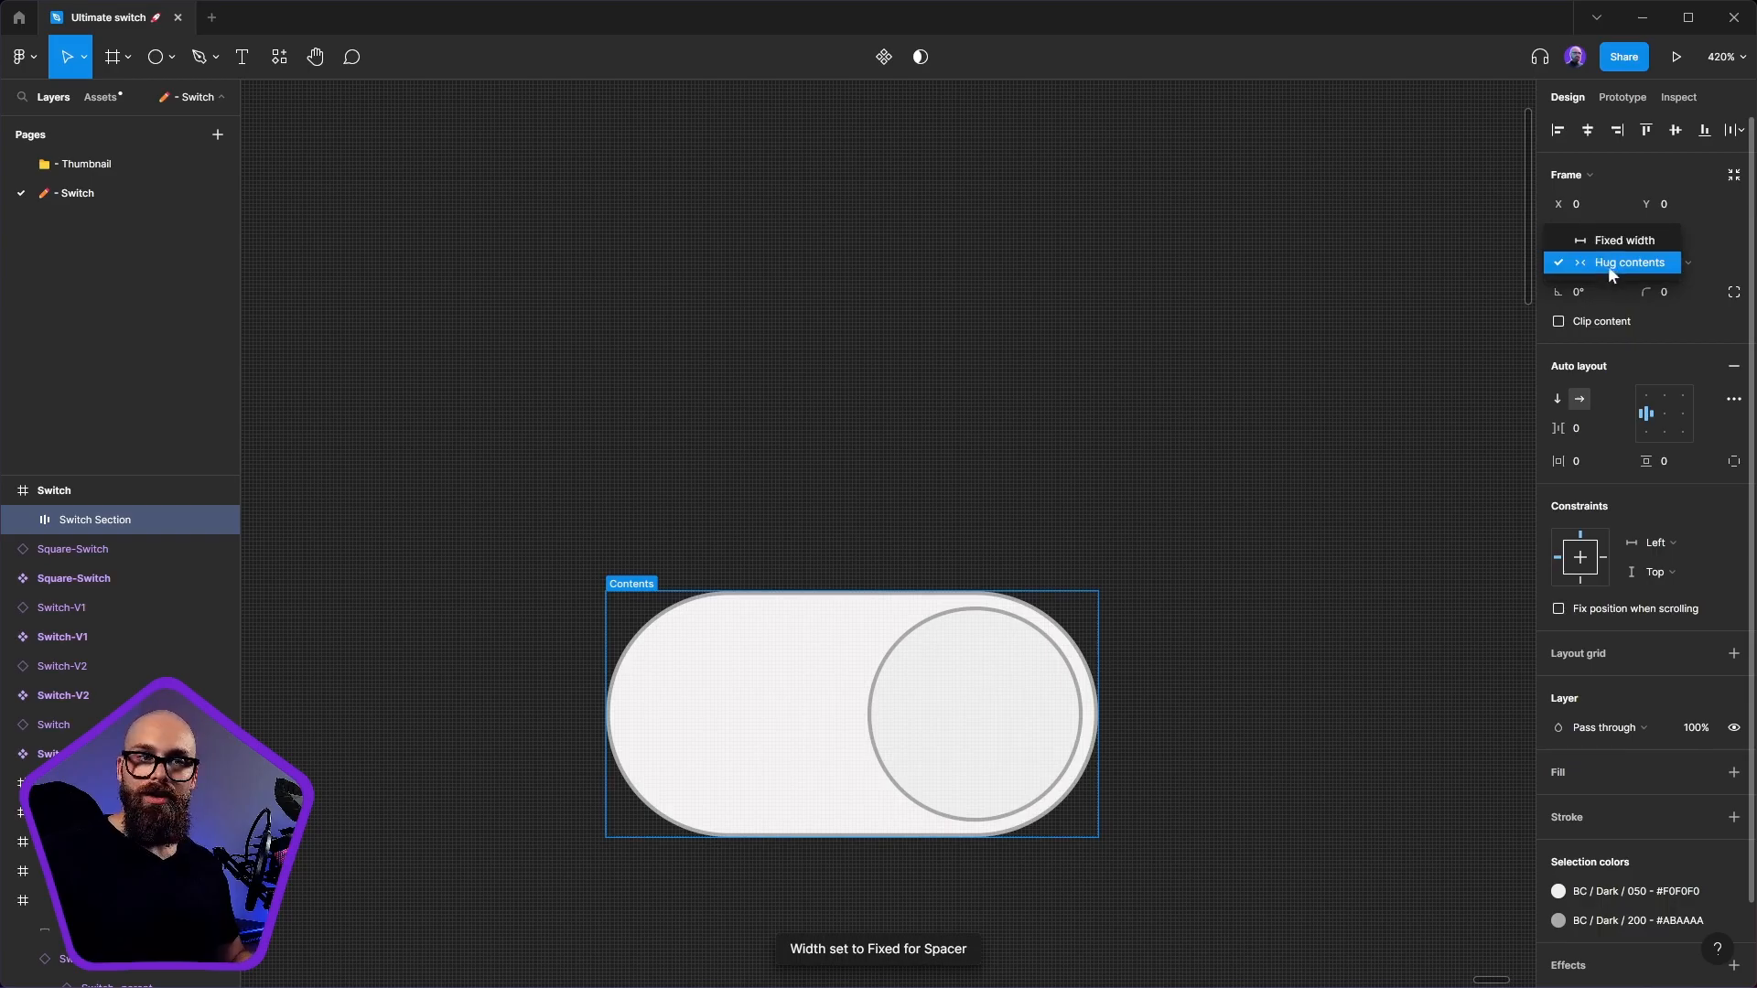
click(1604, 268)
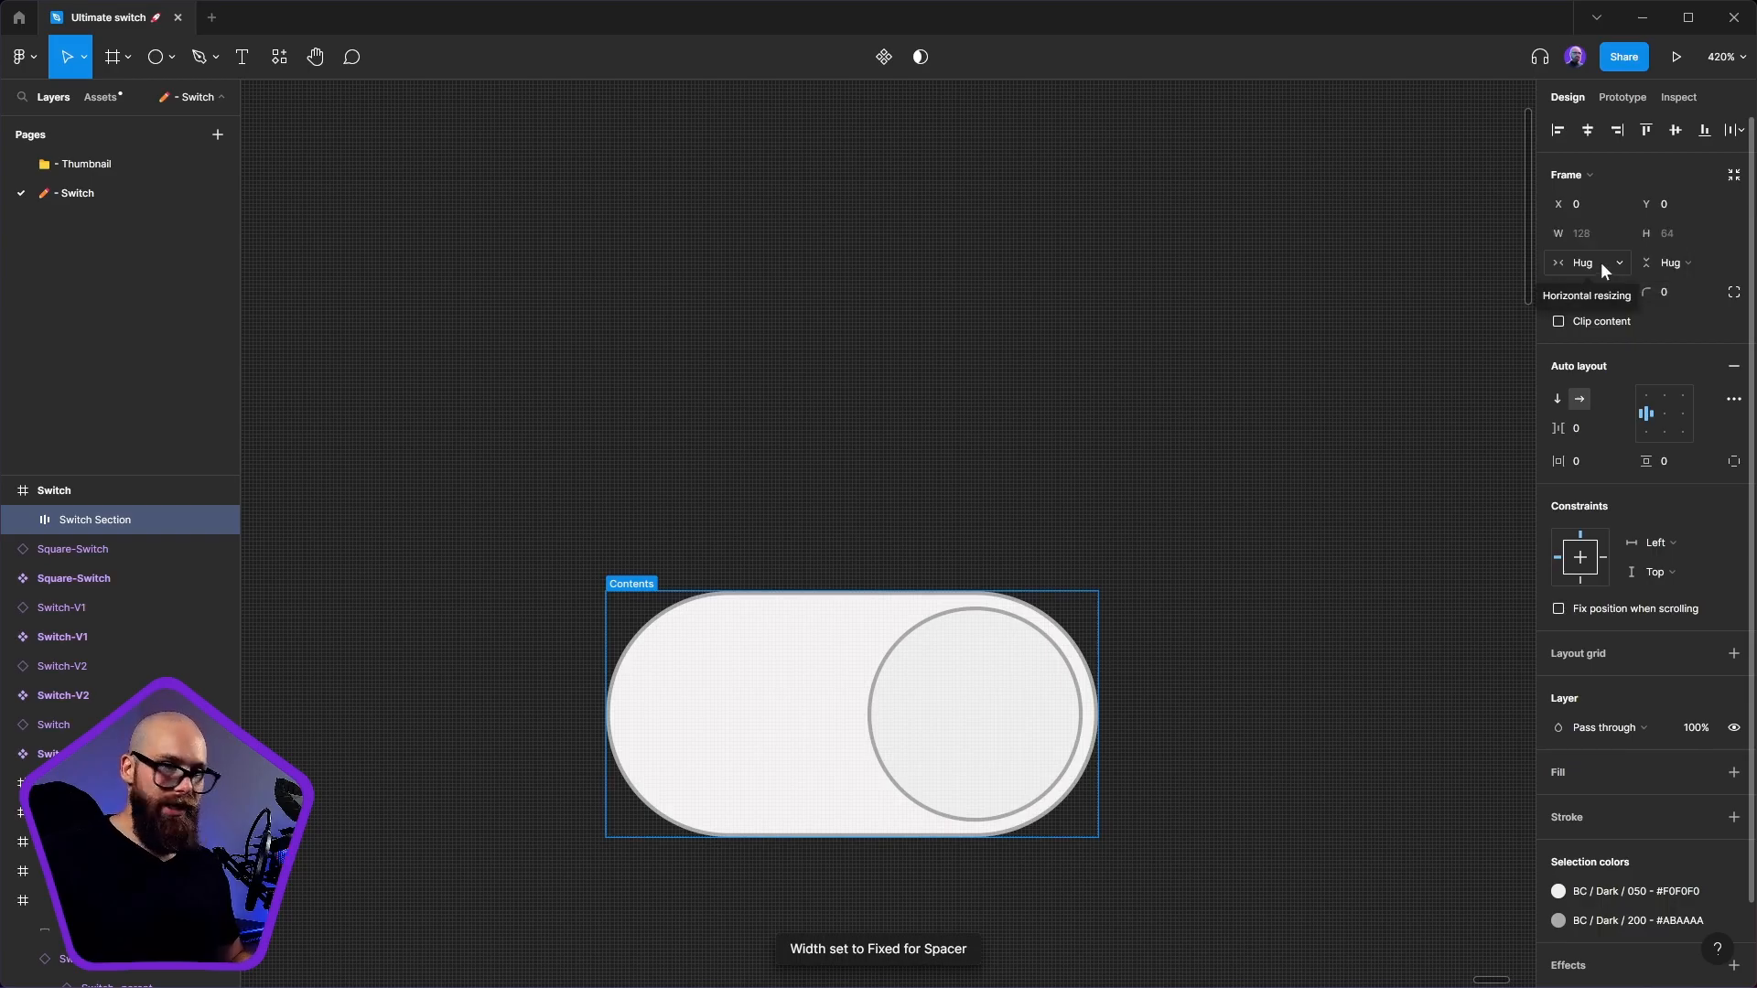
click(1600, 263)
click(1601, 266)
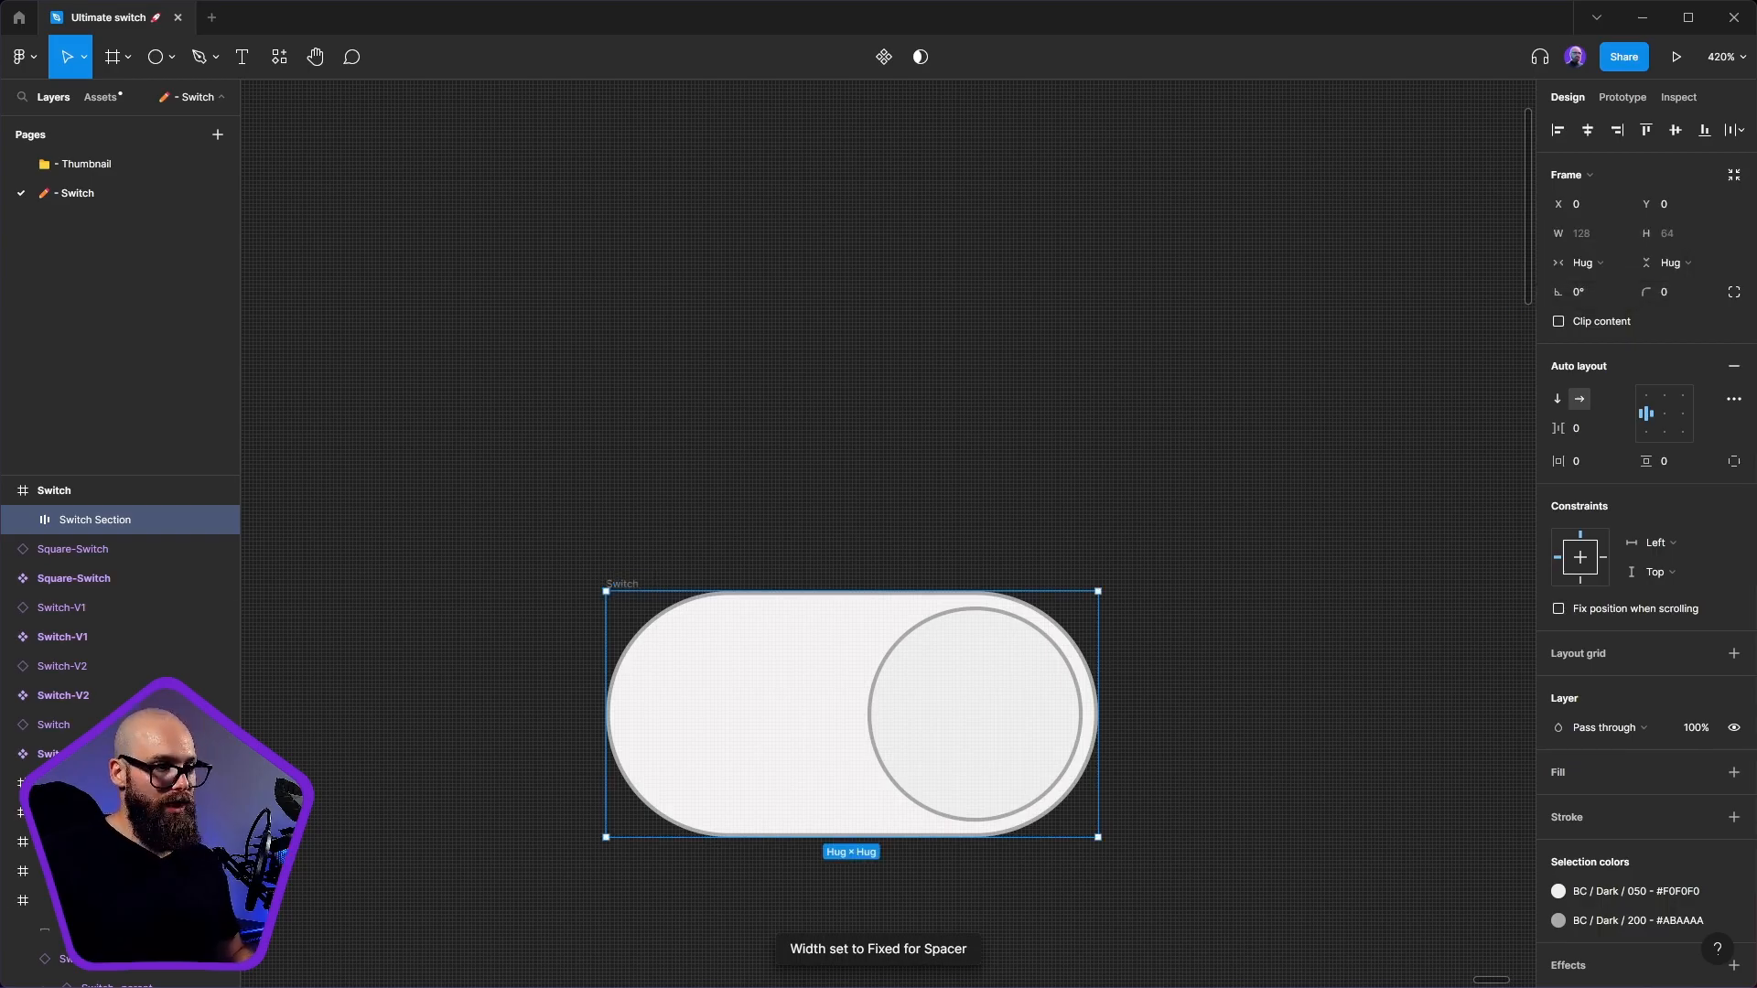
- Add horizontal auto layout to the Switch frame with an item spacing of 0
click(83, 494)
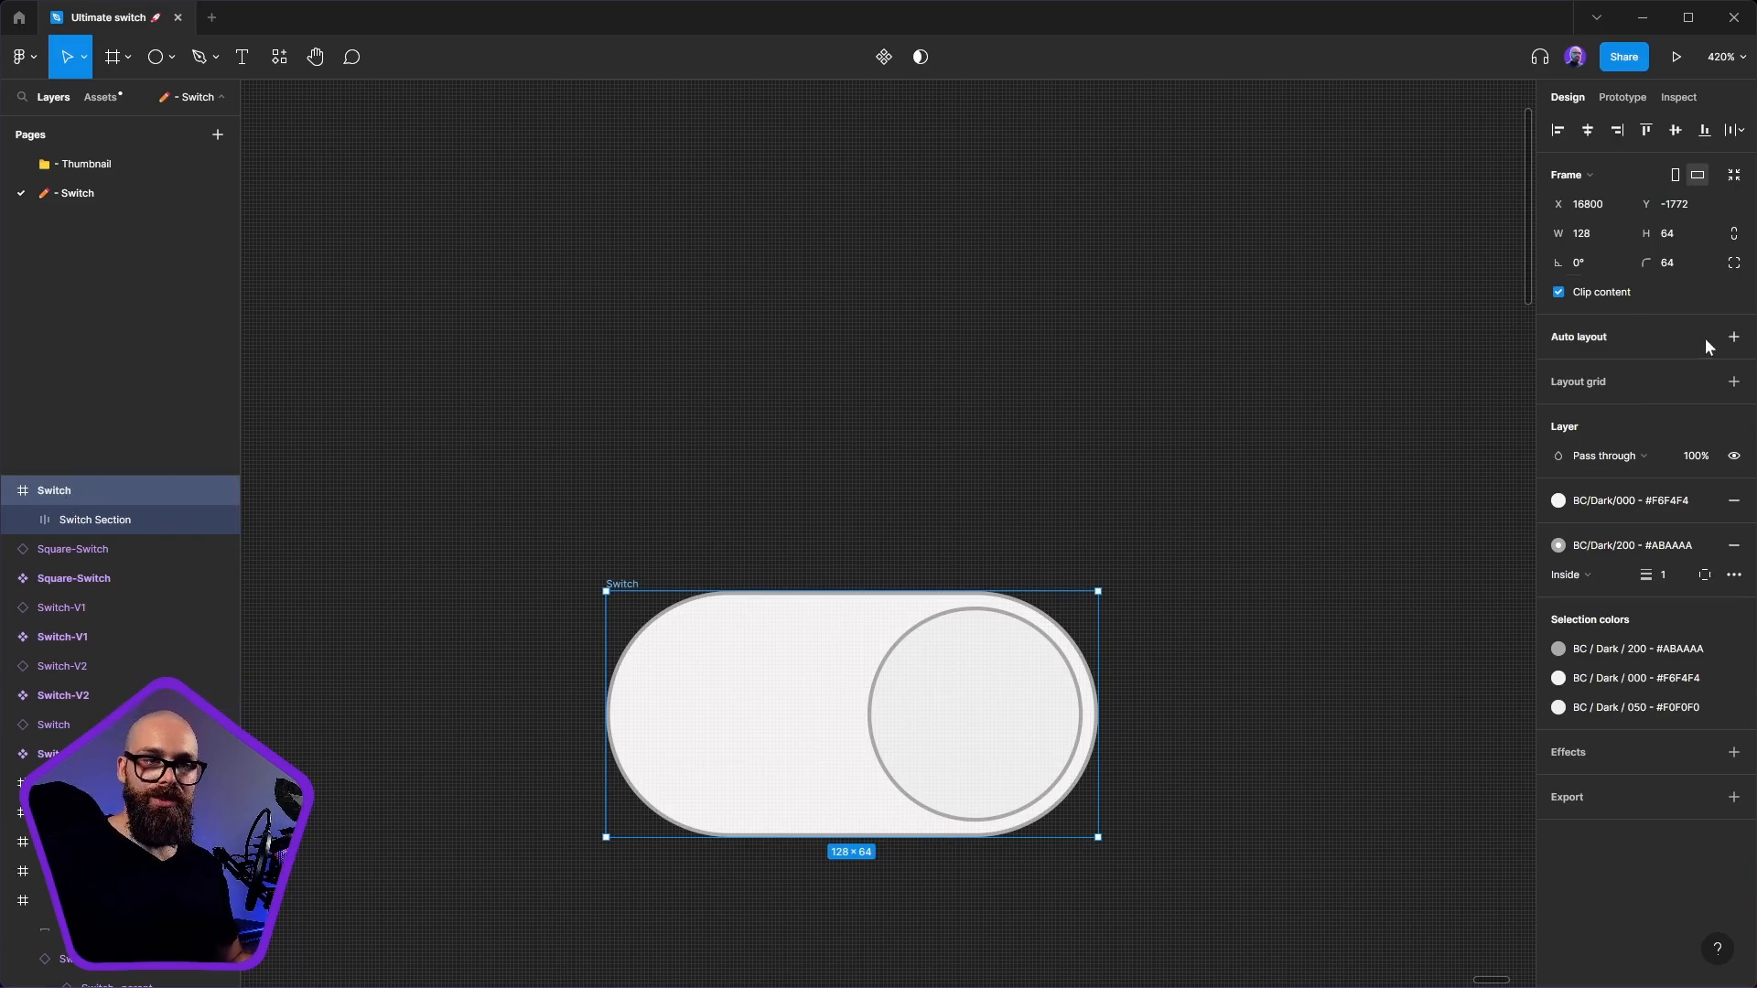
click(1731, 341)
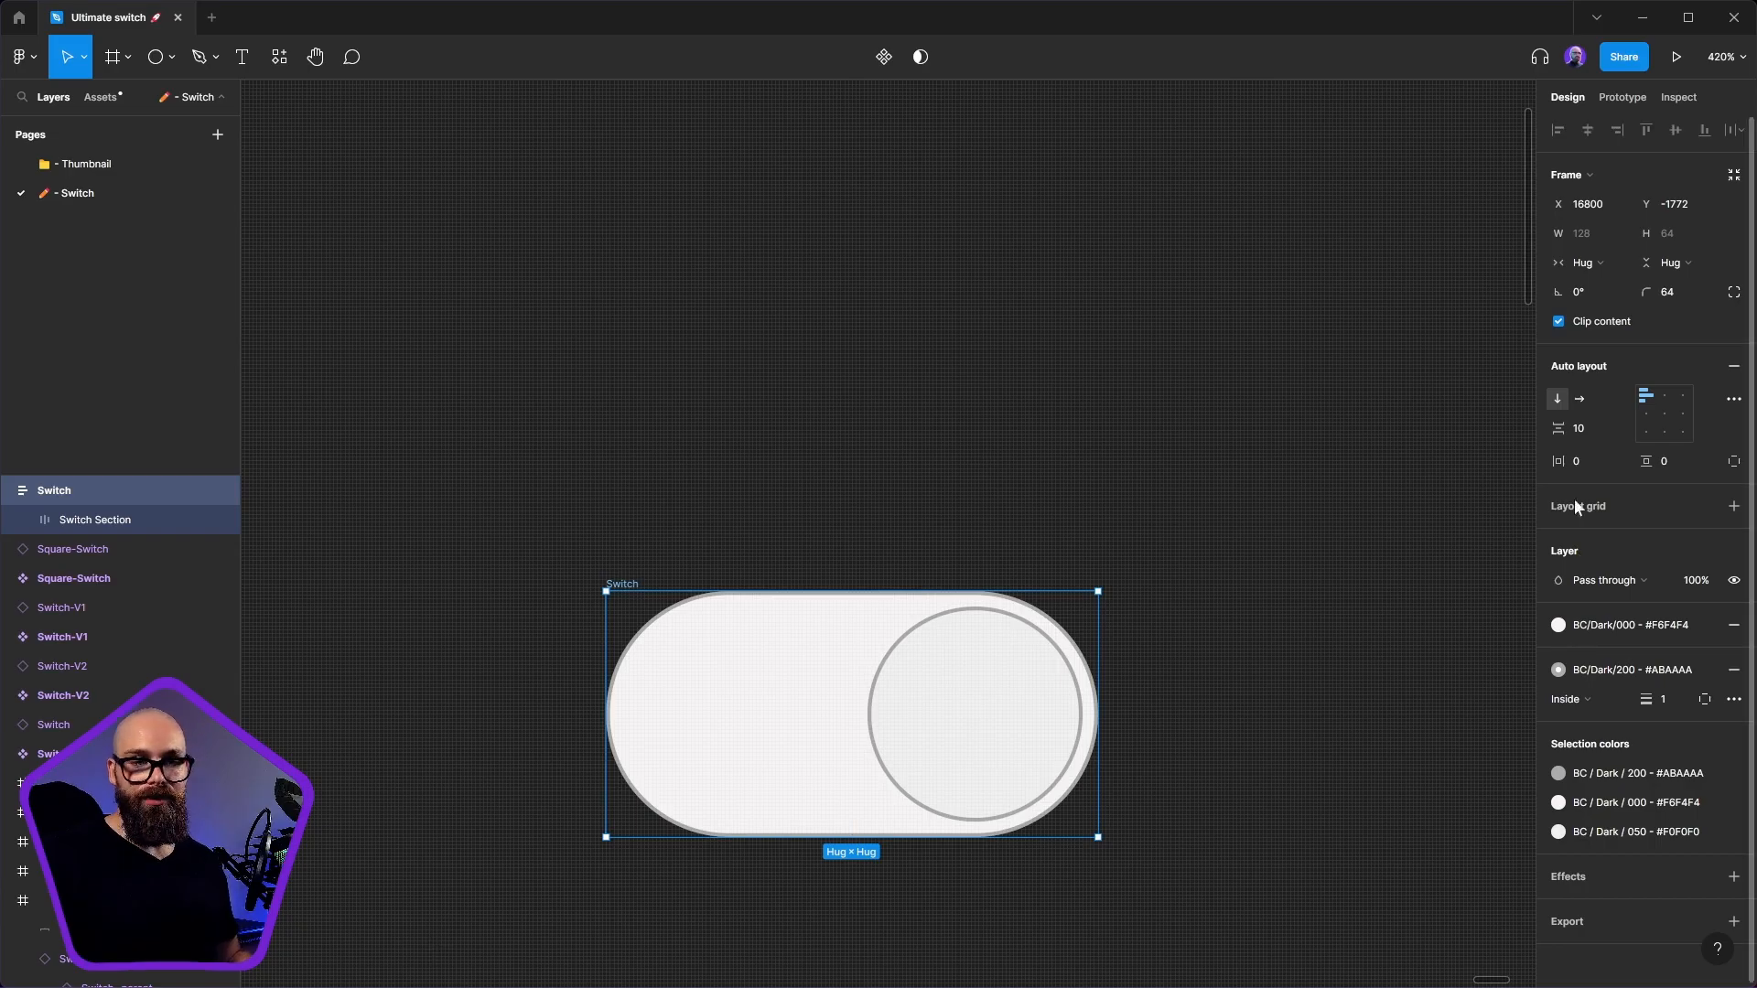
click(1577, 400)
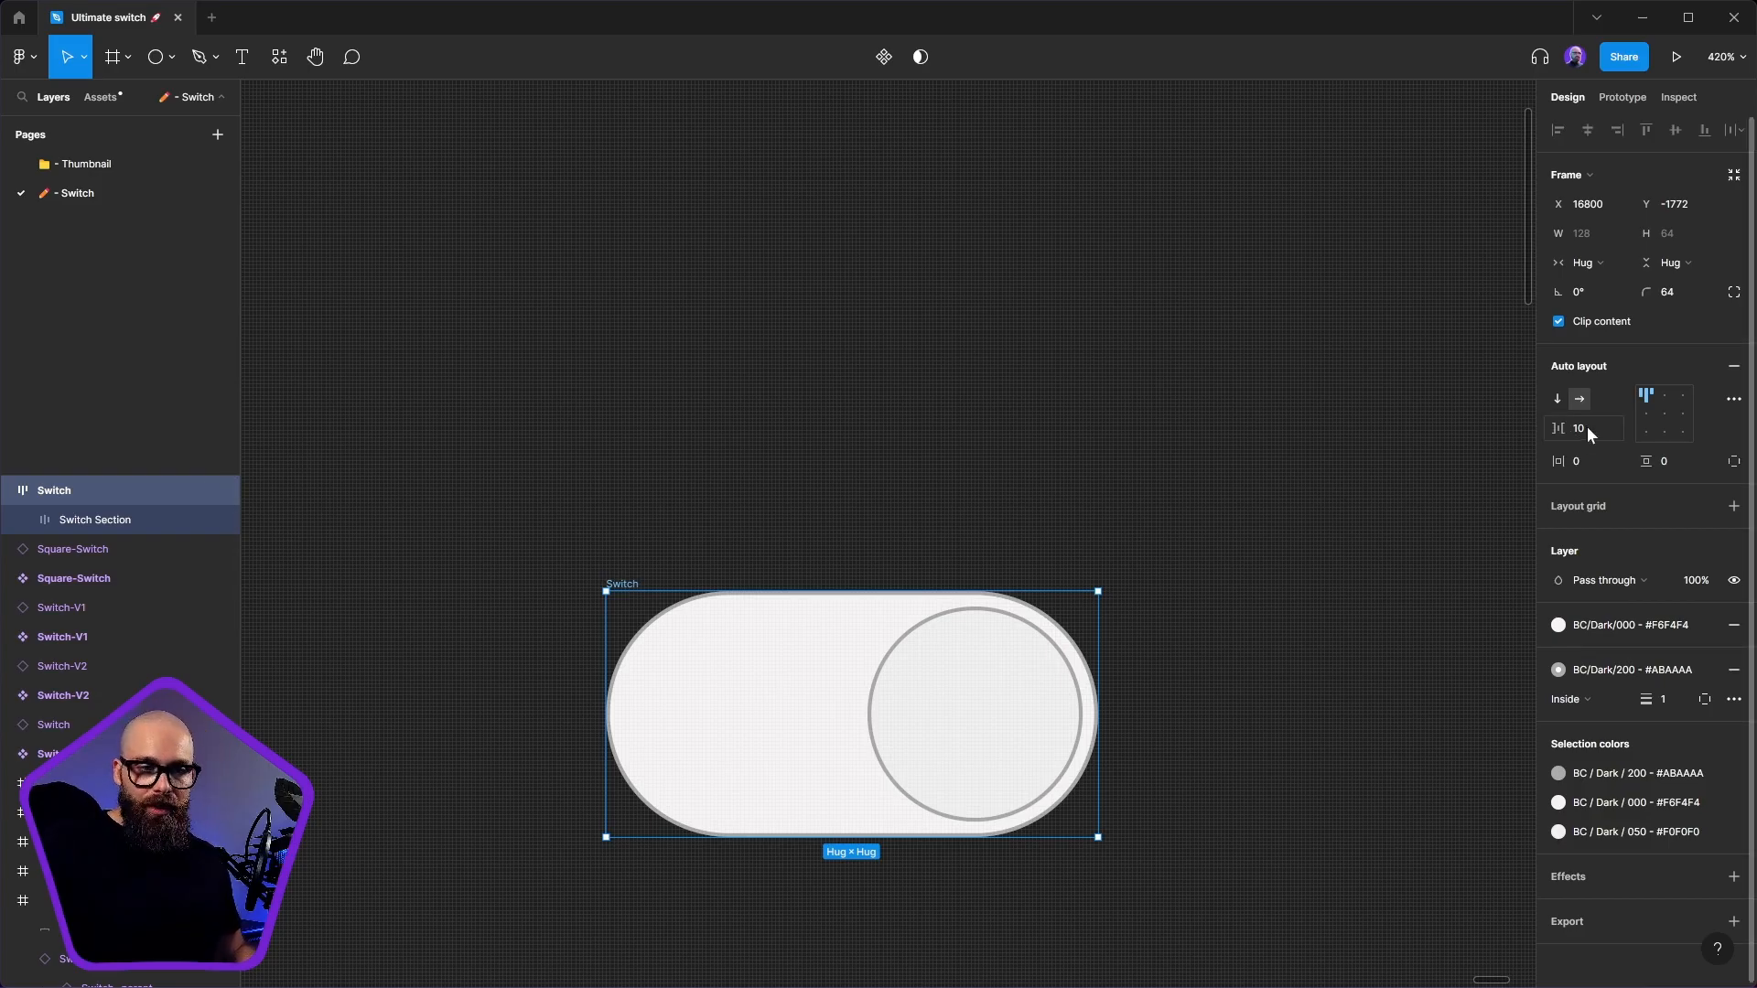
key(Return)
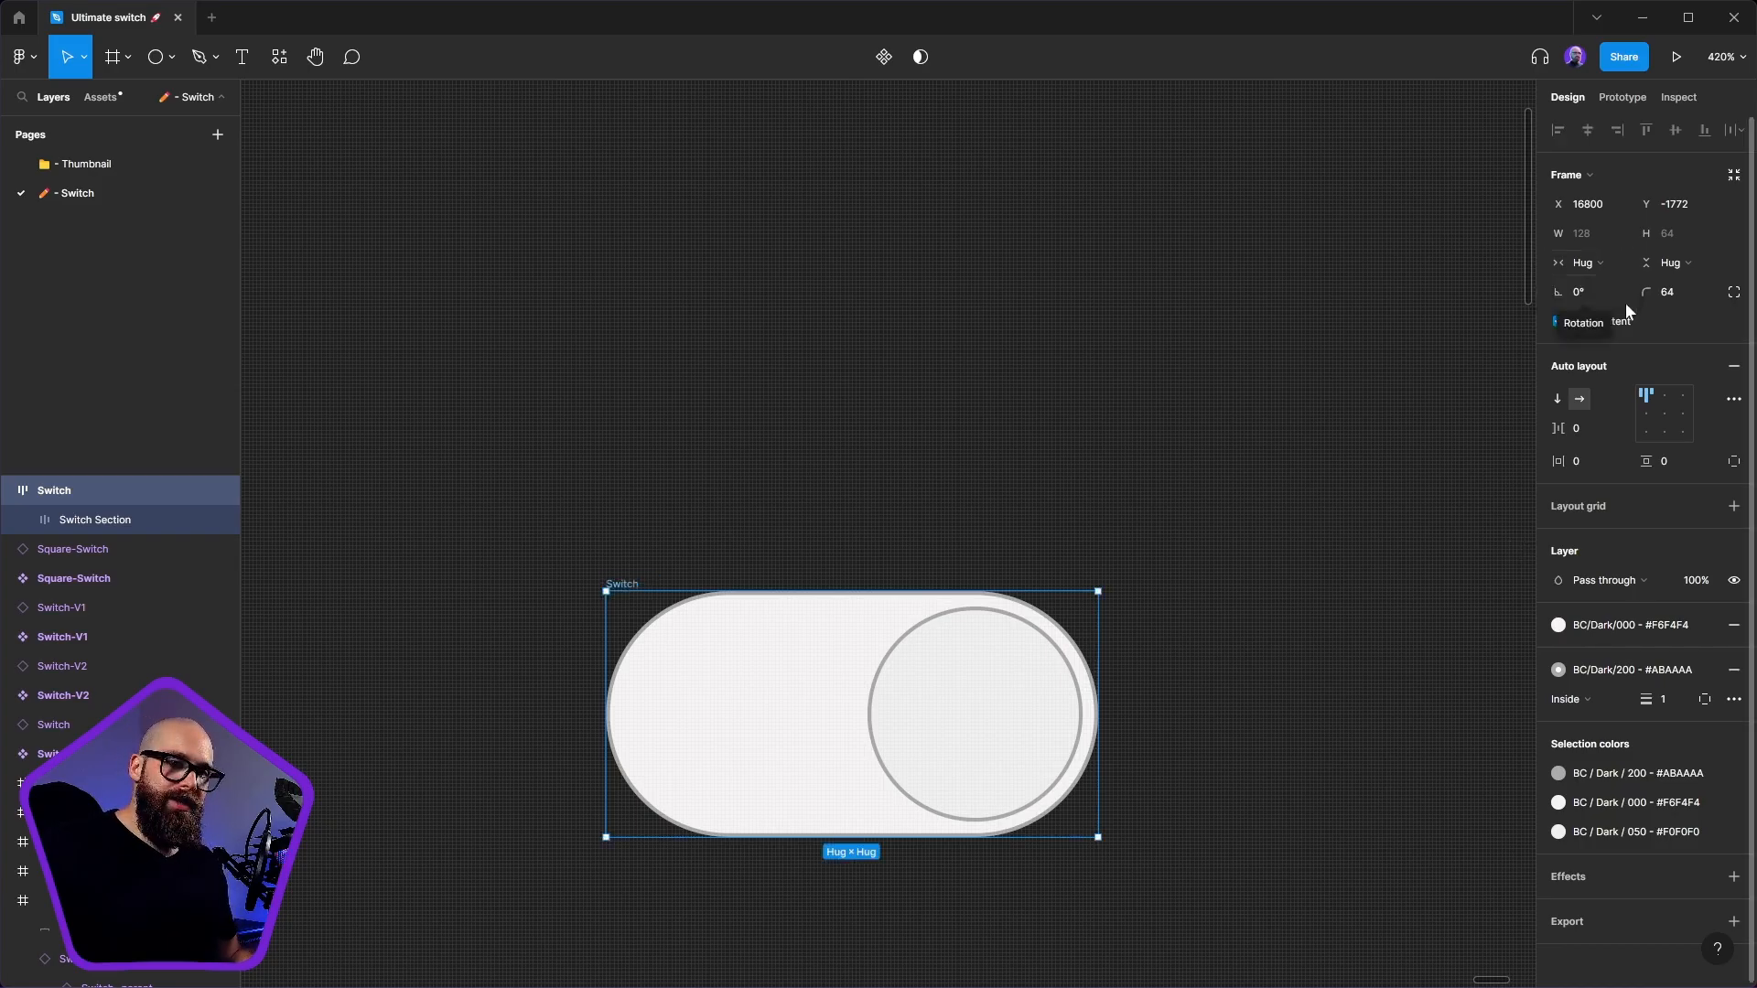
- Set the Switch frame's horizontal and vertical resizing to Fixed
click(1590, 263)
click(1624, 239)
click(1658, 265)
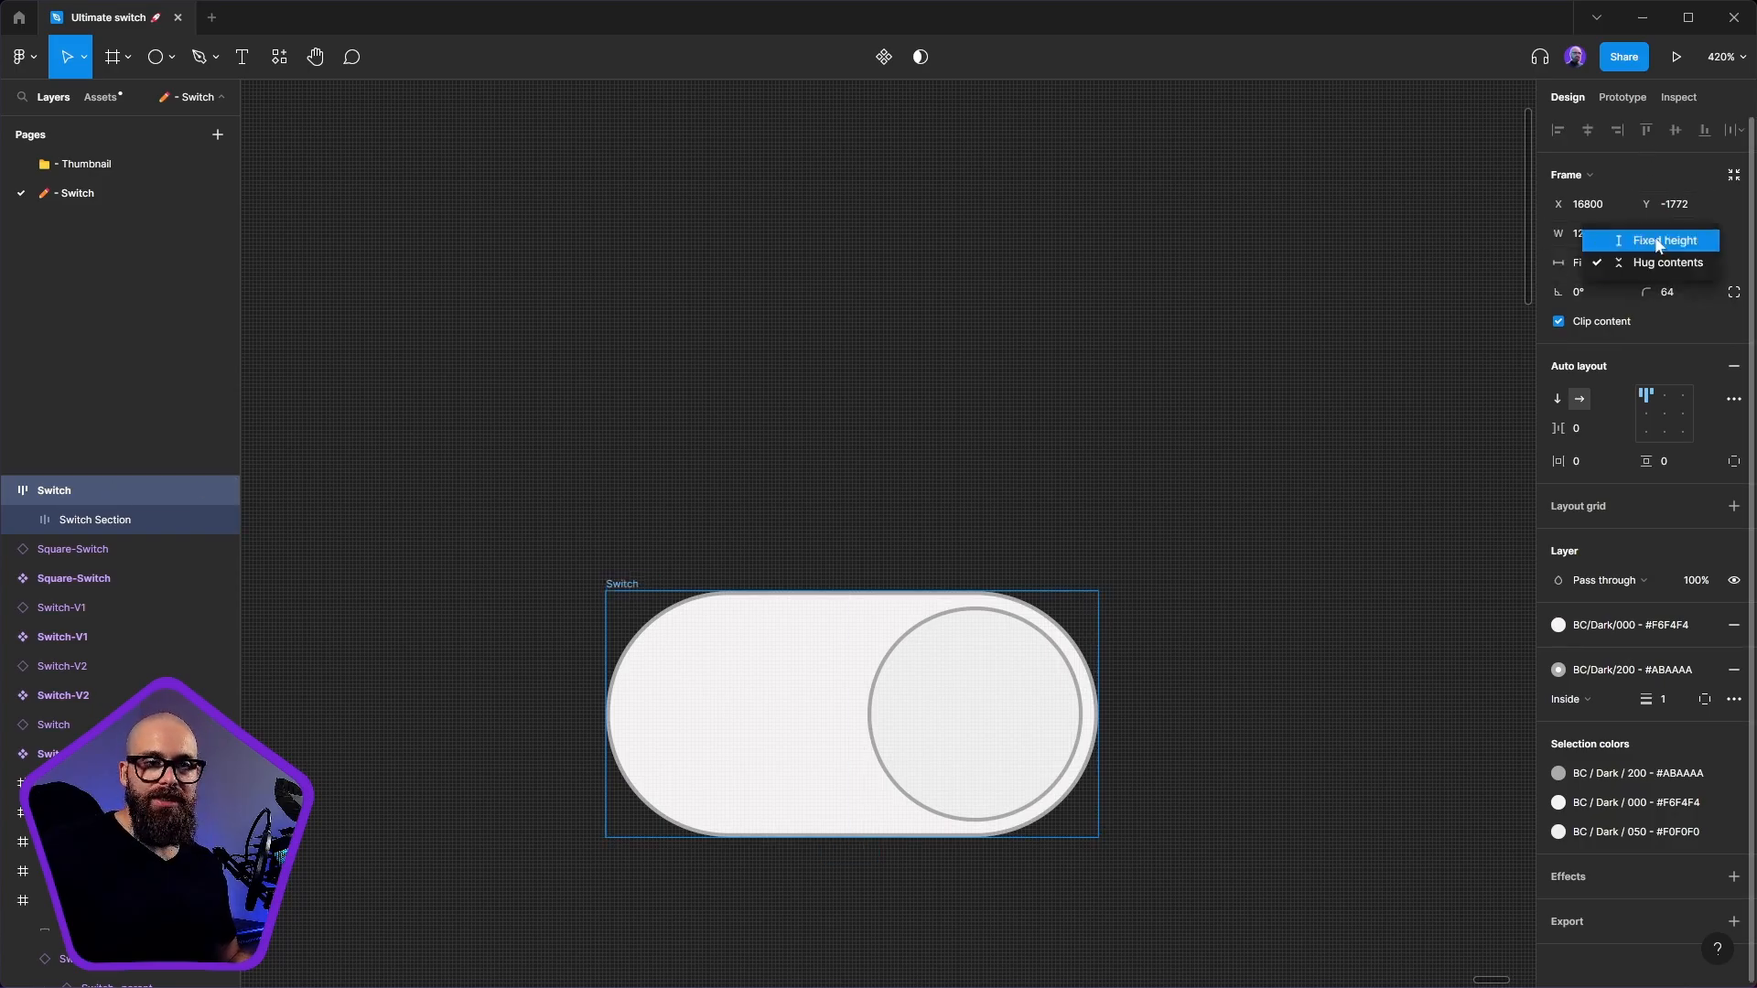
click(1661, 241)
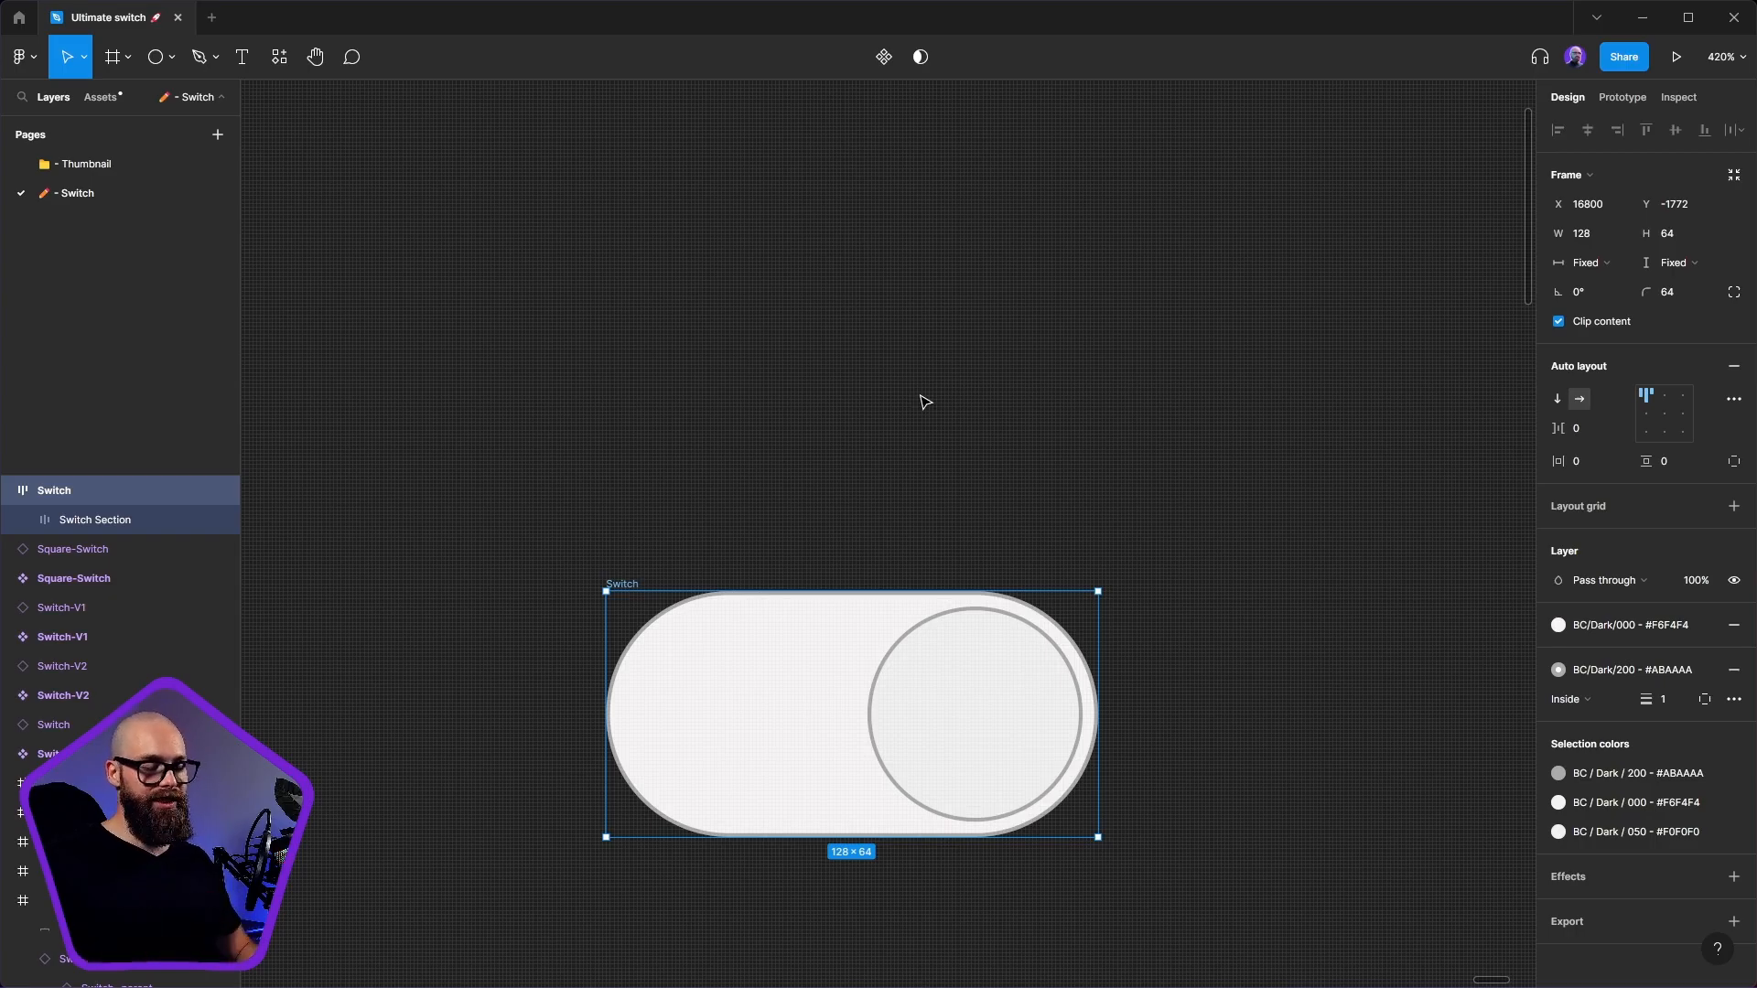
- Try enlarging the Switch frame to about 268 × 100 and undo the resize
click(933, 431)
click(626, 585)
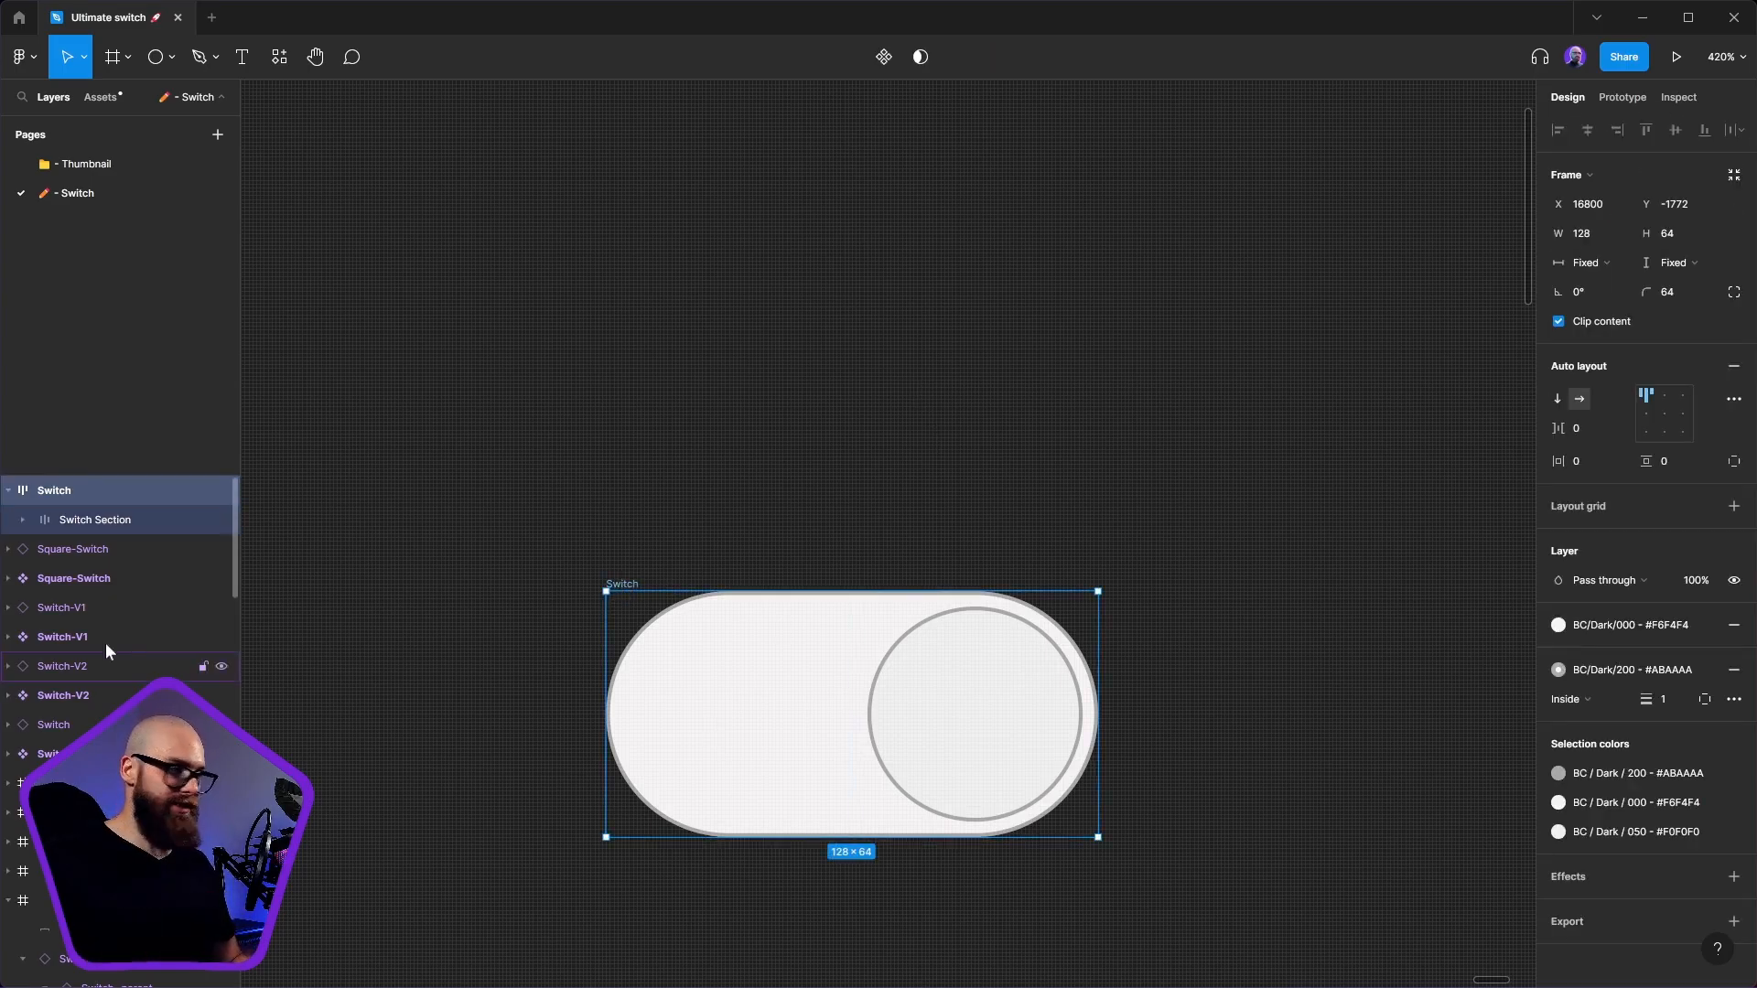
drag(1101, 837, 1443, 919)
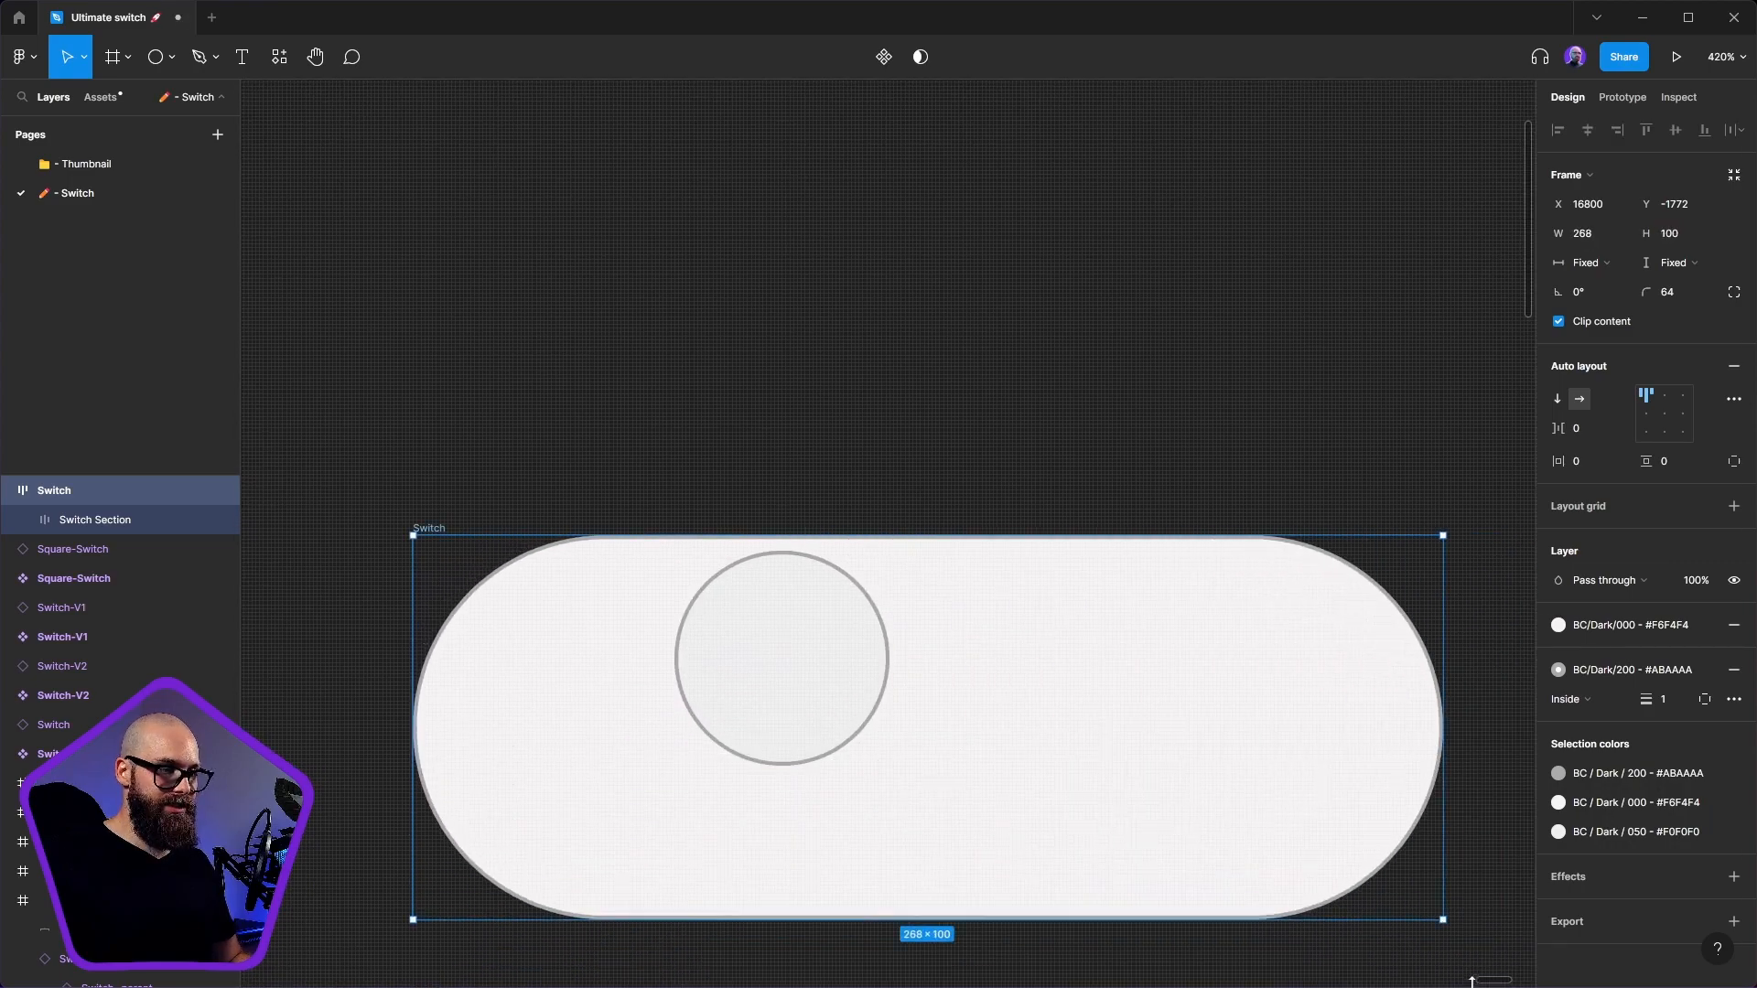
key(ctrl+z)
- Set Switch Section's horizontal resizing to Fill container and keep its vertical resizing on Hug contents
click(63, 520)
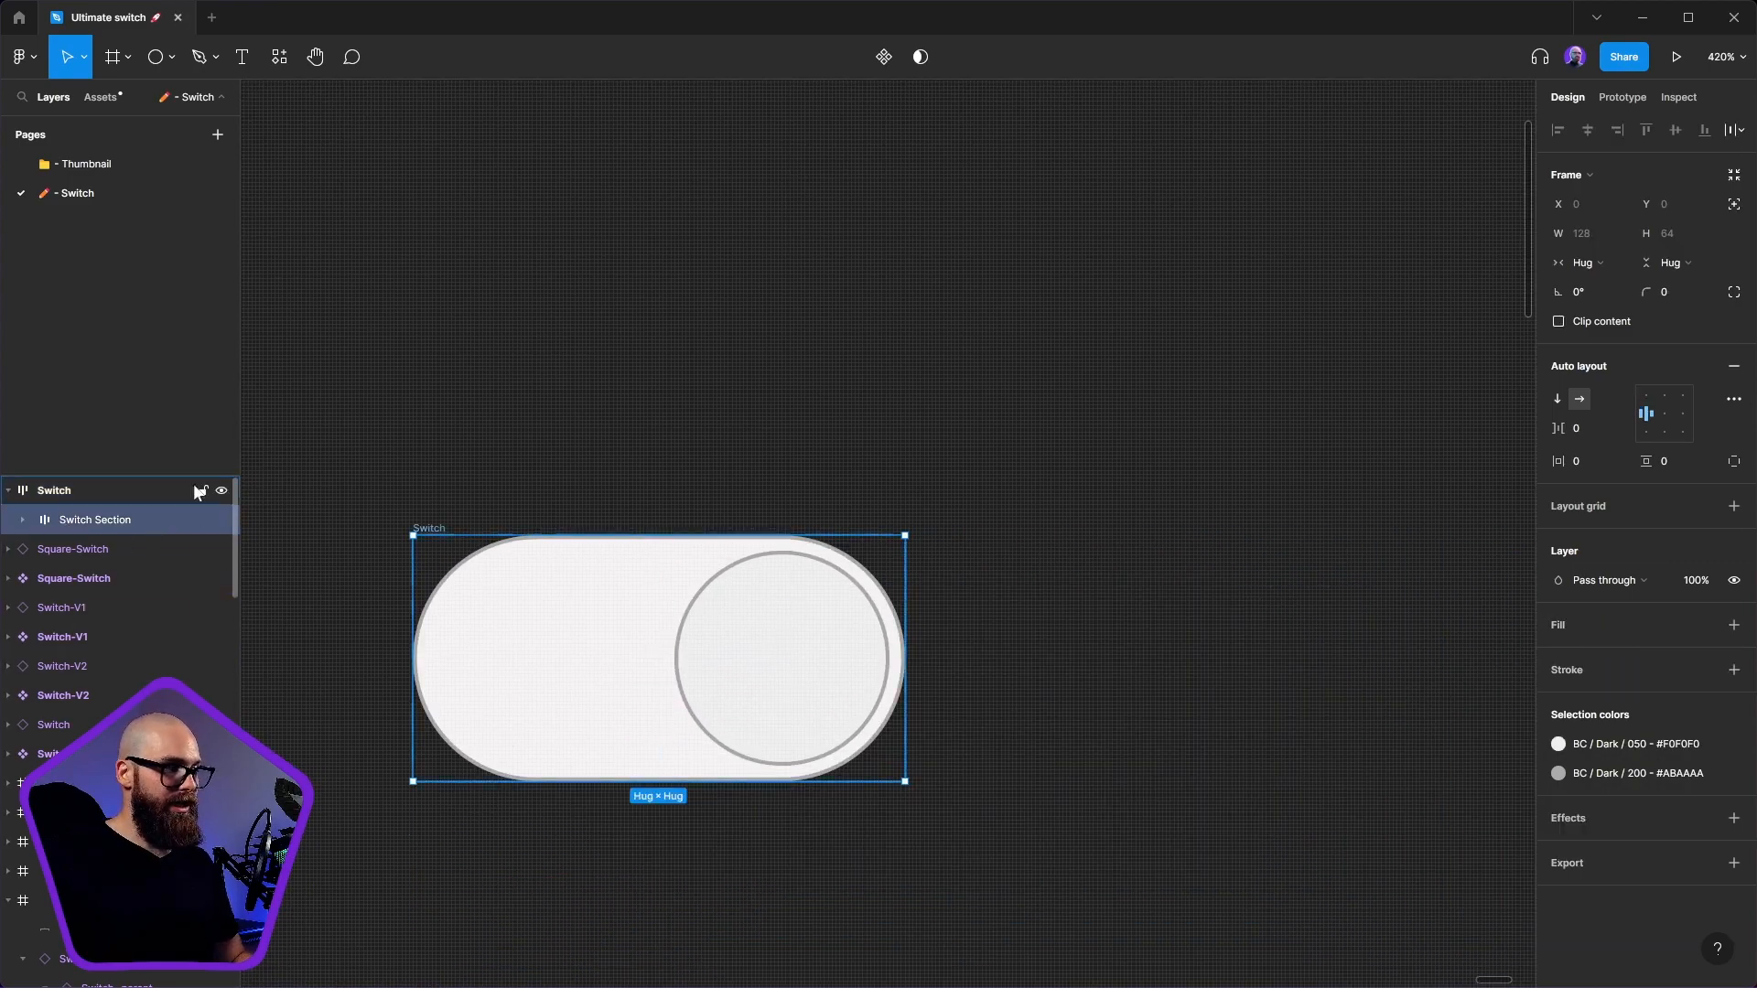
click(1580, 273)
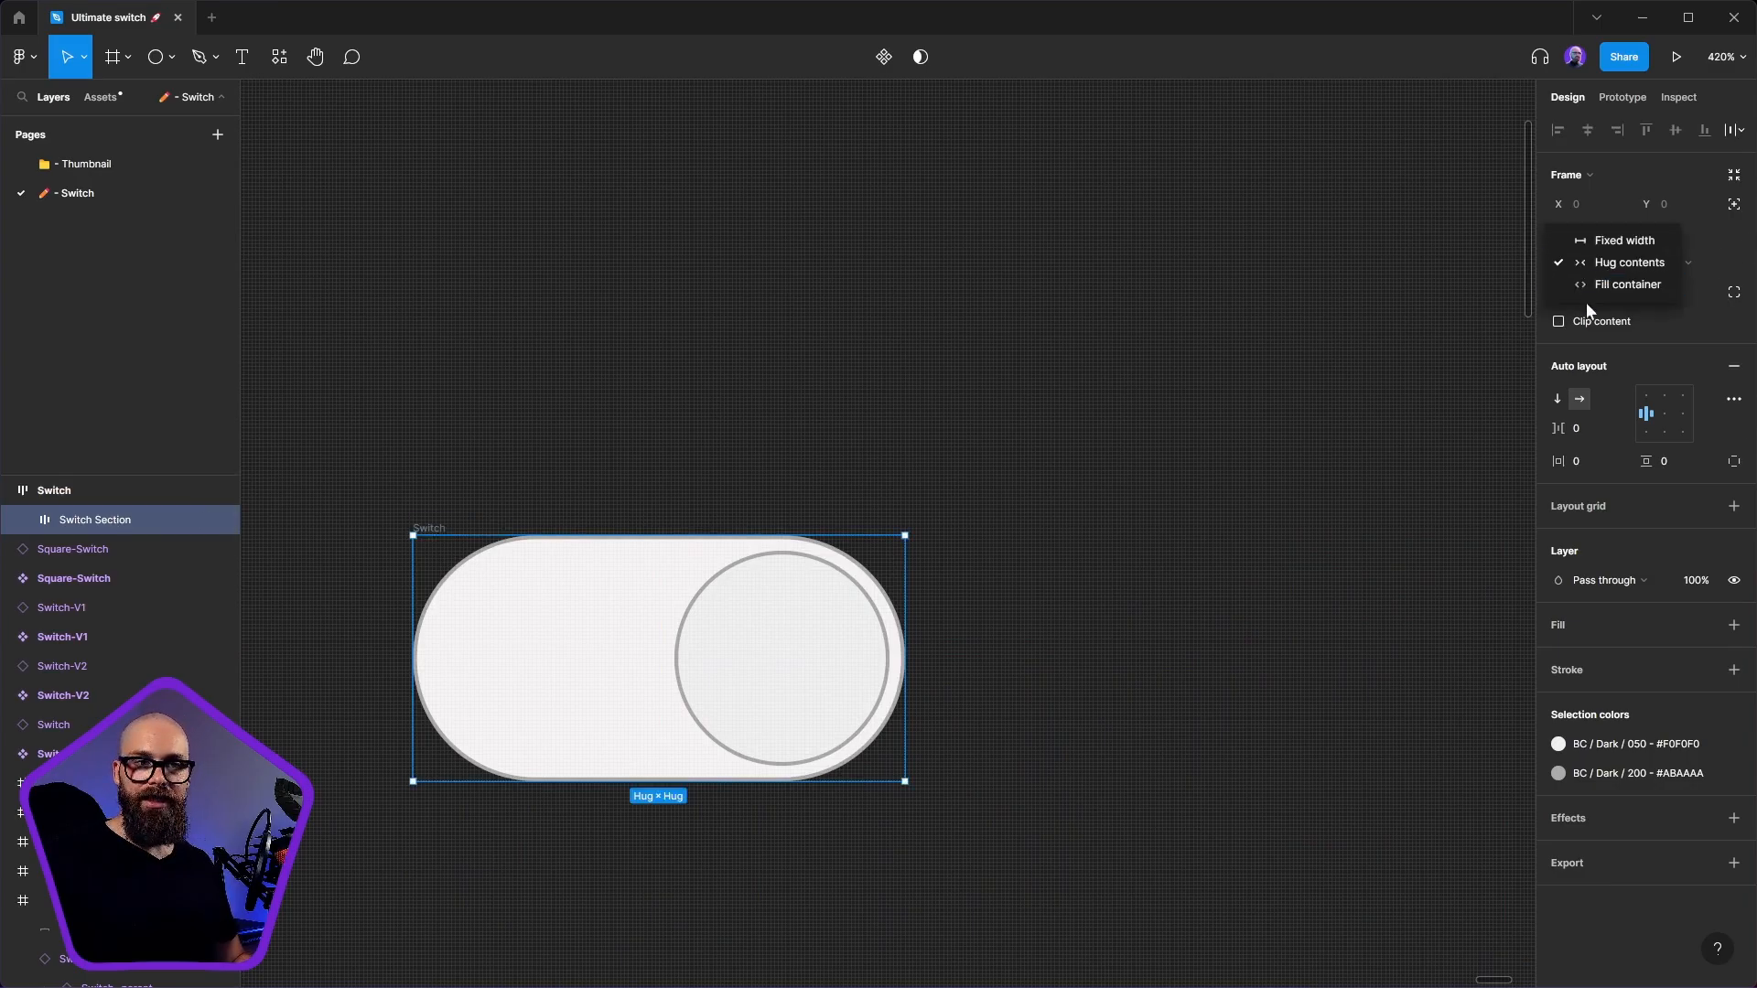
click(1590, 288)
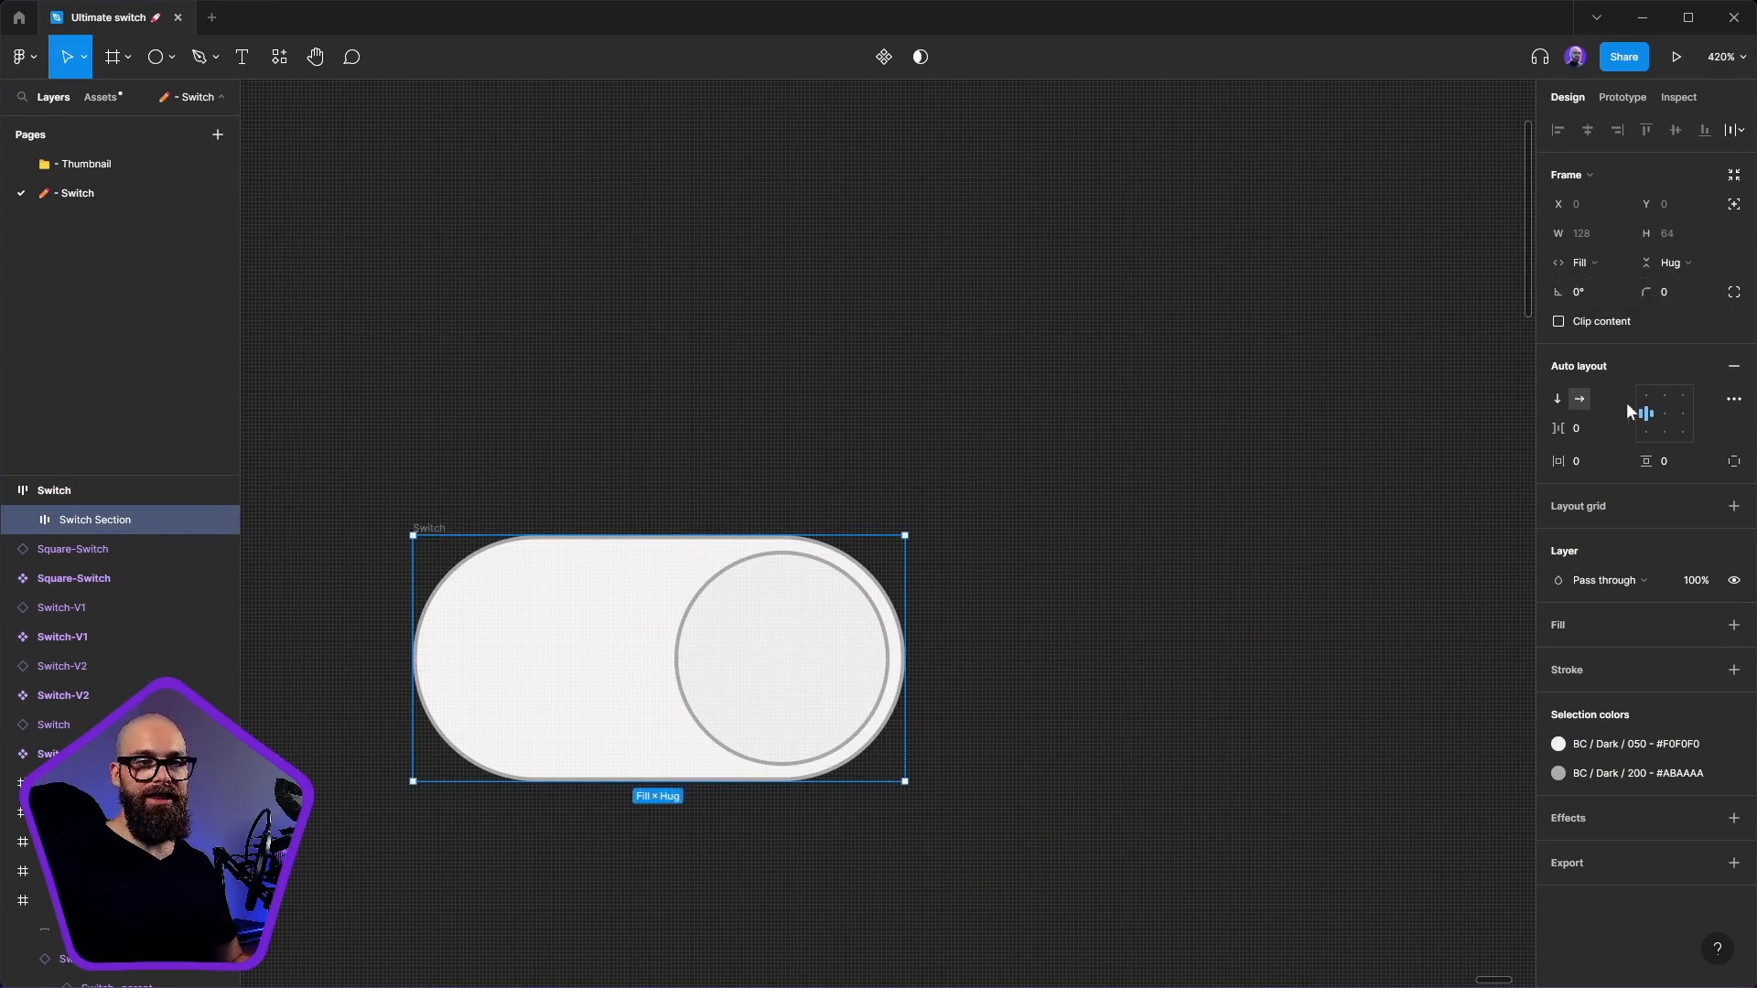
click(1672, 265)
click(1729, 253)
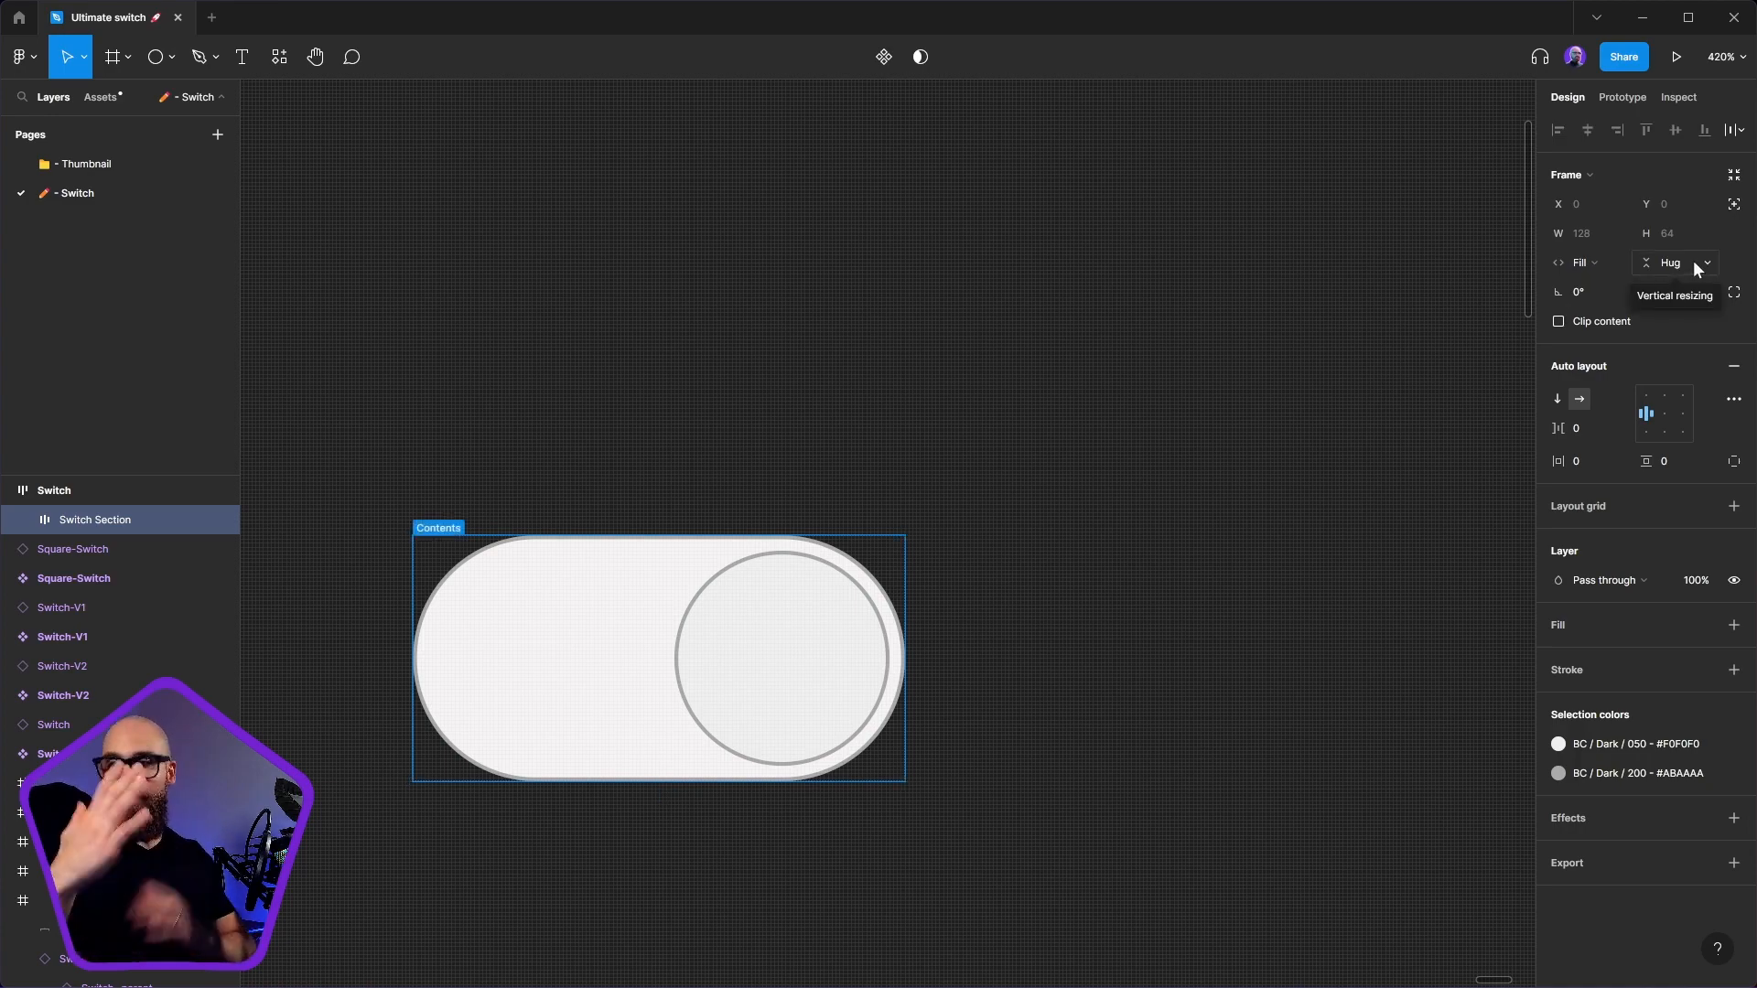
- Stretch the Switch frame horizontally to about 264 wide to test its resizing
click(1023, 382)
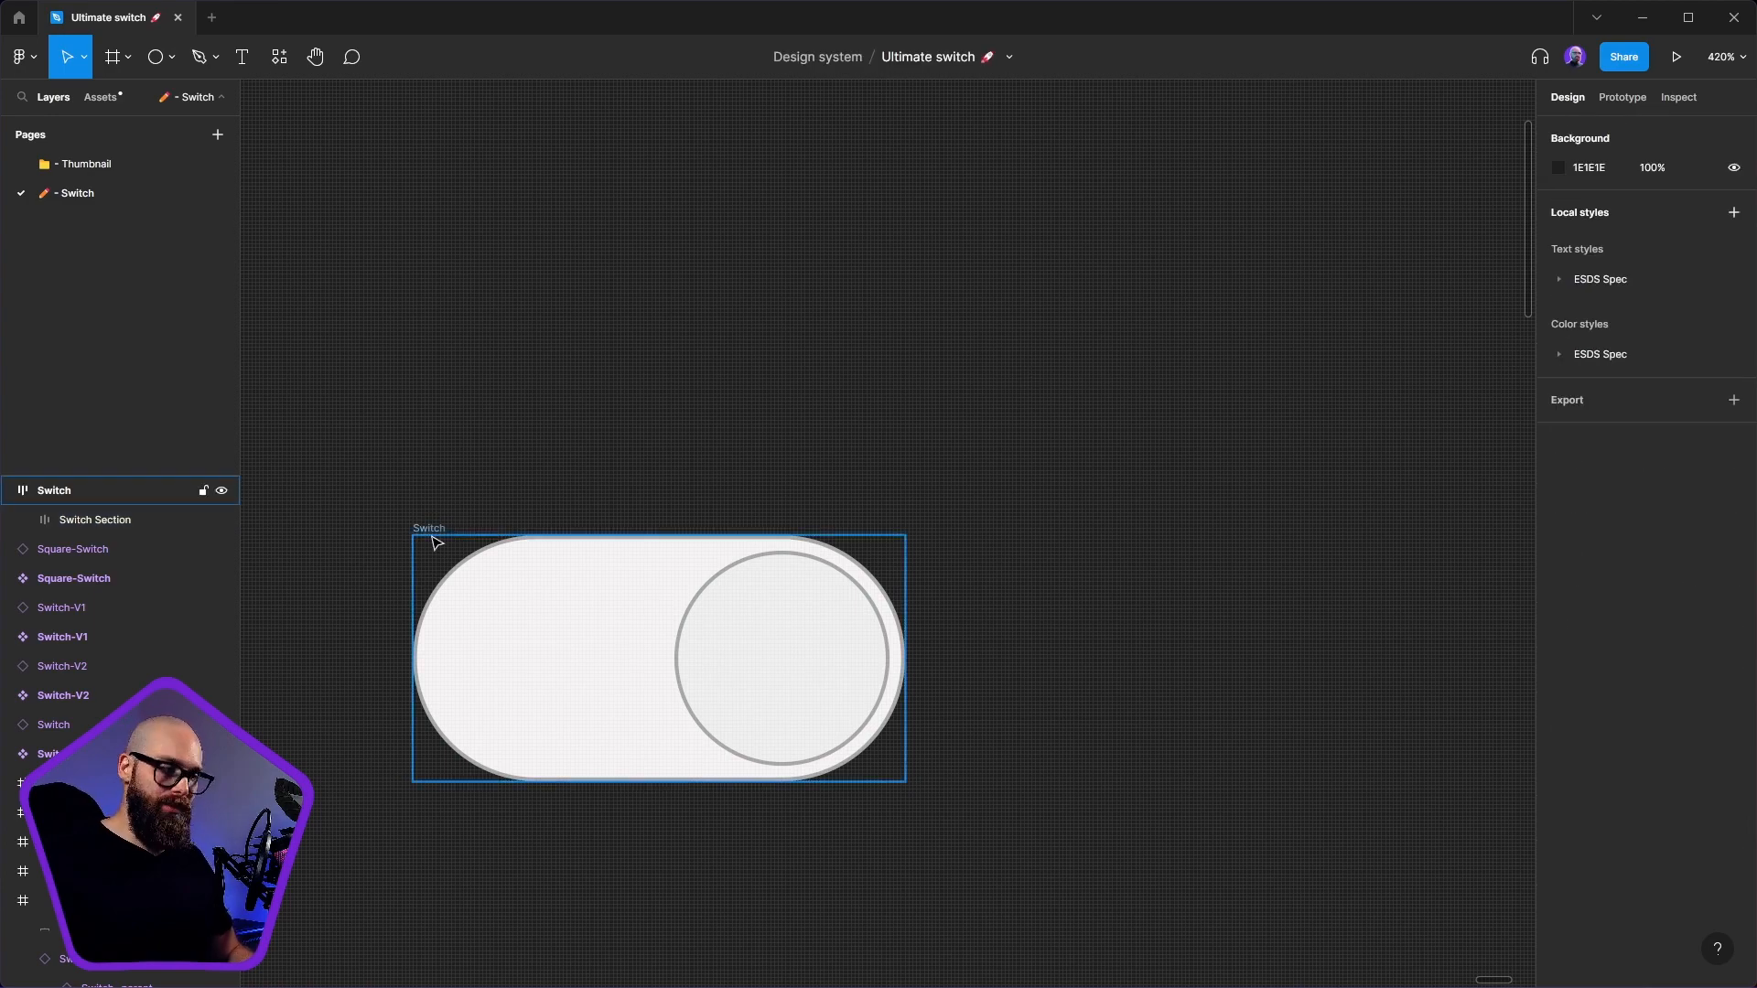
click(434, 533)
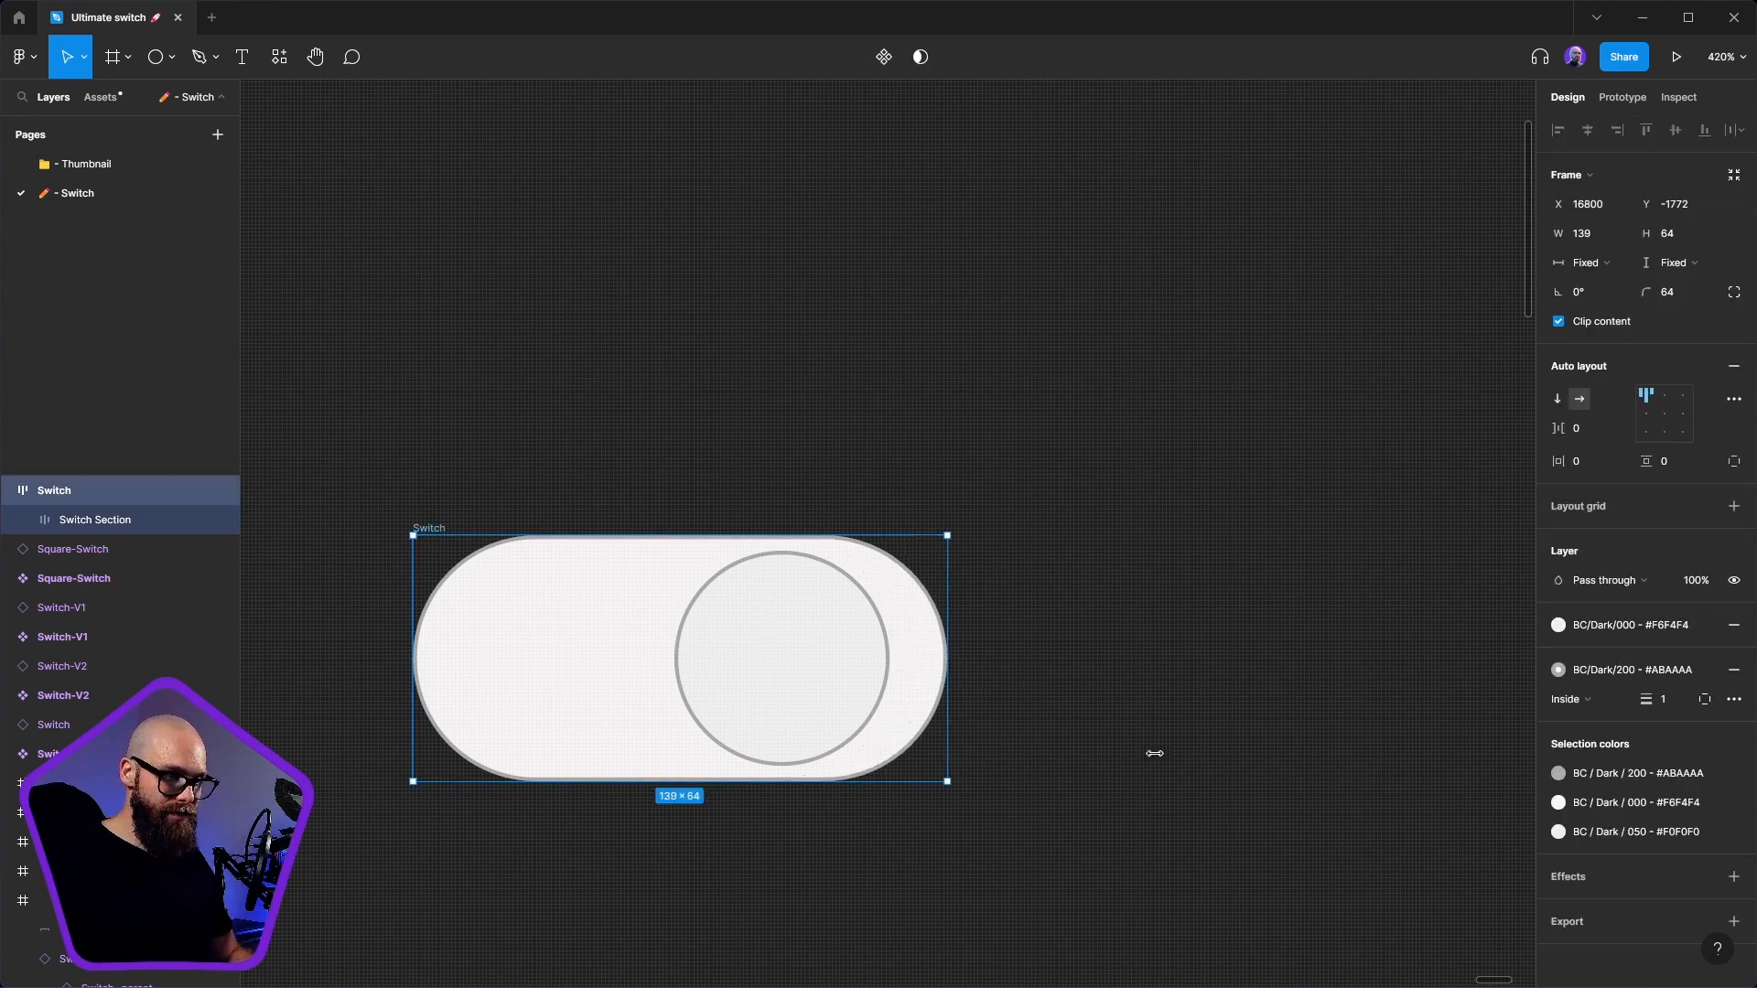
drag(1138, 741, 1390, 741)
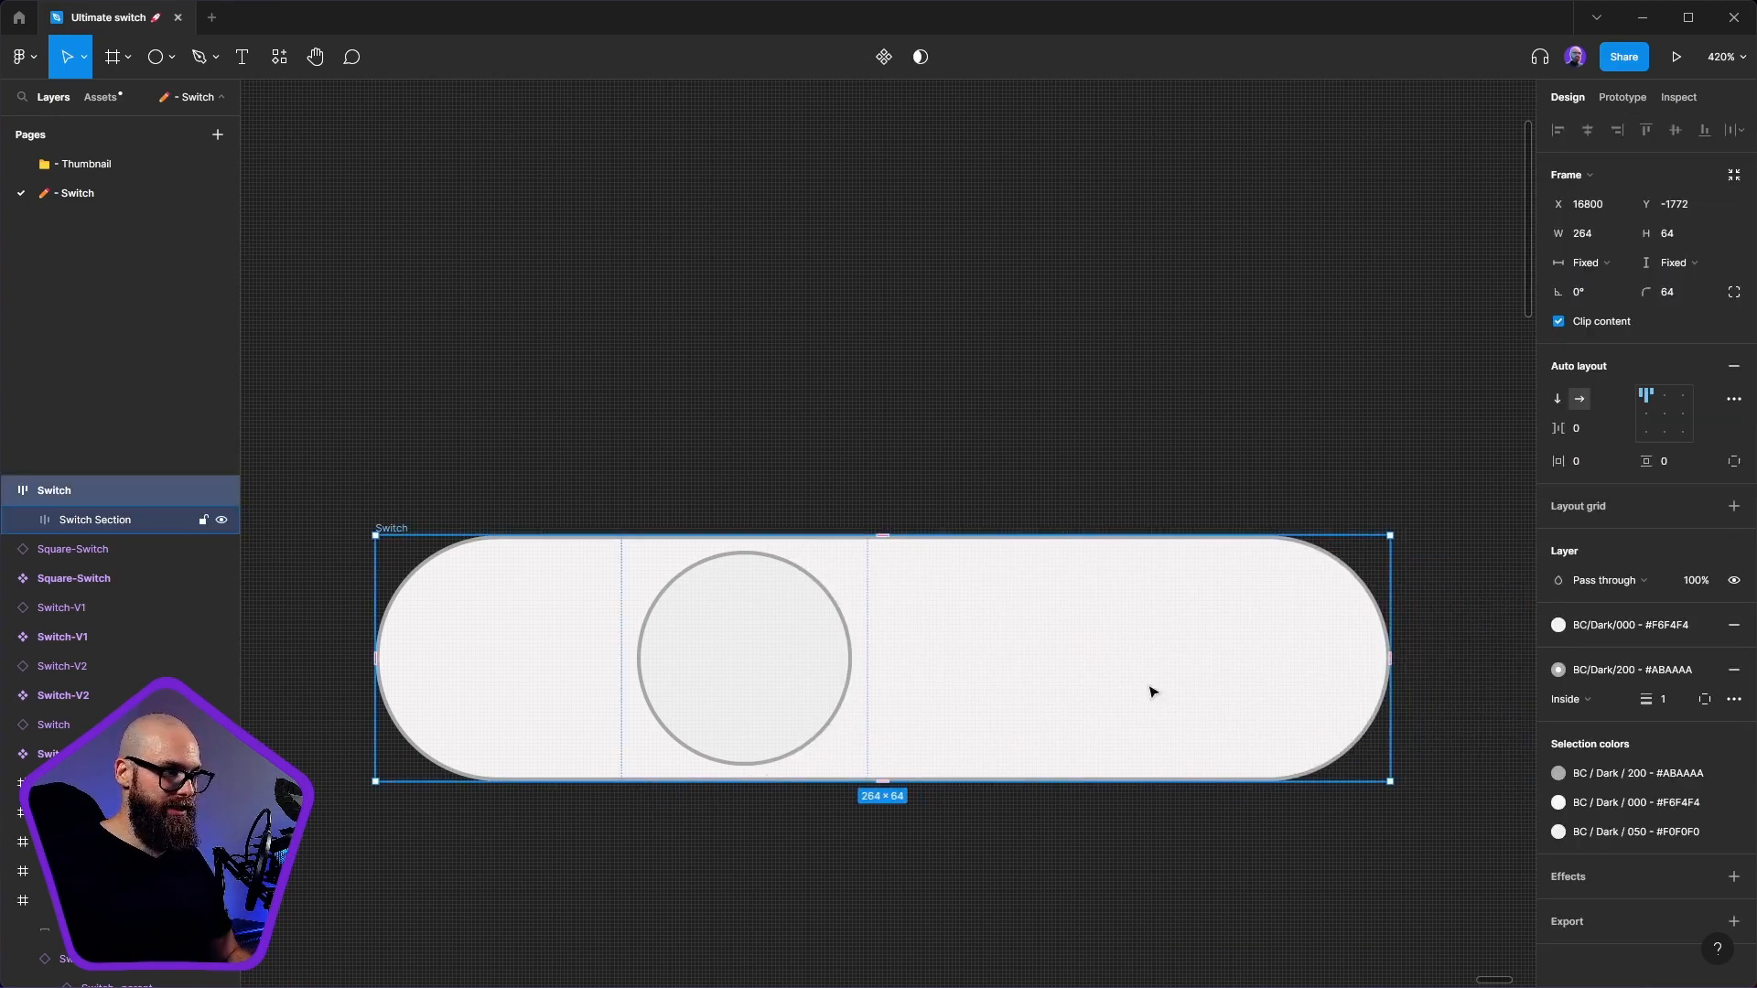
- Try Fill container as the Spacer frame's horizontal resizing, resize the Switch frame to test it, and undo both changes
double_click(808, 691)
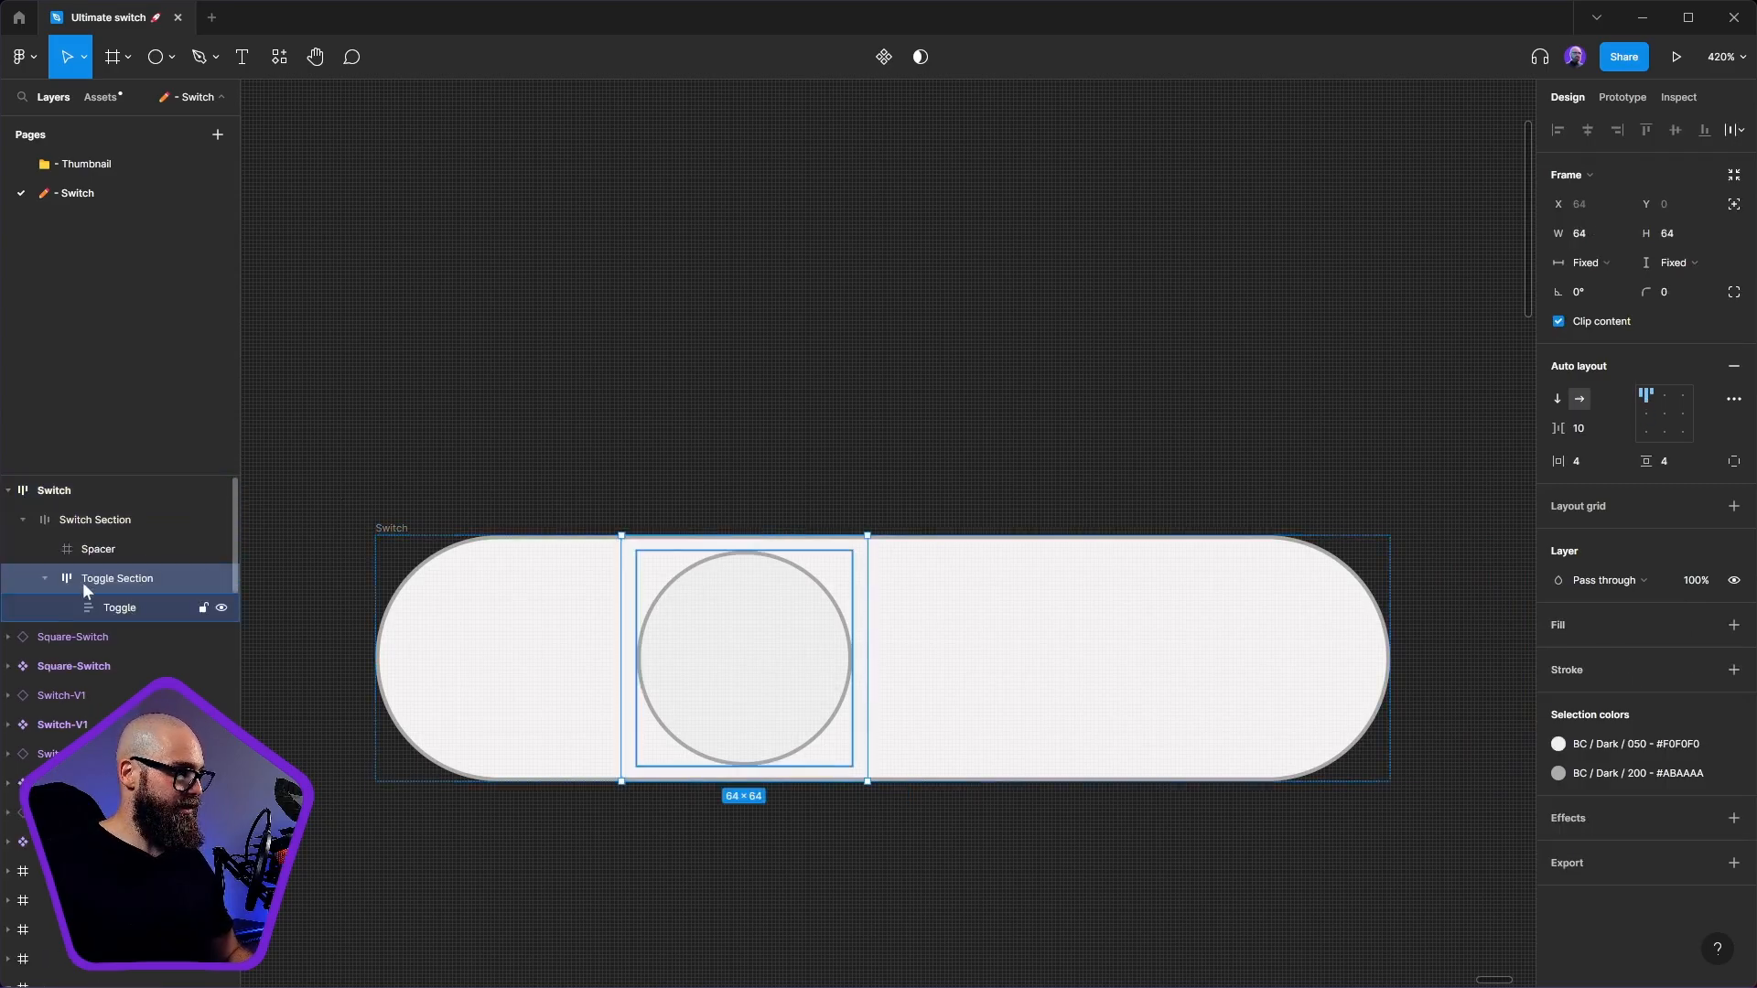
click(157, 606)
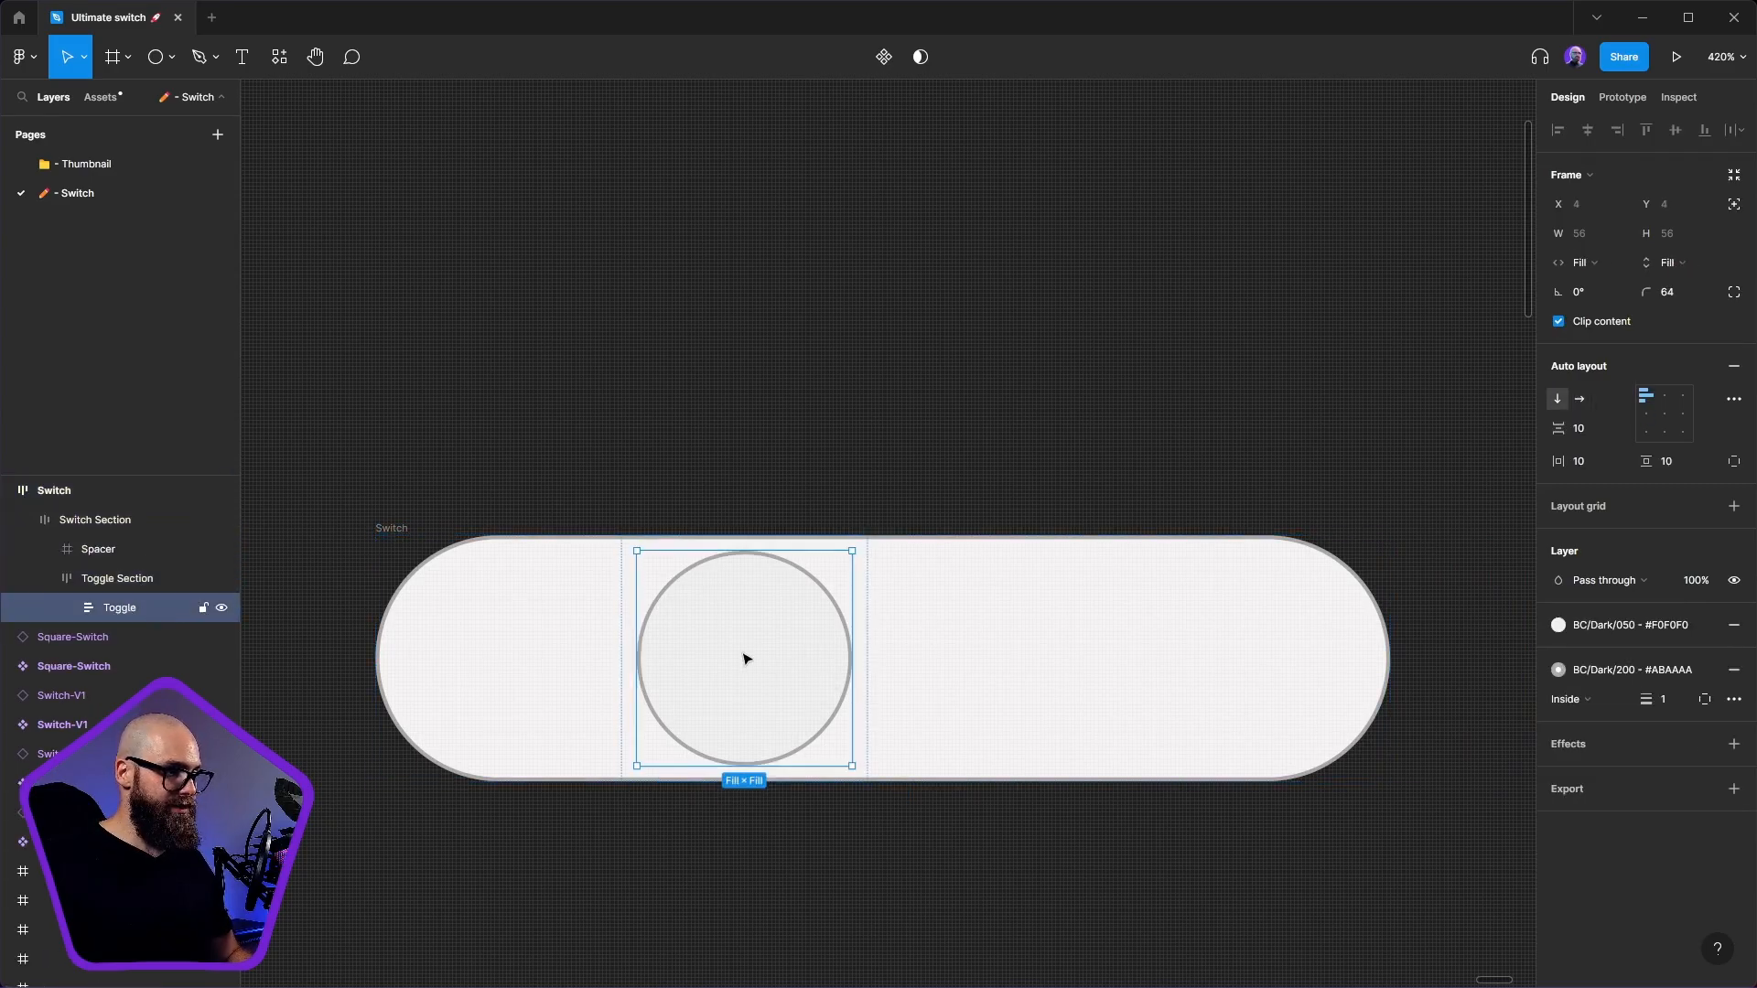
click(575, 597)
click(1600, 263)
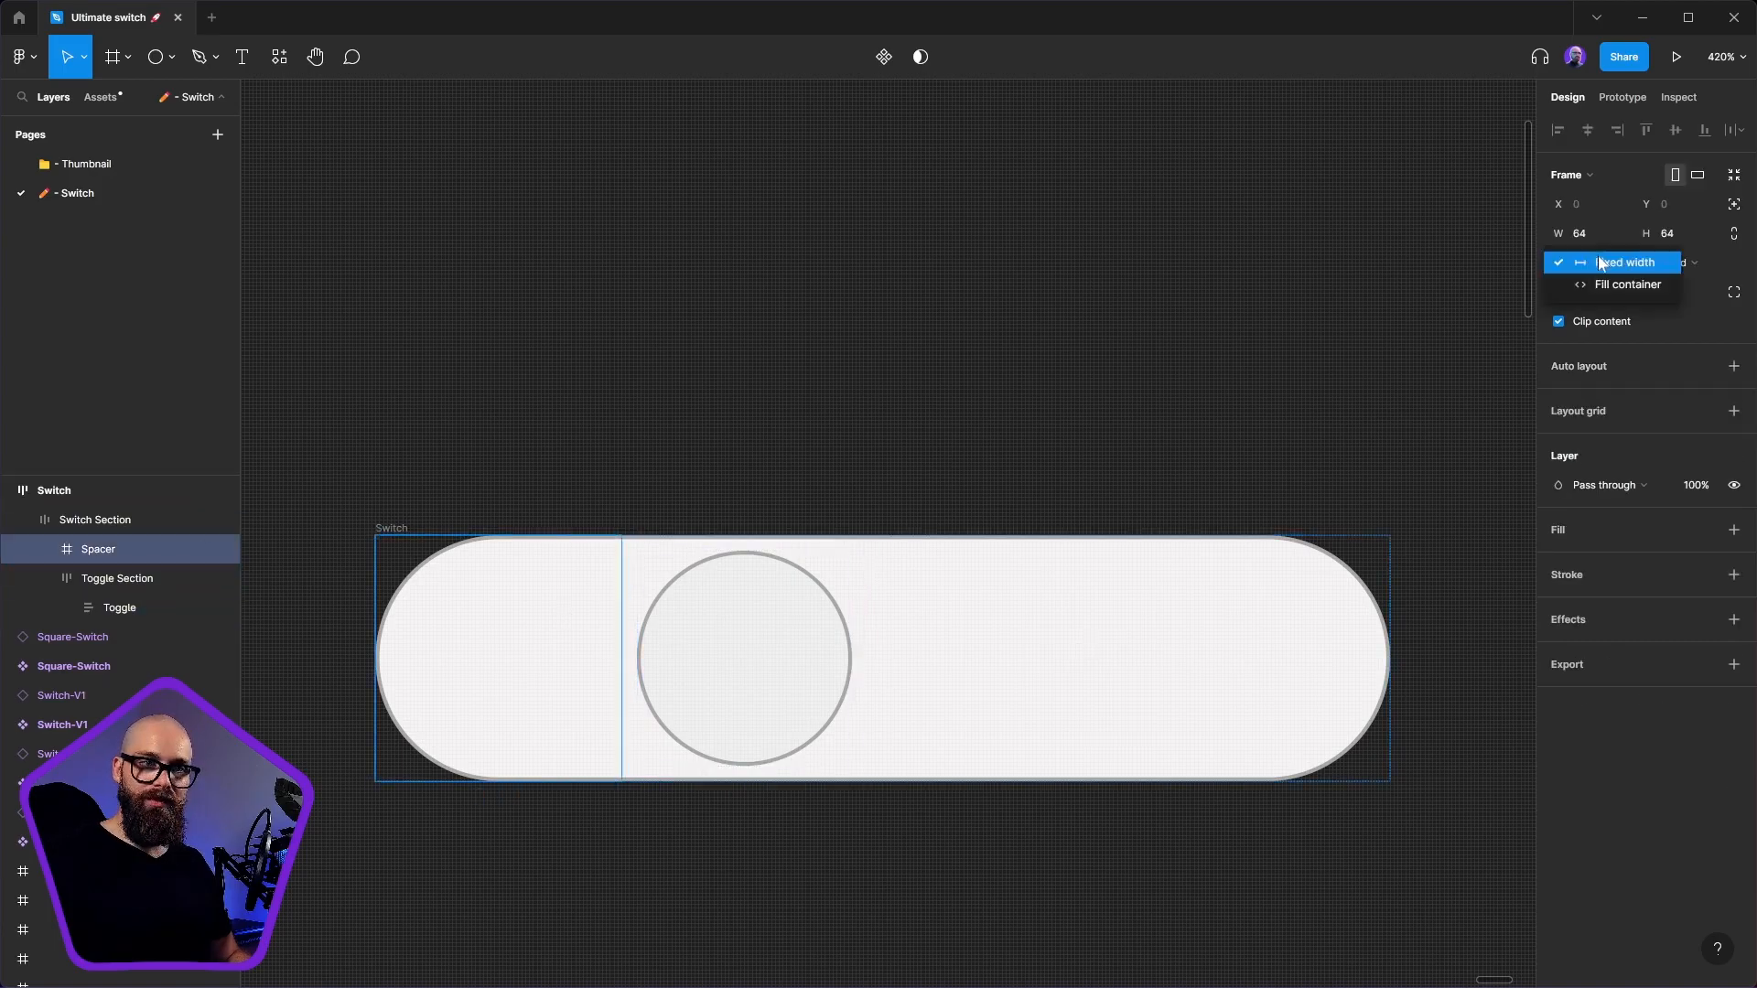
click(1610, 284)
click(1019, 470)
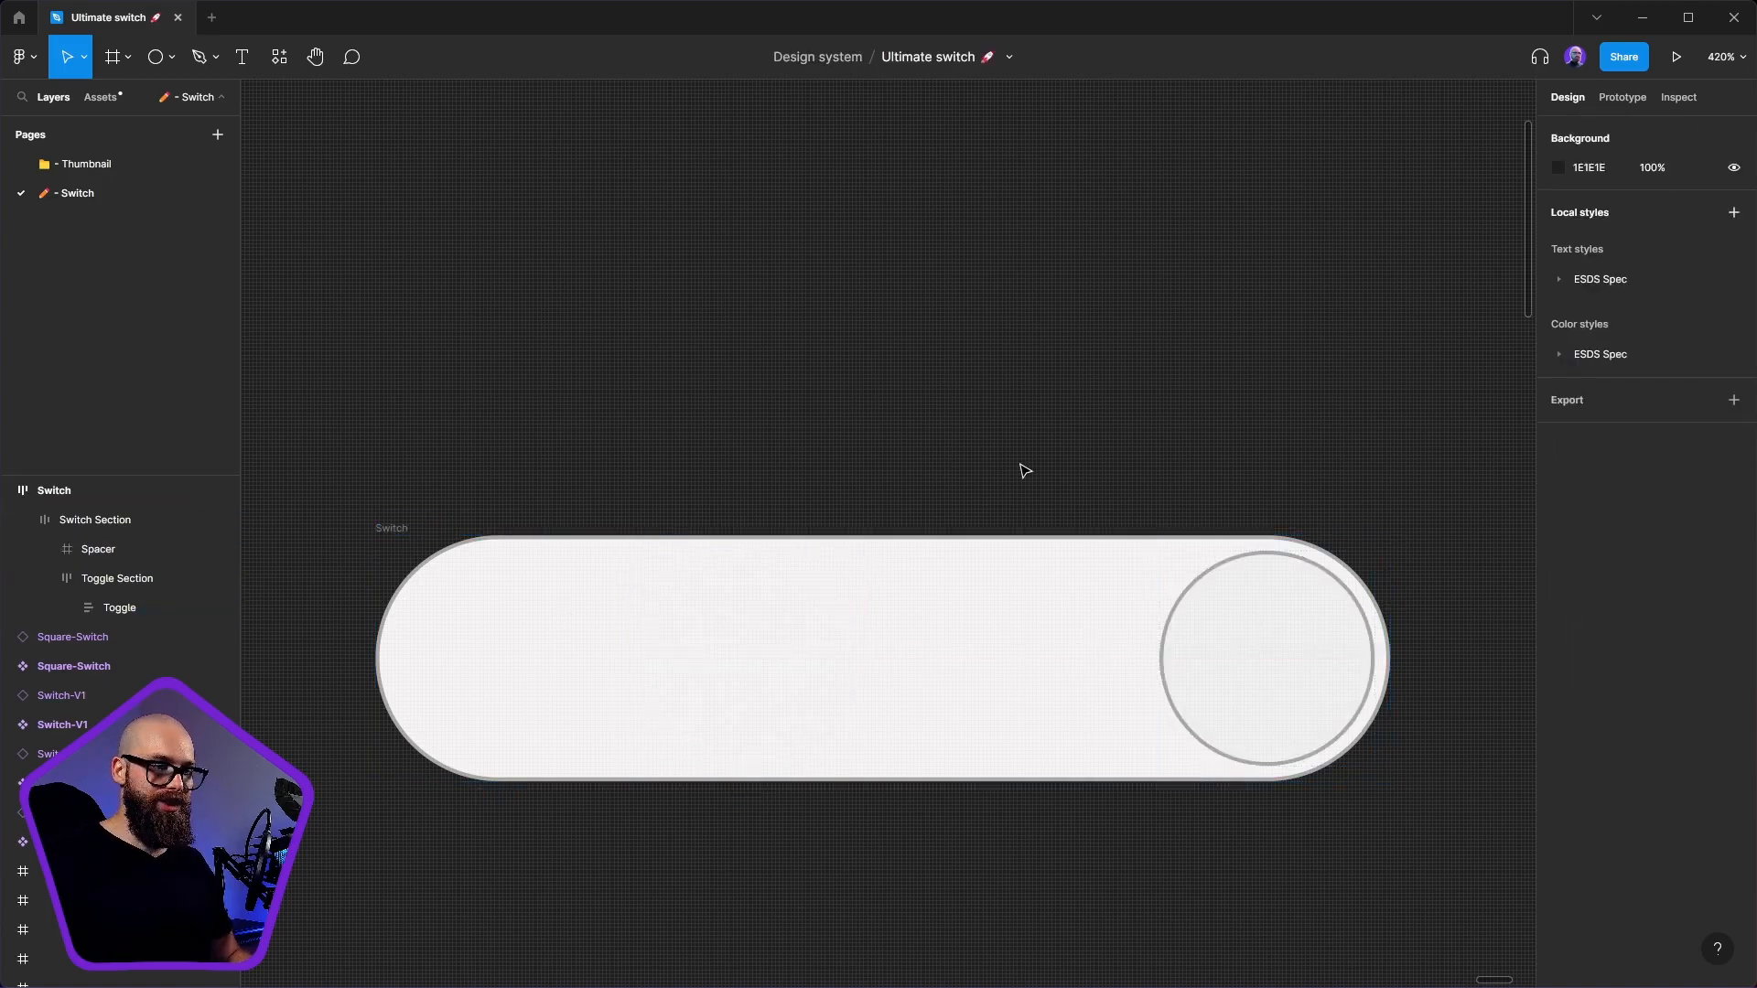
click(367, 523)
drag(1389, 557, 1267, 613)
key(ctrl+z)
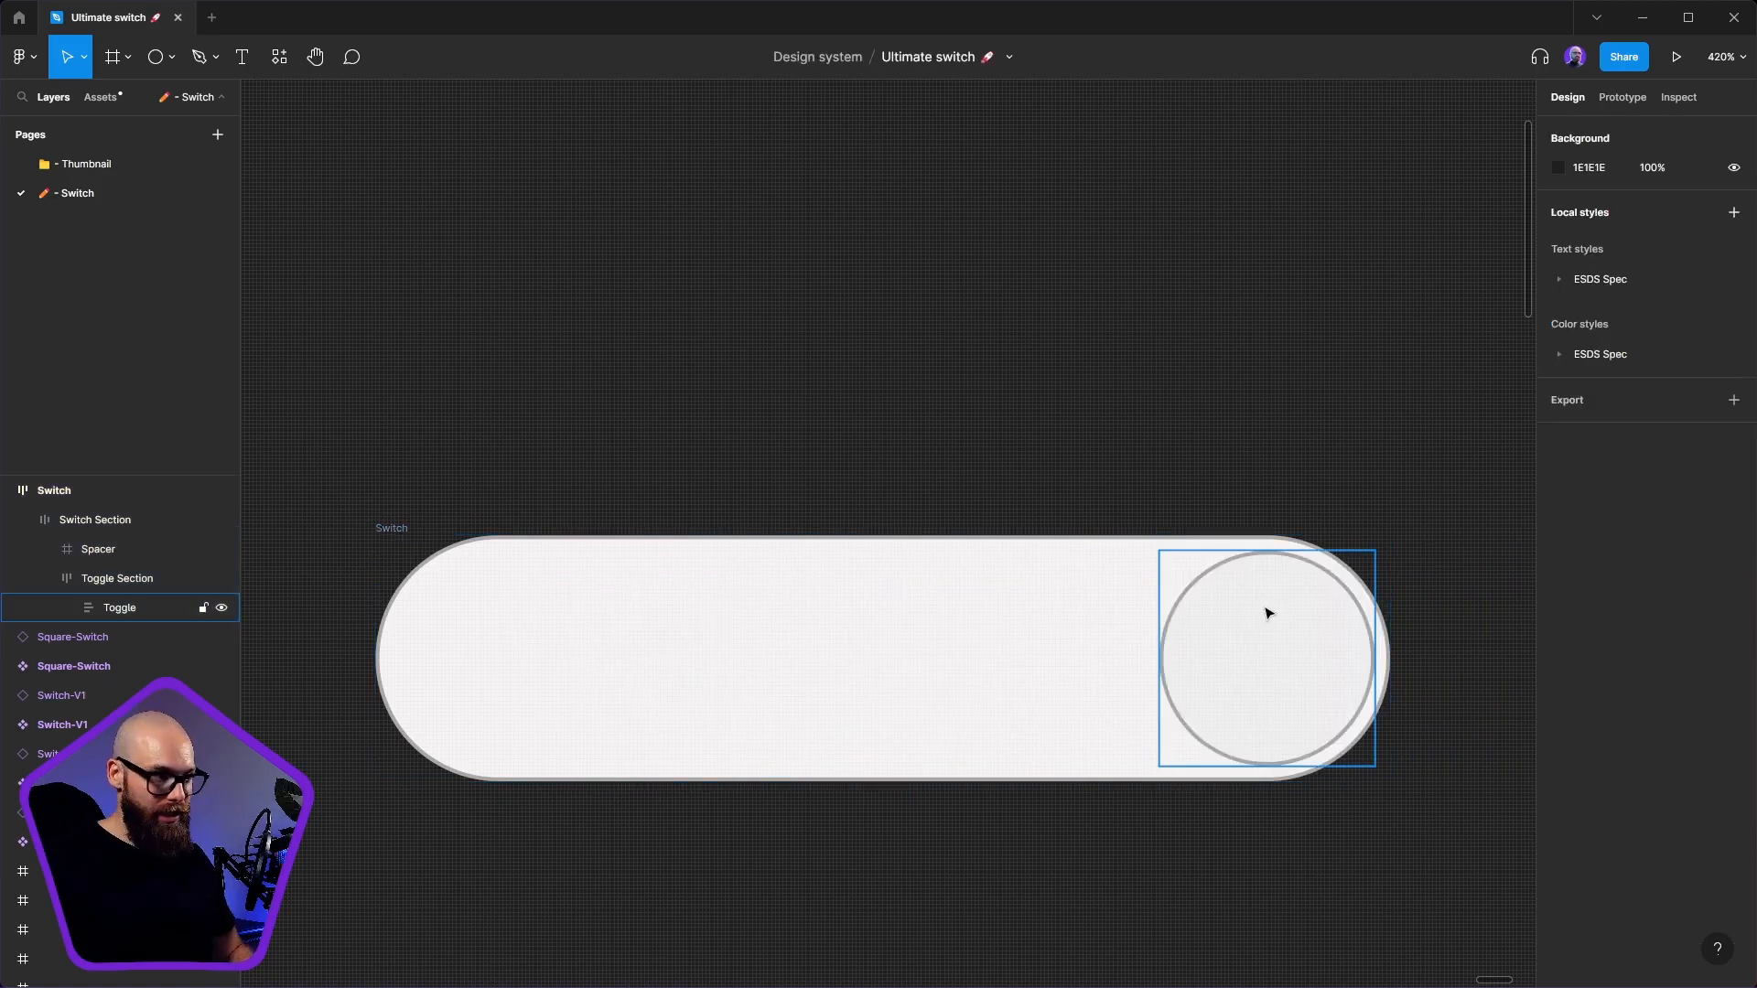
key(ctrl+z)
key(ctrl+z)
- Try Hug contents as the Switch frame's horizontal resizing and undo it
click(1357, 711)
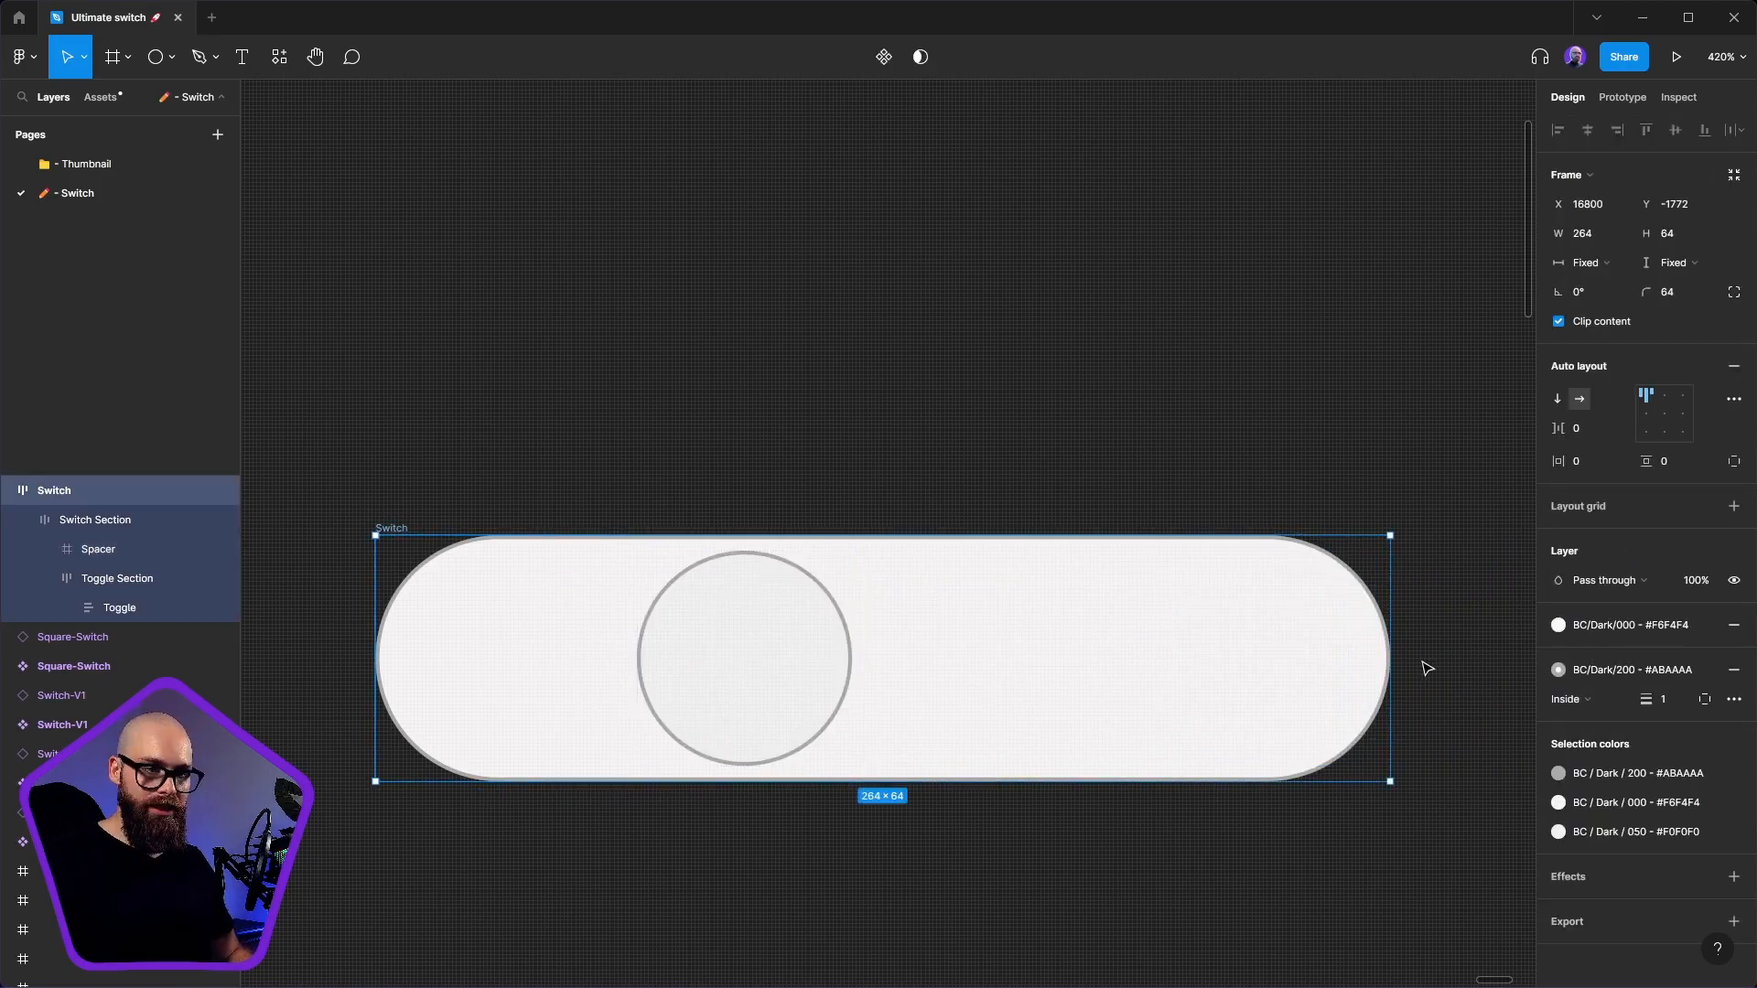
click(1590, 262)
click(1614, 283)
click(1612, 270)
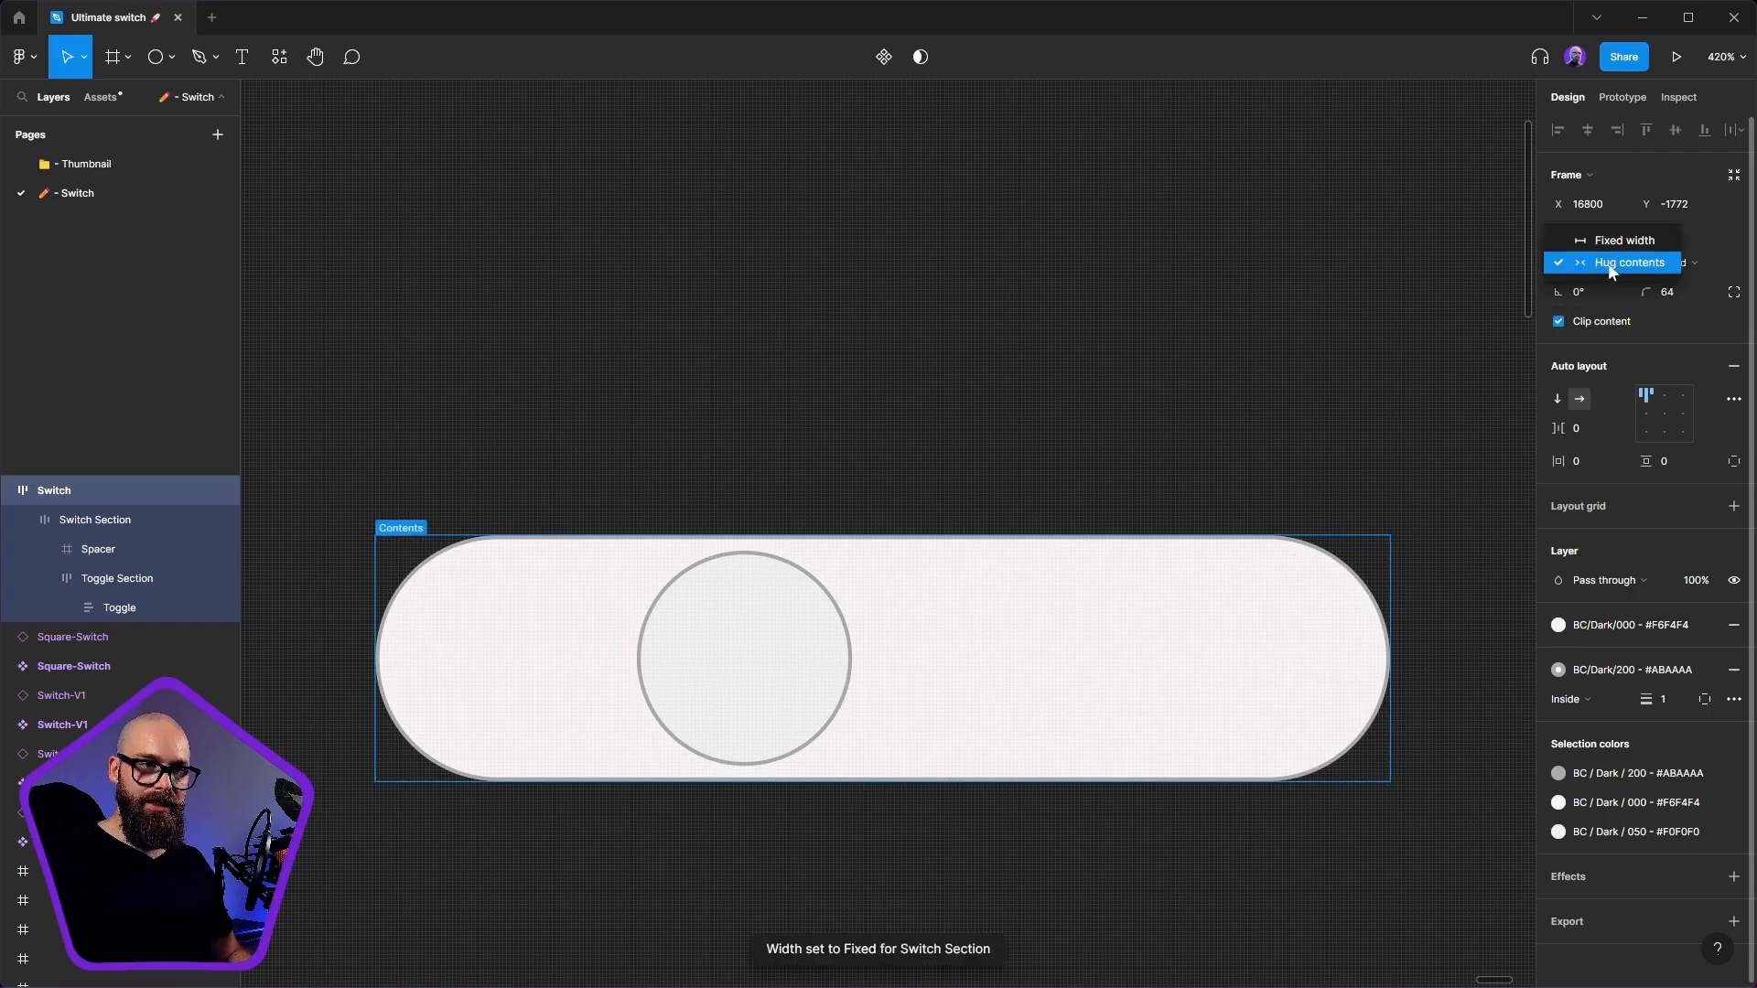
key(ctrl+z)
key(ctrl+z)
key(ctrl+z)
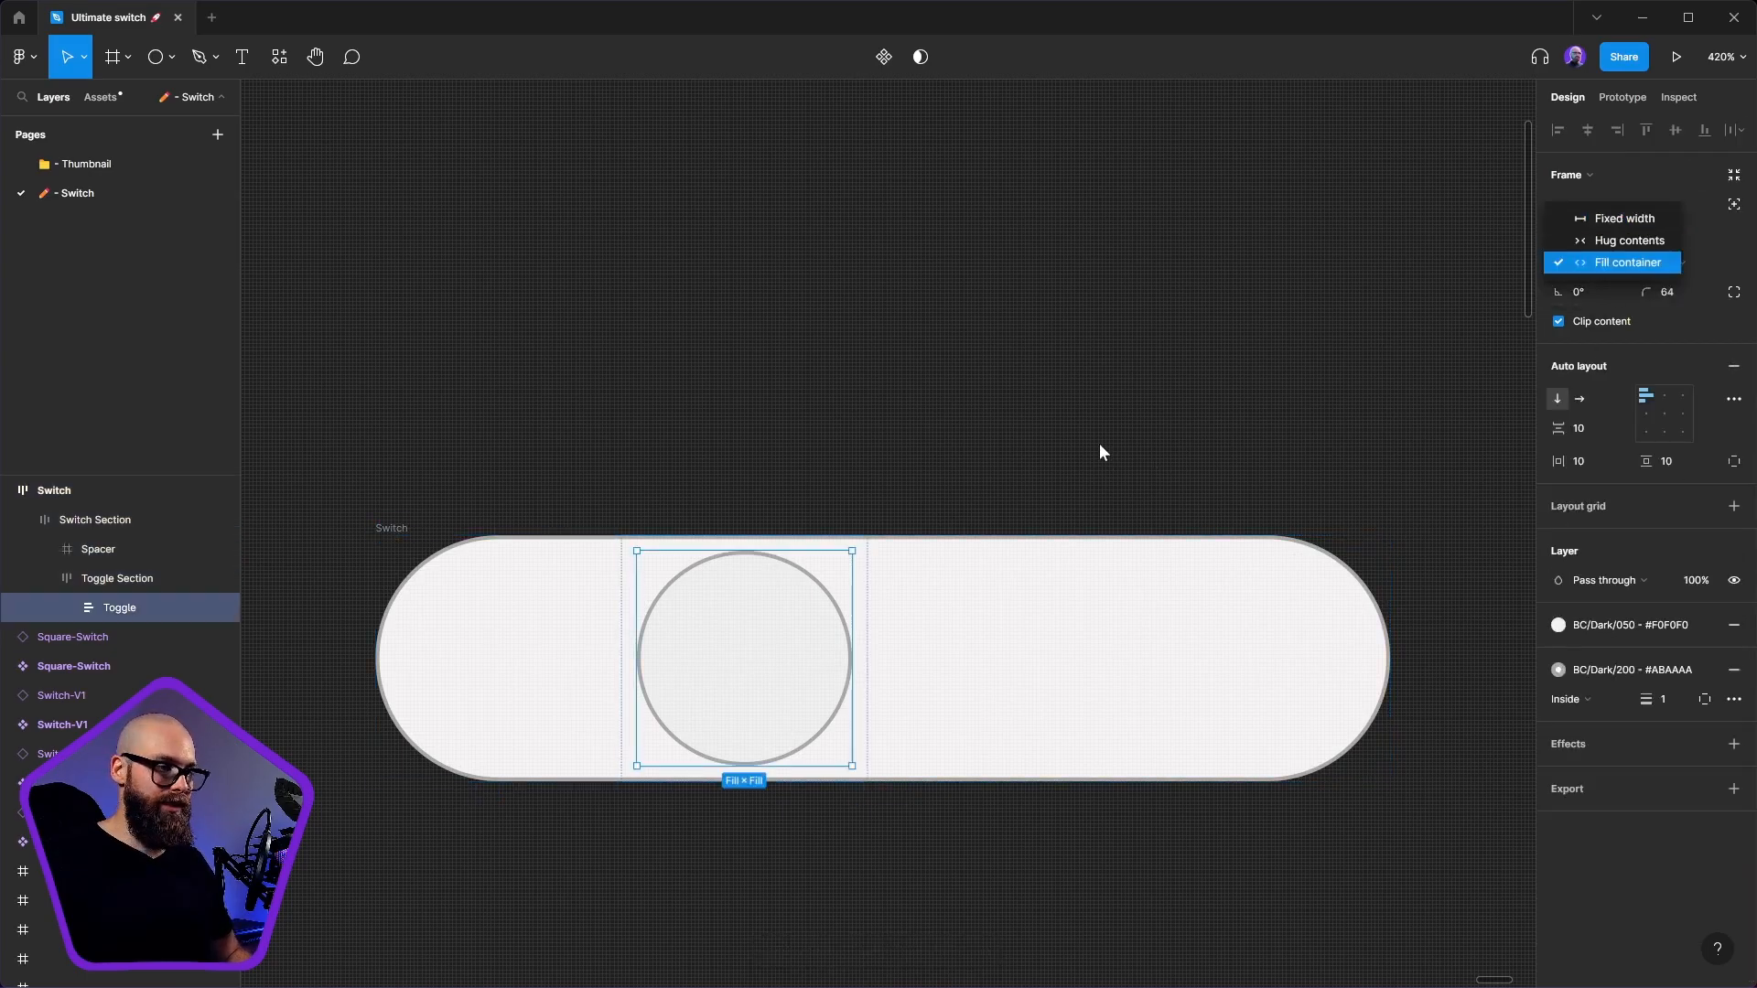
key(ctrl+z)
- Set the Spacer frame's horizontal resizing to Fill container
click(546, 617)
double_click(545, 618)
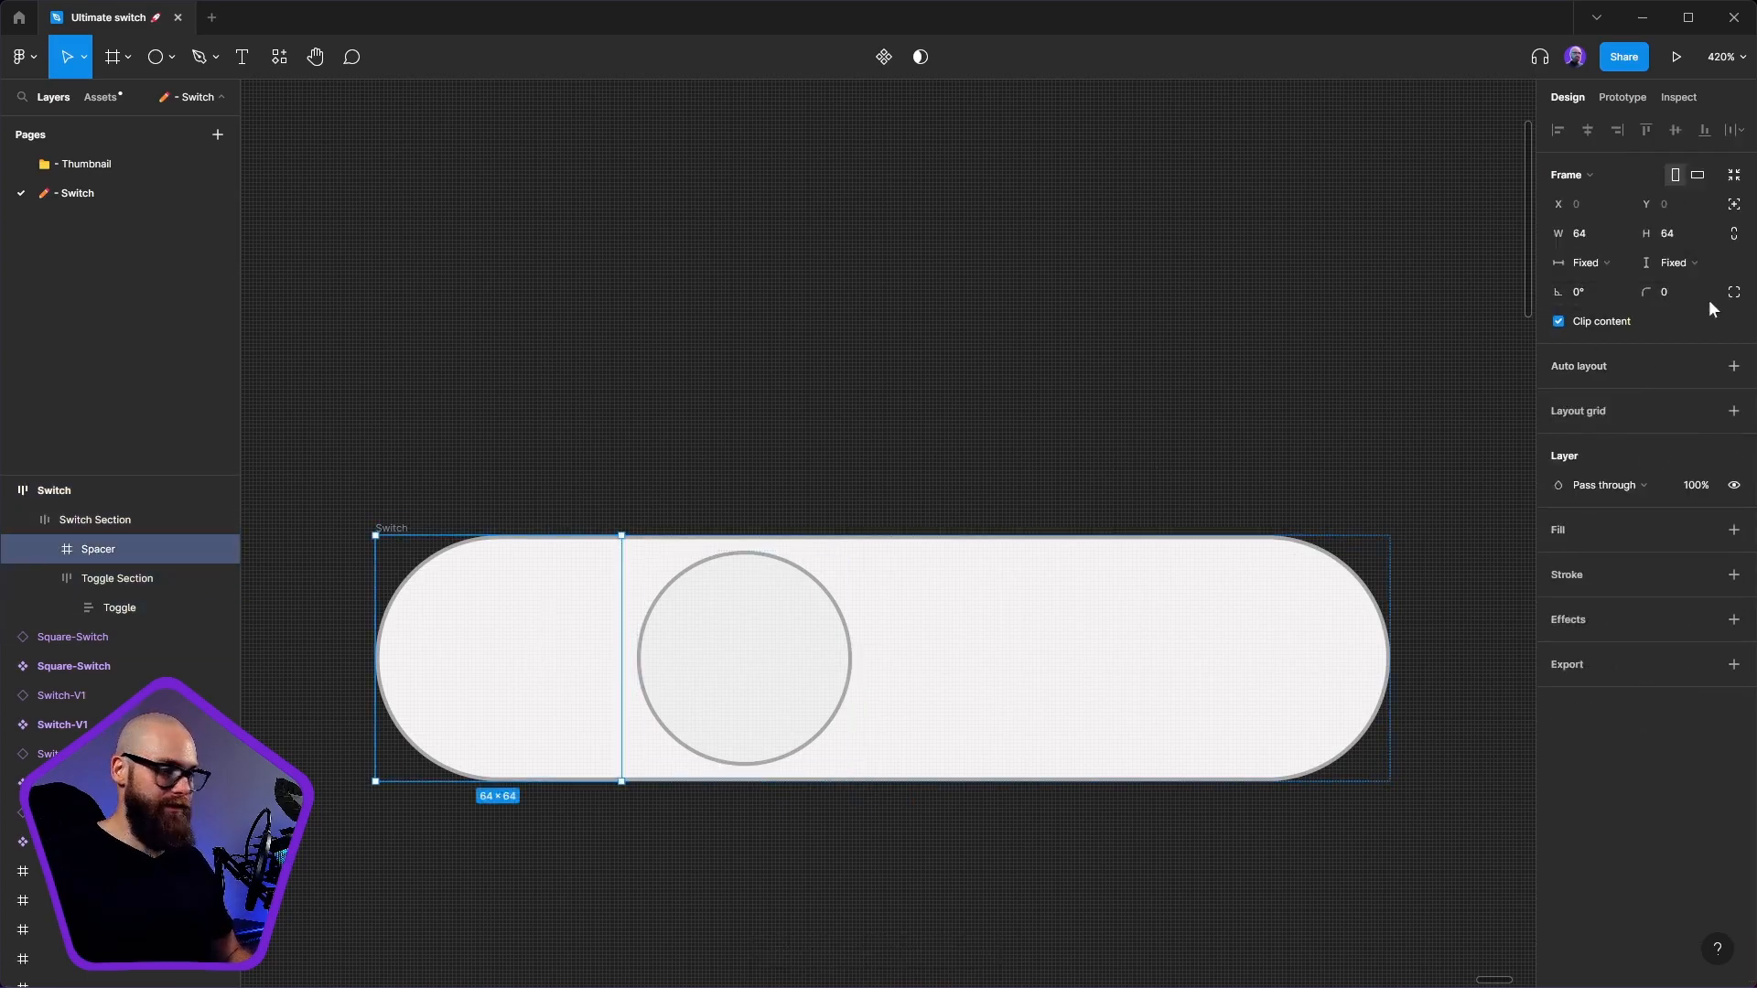
click(1590, 262)
click(1596, 290)
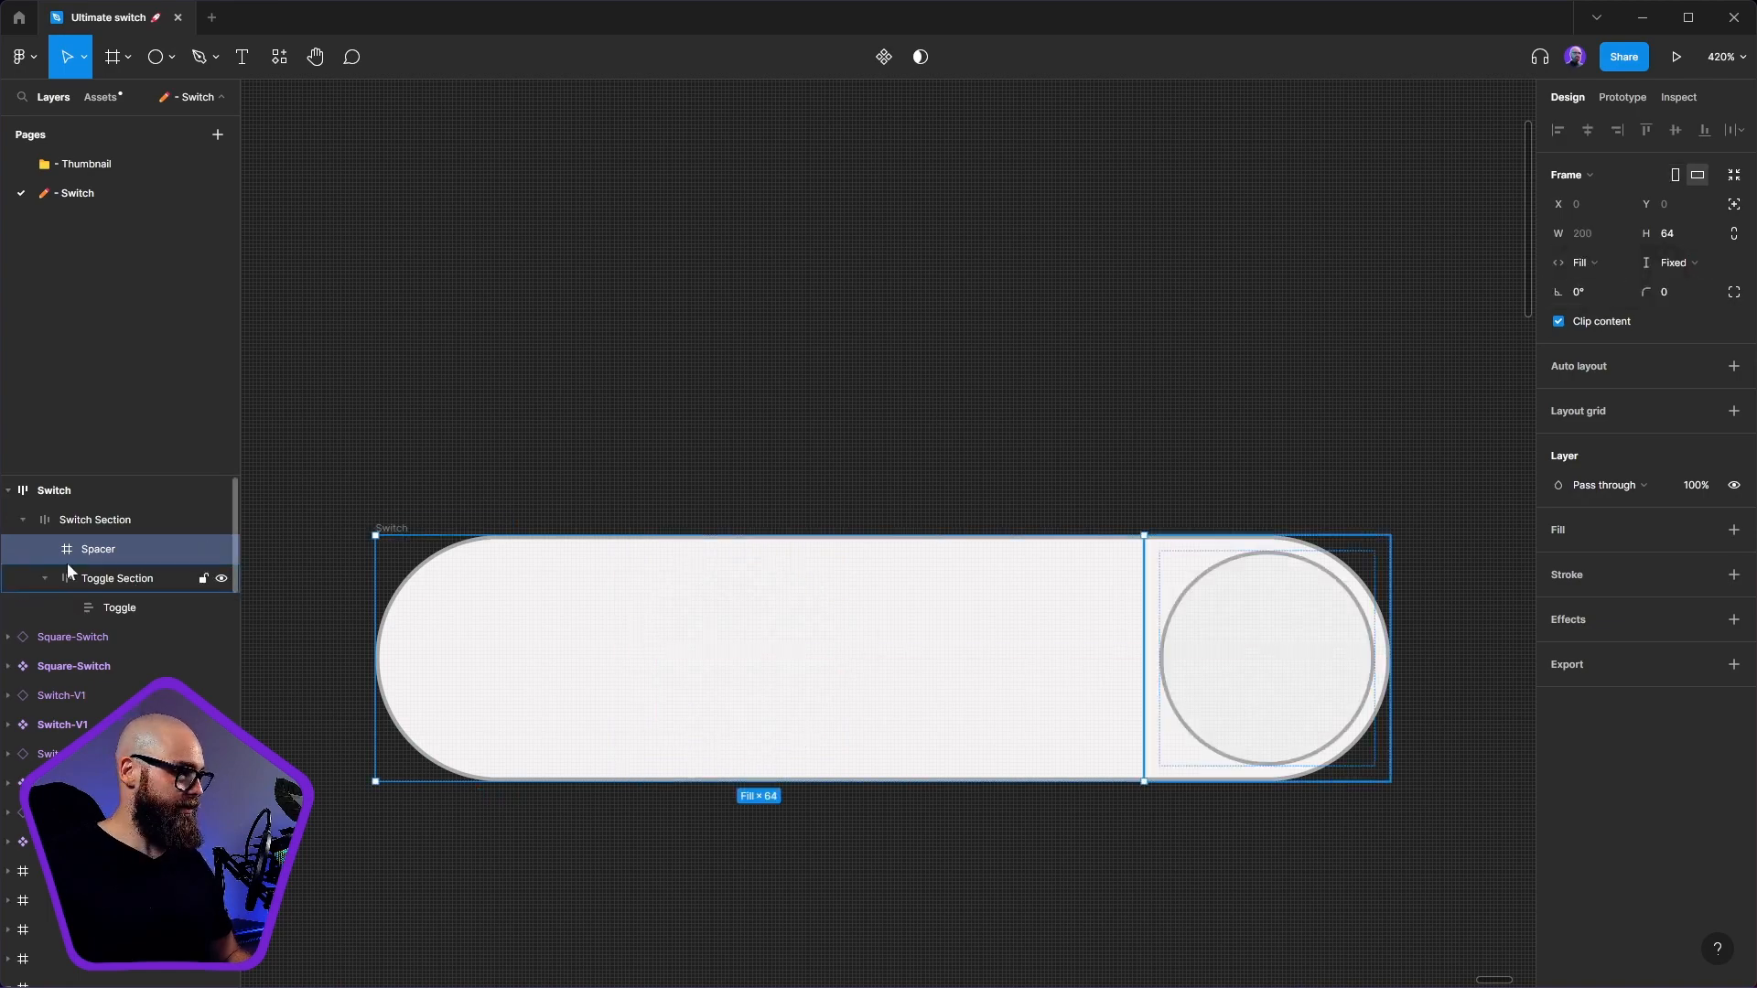
- Add horizontal auto layout to Spacer, and collapse Toggle Section and Switch Section in the layer tree
click(46, 576)
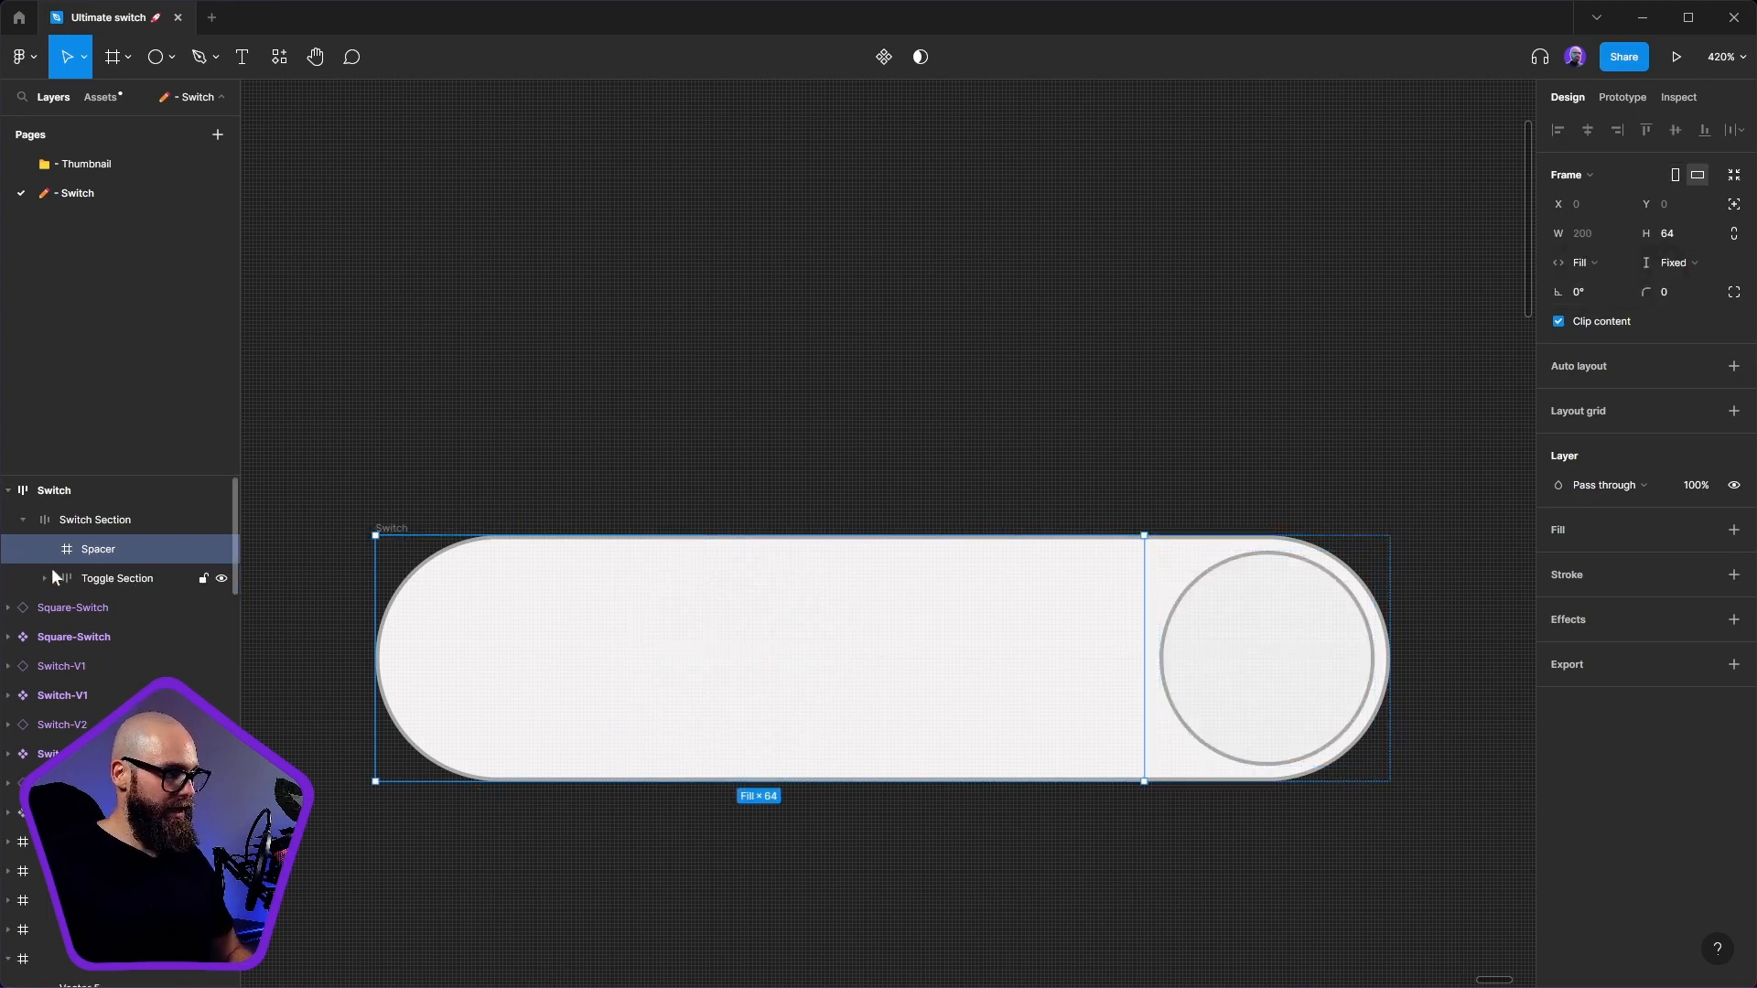
key(shift+a)
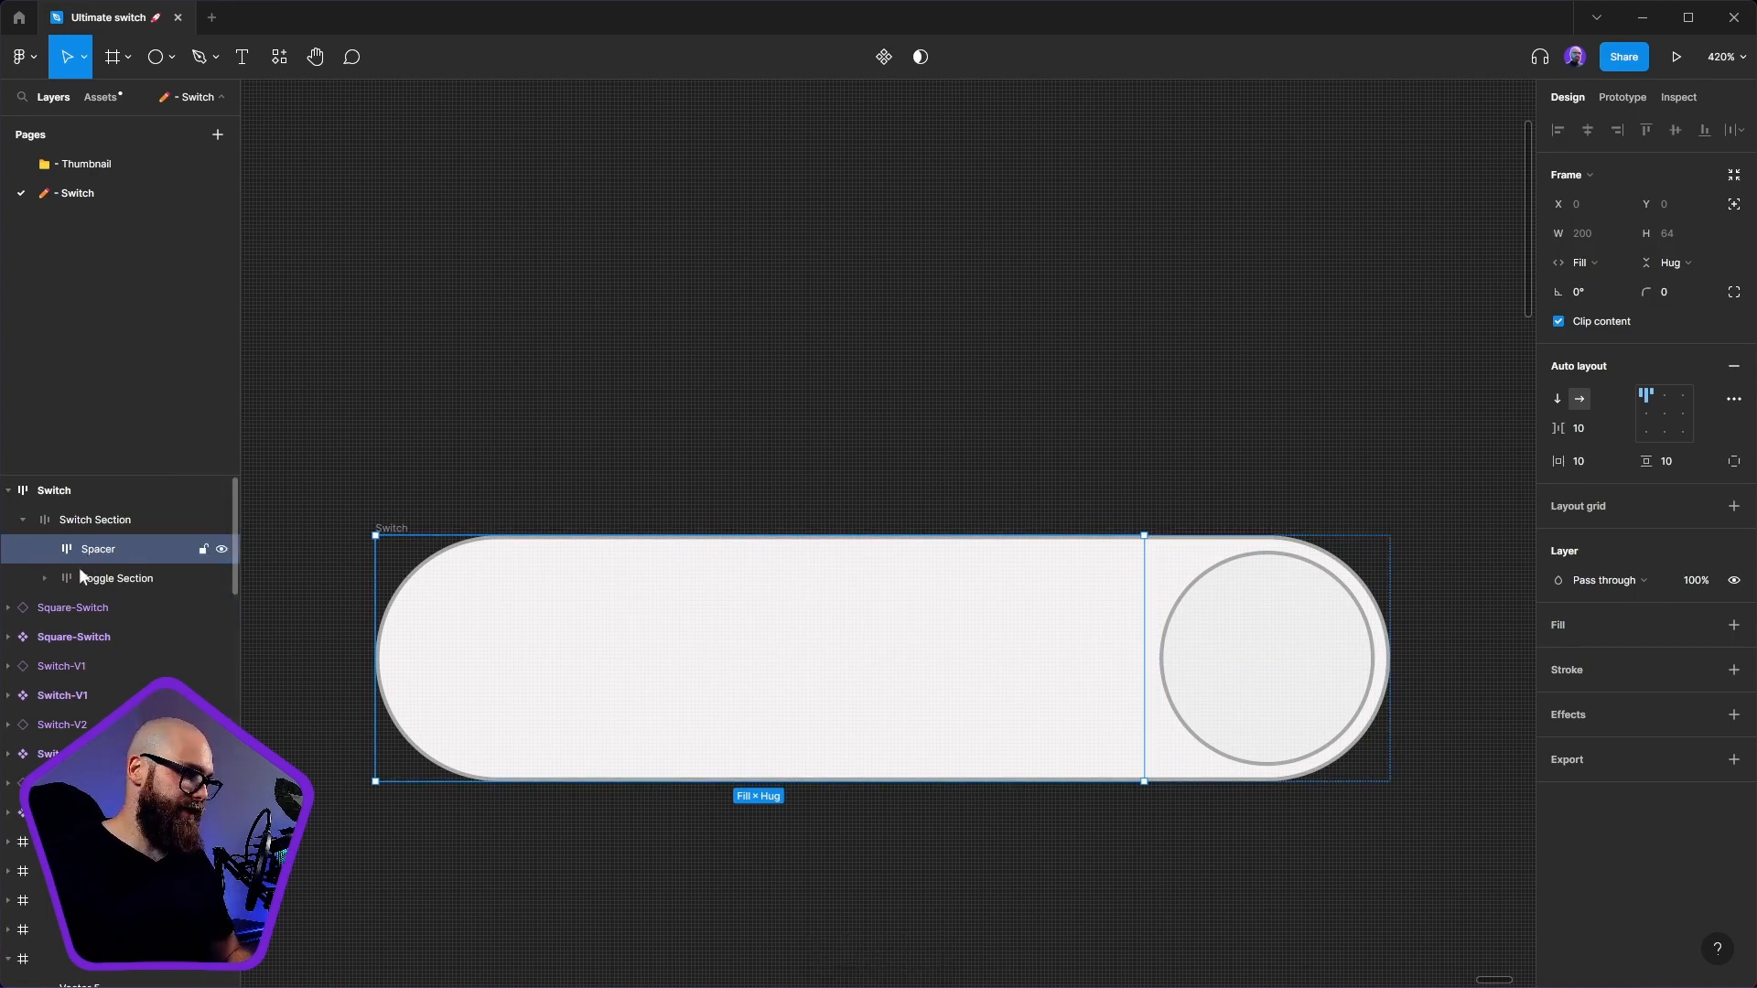
click(117, 578)
click(146, 519)
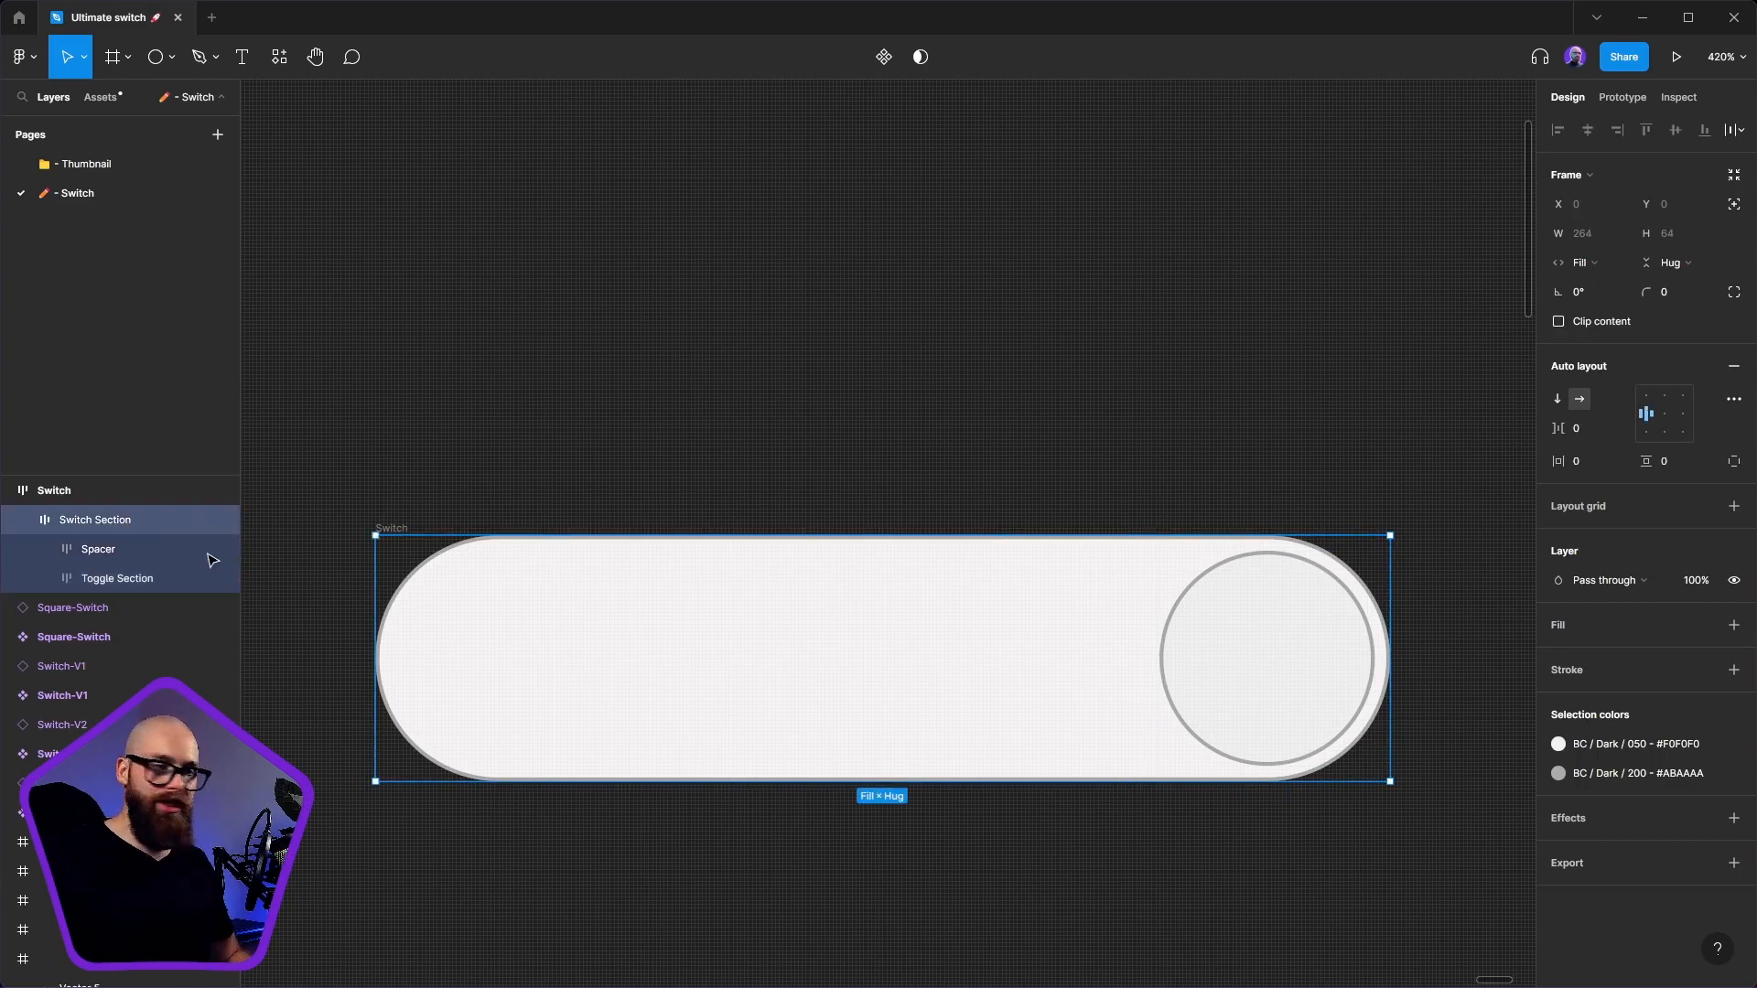
click(23, 520)
click(1116, 485)
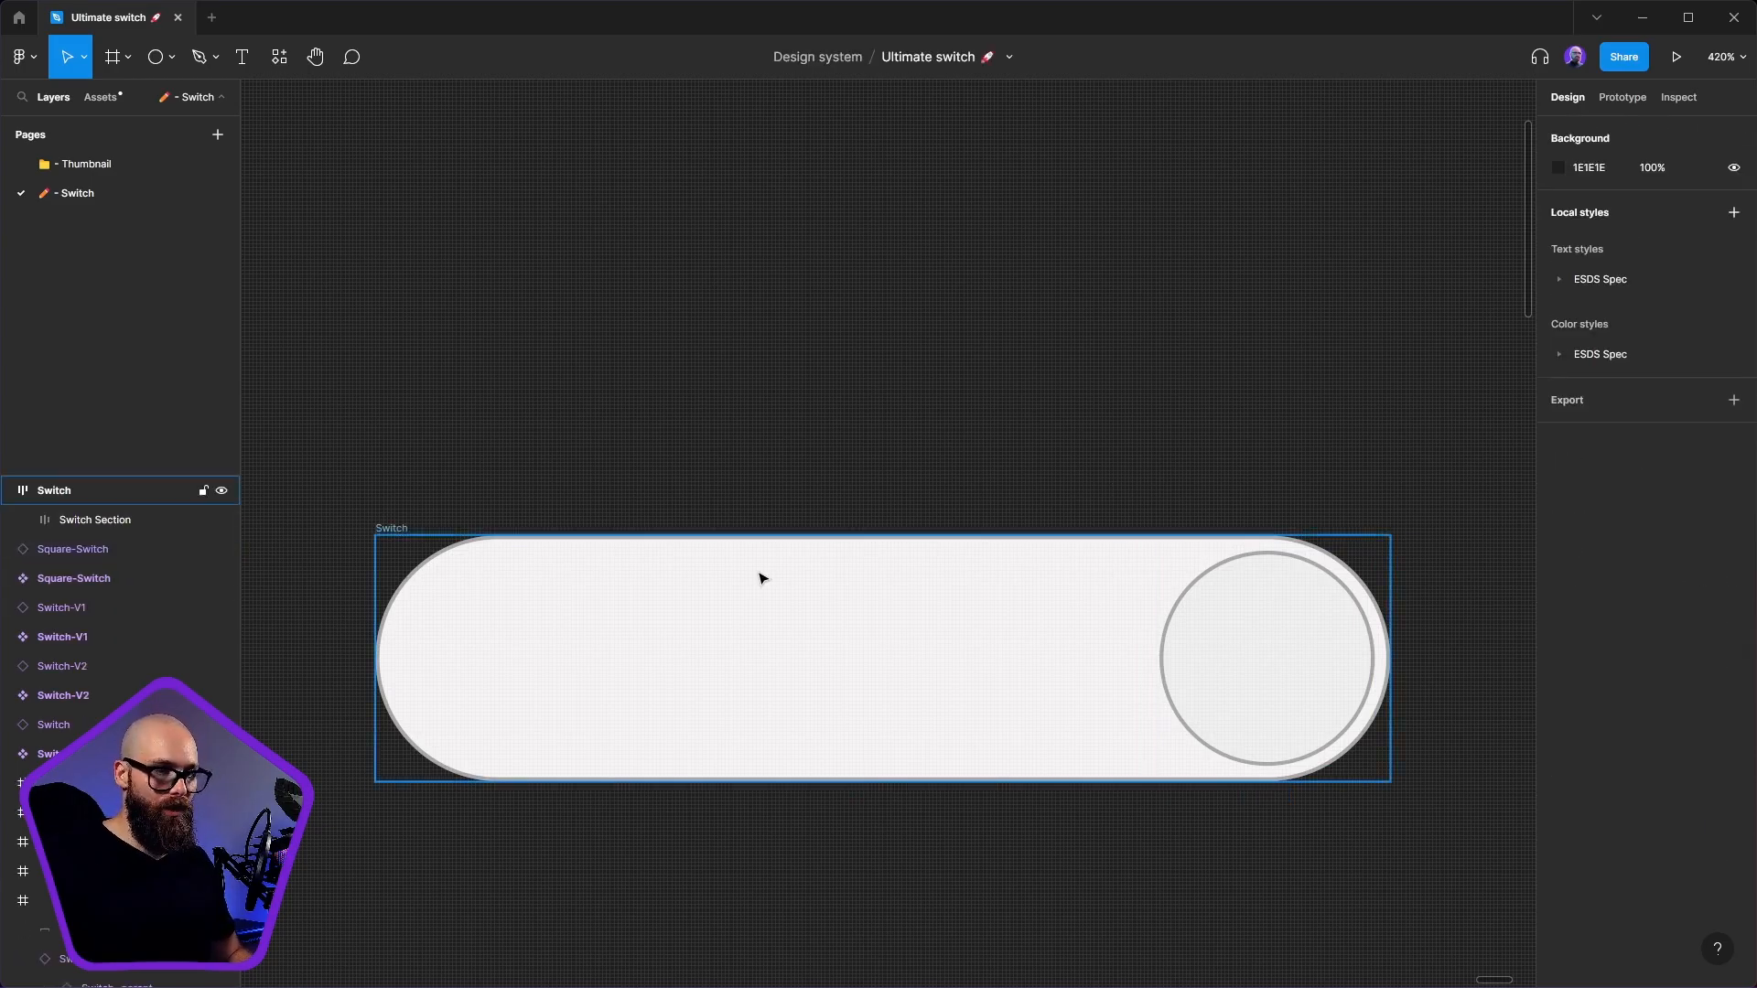
- Set the Switch frame's width to 128
click(901, 669)
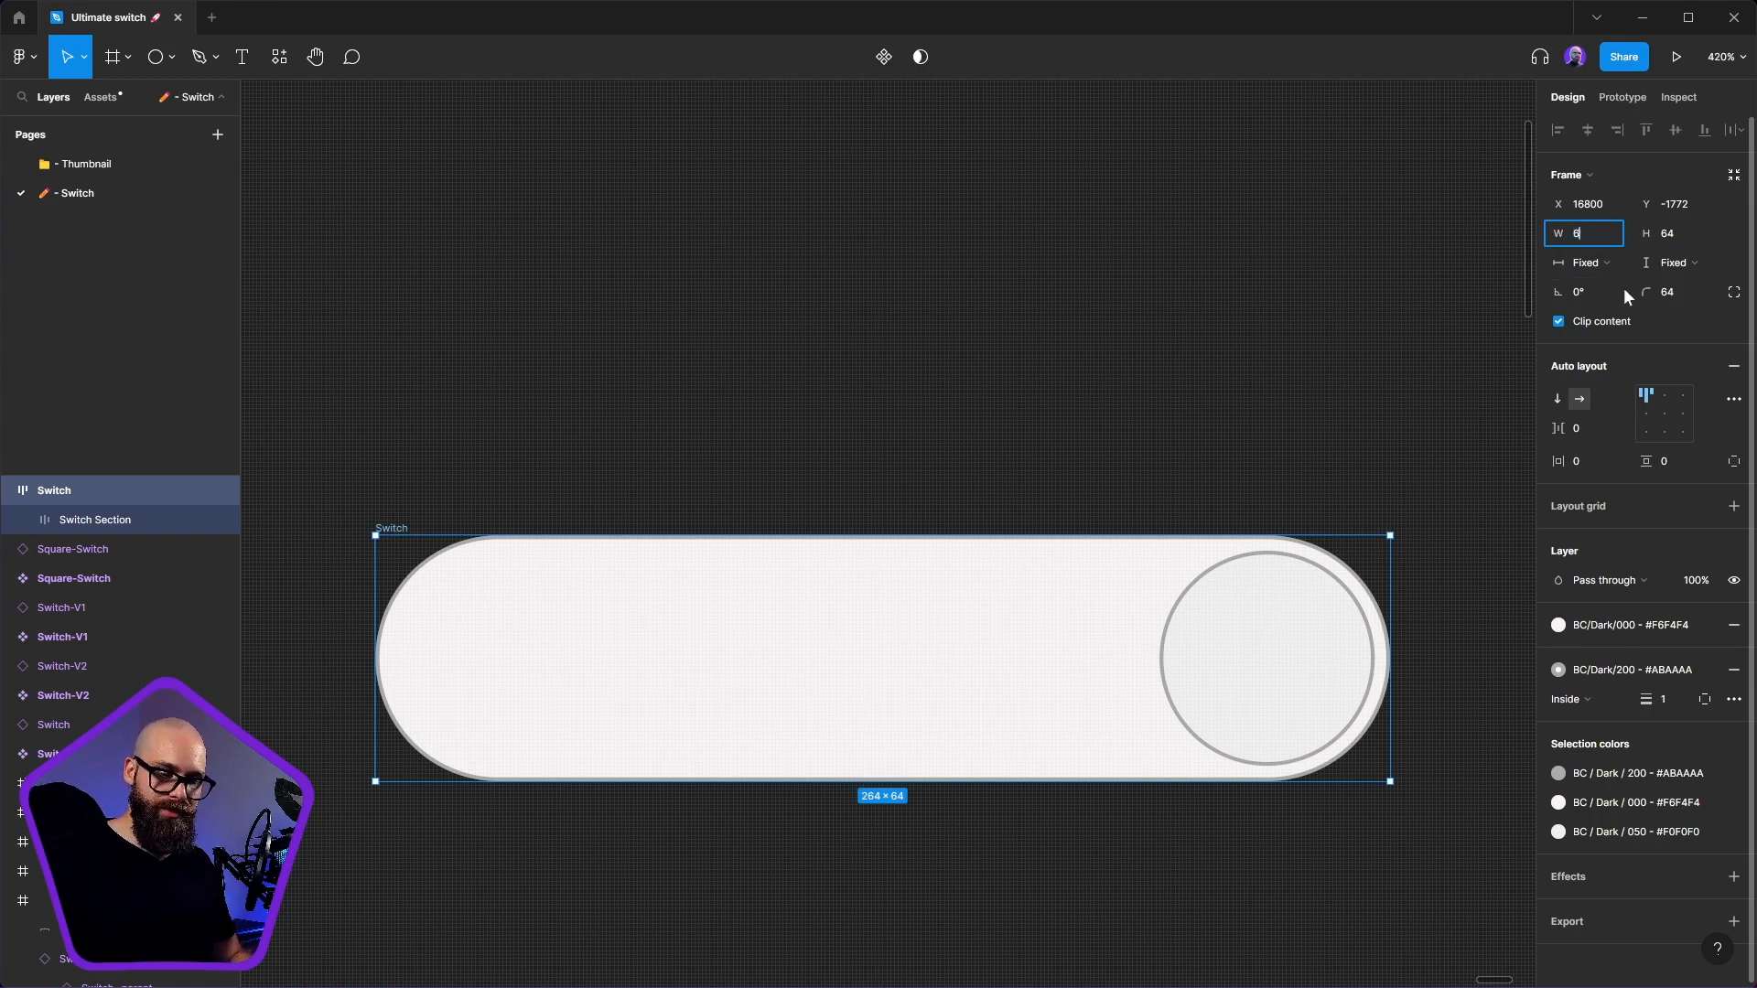
key(Return)
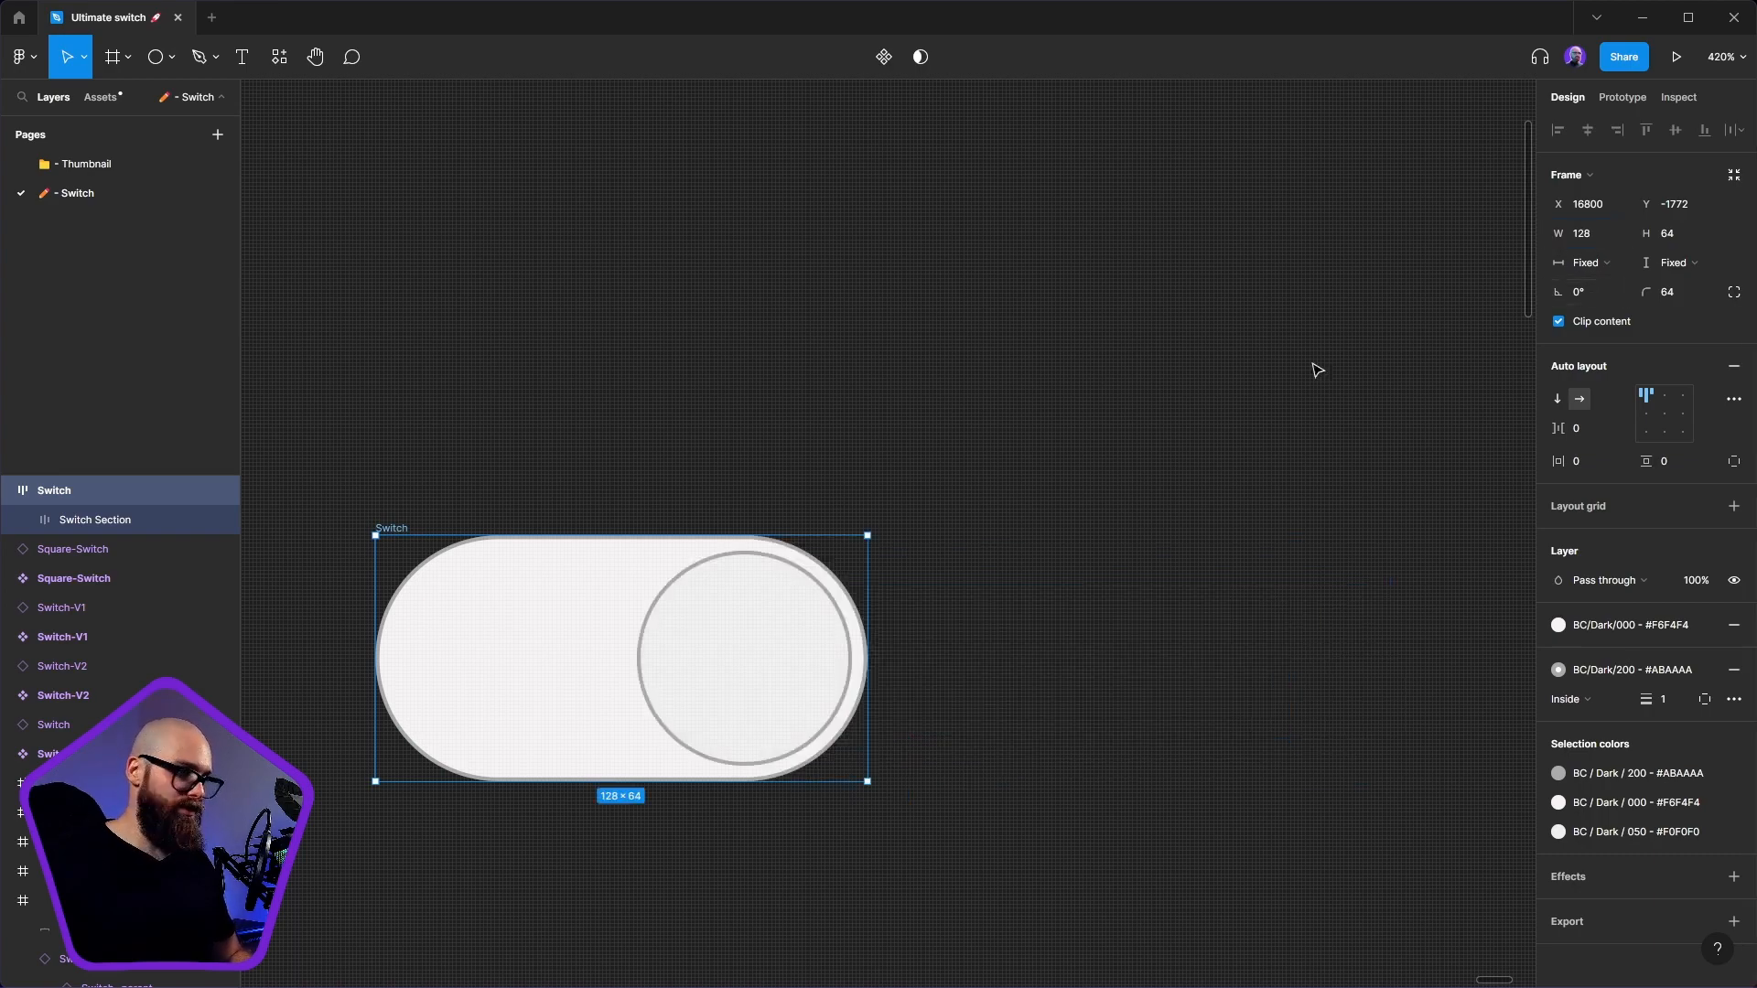
key(Escape)
click(665, 680)
drag(705, 705, 941, 568)
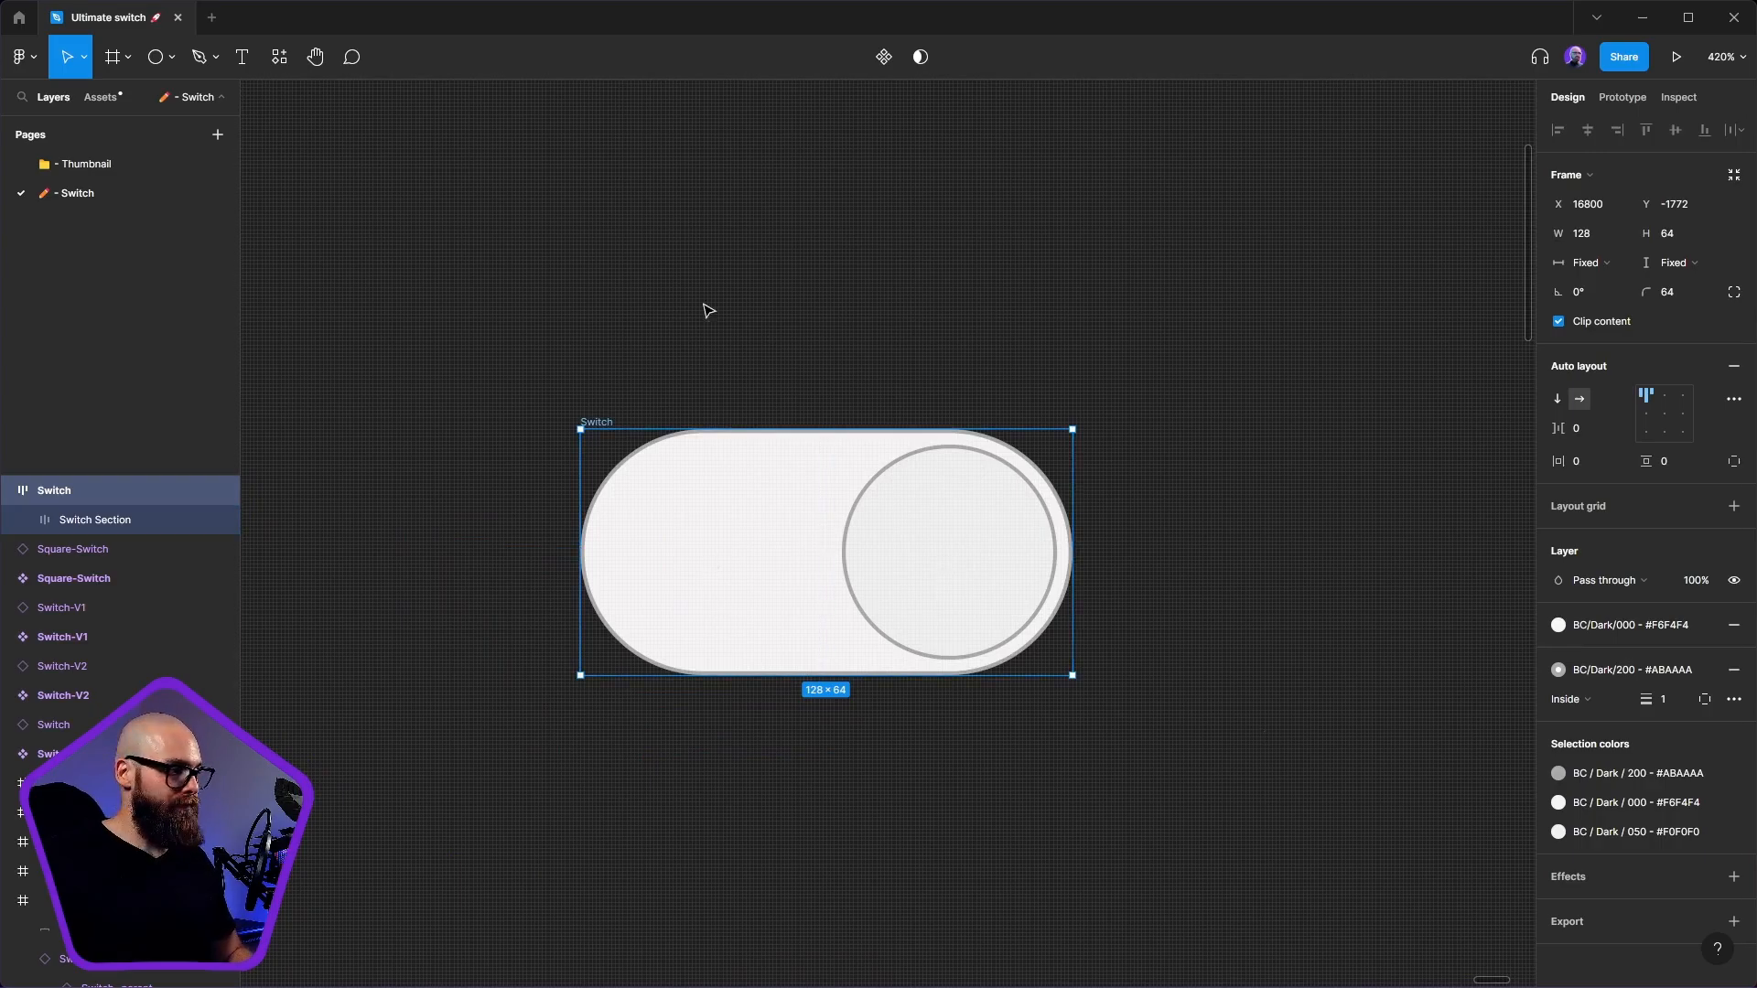
- Create a component from the Switch frame
right_click(599, 411)
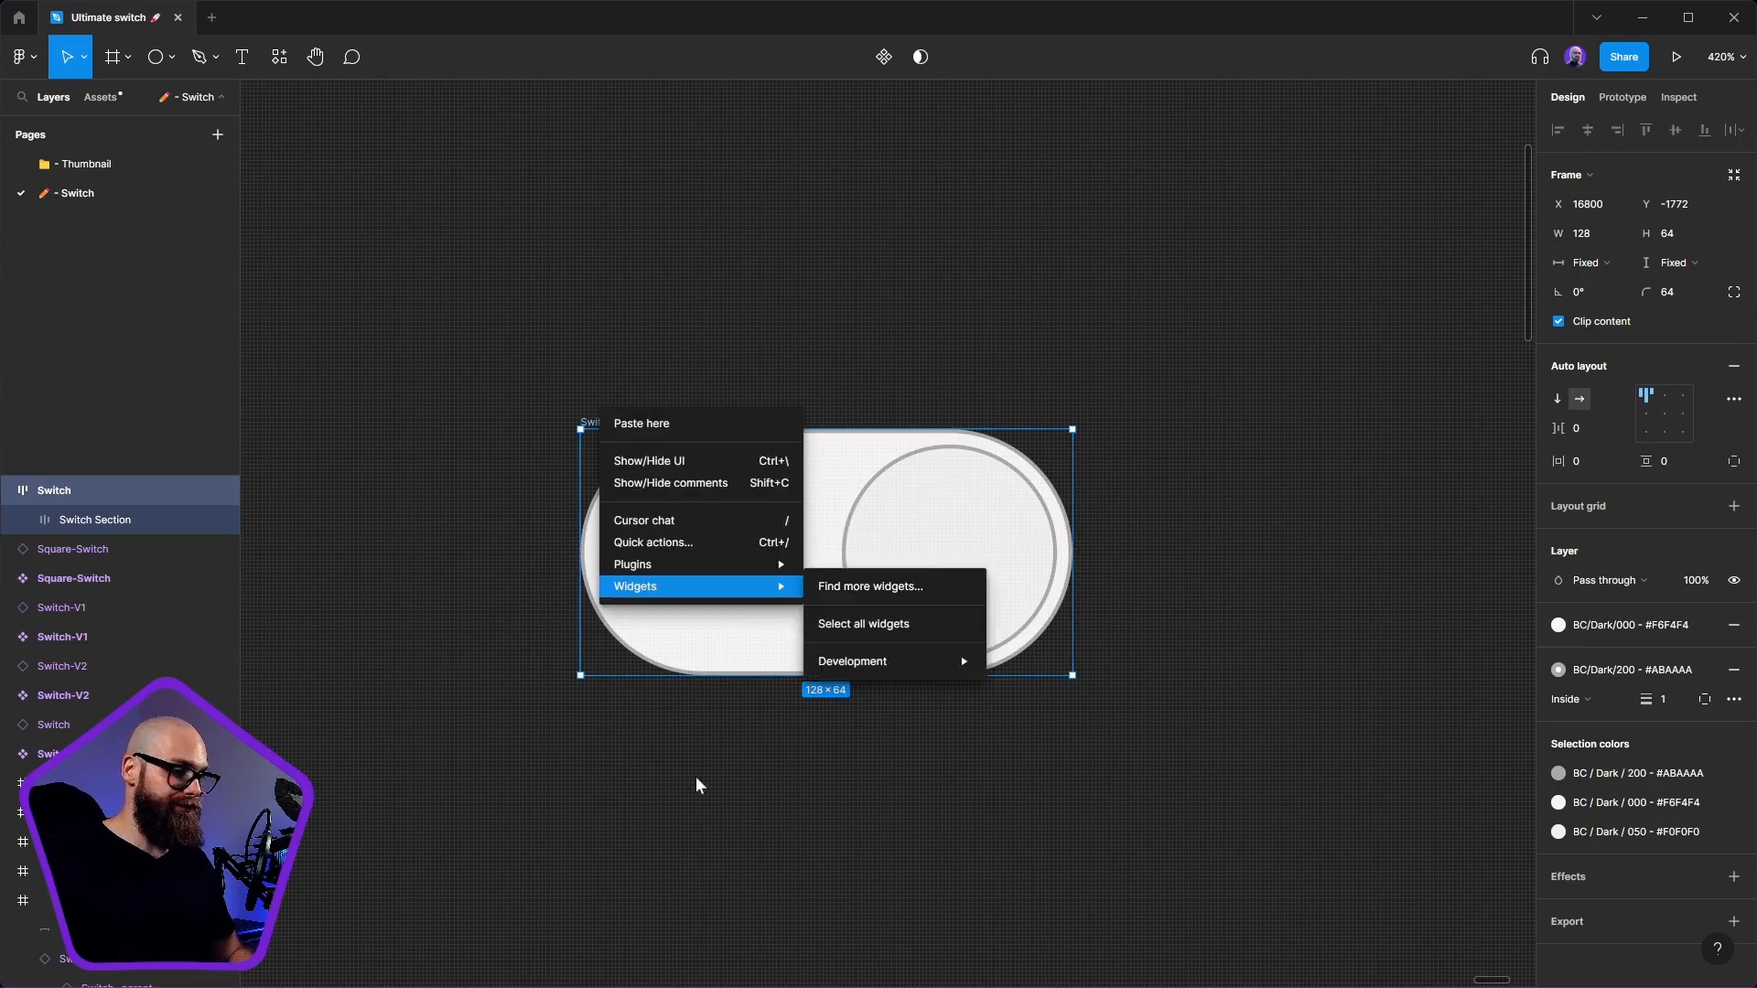
click(489, 547)
right_click(598, 429)
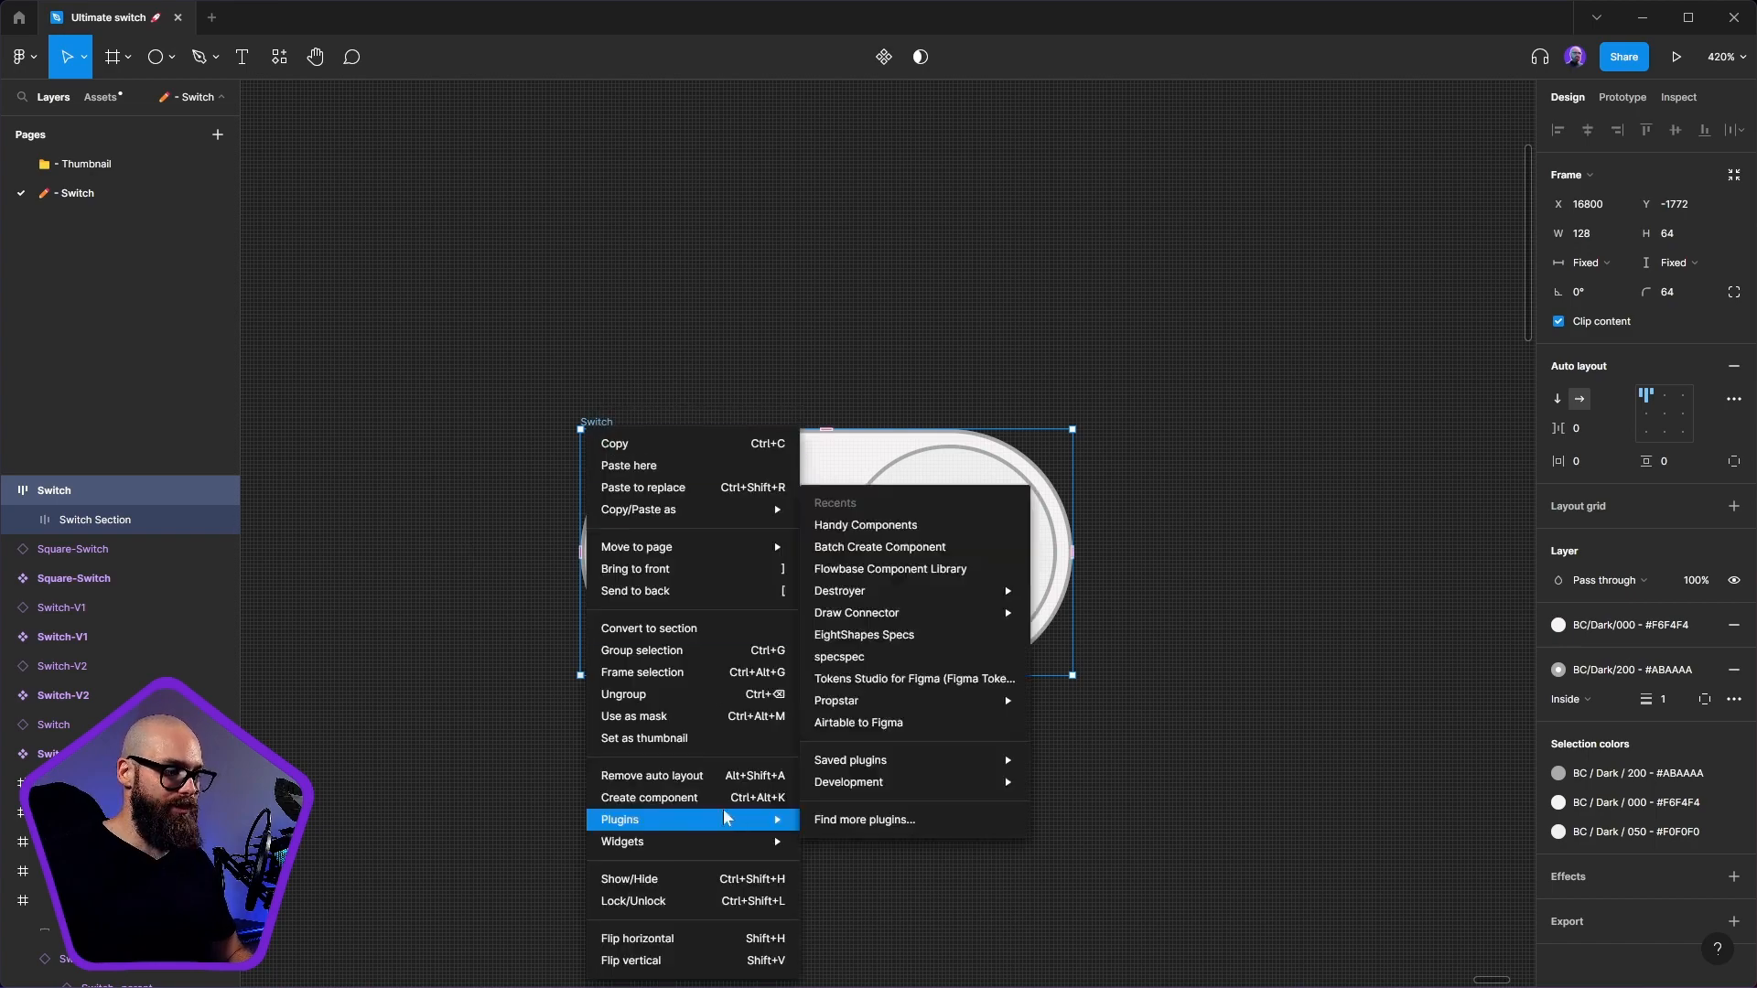
click(678, 792)
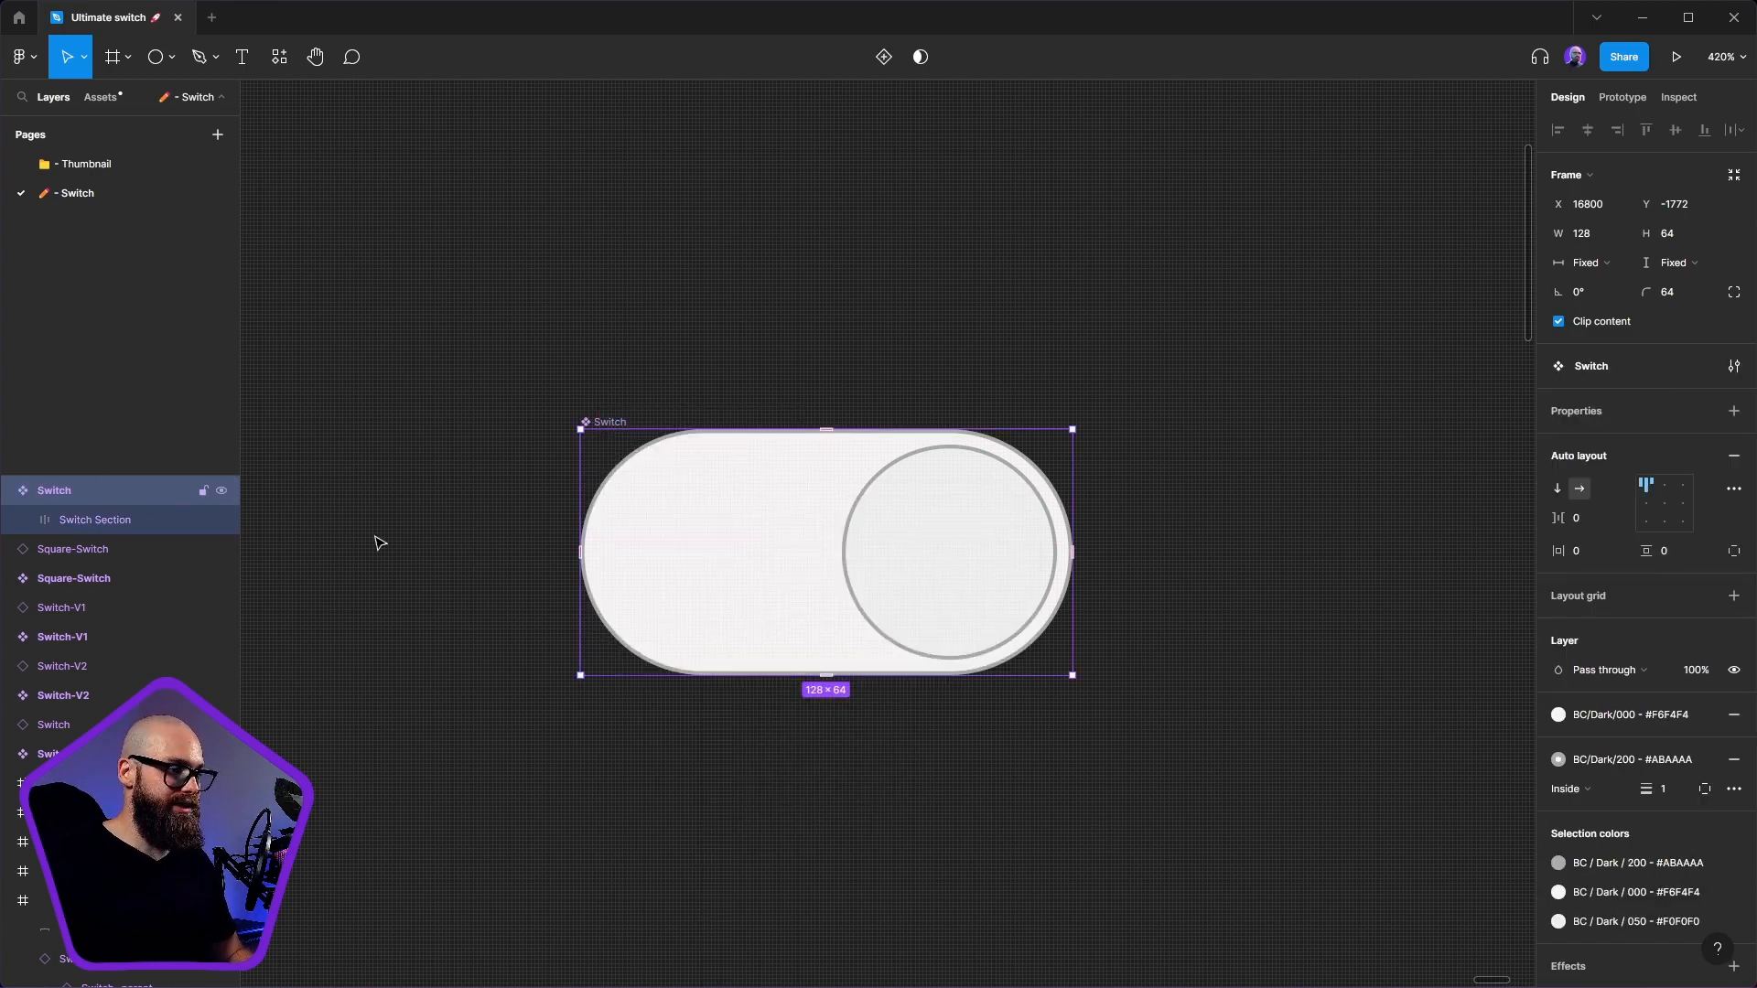
- Create a boolean component property named "Switch On?" with value True for the Spacer layer's visibility inside Switch Section
scroll(1666, 604, down, 1)
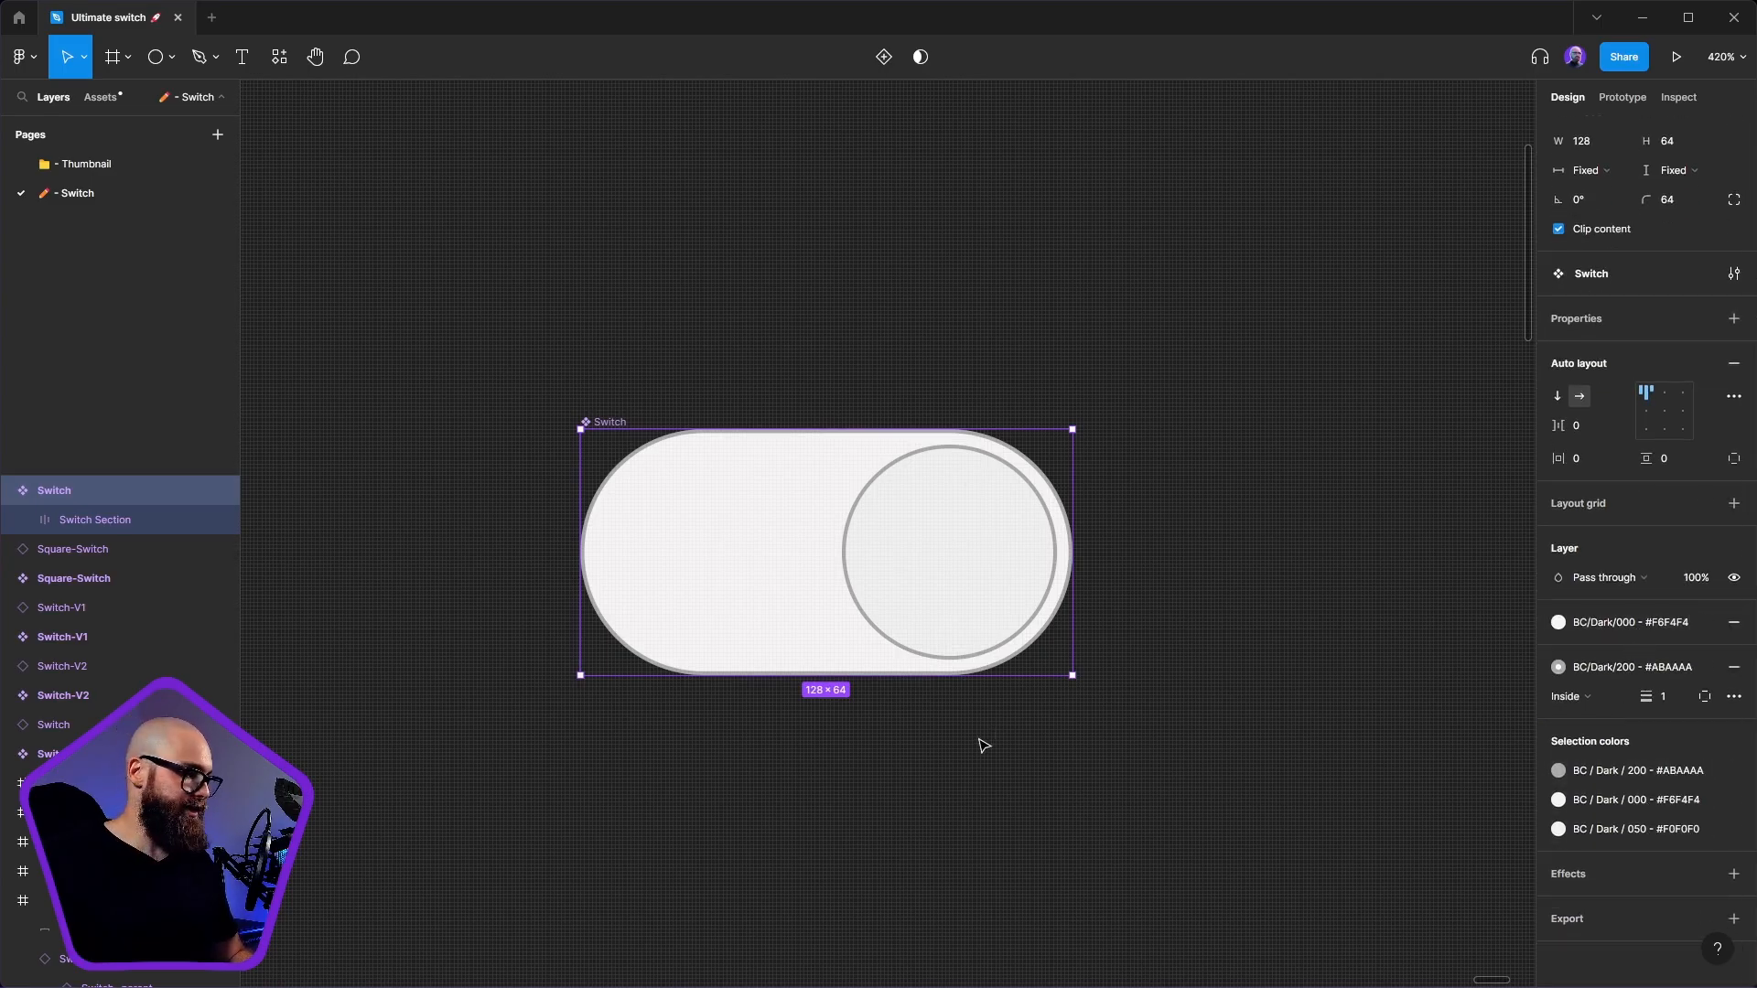
double_click(708, 613)
click(23, 520)
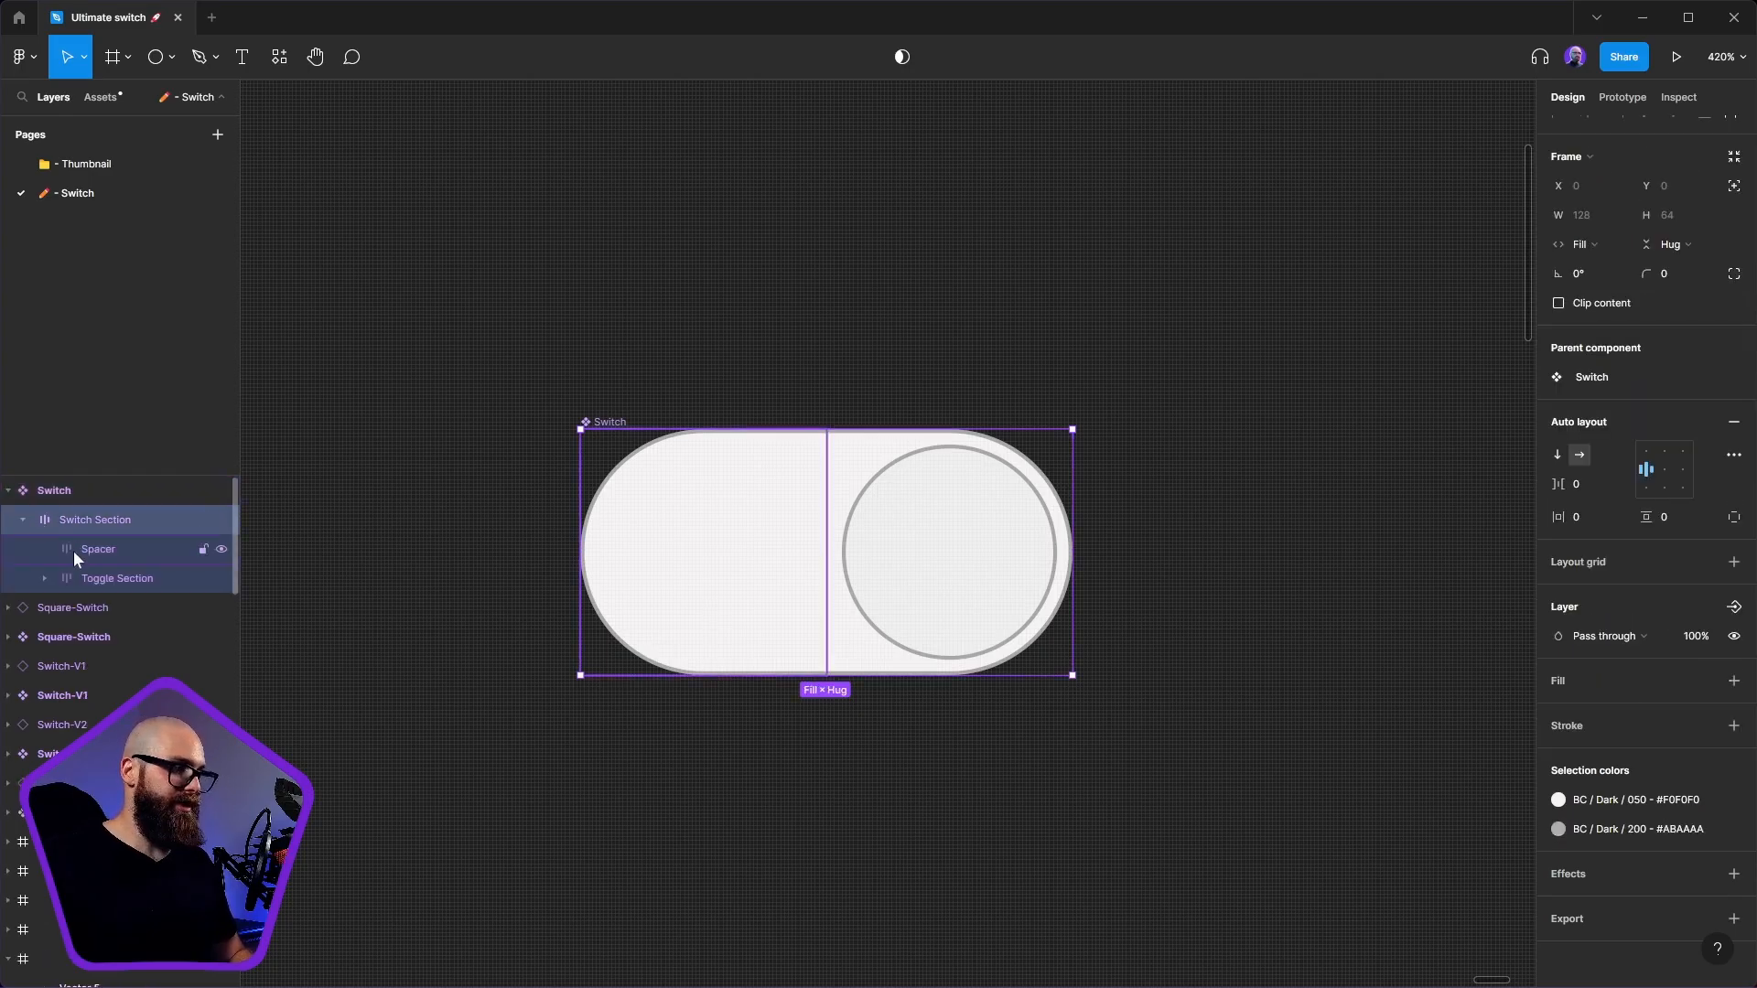
click(73, 549)
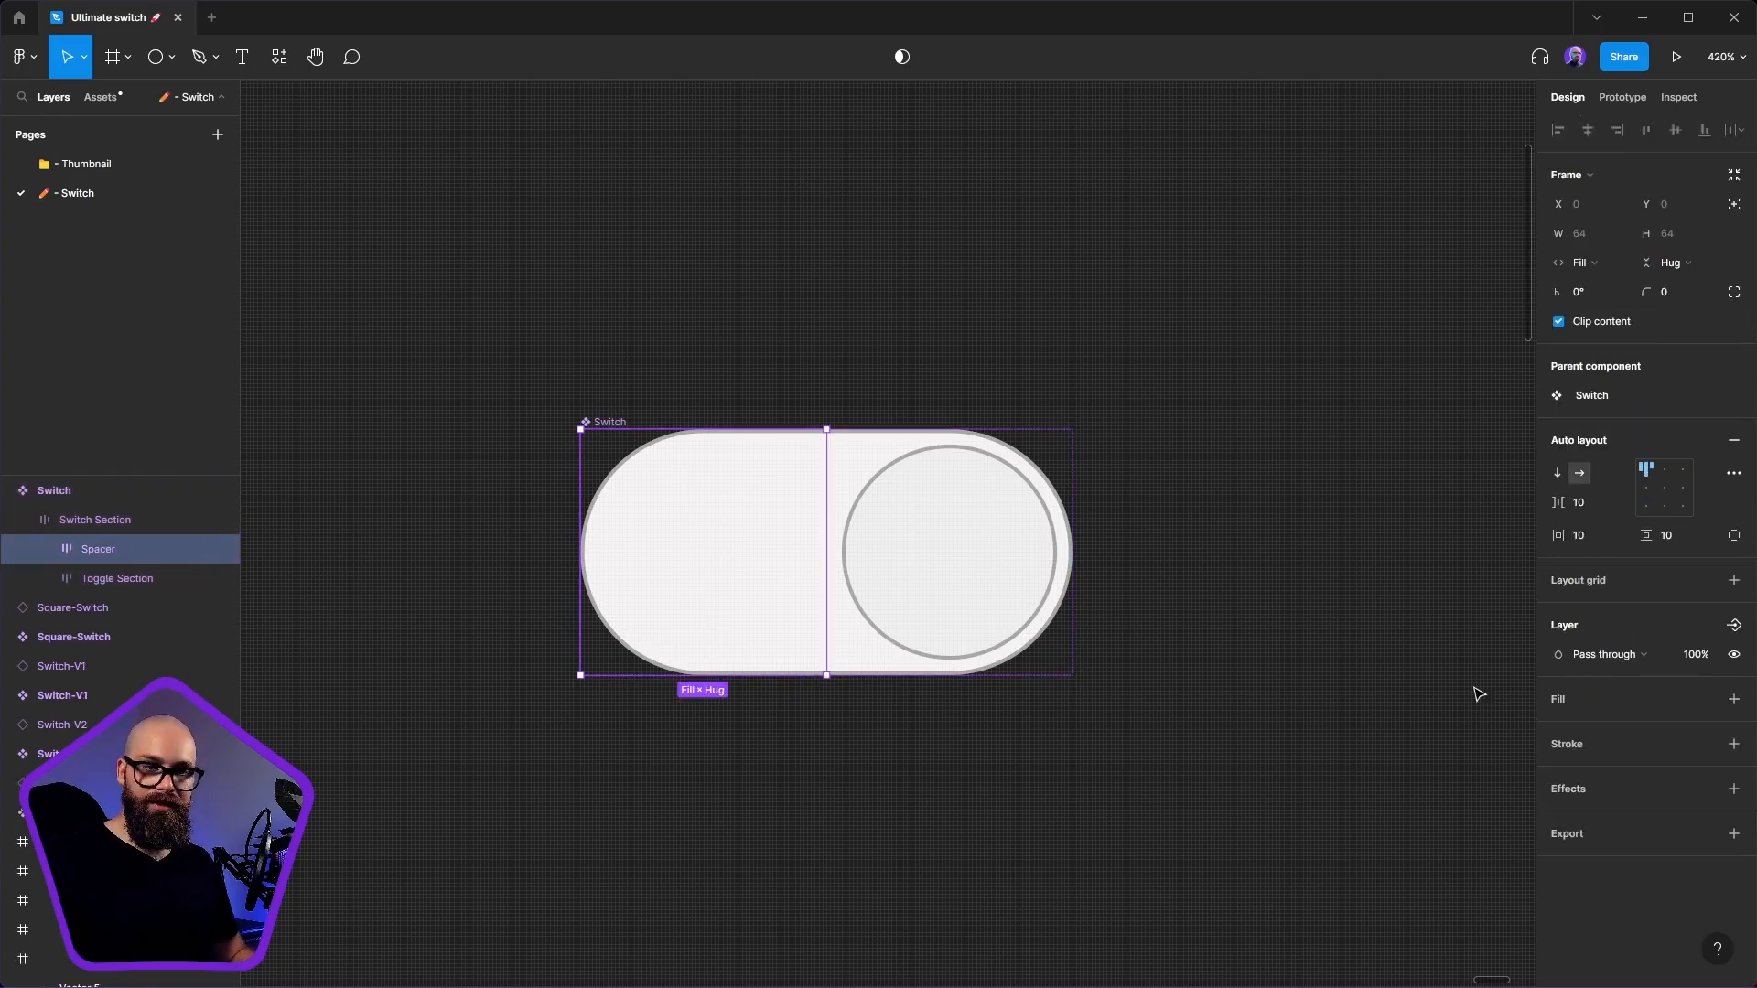
click(1733, 626)
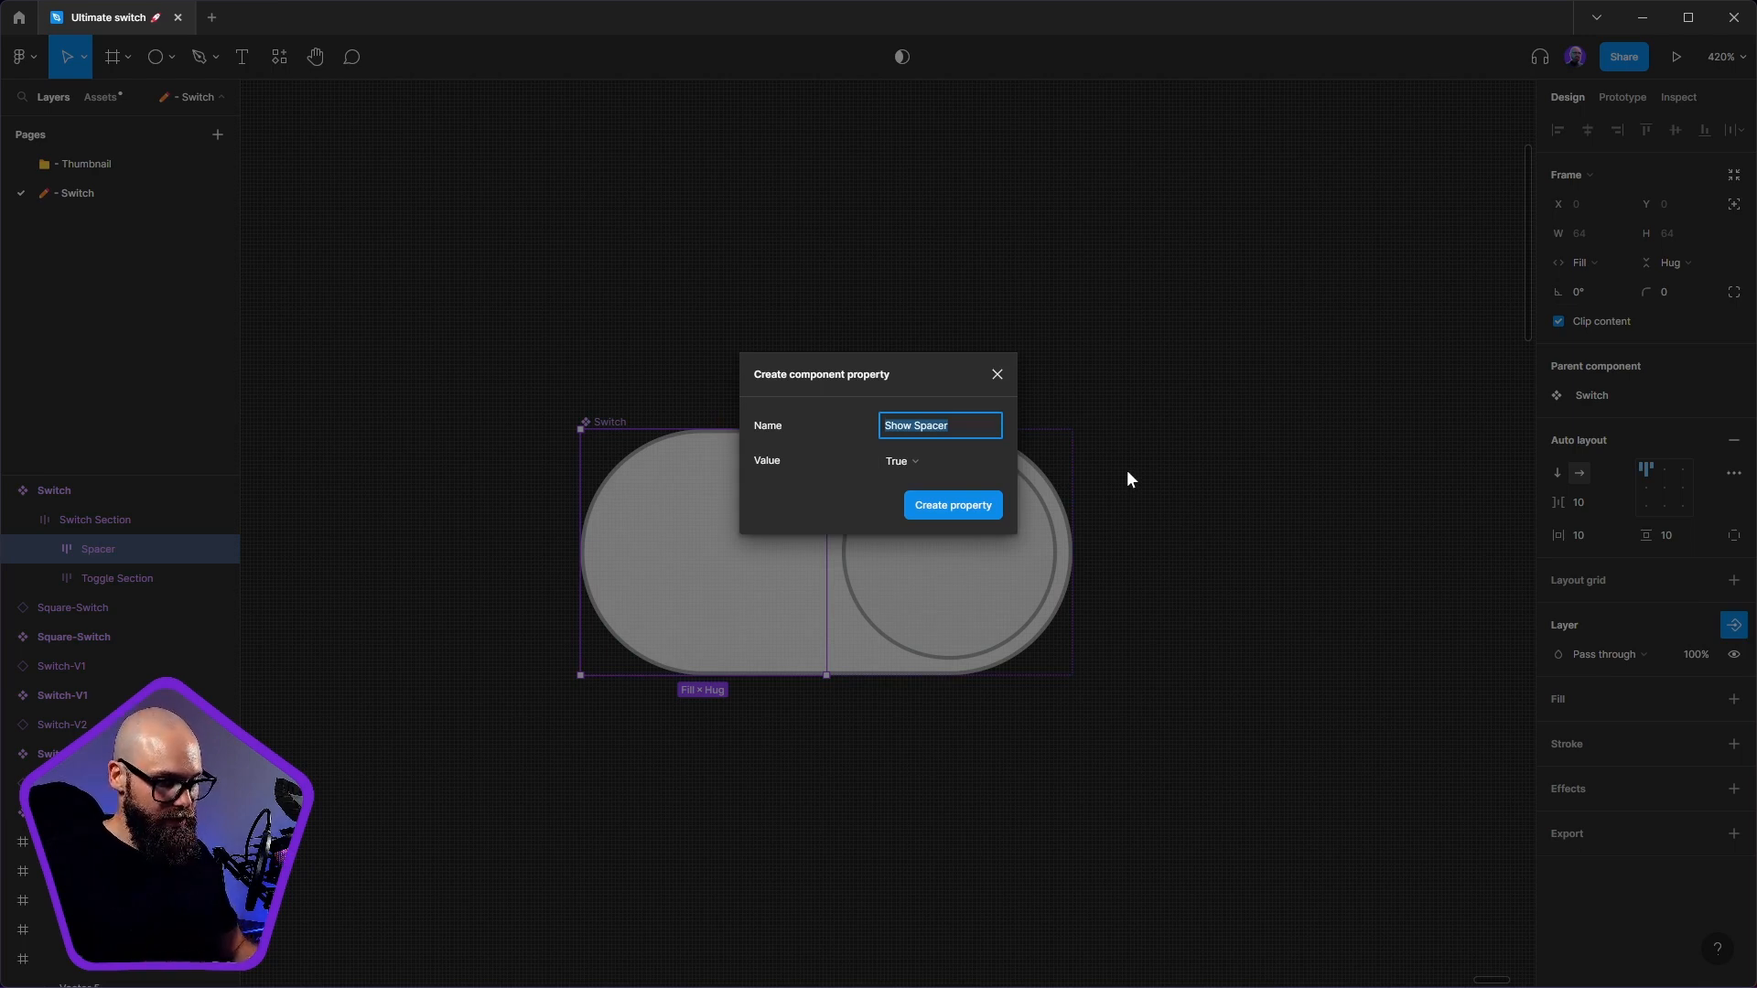
text(Turn)
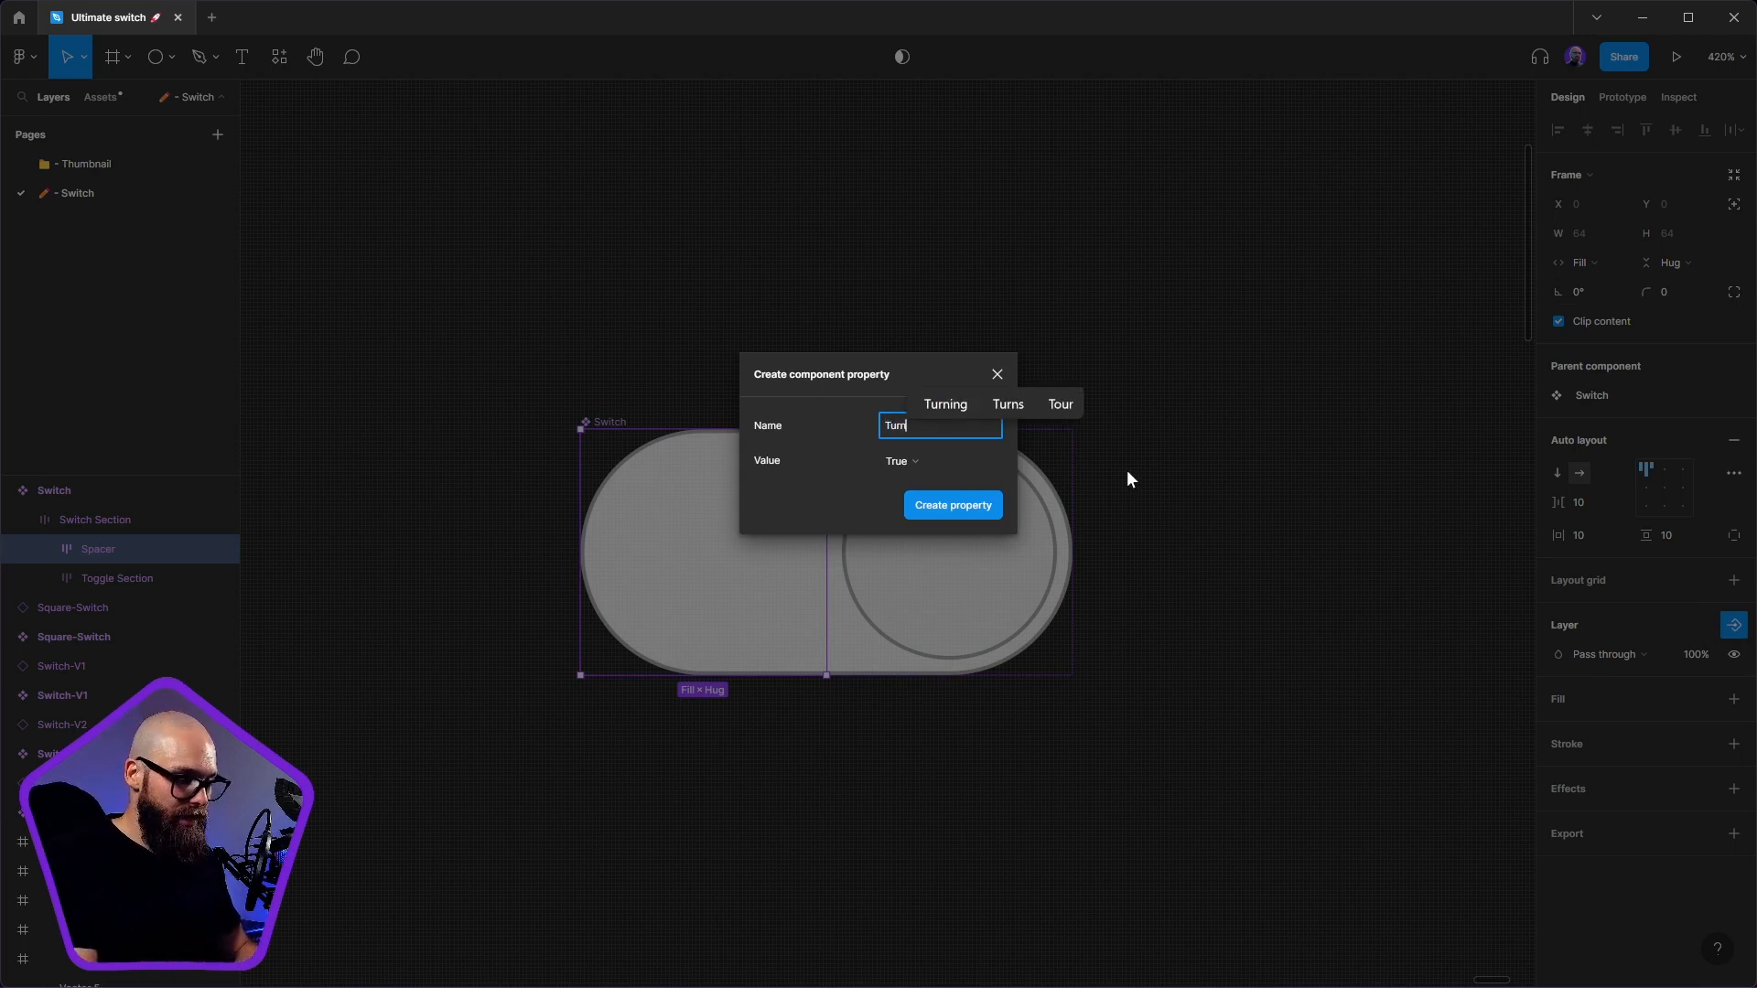
key(BackSpace)
key(BackSpace)
key(BackSpace)
key(BackSpace)
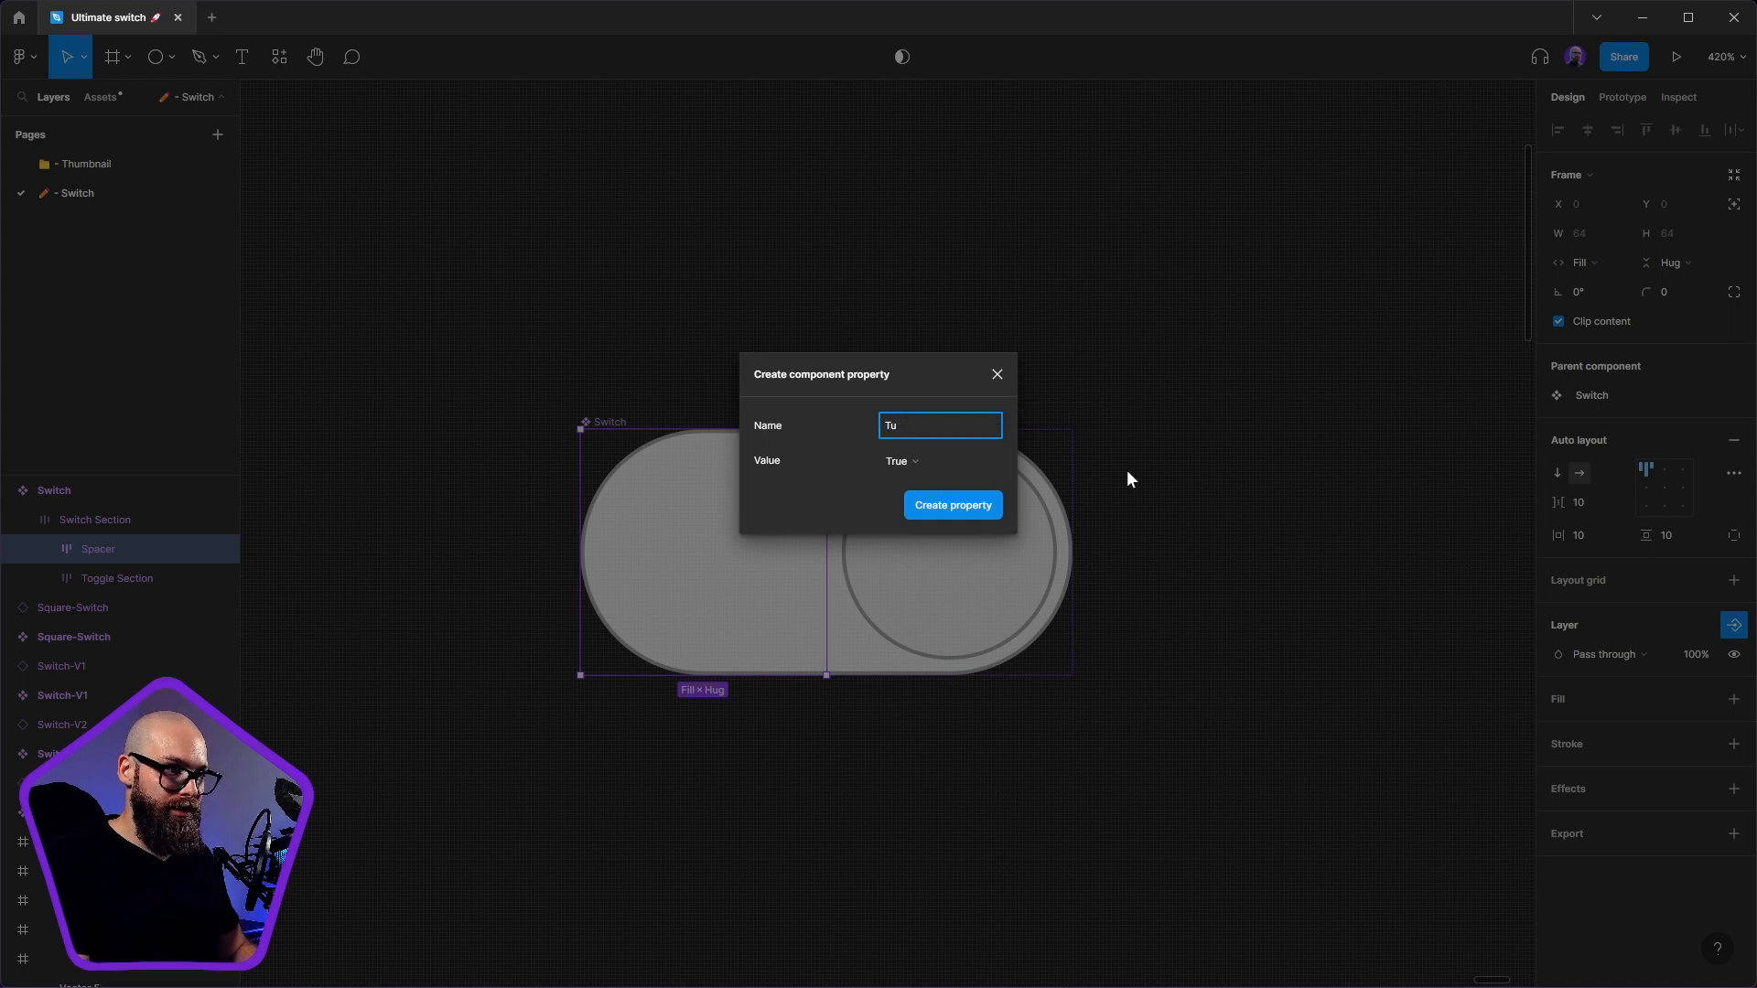
text(Swit)
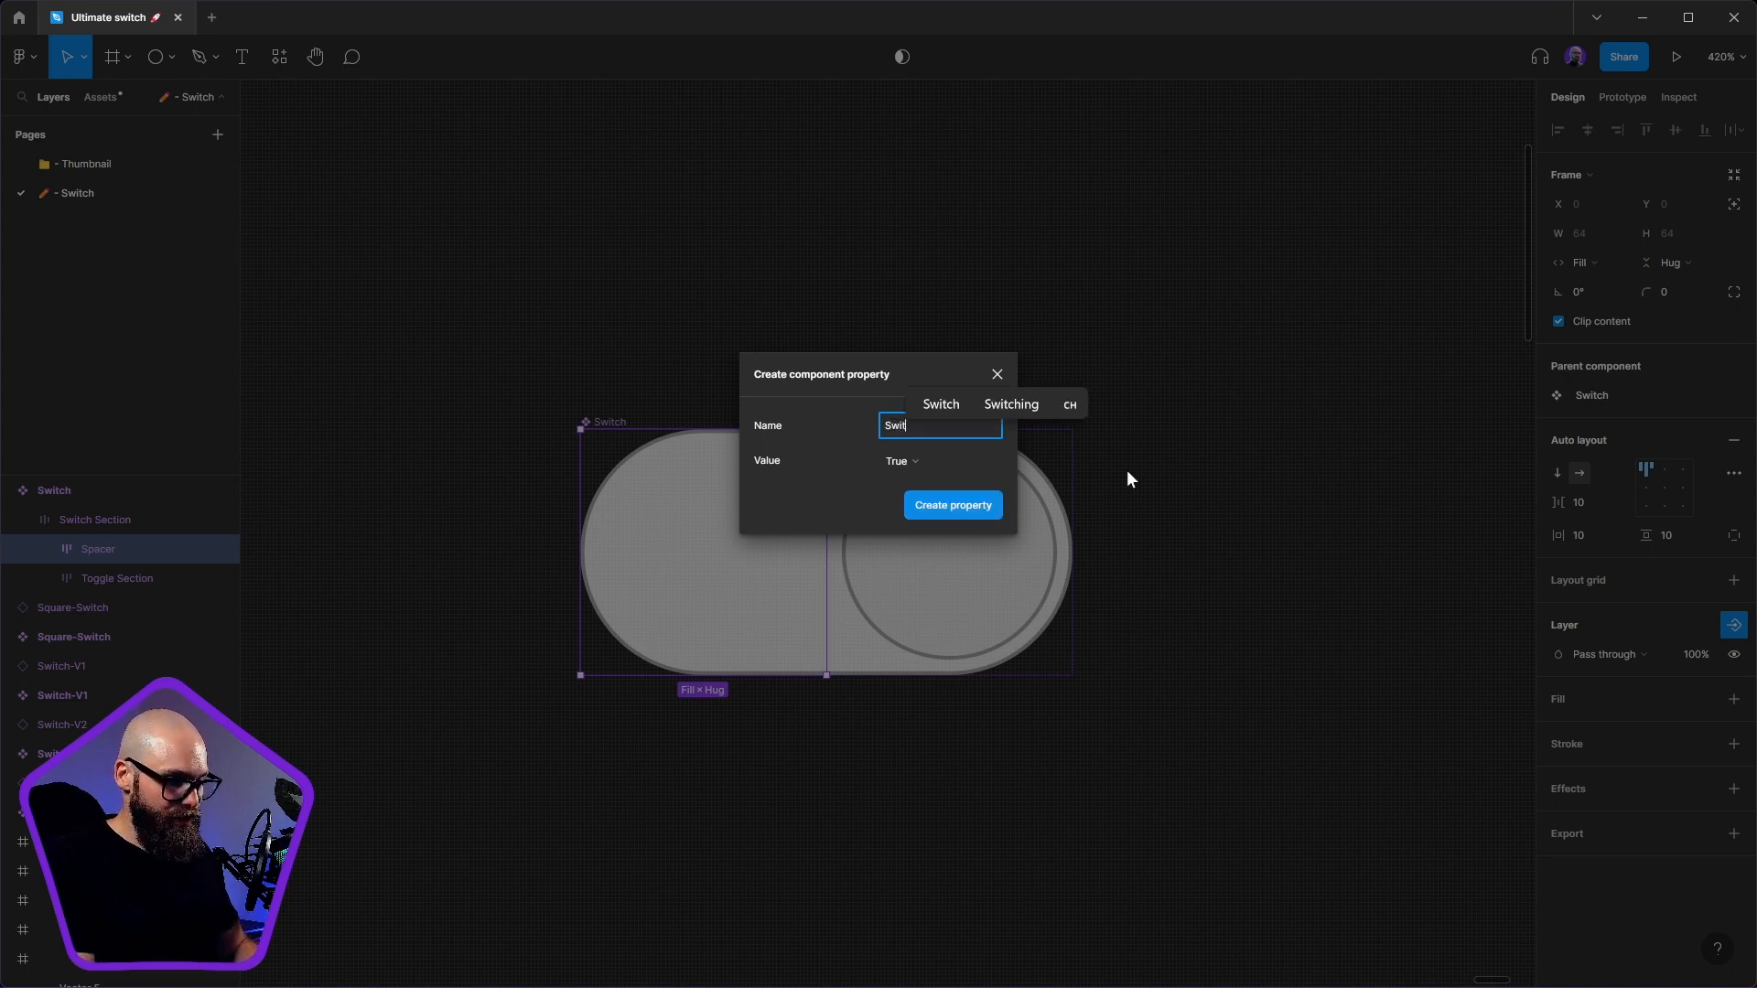
text(ch On)
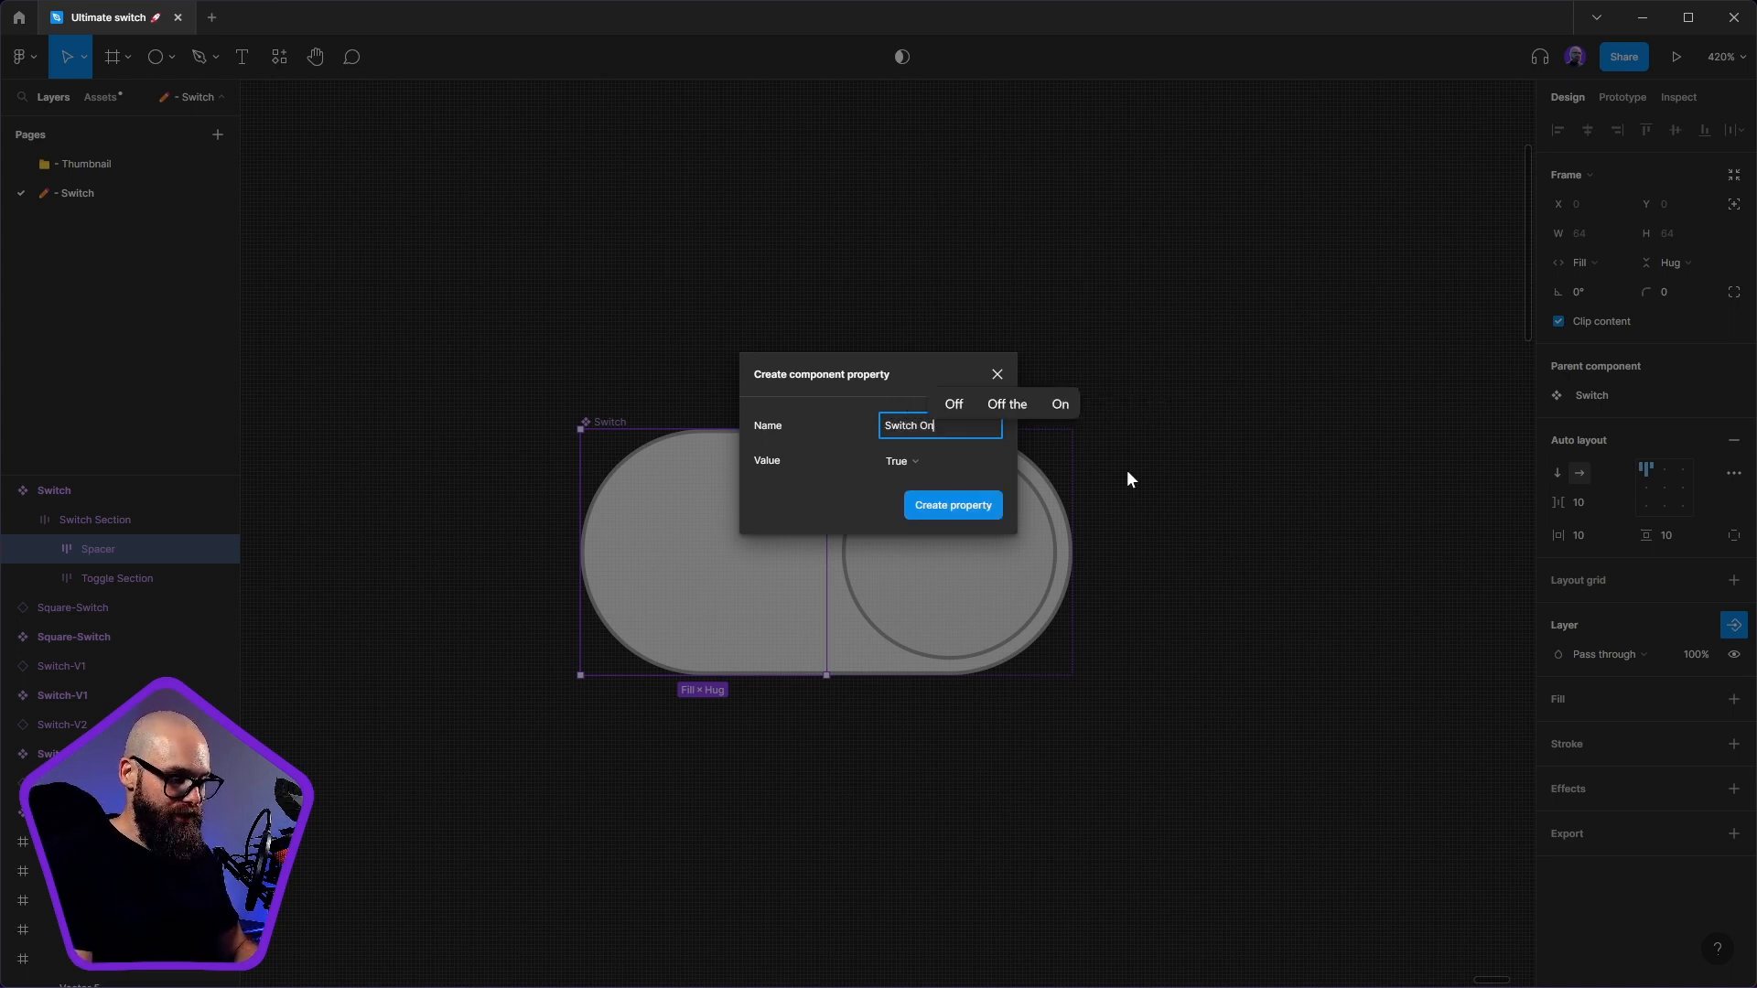
text(?)
key(Return)
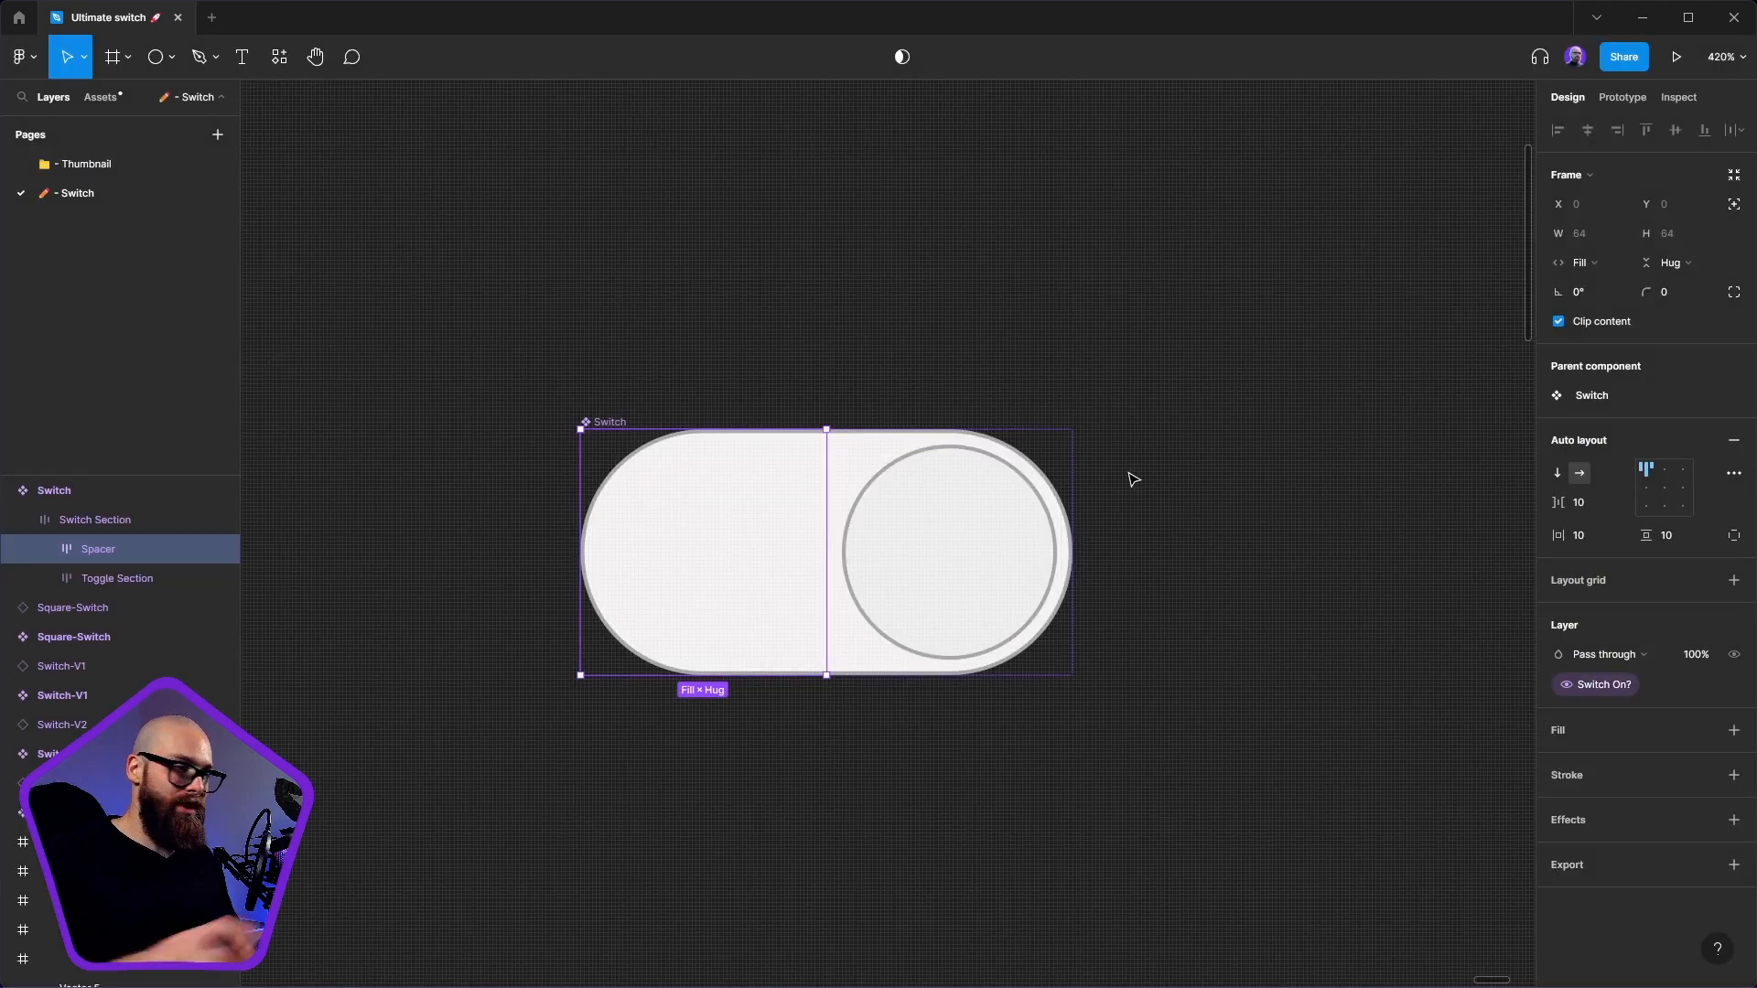
- Place an instance of the Switch component above the original and test its Switch On? property by toggling it repeatedly
click(1087, 389)
drag(769, 543, 770, 139)
drag(840, 331, 843, 554)
click(1660, 395)
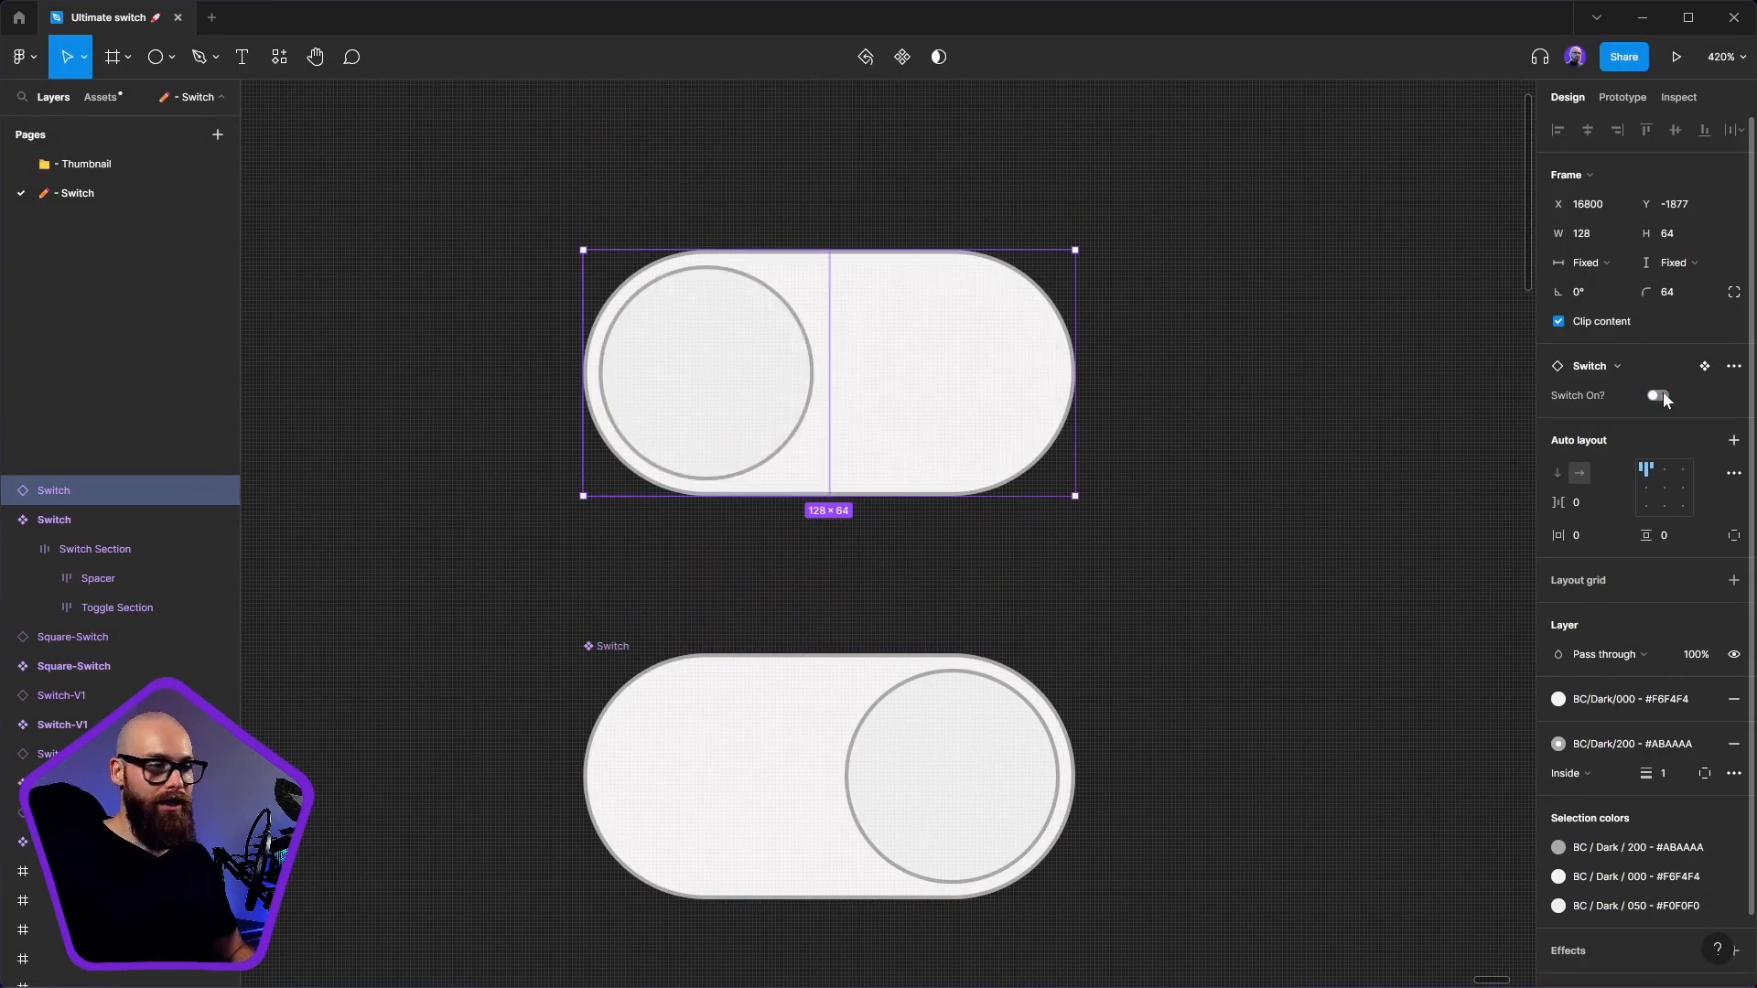
click(1659, 395)
click(1661, 395)
click(1661, 396)
click(1662, 396)
click(1662, 396)
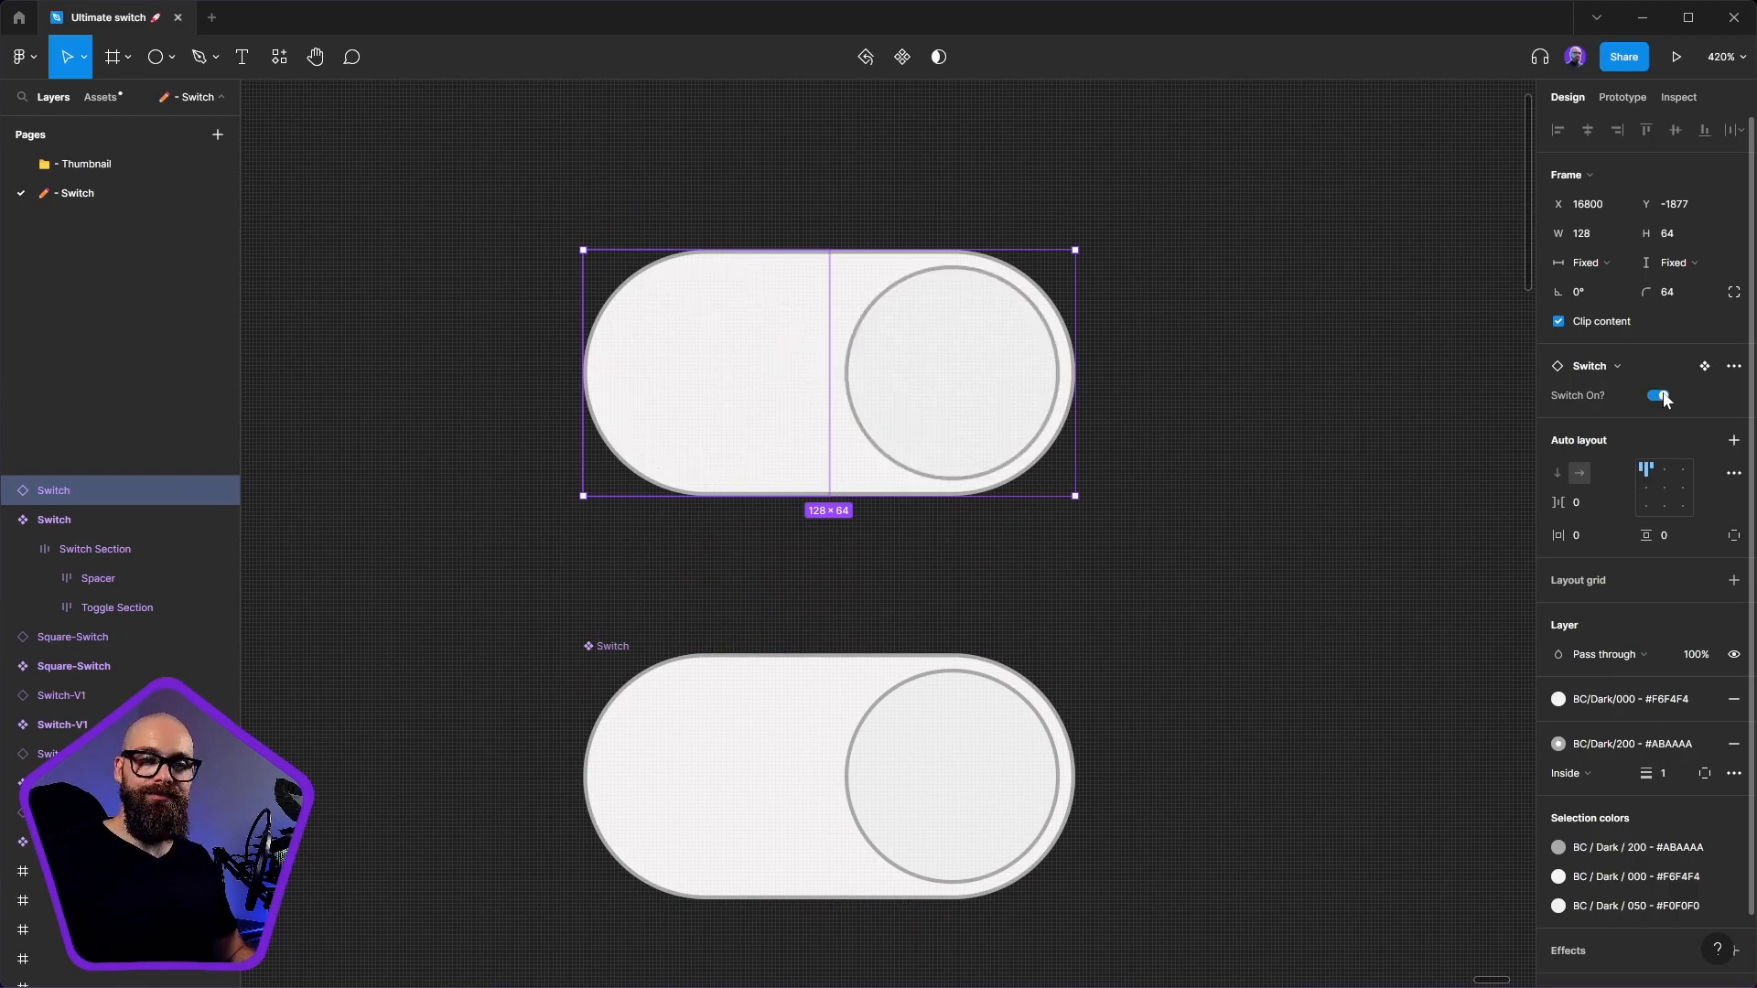
click(1663, 395)
- Delete the test Switch instance above the main component
click(1271, 412)
click(892, 366)
key(Delete)
- Inspect the Switch component and its Switch Section layer, and compare them with the finished example switches on the page
click(950, 751)
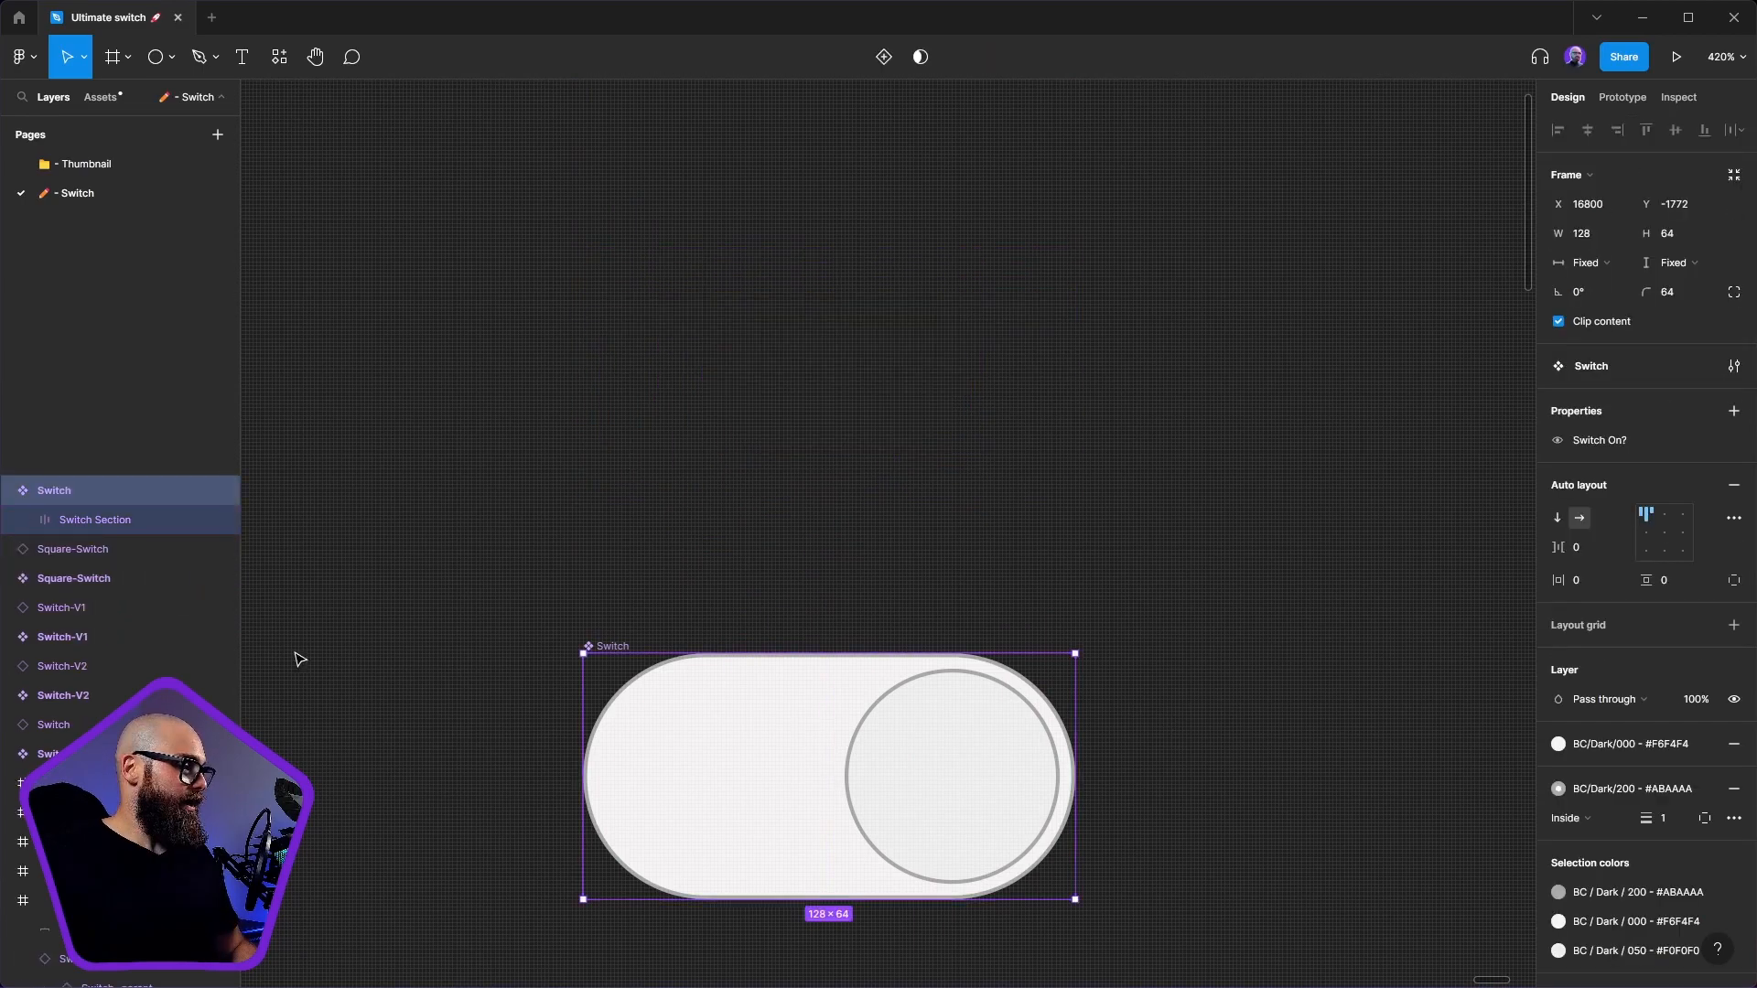
click(101, 520)
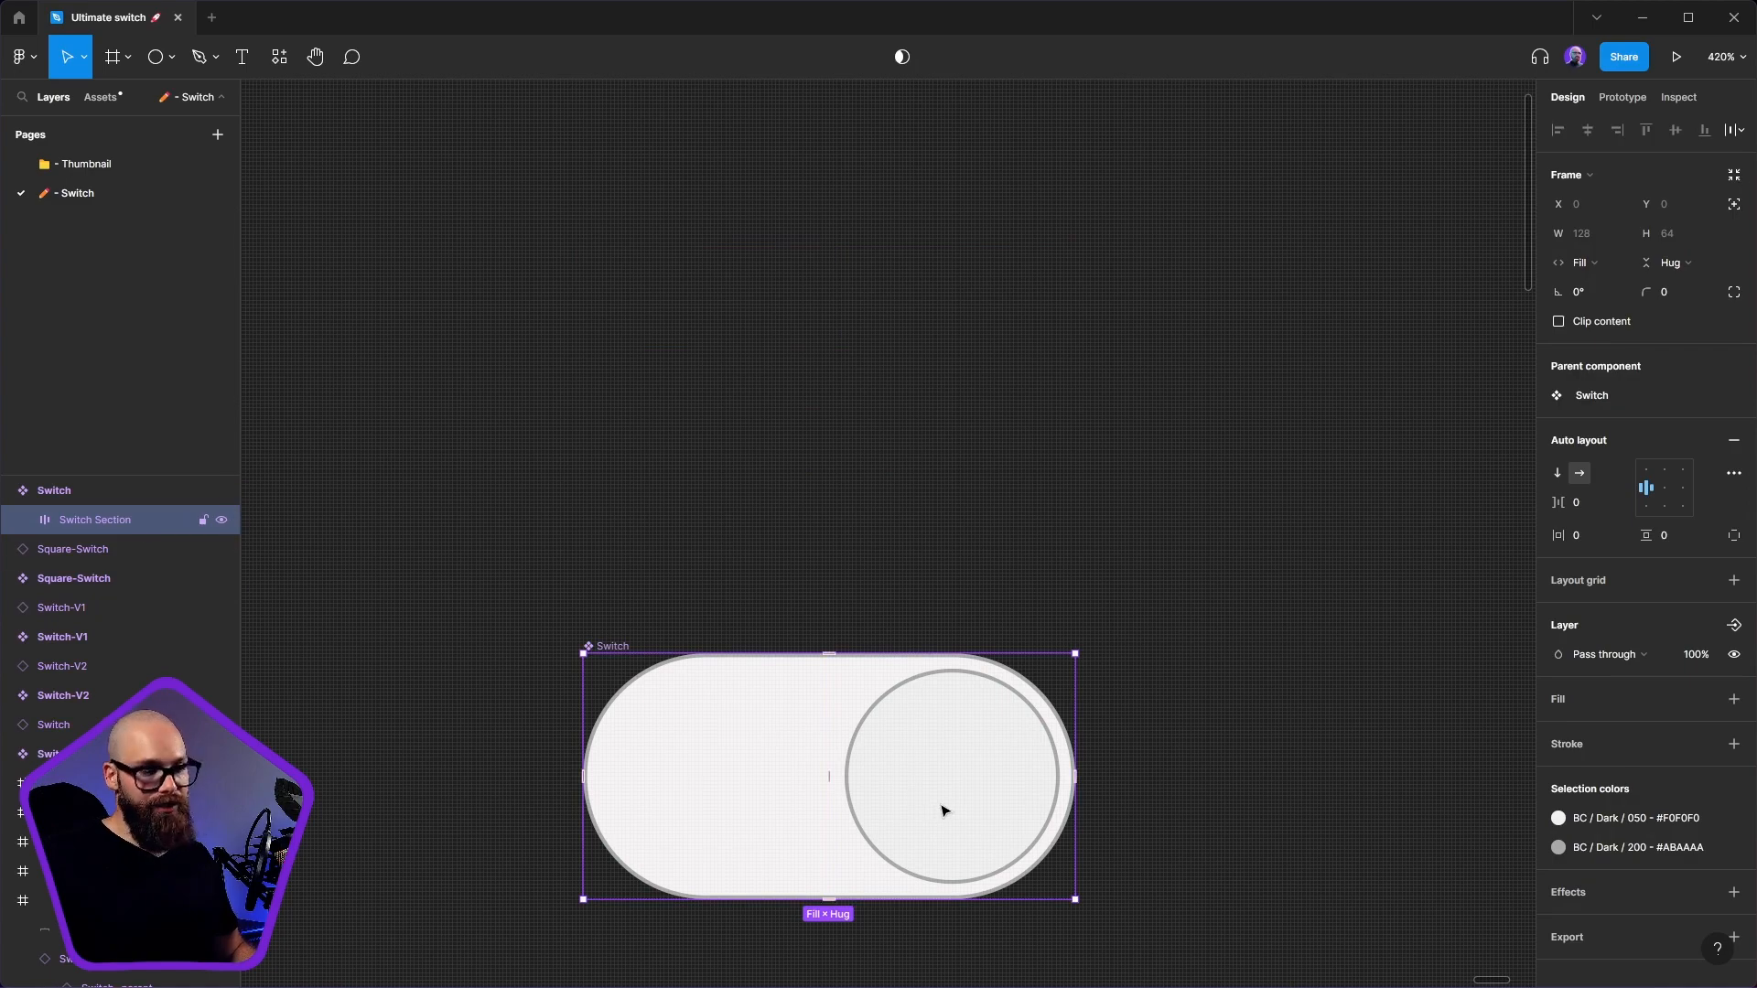
drag(971, 750, 952, 458)
scroll(953, 458, down, 5)
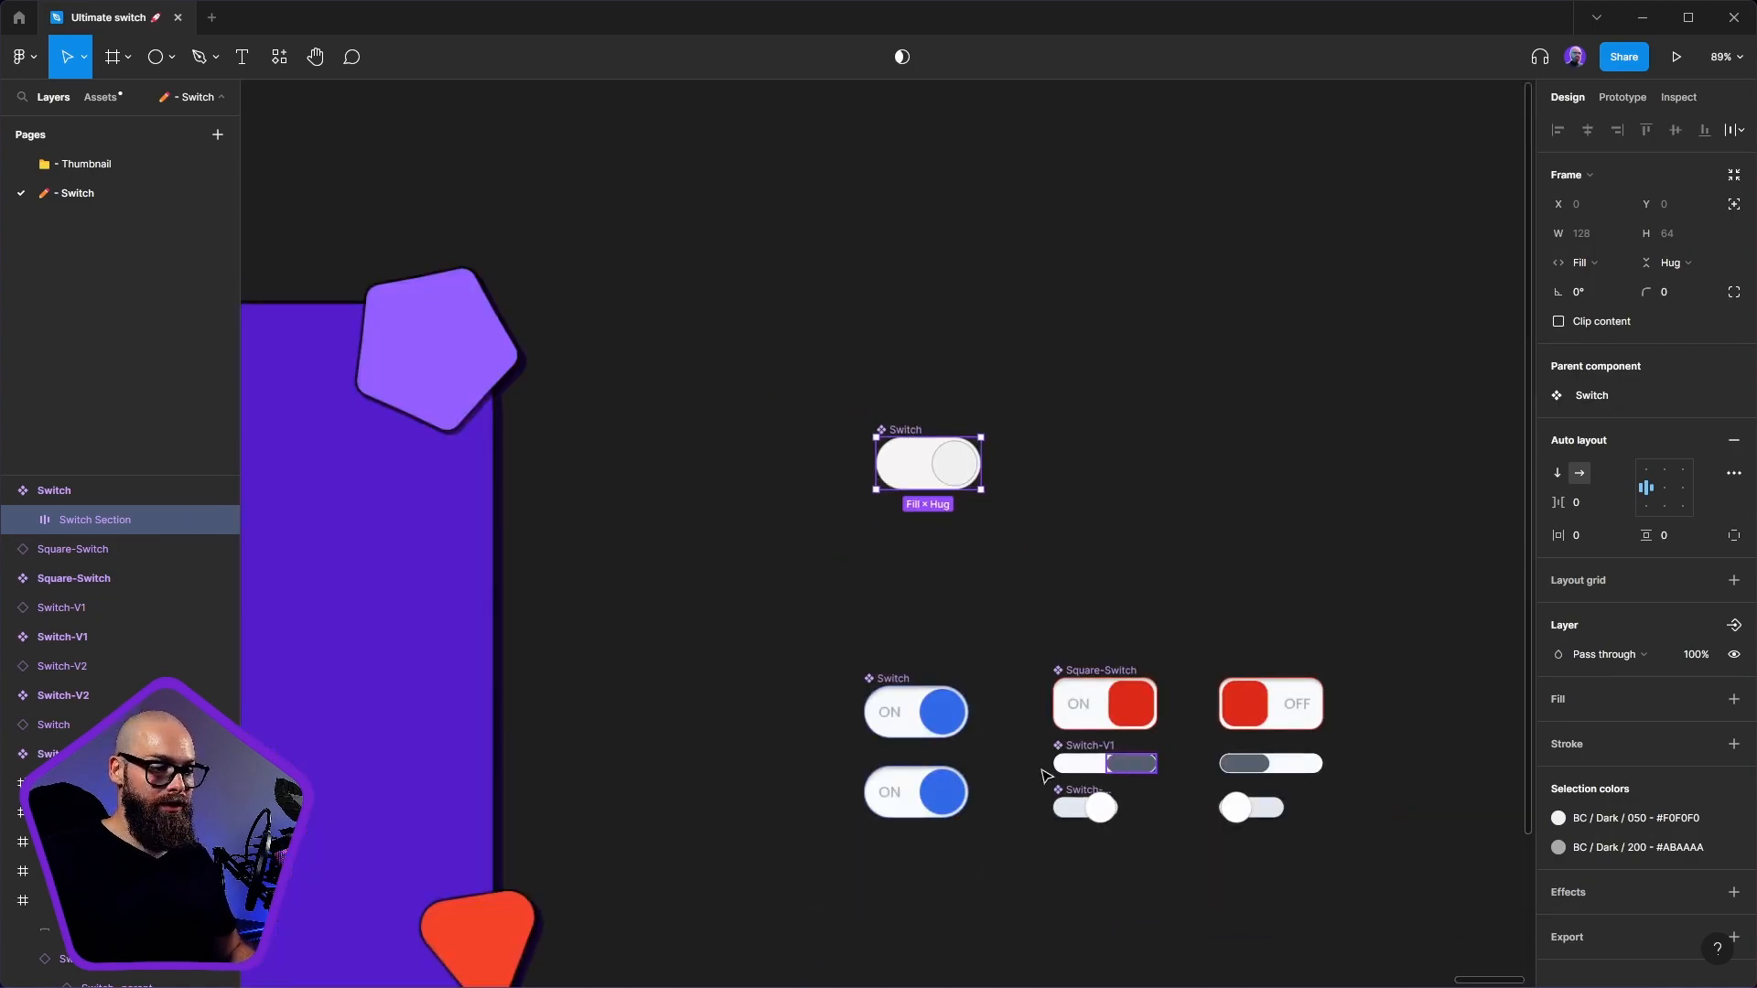
scroll(901, 723, up, 5)
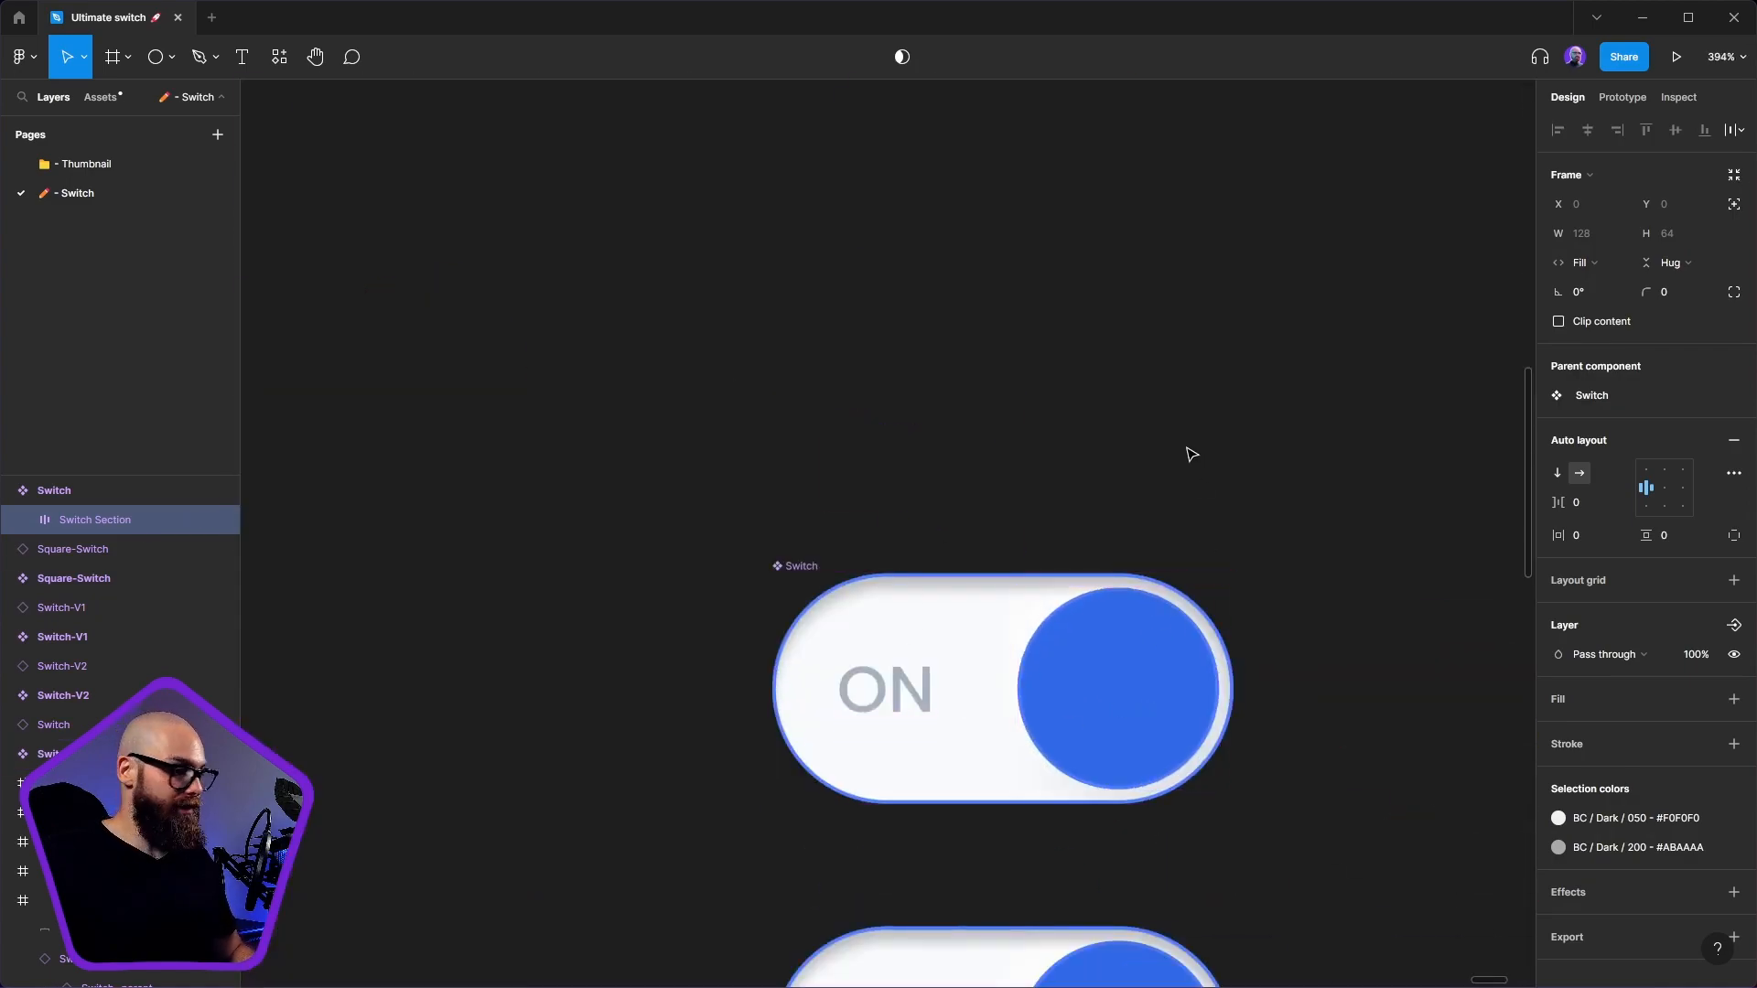
key(shift+2)
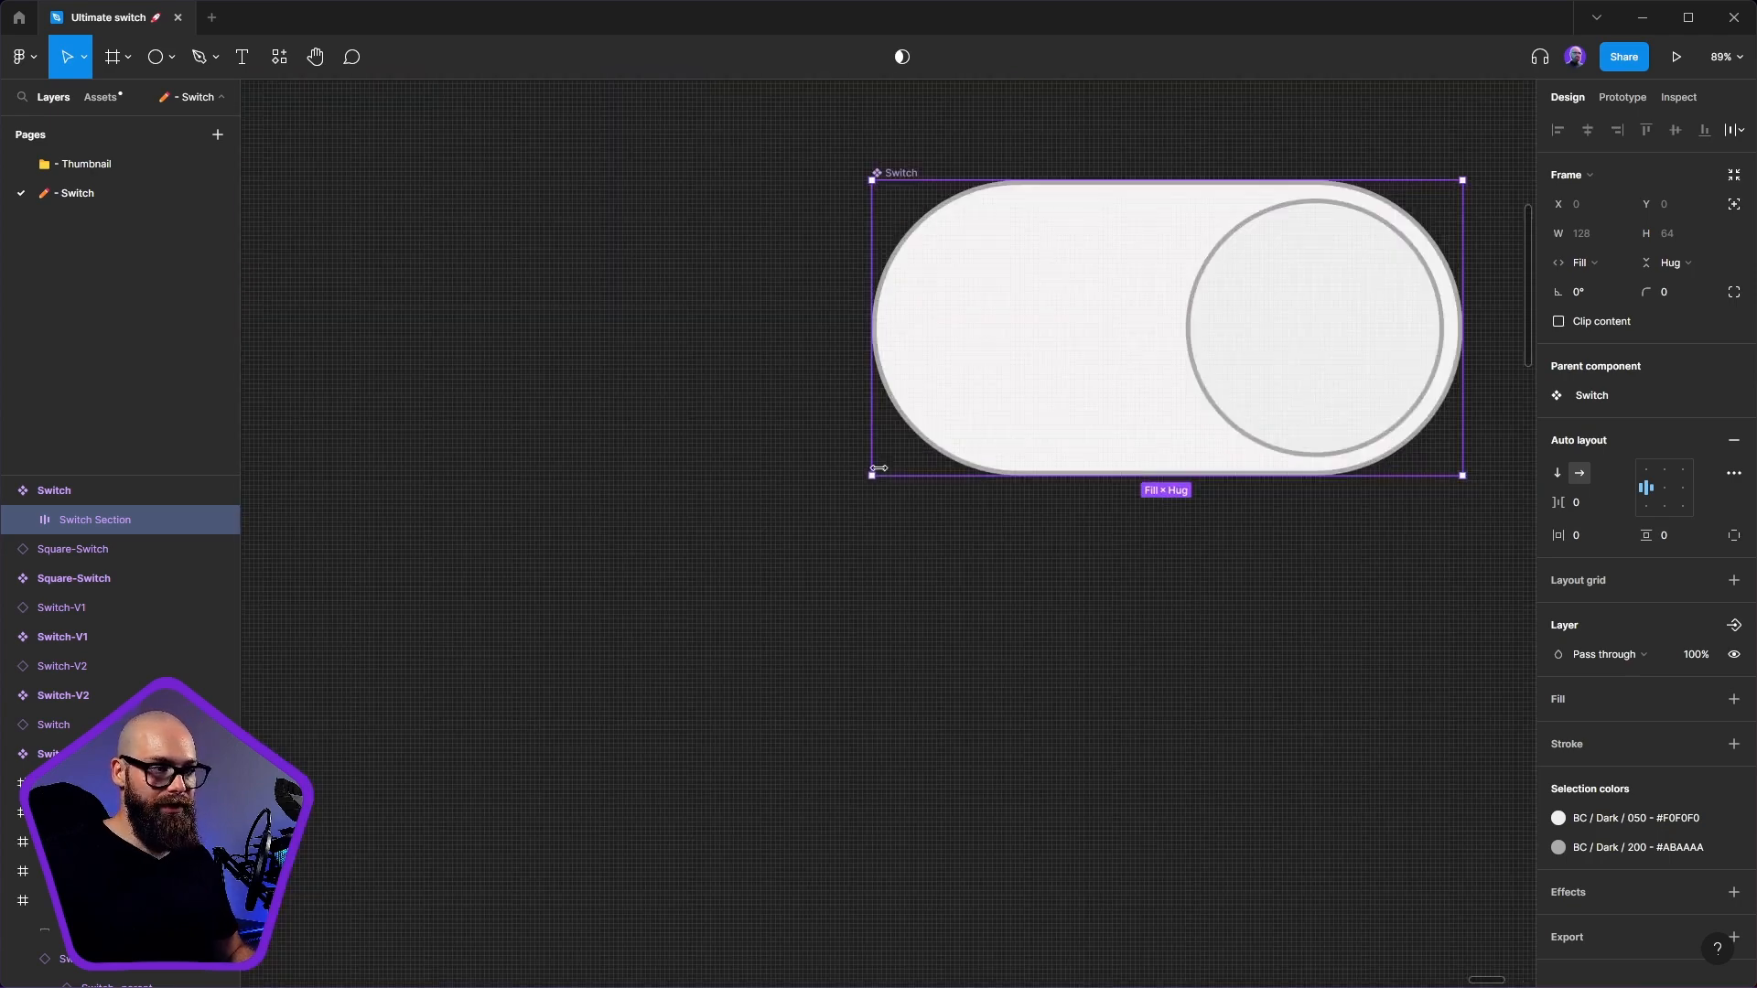
drag(1305, 388, 949, 514)
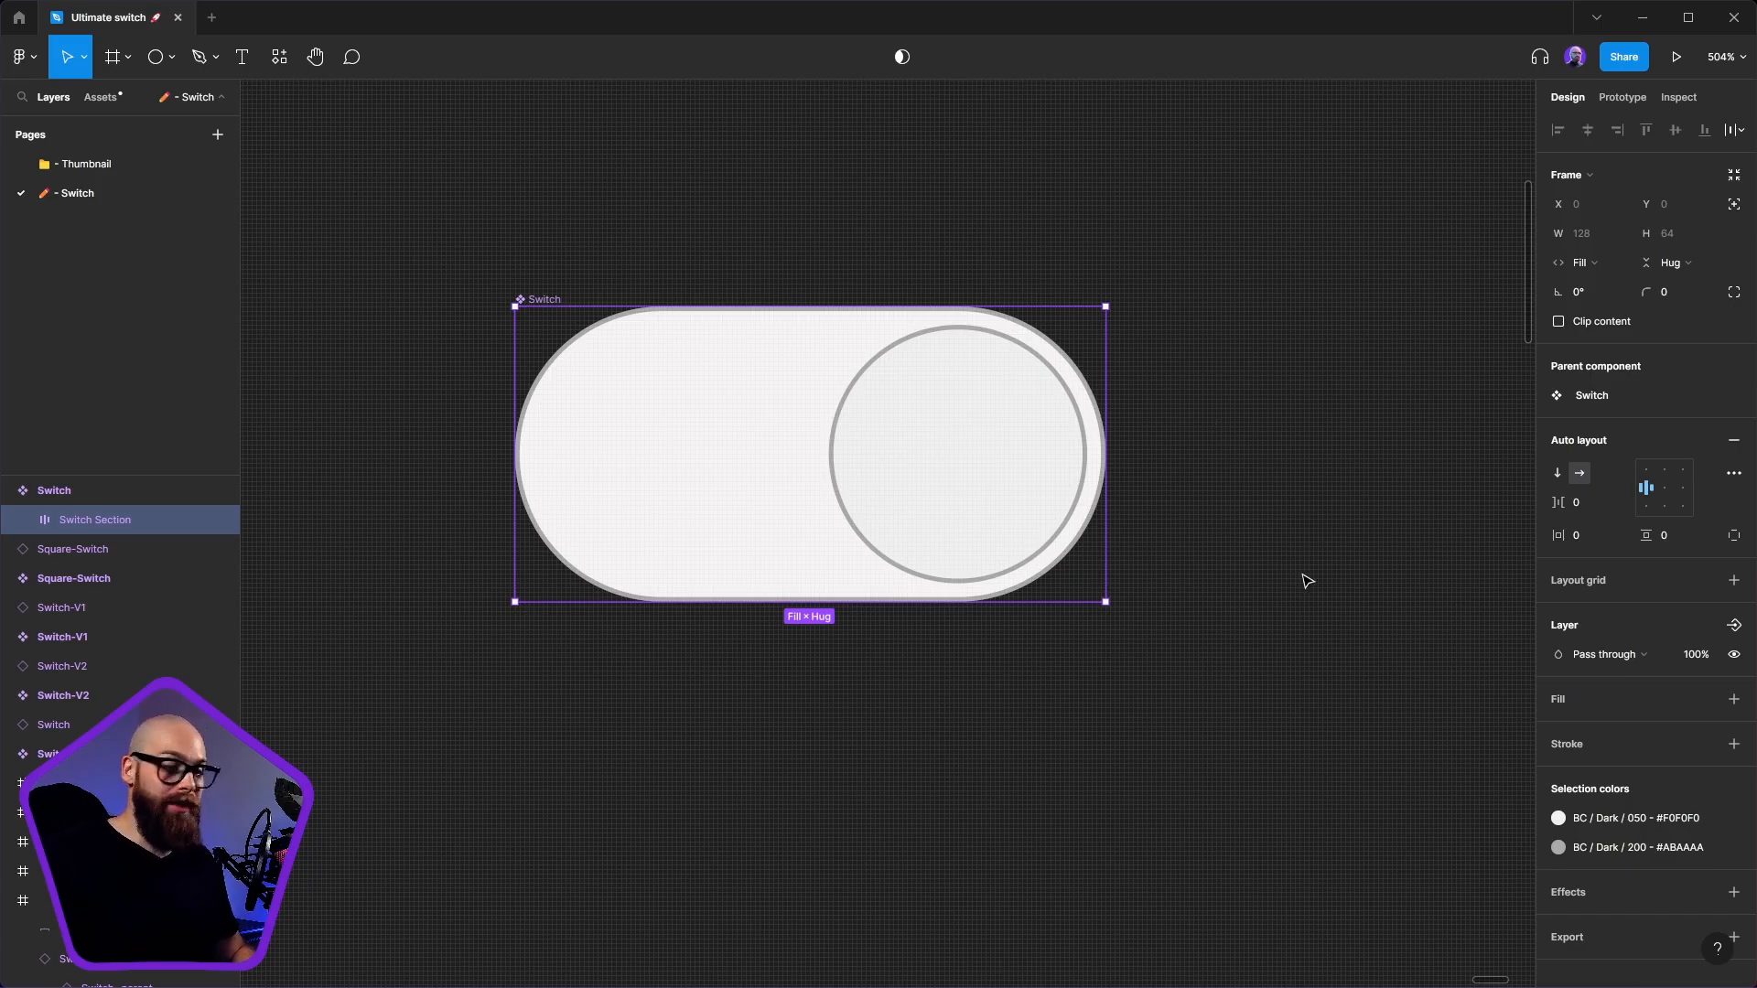
scroll(1278, 552, left, 2)
scroll(1278, 553, up, 1)
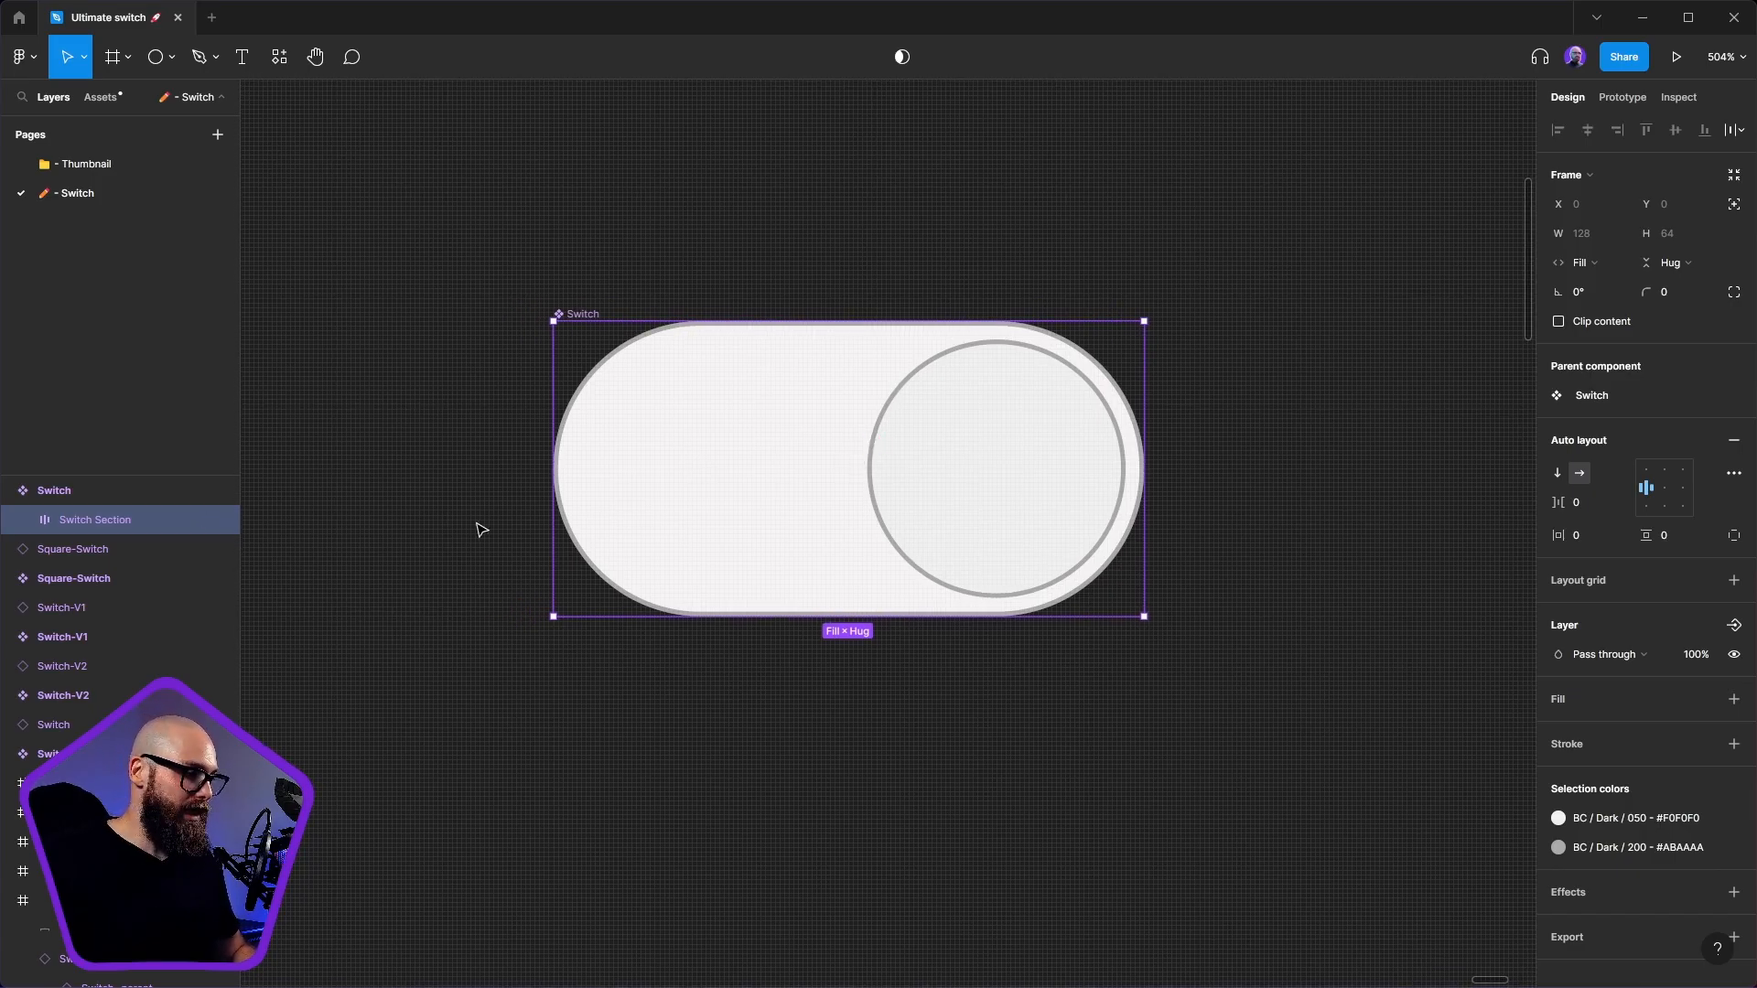
click(932, 788)
click(852, 417)
drag(847, 447, 852, 570)
scroll(851, 570, down, 3)
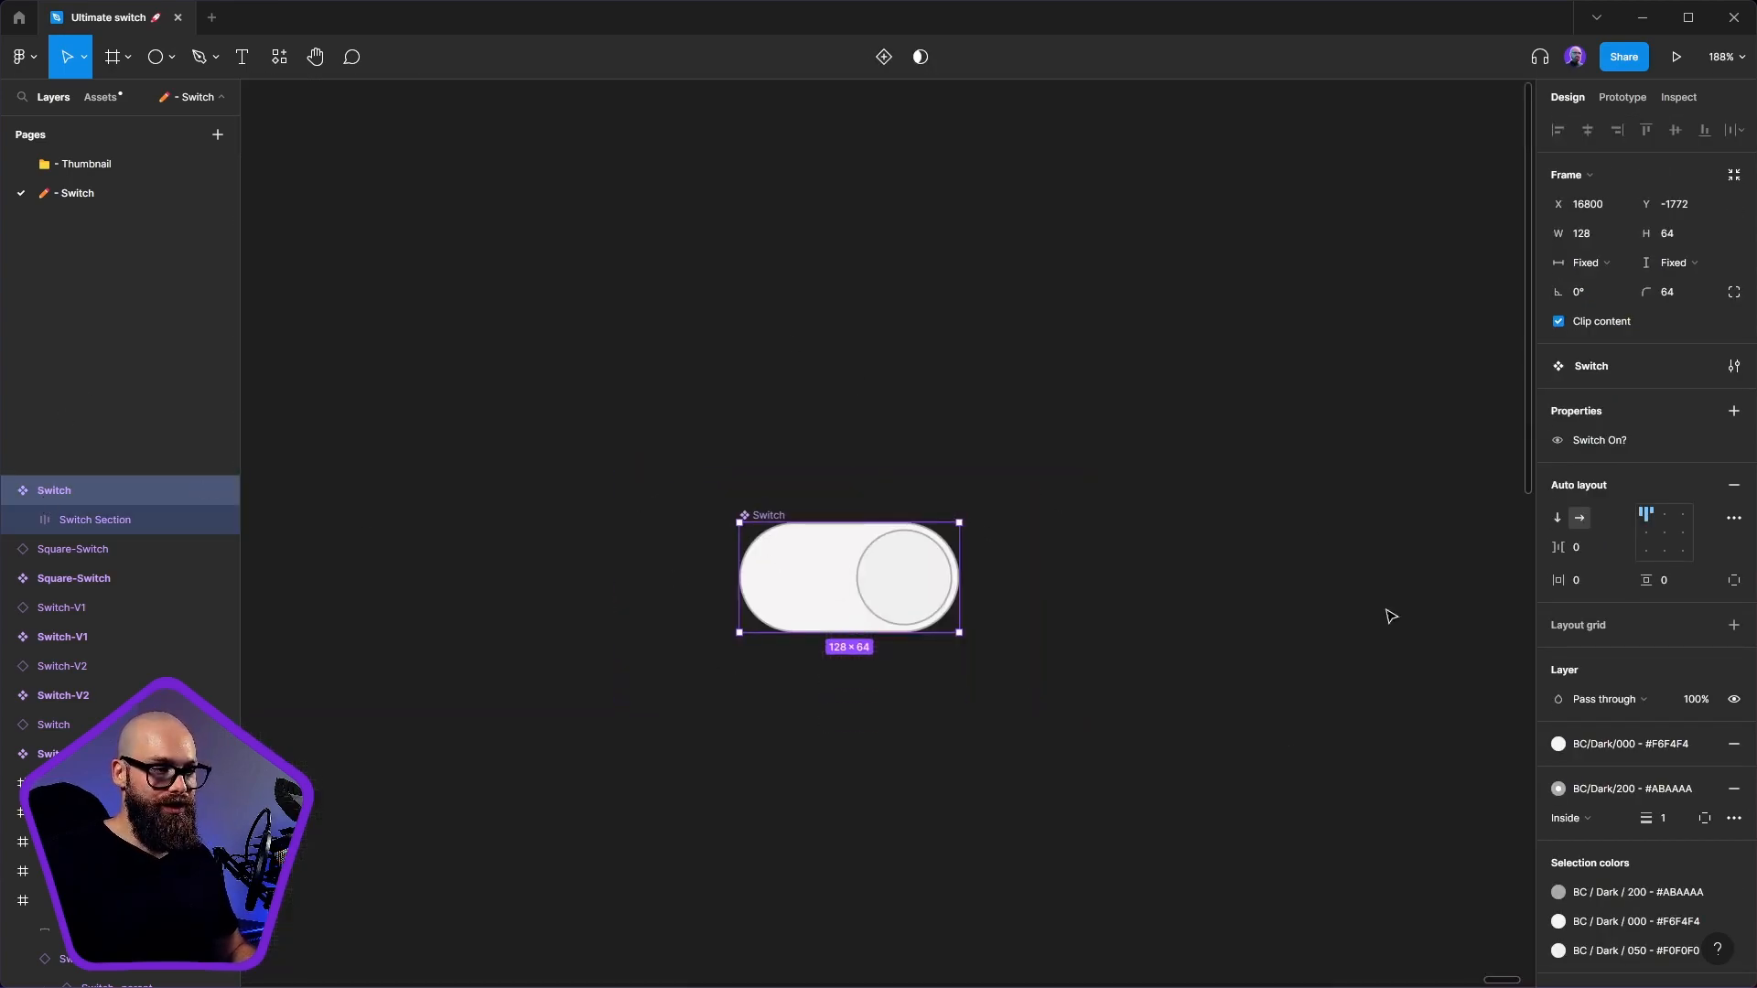
drag(962, 745, 961, 753)
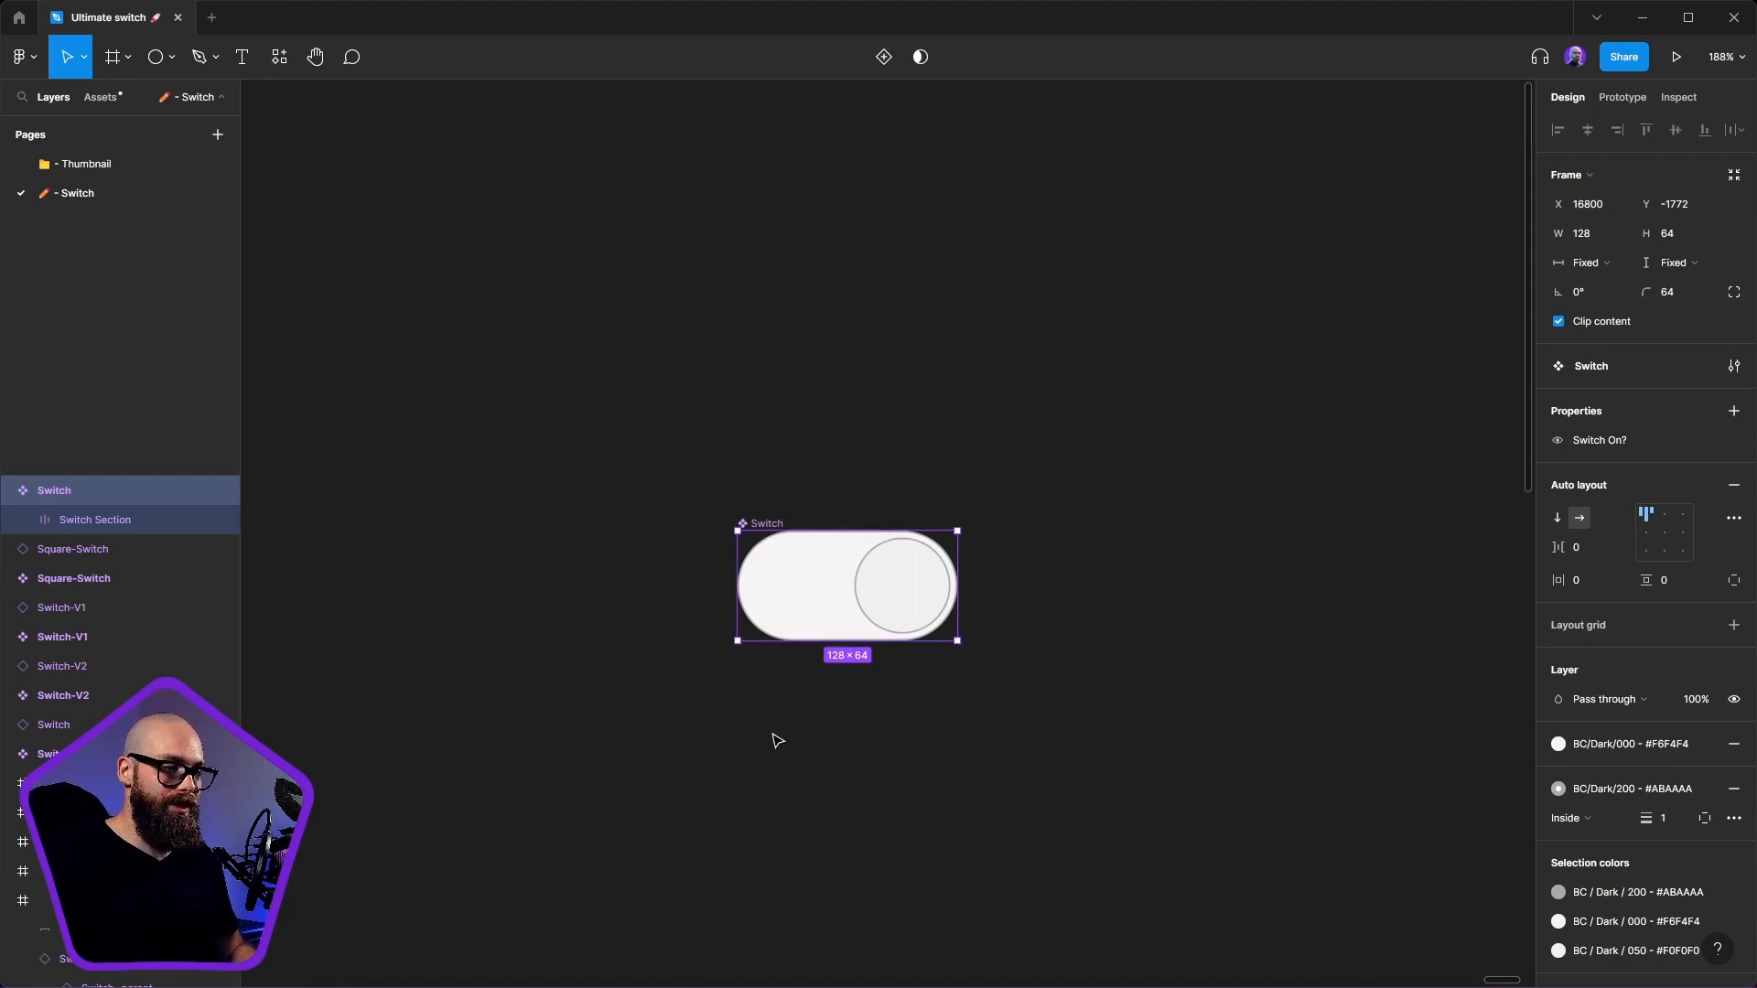
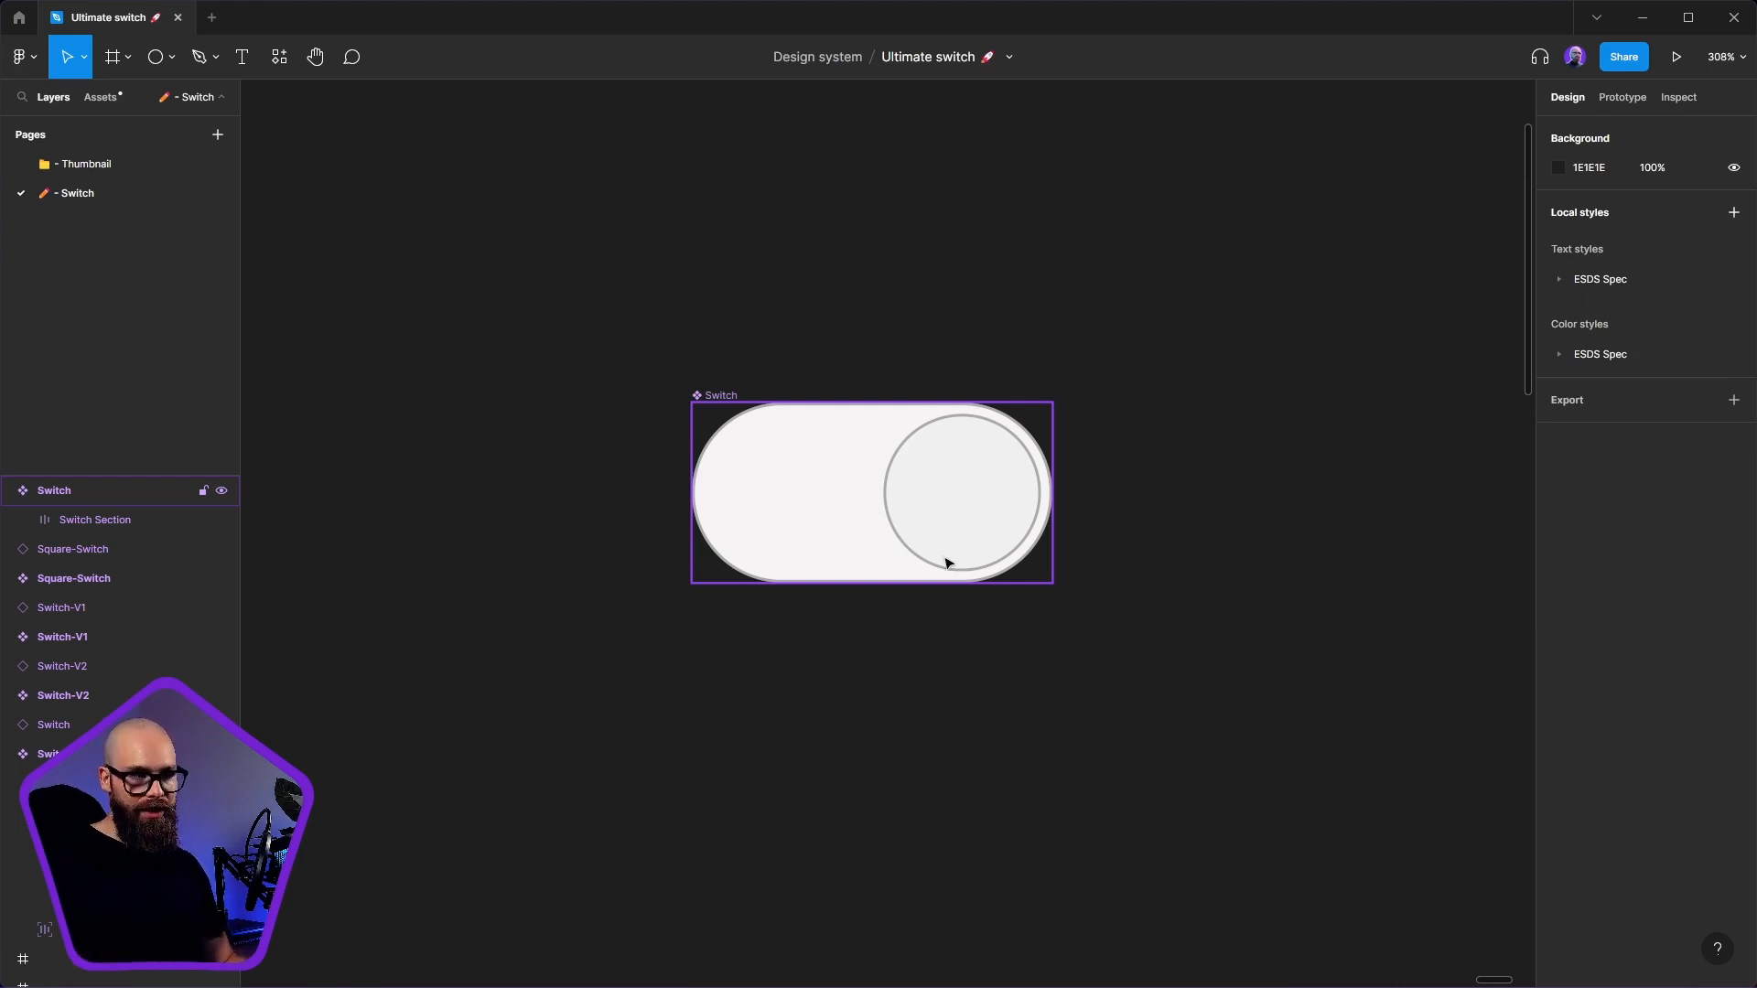
- Place an instance of the Switch component to the right of the original and wrap it in a new component
scroll(945, 561, right, 5)
key(ctrl+d)
scroll(1007, 516, right, 5)
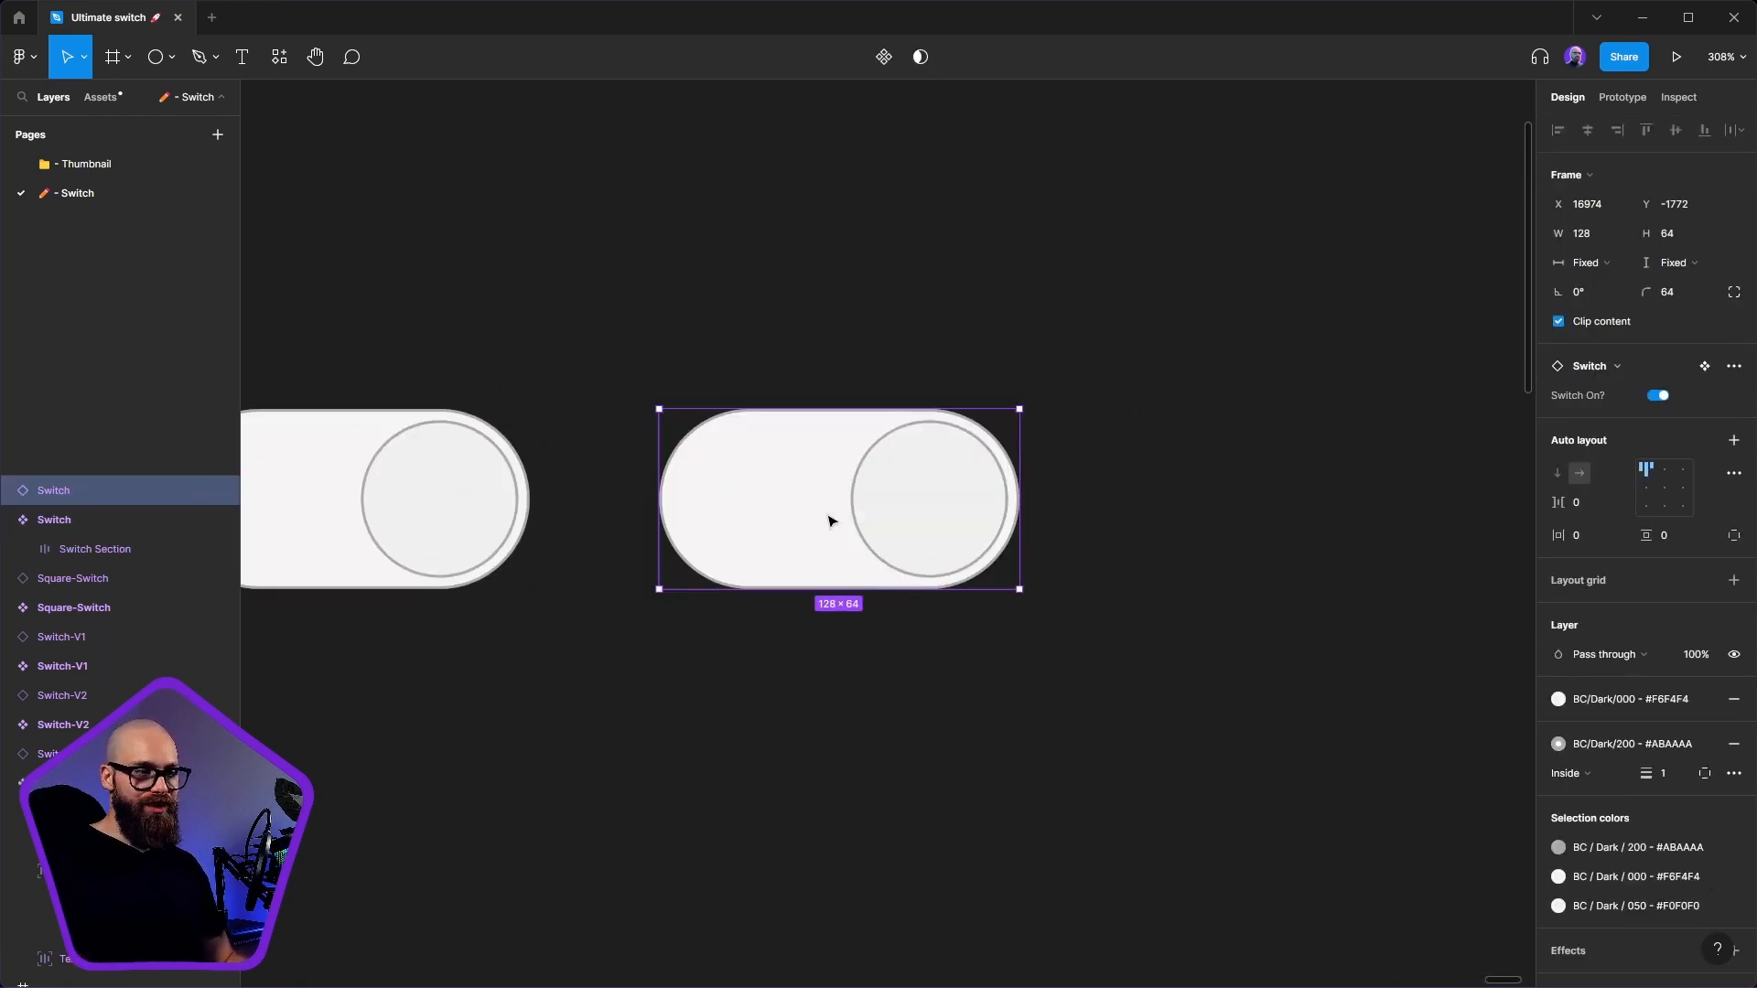
right_click(827, 518)
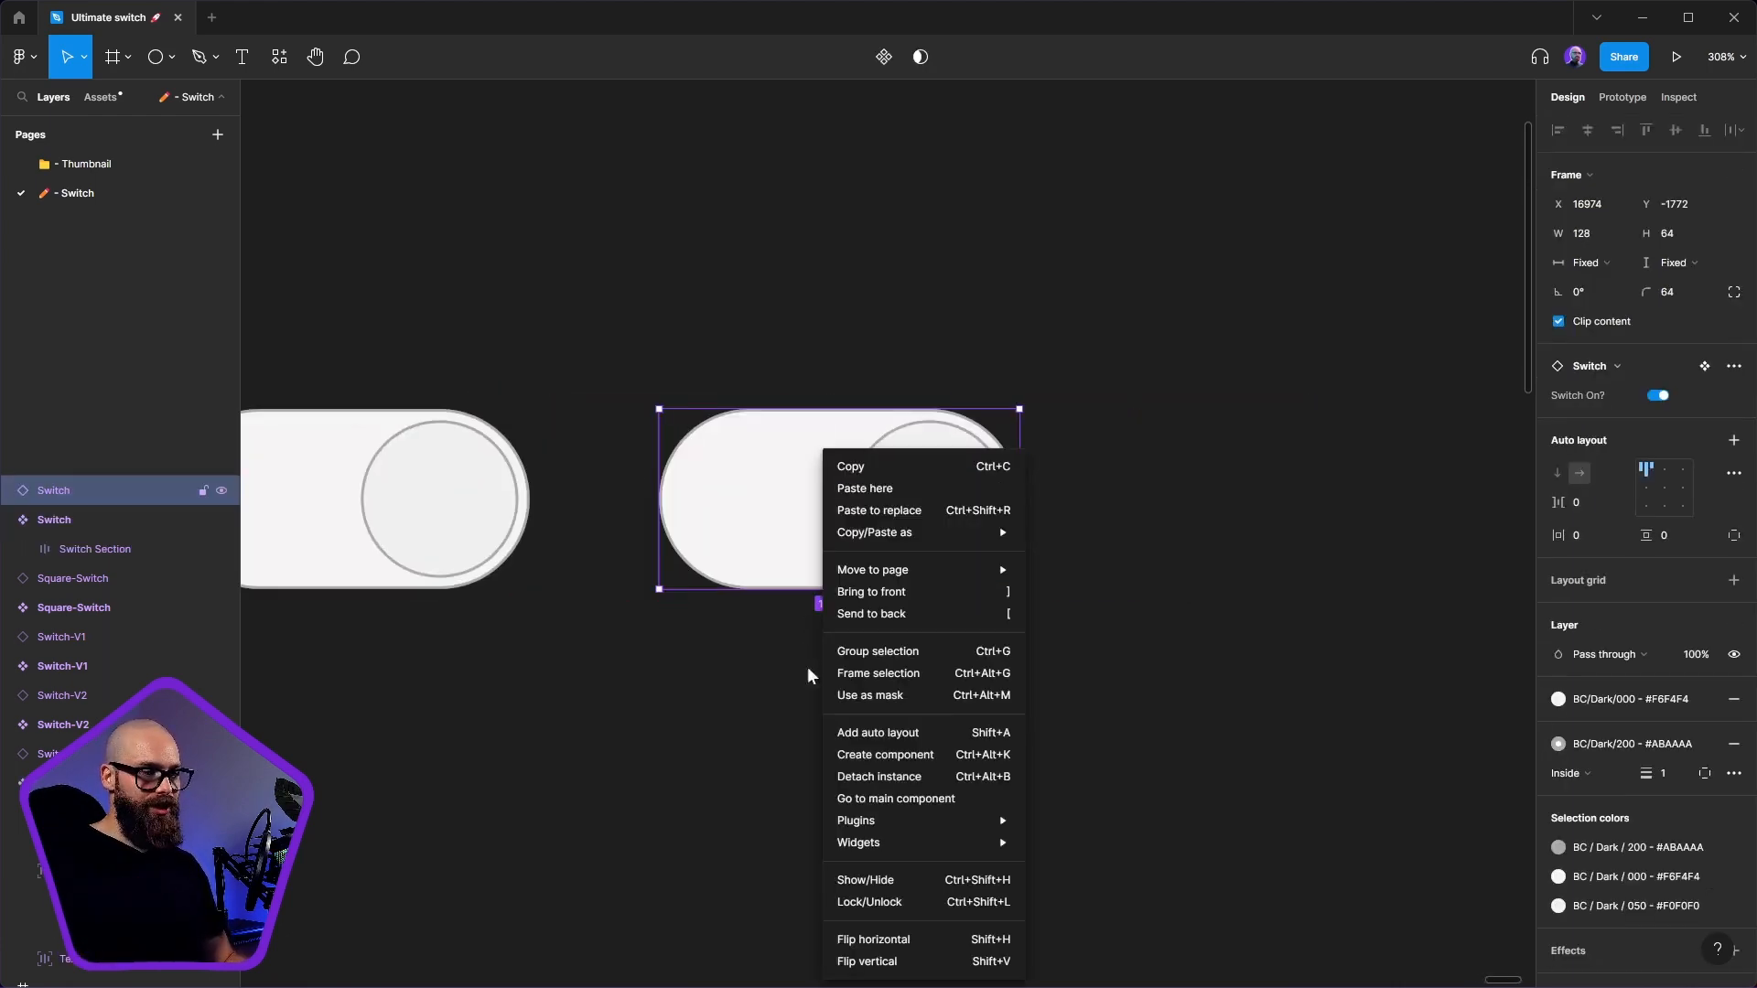
click(924, 774)
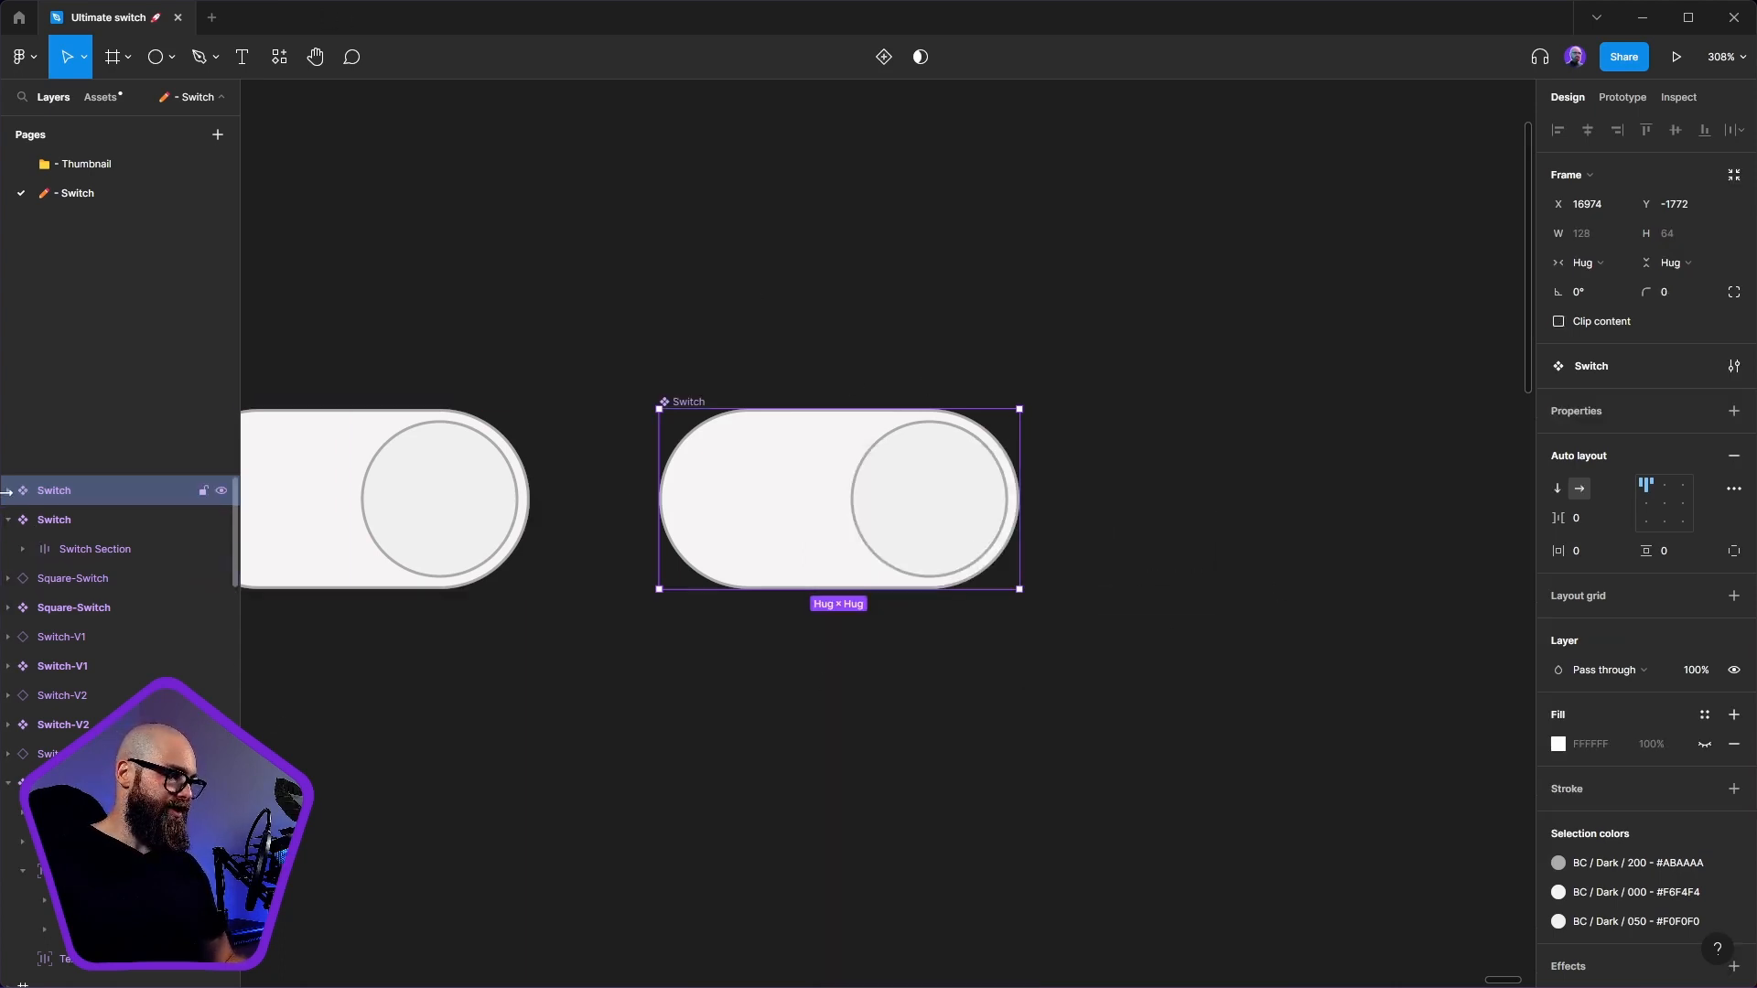
- Rename the Switch instance nested inside the new component as M-Switch
click(9, 491)
click(75, 519)
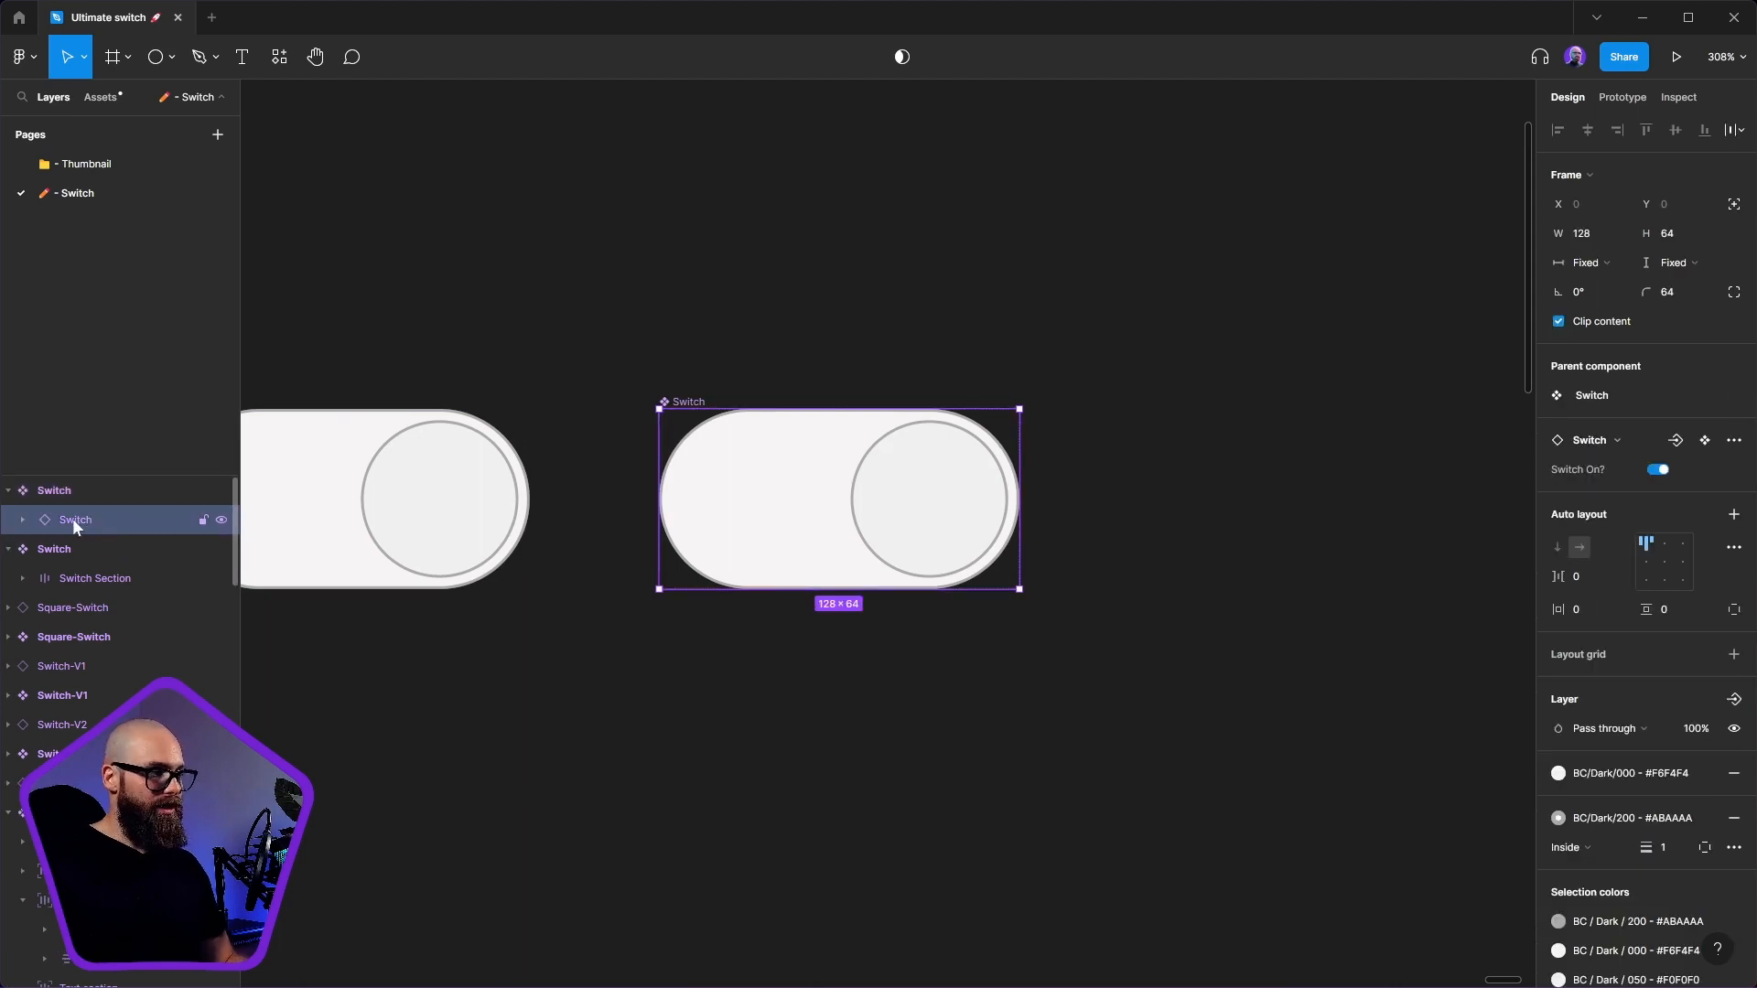
double_click(75, 521)
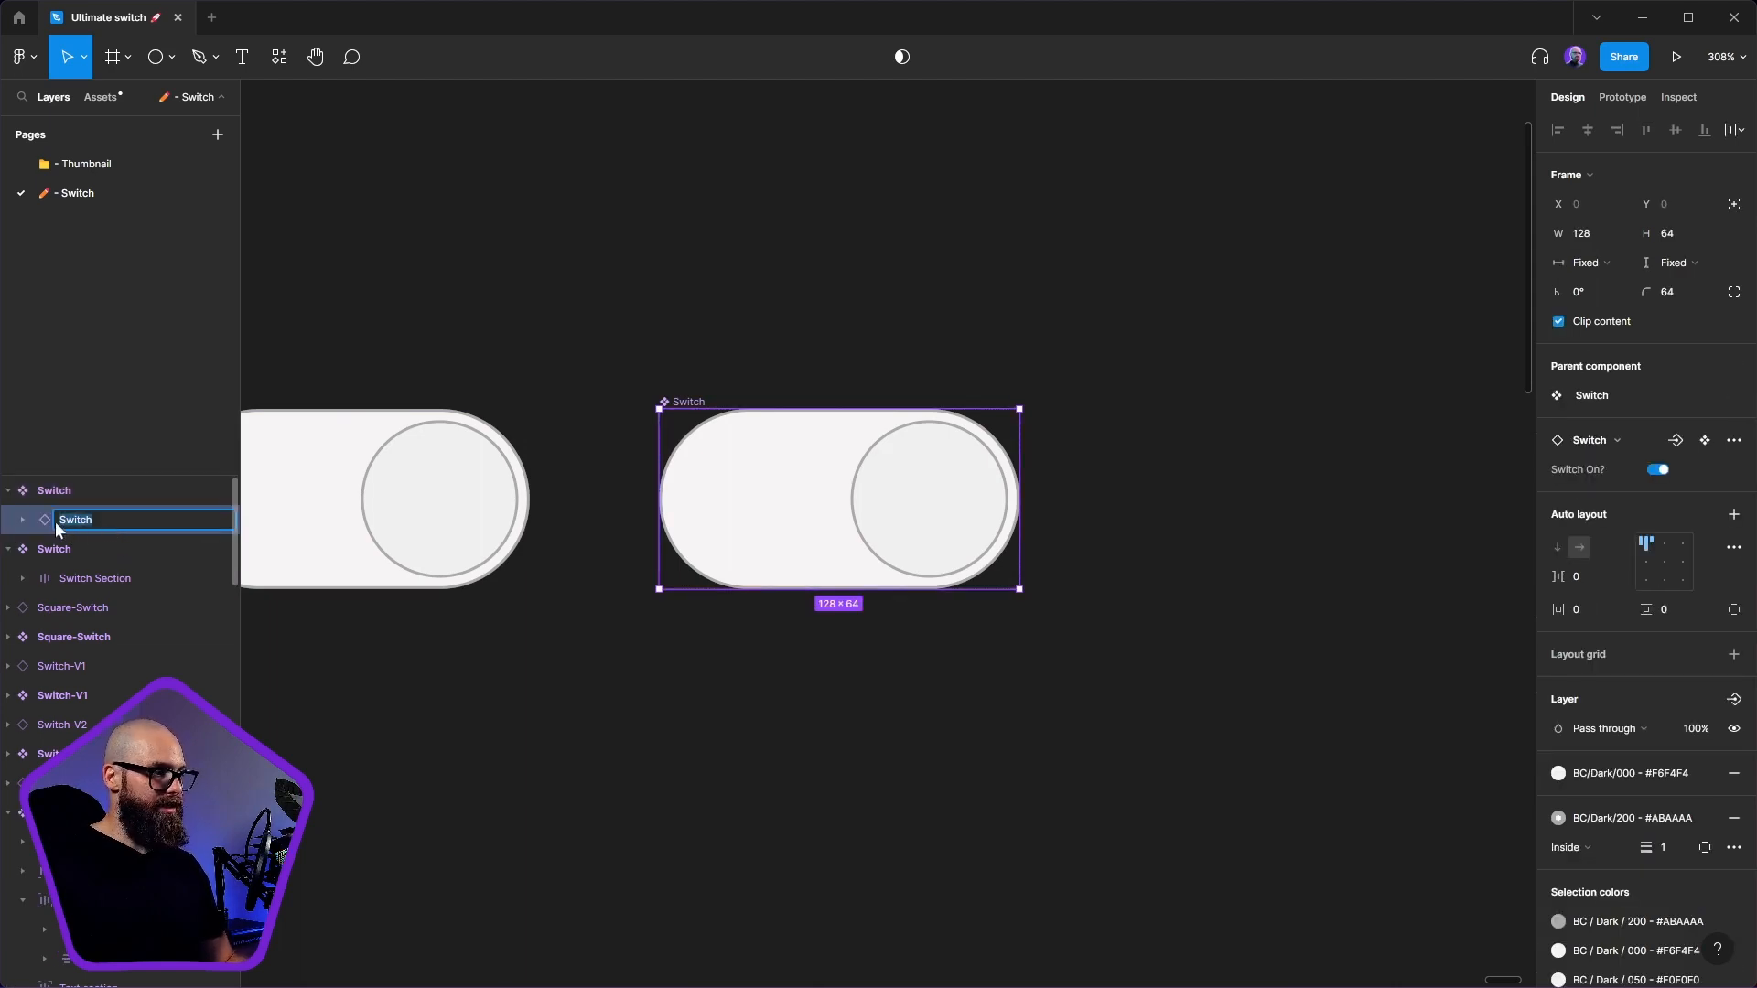
click(57, 522)
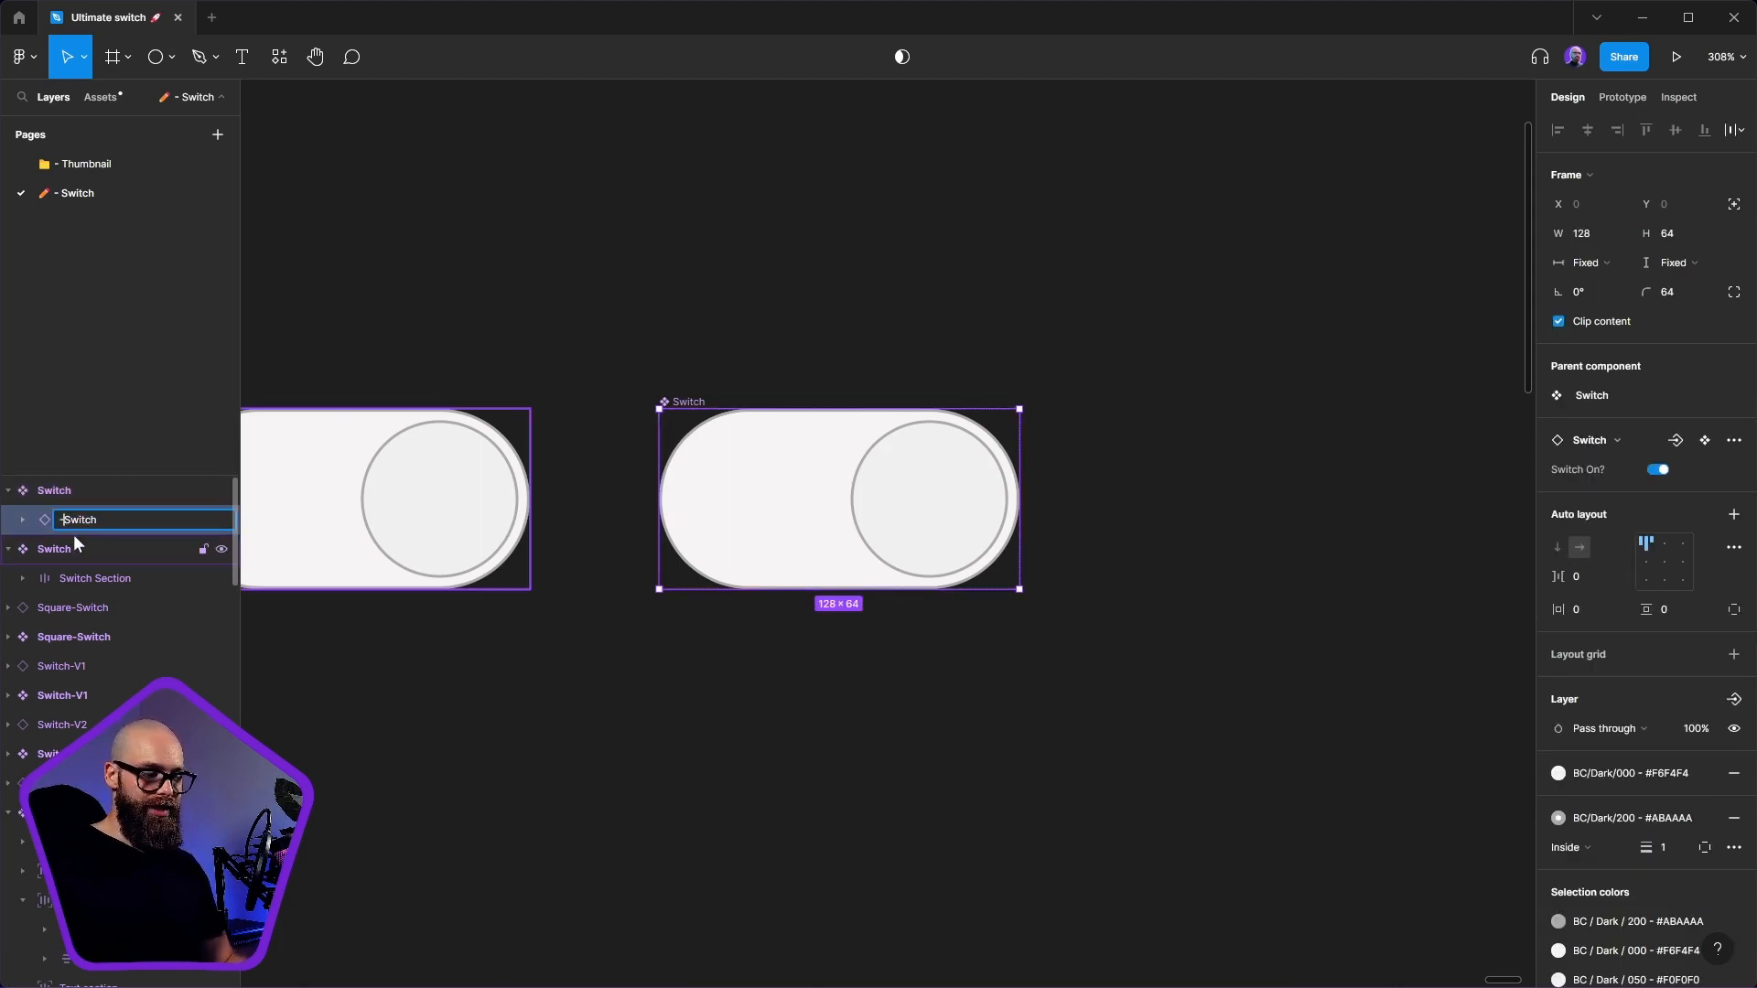
text(-)
key(Left)
text(M)
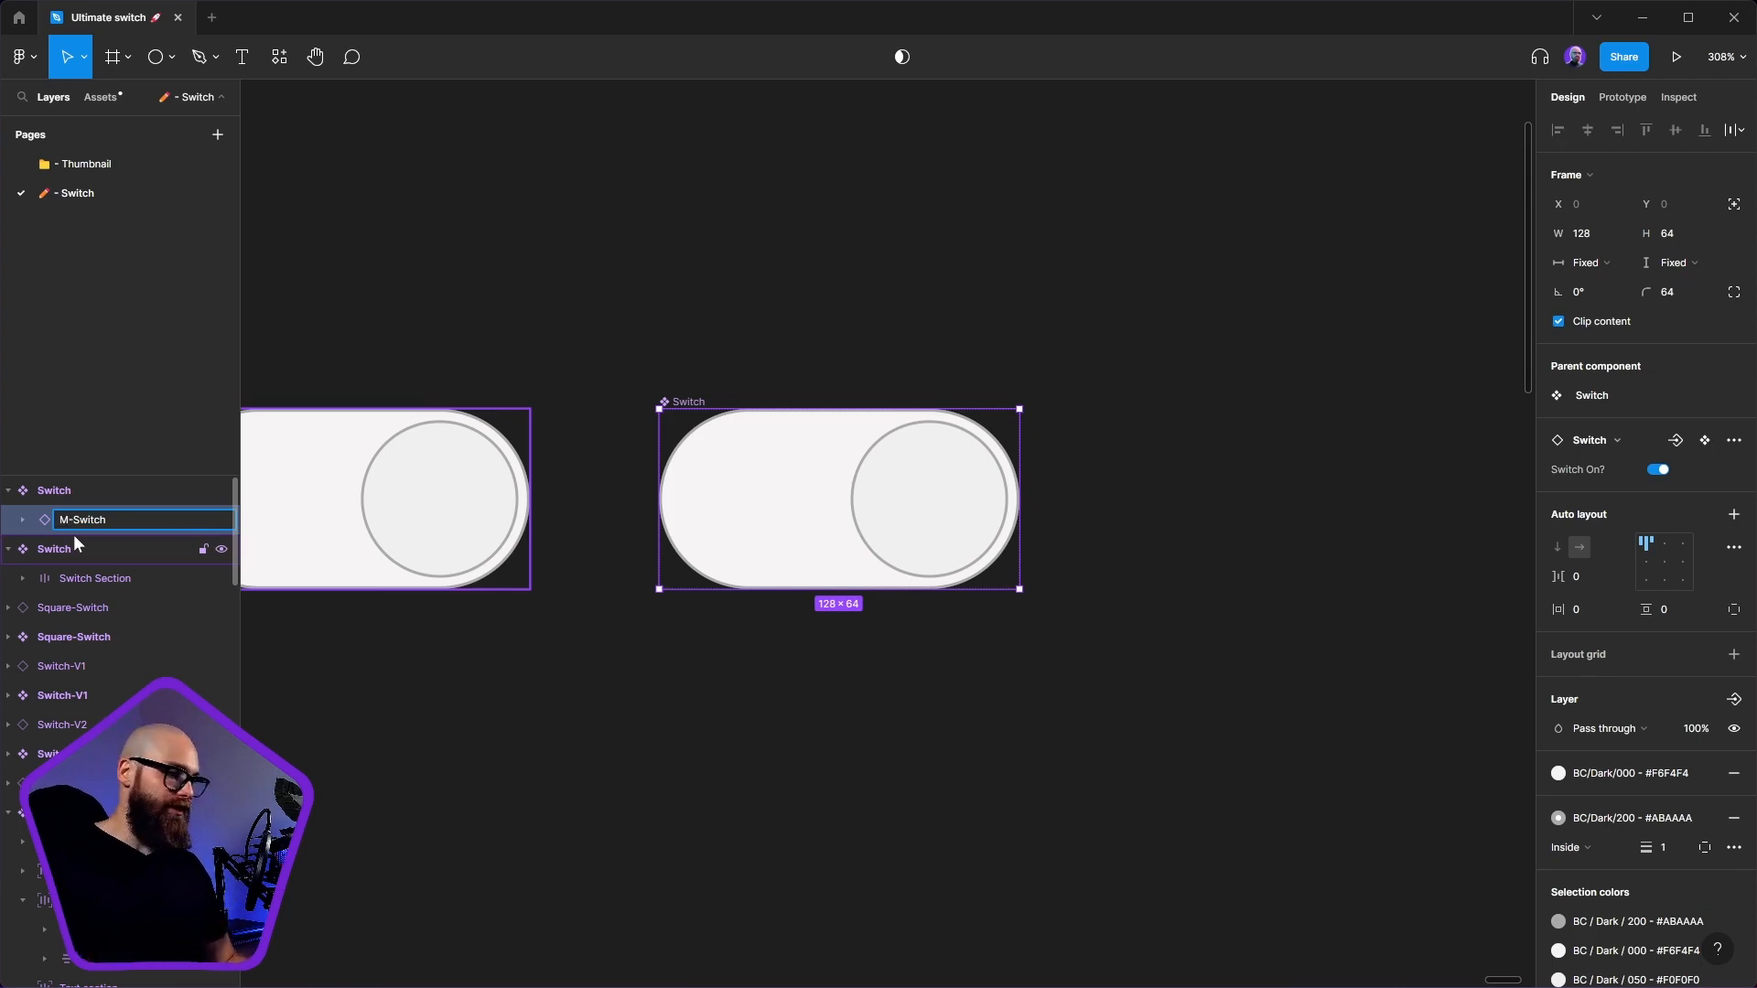
key(Return)
- Rename the new outer component as Switch Red Box and clear the selection
click(60, 492)
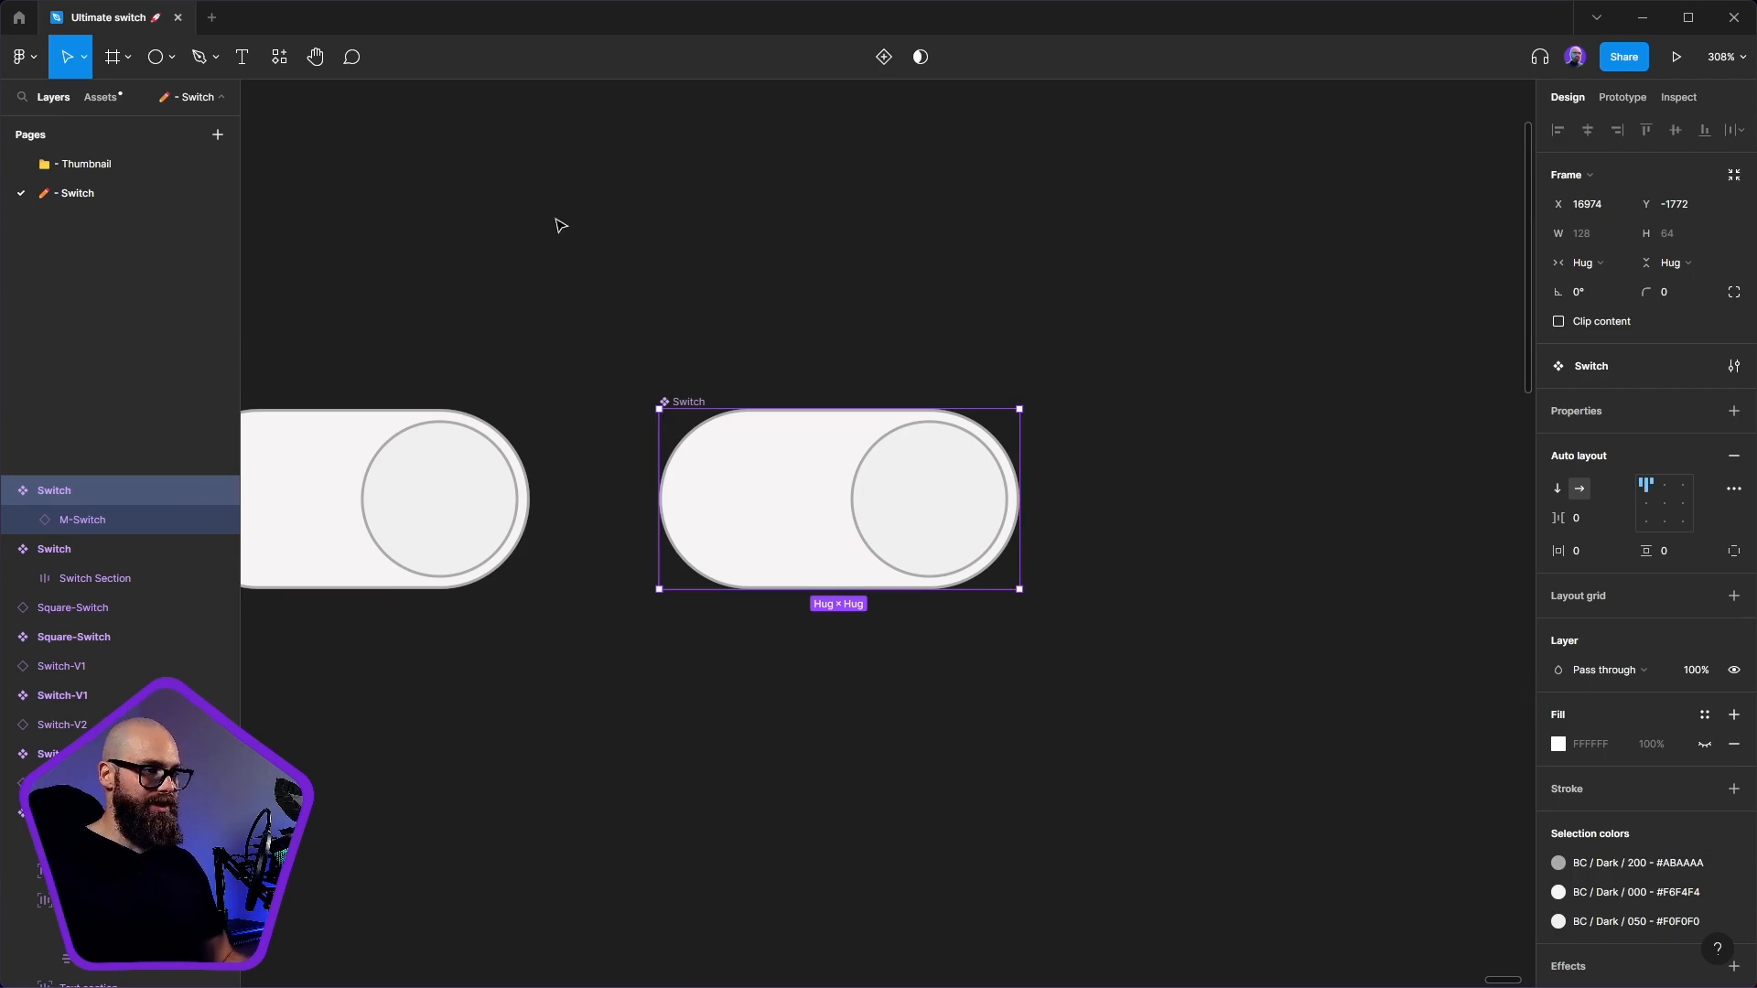
double_click(102, 491)
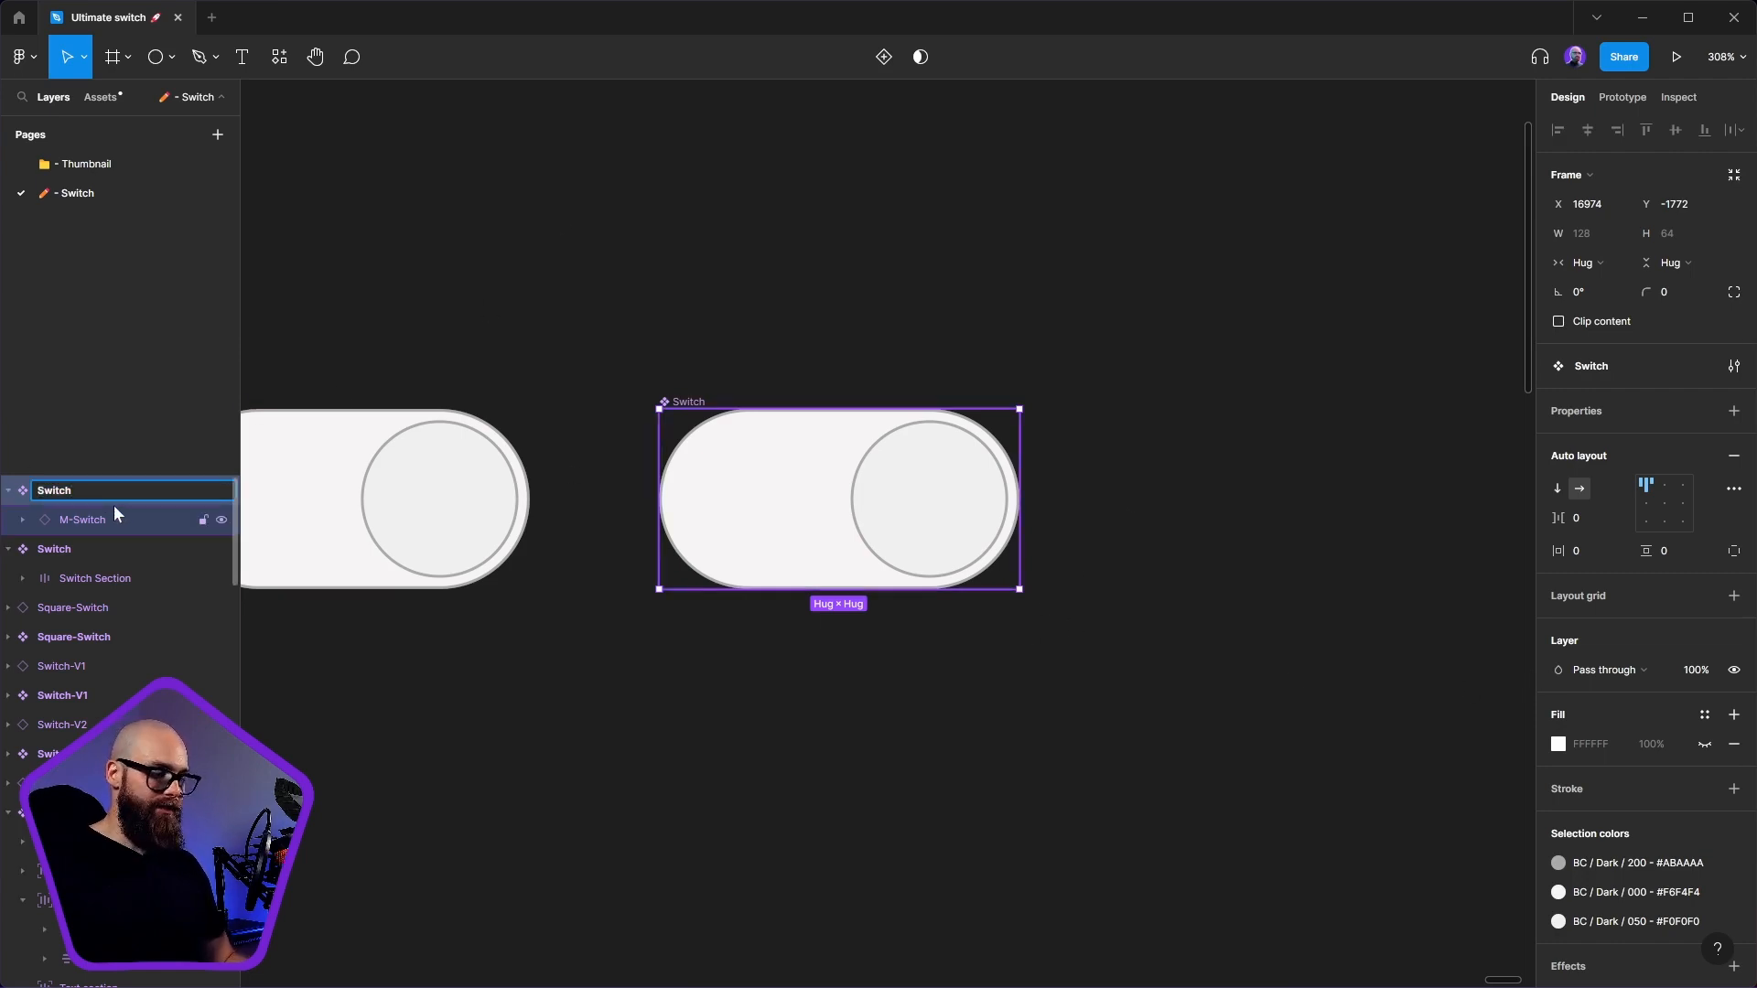
text(Red)
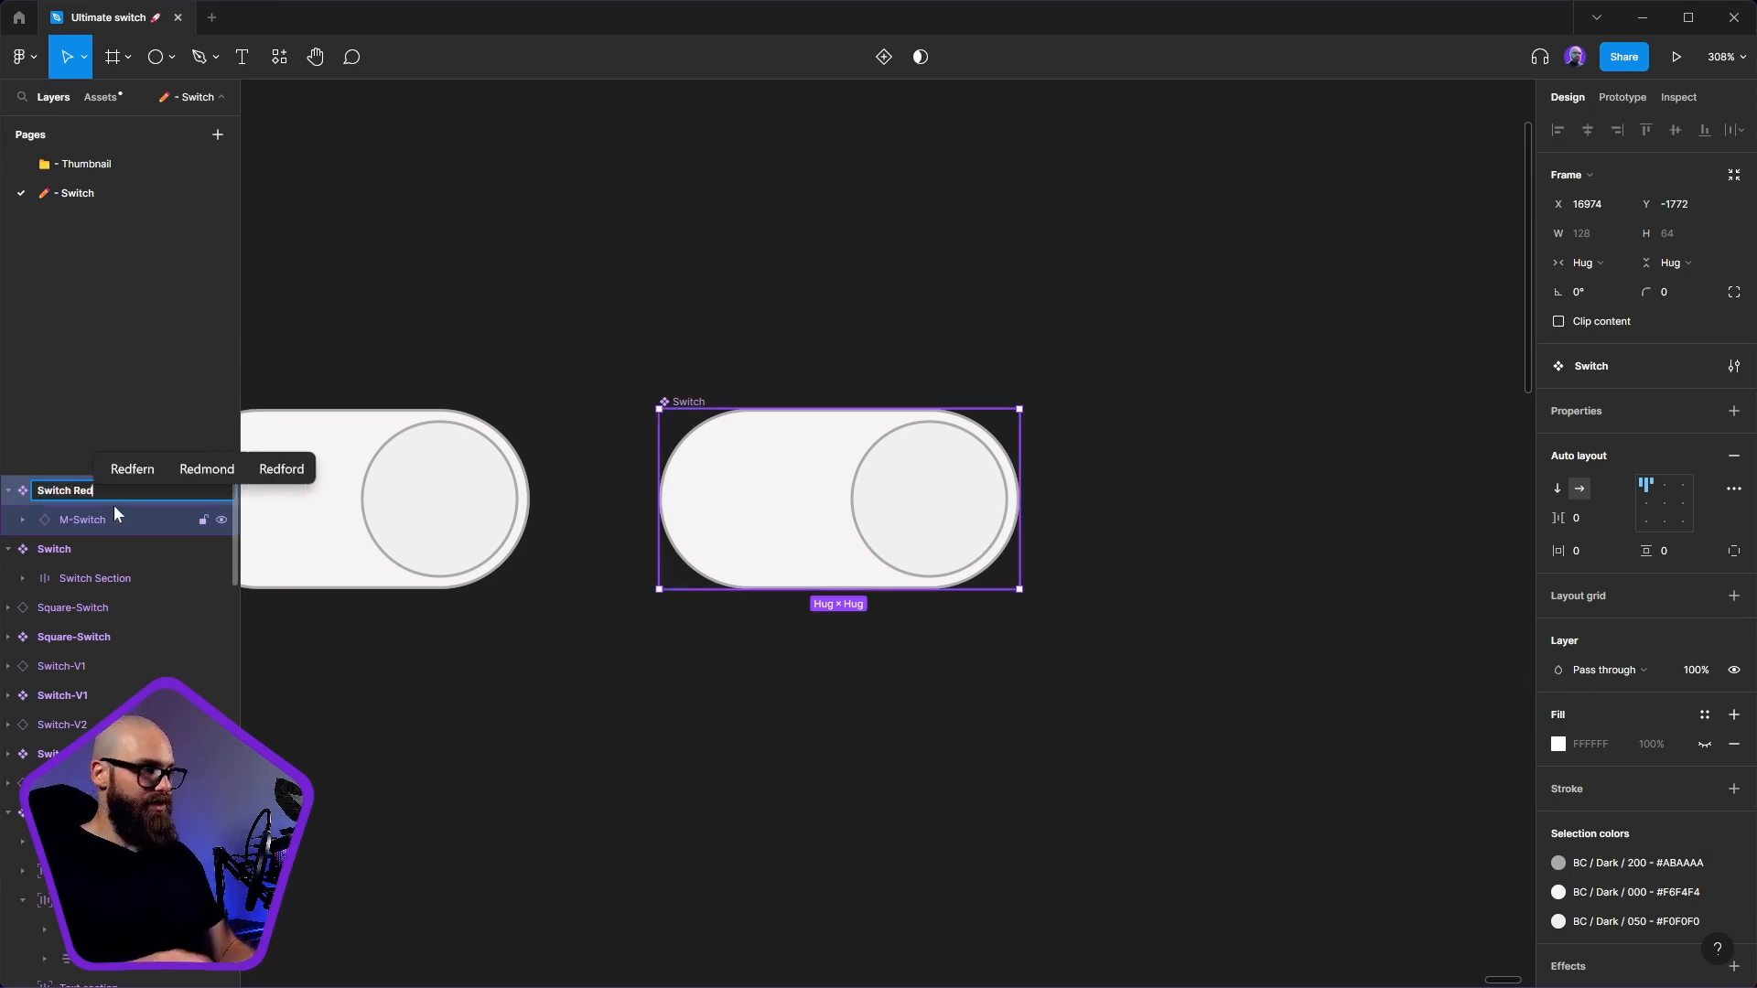
key(Return)
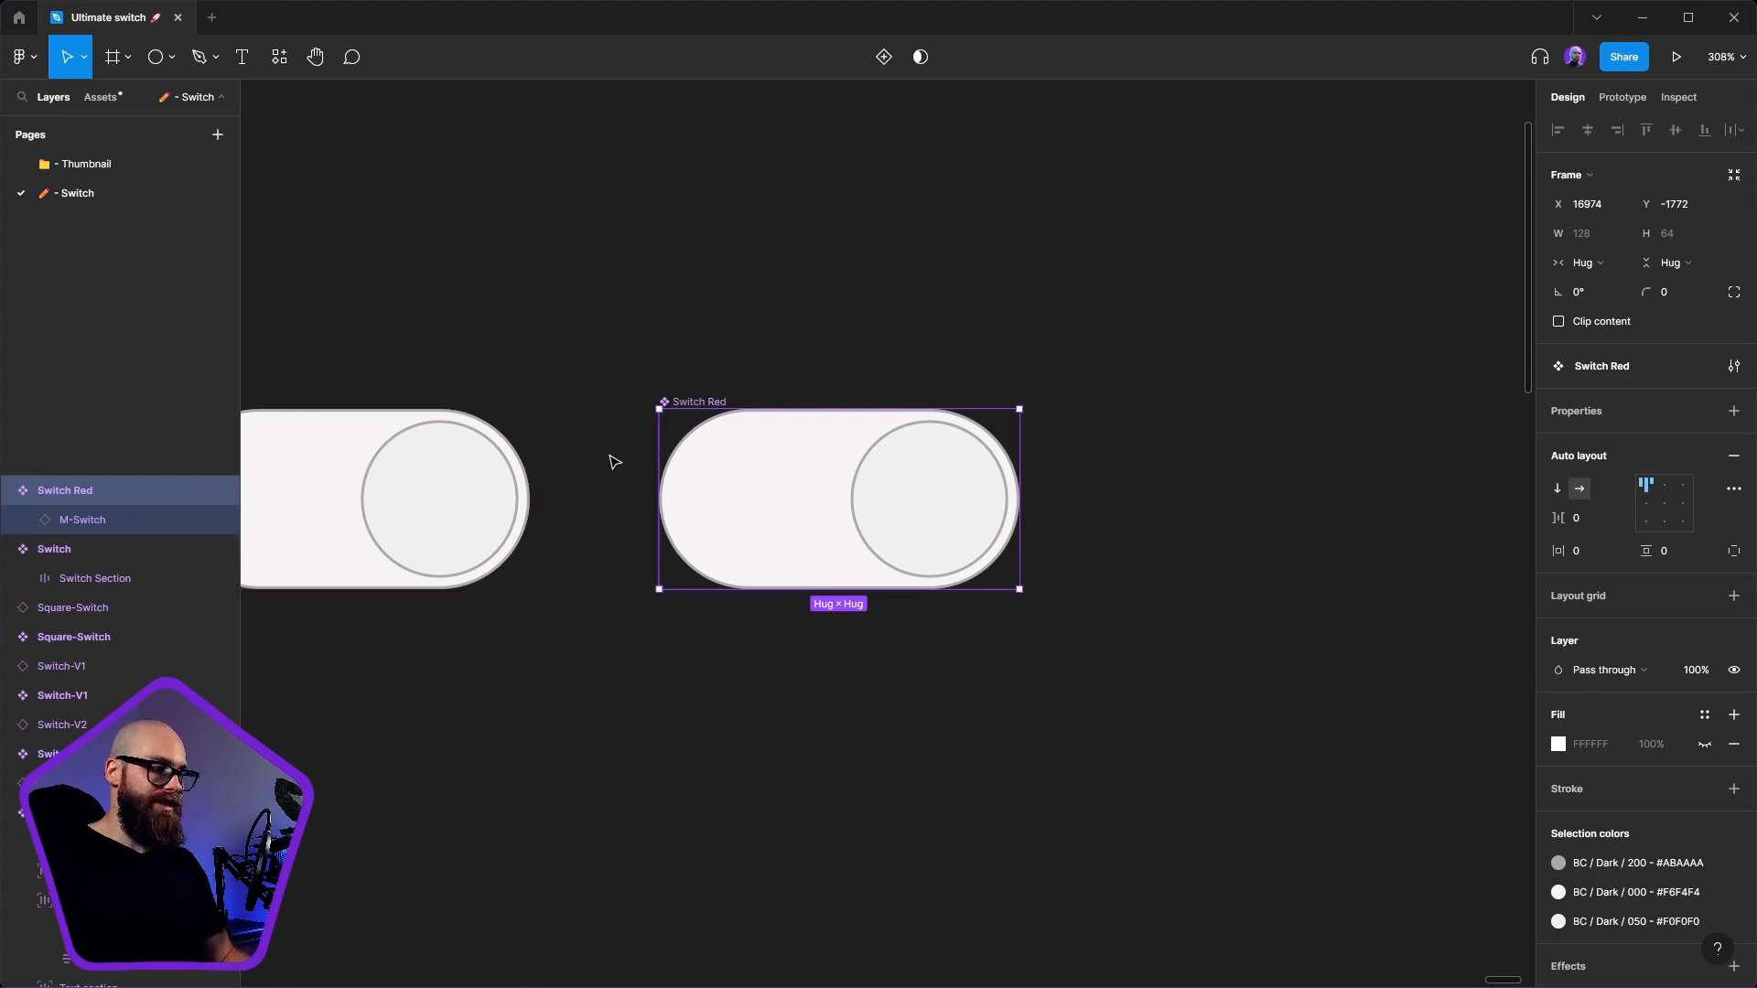
double_click(86, 487)
click(134, 492)
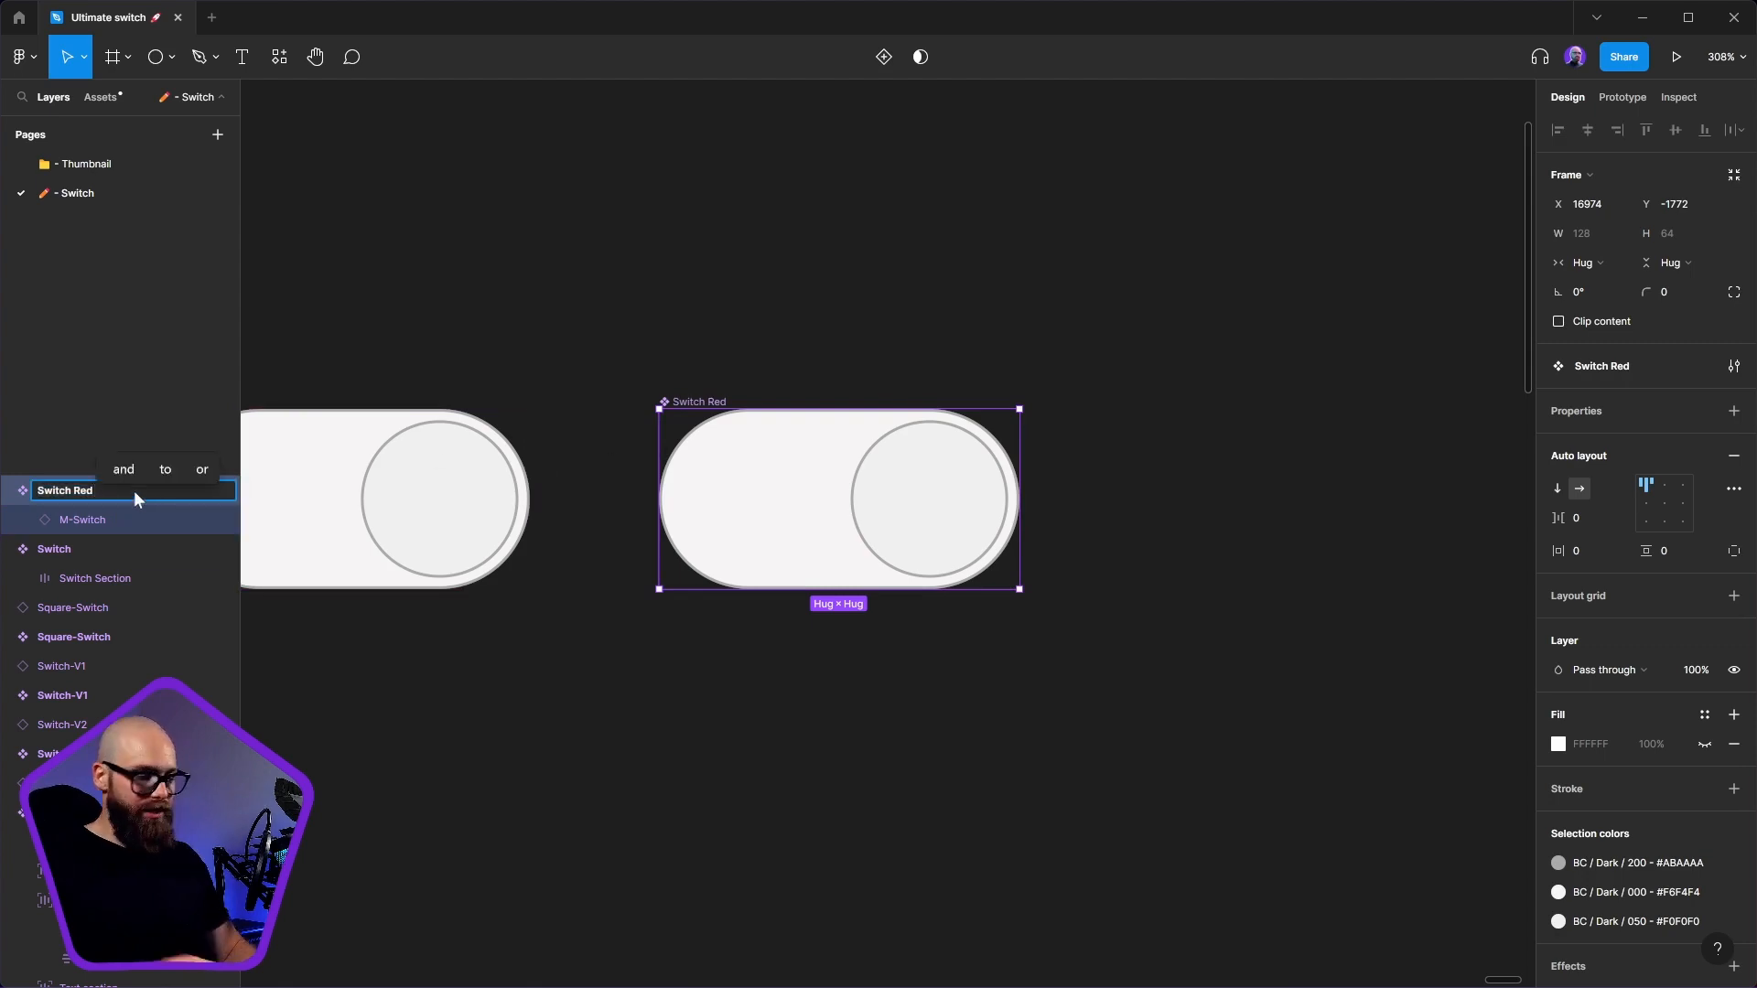
text(Box)
key(Return)
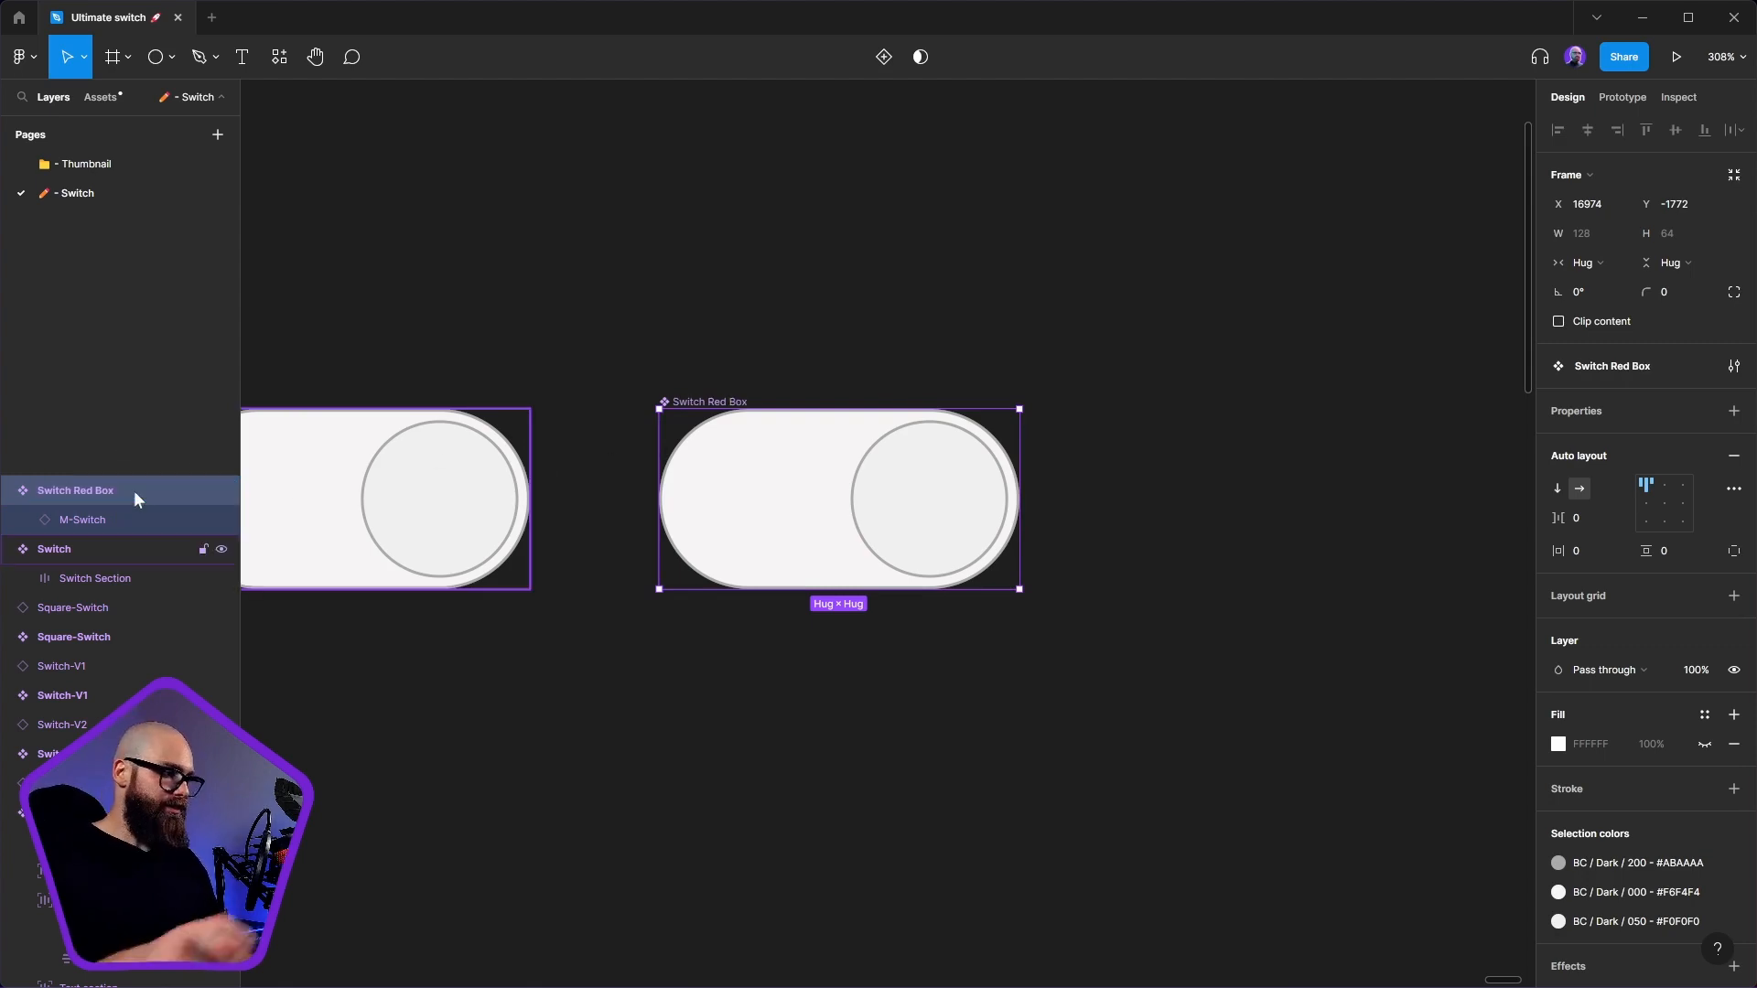
click(1090, 327)
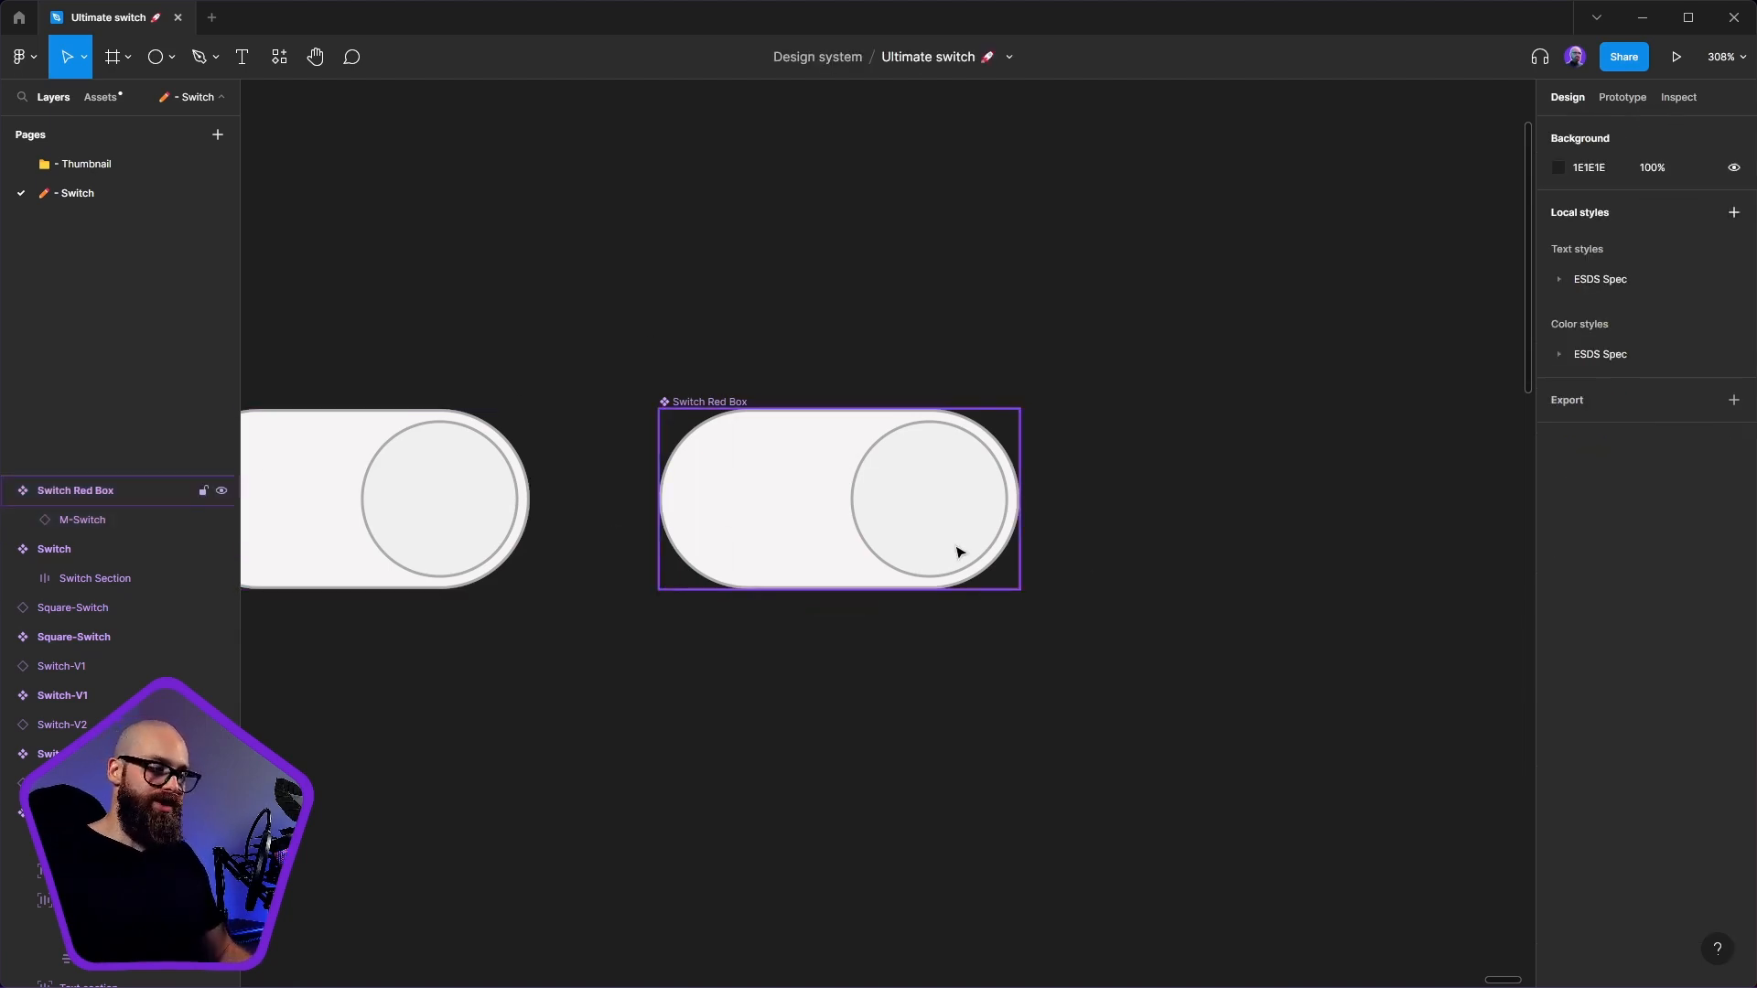
- Recolor the outlines of the Switch Red Box component with the BC/Red/500 color style
click(788, 448)
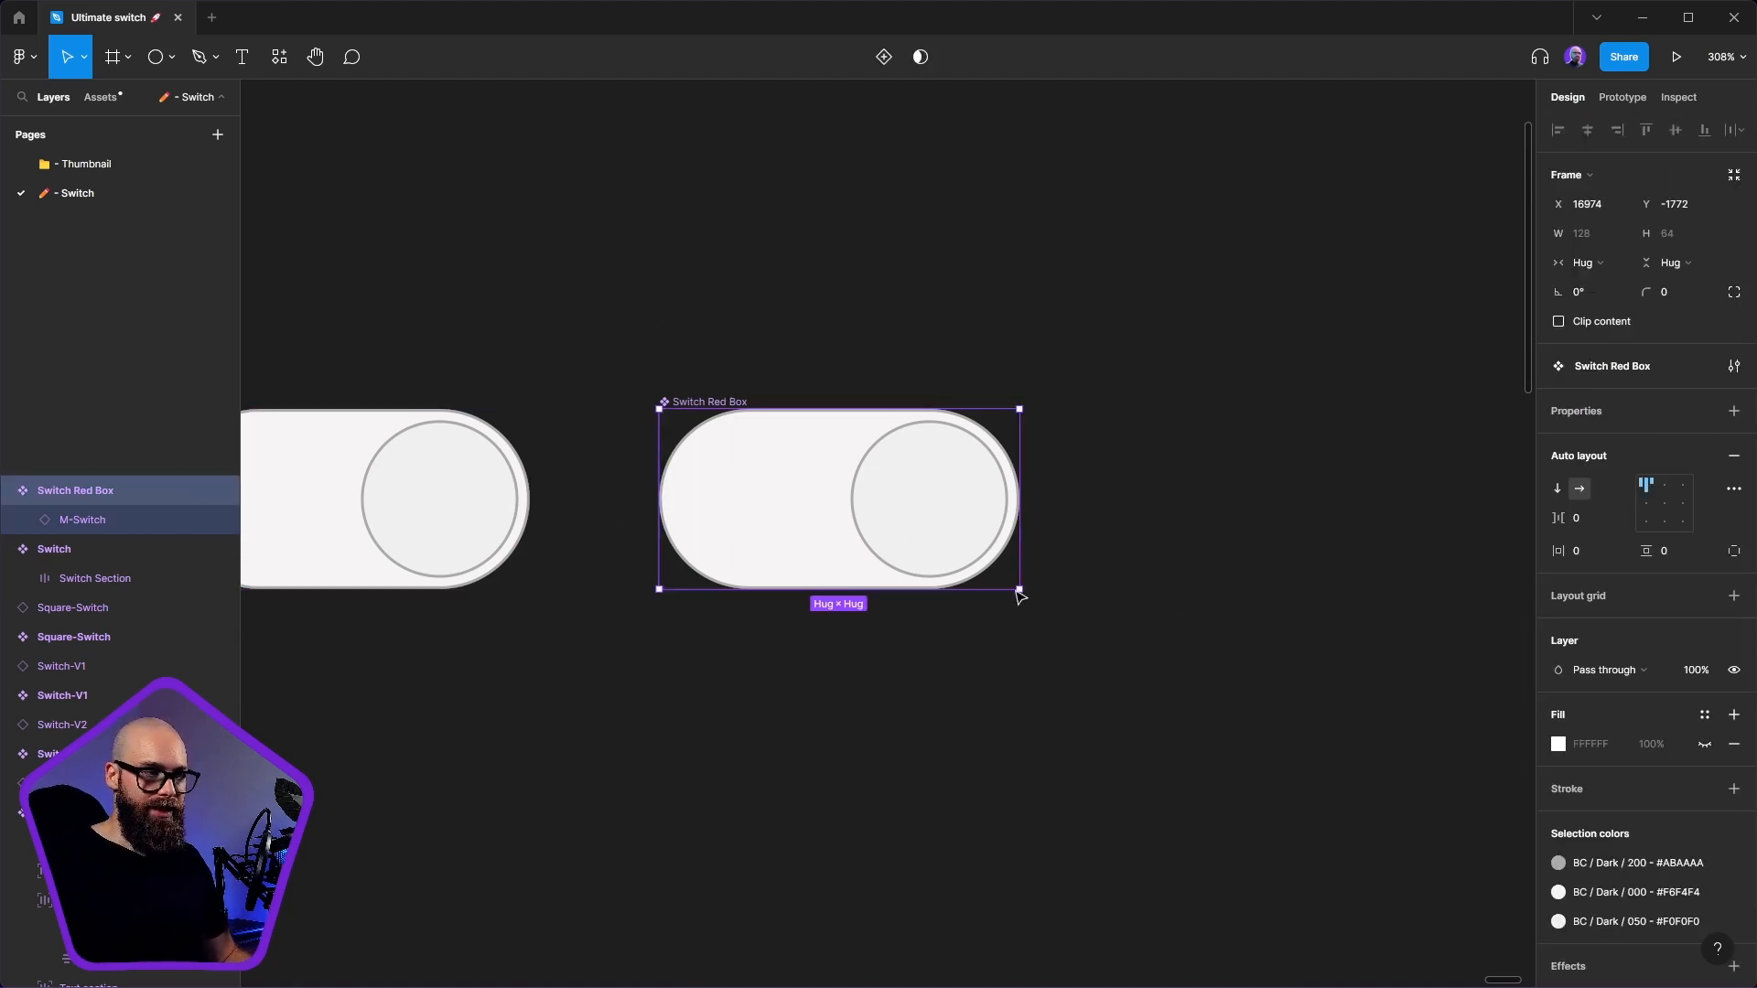
scroll(1637, 750, down, 2)
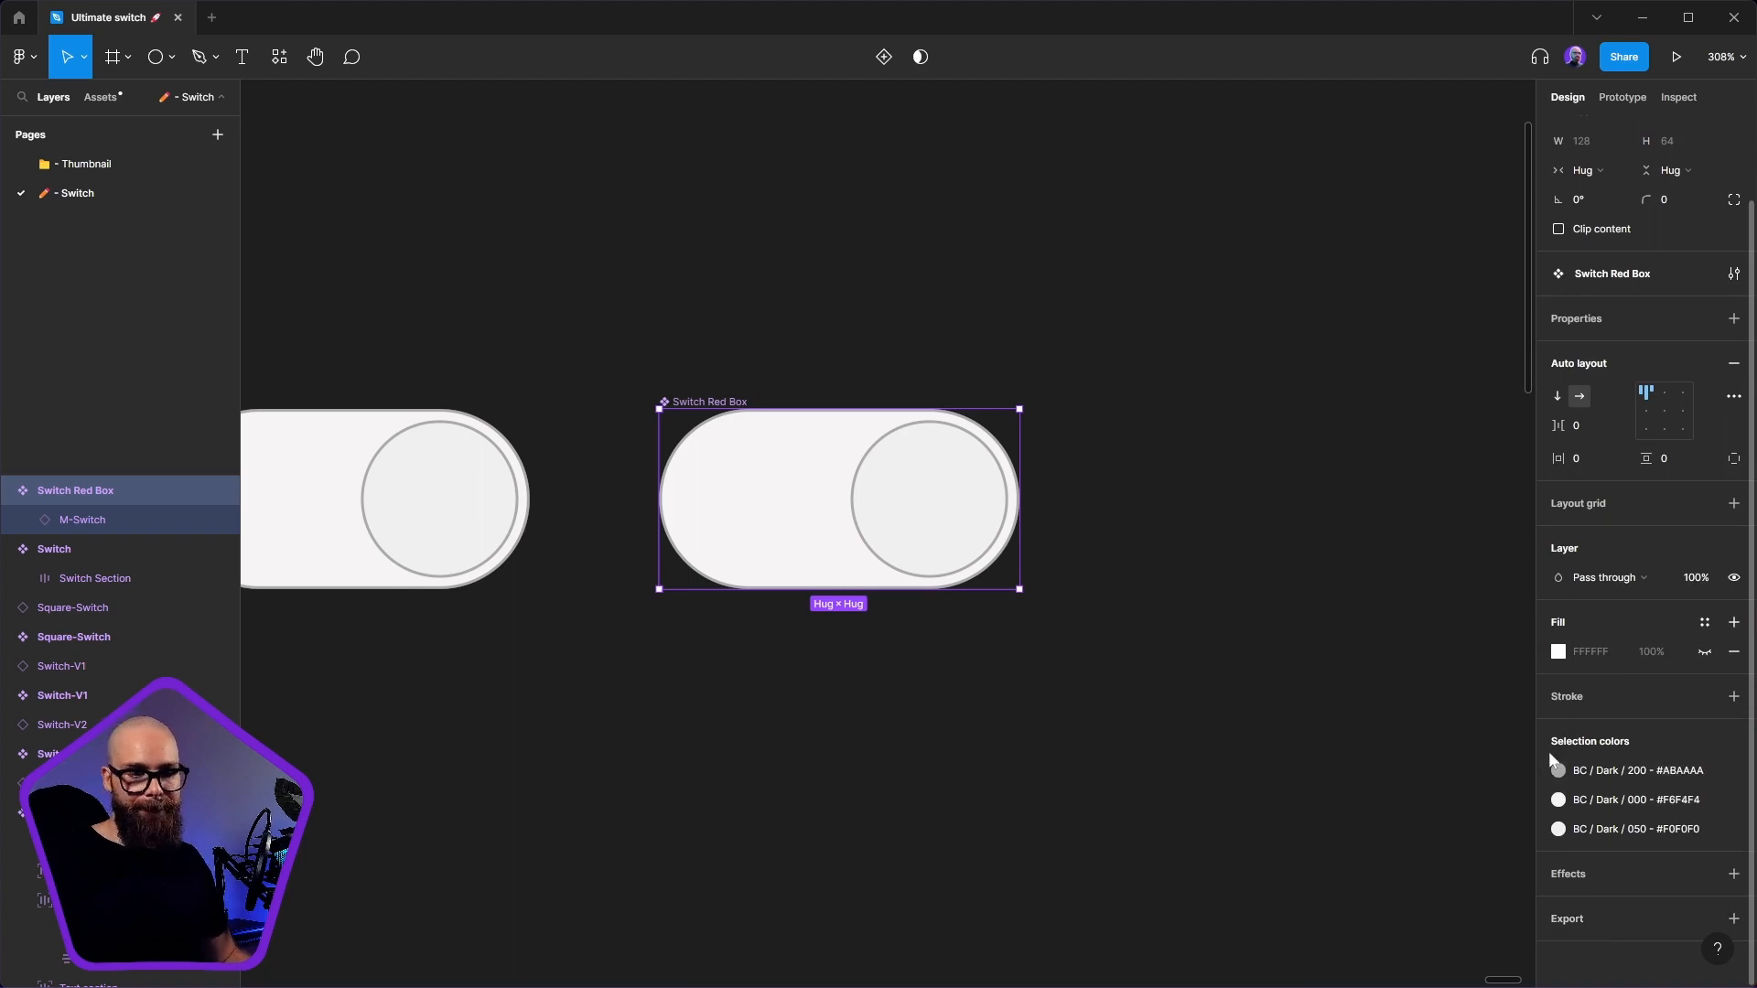
click(1607, 774)
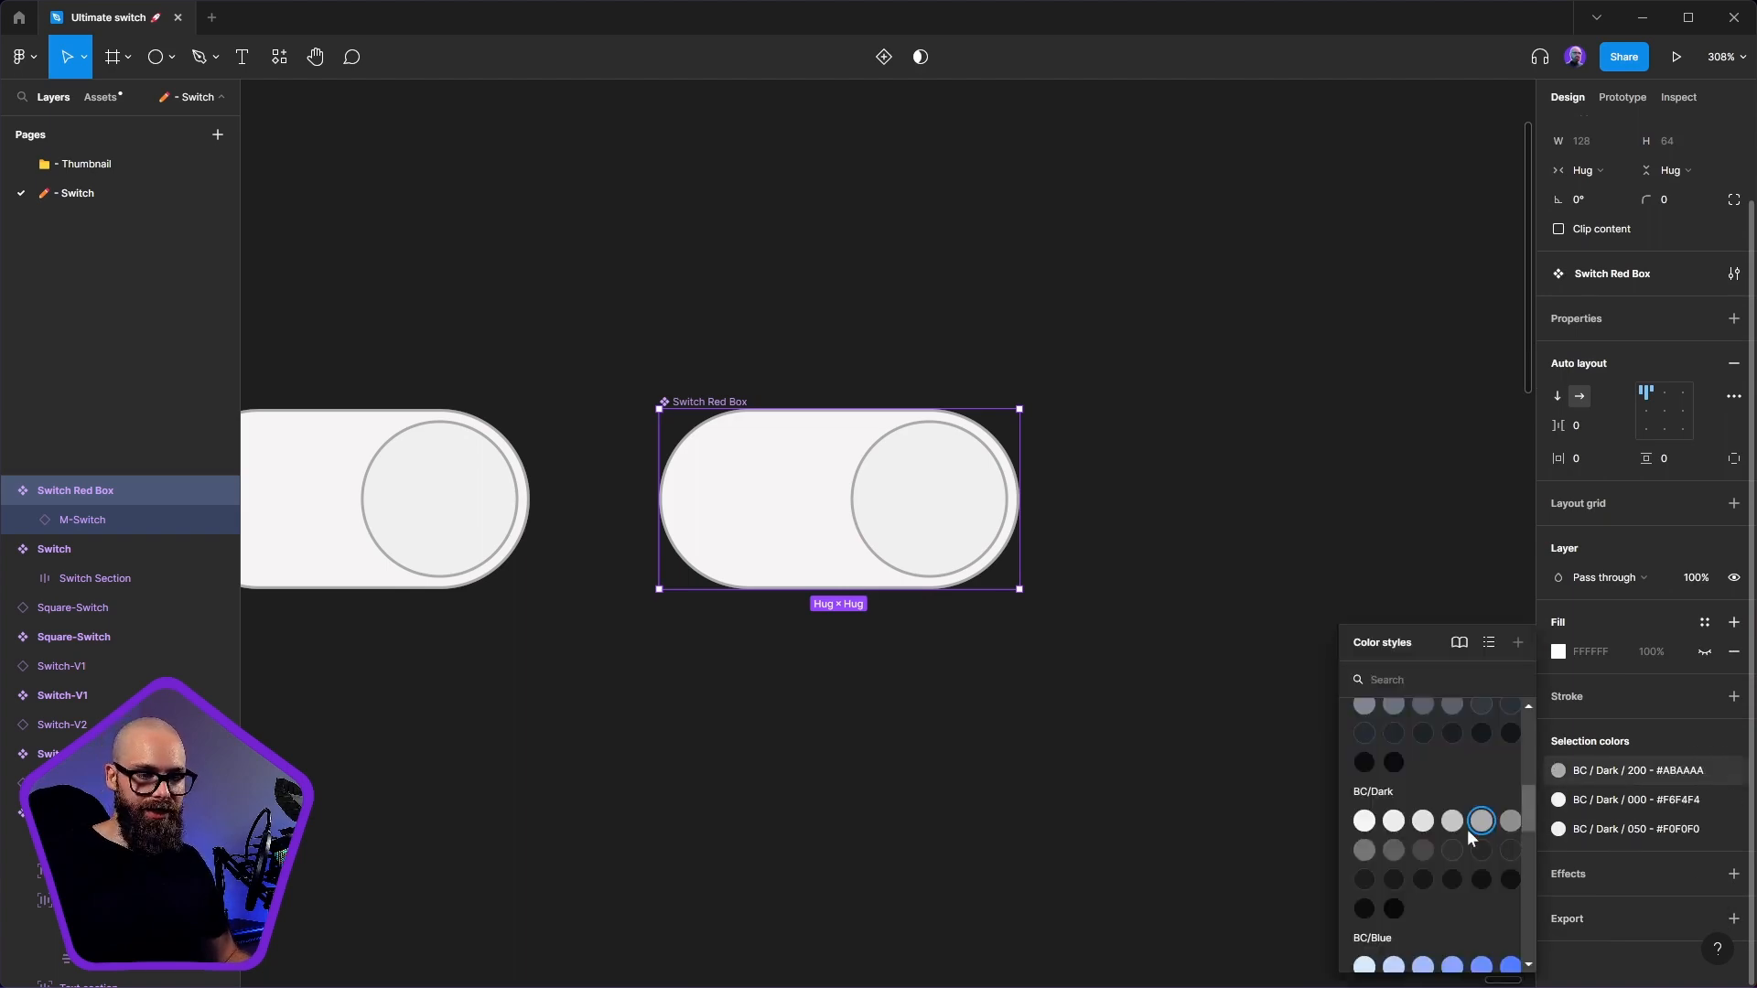
scroll(1471, 833, down, 5)
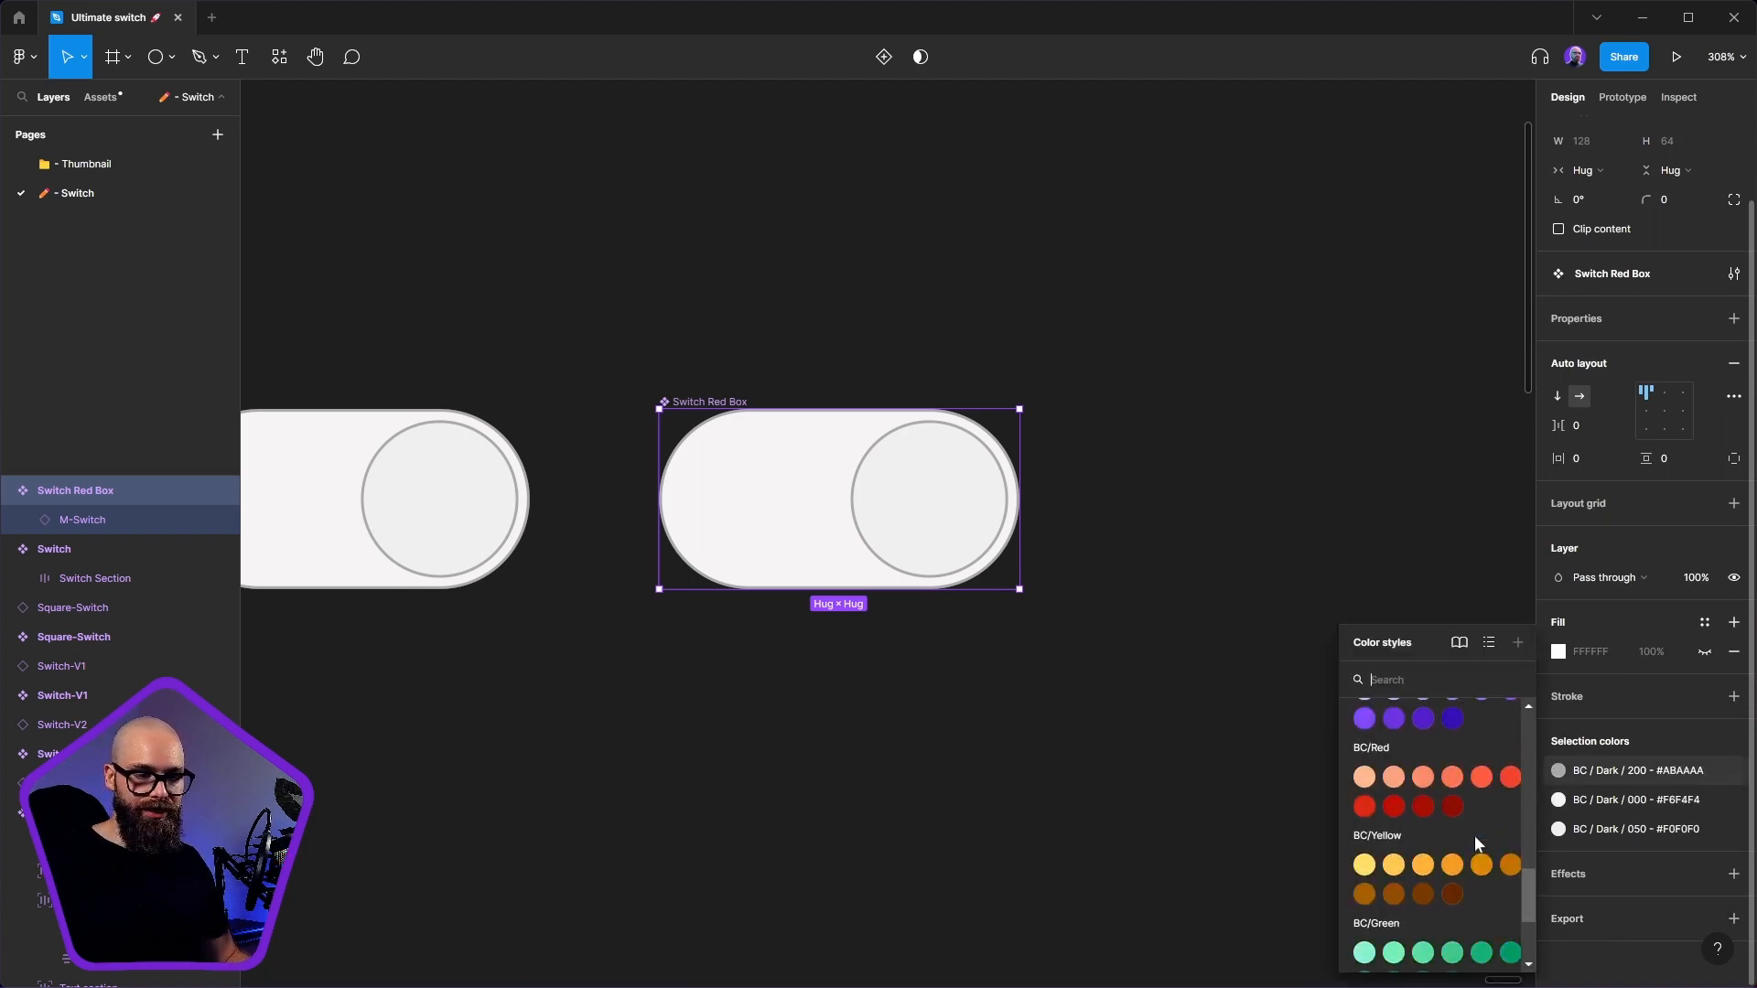
click(1511, 787)
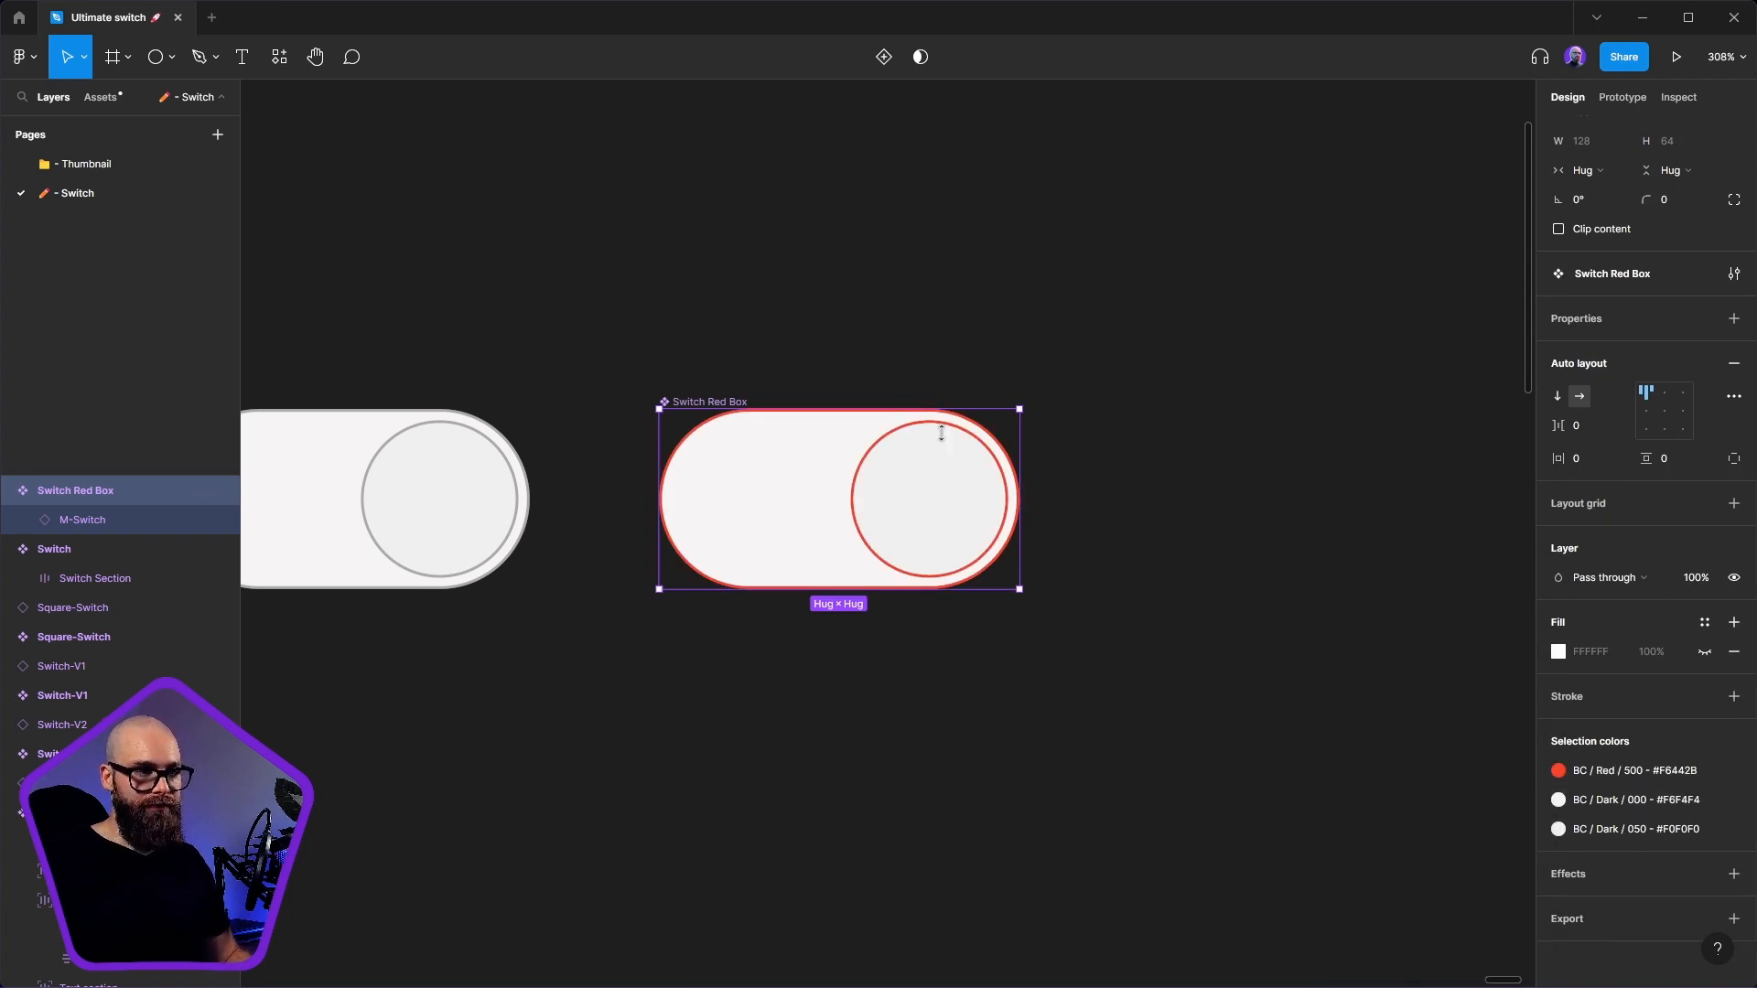
- Replace the track fill of the Switch Red Box component, settling on the BC/Red/50 color style
click(1654, 798)
scroll(1446, 786, down, 10)
scroll(1415, 773, up, 3)
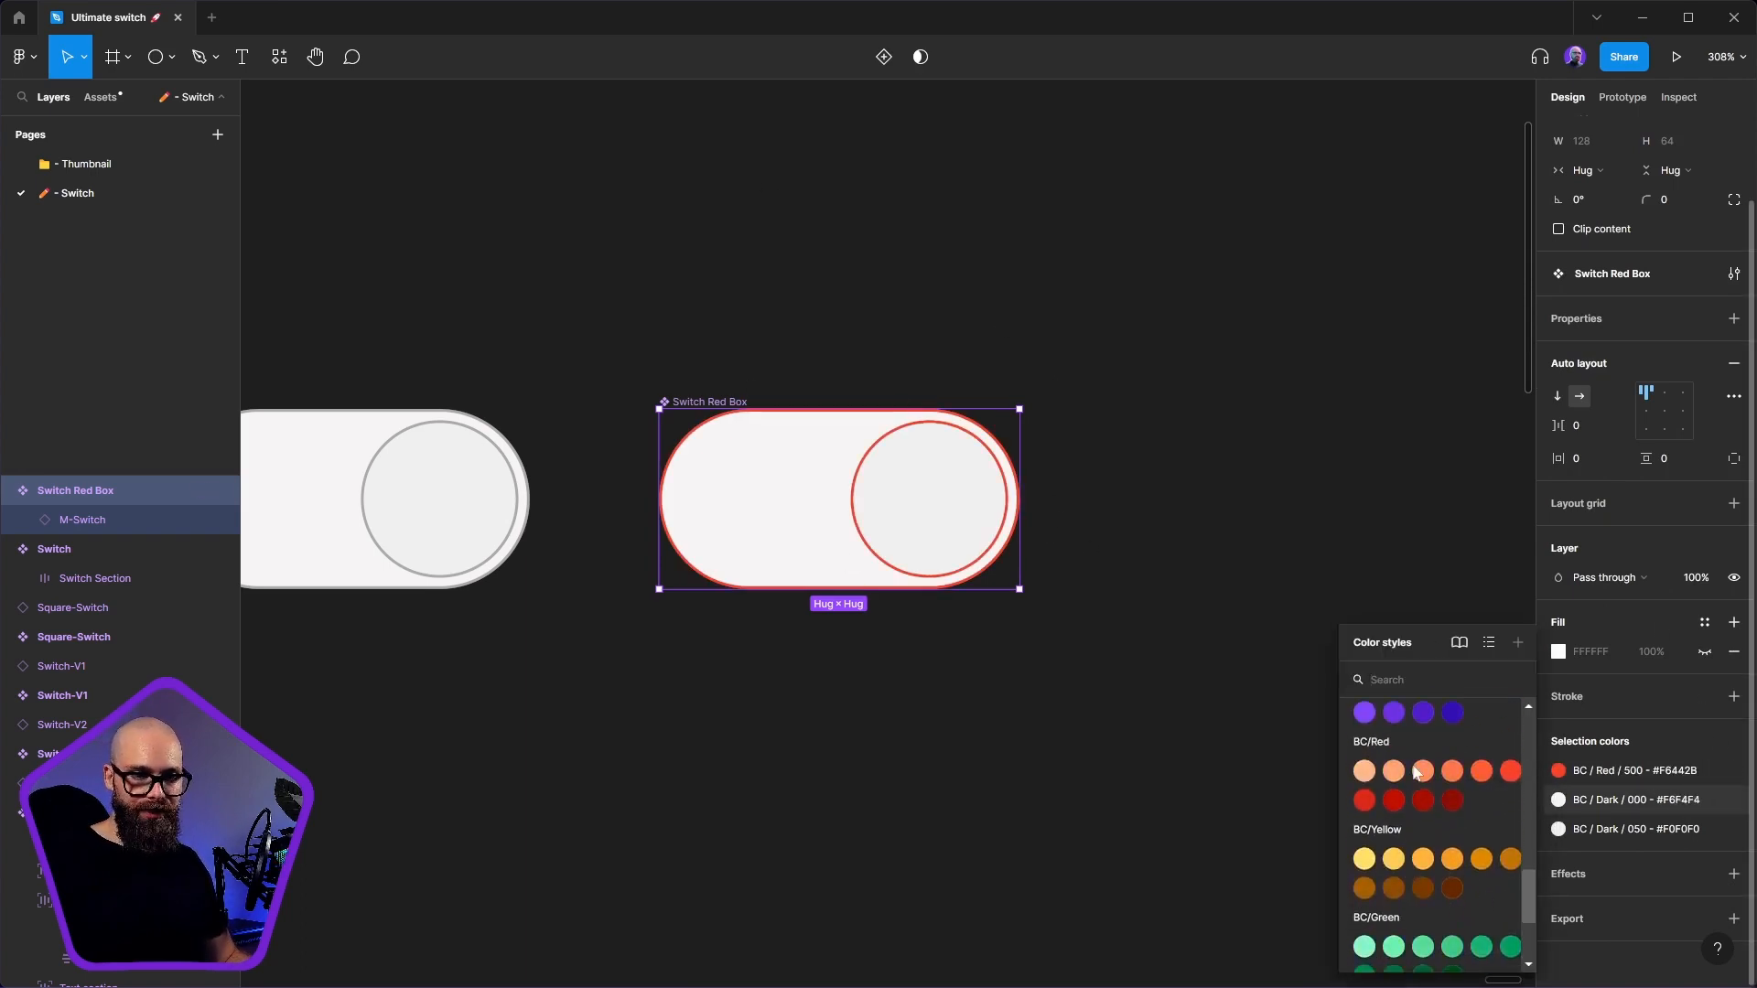
click(1481, 780)
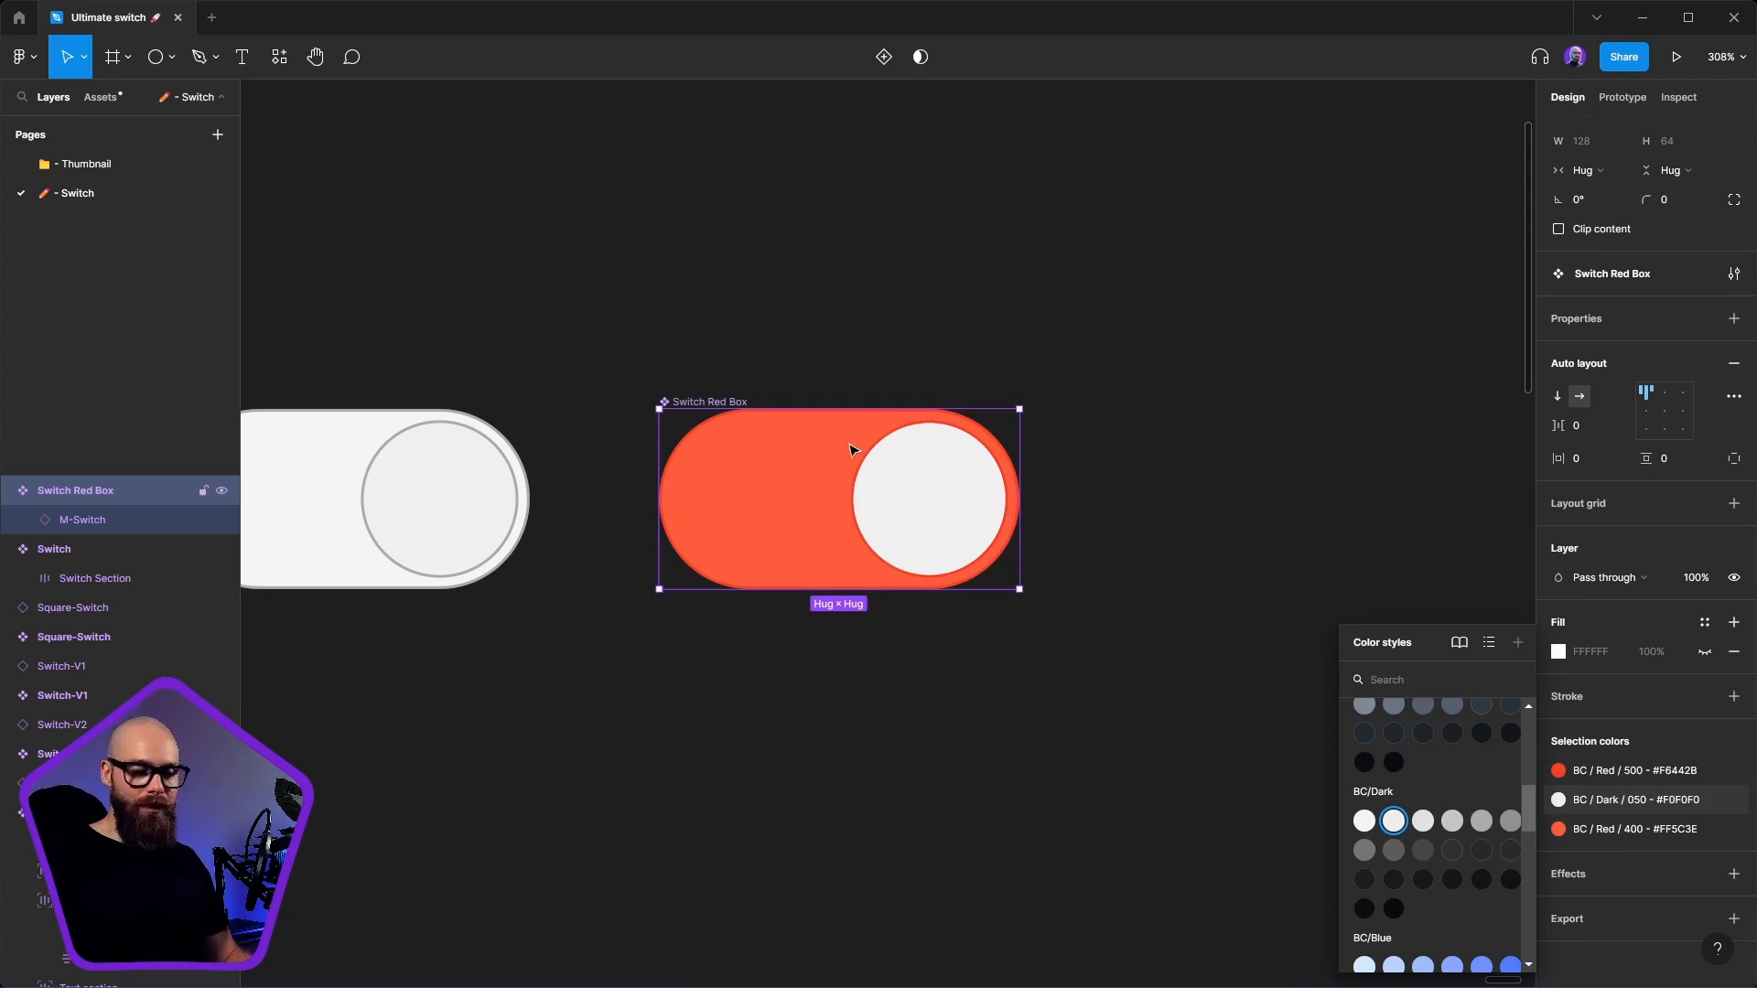
click(1638, 827)
click(1366, 826)
- Try the BC/Red/500 color style on the round toggle's fill and undo it
click(1634, 799)
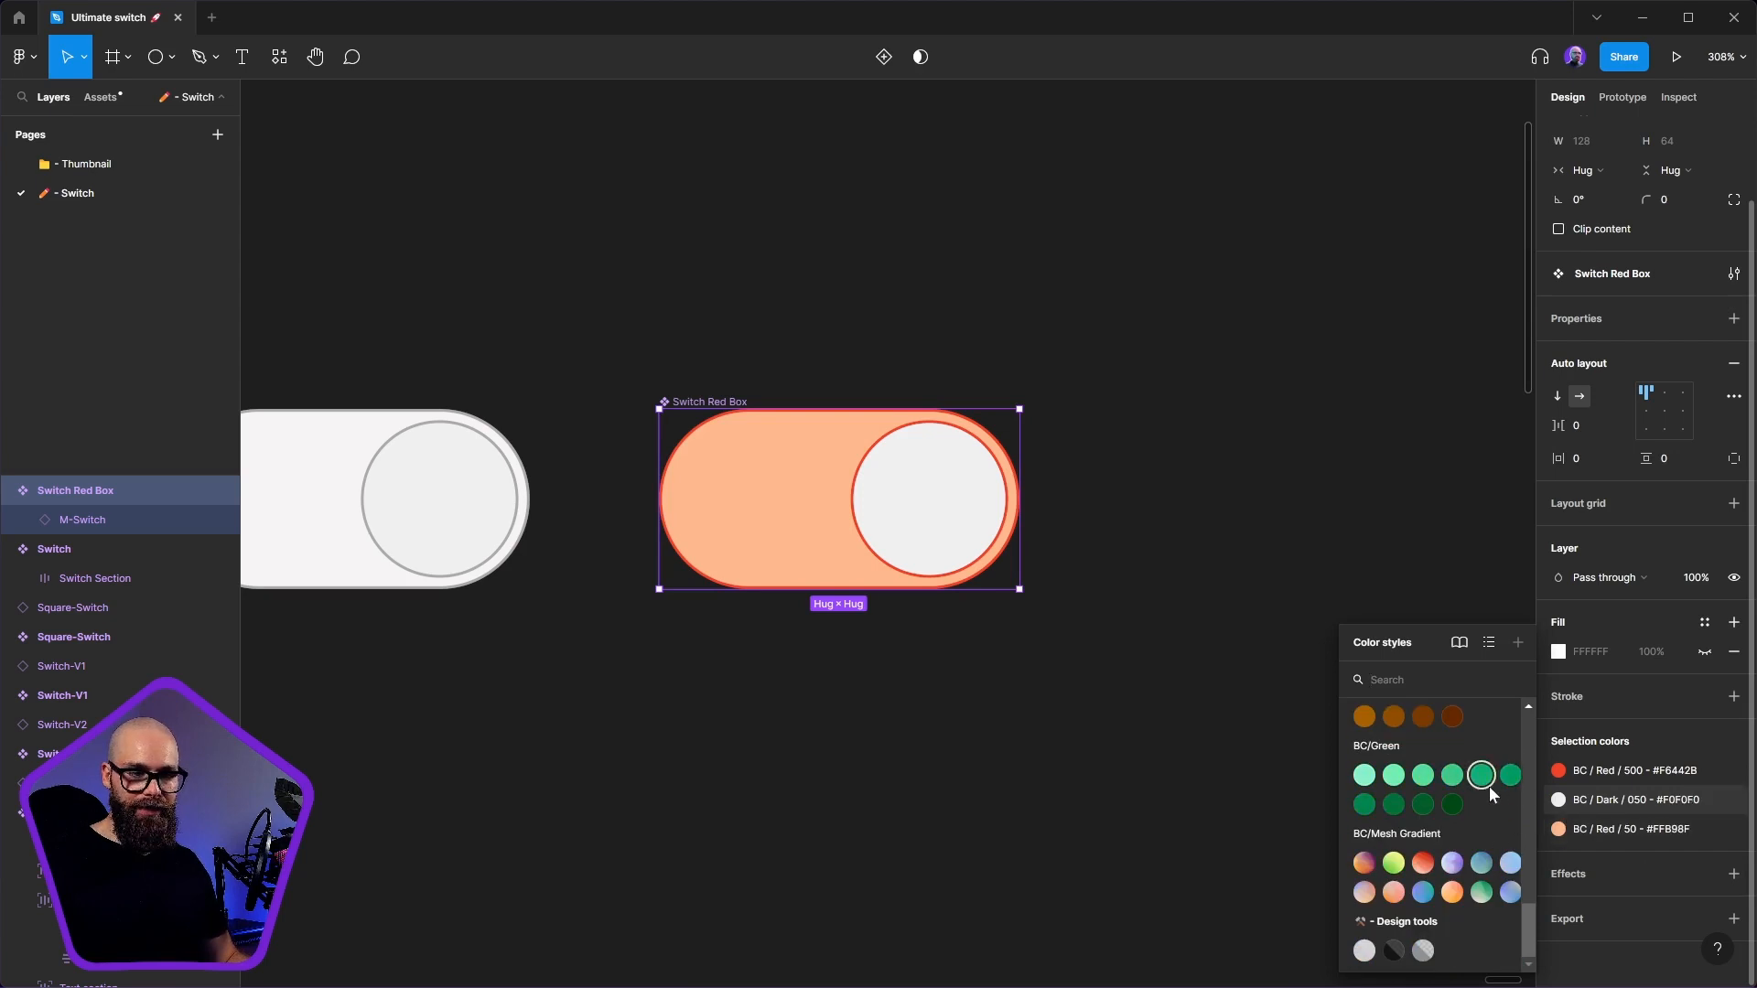
scroll(1483, 856, up, 5)
click(1510, 970)
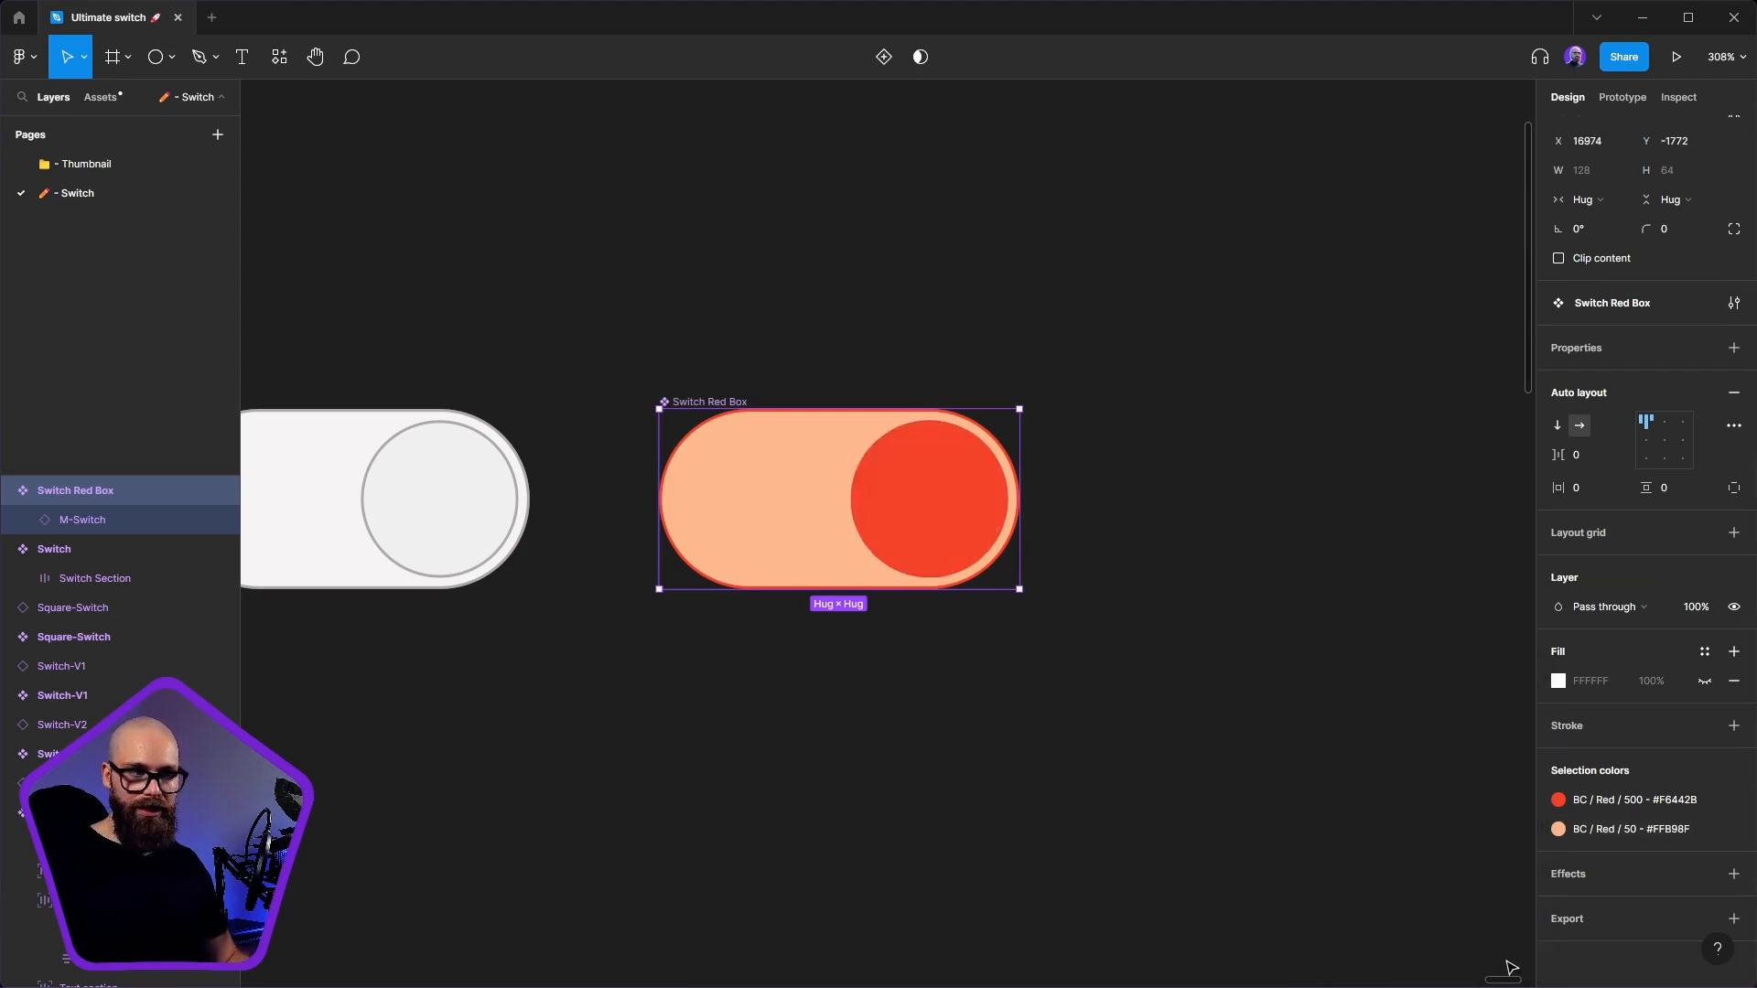
key(ctrl+z)
- Recolor the round toggle's fill in Switch Red Box with the BC/Red/400 color style and clear the selection
click(1606, 799)
scroll(1491, 878, down, 5)
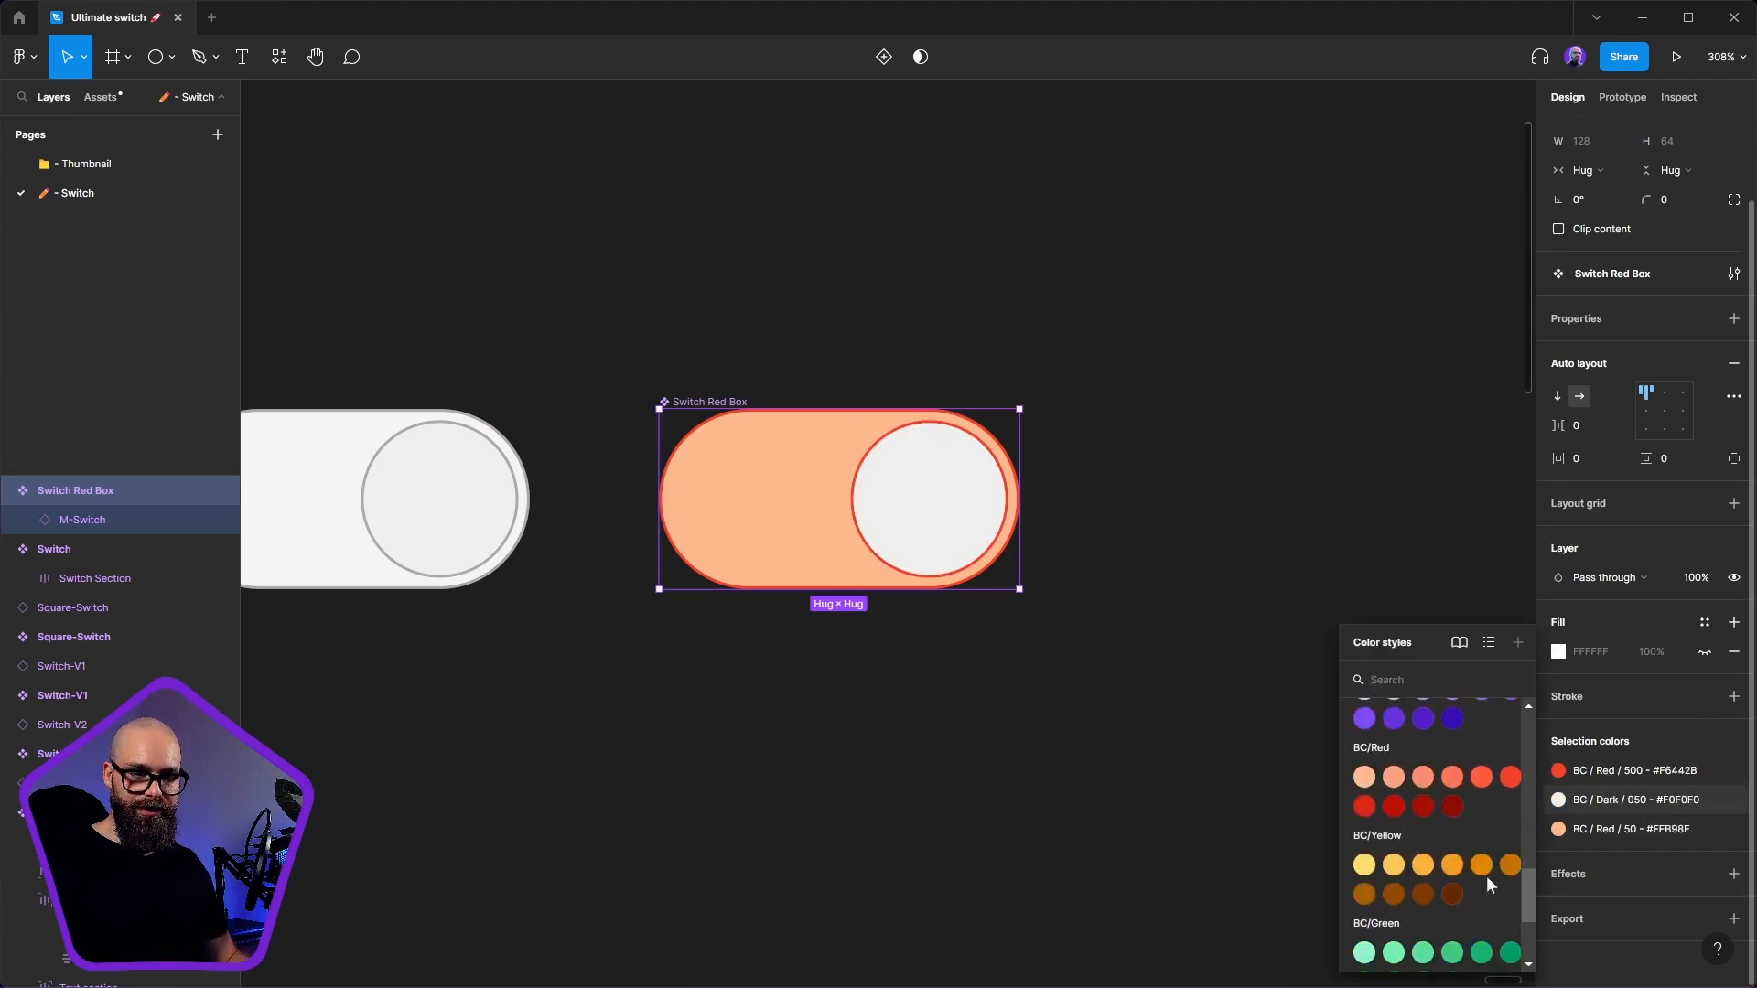
click(1481, 776)
key(Escape)
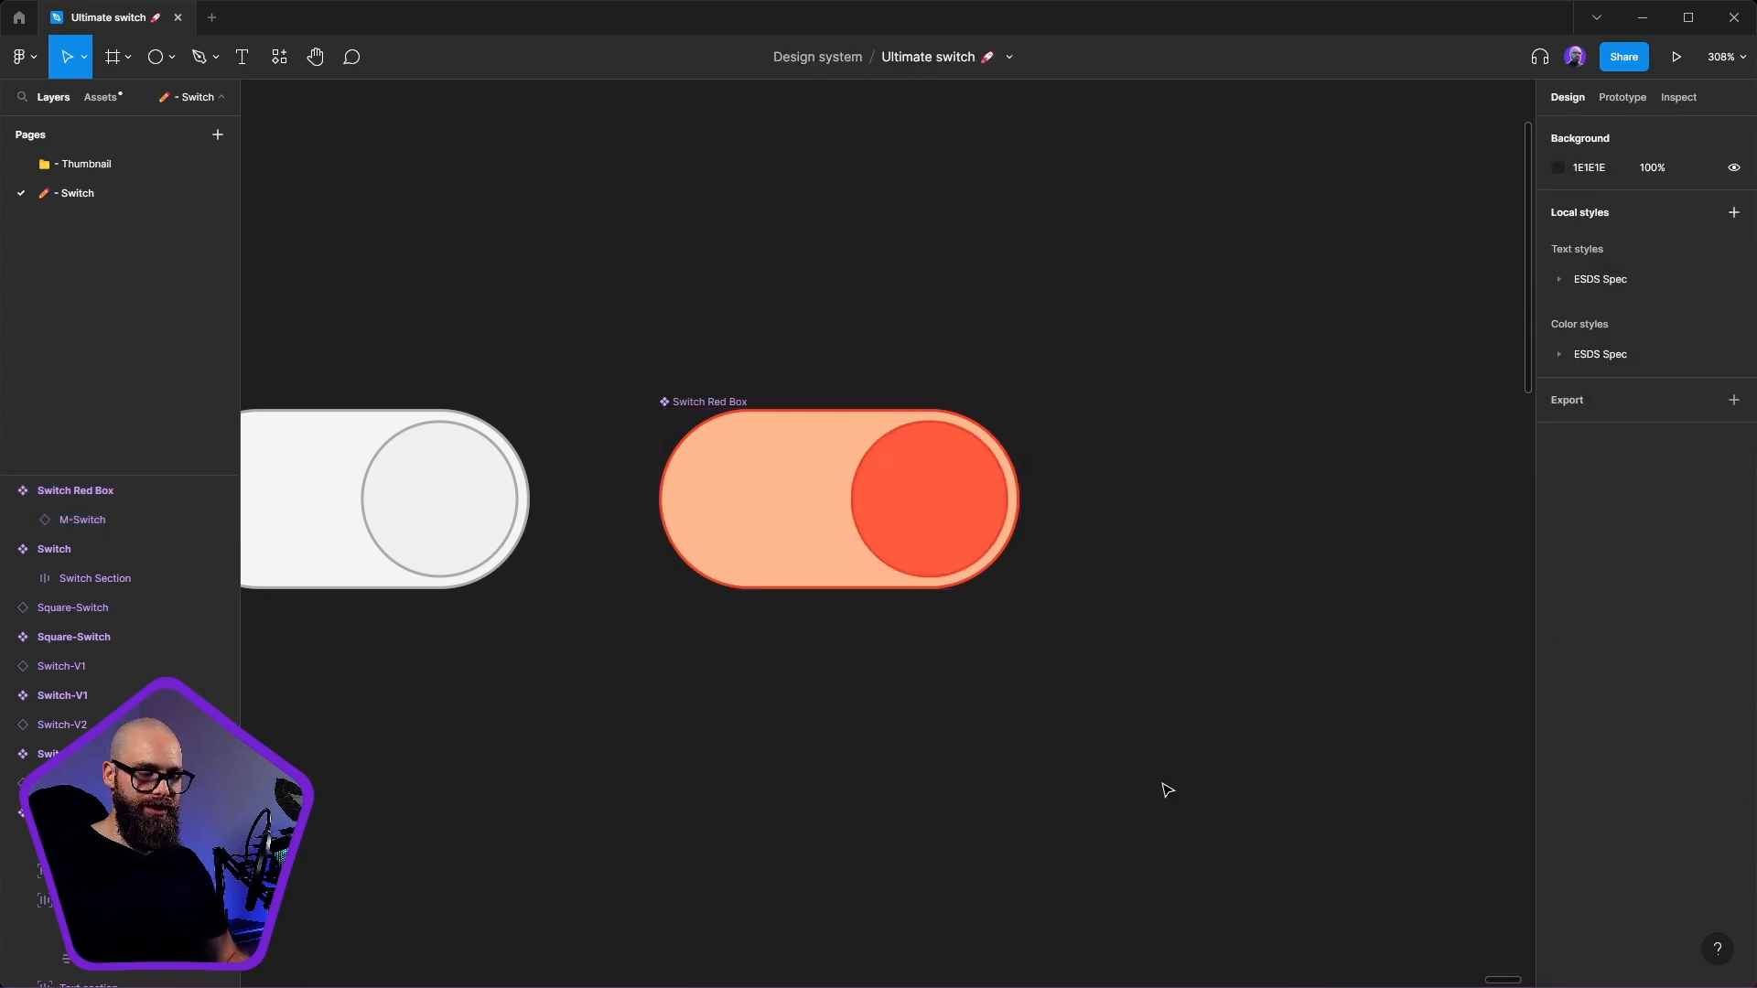
- Set the corner radius of the M-Switch instance inside Switch Red Box to 8
click(849, 555)
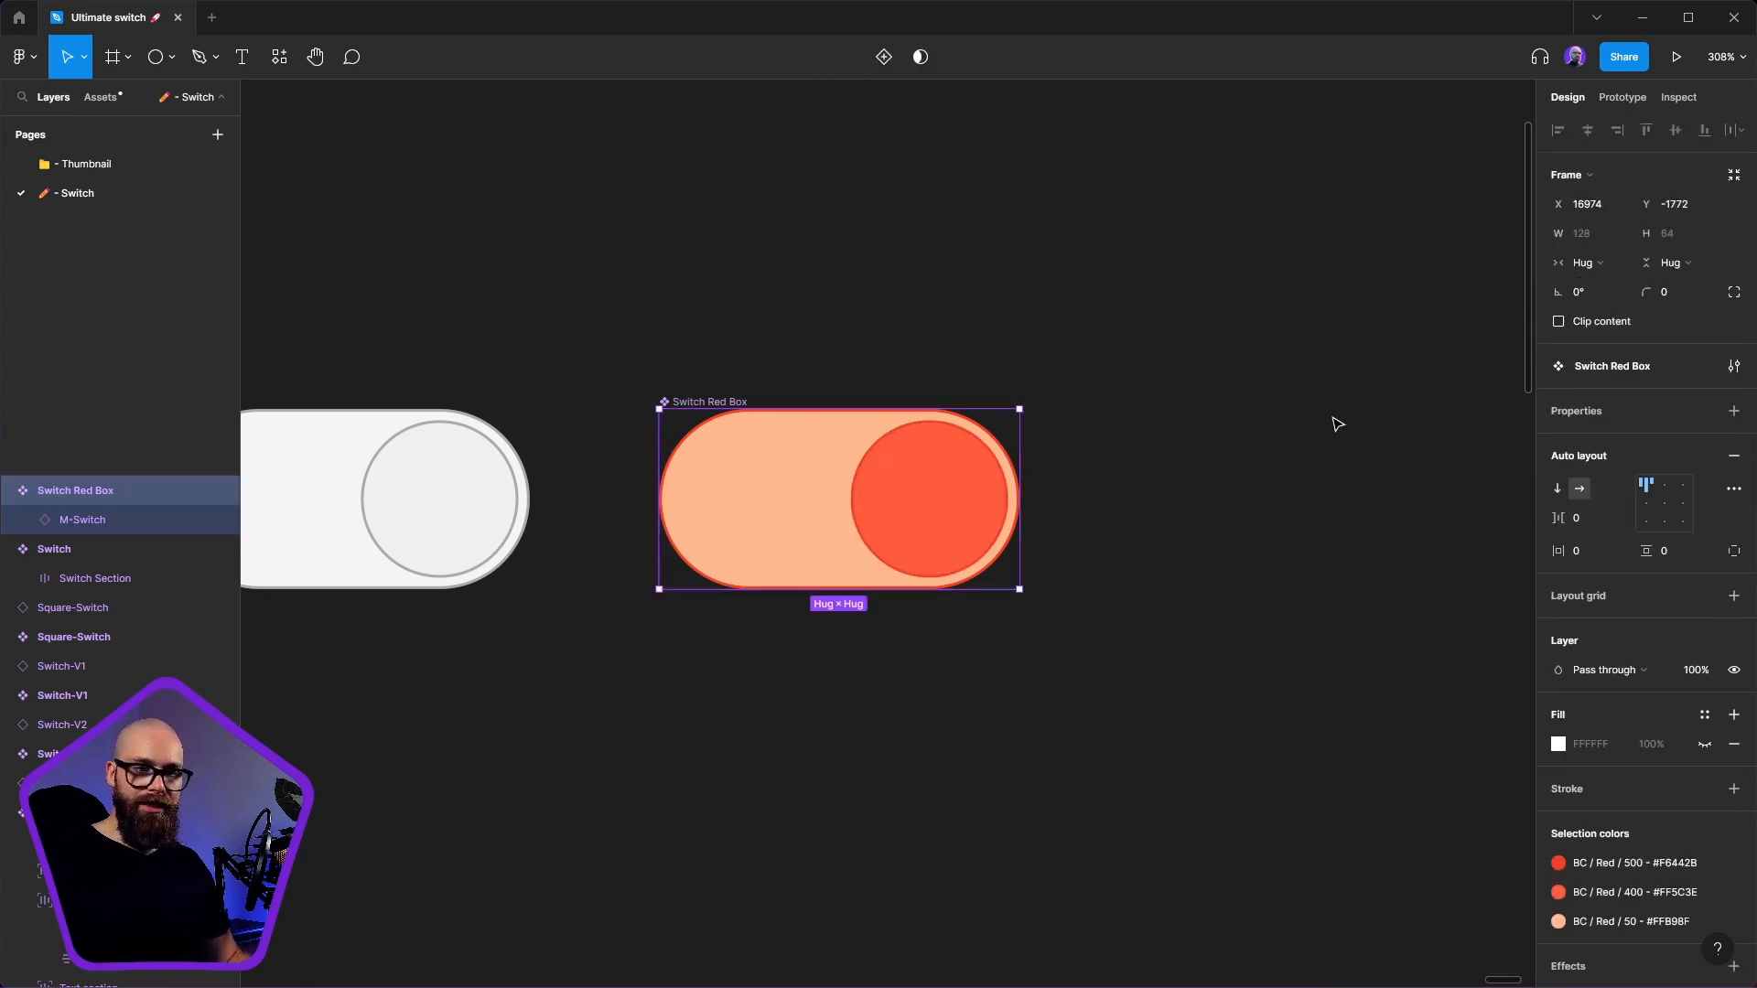
click(167, 525)
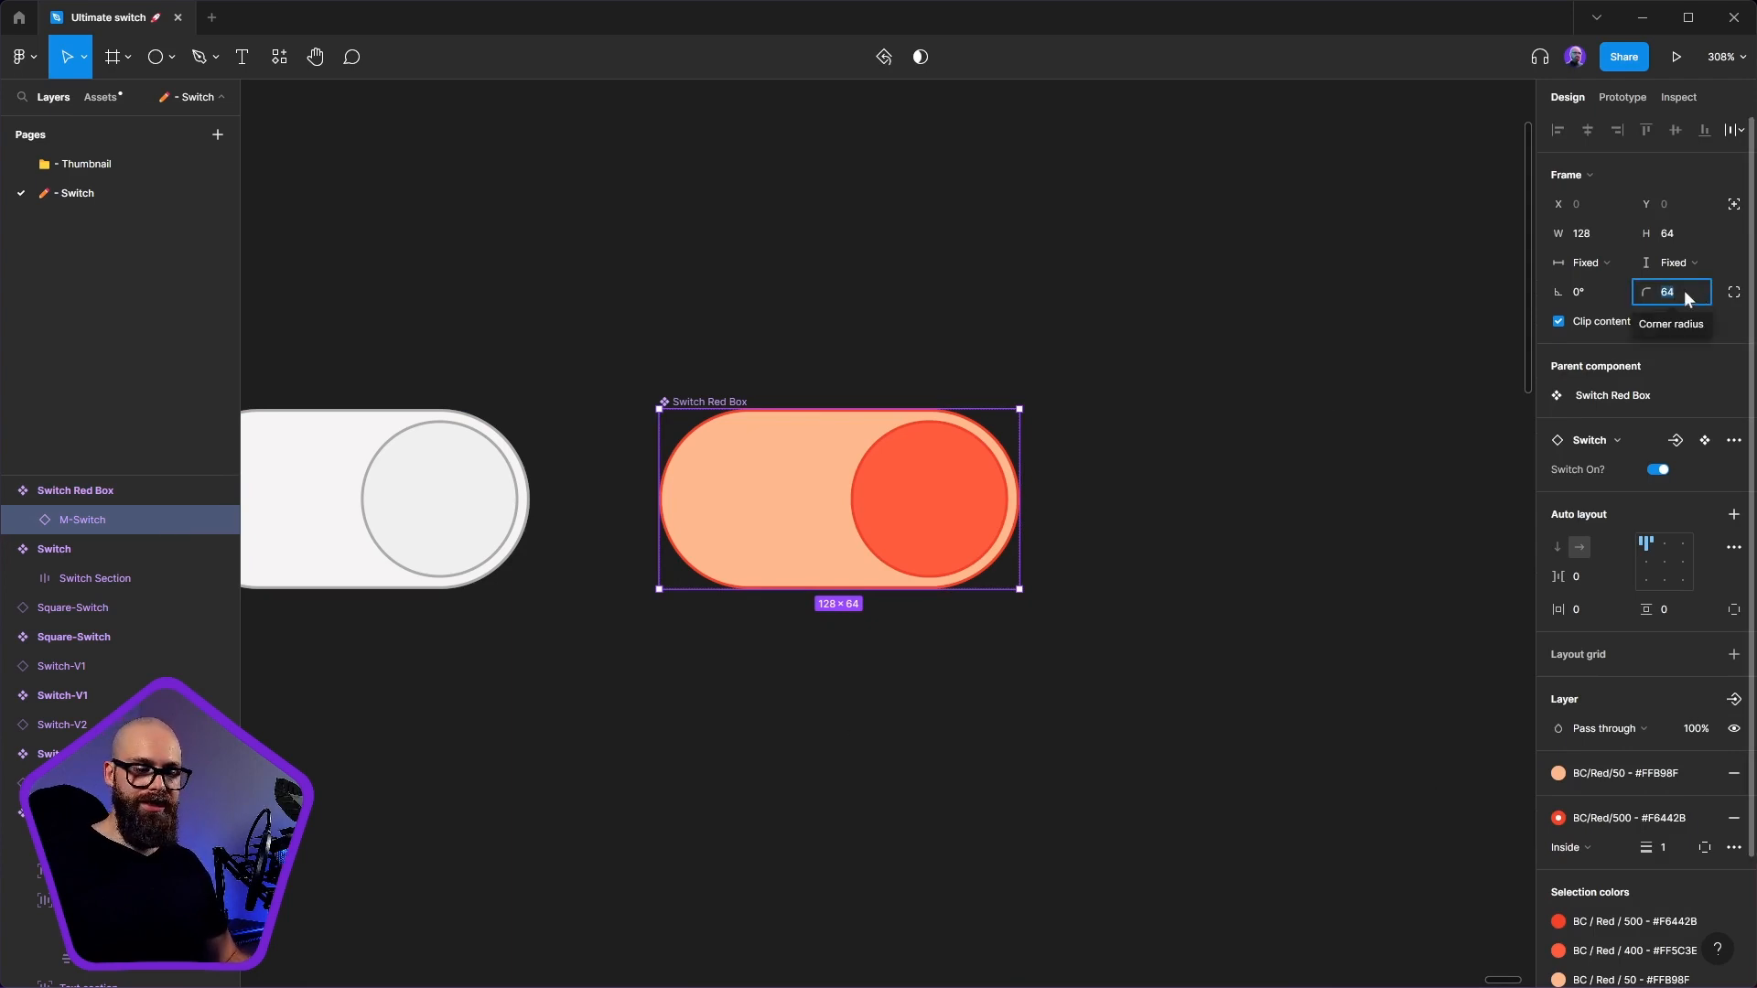
key(Return)
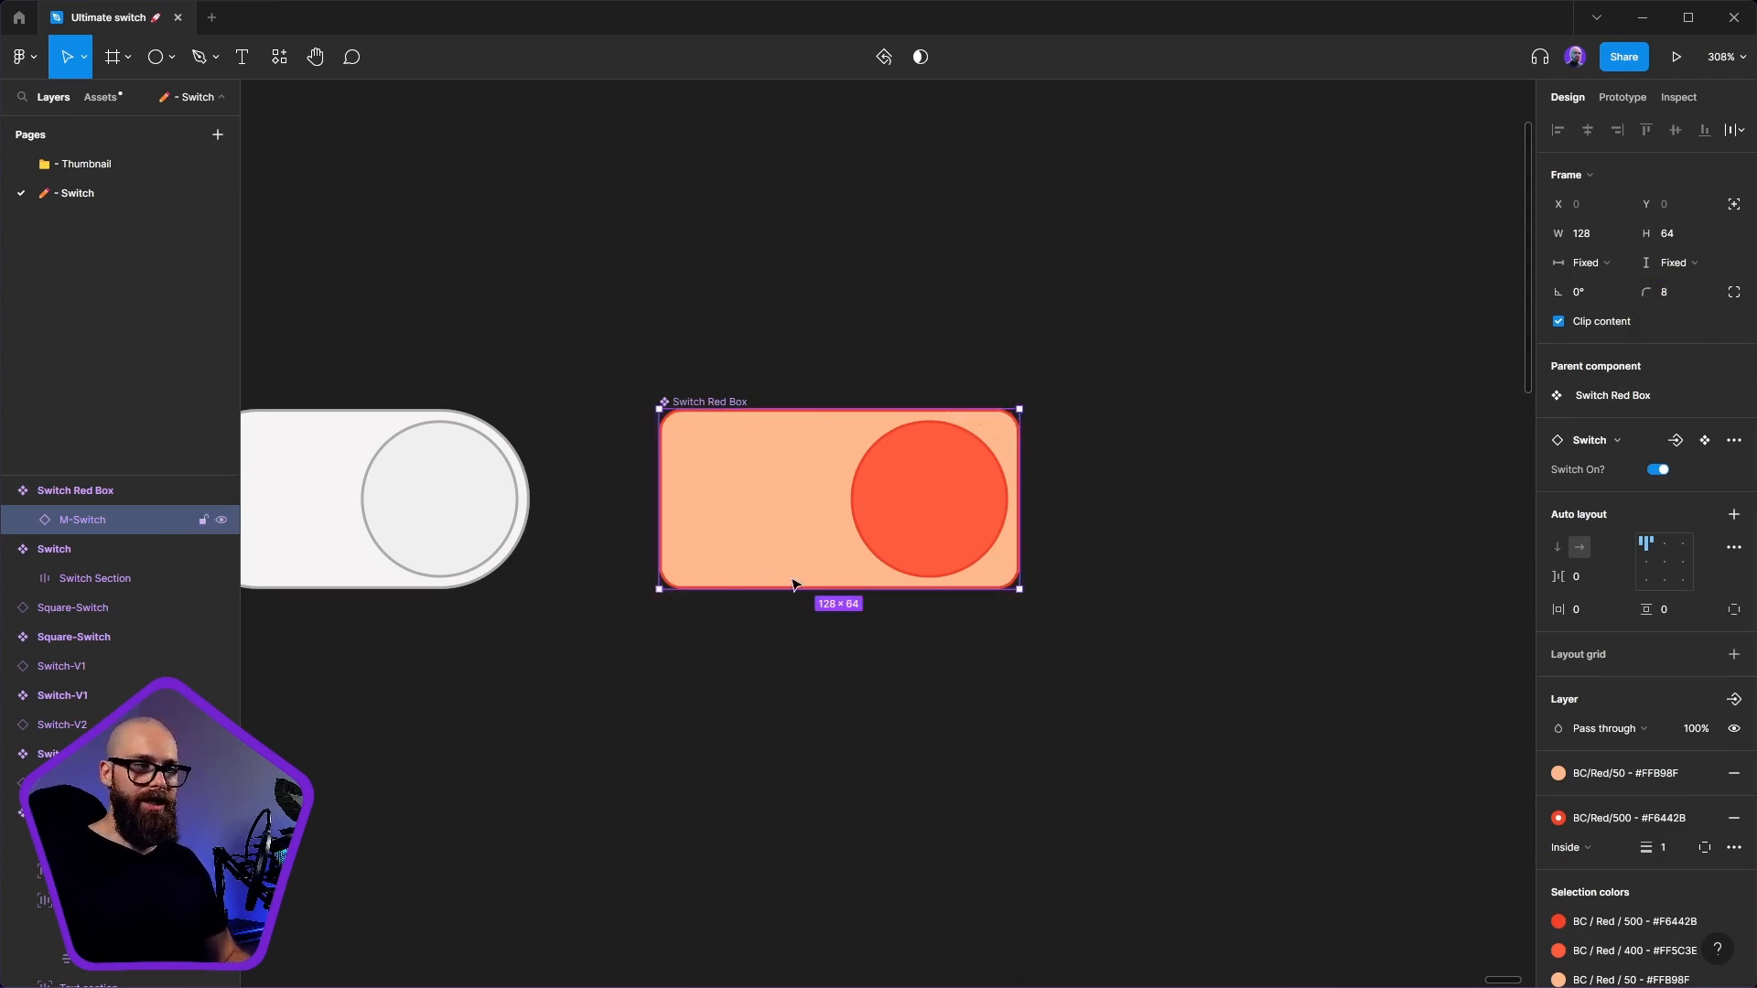
- Set the corner radius of the Toggle layer nested in M-Switch's Toggle Section, trying 4 and settling on 6
click(25, 524)
click(119, 549)
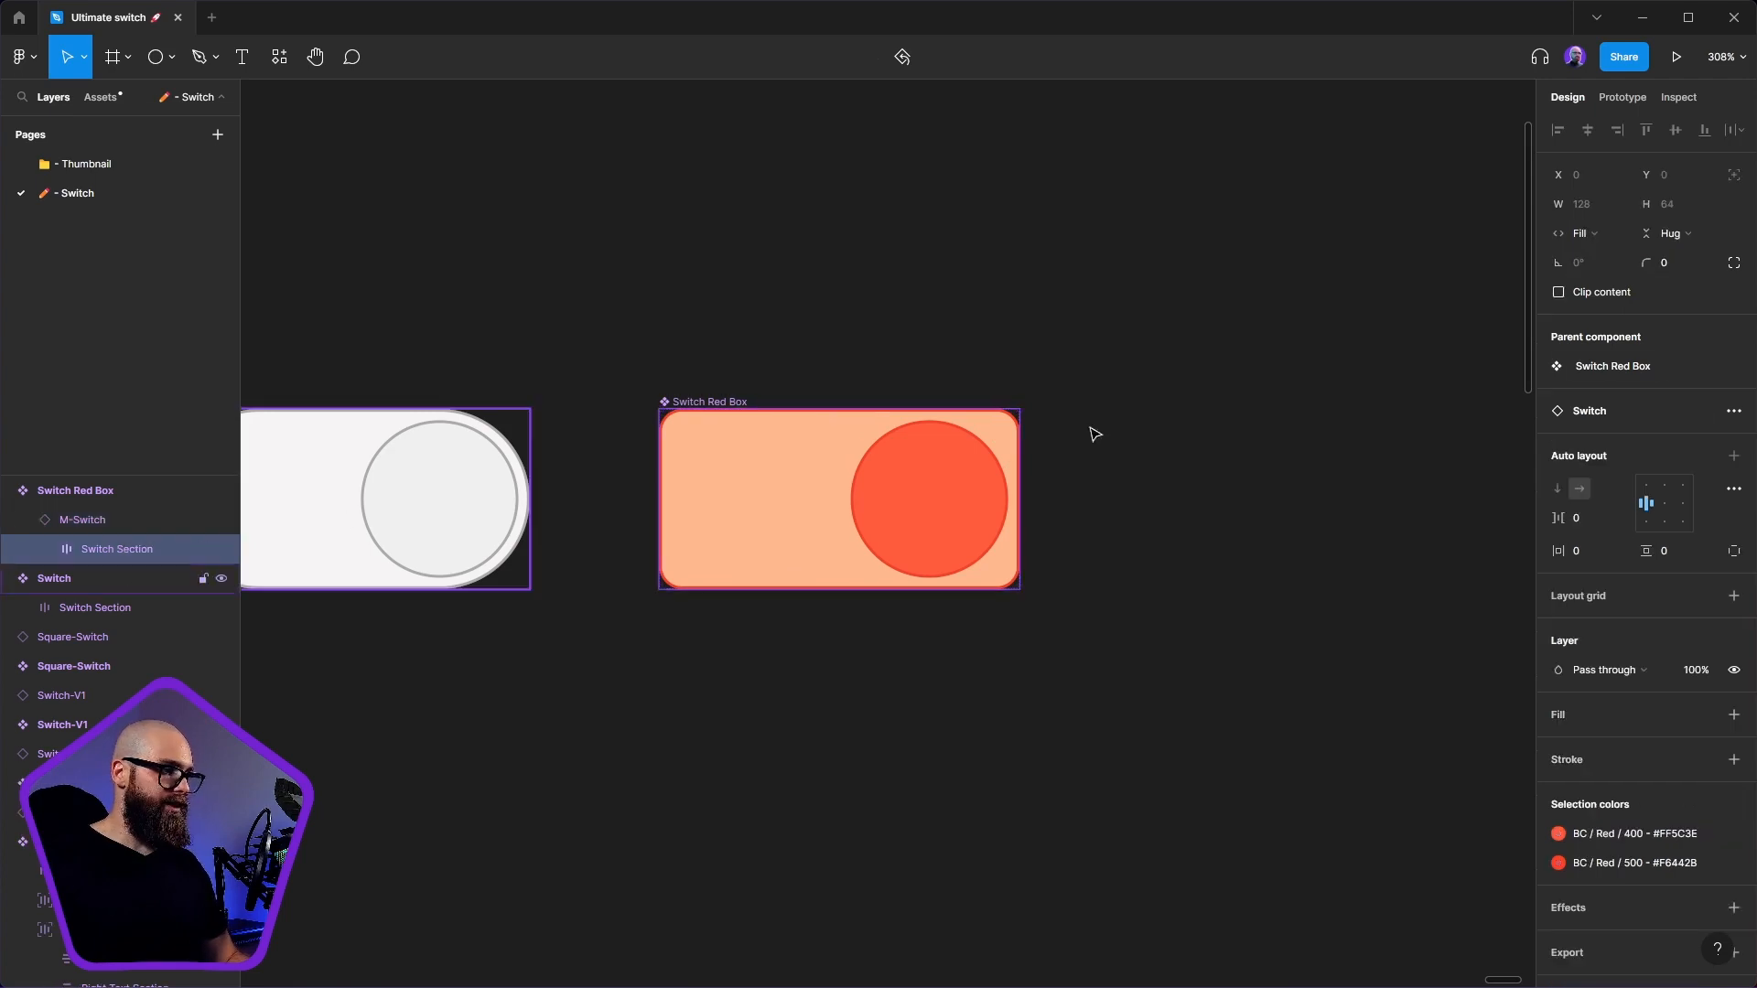
click(44, 549)
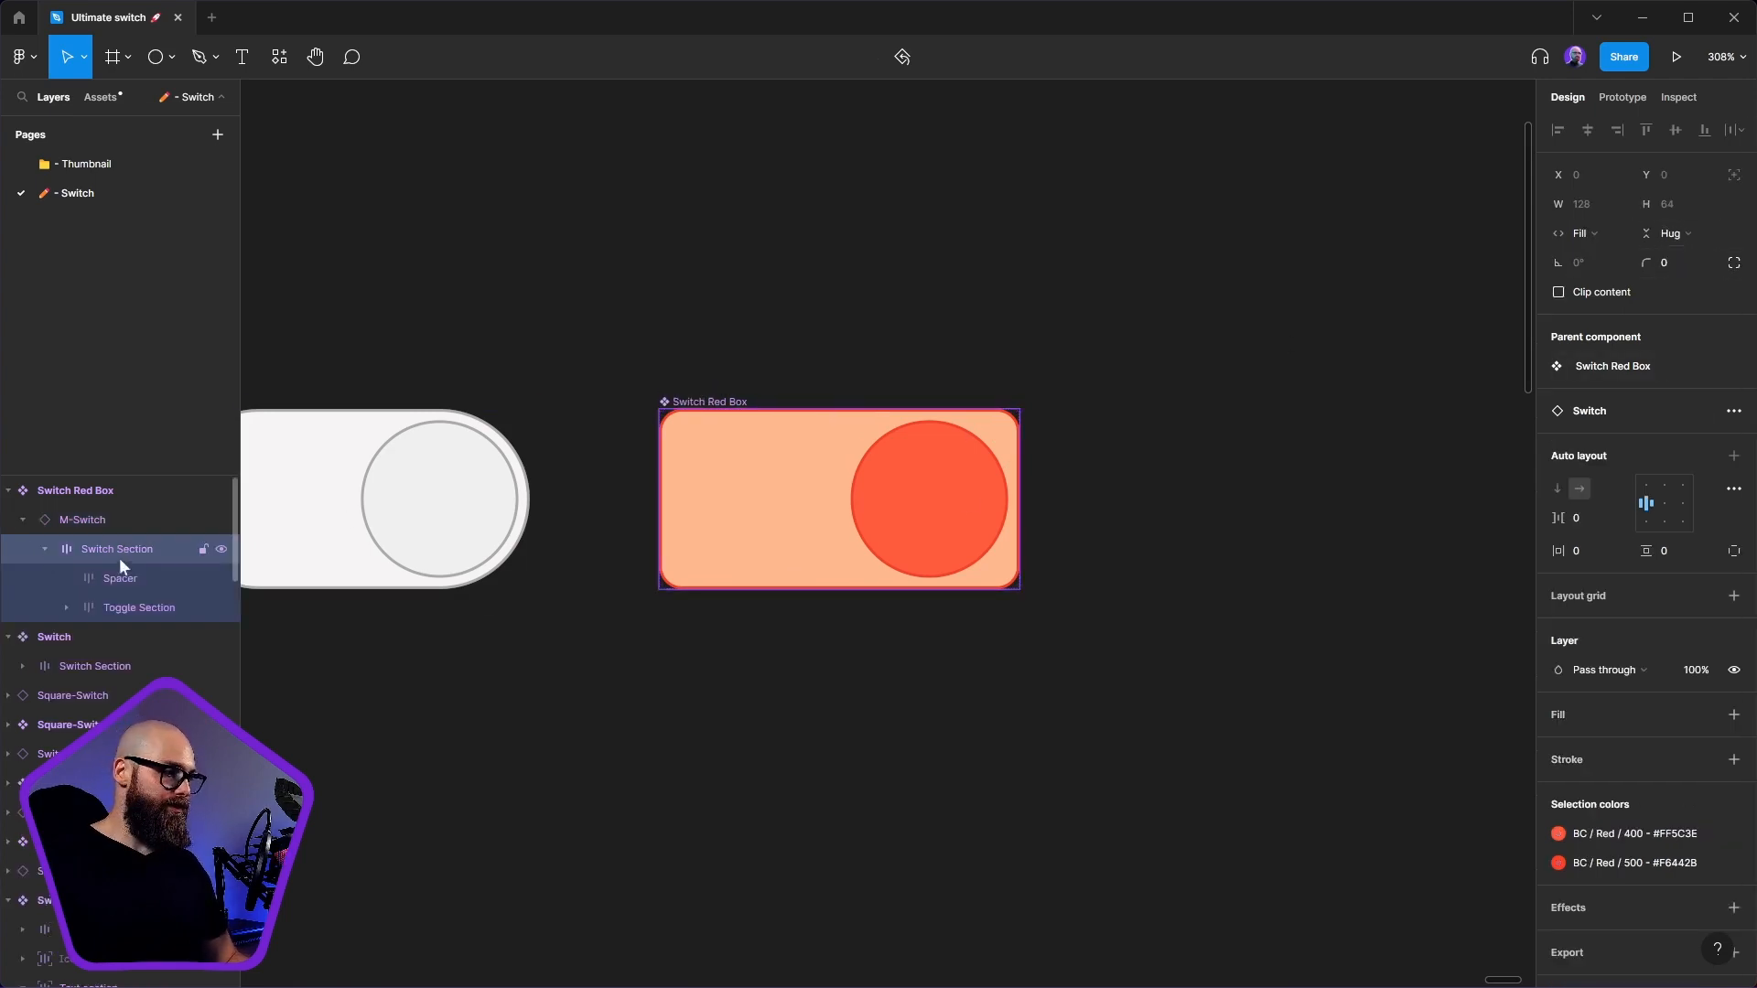
click(123, 577)
click(130, 608)
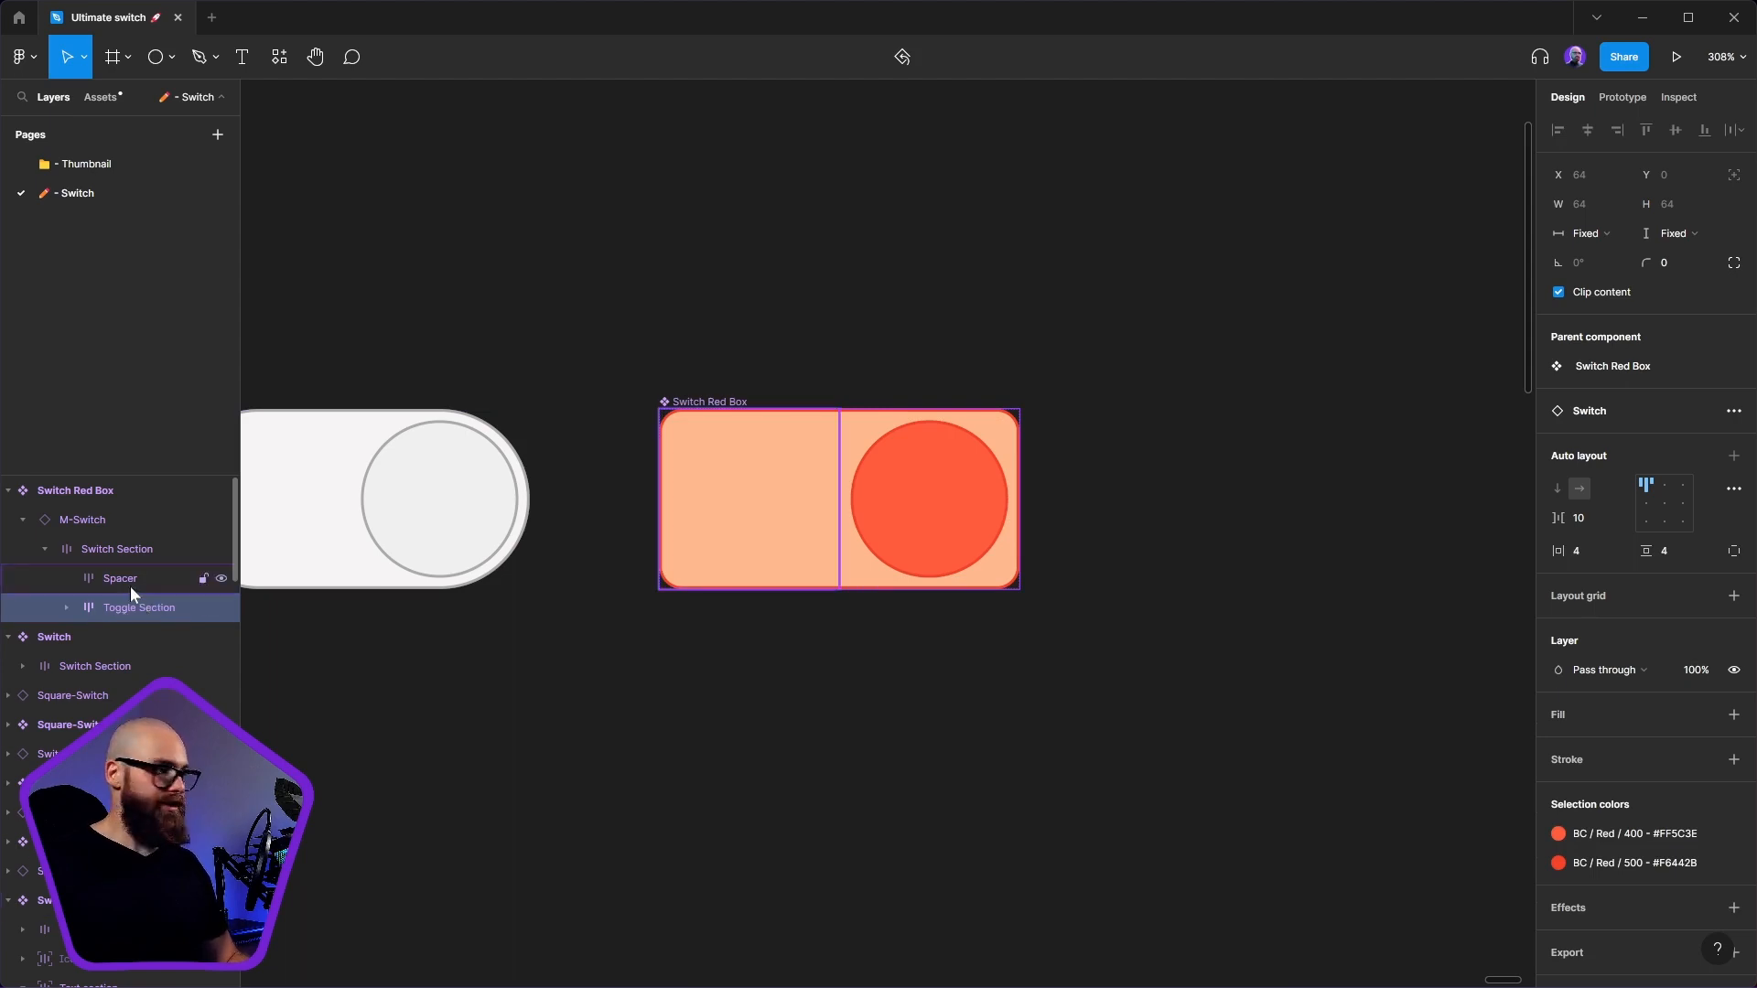
click(65, 607)
click(141, 637)
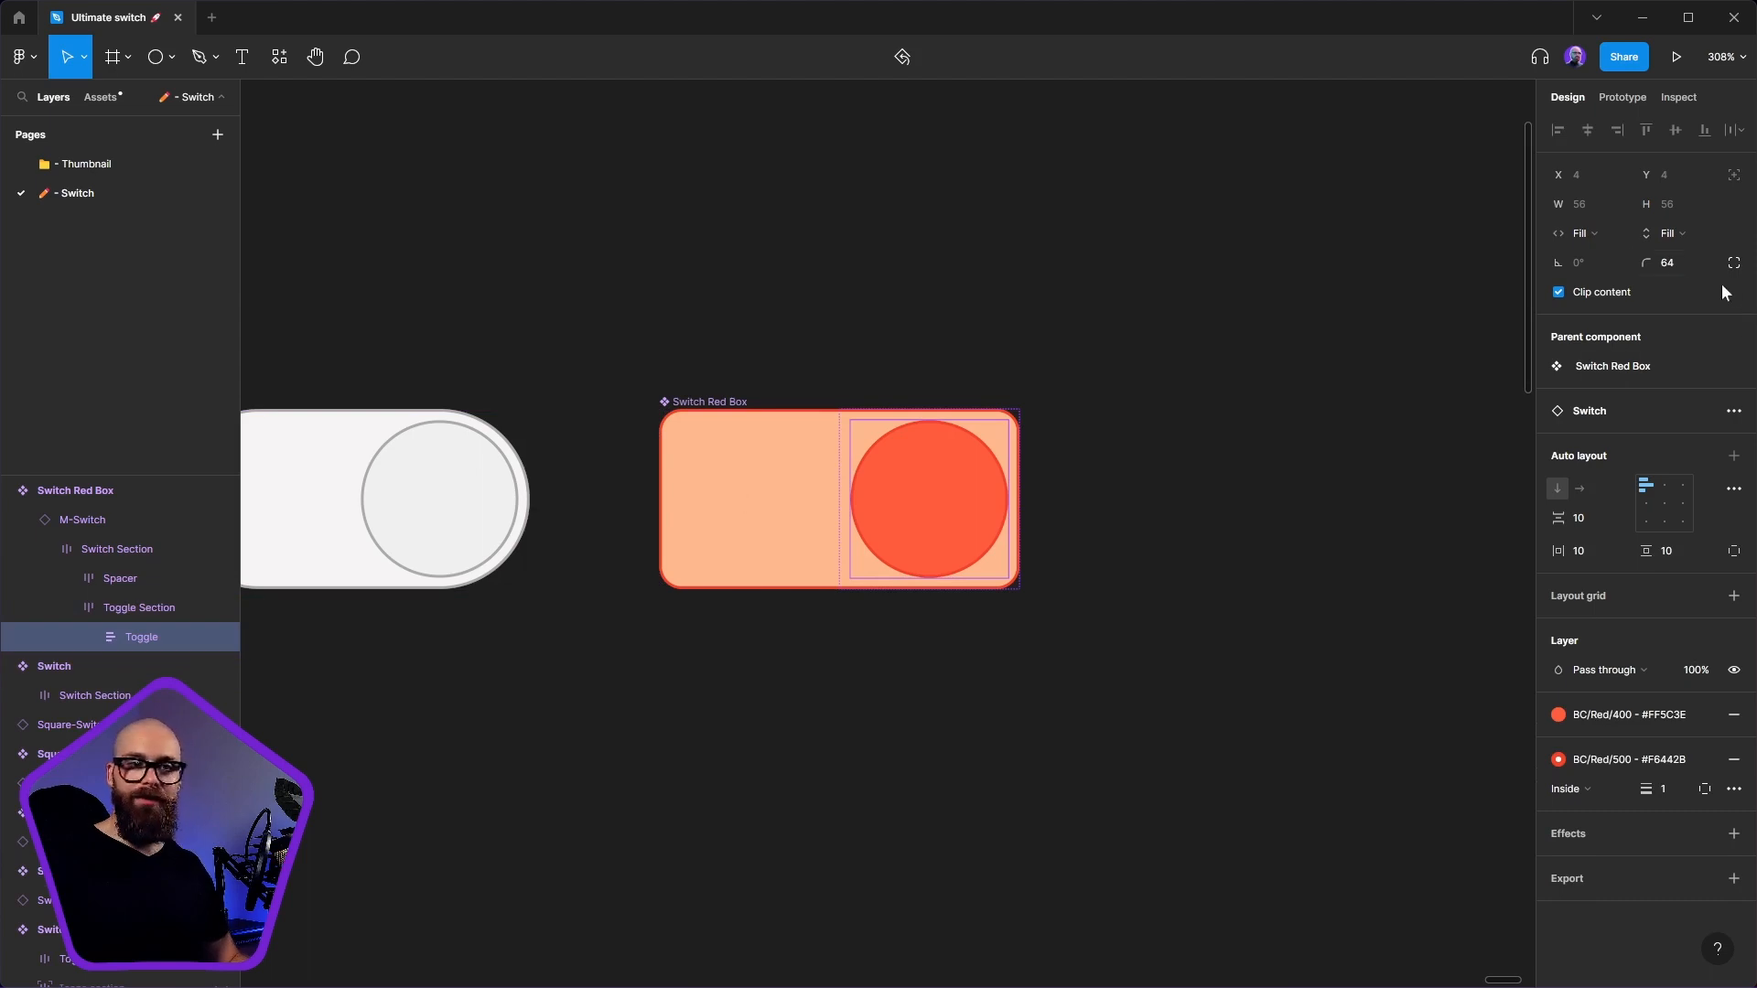
text(4)
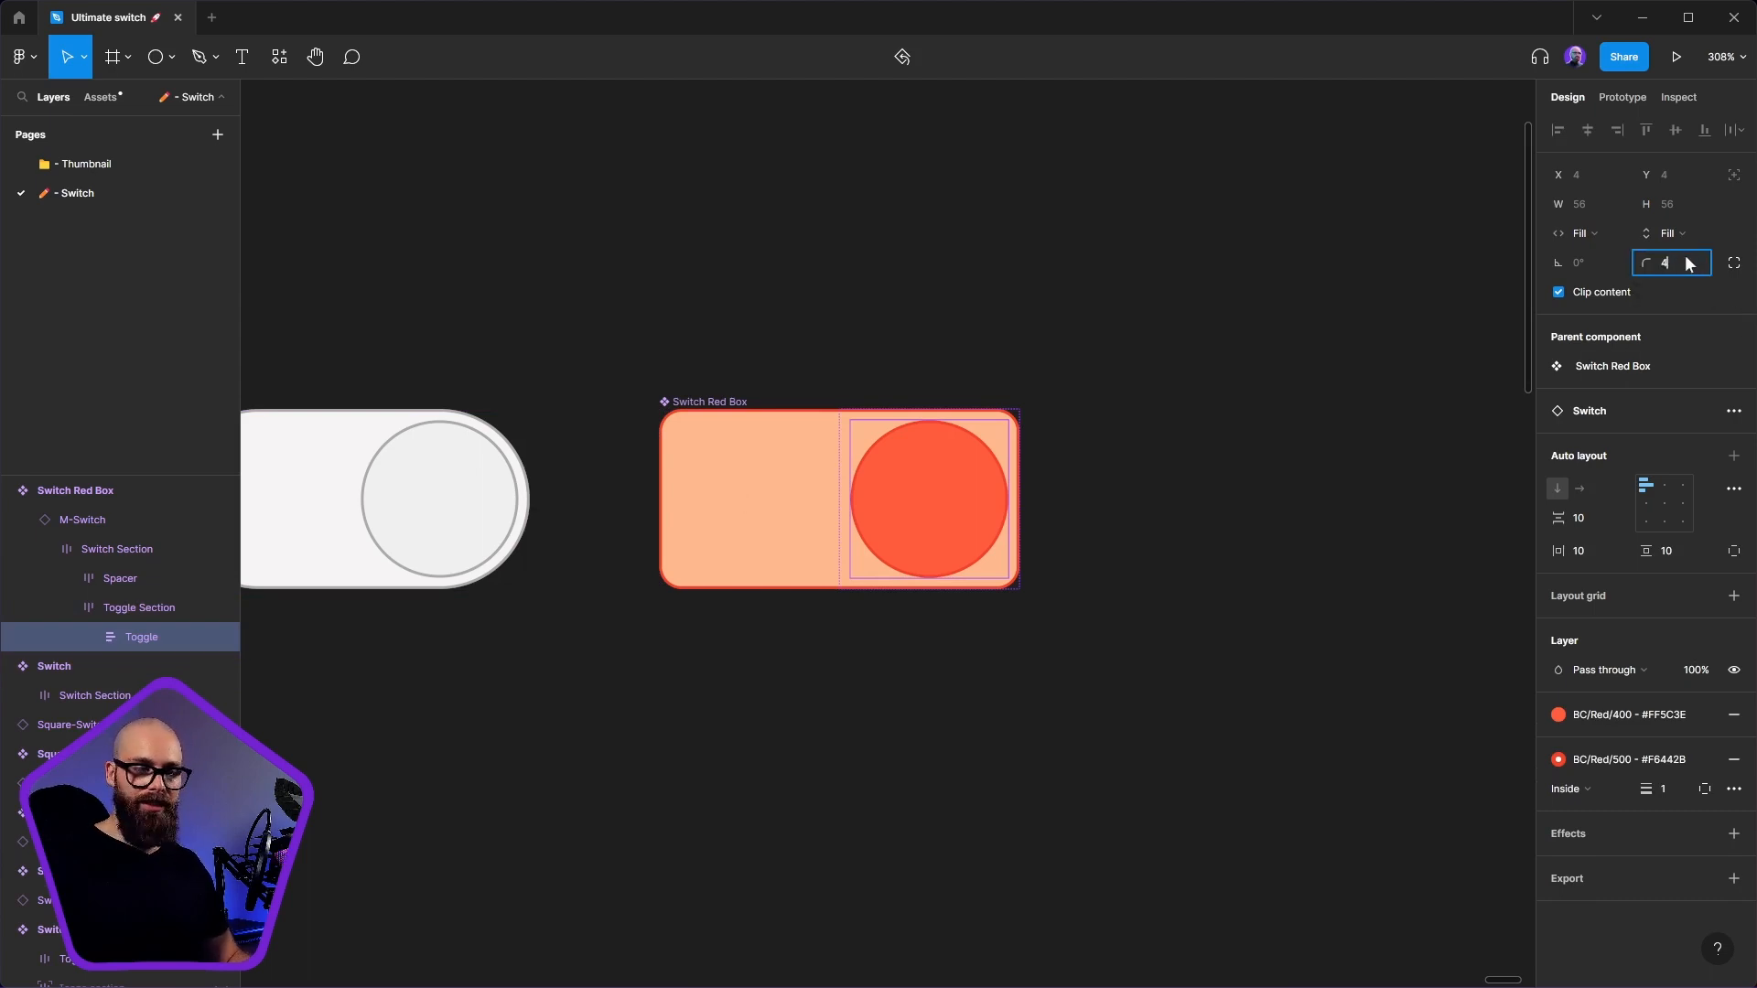
key(Return)
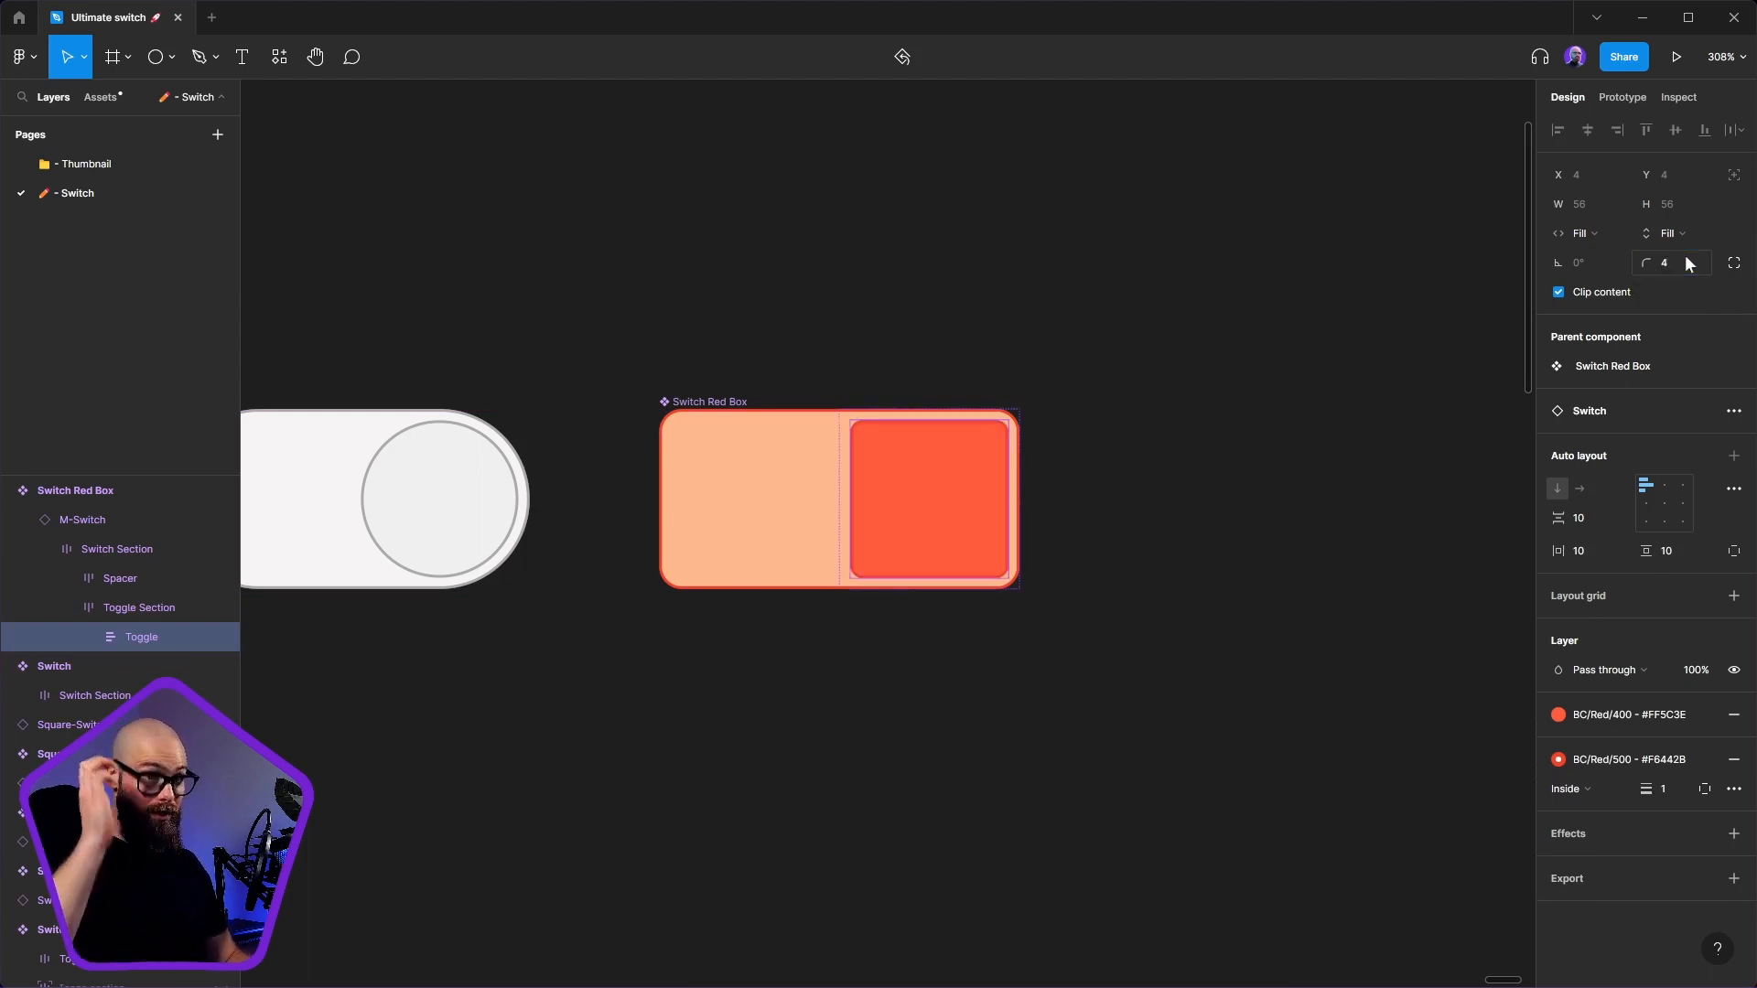
text(6)
key(Return)
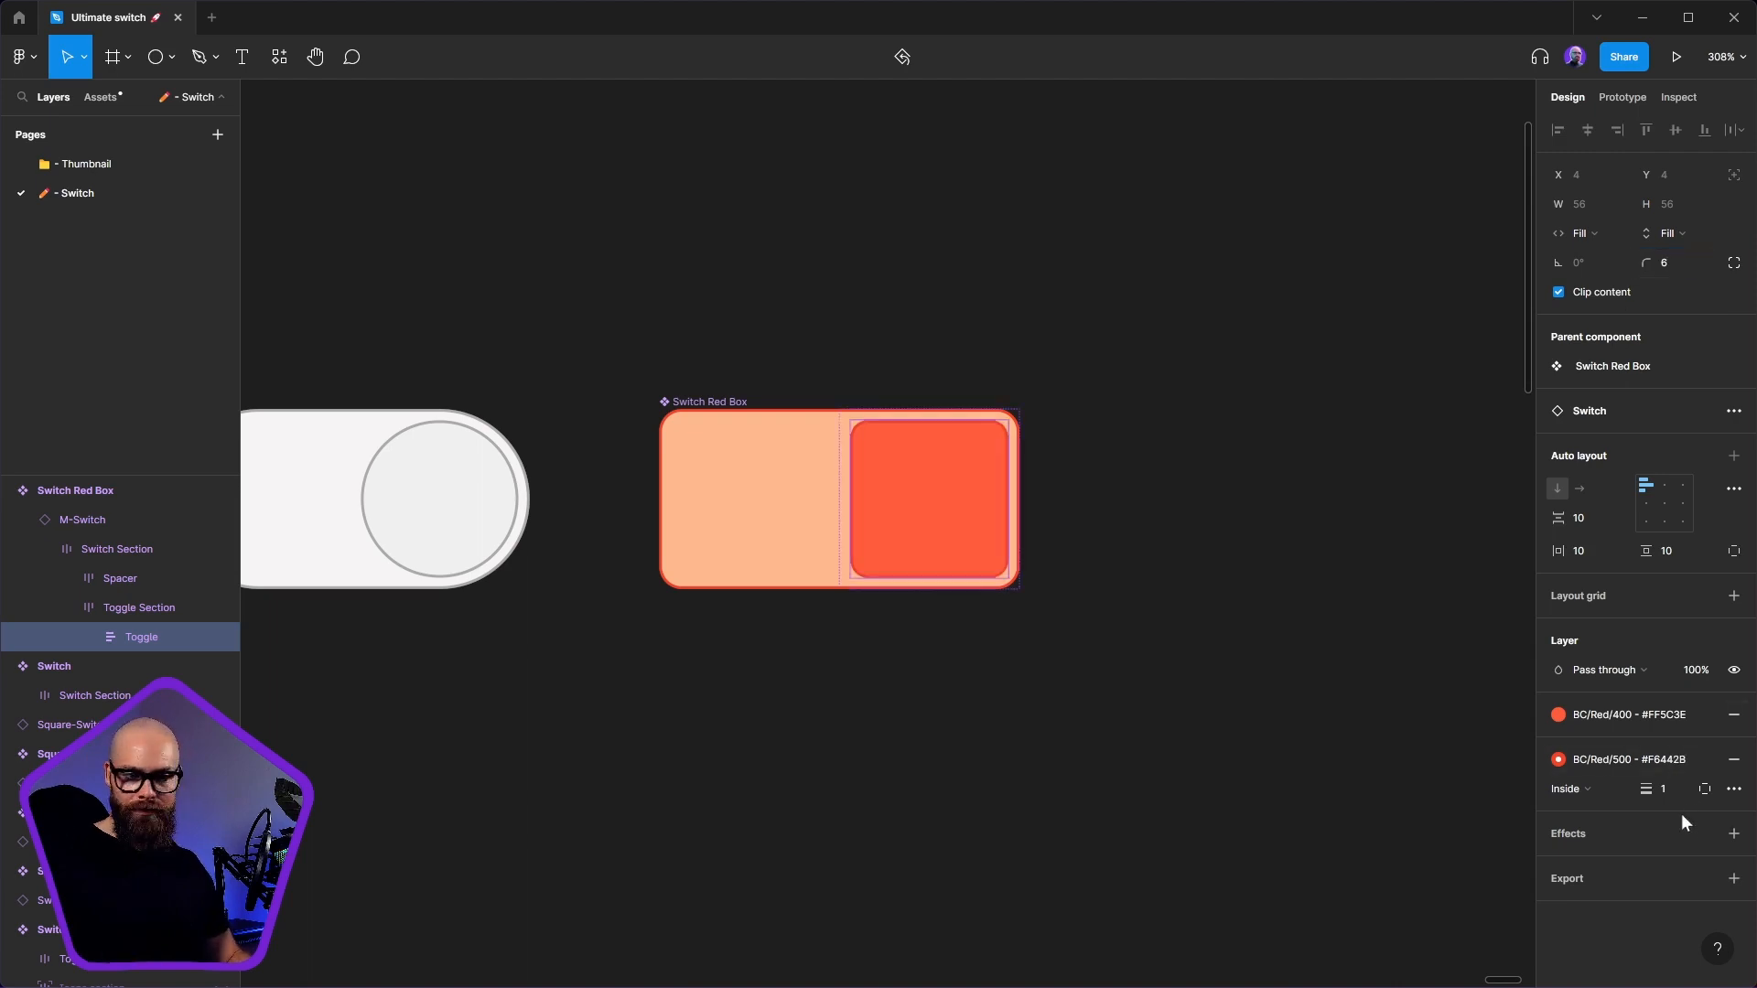
- Set the Toggle Section's horizontal and vertical padding in Switch Red Box, trying 8 and settling on 2
click(1688, 551)
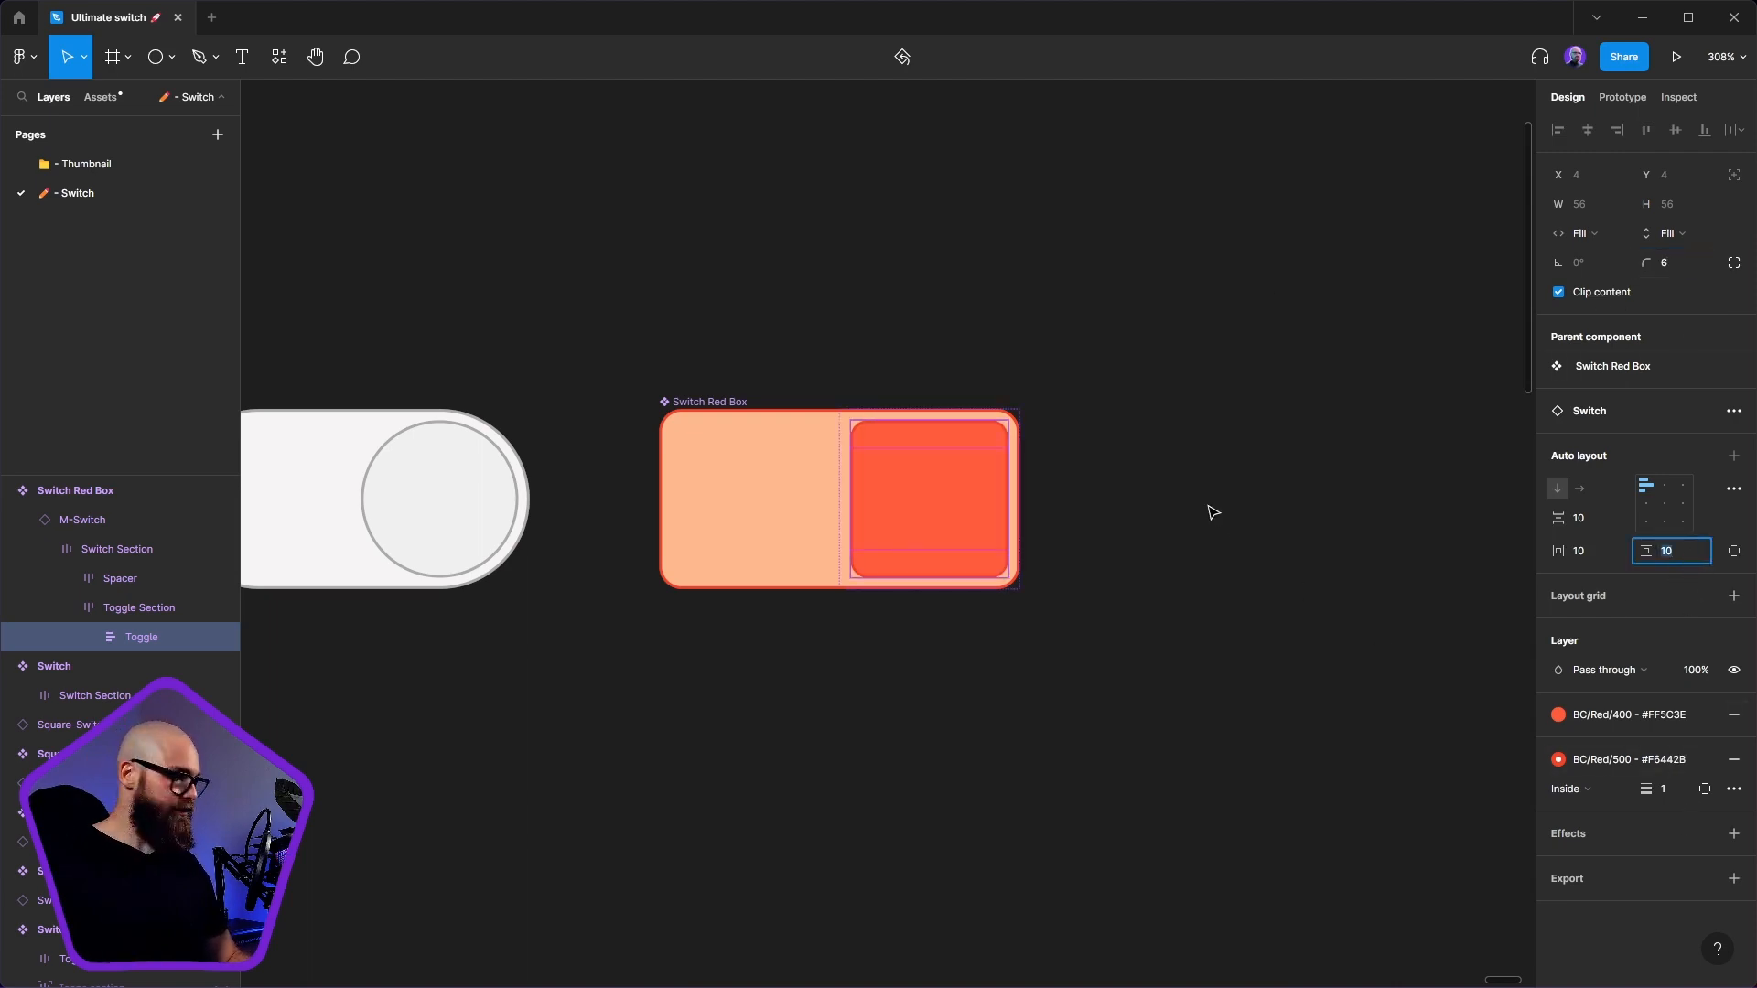
click(220, 610)
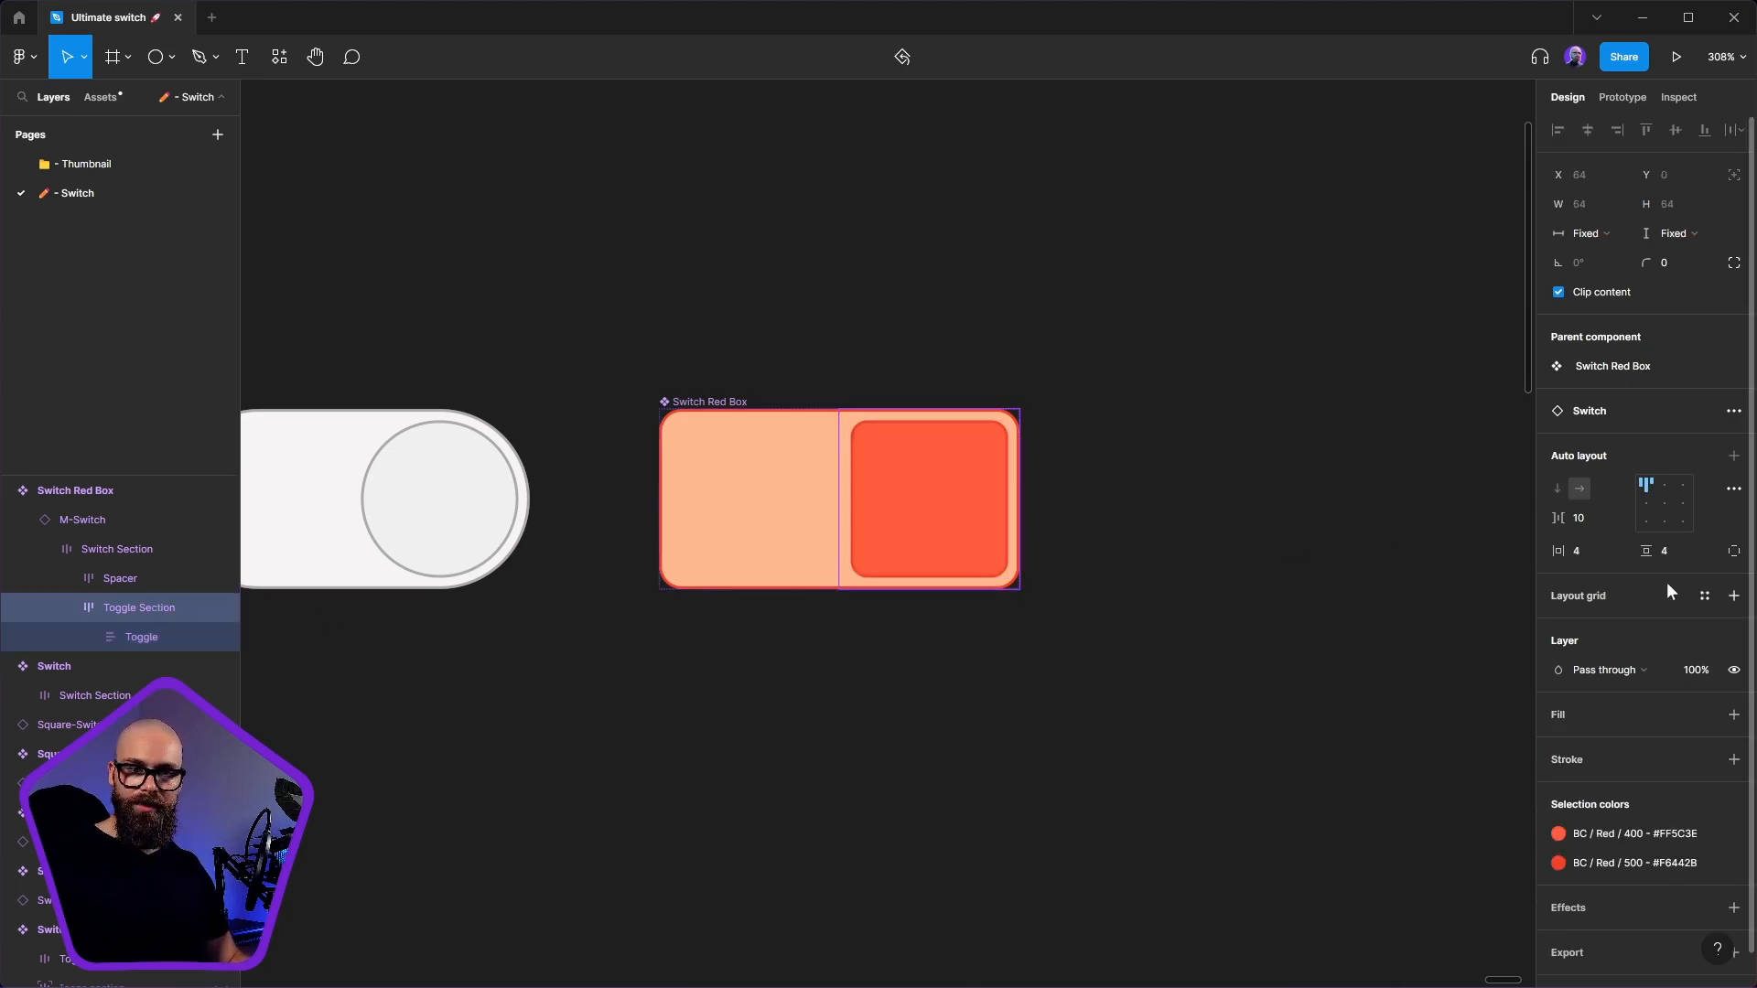
text(8)
click(1596, 557)
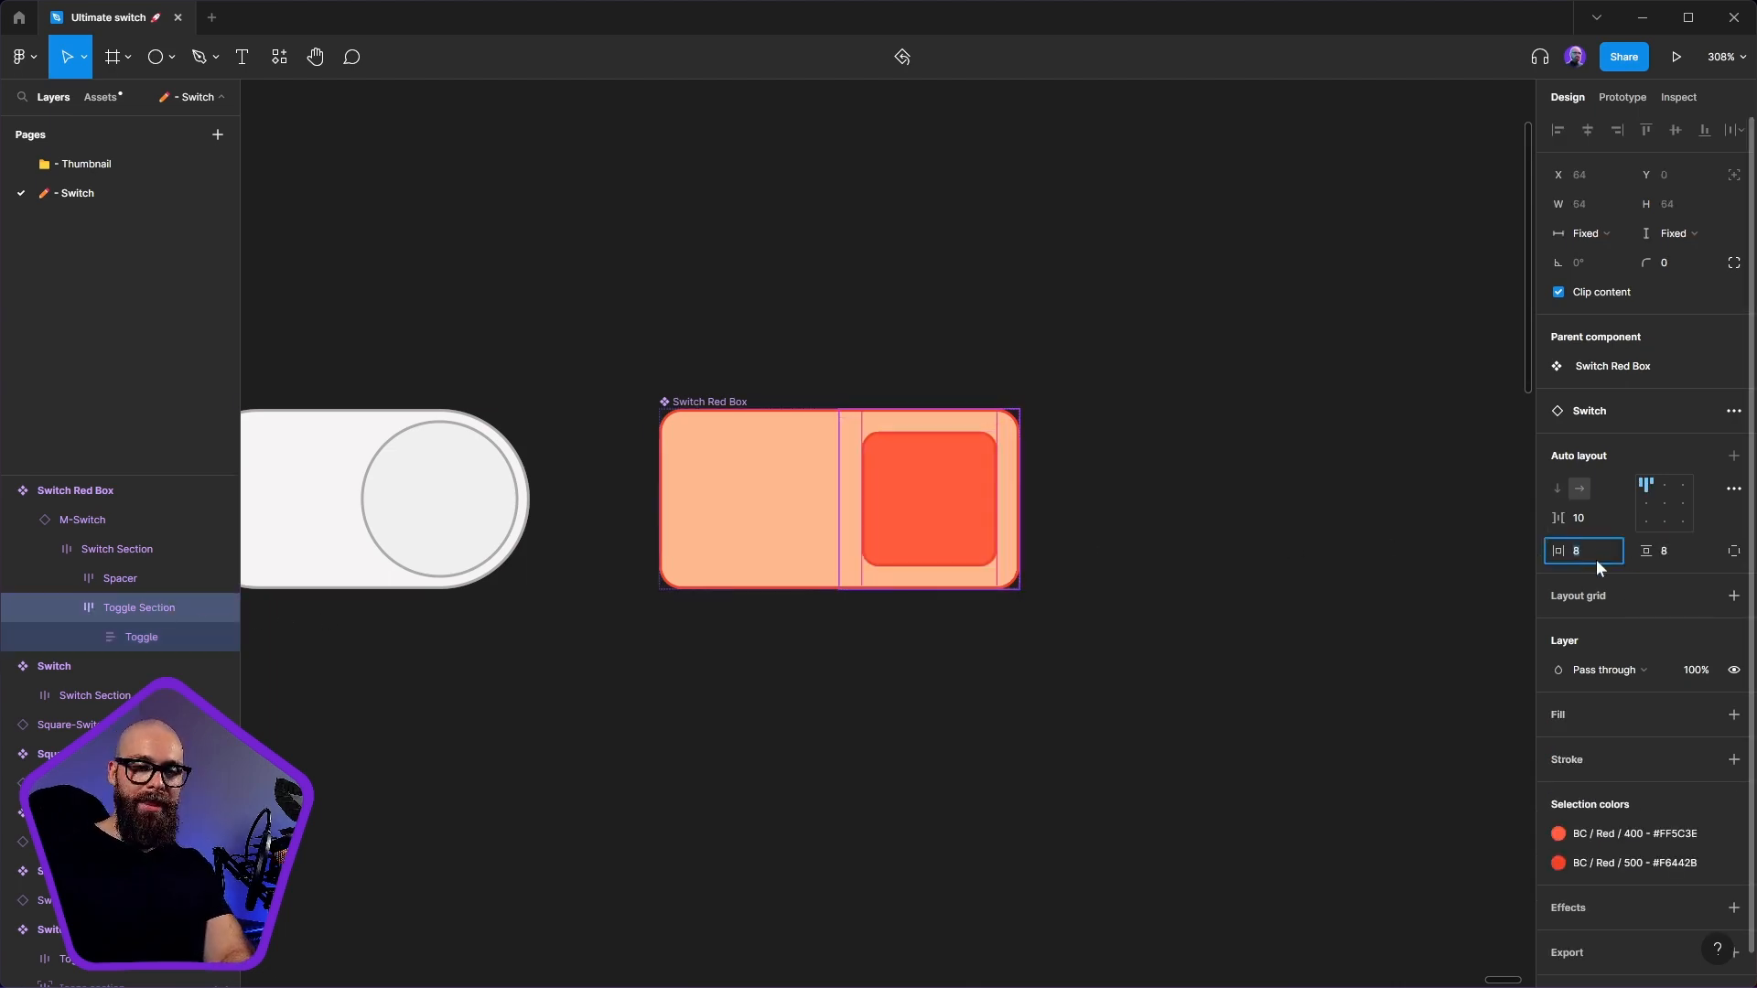
text(2)
click(1680, 553)
text(2)
key(Return)
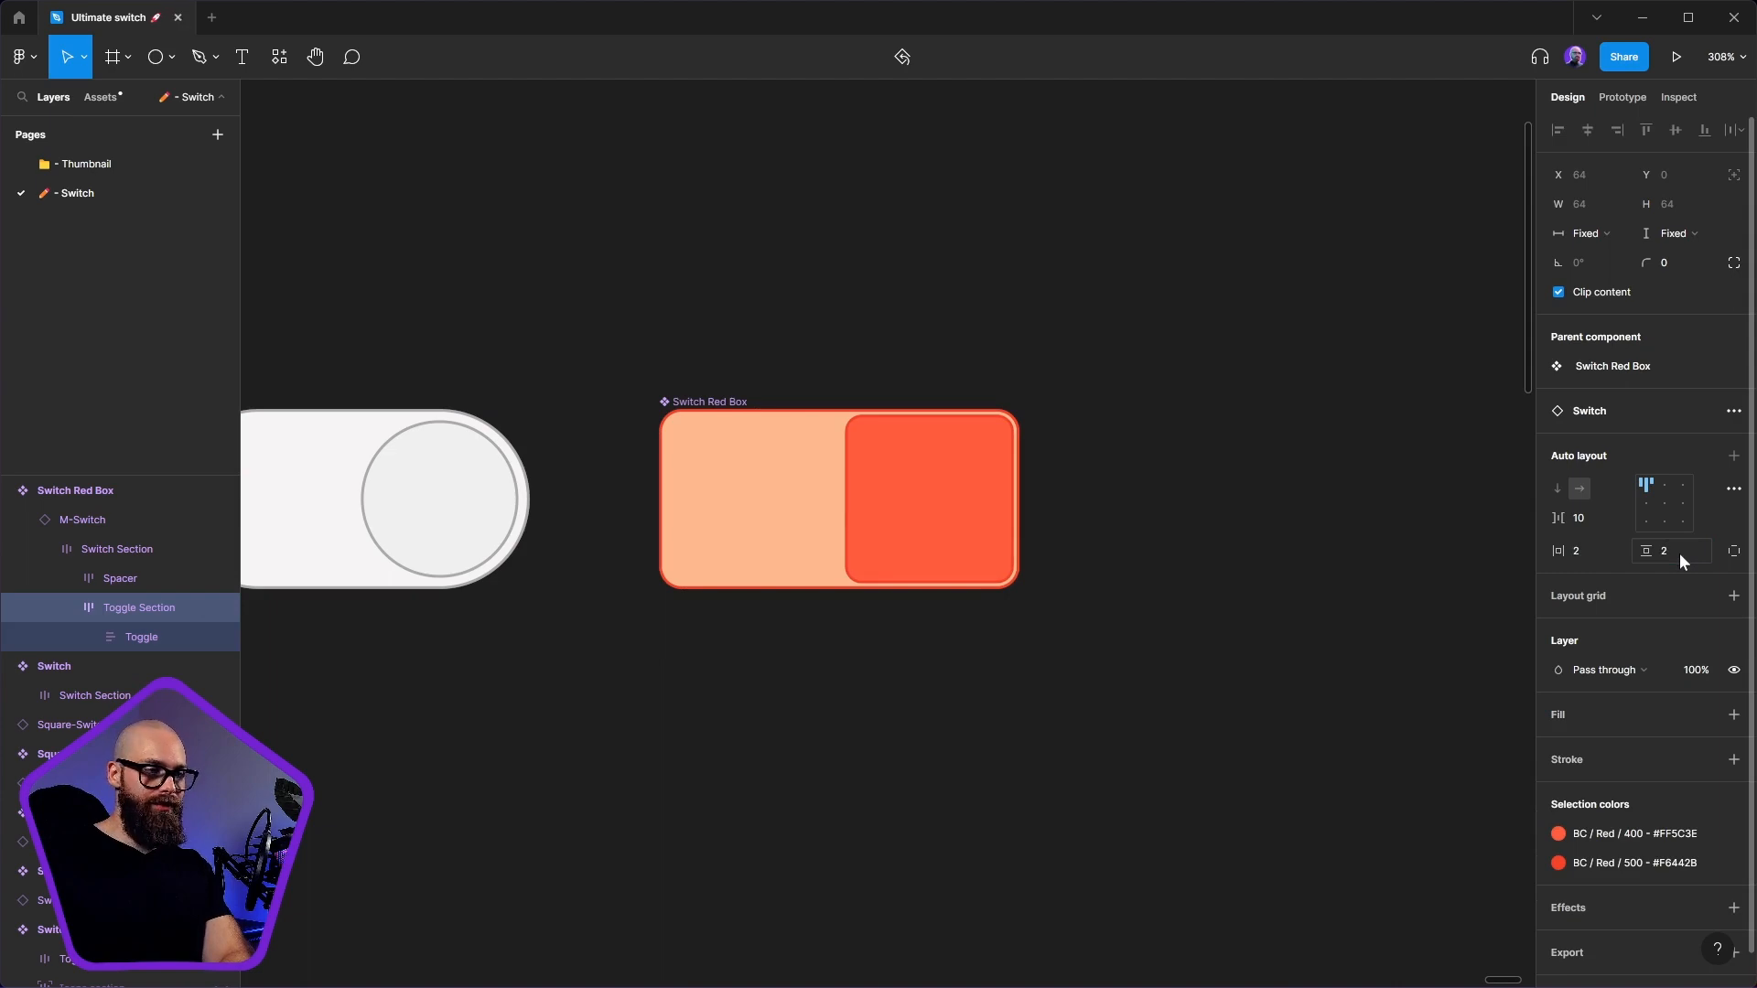
click(1340, 585)
- Place an instance of the Switch Red Box component directly above the main component
mouse_move(1108, 544)
mouse_down()
mouse_move(1123, 528)
mouse_move(1131, 546)
mouse_up()
scroll(1159, 523, down, 5)
scroll(1105, 510, up, 3)
click(1007, 545)
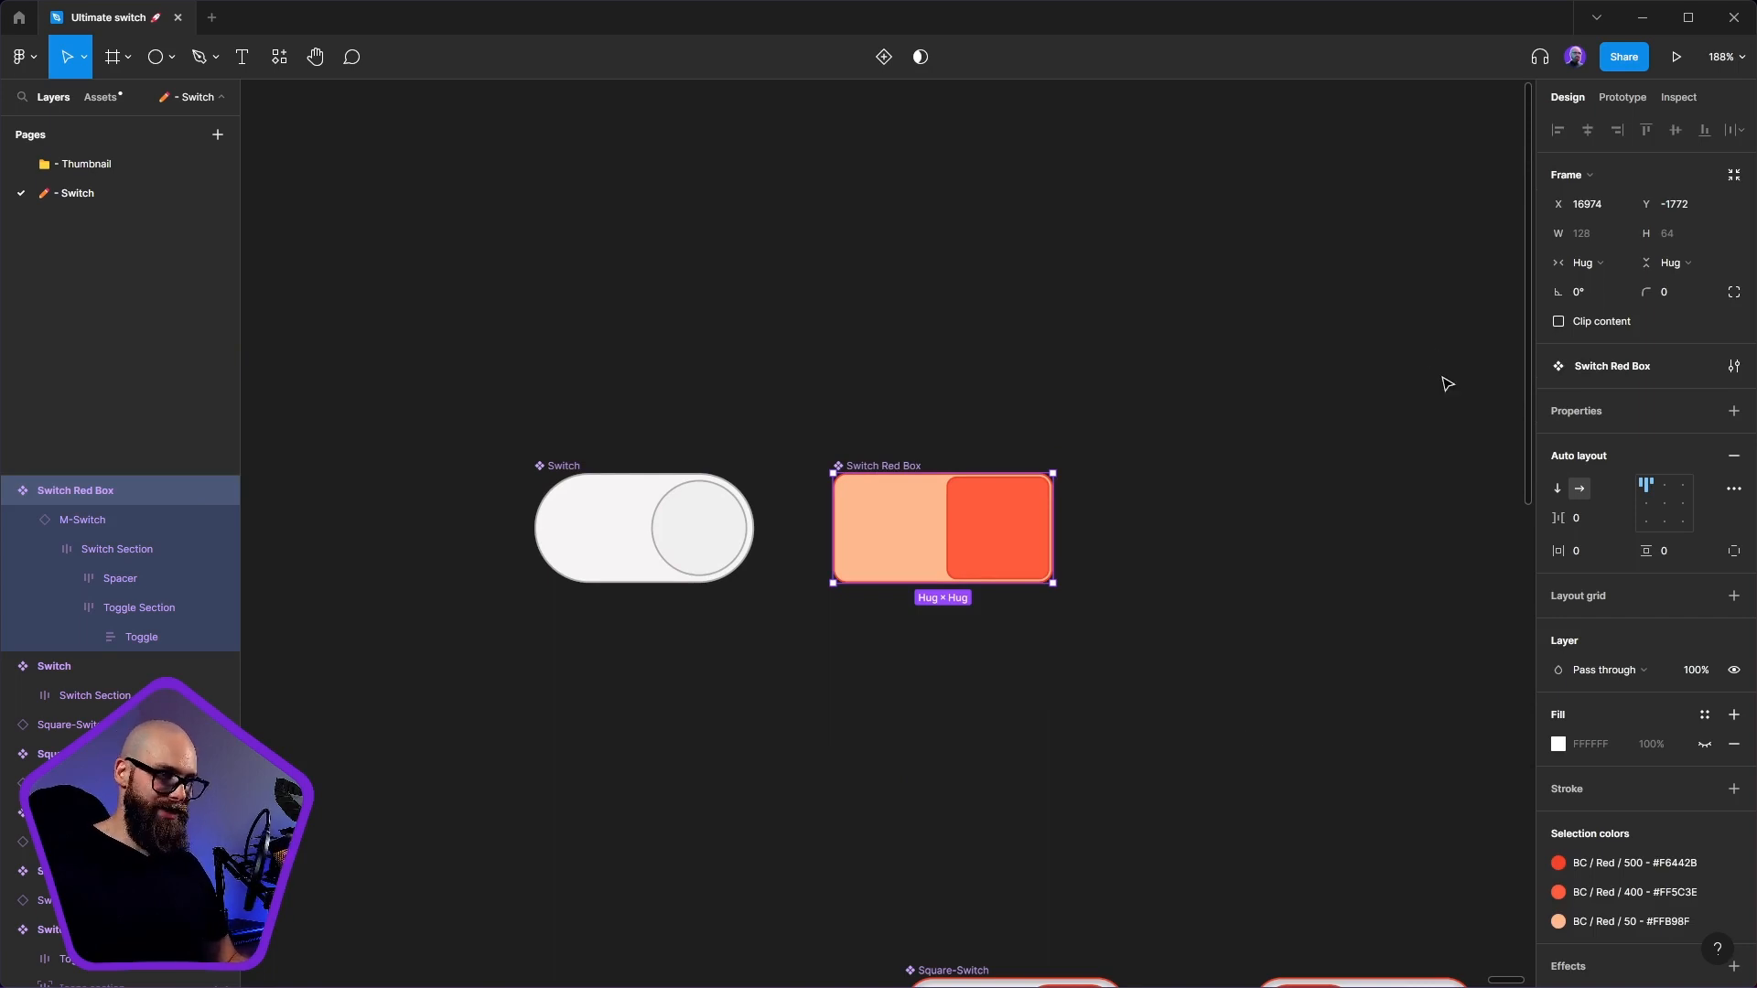
click(604, 466)
drag(1237, 668, 1220, 735)
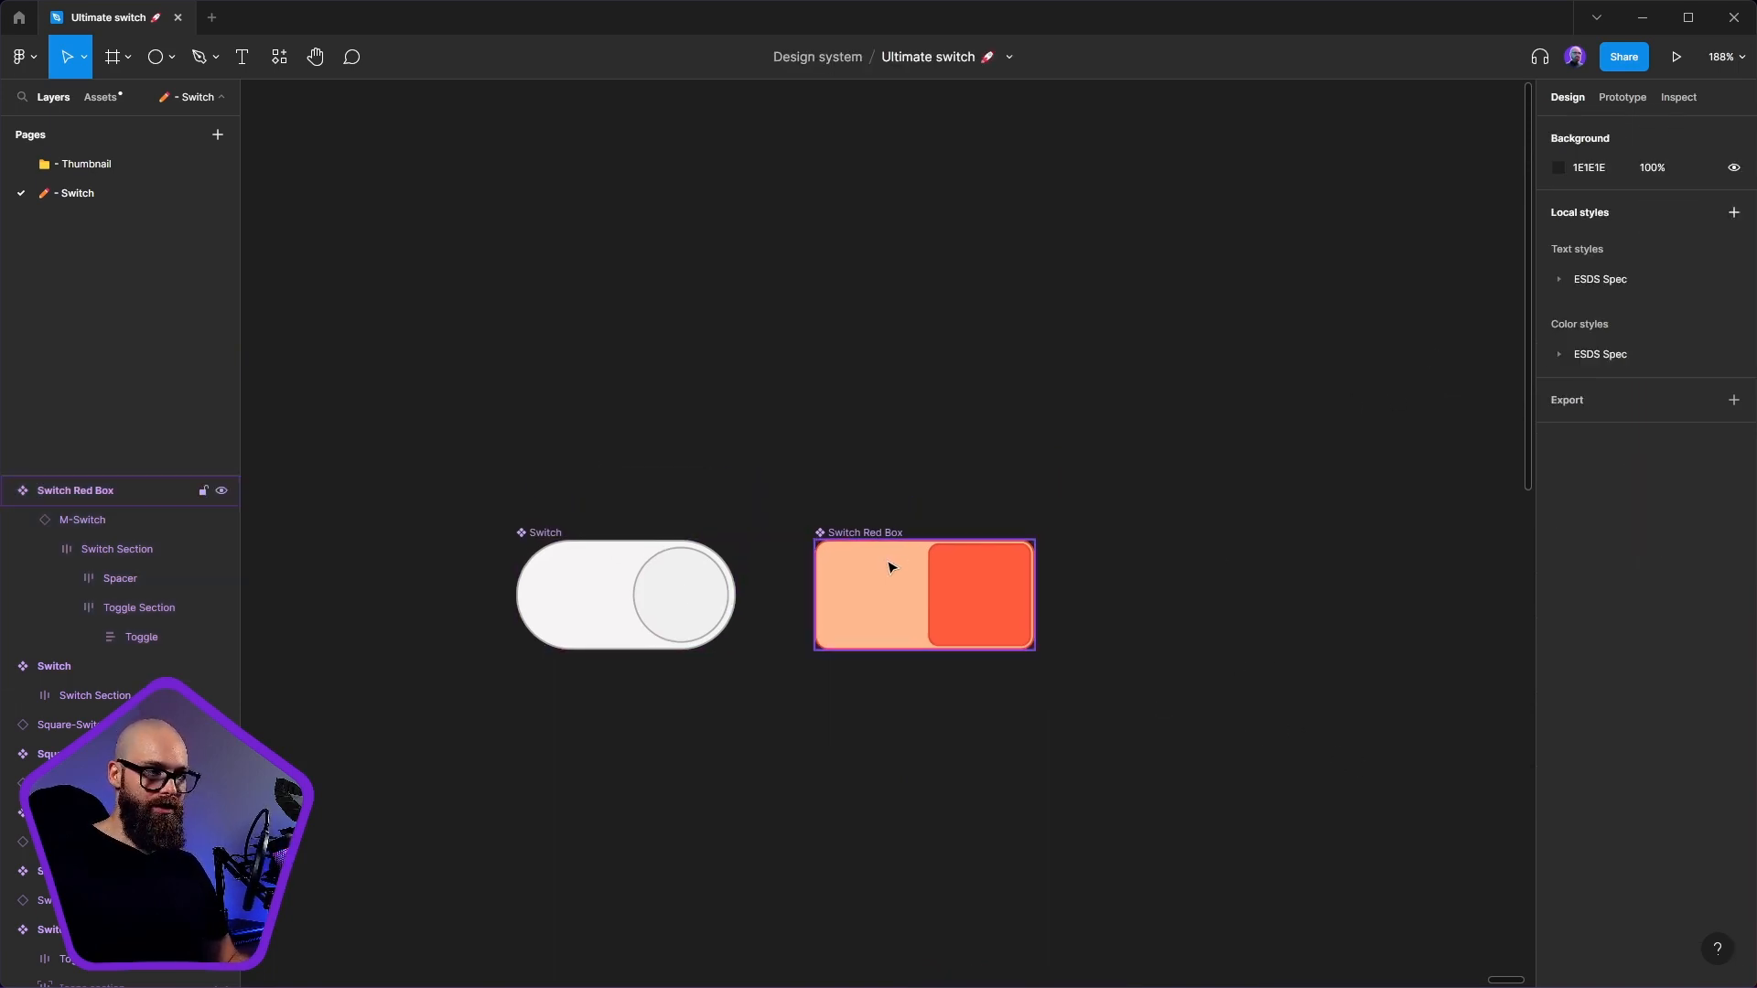
click(901, 618)
drag(1023, 556, 1023, 169)
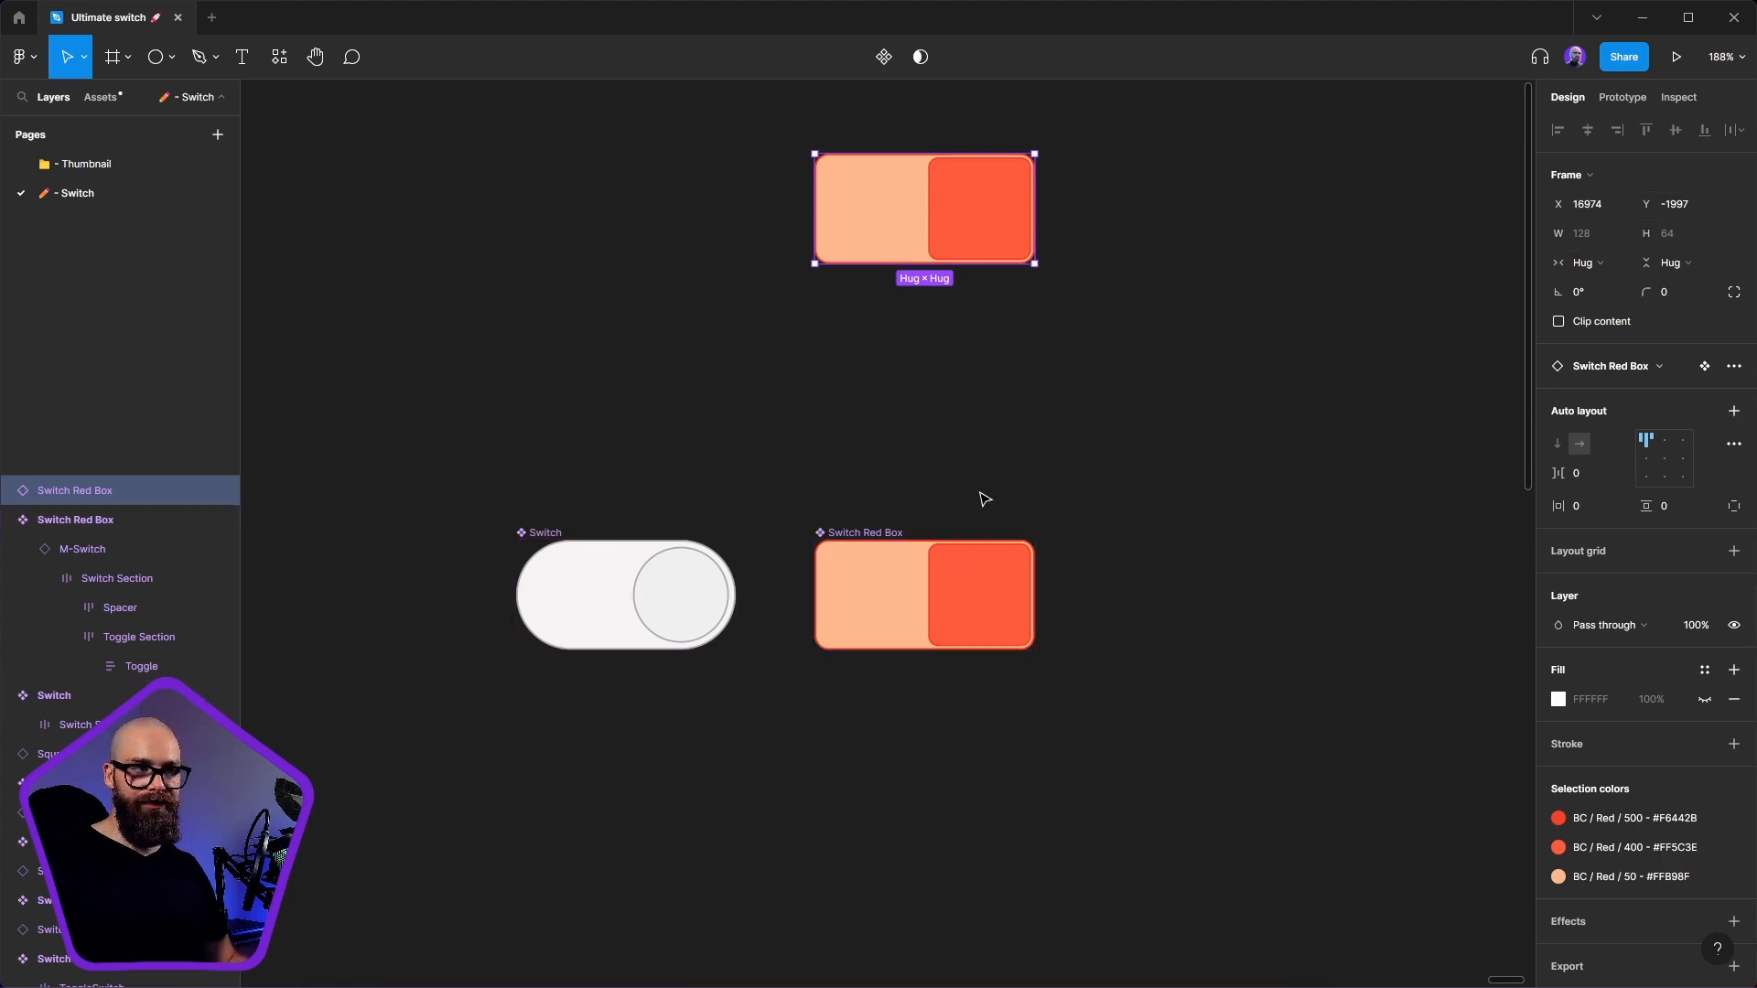
- Expose the properties of the nested M-Switch instance on the Switch Red Box main component
click(953, 604)
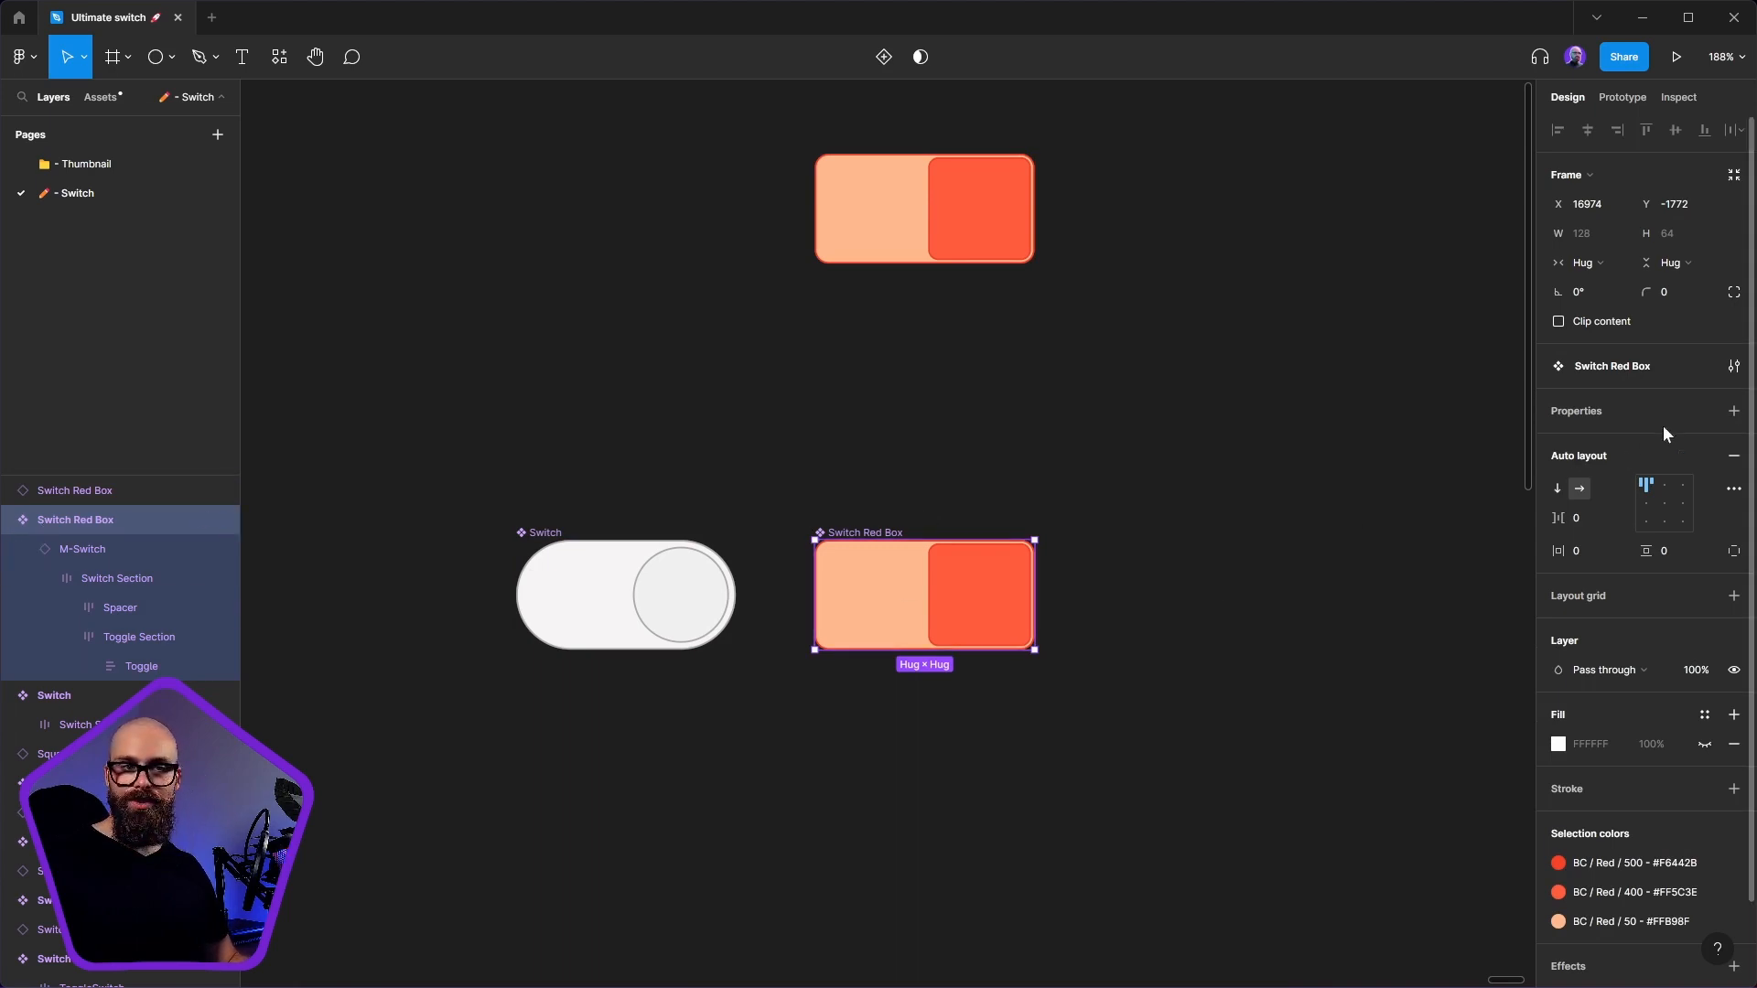
click(1732, 411)
click(1654, 596)
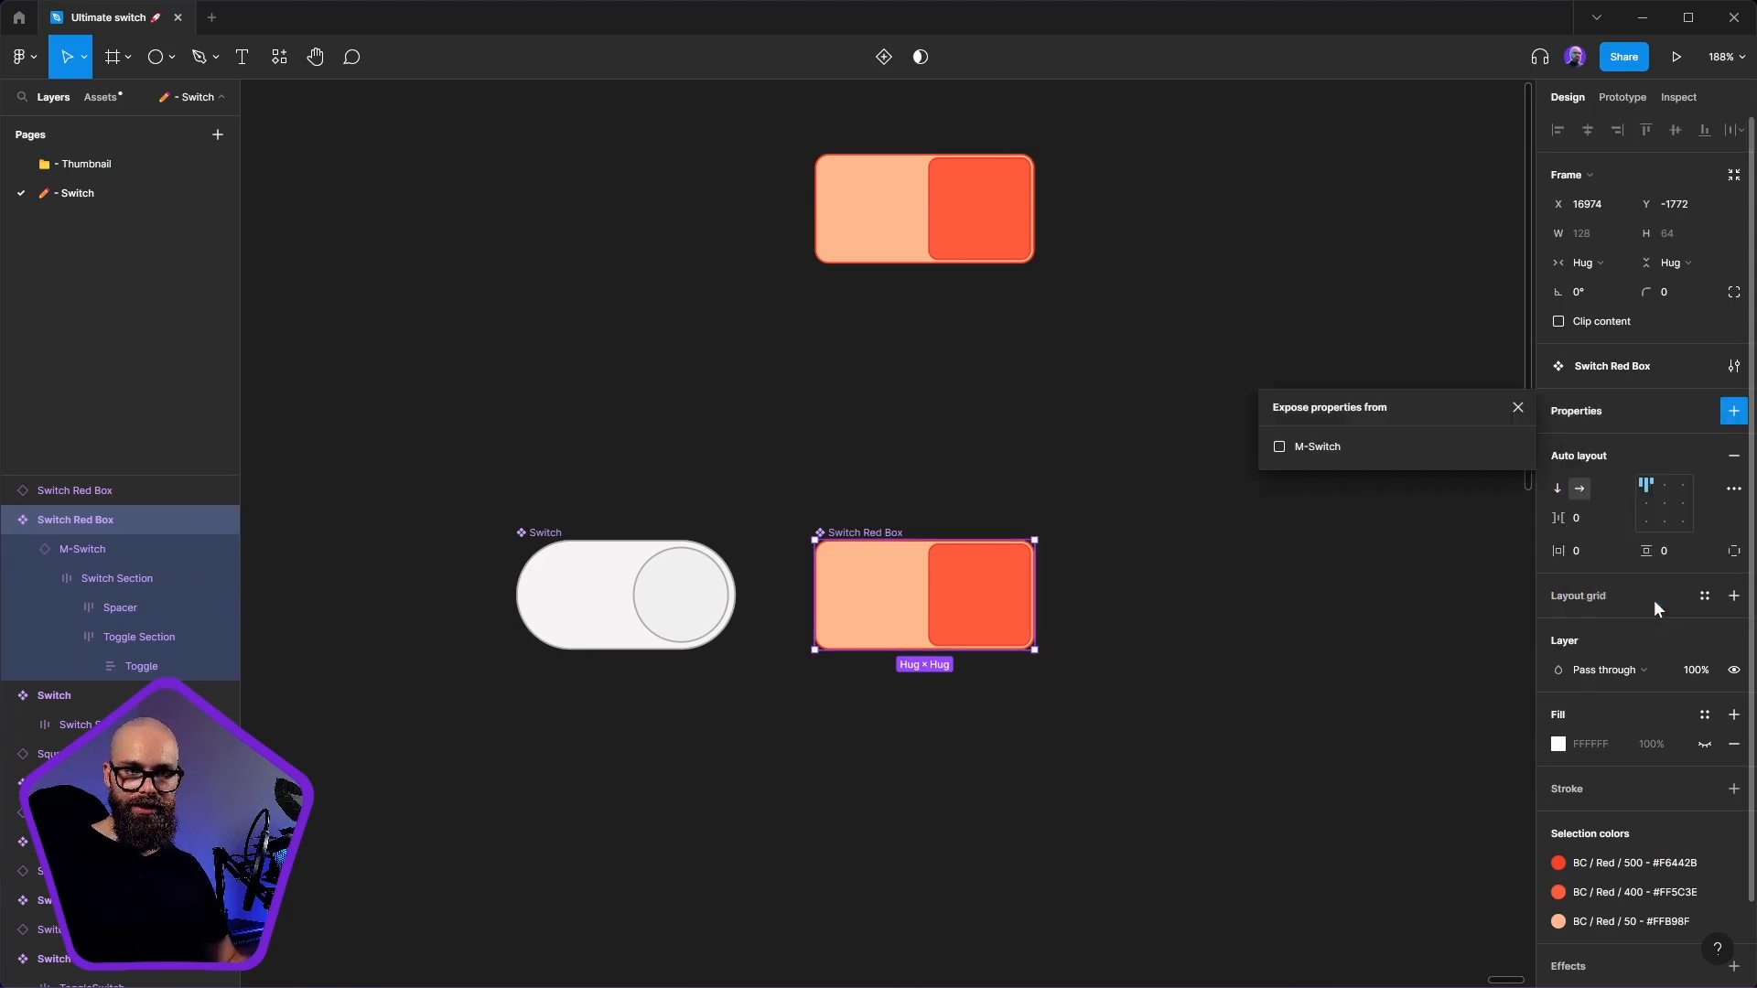
click(1278, 446)
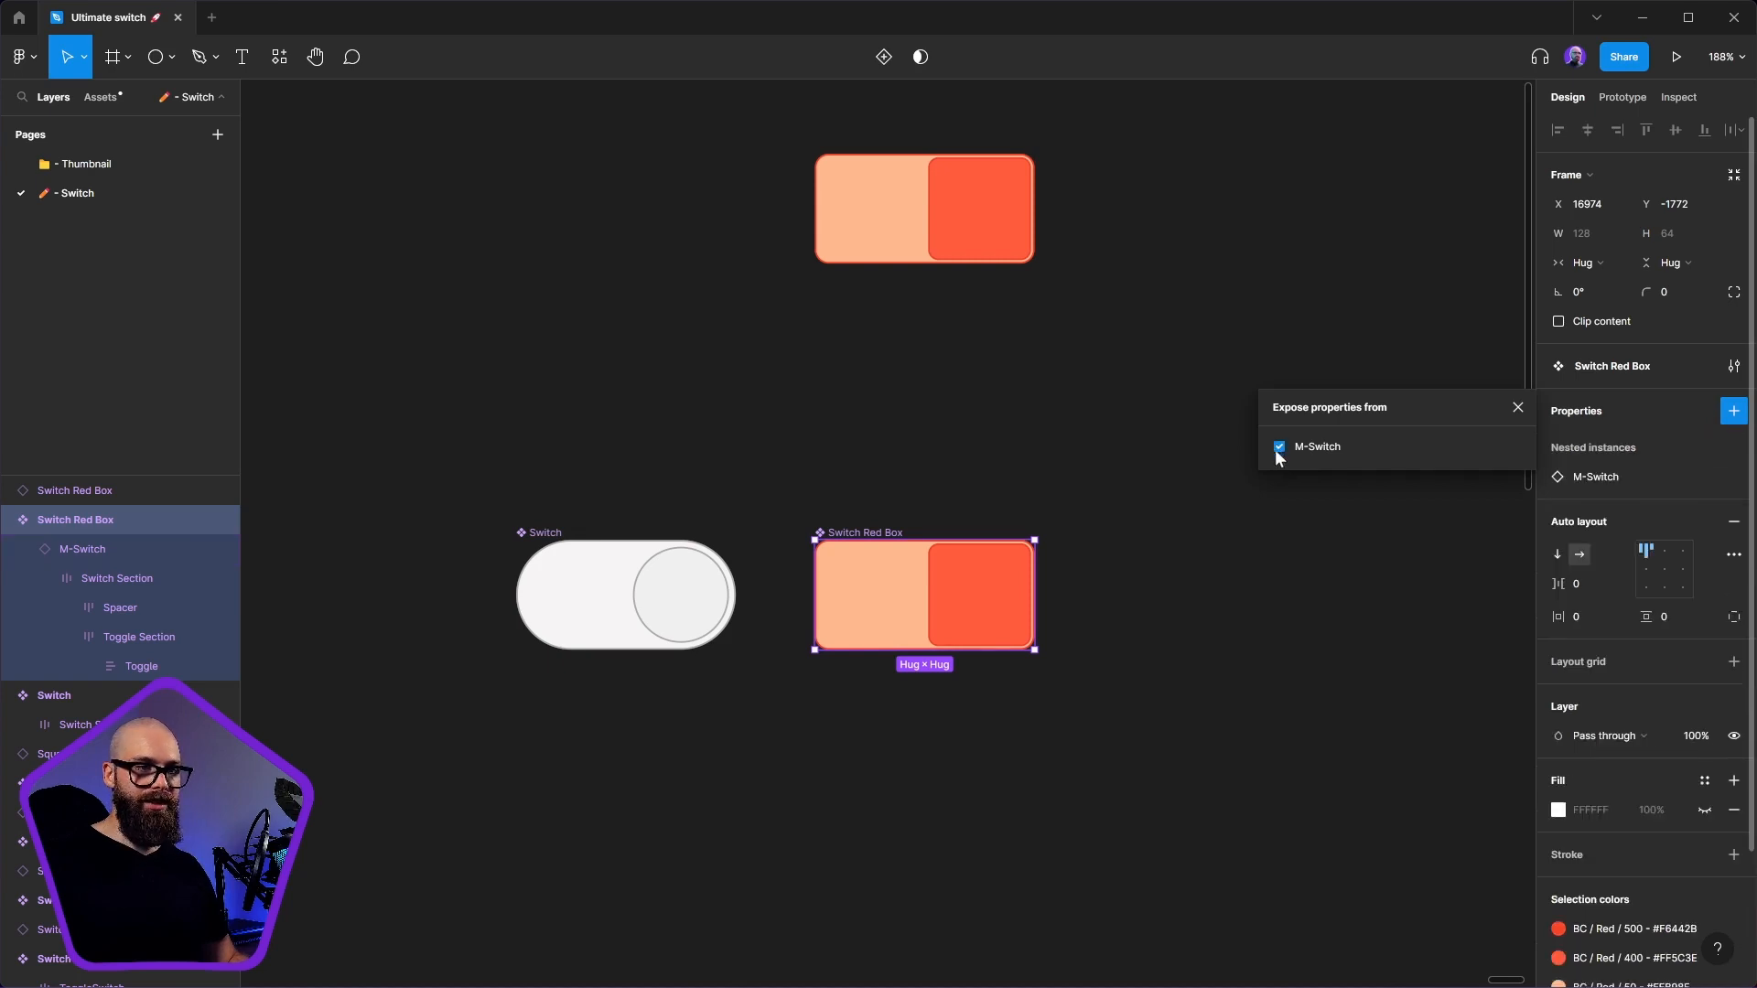
click(1290, 543)
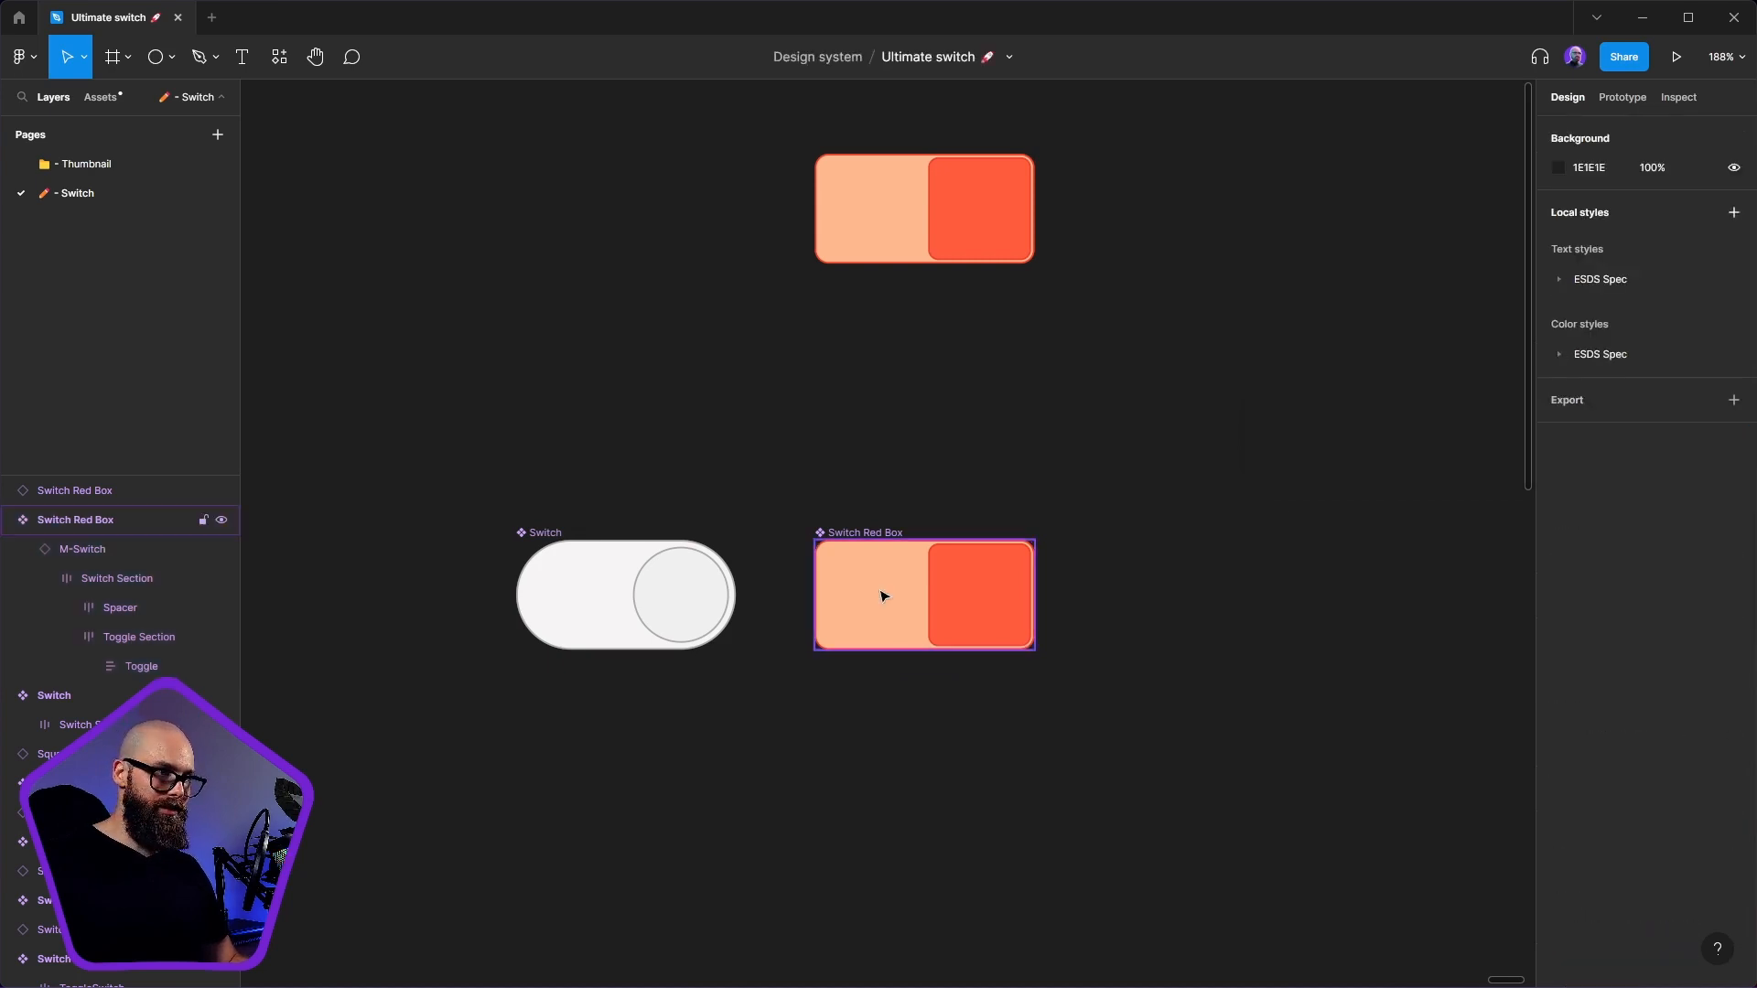
- Test the exposed Switch On? property on the upper Switch Red Box instance by turning it off and on again
click(909, 165)
click(1660, 435)
click(1660, 435)
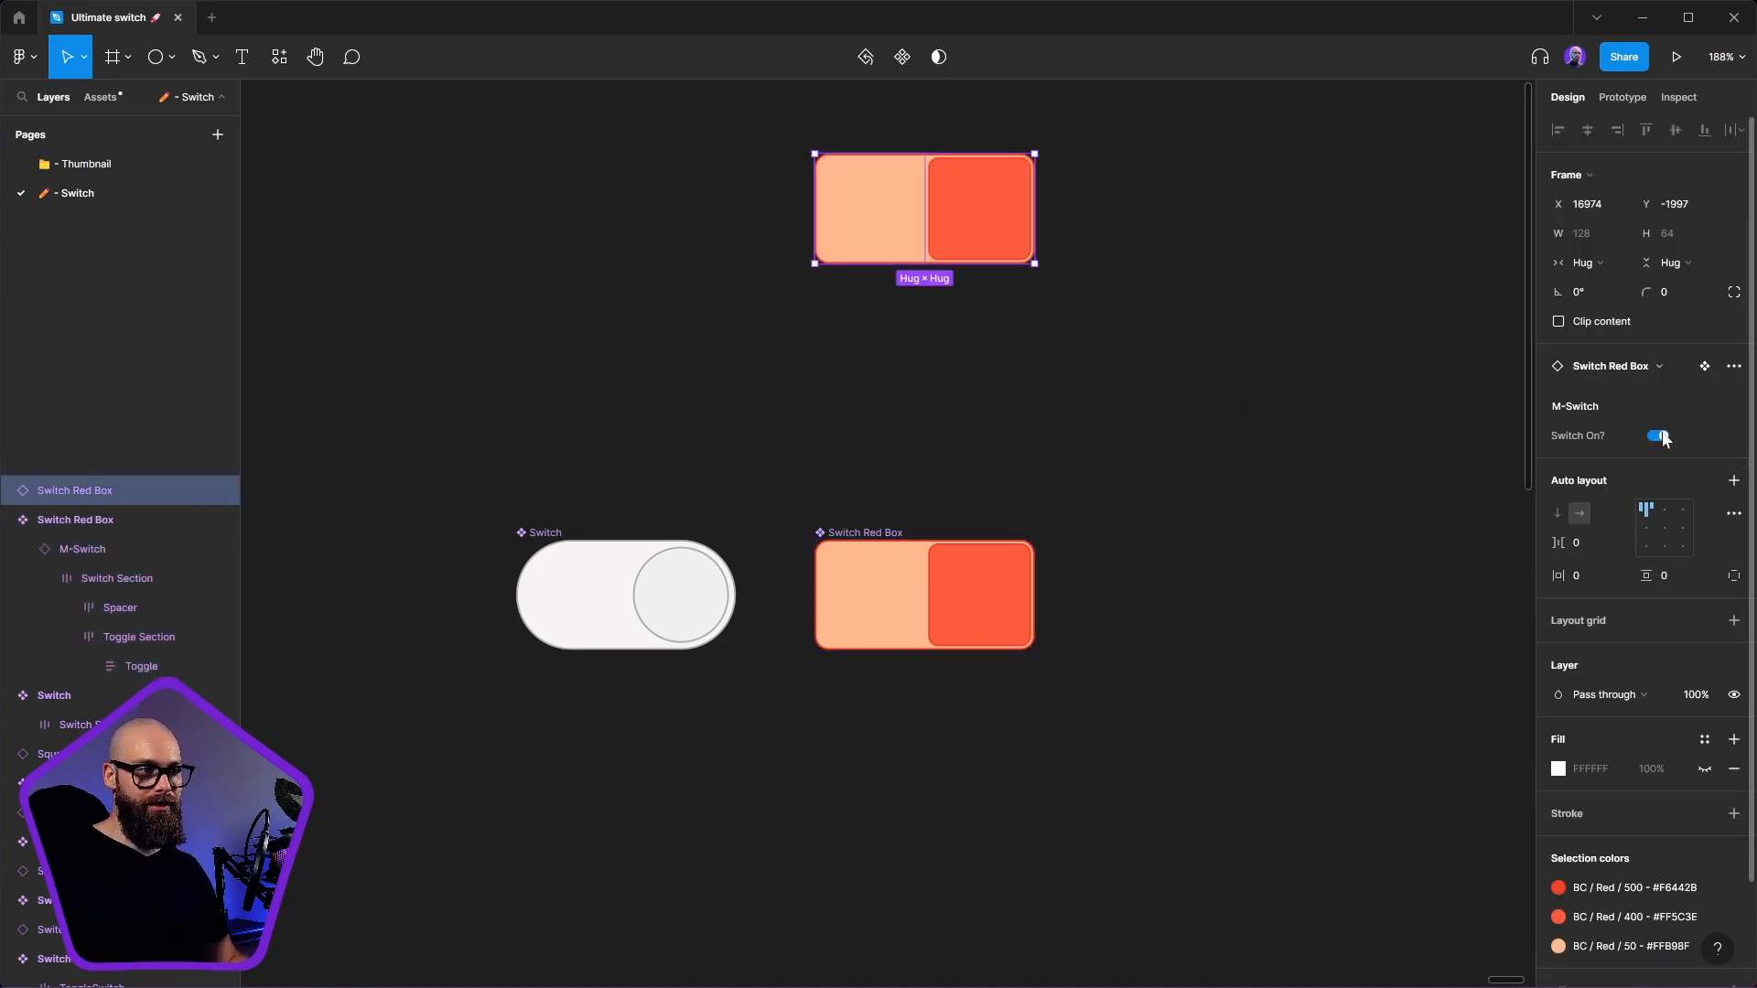
click(1660, 435)
click(1660, 436)
click(1218, 384)
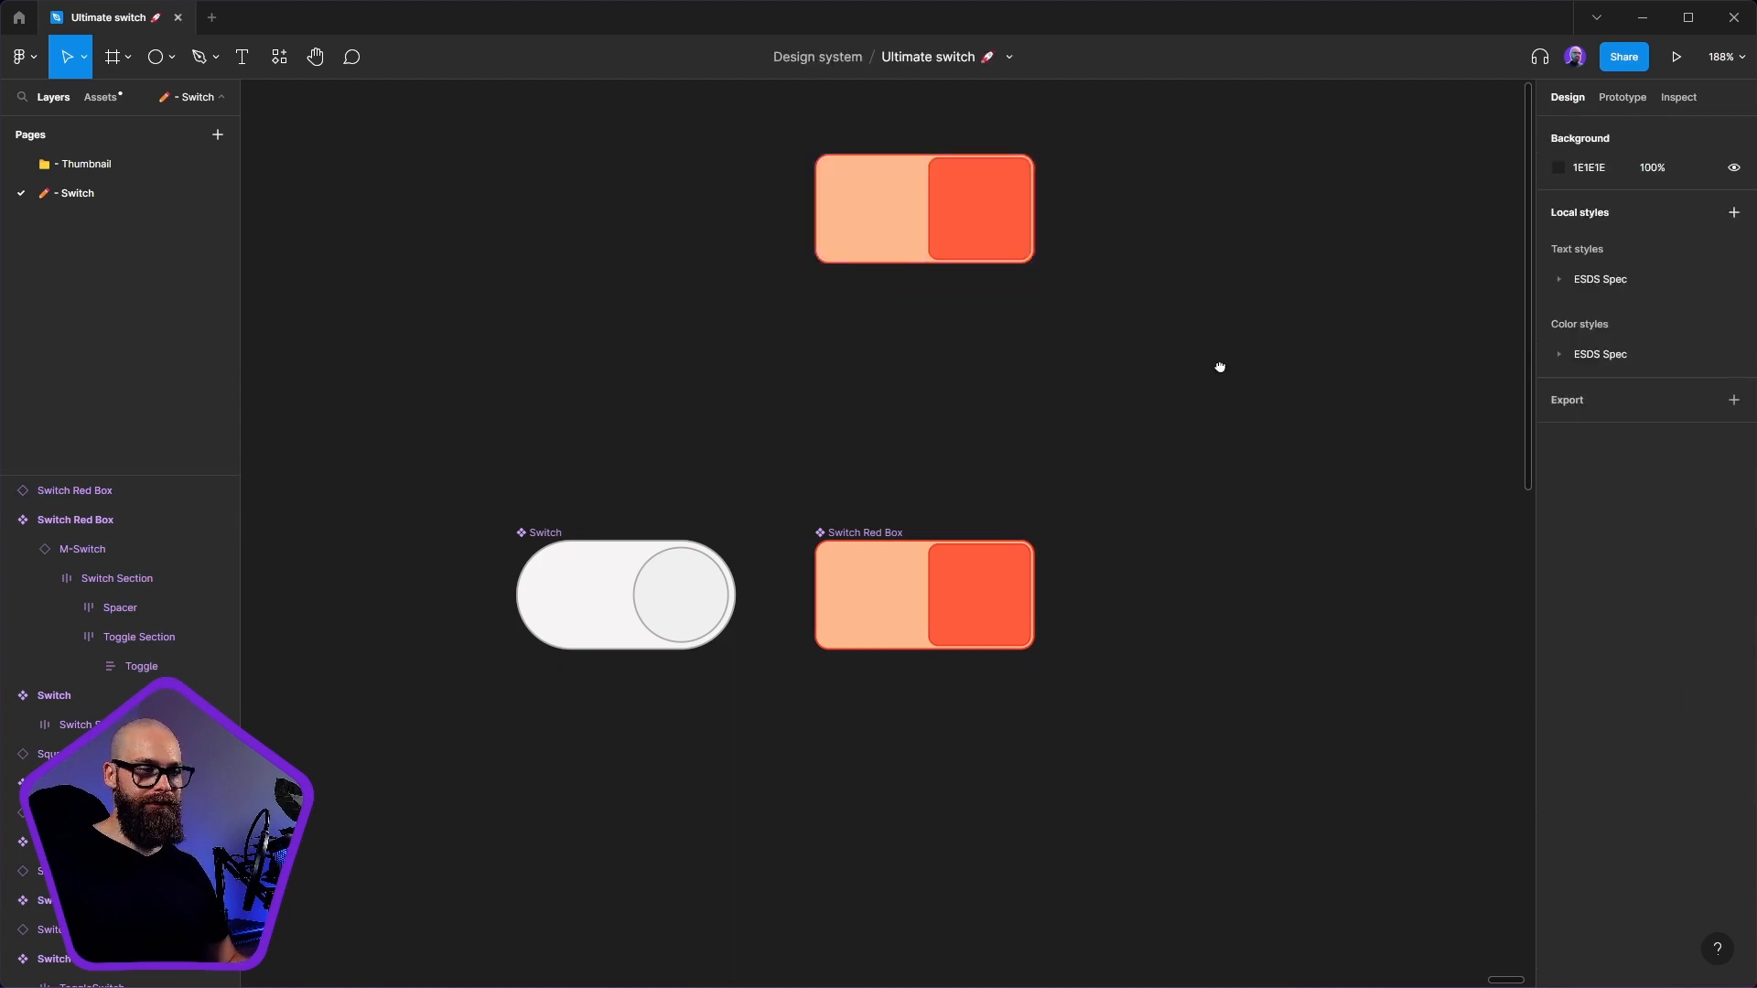
- Duplicate the Text section holding the ON and OFF labels out of the blue Switch component onto the empty canvas above it
scroll(1190, 549, right, 1)
scroll(1189, 549, up, 1)
click(611, 658)
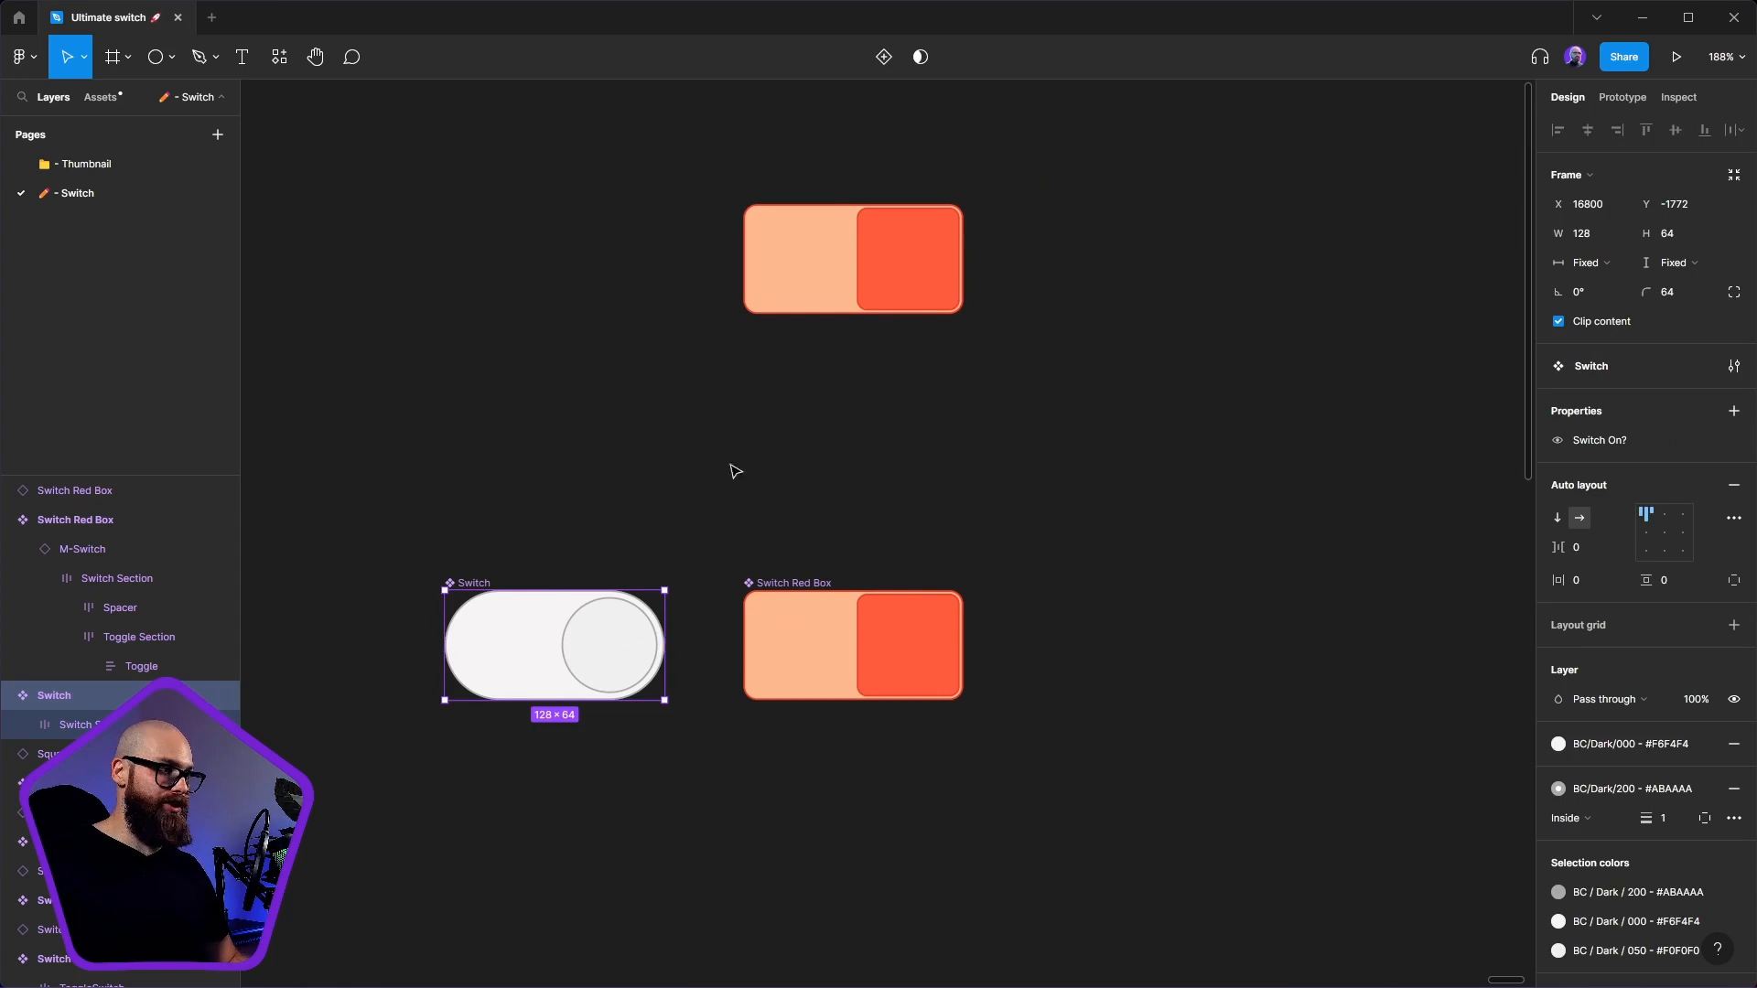
scroll(1281, 521, left, 2)
scroll(1281, 522, down, 1)
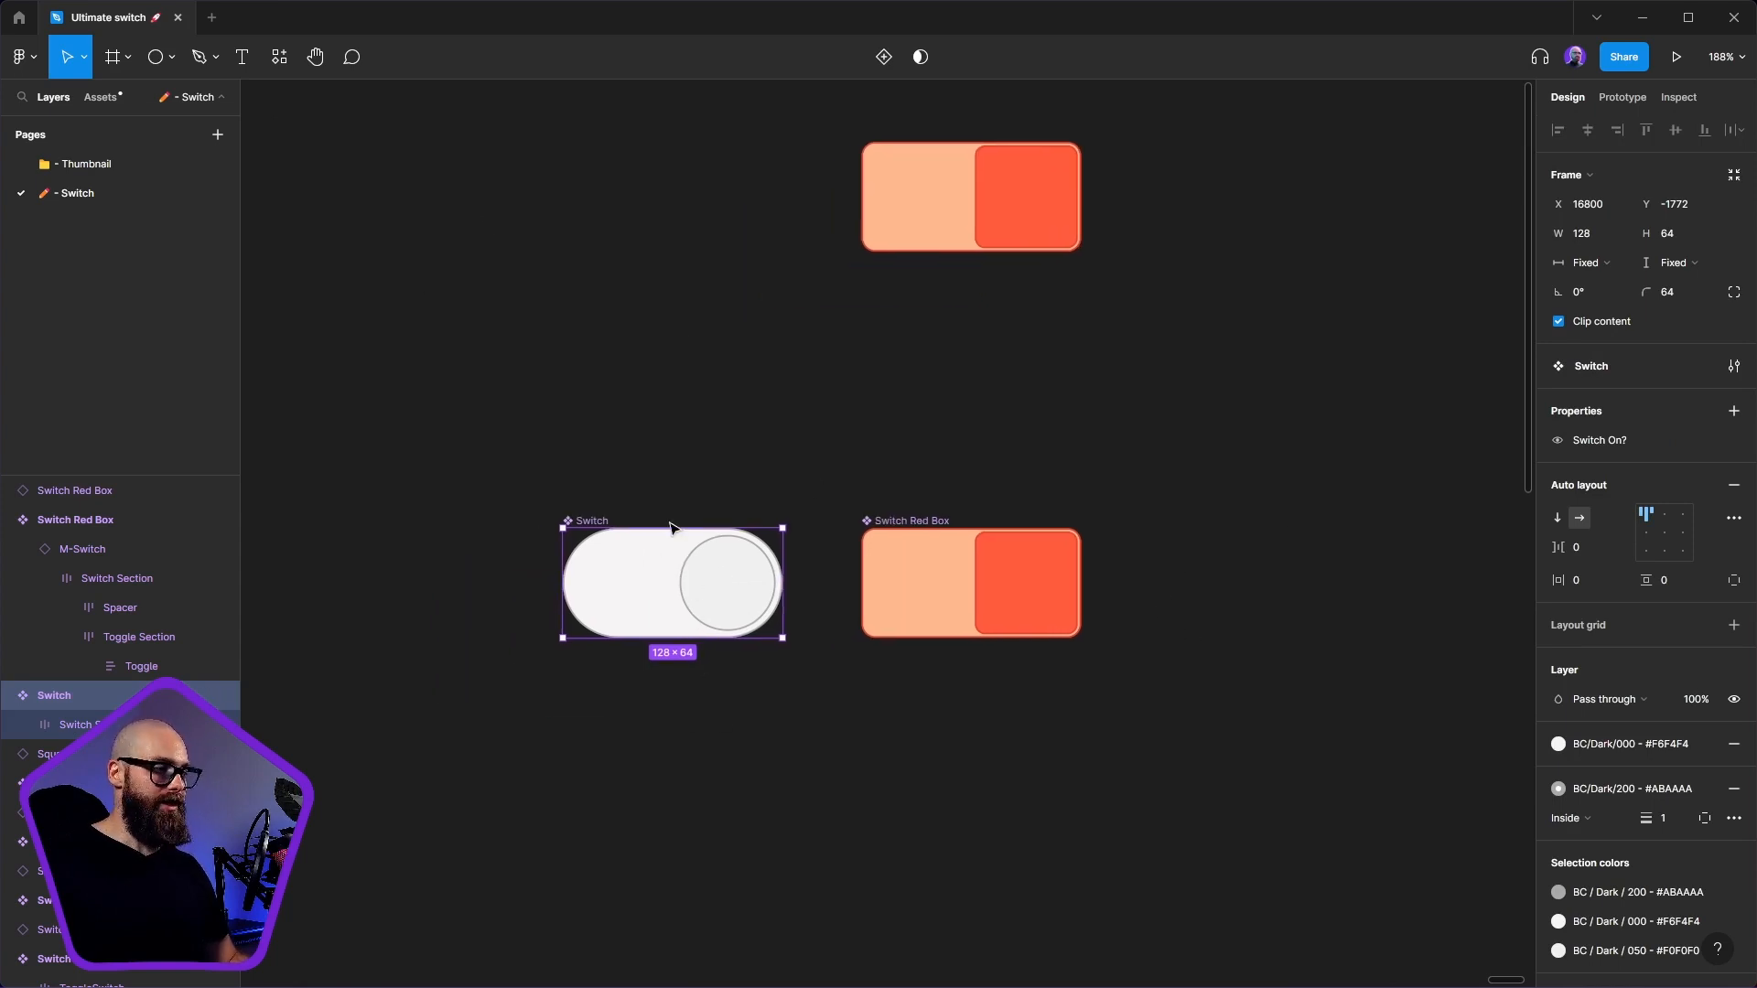
scroll(757, 675, down, 6)
scroll(757, 674, left, 2)
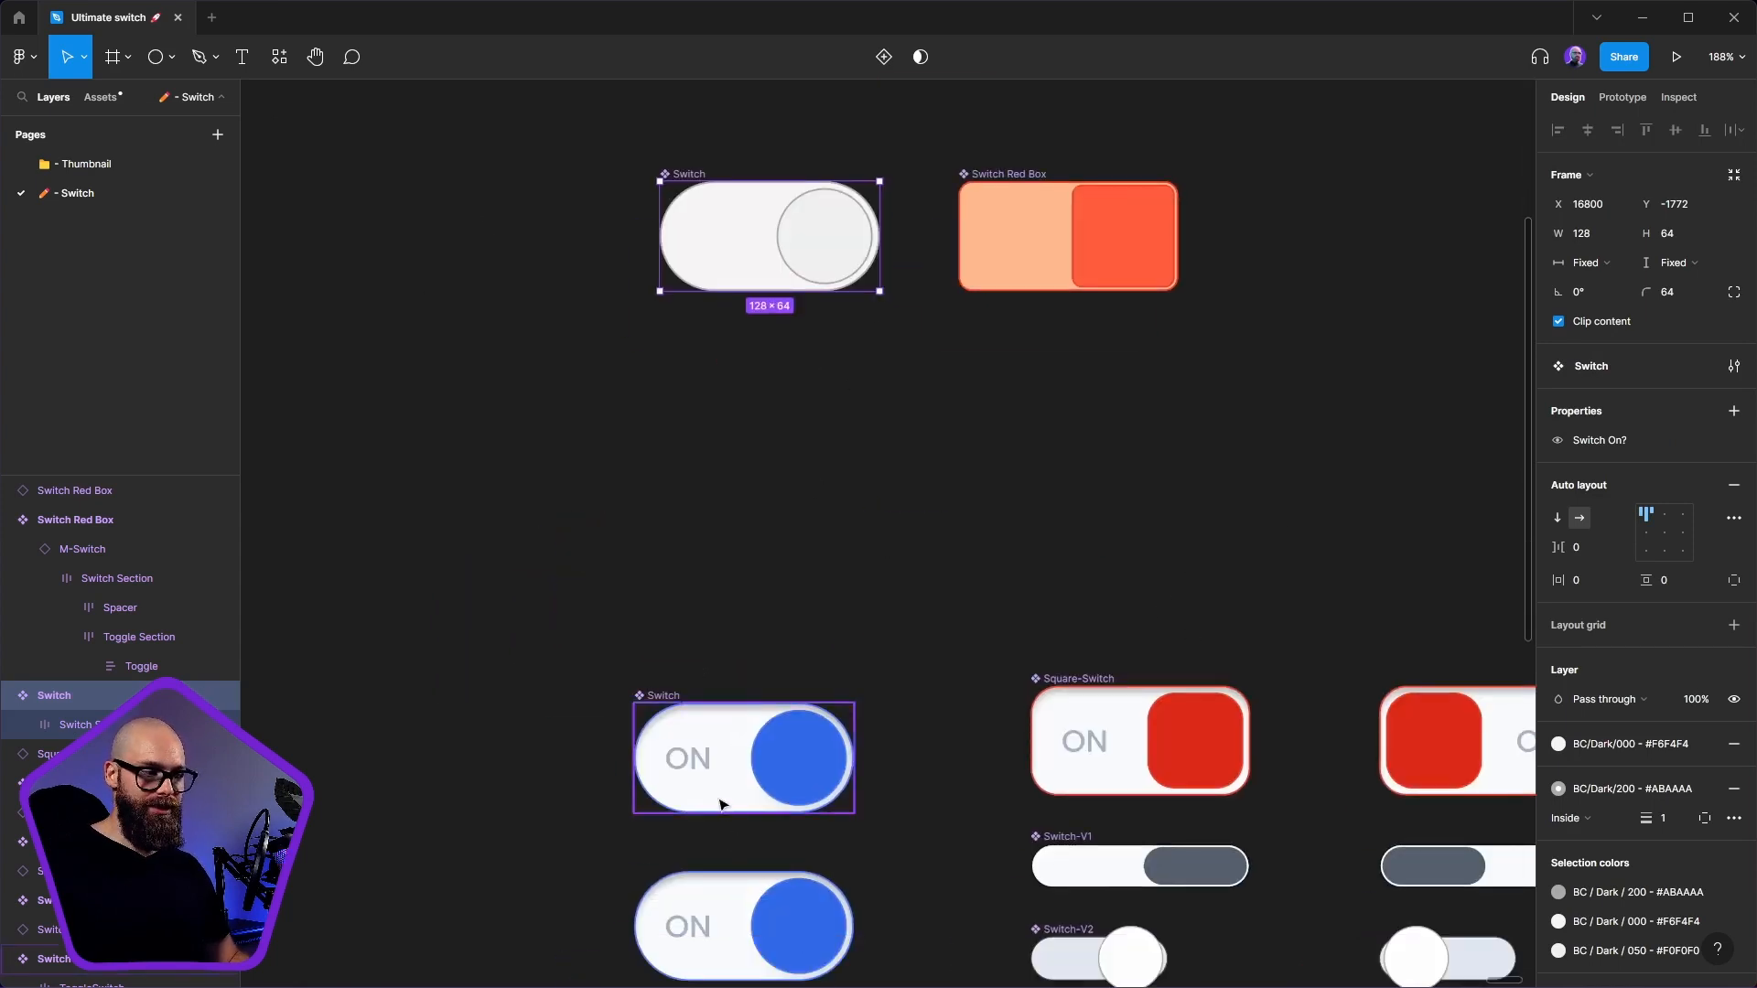
click(709, 788)
scroll(704, 785, down, 3)
double_click(704, 627)
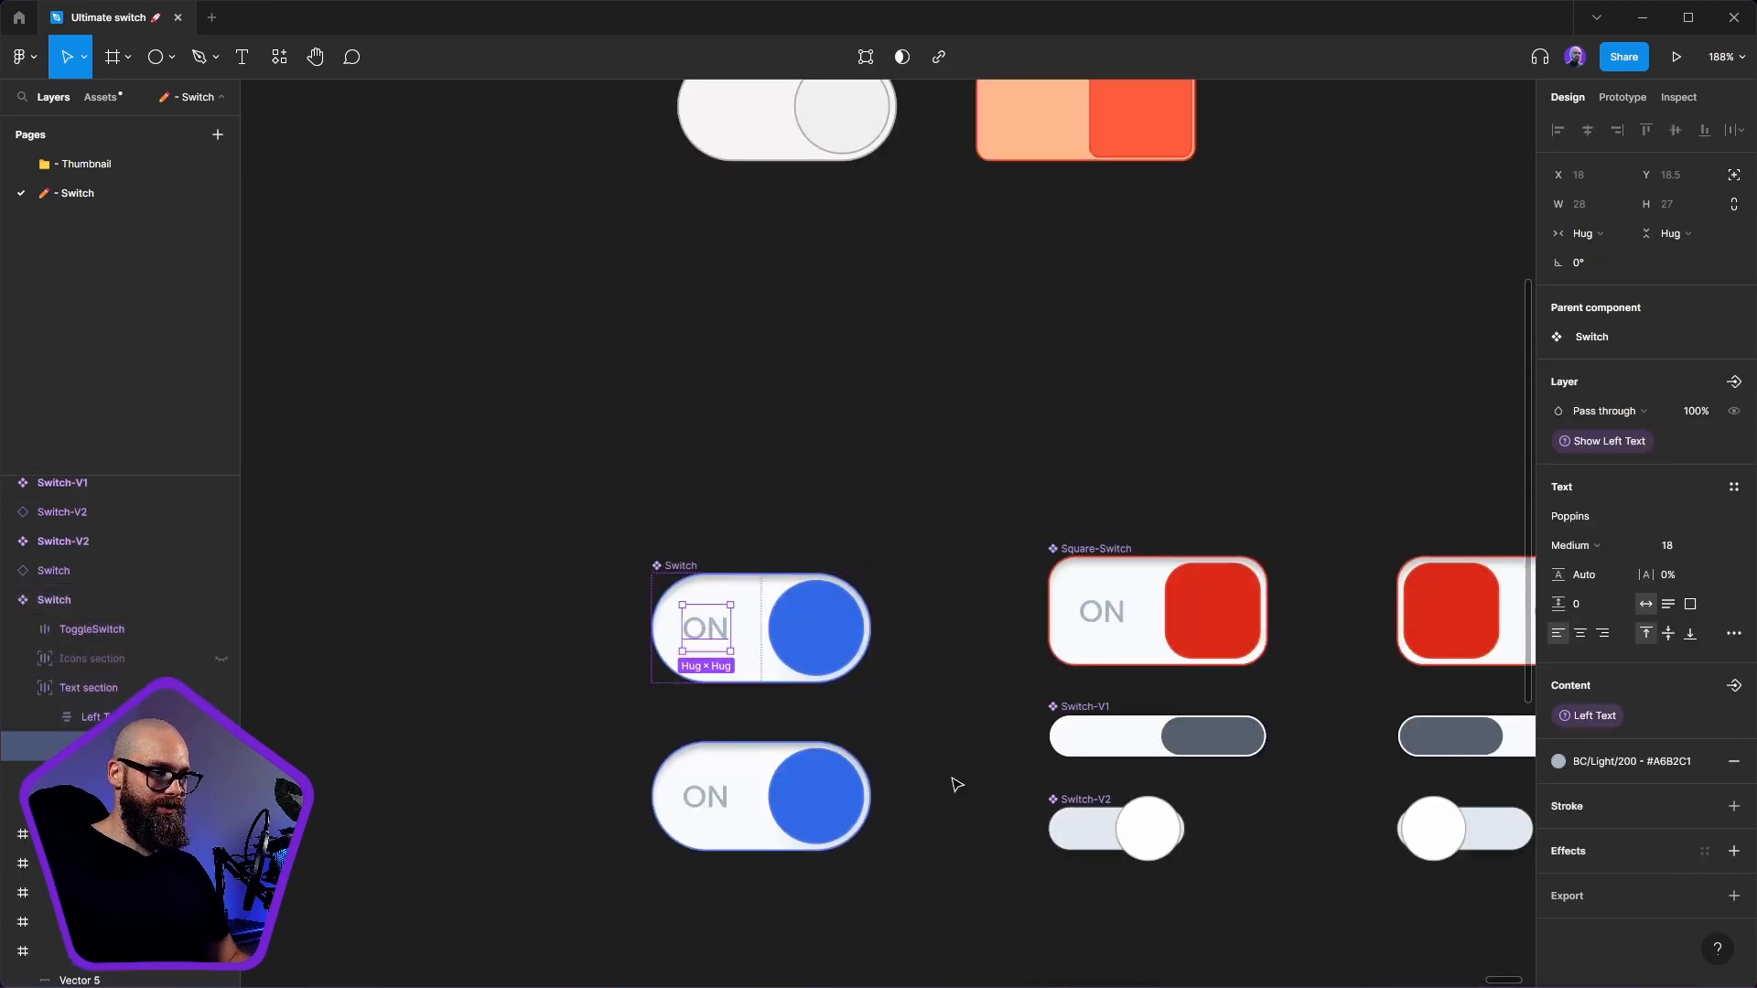
click(40, 699)
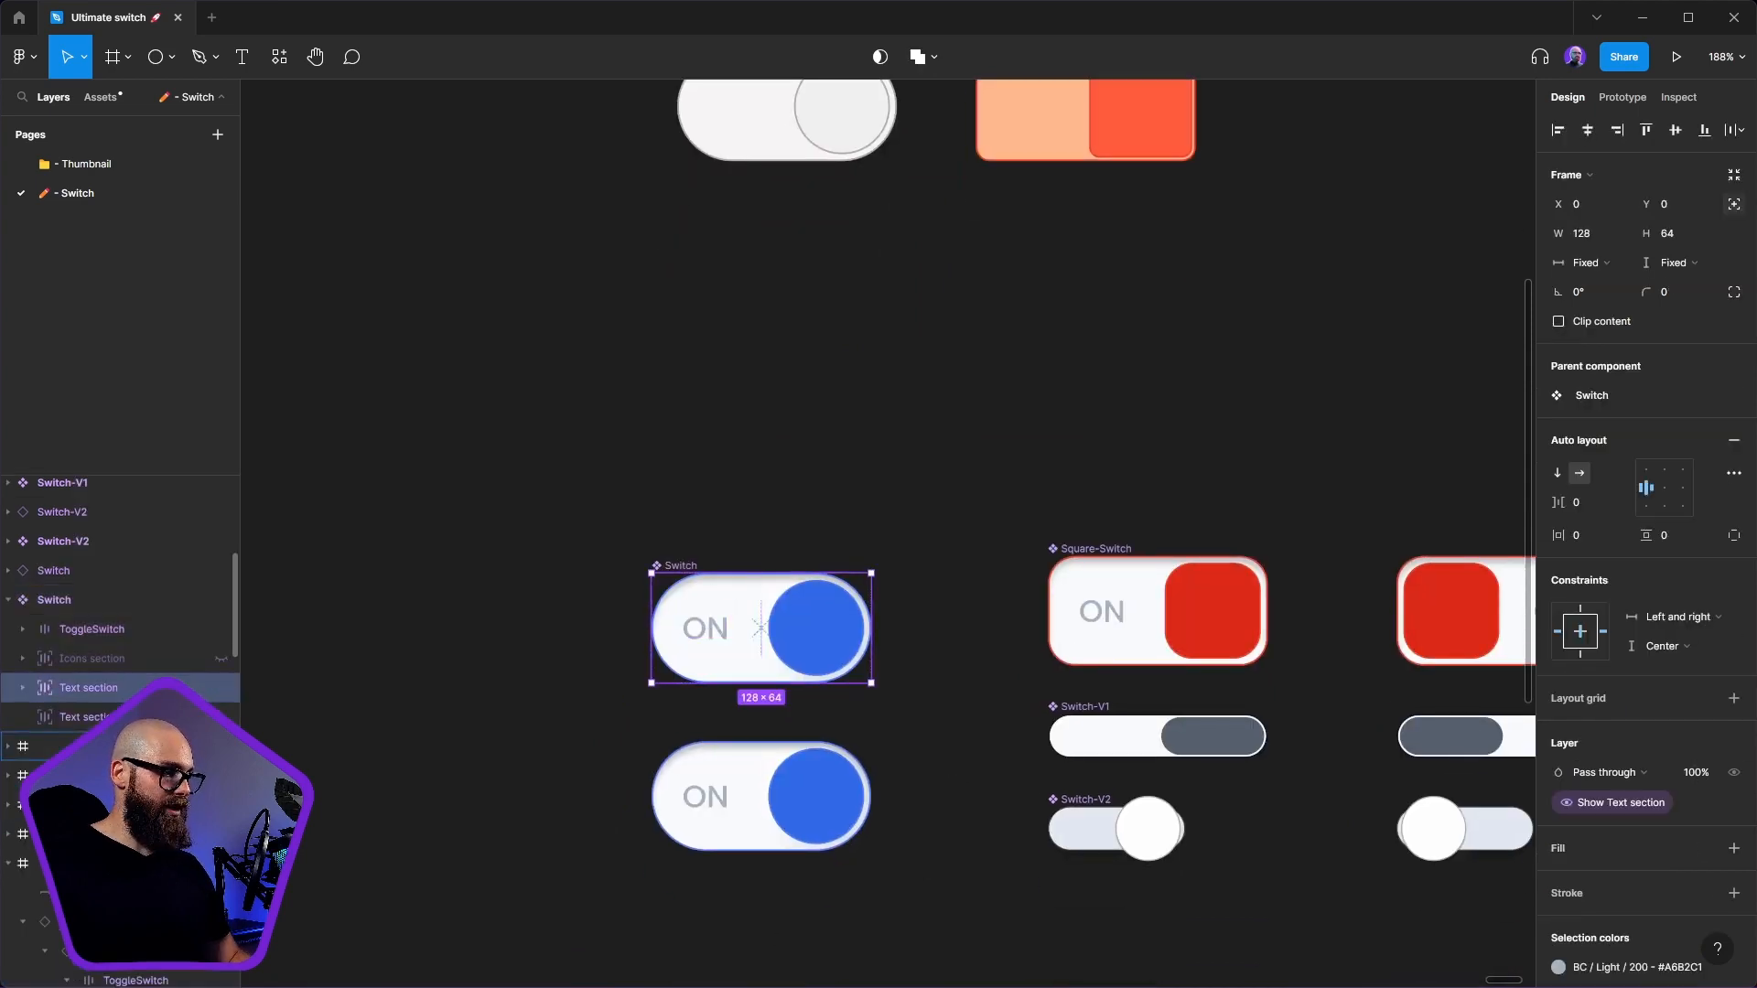
drag(820, 627, 778, 358)
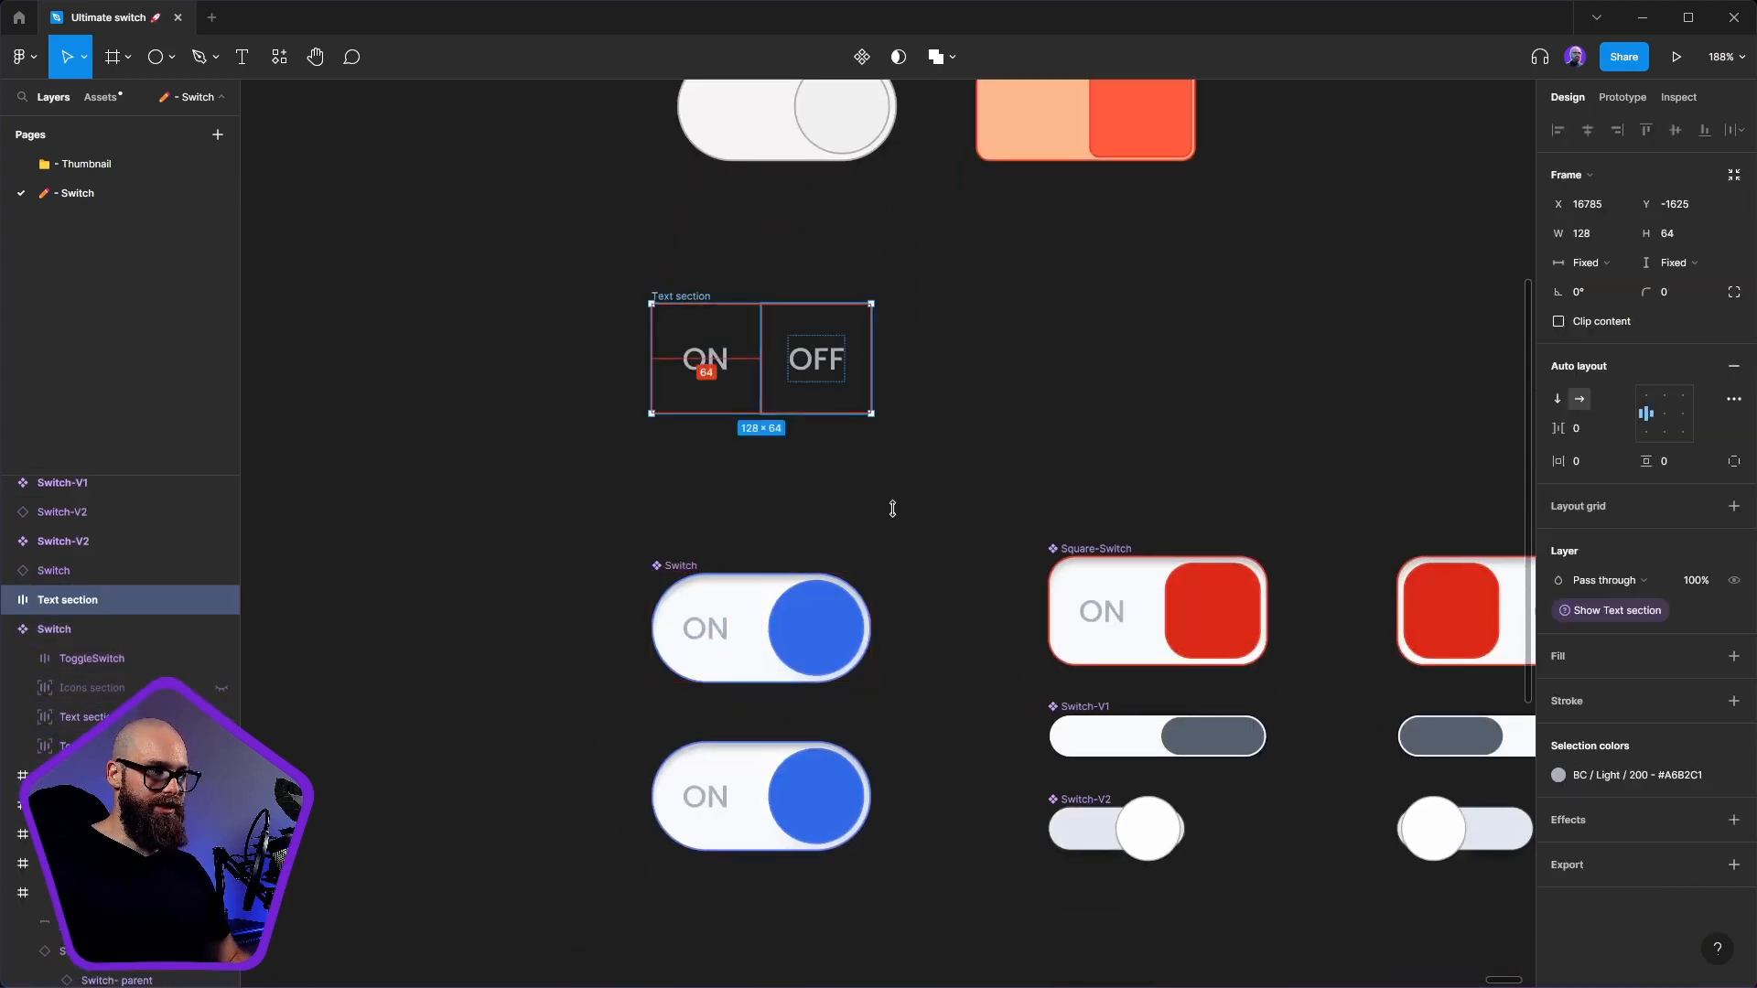
scroll(784, 522, up, 7)
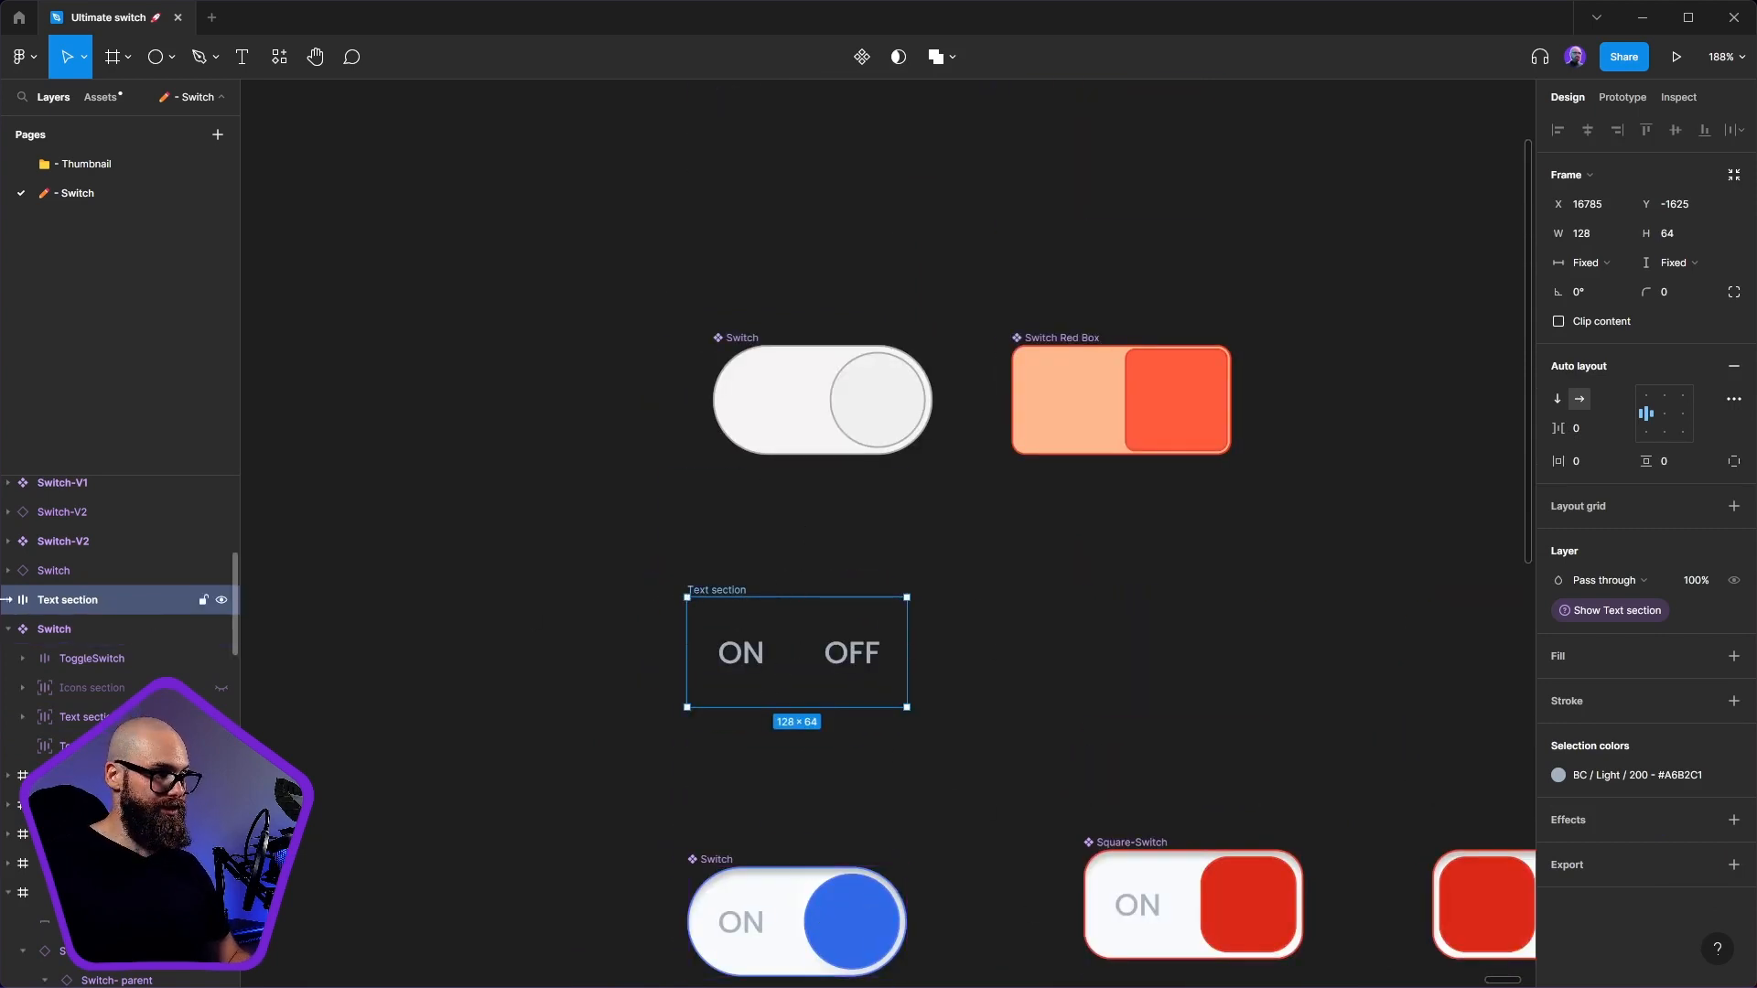
- Cut the loose Text section copy and paste it inside the Switch master component beside Switch Red Box
key(Delete)
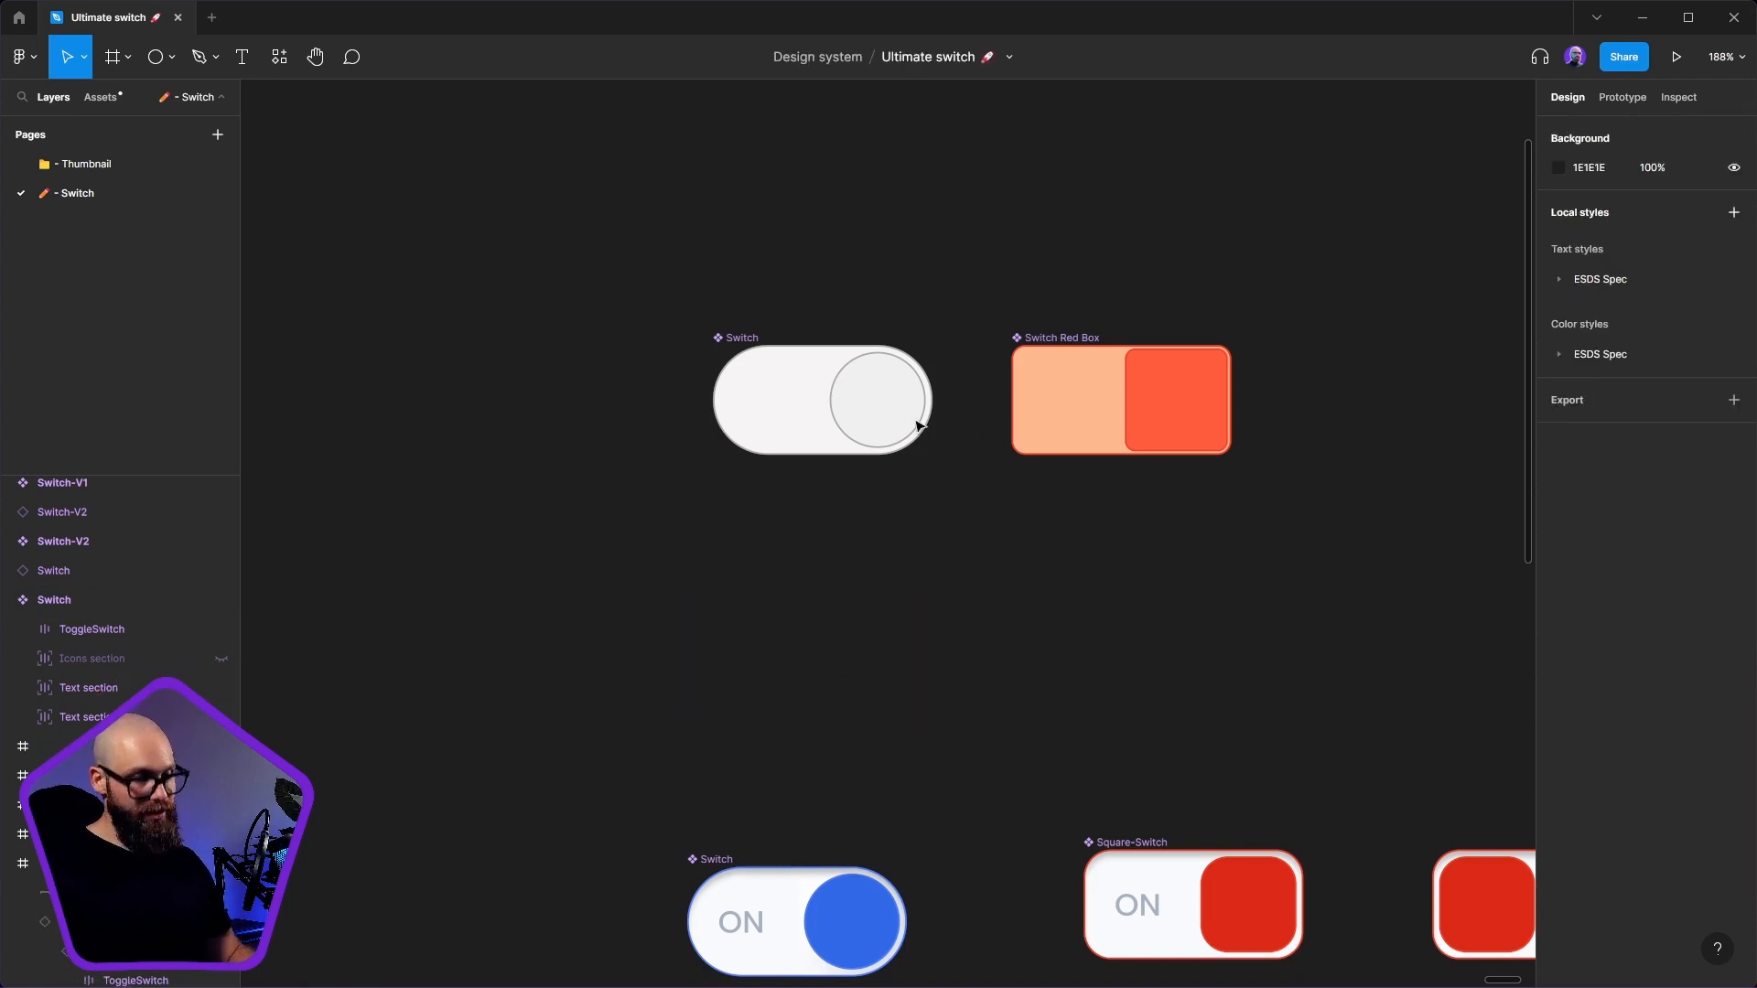
click(732, 348)
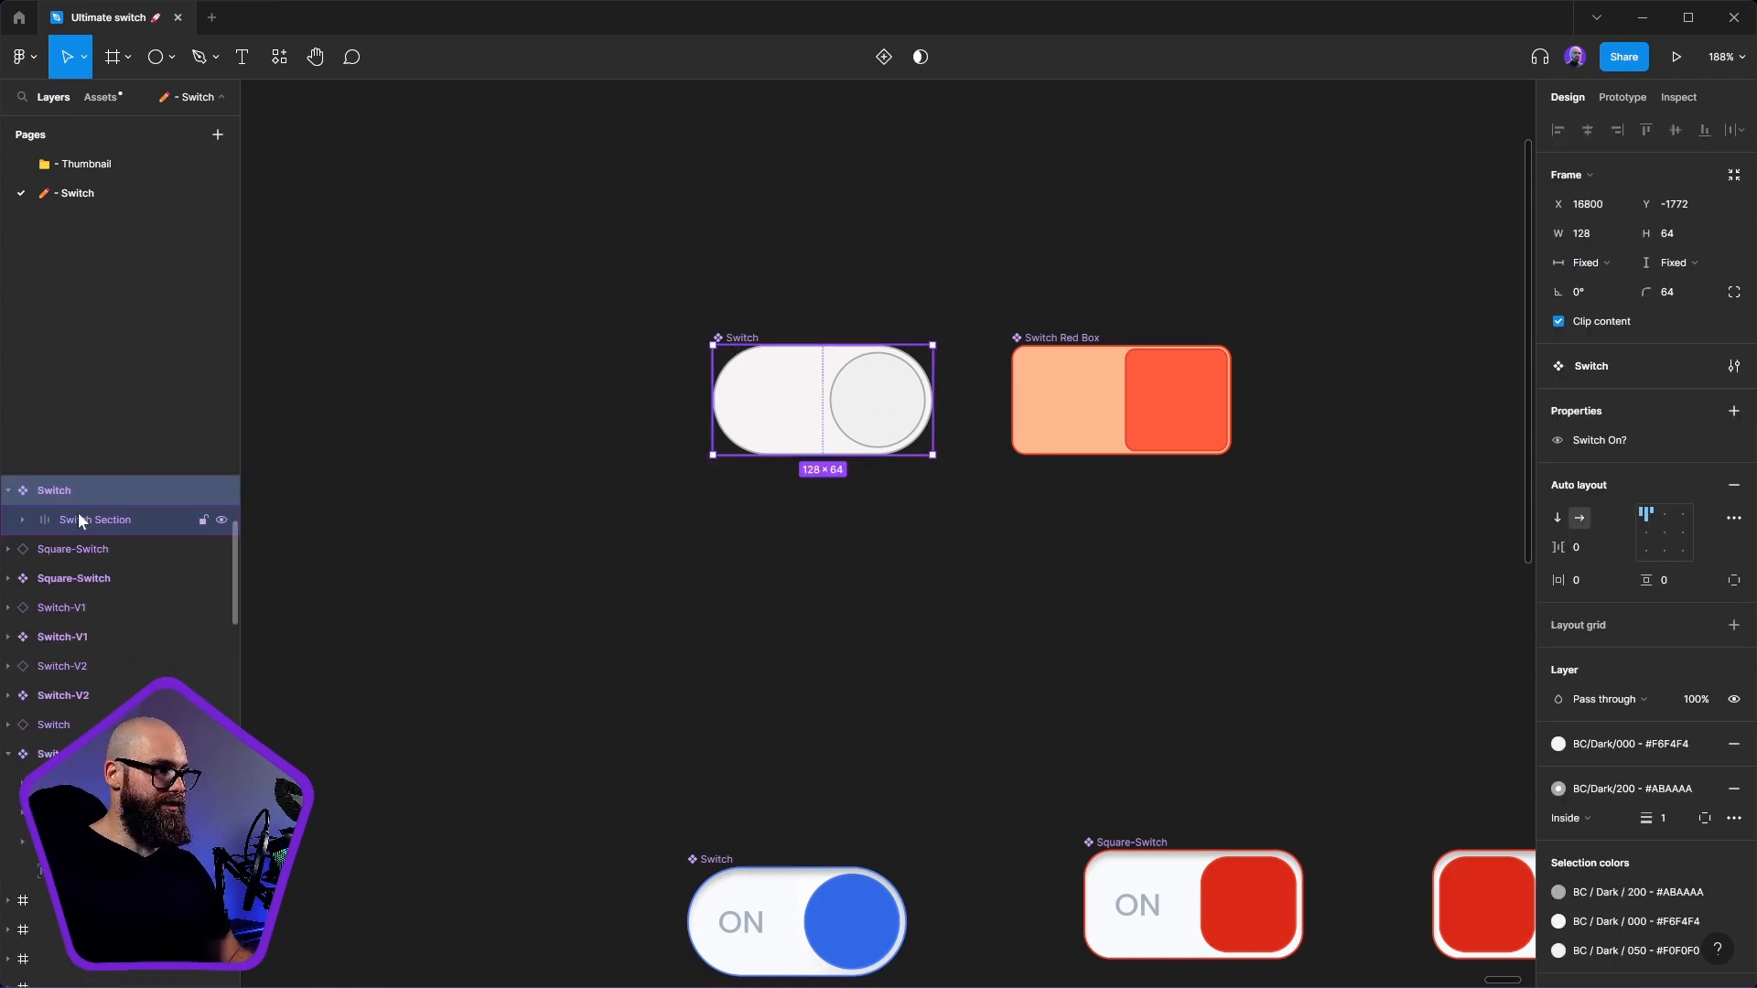
key(ctrl+z)
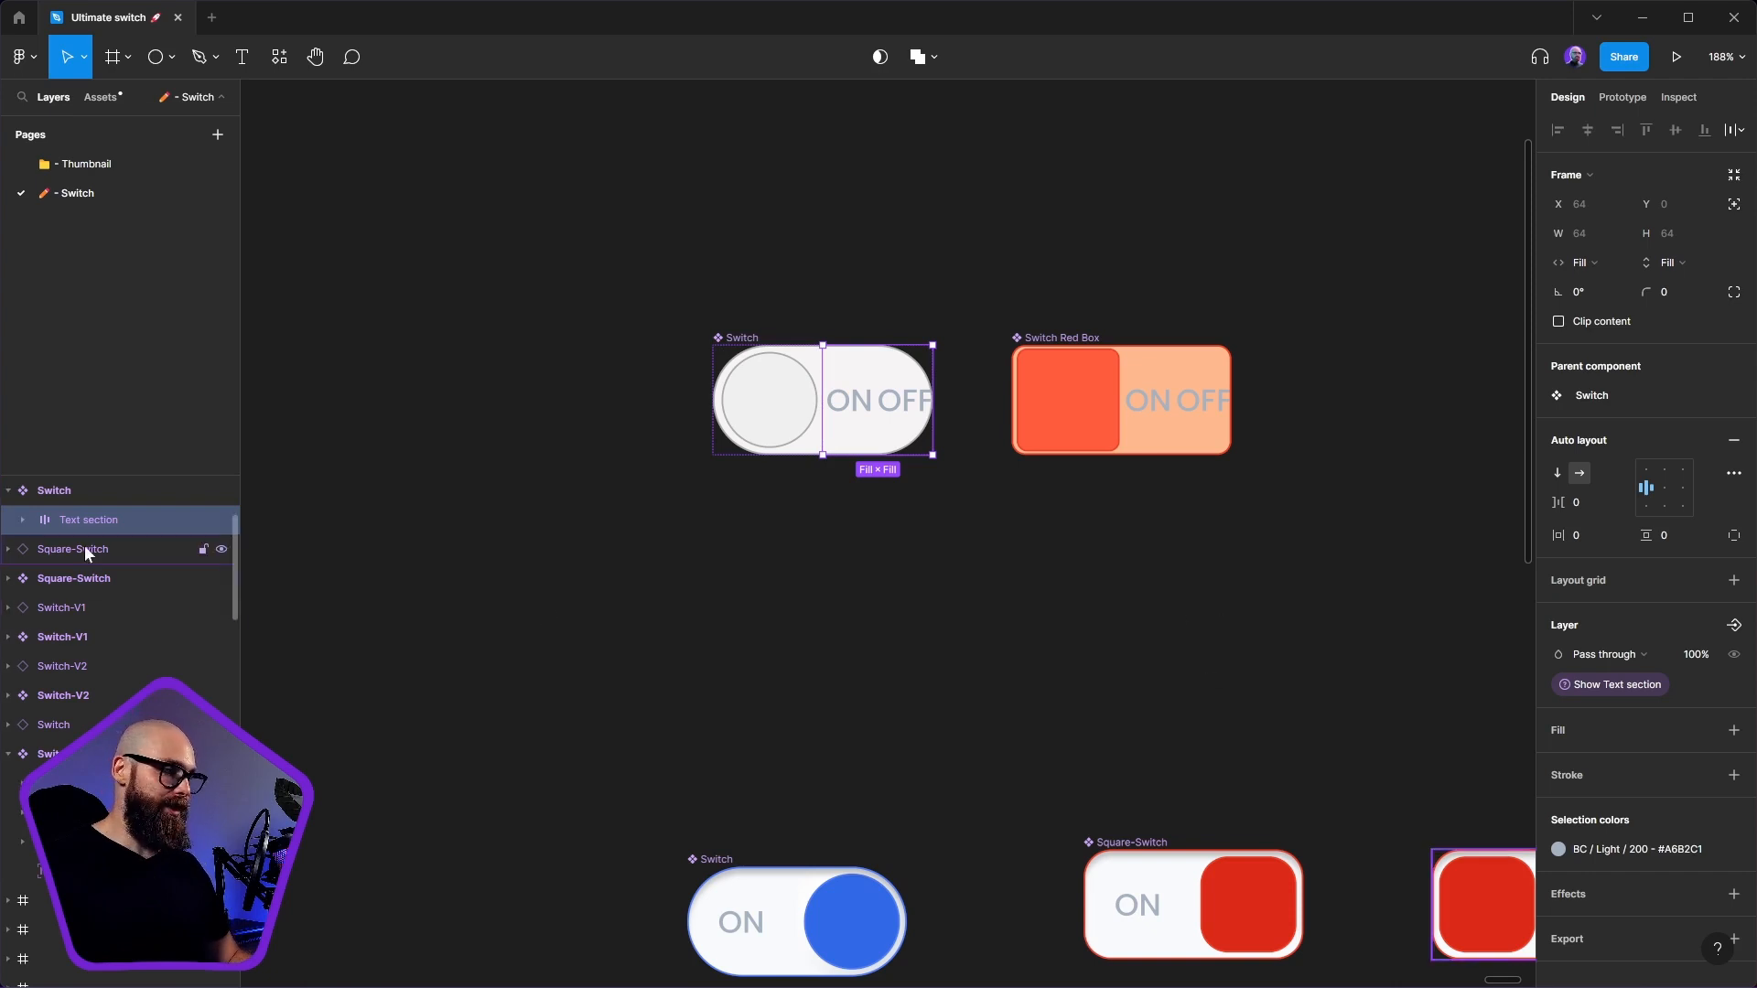
key(Delete)
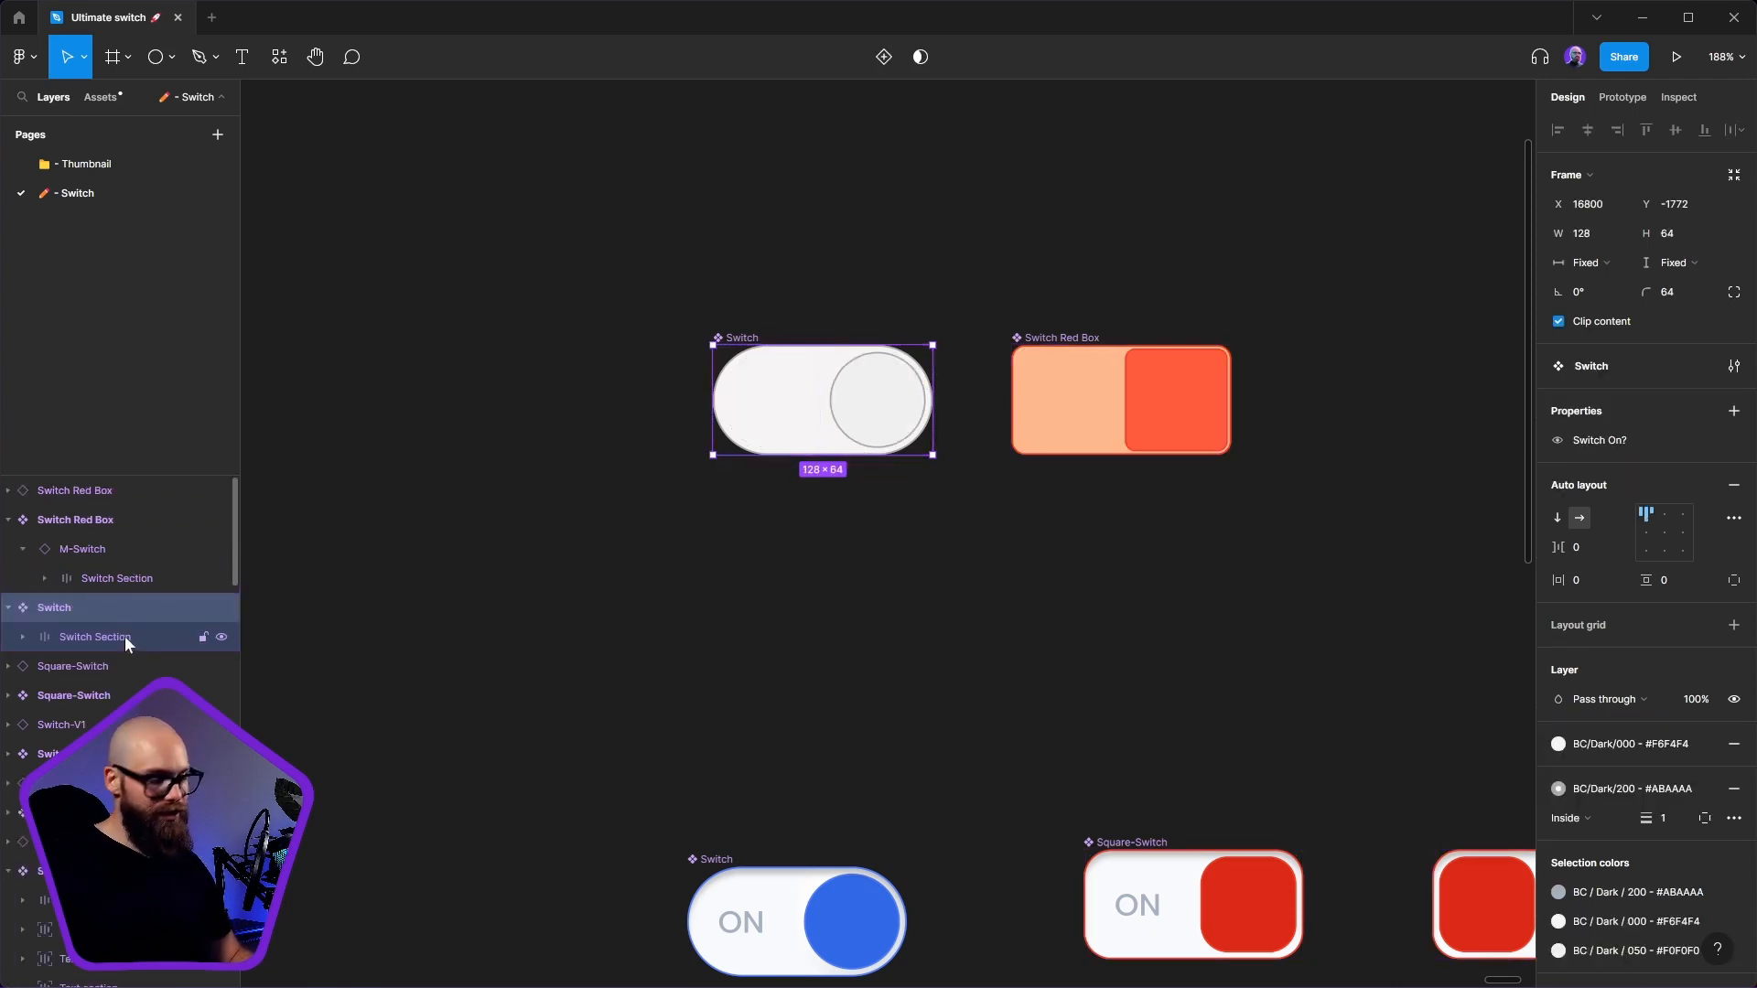
key(ctrl+z)
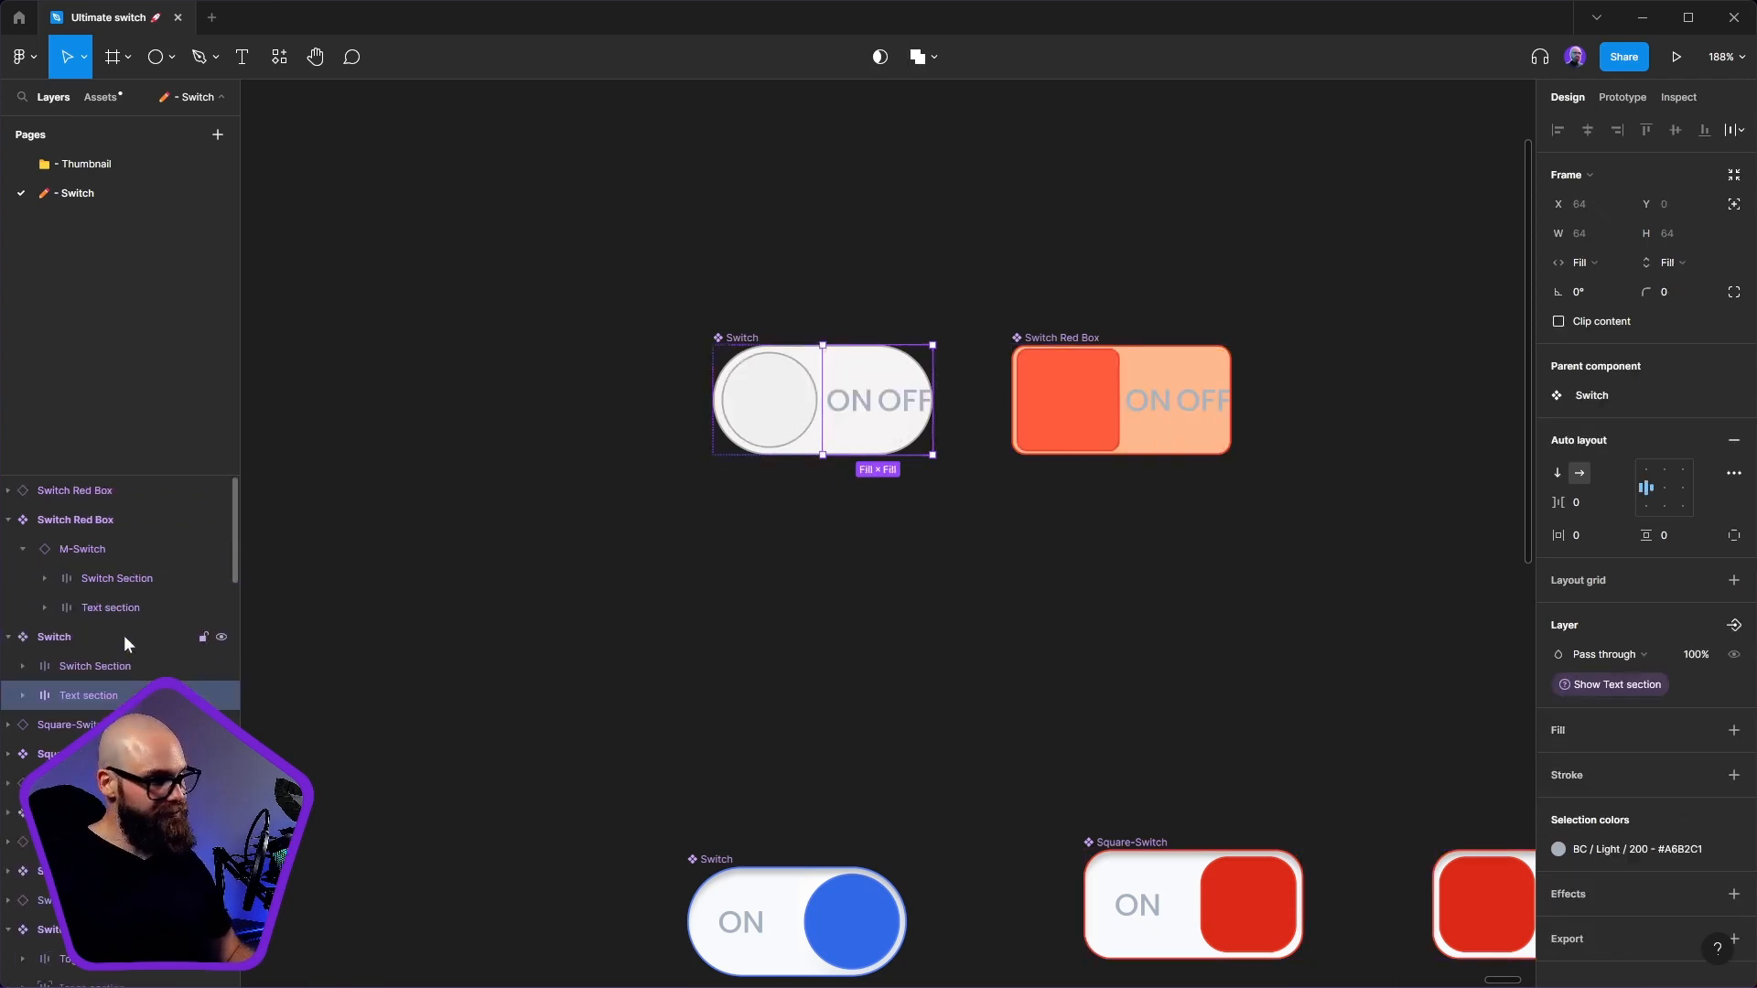
- Make the Text section absolutely positioned in the Switch master component and widen it to 128 to span the whole switch
click(1734, 205)
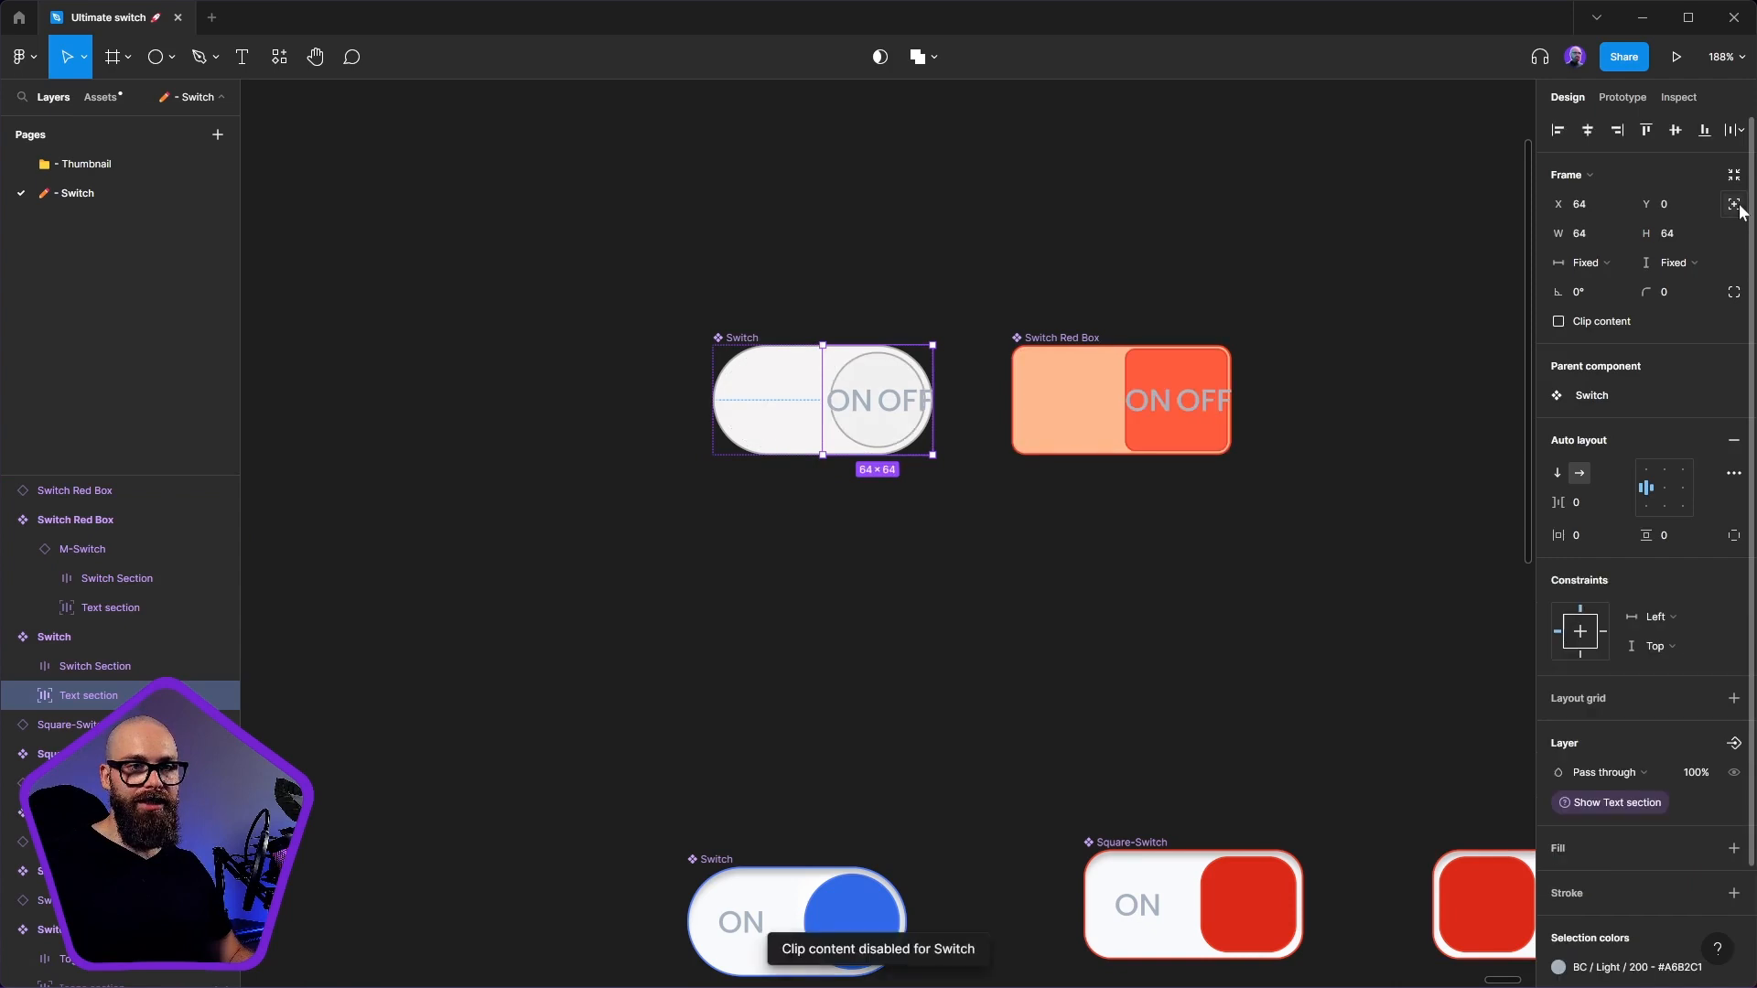
click(1601, 264)
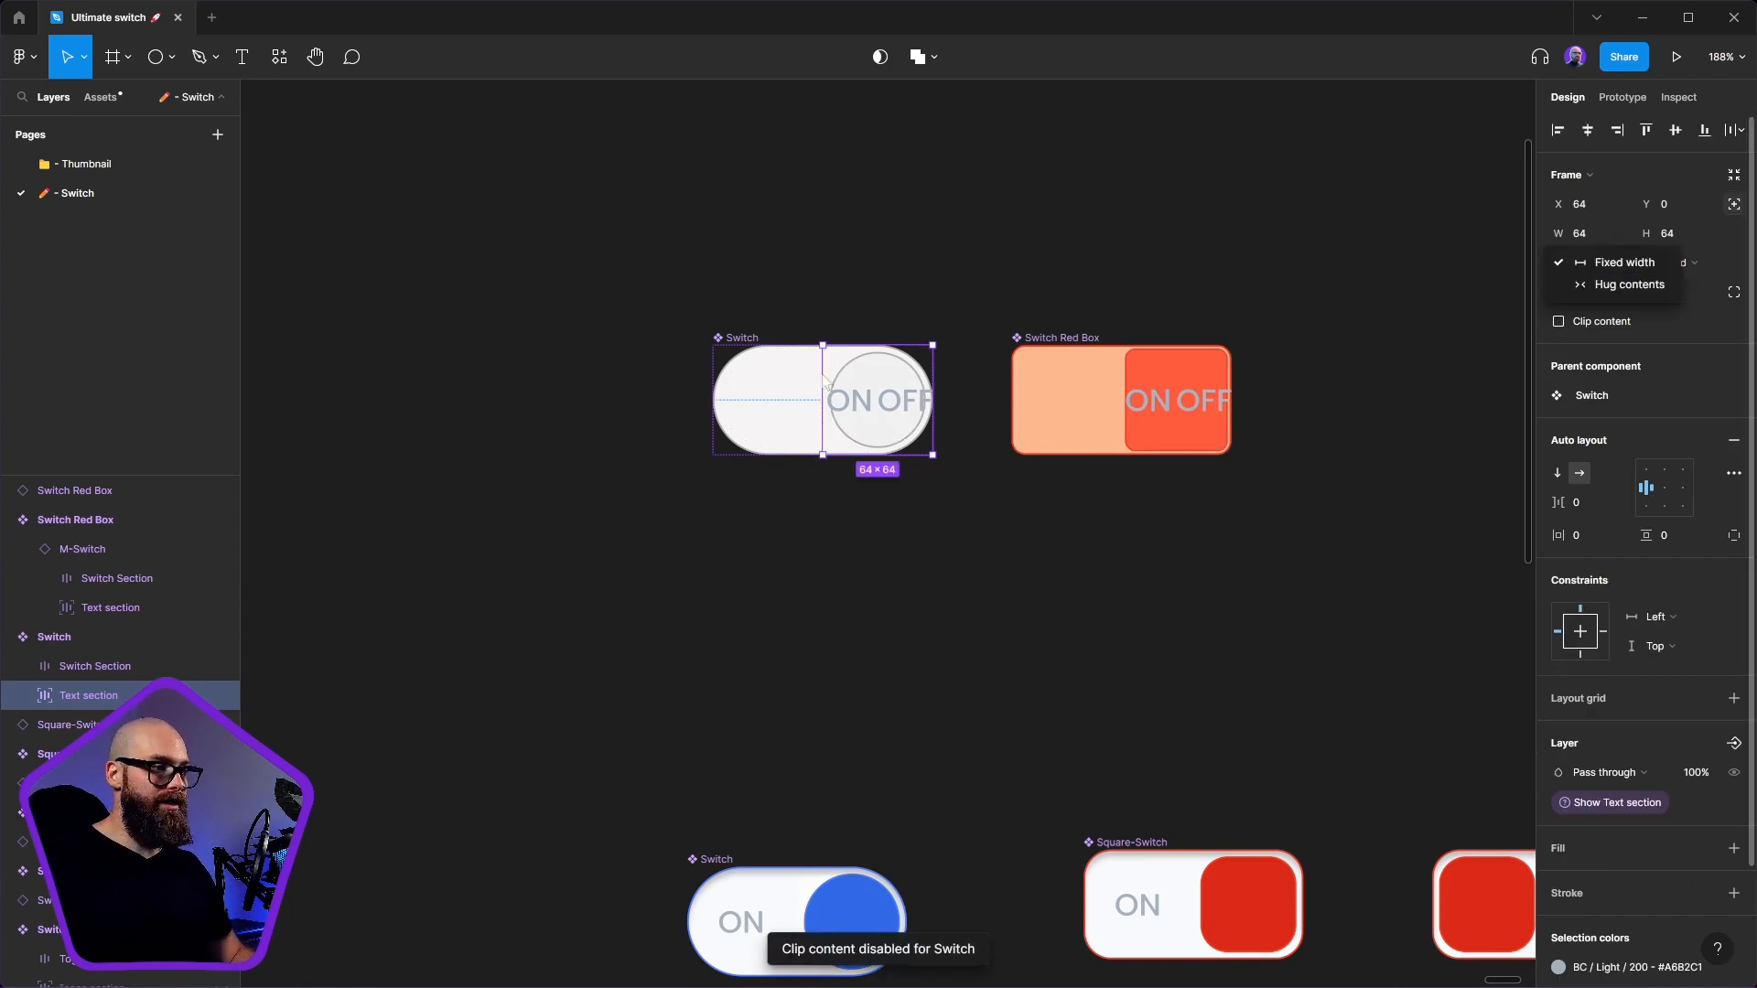
click(860, 503)
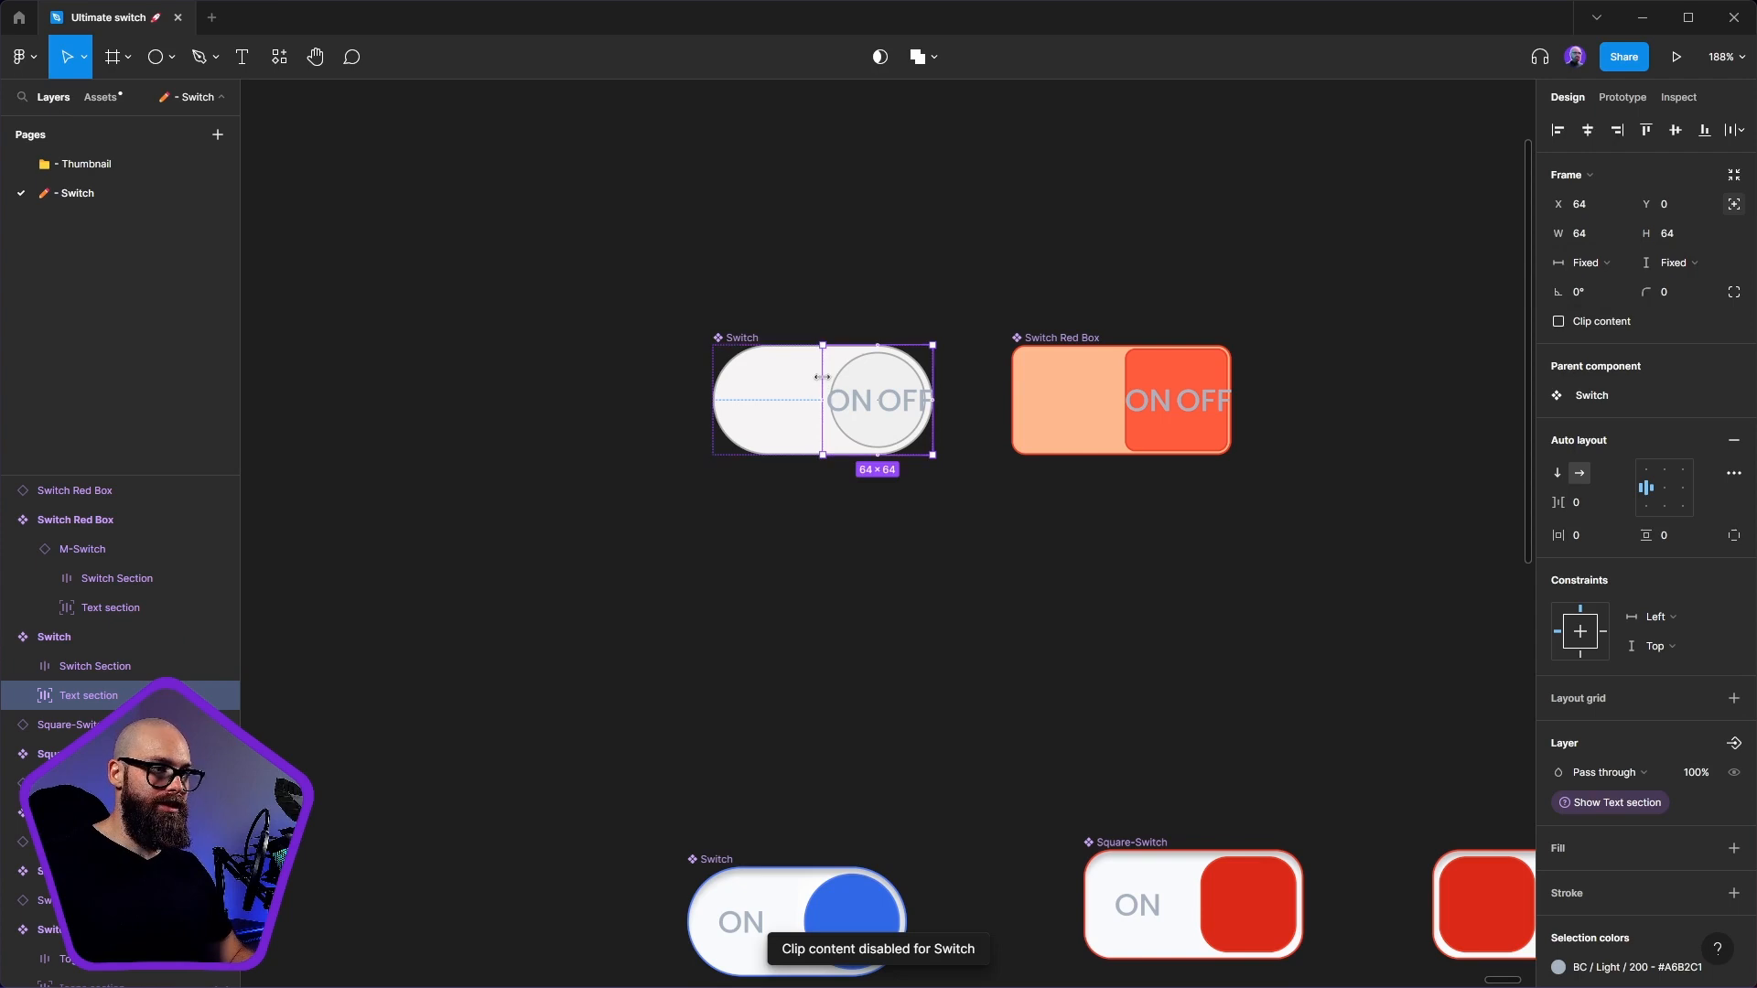
drag(823, 377, 712, 379)
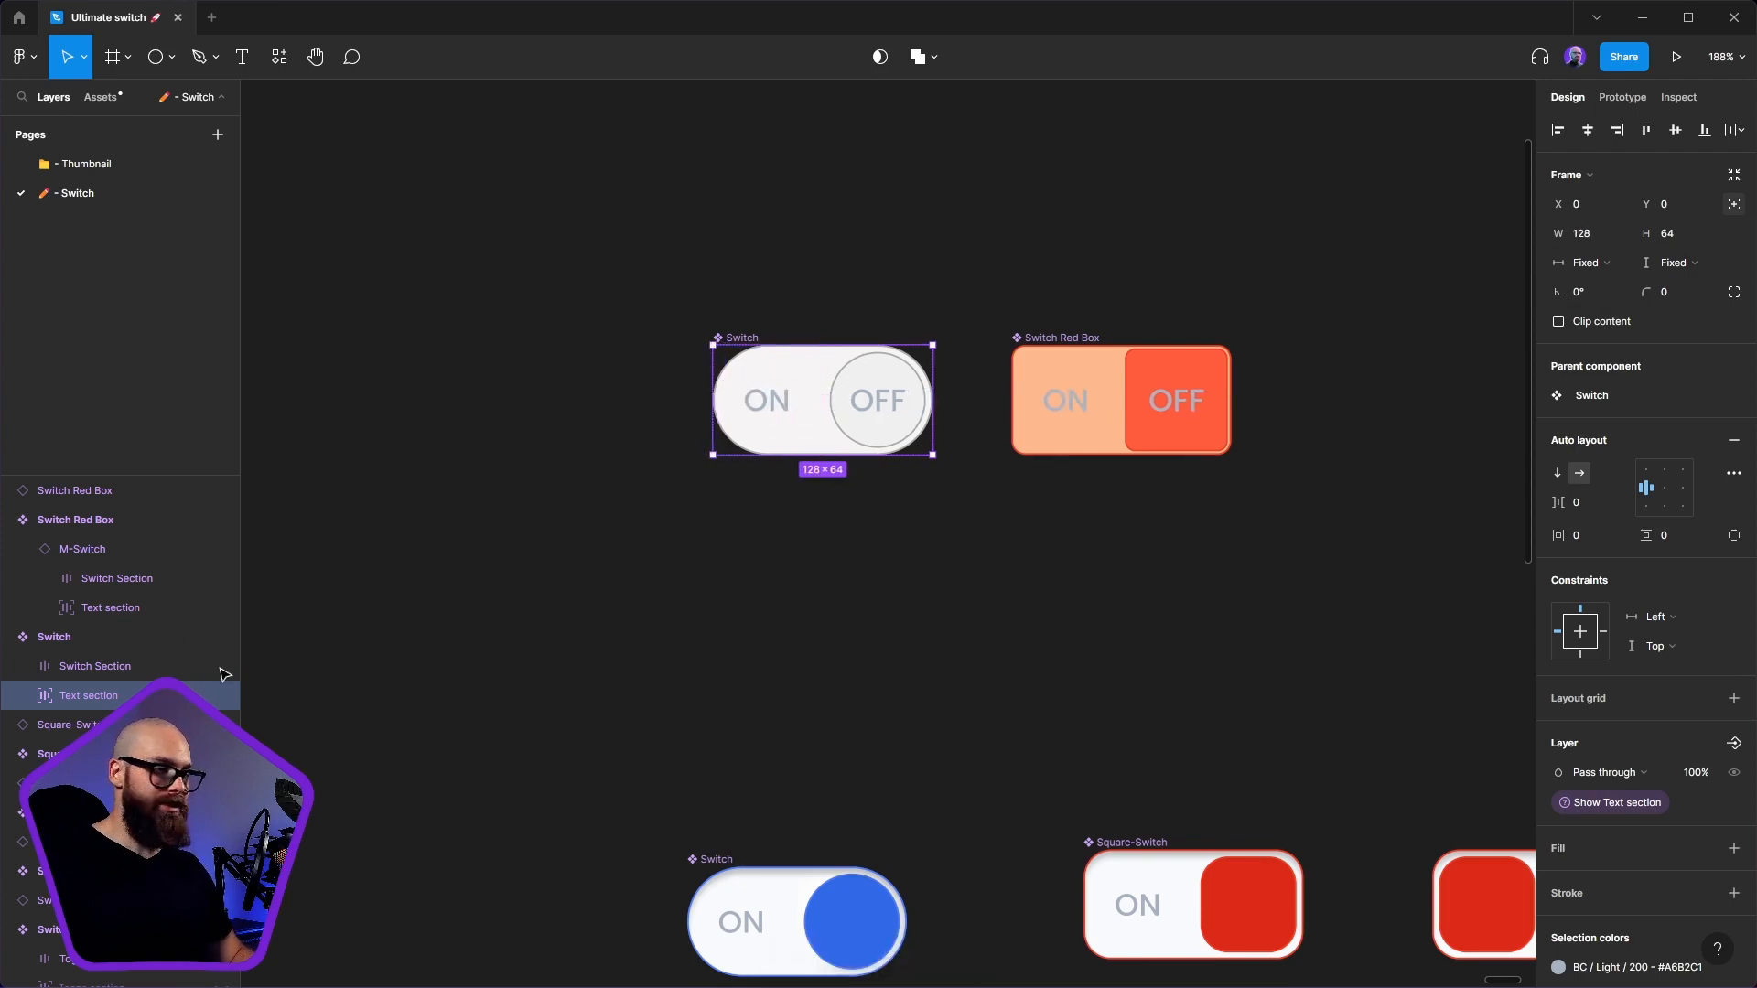
- Place the Text section behind the Switch Section in the Switch master component's layer order
drag(117, 696, 118, 664)
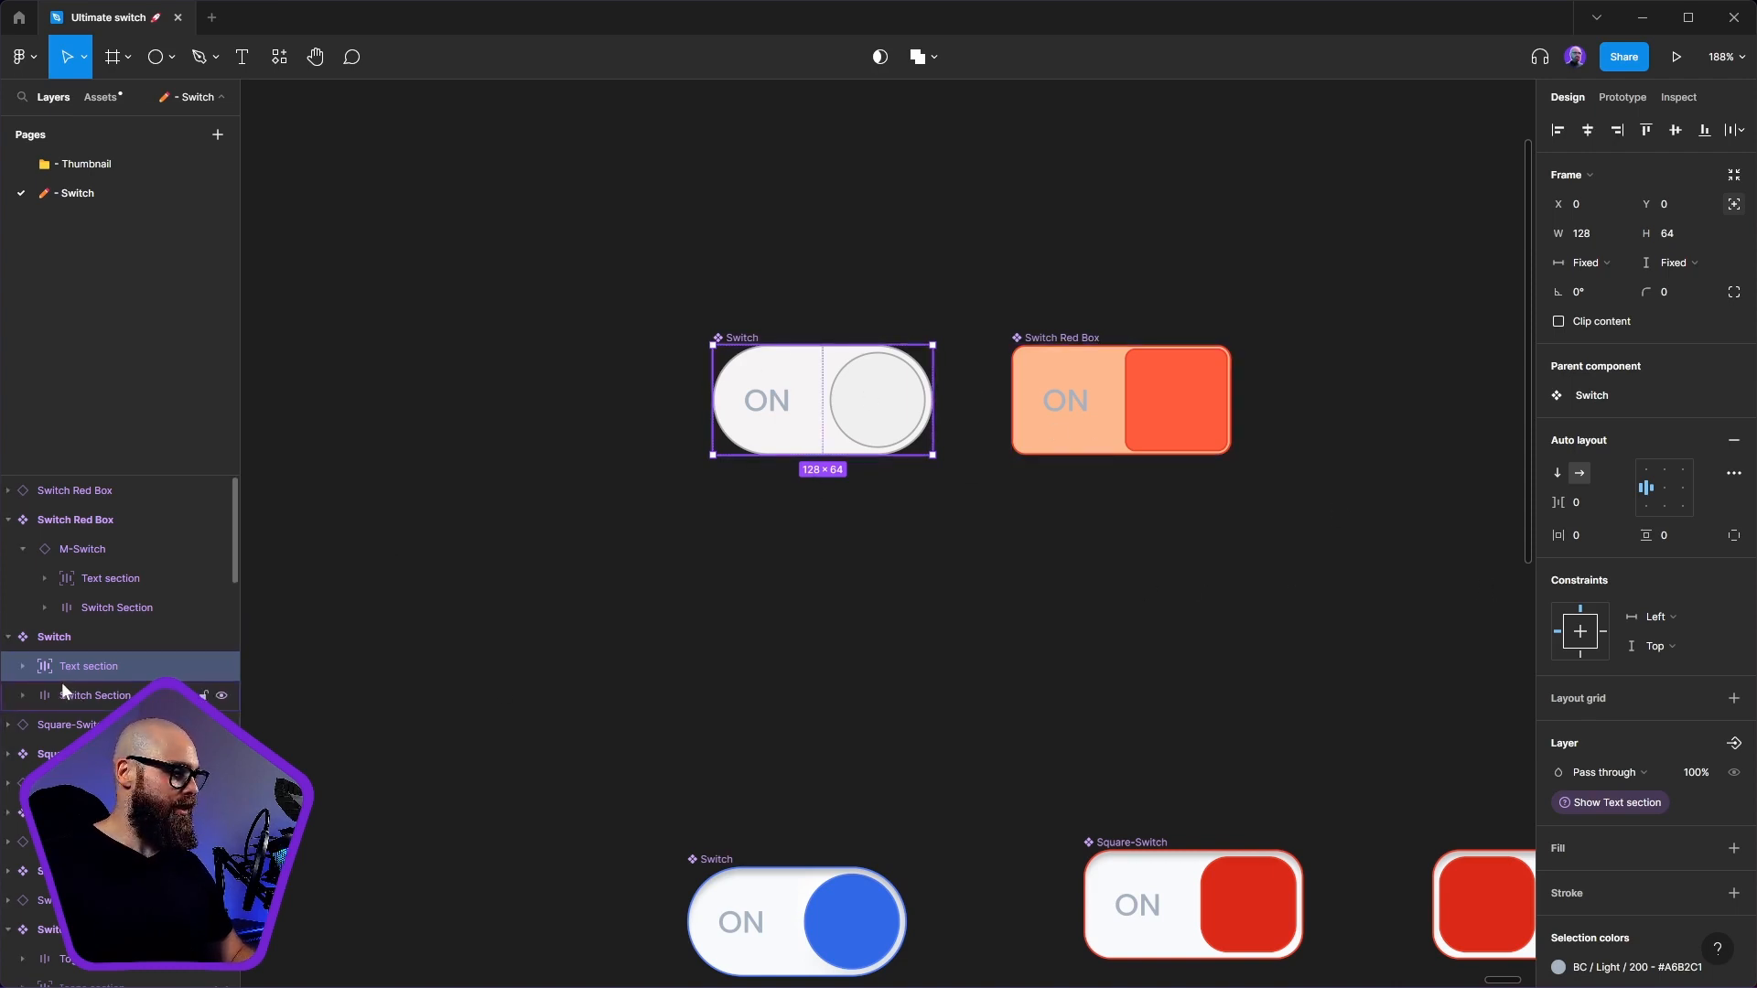
drag(1100, 426, 769, 539)
click(839, 642)
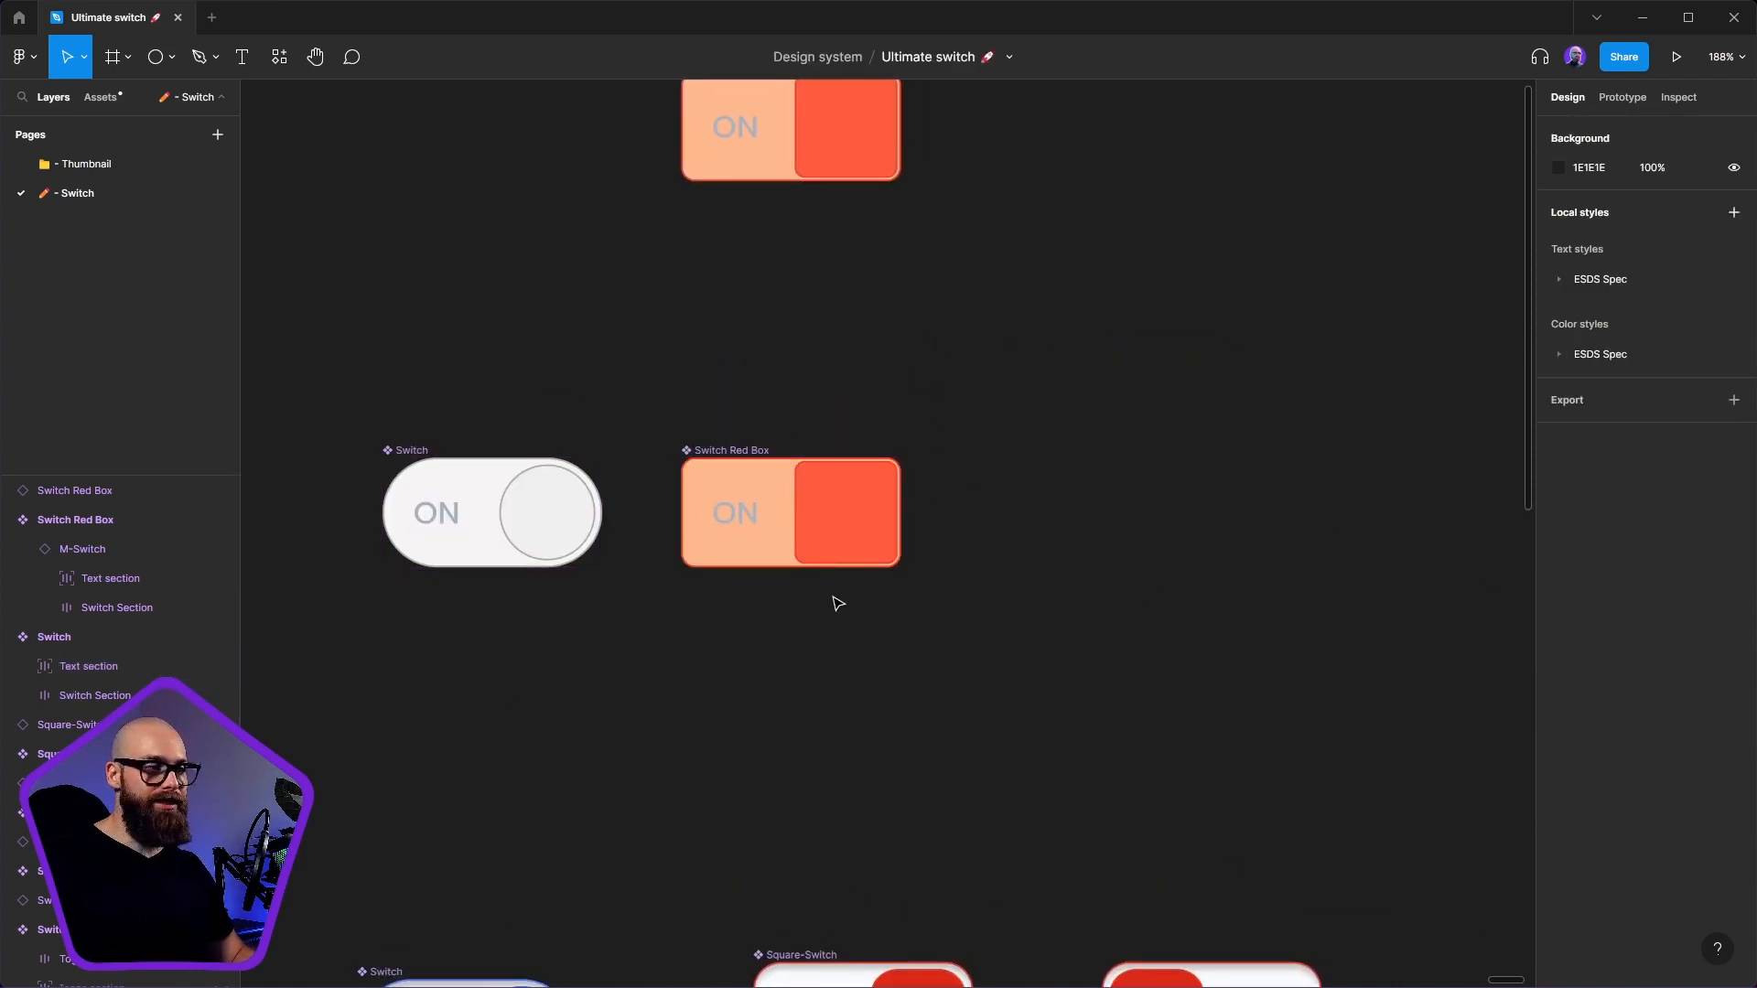
- Move the Switch Red Box instance down beside its main component, aligned in the same row at X 17148, Y -1772
click(813, 499)
drag(794, 384, 854, 770)
click(868, 483)
click(878, 865)
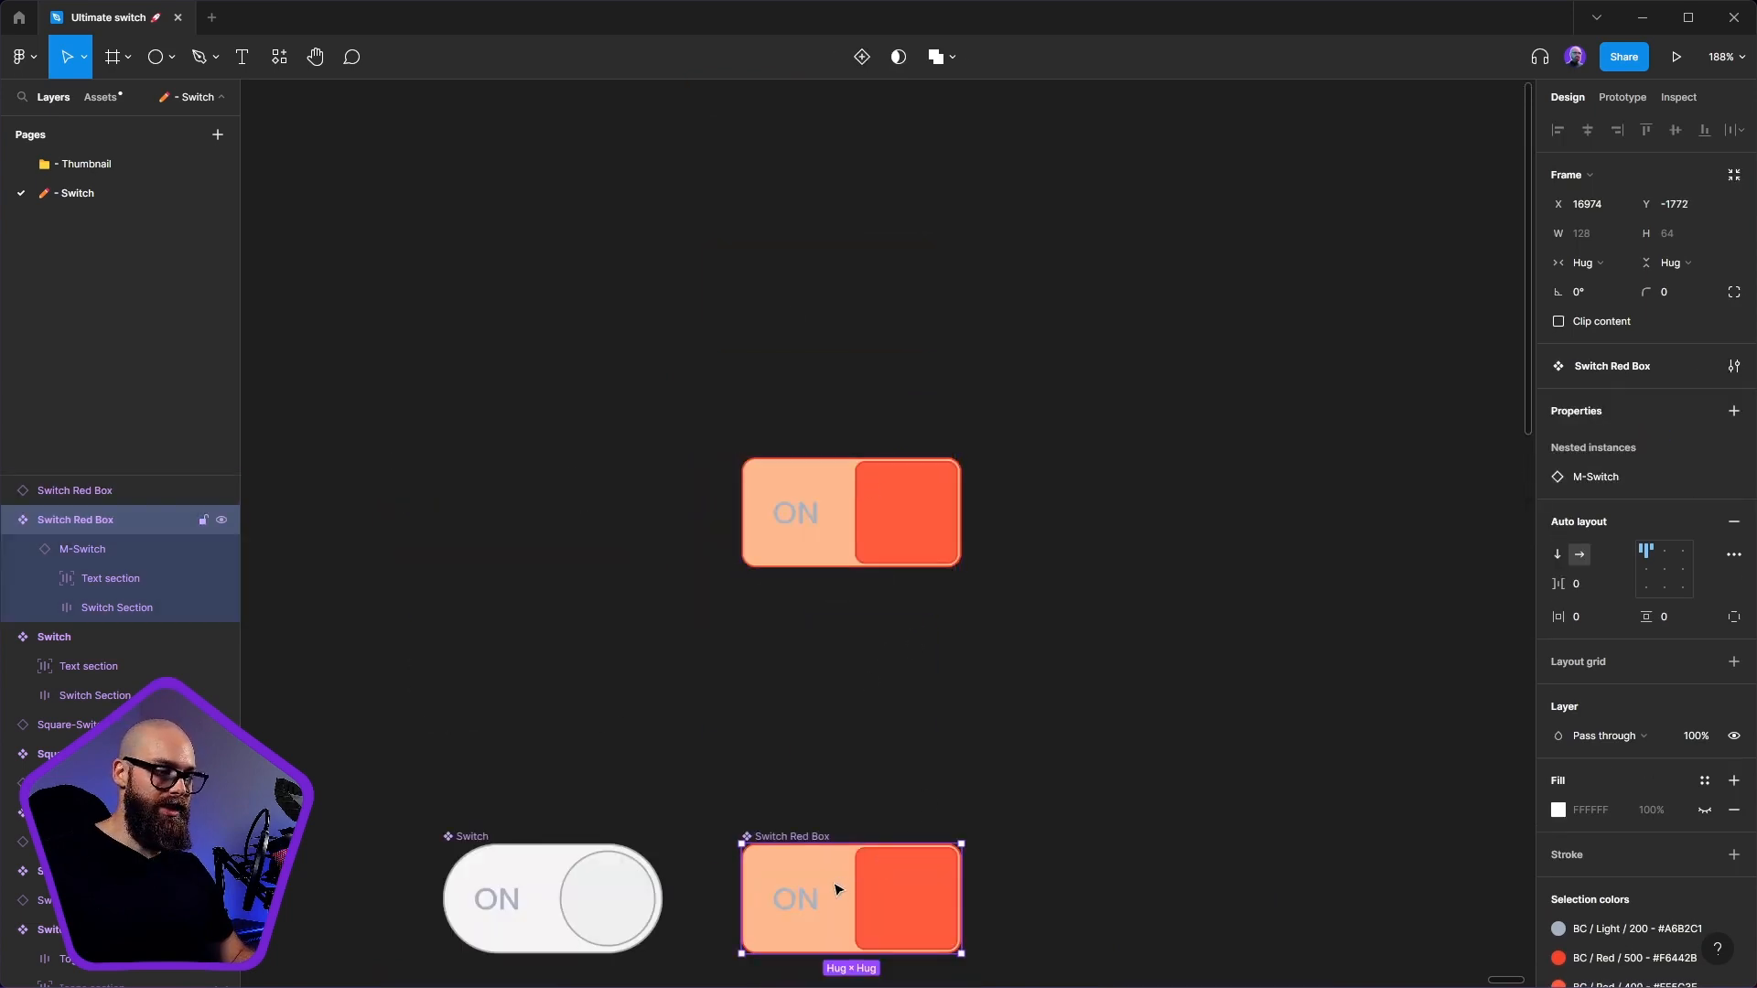
scroll(842, 732, down, 3)
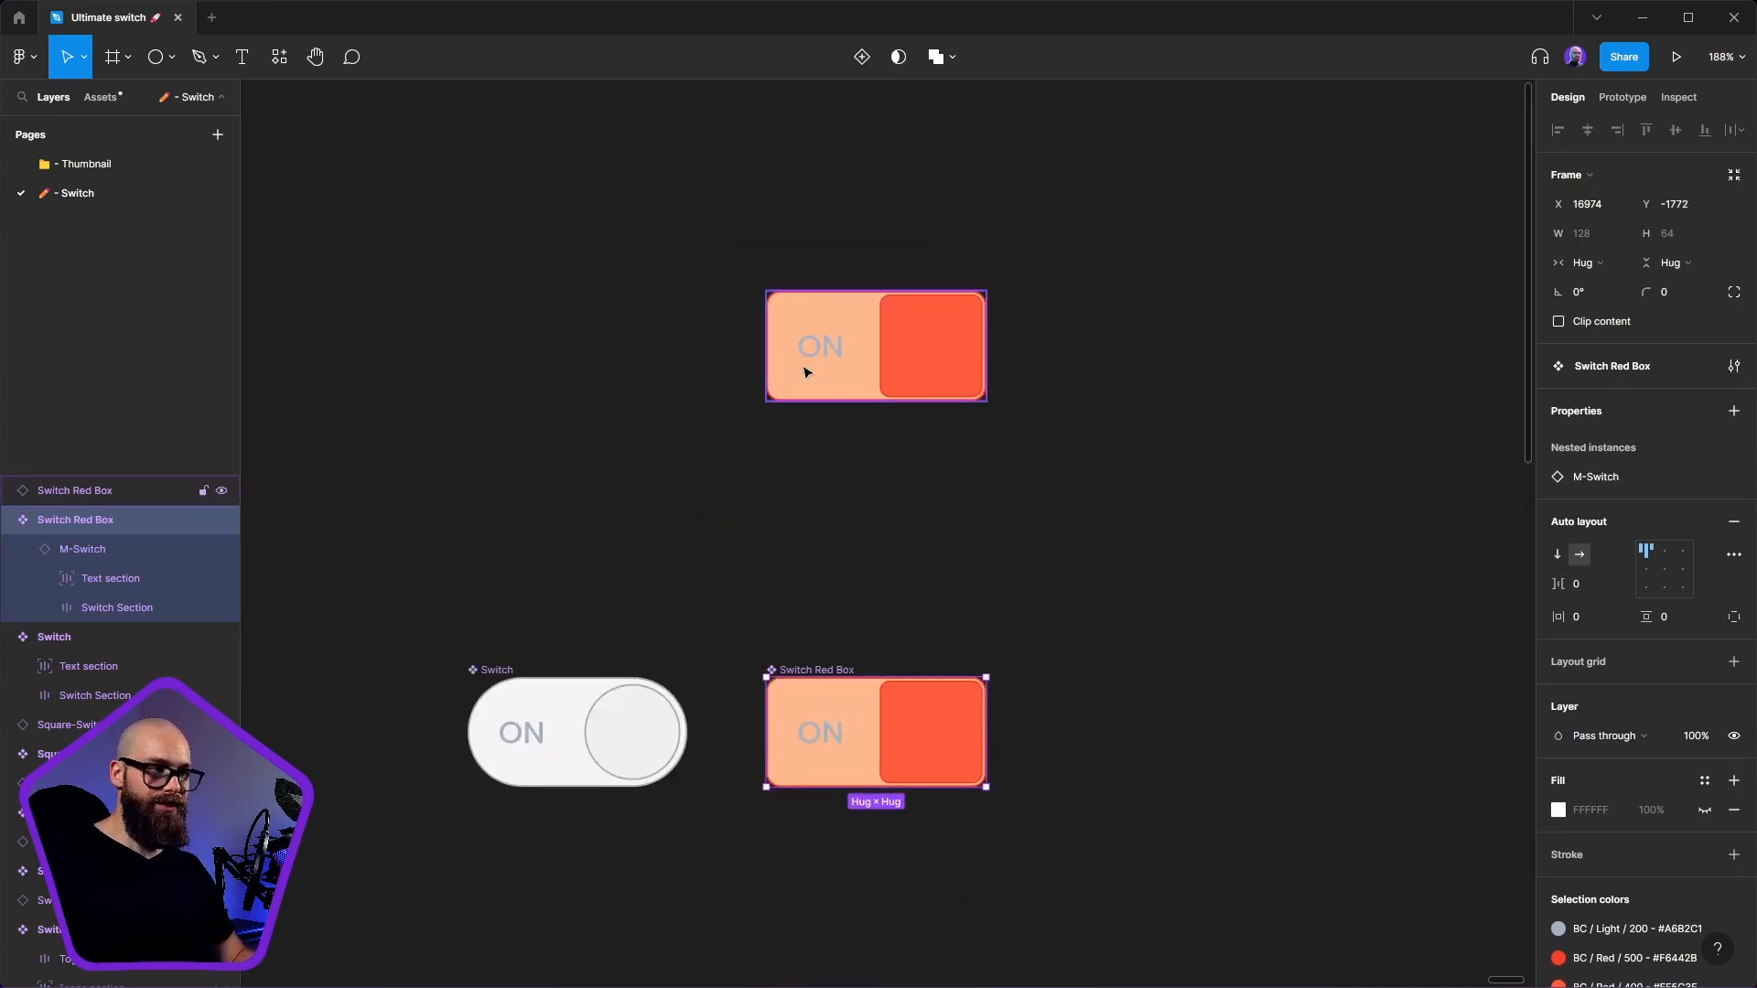
drag(921, 372, 1214, 748)
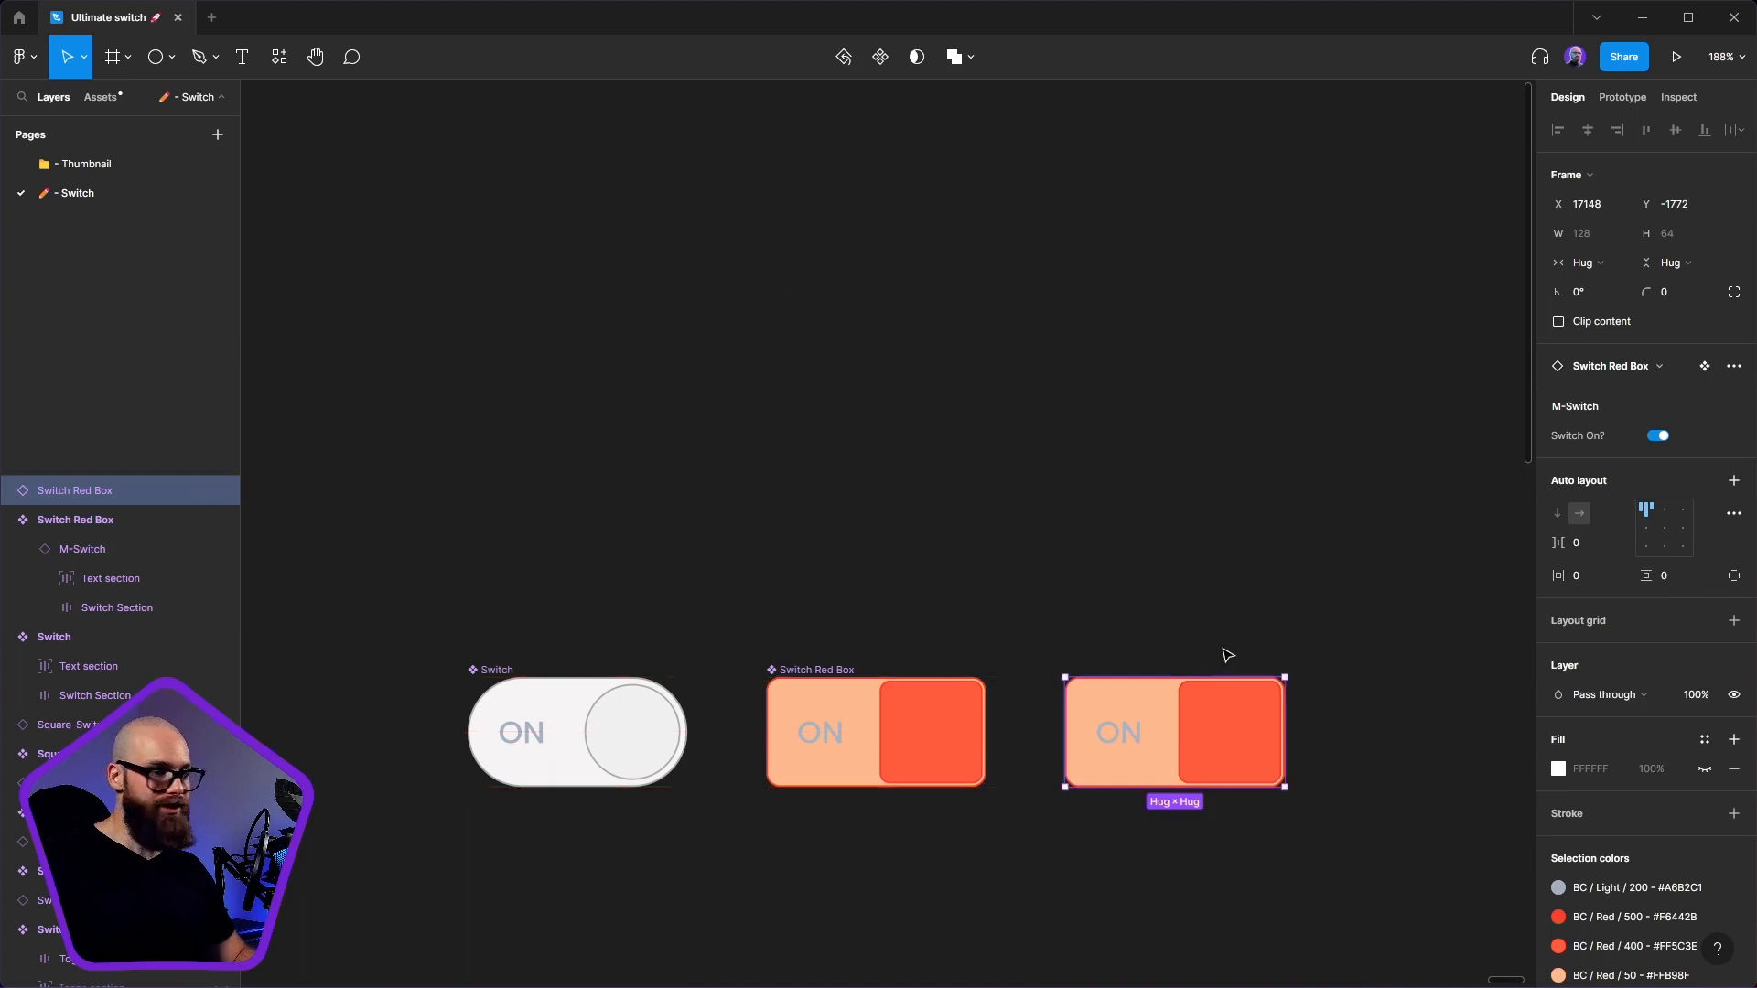
click(1273, 578)
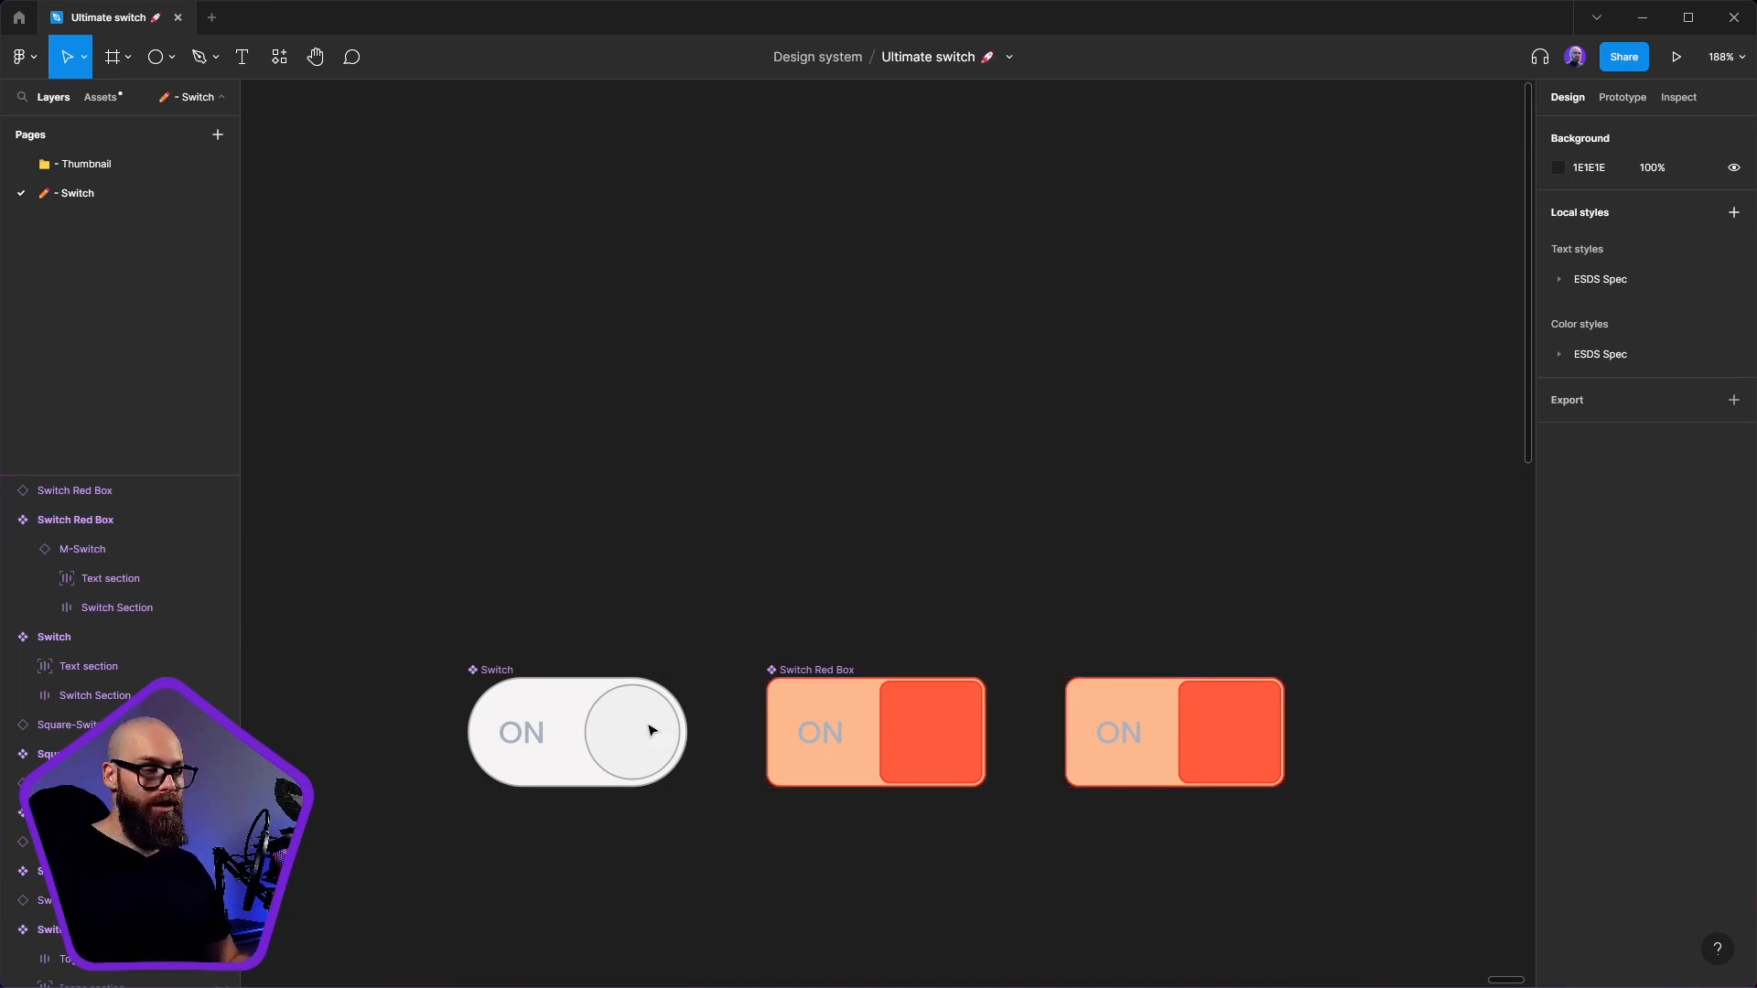
- Move the Switch Red Box main component straight up to Y -1914, above the row with Switch and the red instance
drag(631, 735, 664, 708)
click(607, 741)
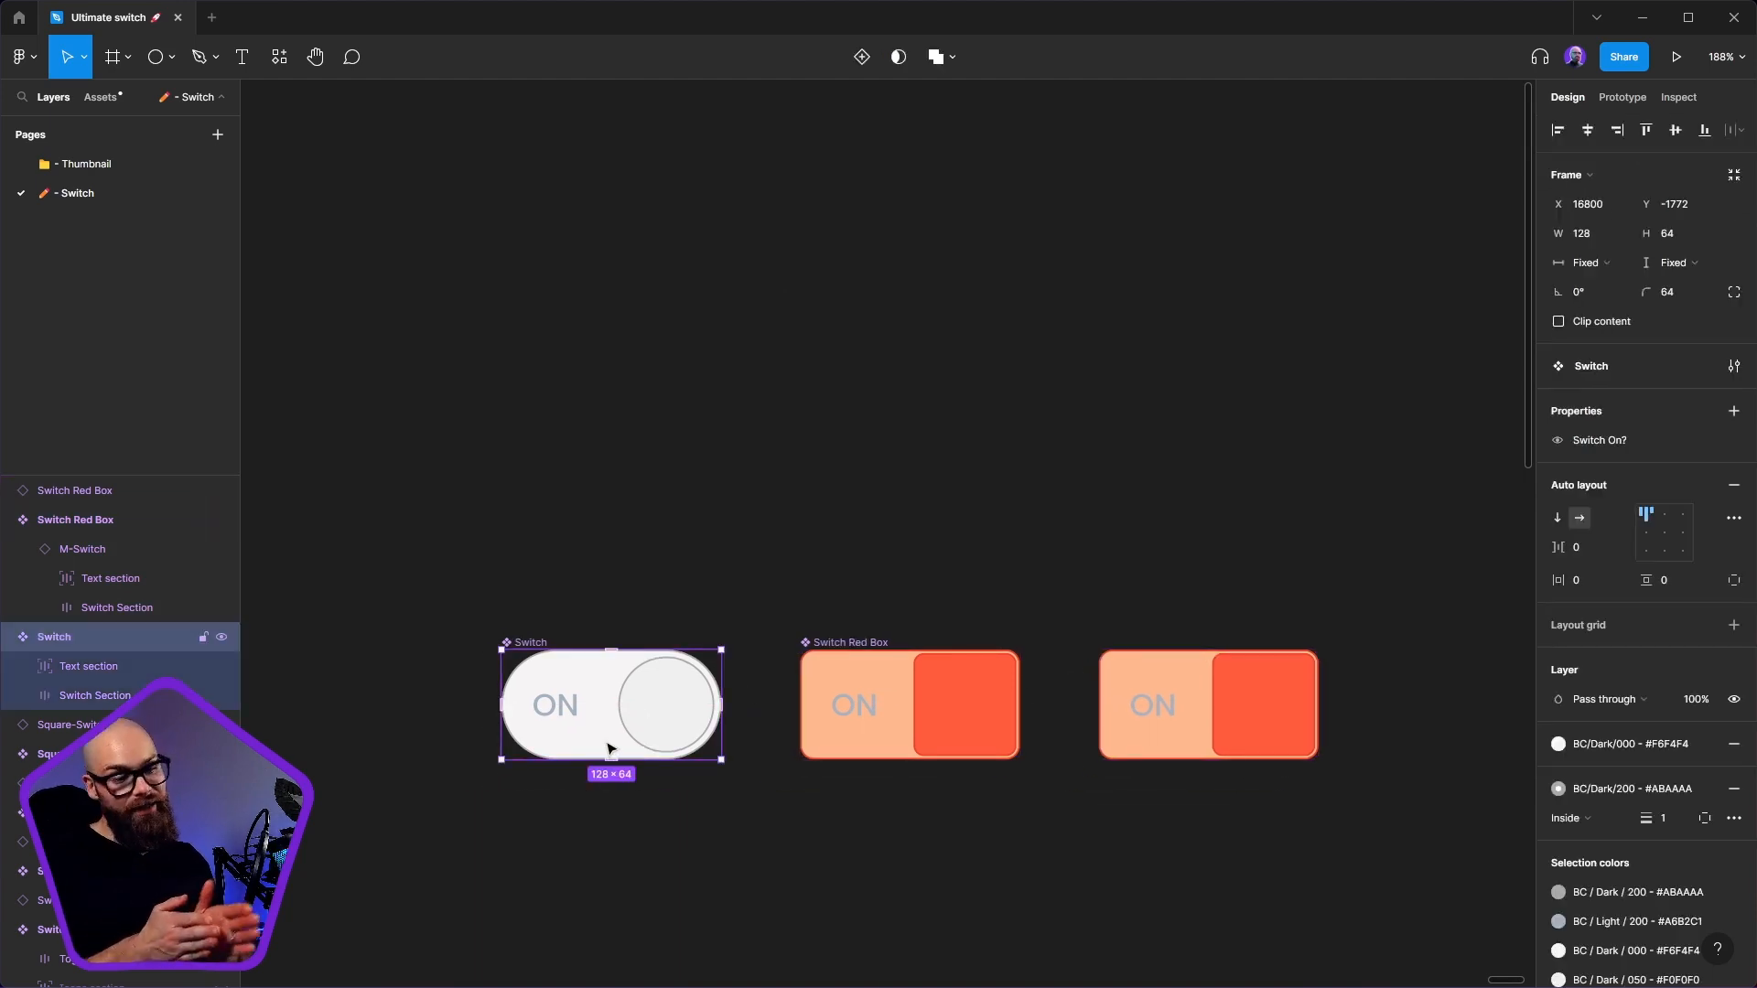
click(939, 728)
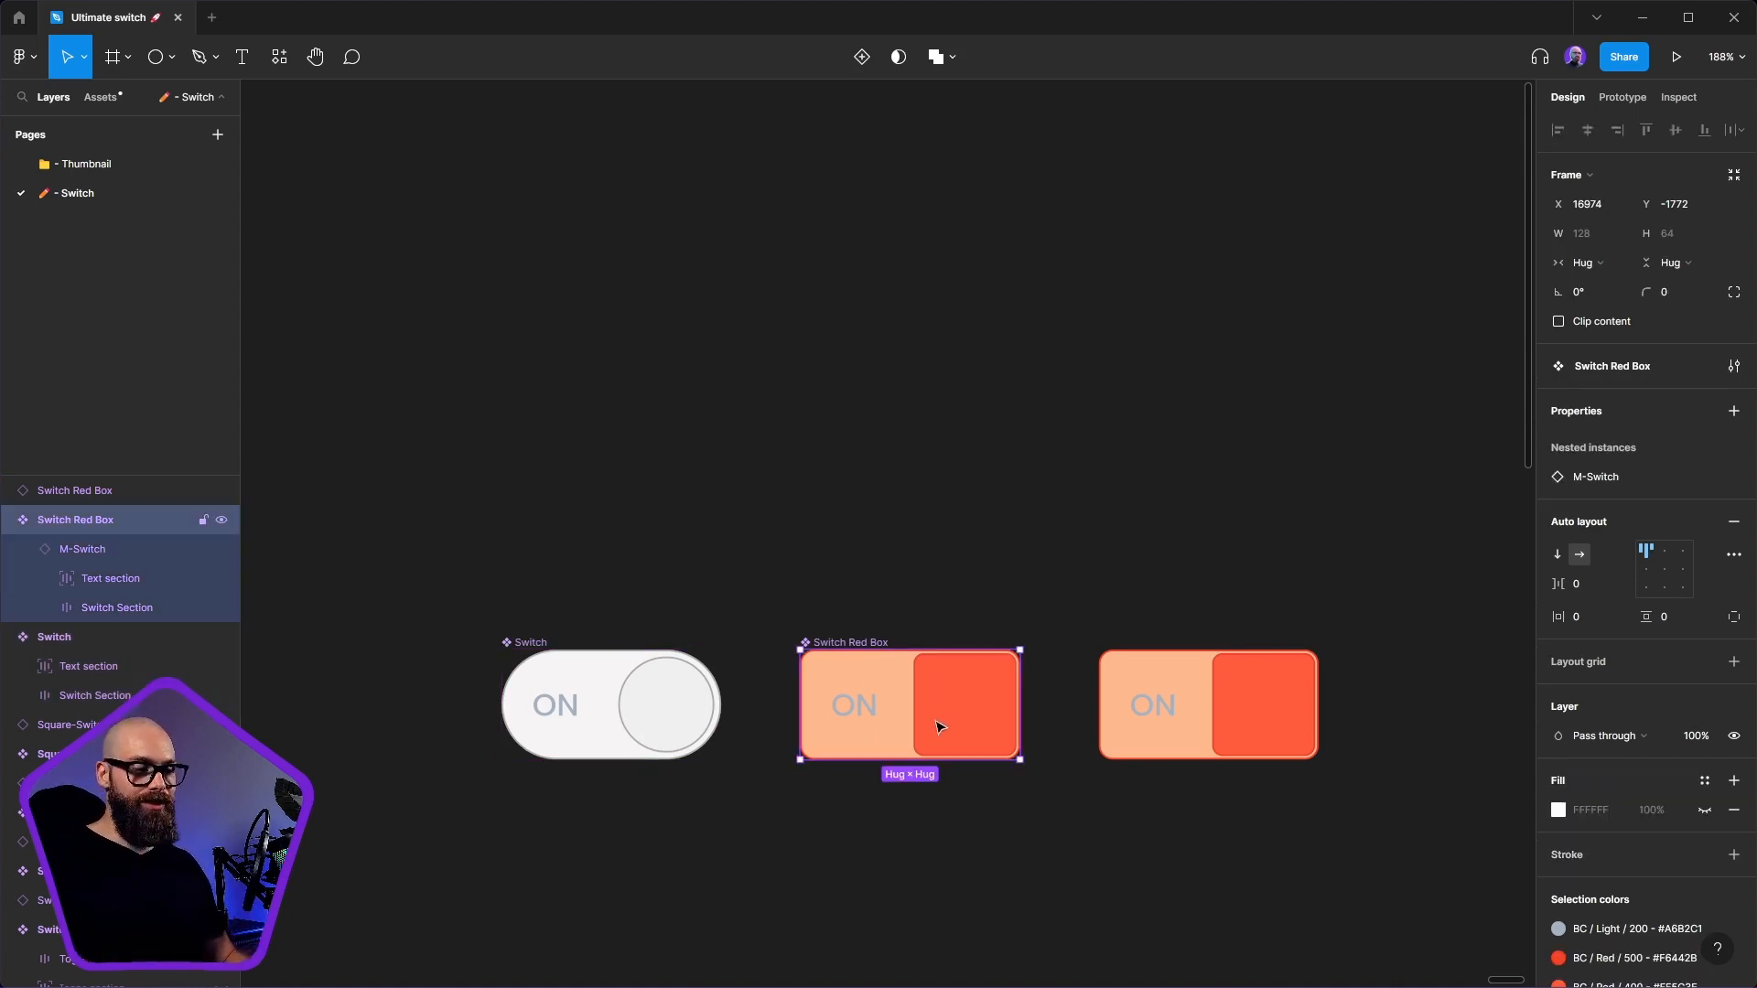
drag(938, 728, 949, 482)
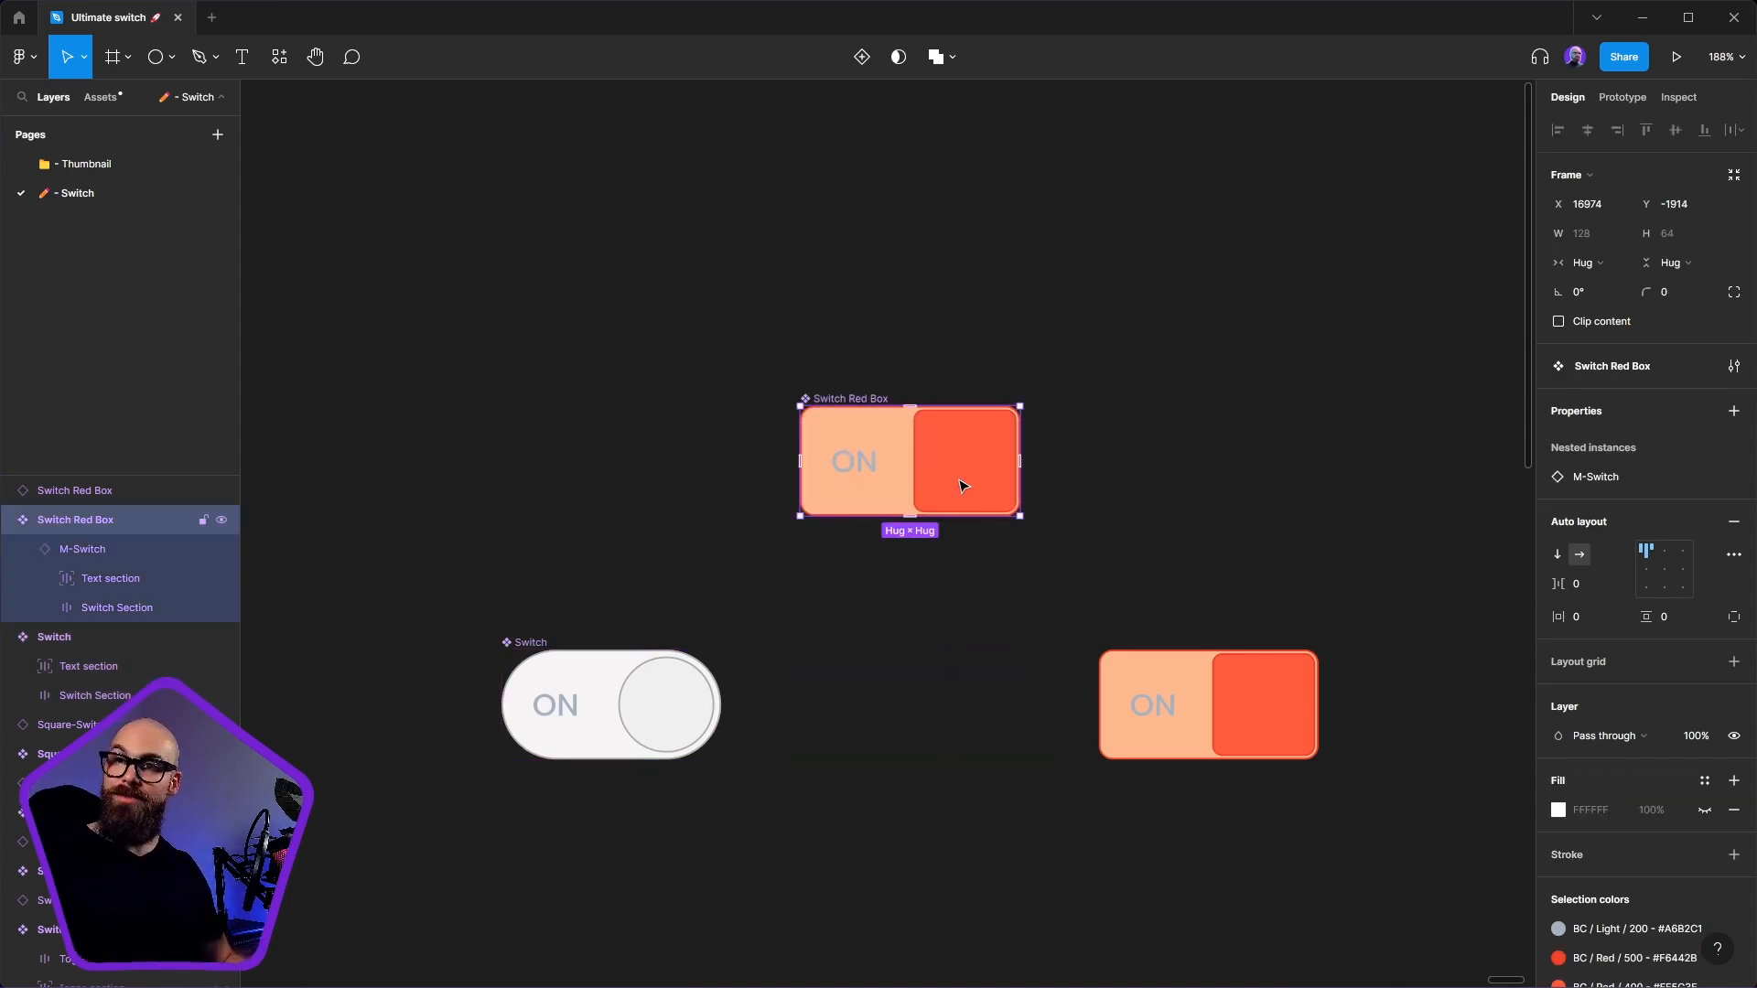
click(1235, 746)
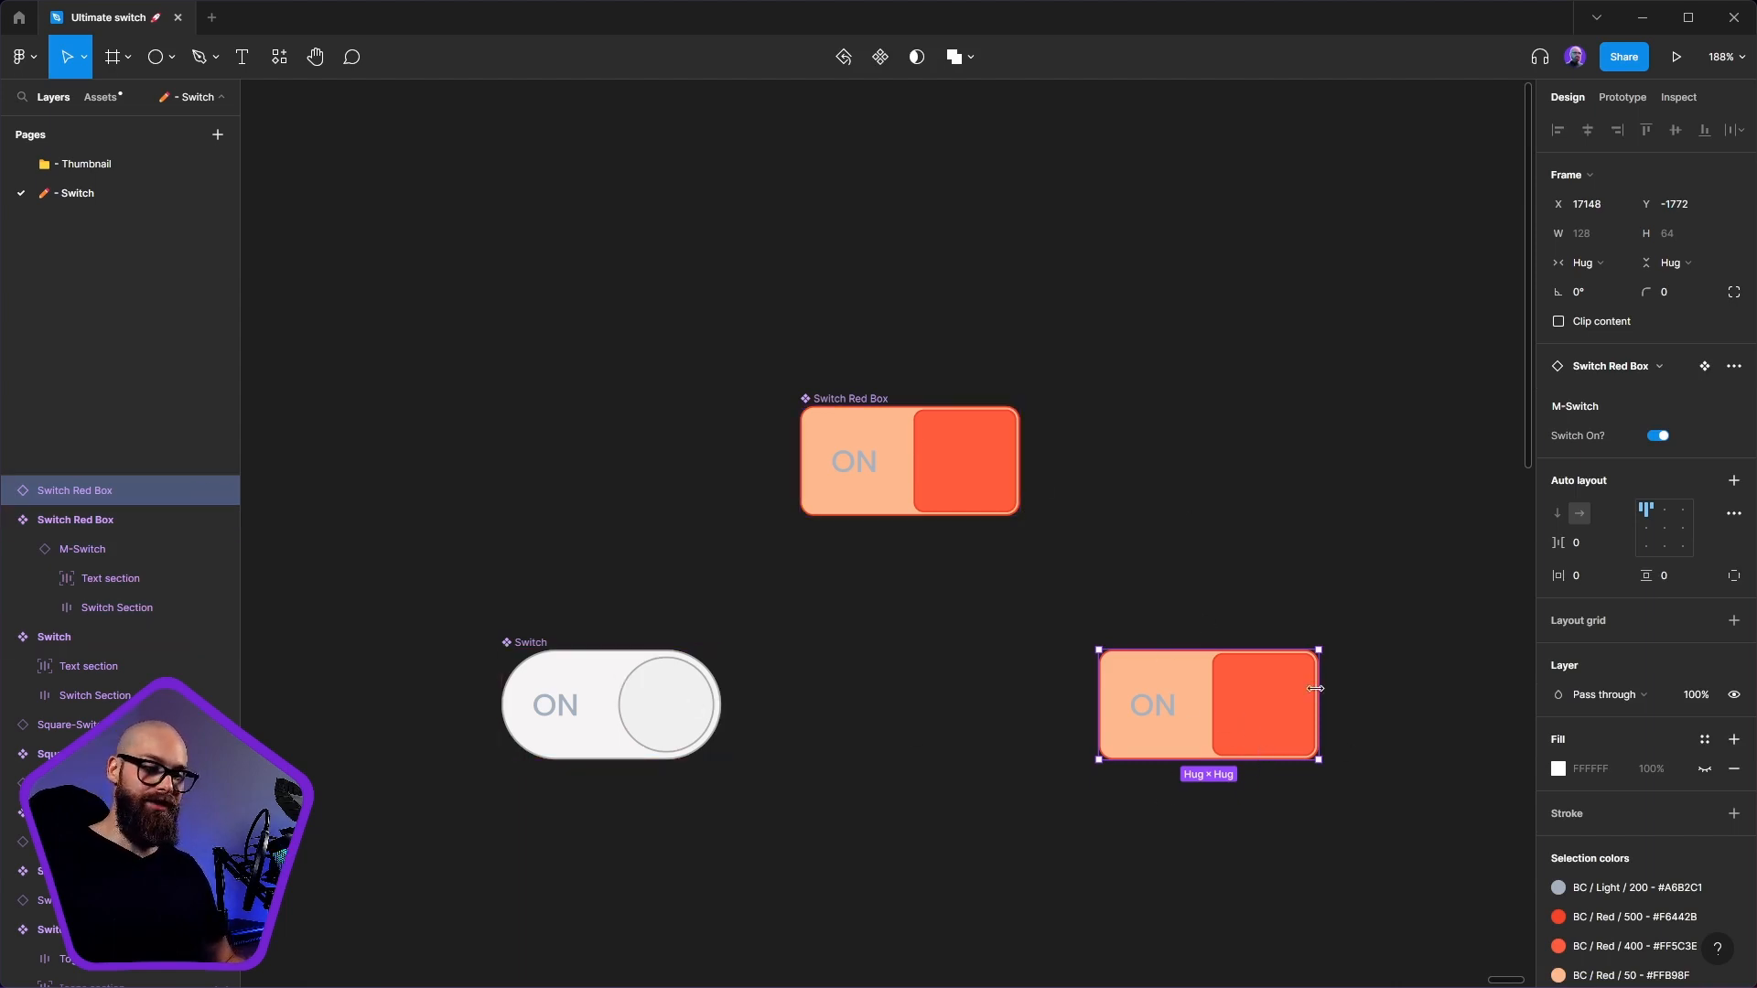
click(611, 714)
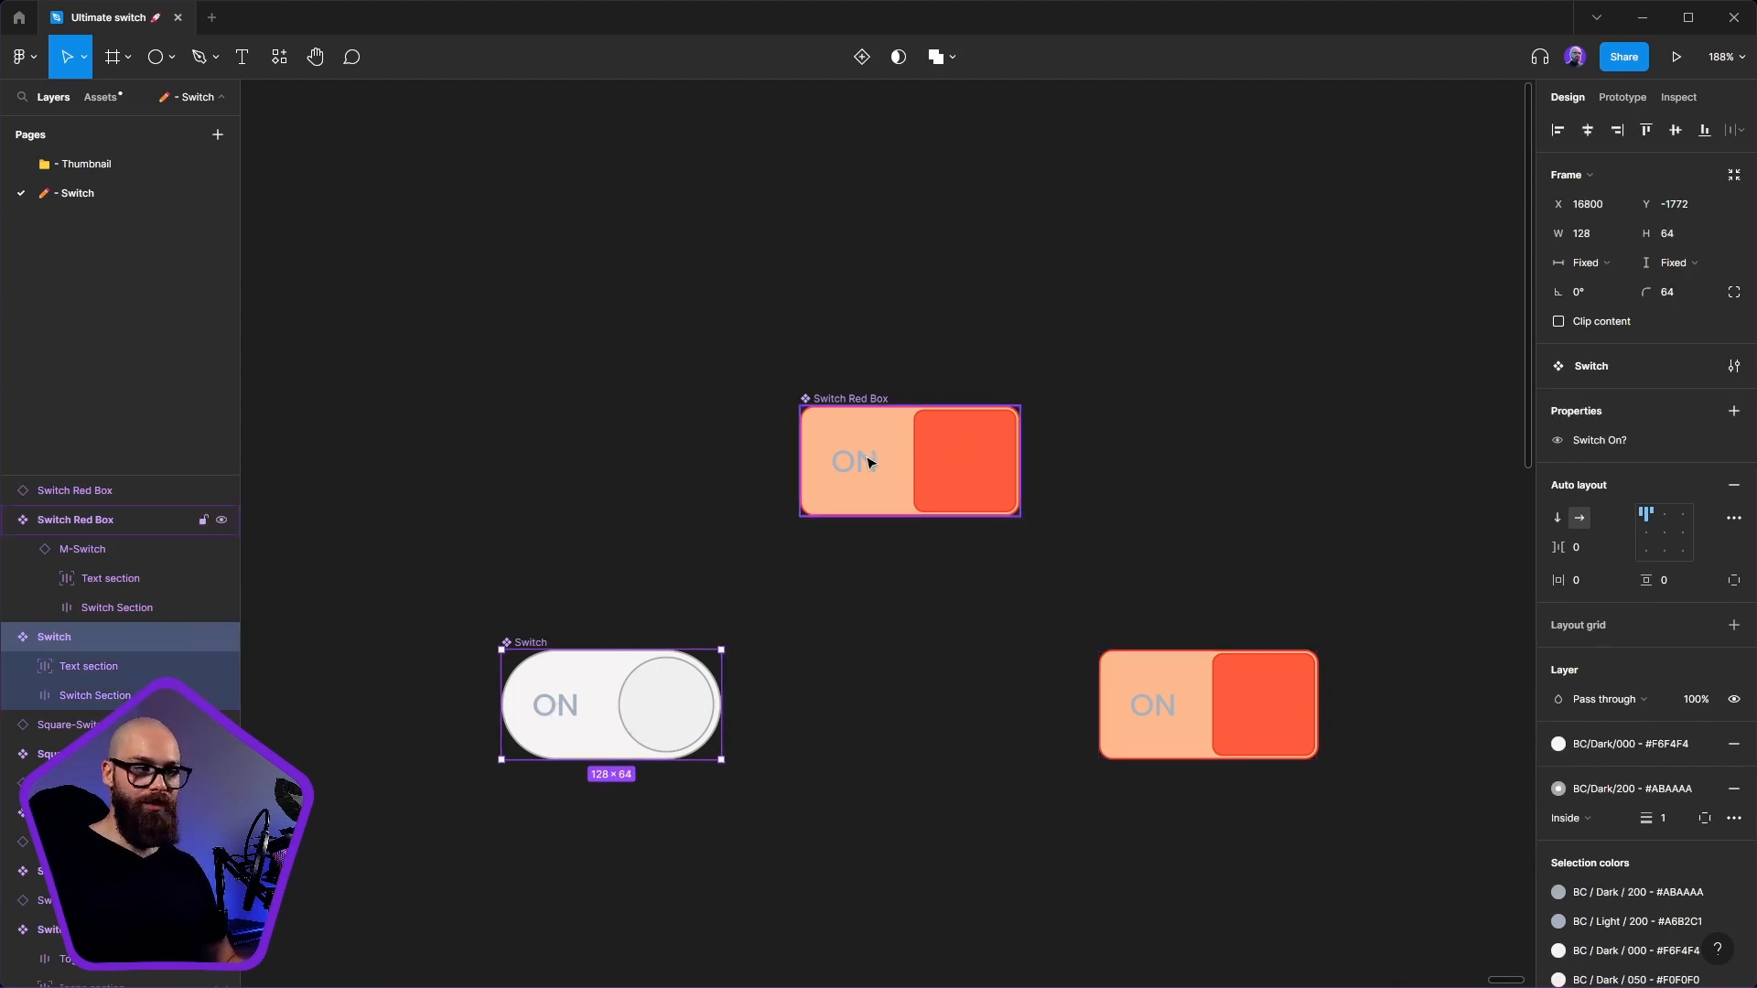
- Change the Switch Red Box main component's label color from the BC/Light/200 style to BC/Red/600
click(989, 428)
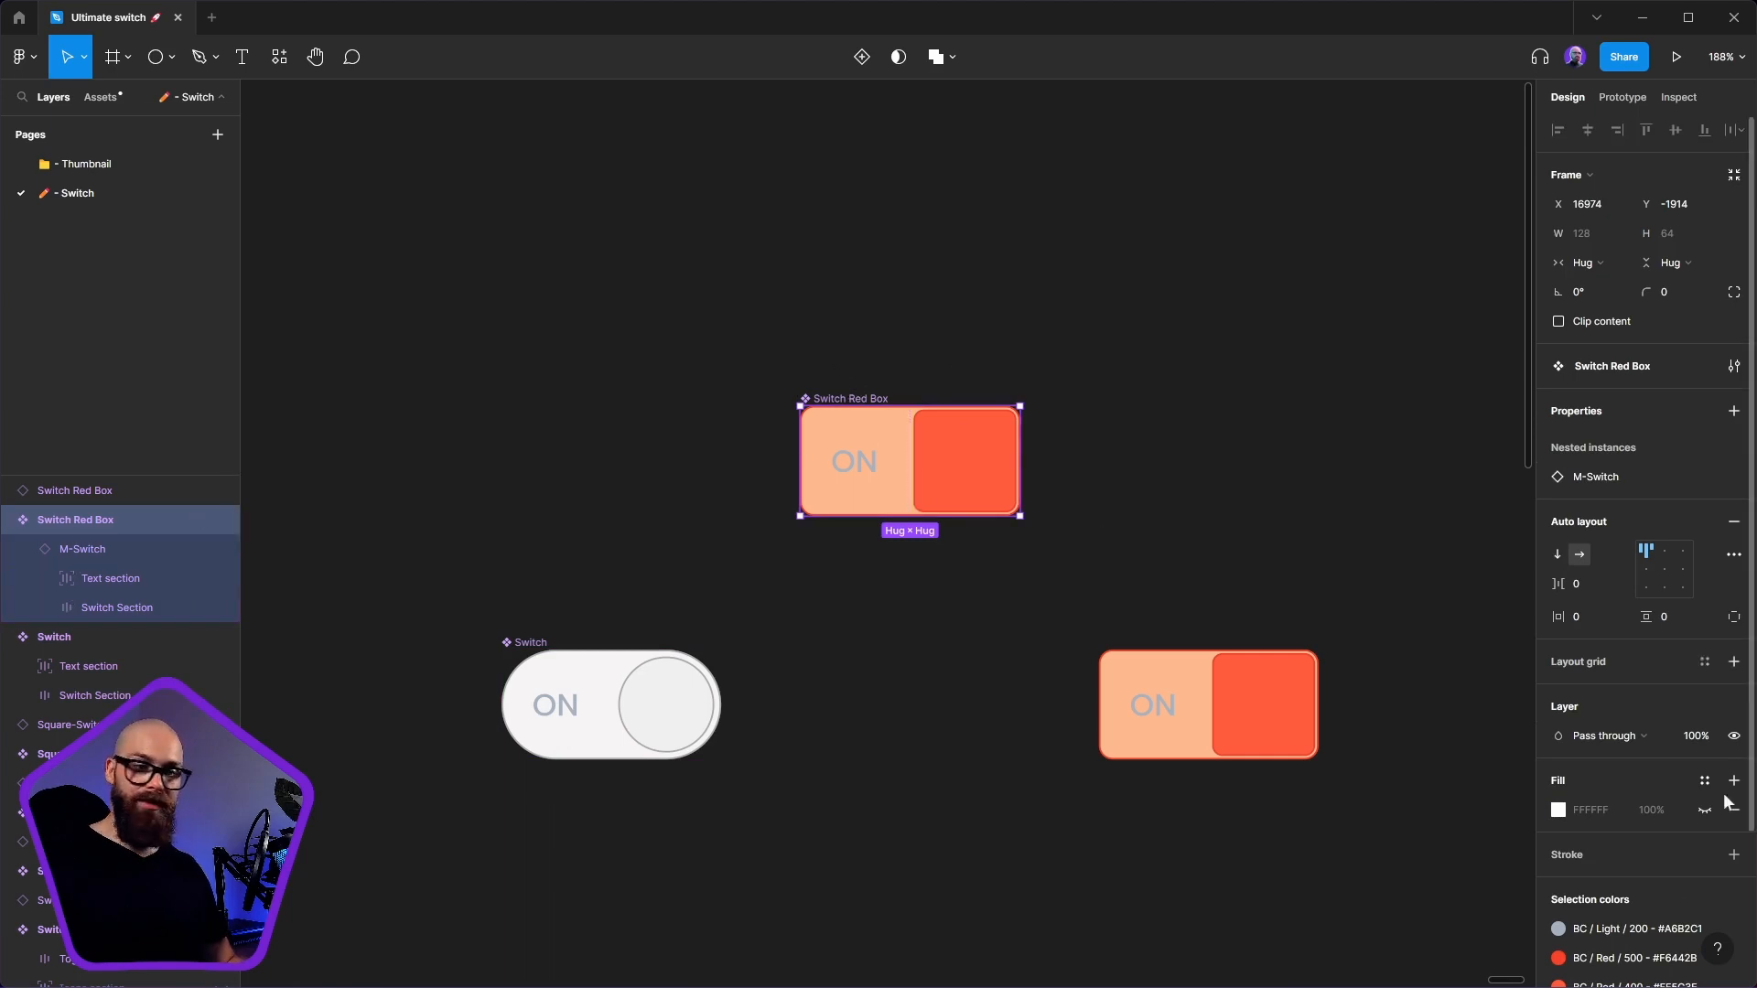
scroll(1665, 876, down, 2)
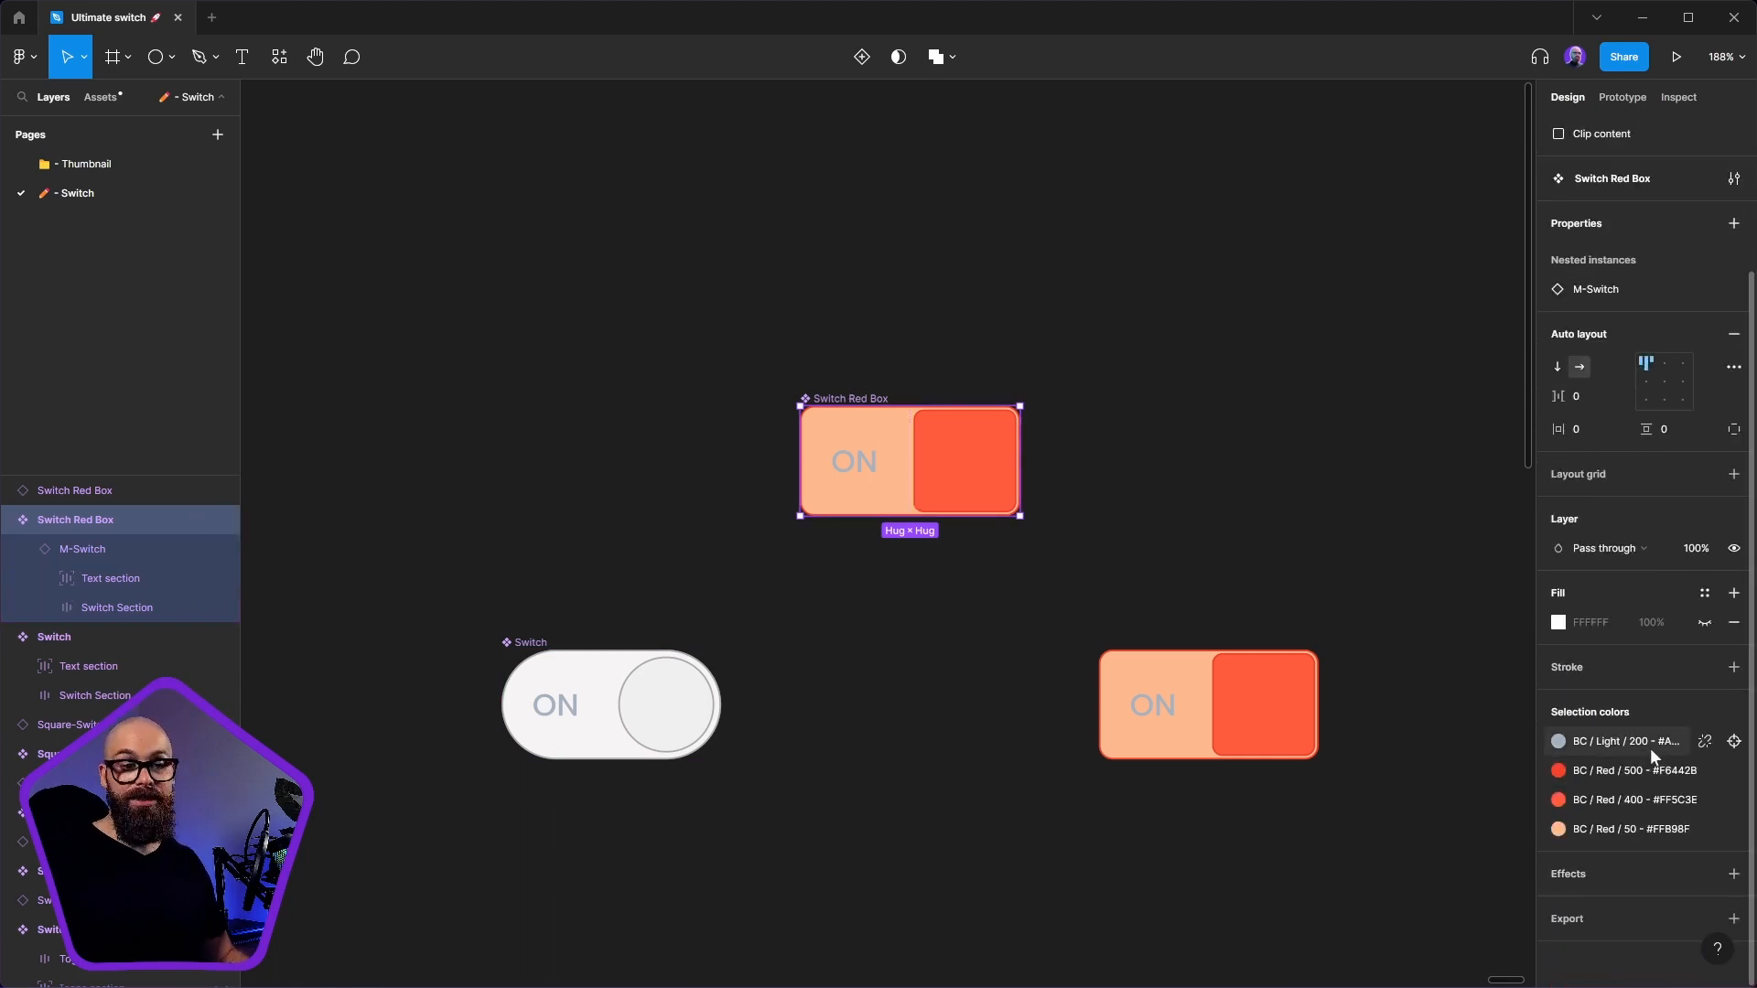
click(1650, 742)
scroll(1400, 837, down, 10)
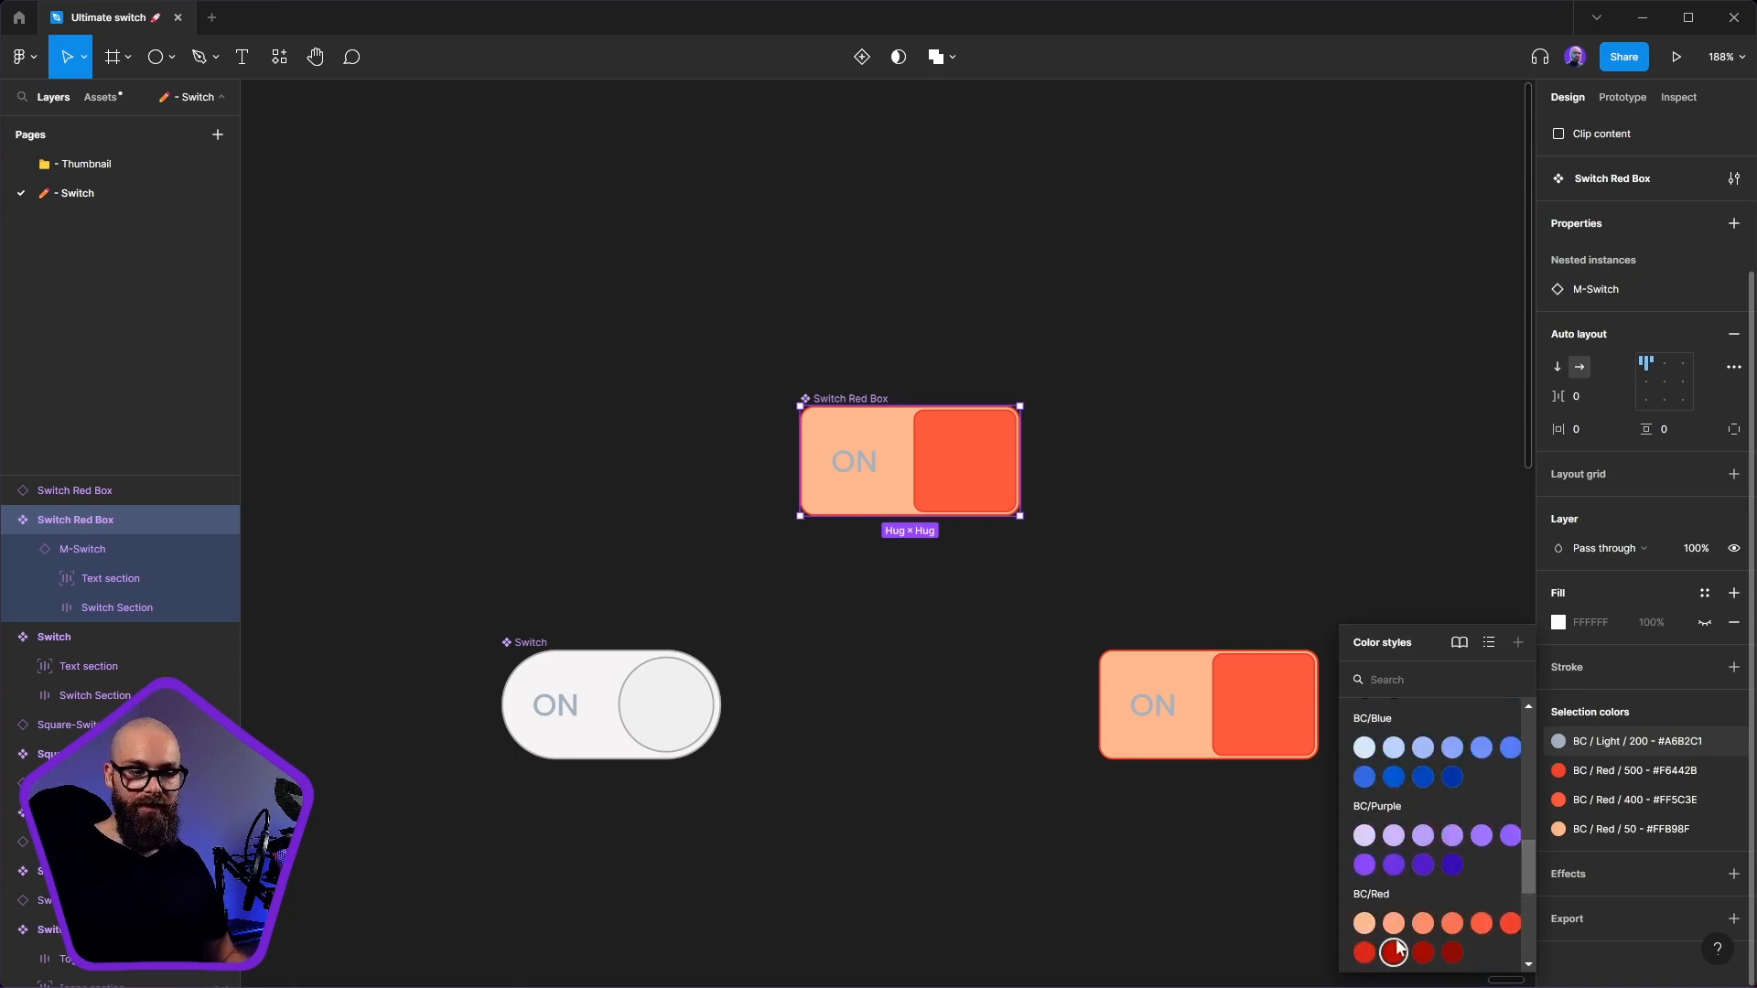
click(1364, 952)
click(1171, 460)
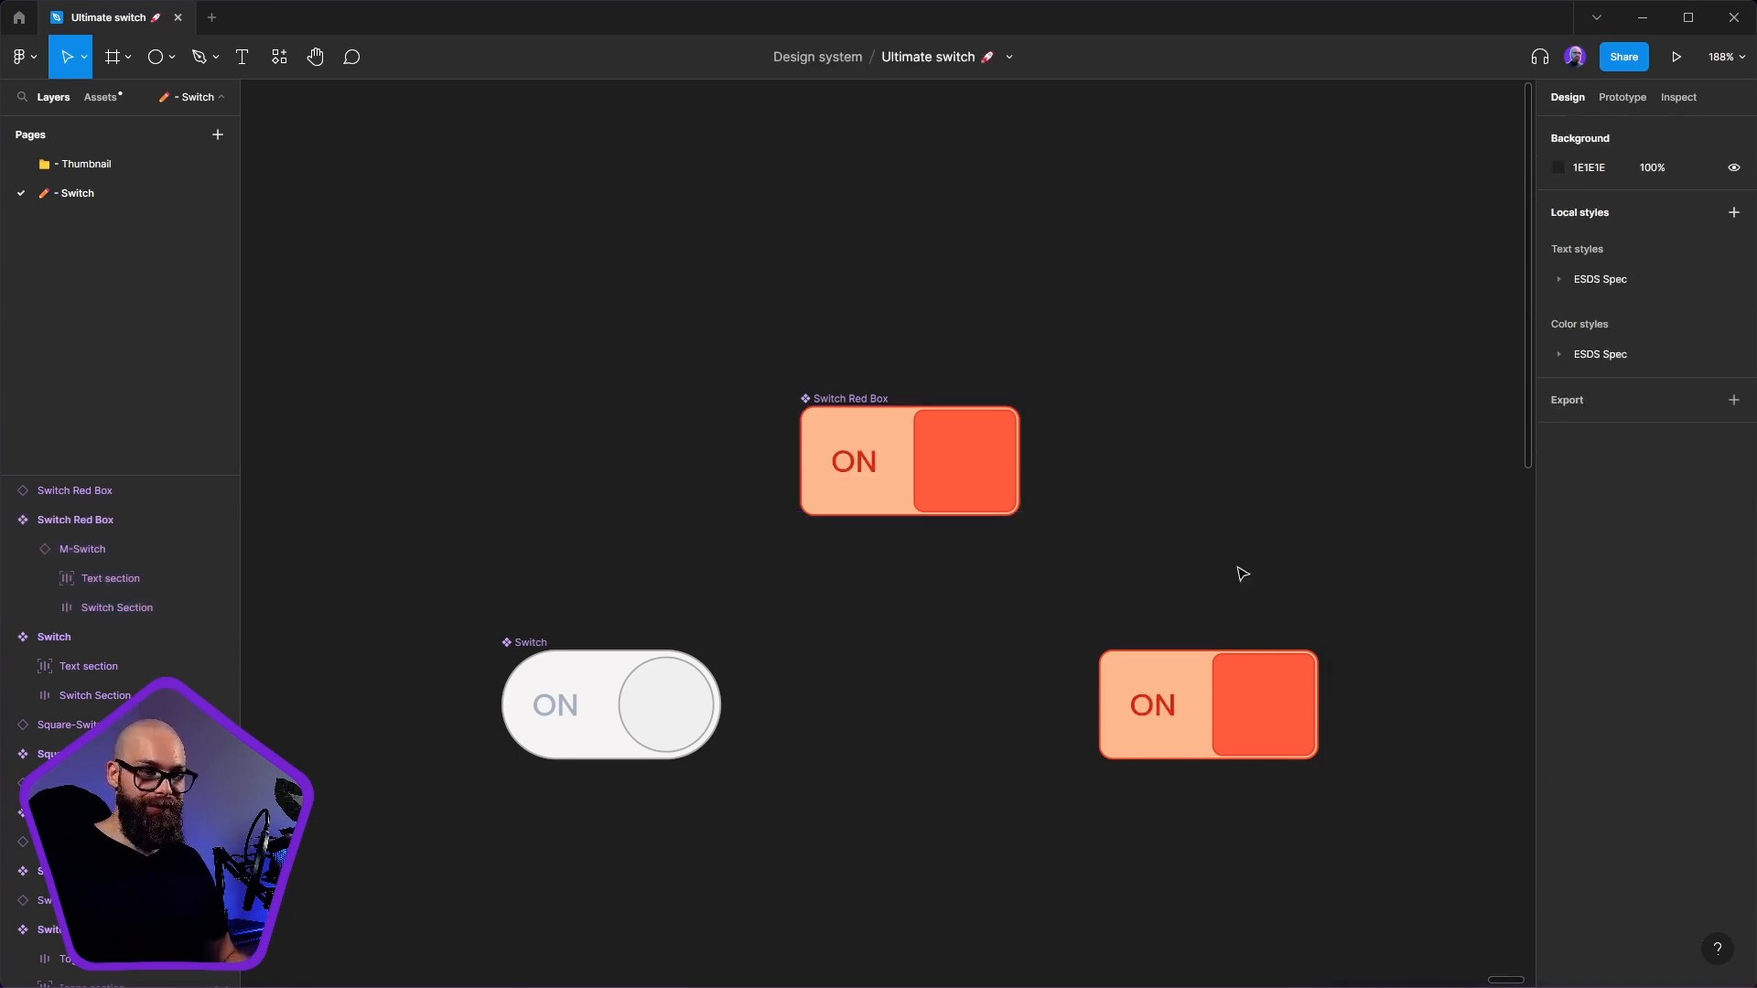
- Test the Switch On? property on the Switch Red Box instance by turning it off and back on
click(1263, 694)
click(1658, 437)
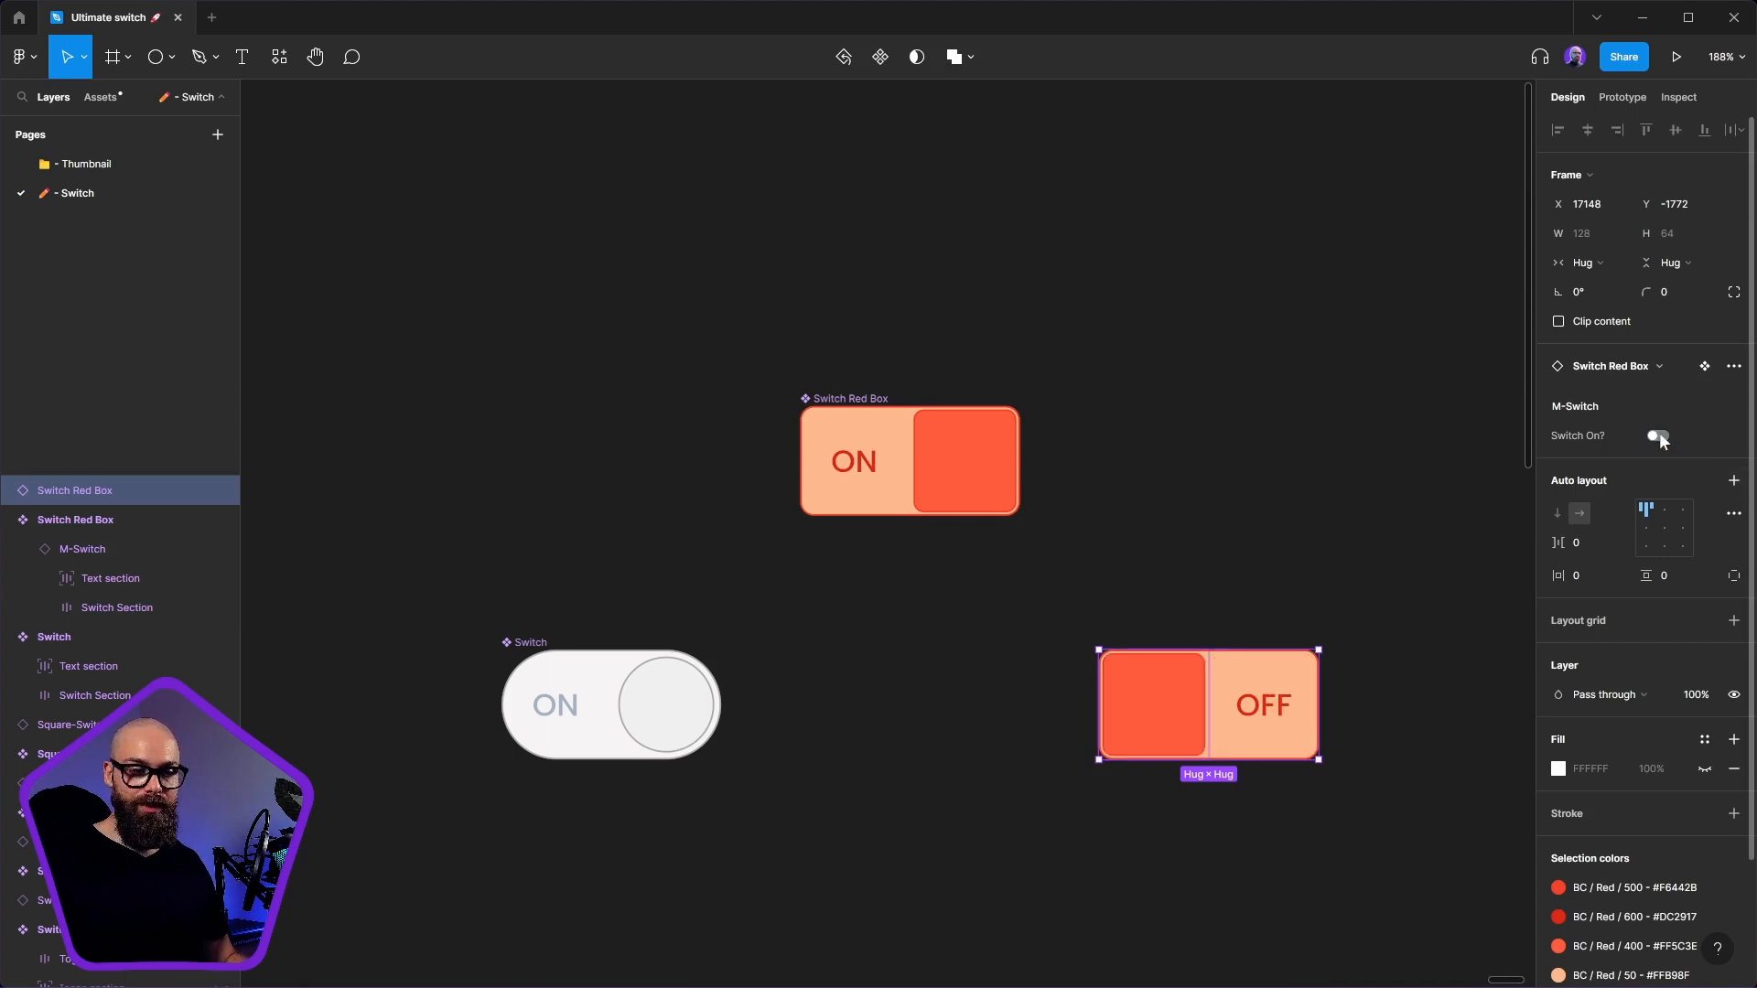
click(1659, 436)
click(1401, 439)
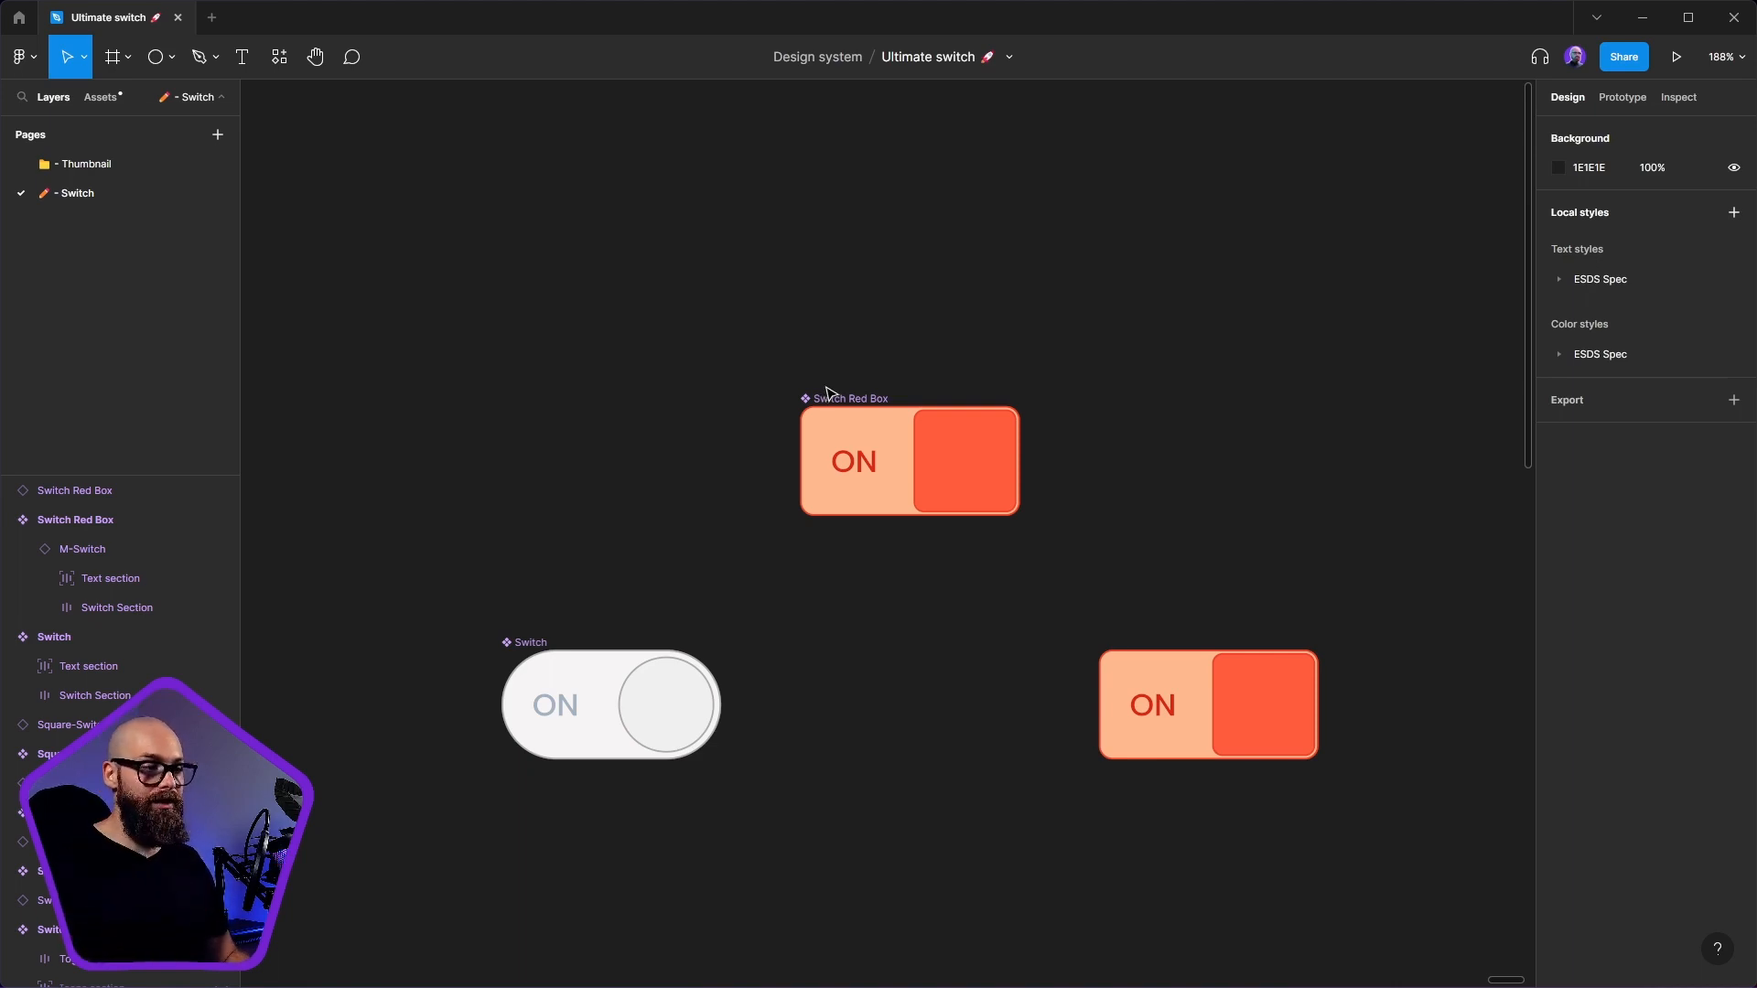
- Move the Switch Red Box main component back between Switch and the red instance, and view the Master parent diagram
drag(976, 463, 976, 690)
scroll(976, 689, down, 10)
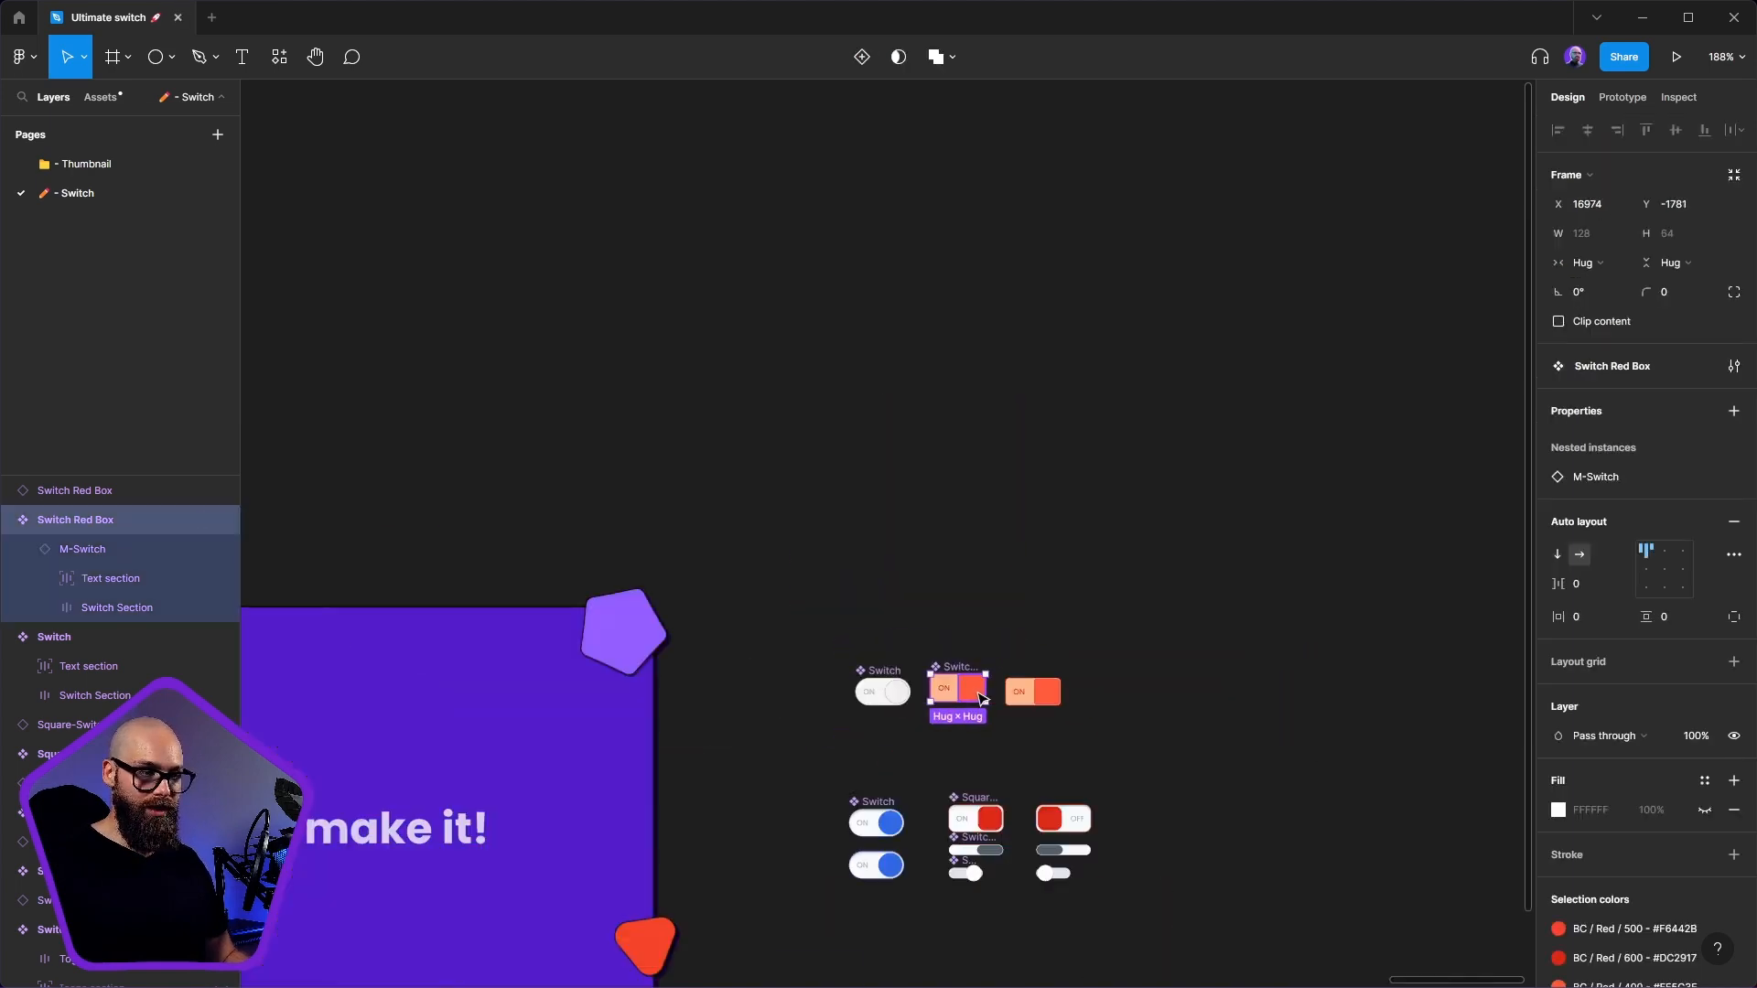
scroll(815, 749, left, 8)
scroll(787, 696, down, 2)
scroll(770, 513, up, 8)
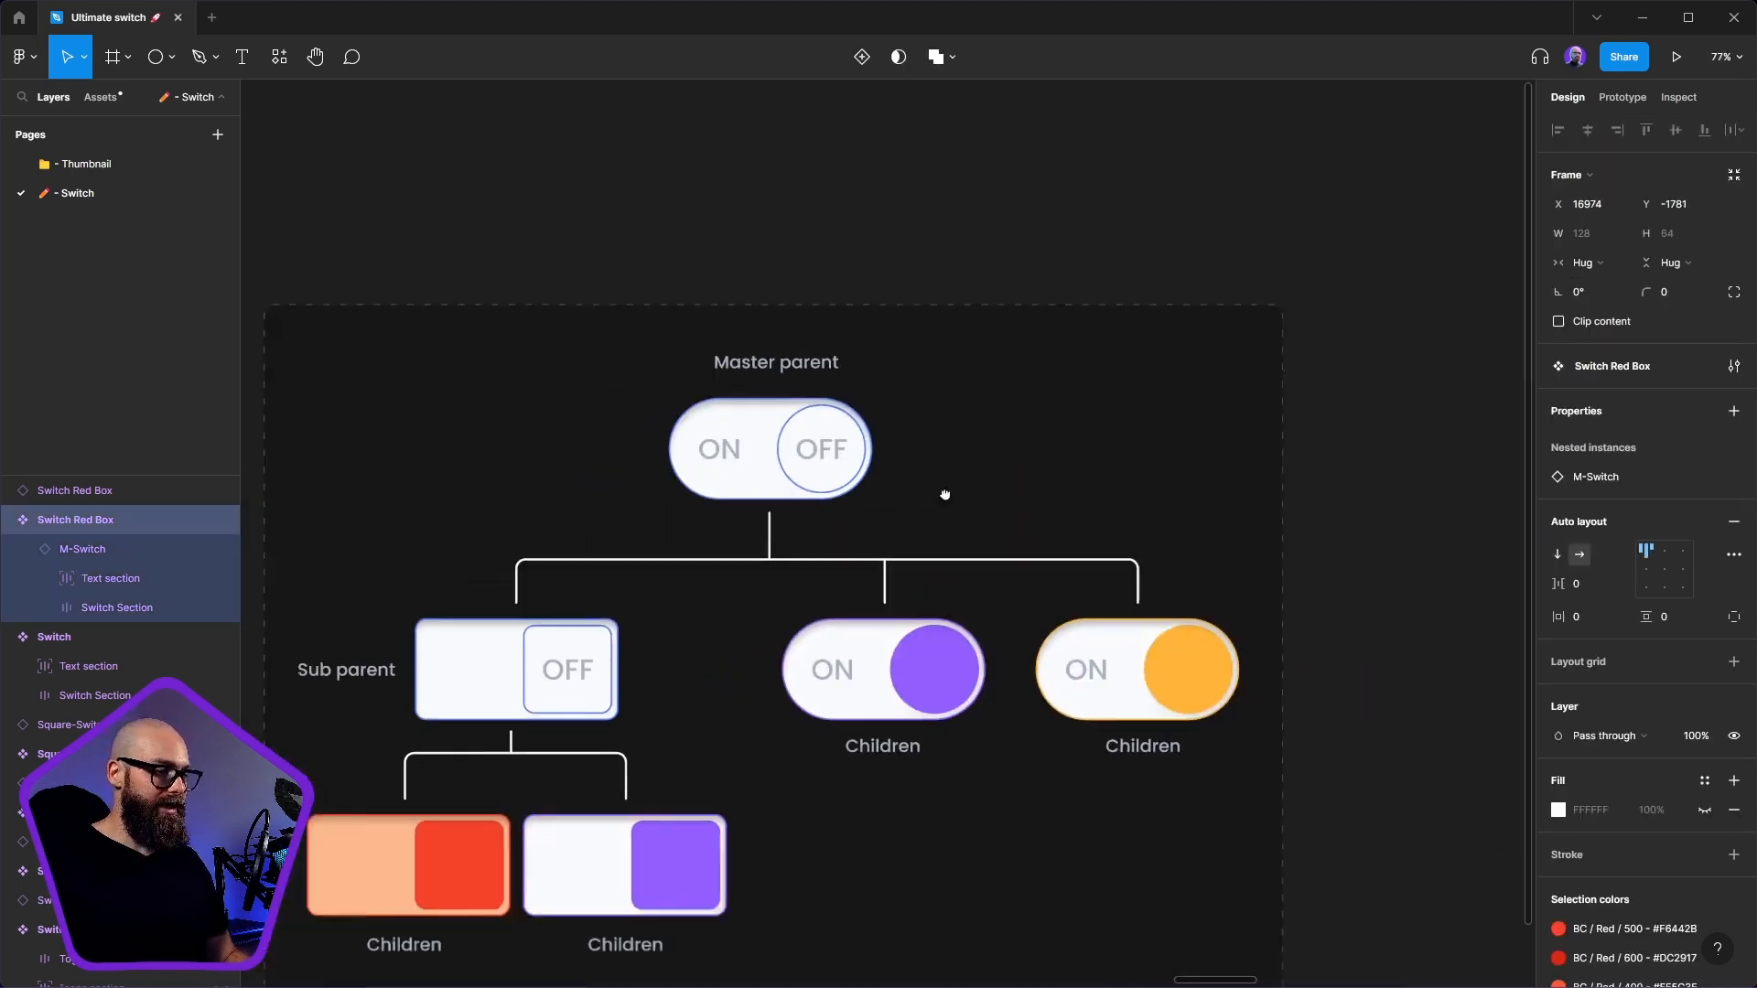
- Examine the Master parent diagram by inspecting the purple round child, the sub parent with its nested switch instance, and the master parent component
scroll(1016, 388, up, 1)
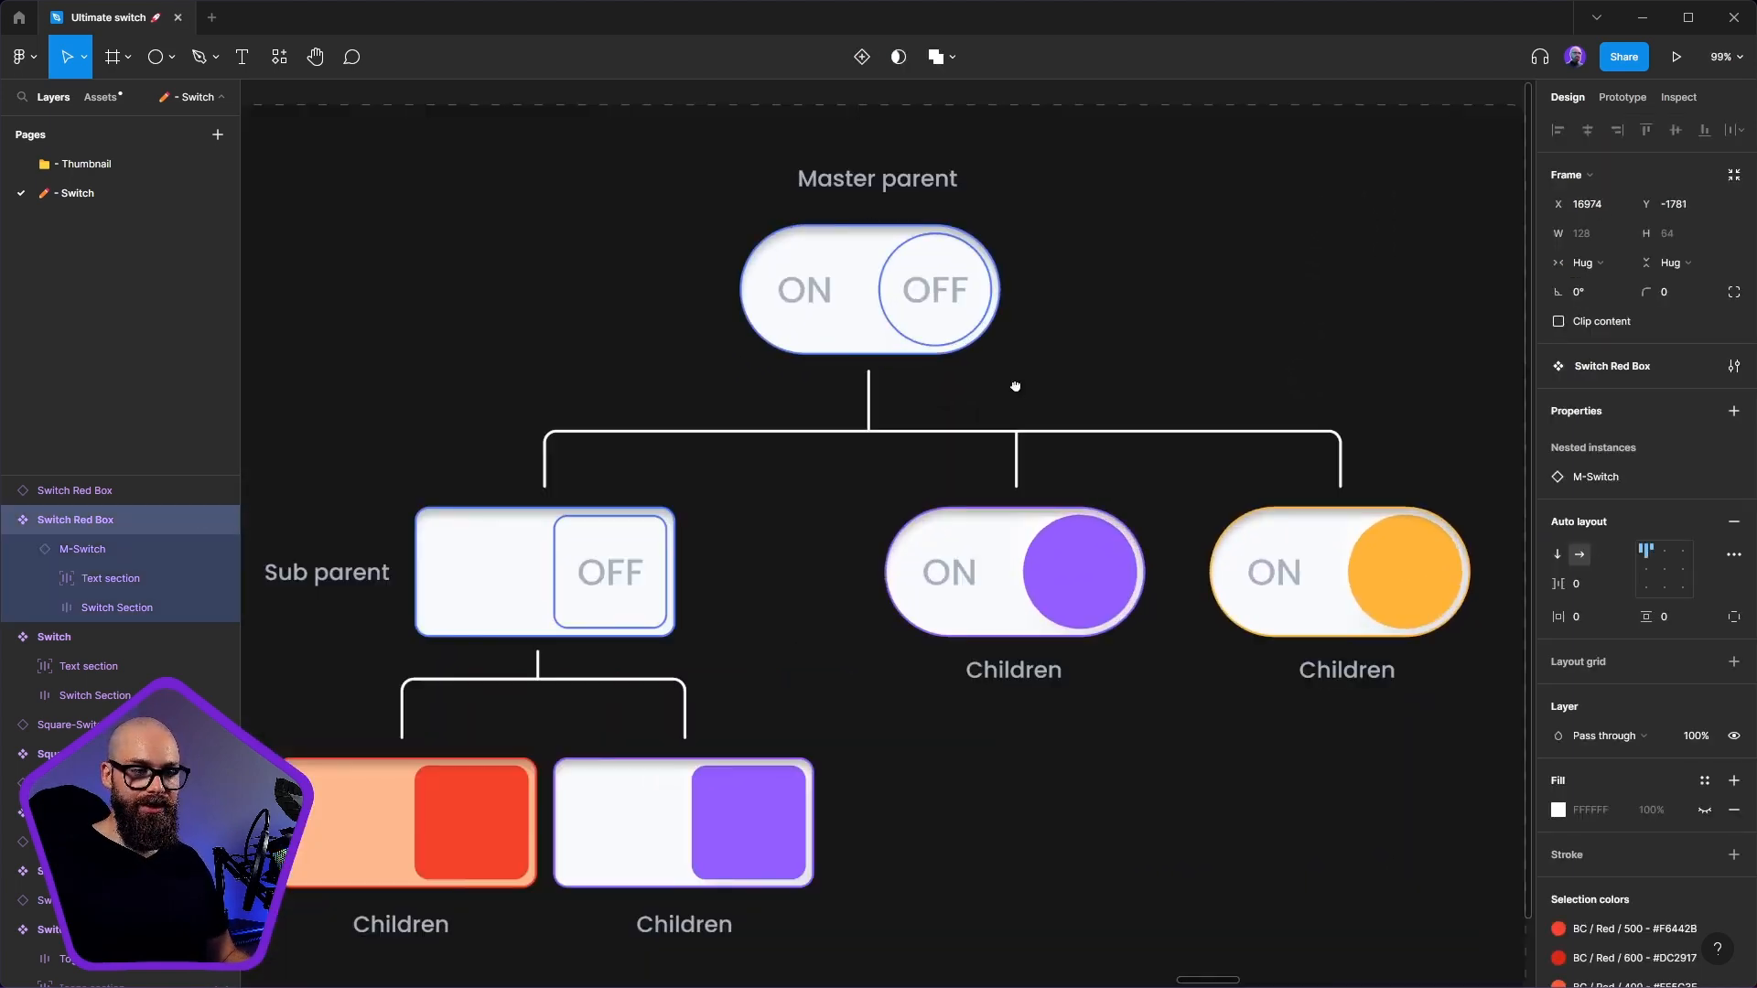
scroll(1015, 388, down, 1)
mouse_move(1016, 388)
mouse_down()
mouse_move(1036, 375)
mouse_move(1006, 402)
mouse_up()
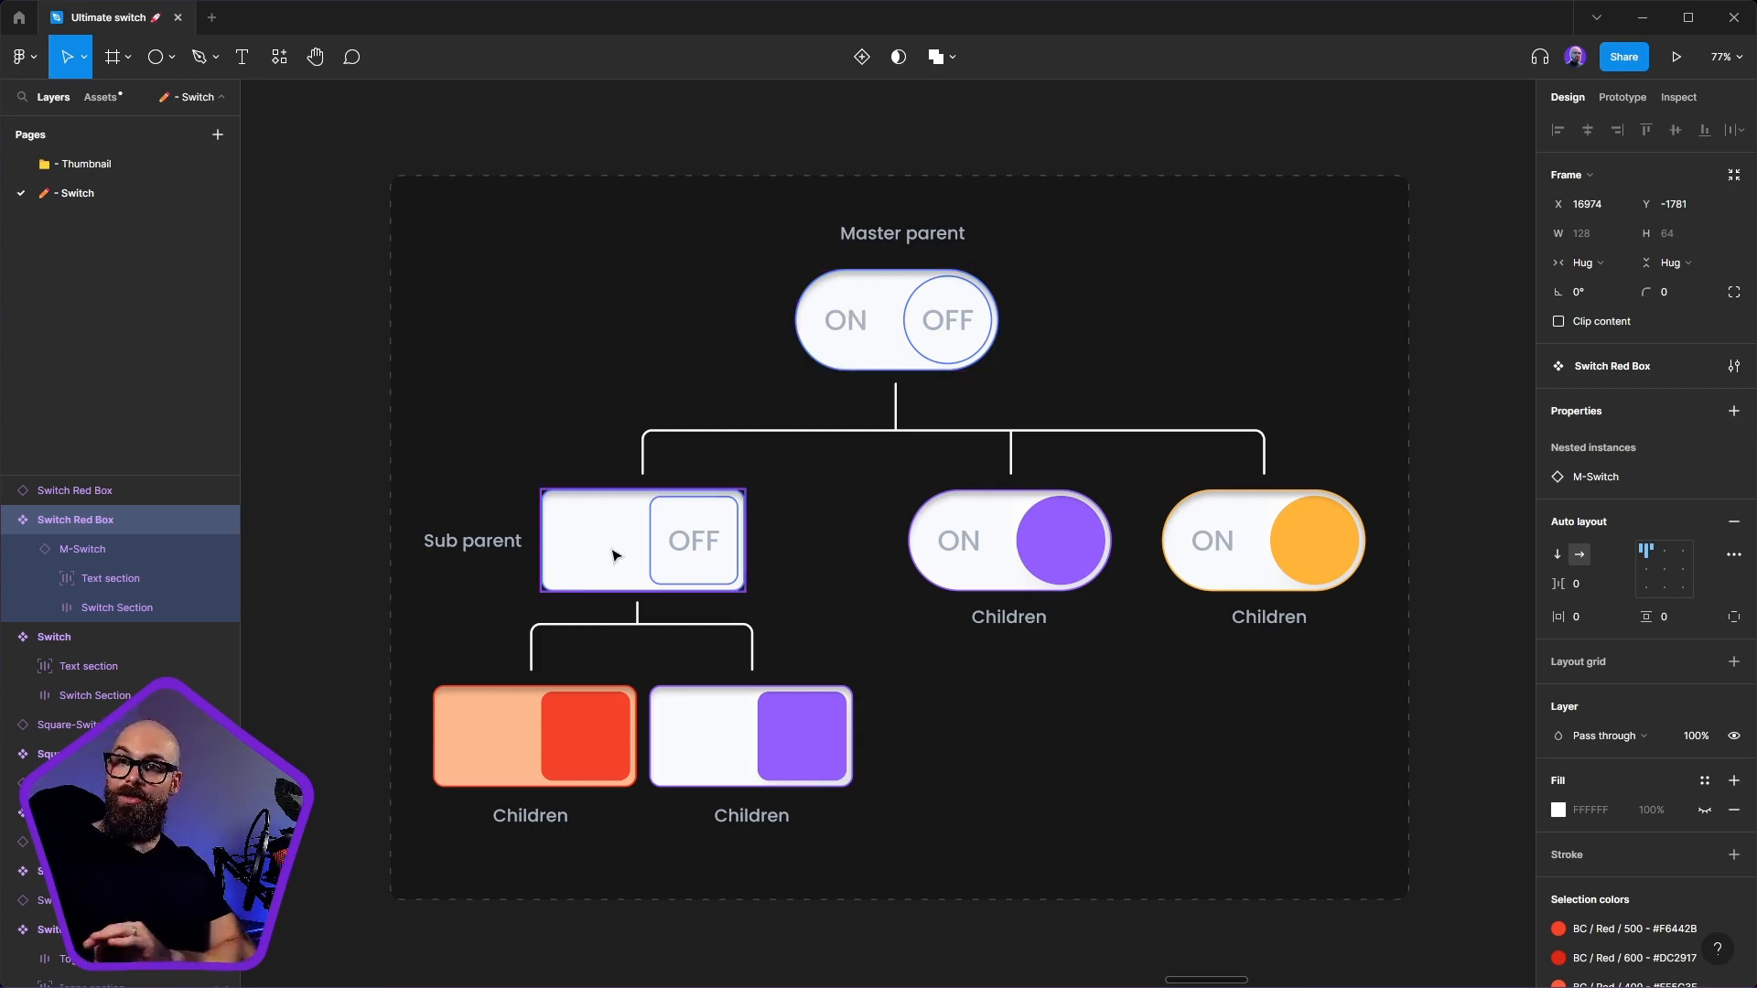
click(1076, 538)
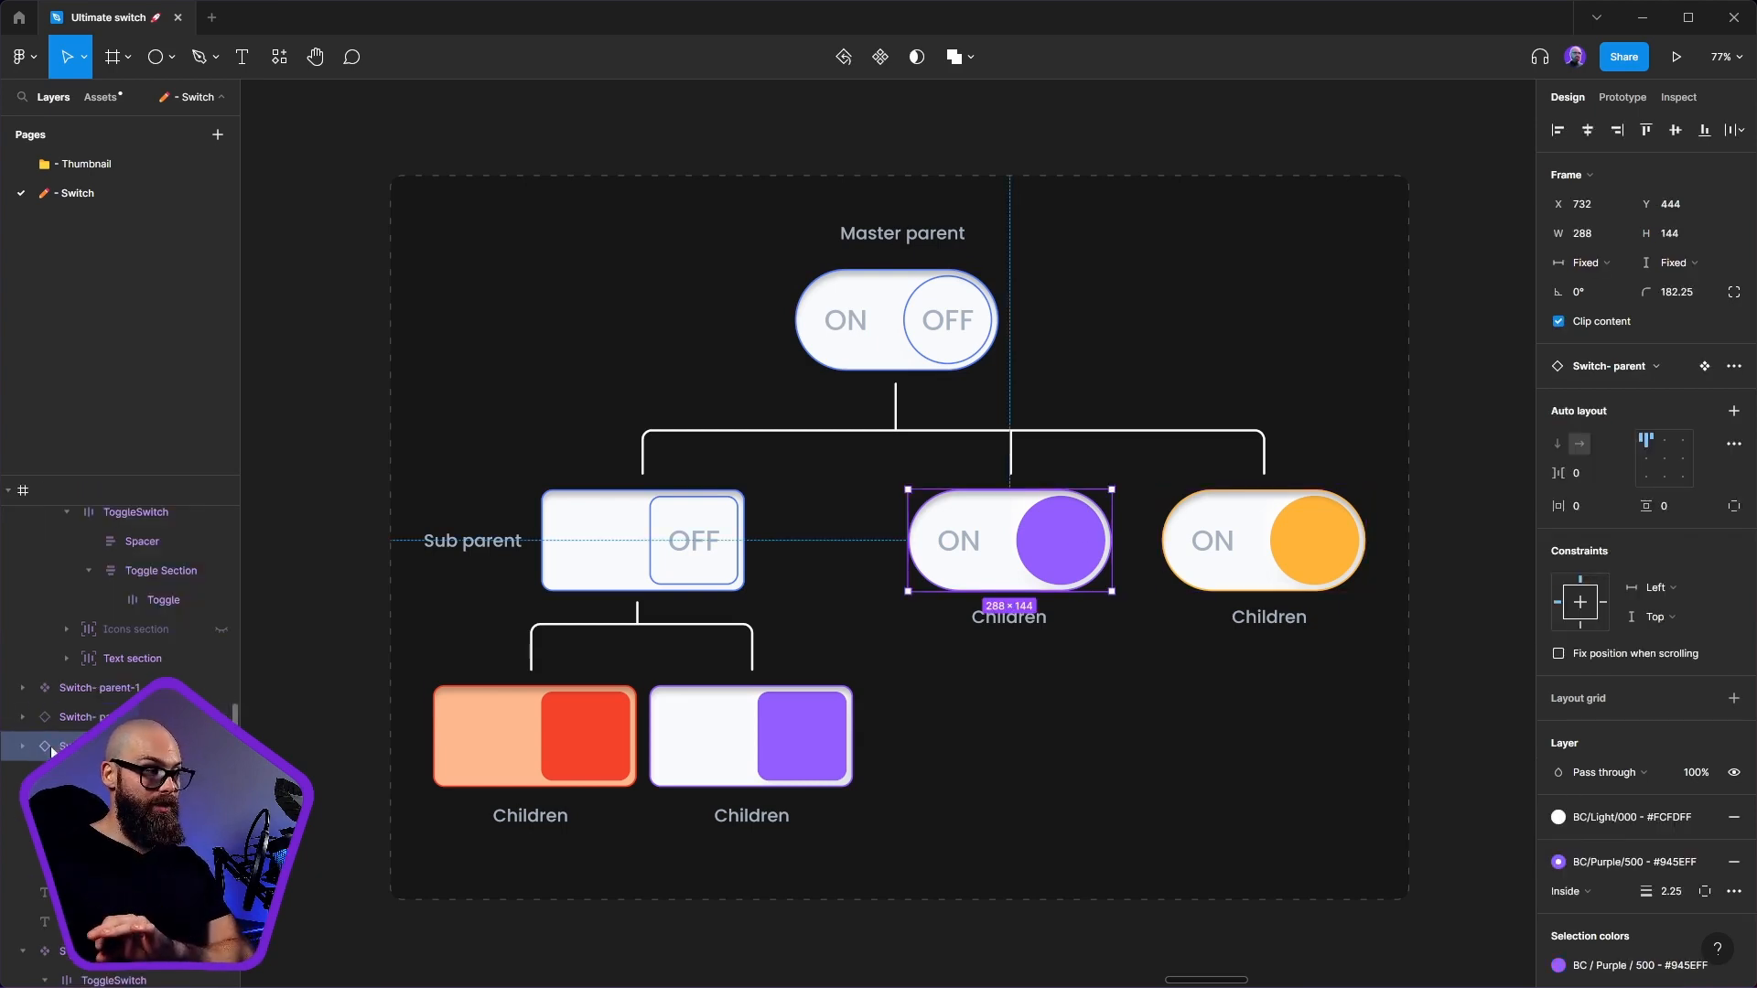
click(583, 535)
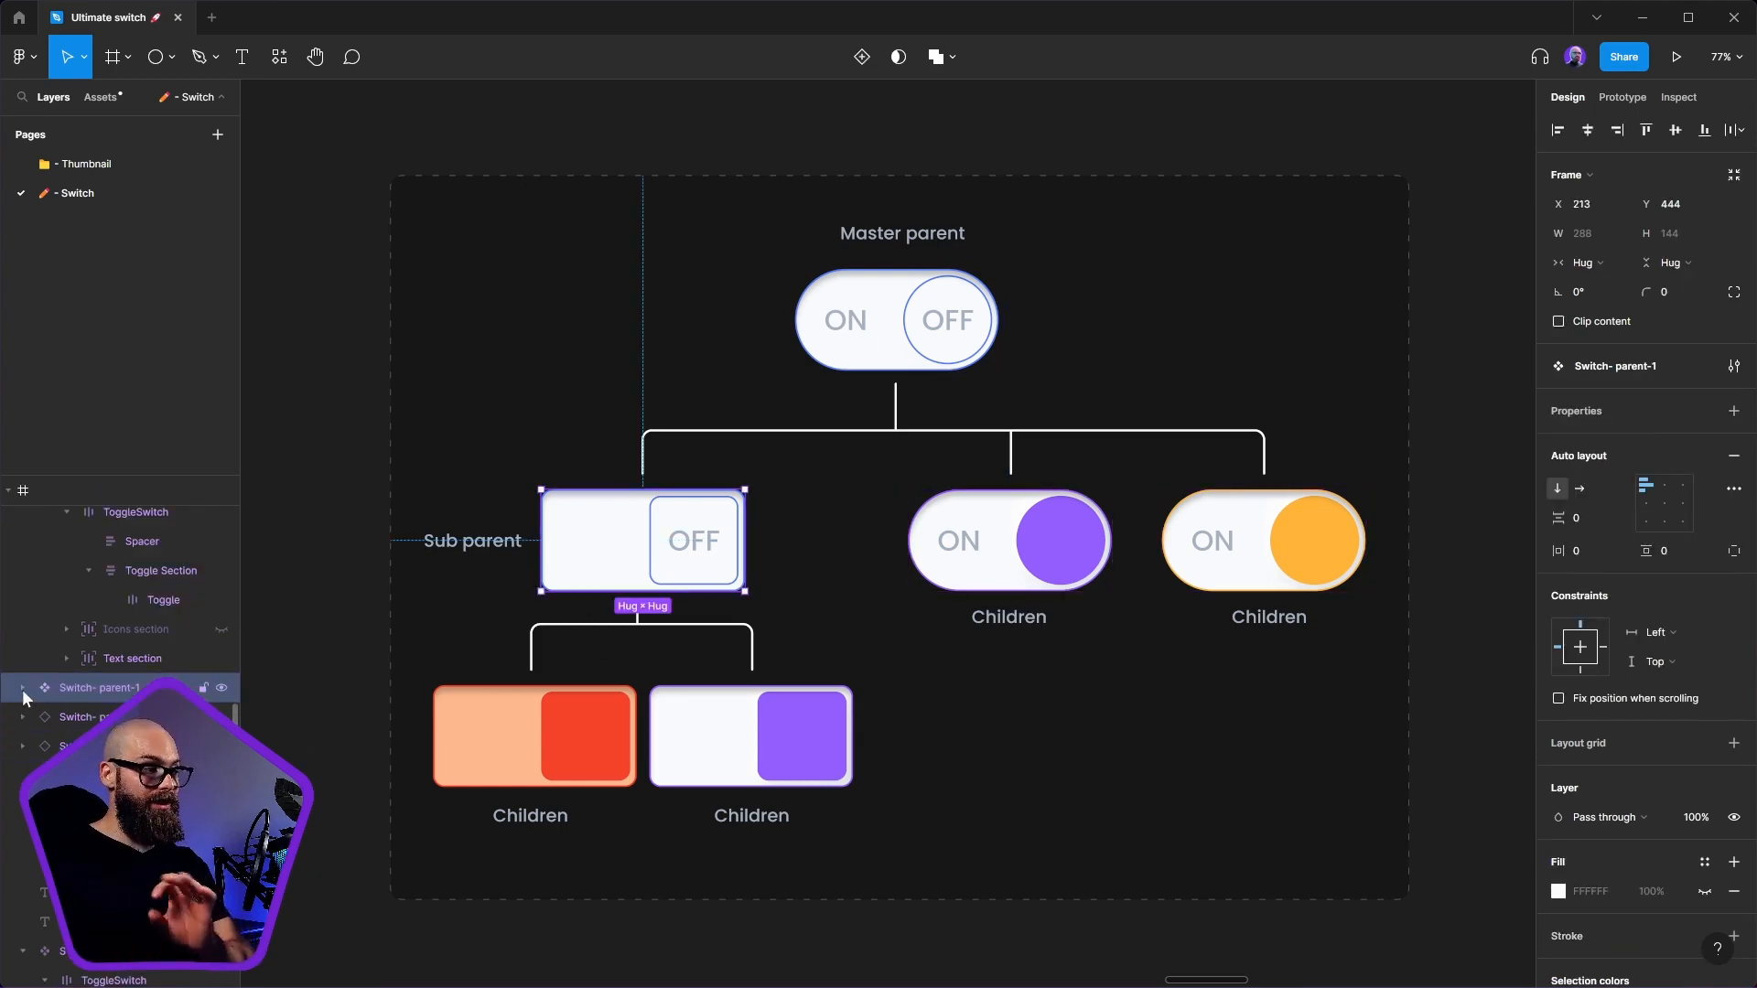
key(Return)
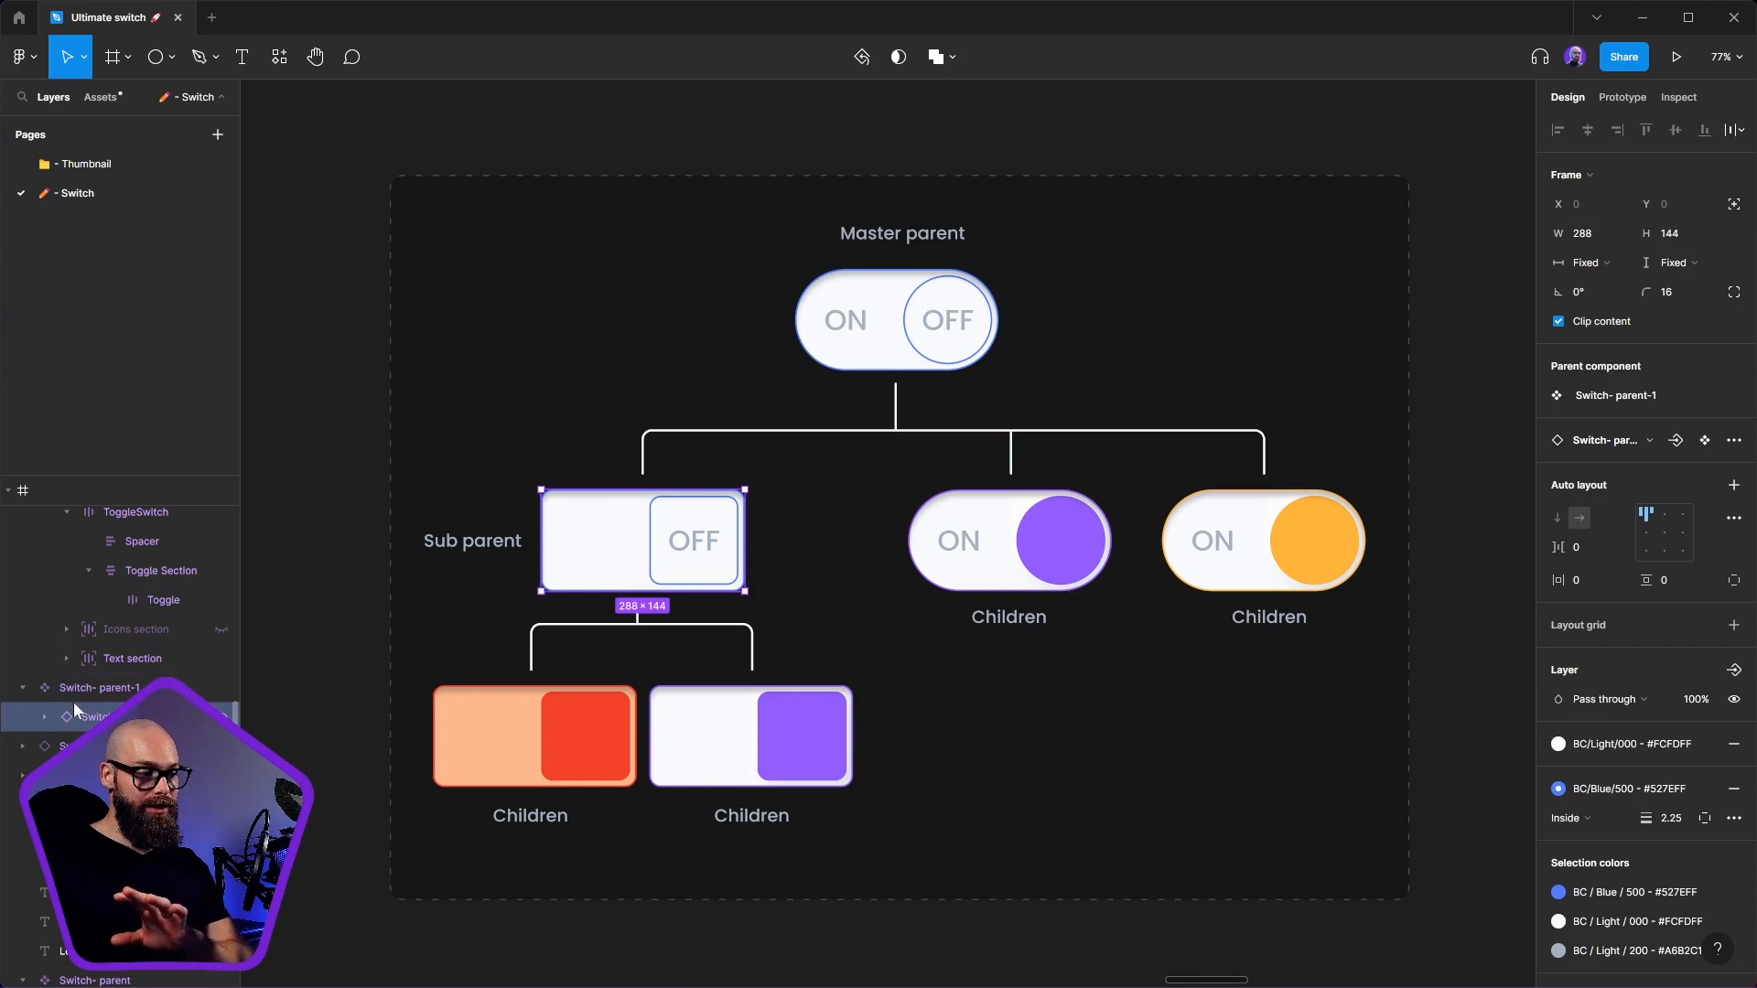
click(948, 345)
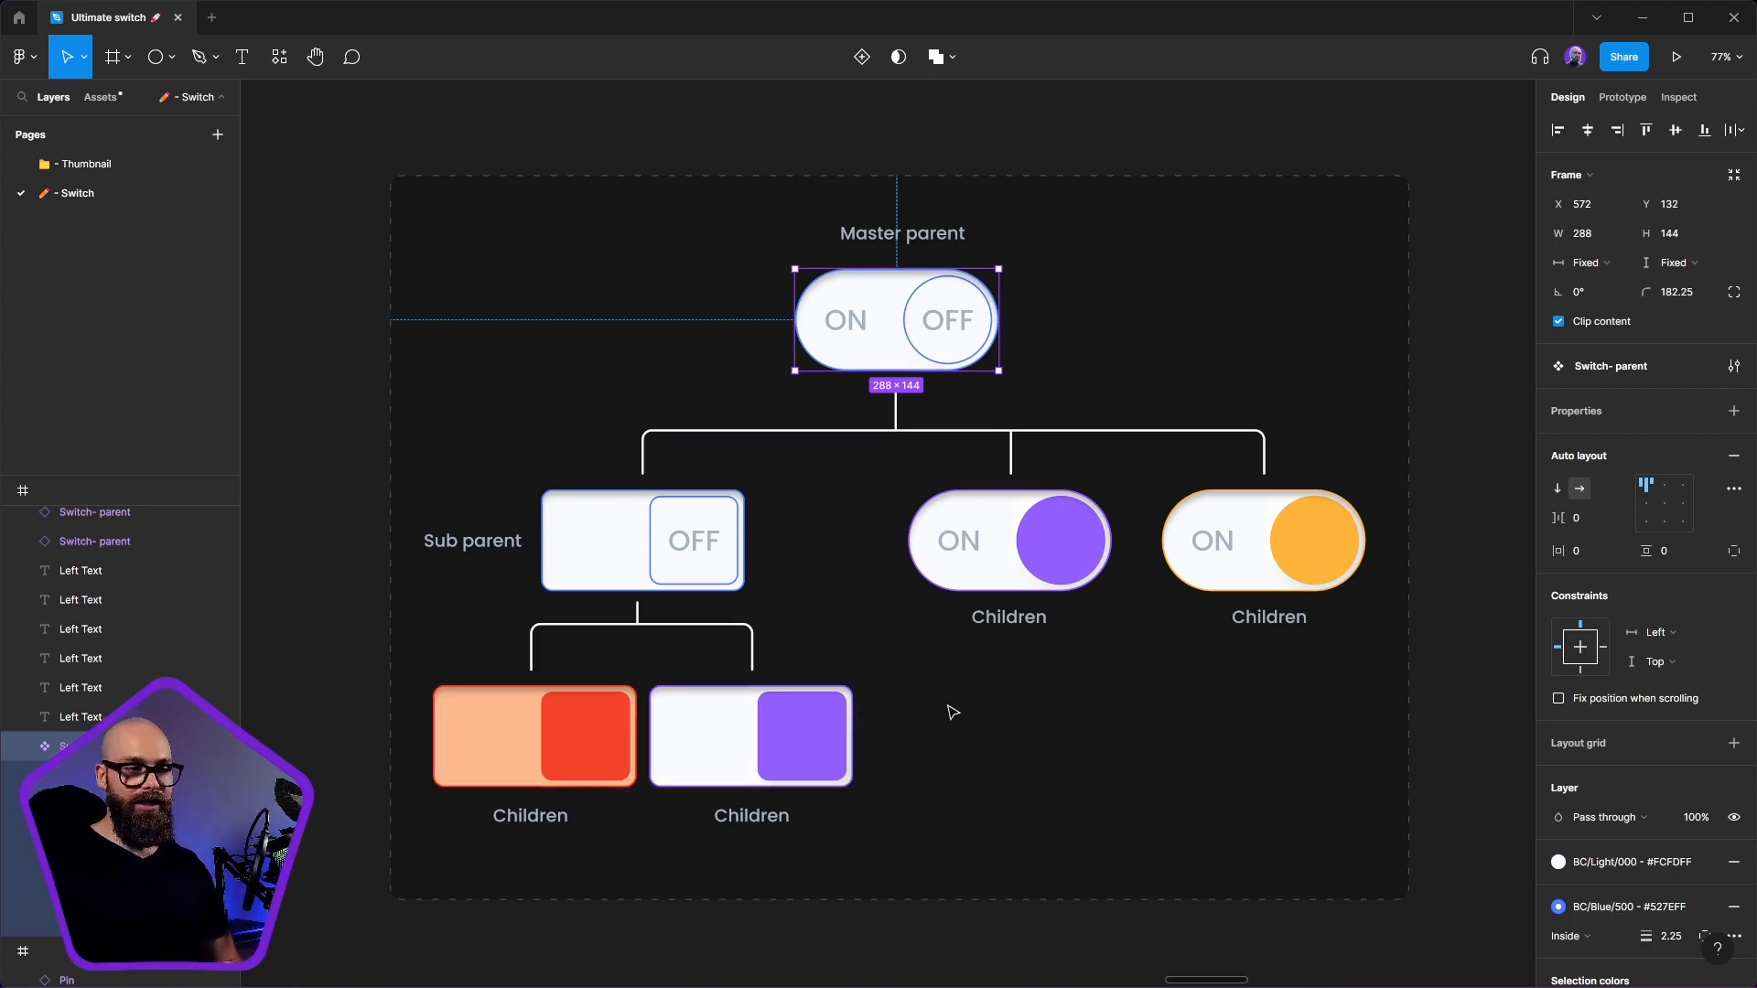
click(1465, 438)
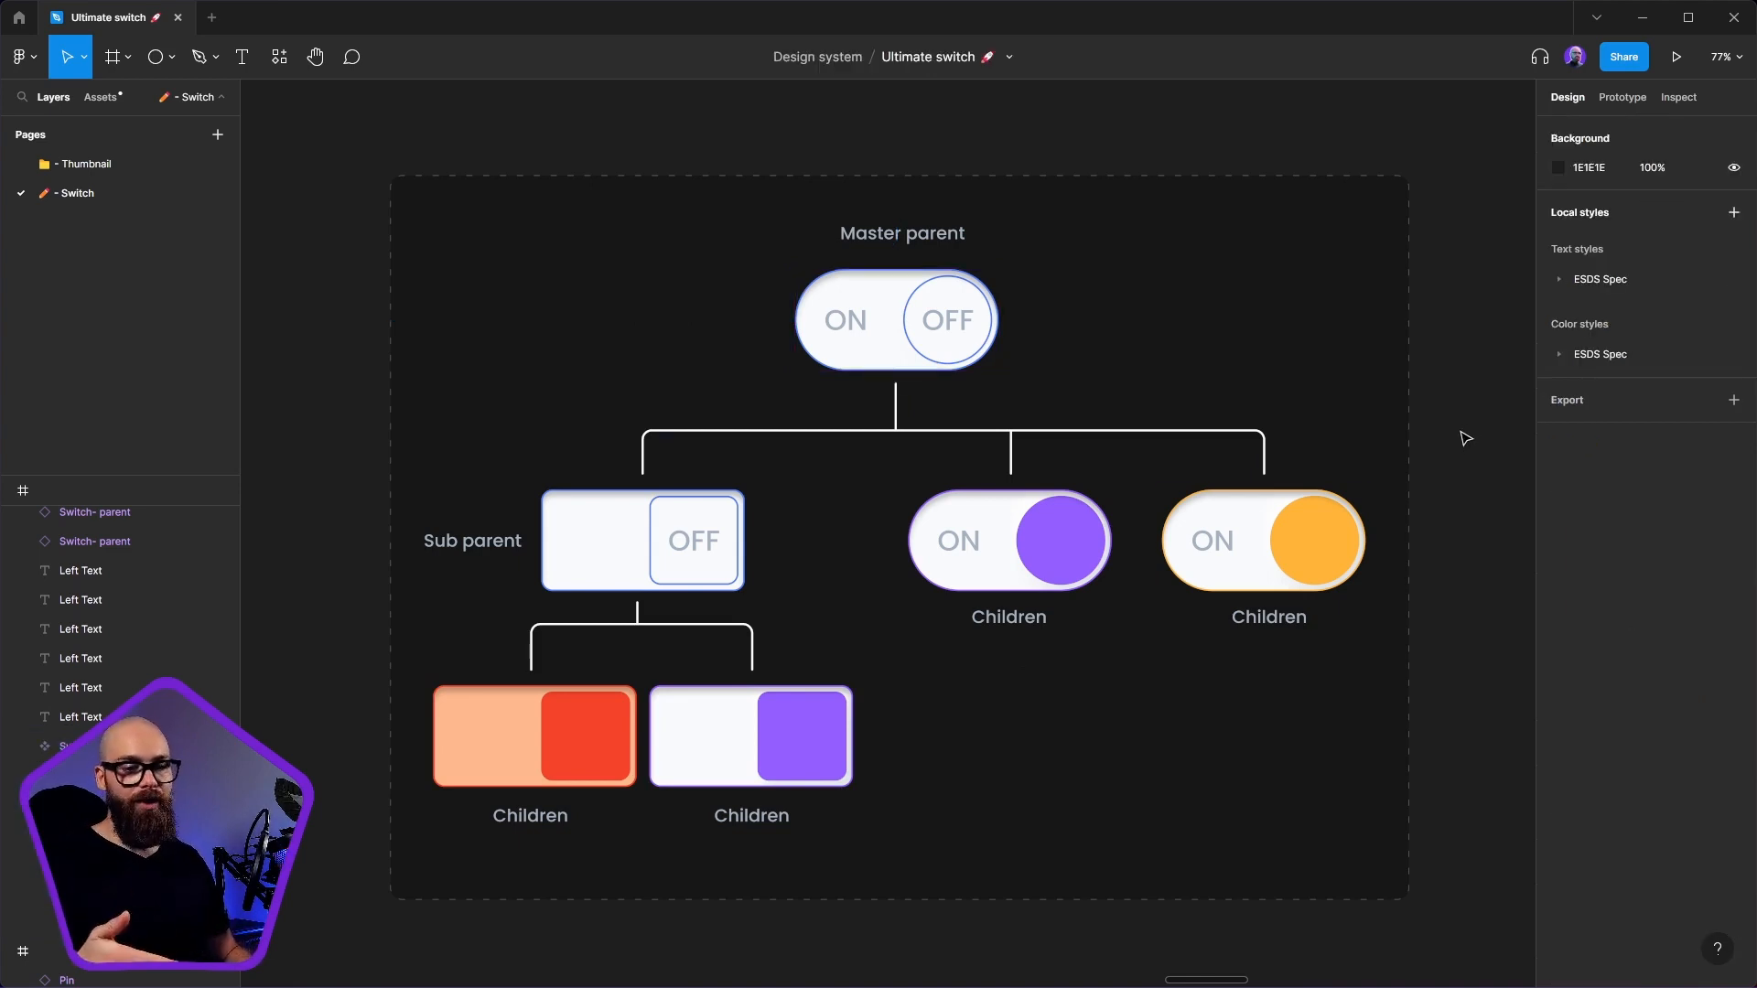